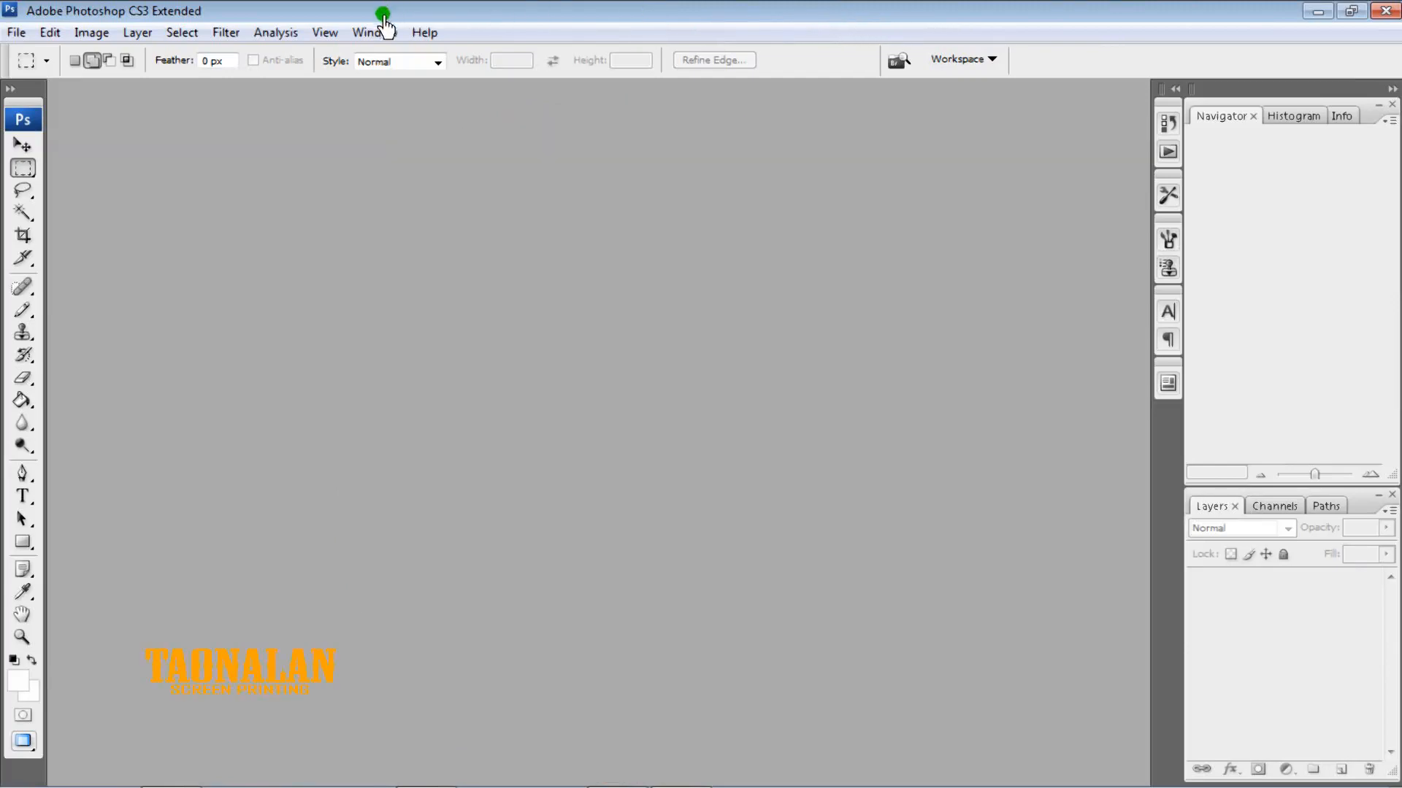
Check the installed Photoshop version in the About Photoshop information
left_click(376, 33)
mouse_move(395, 75)
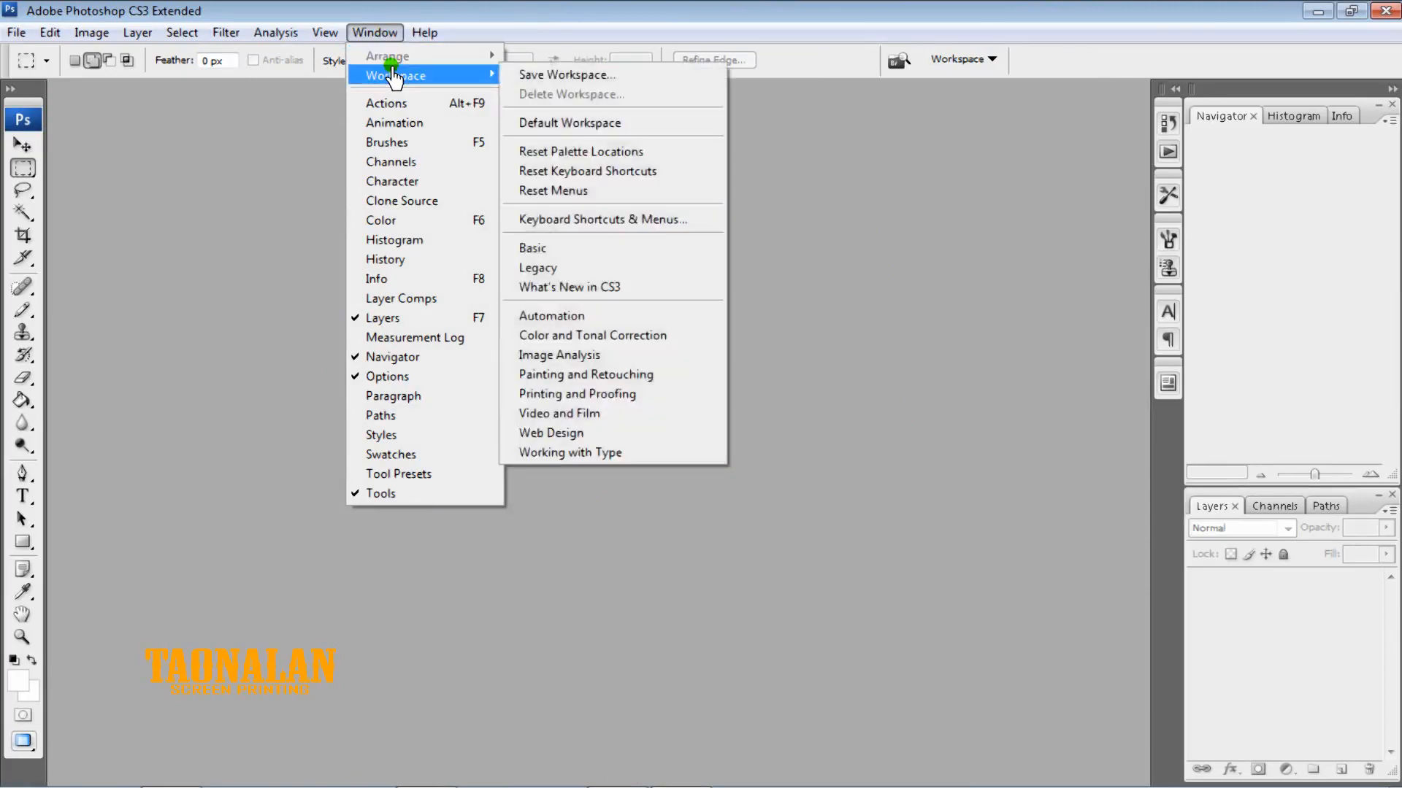
mouse_move(422, 35)
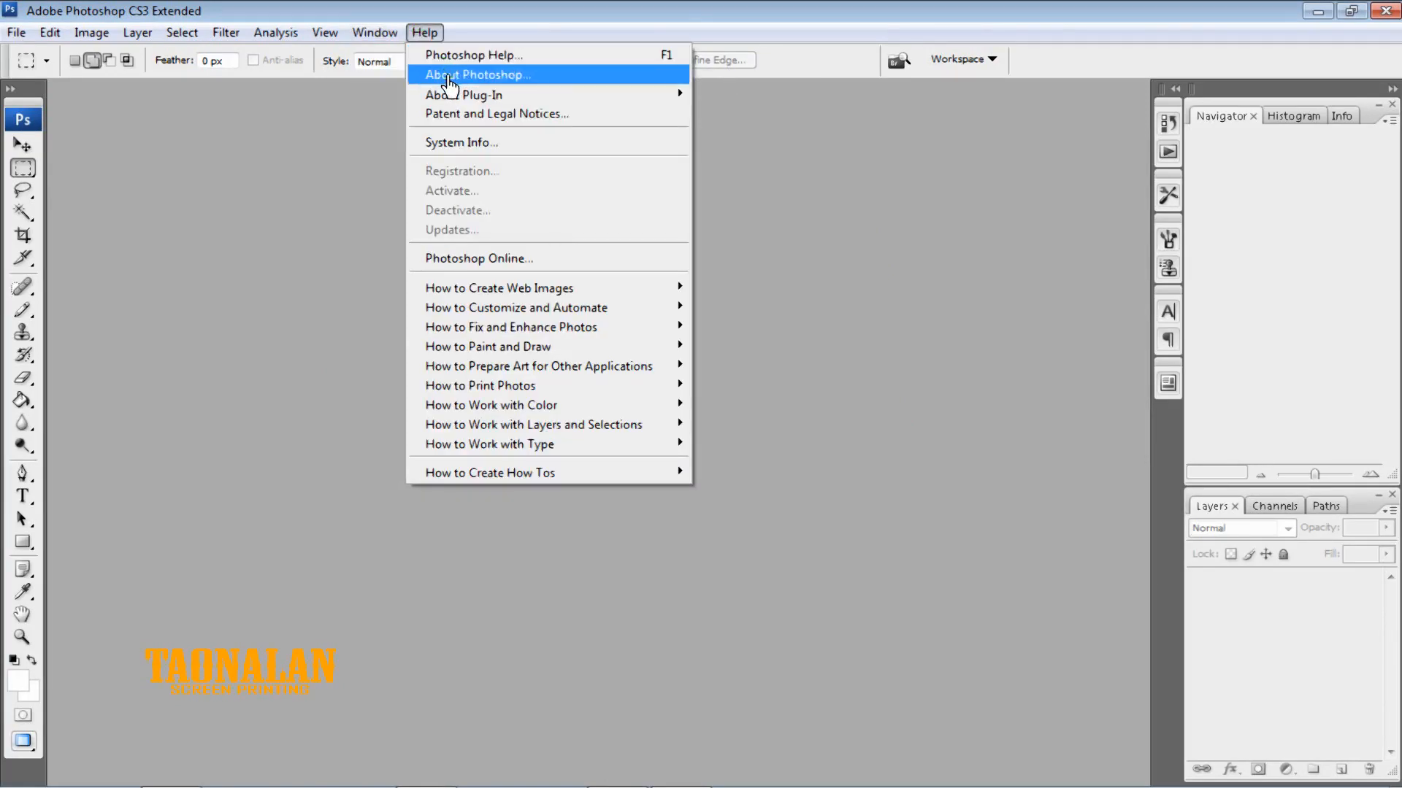
left_click(450, 75)
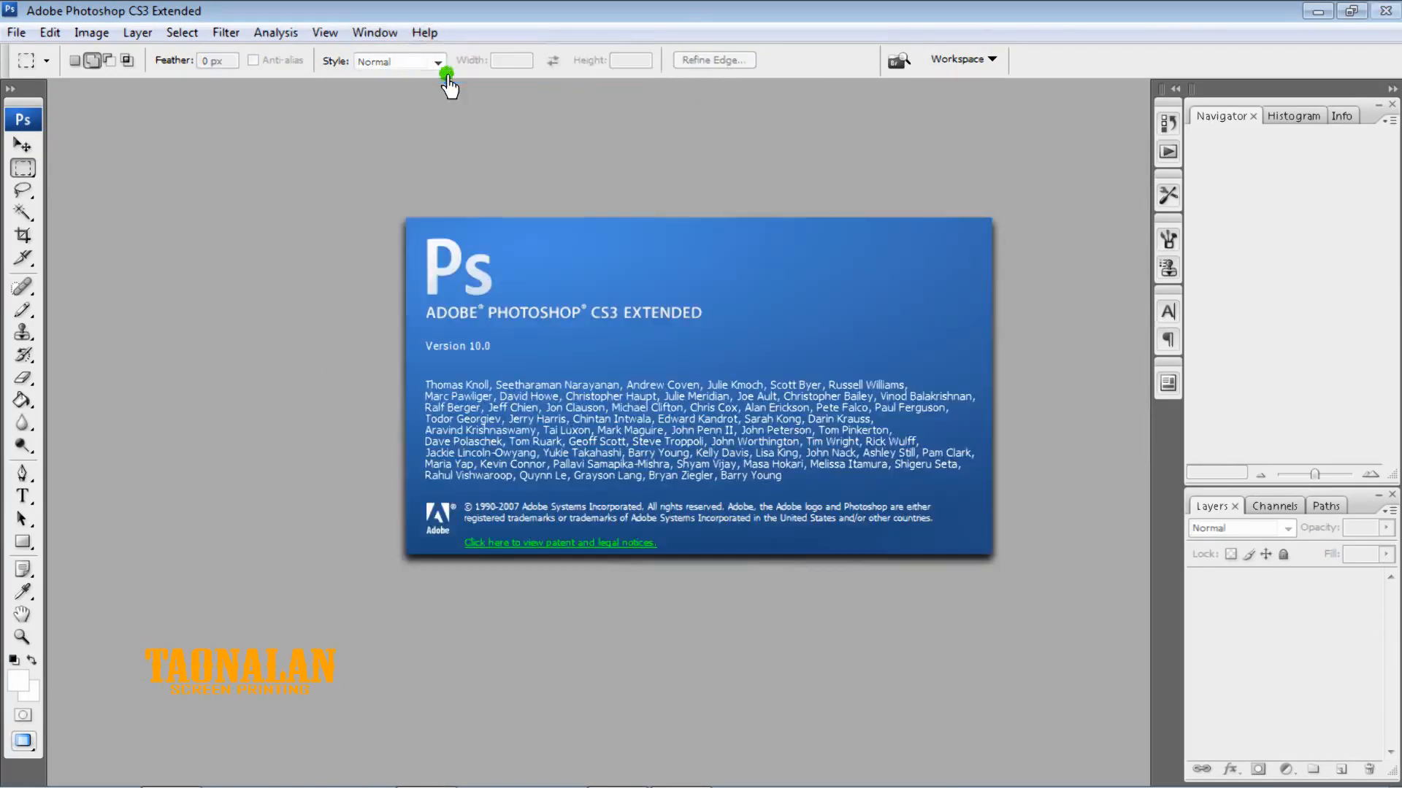
left_click(598, 315)
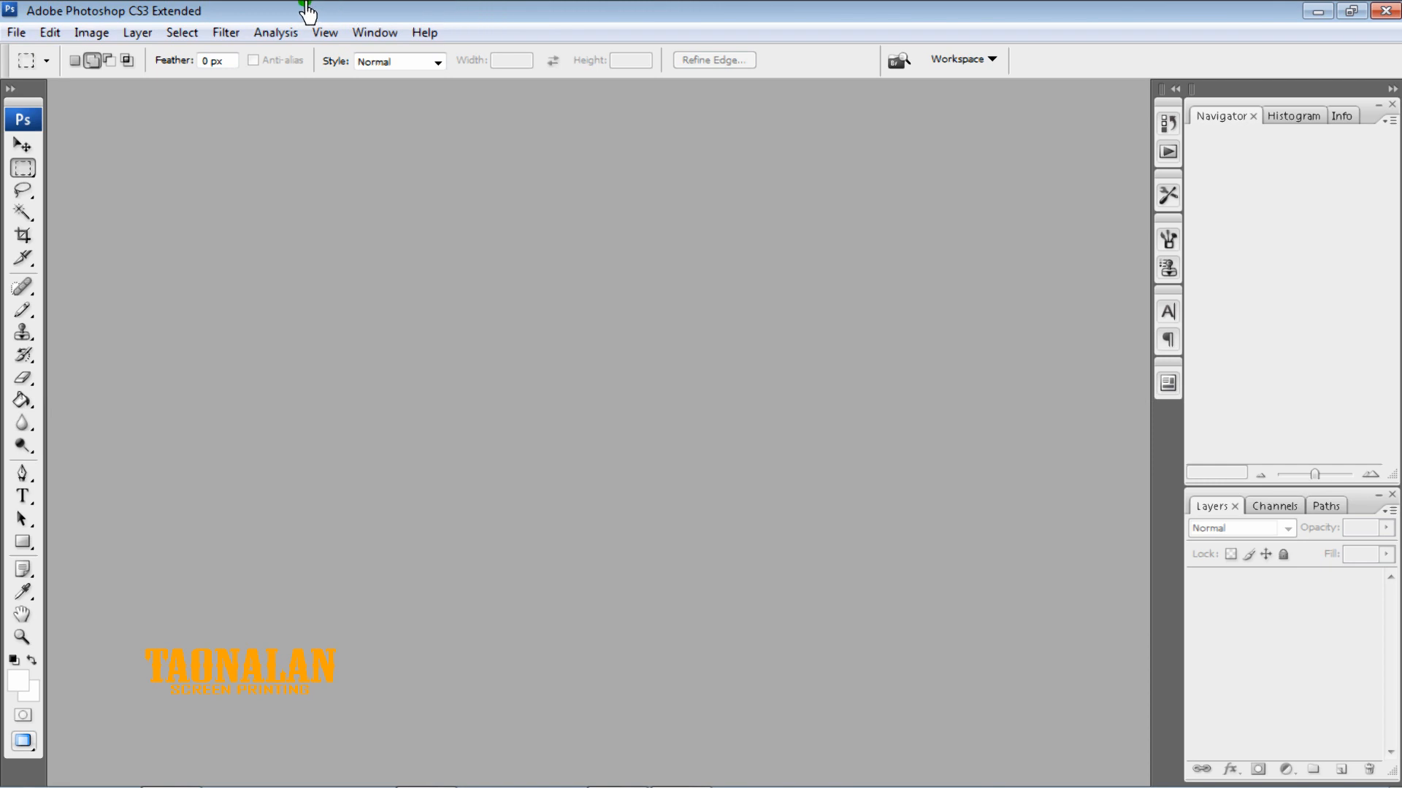
Open the Gambar Utama image from the SIMULASI SABLON folder and activate the Move tool
left_click(26, 34)
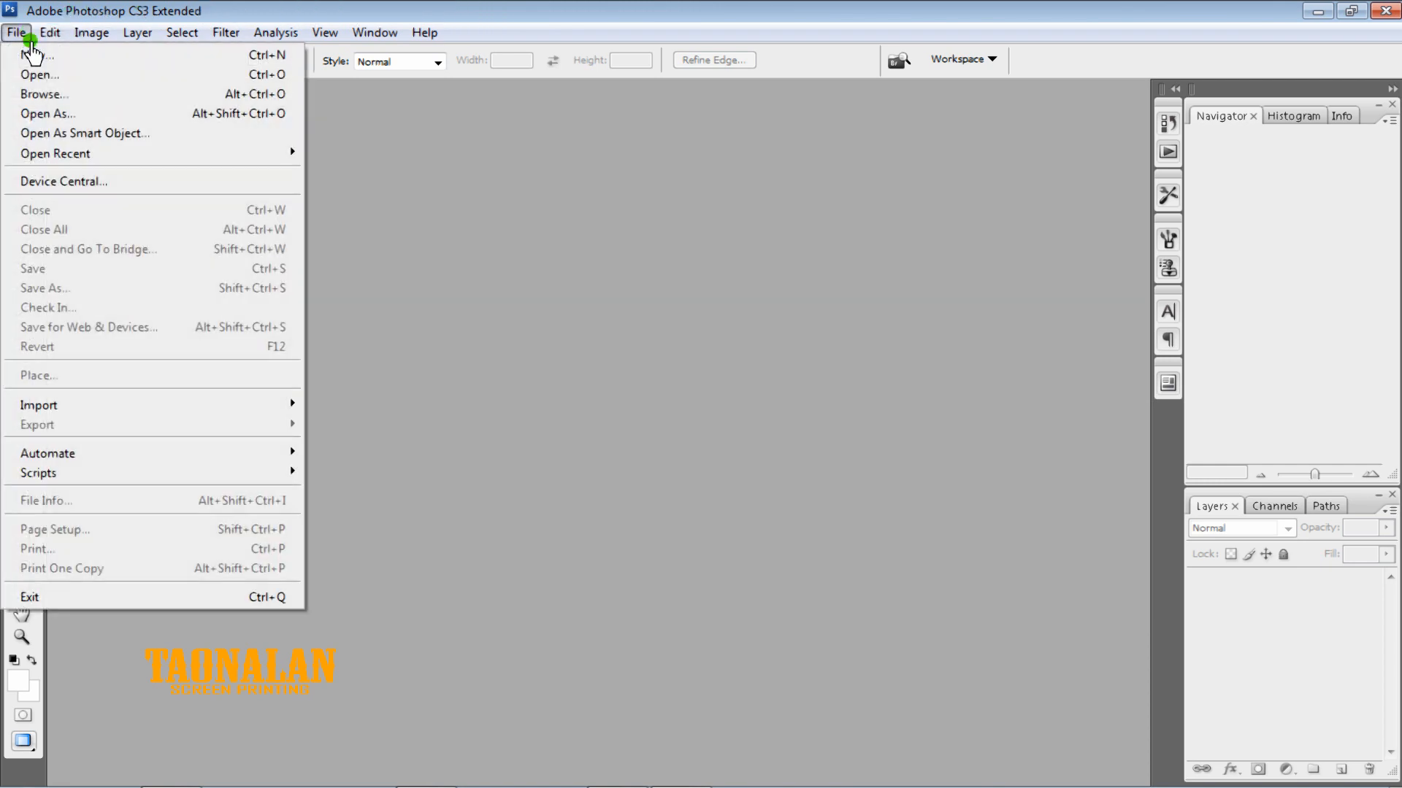
left_click(44, 74)
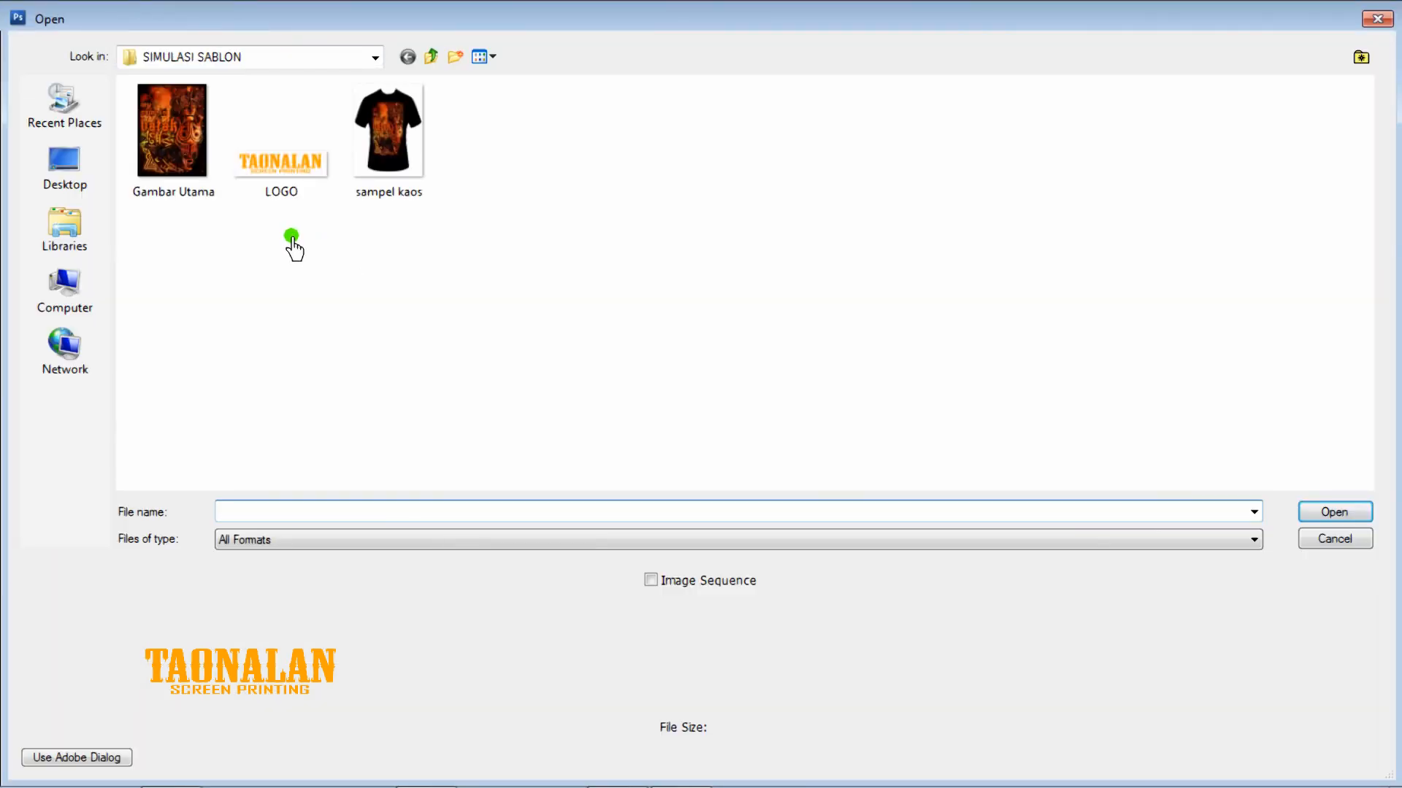
left_click(196, 192)
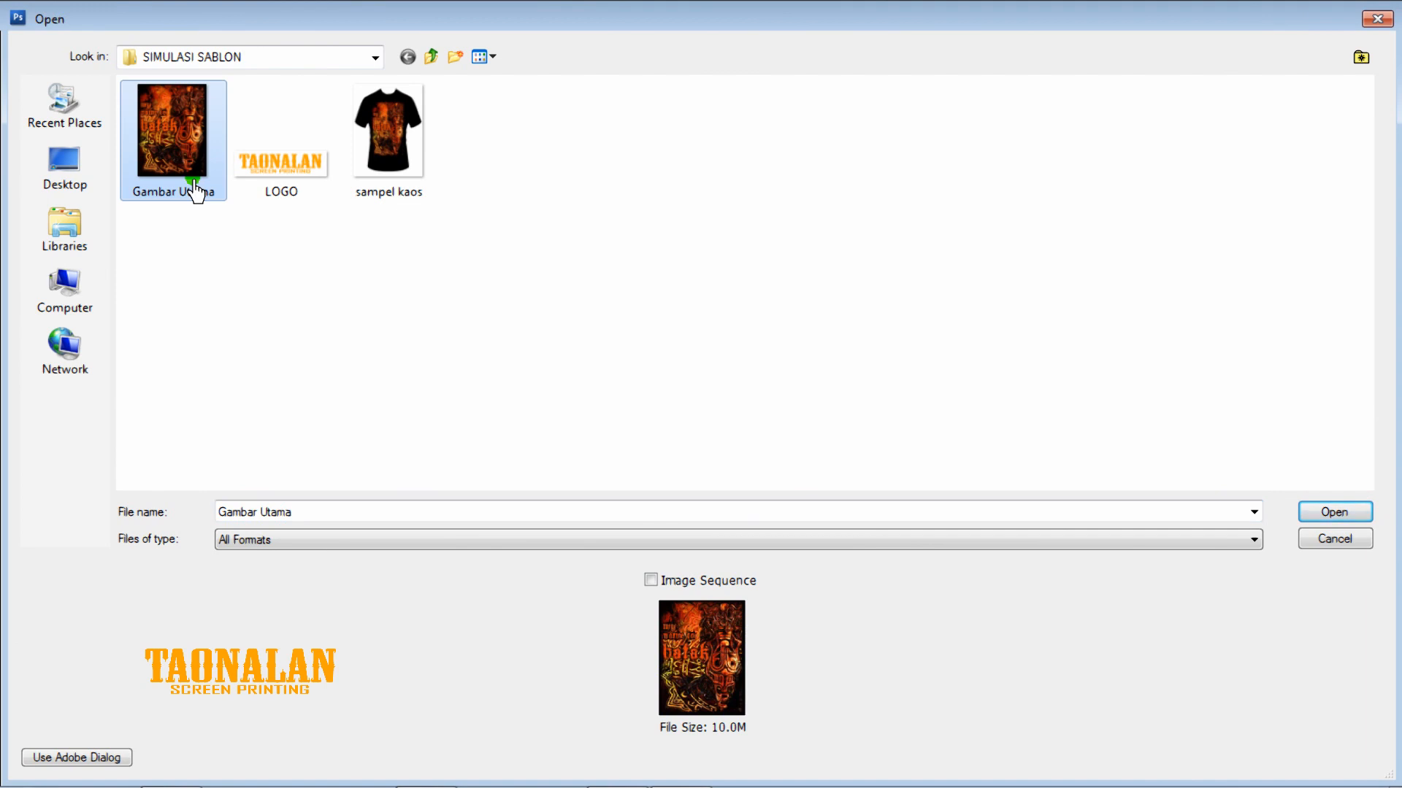
left_click(1314, 512)
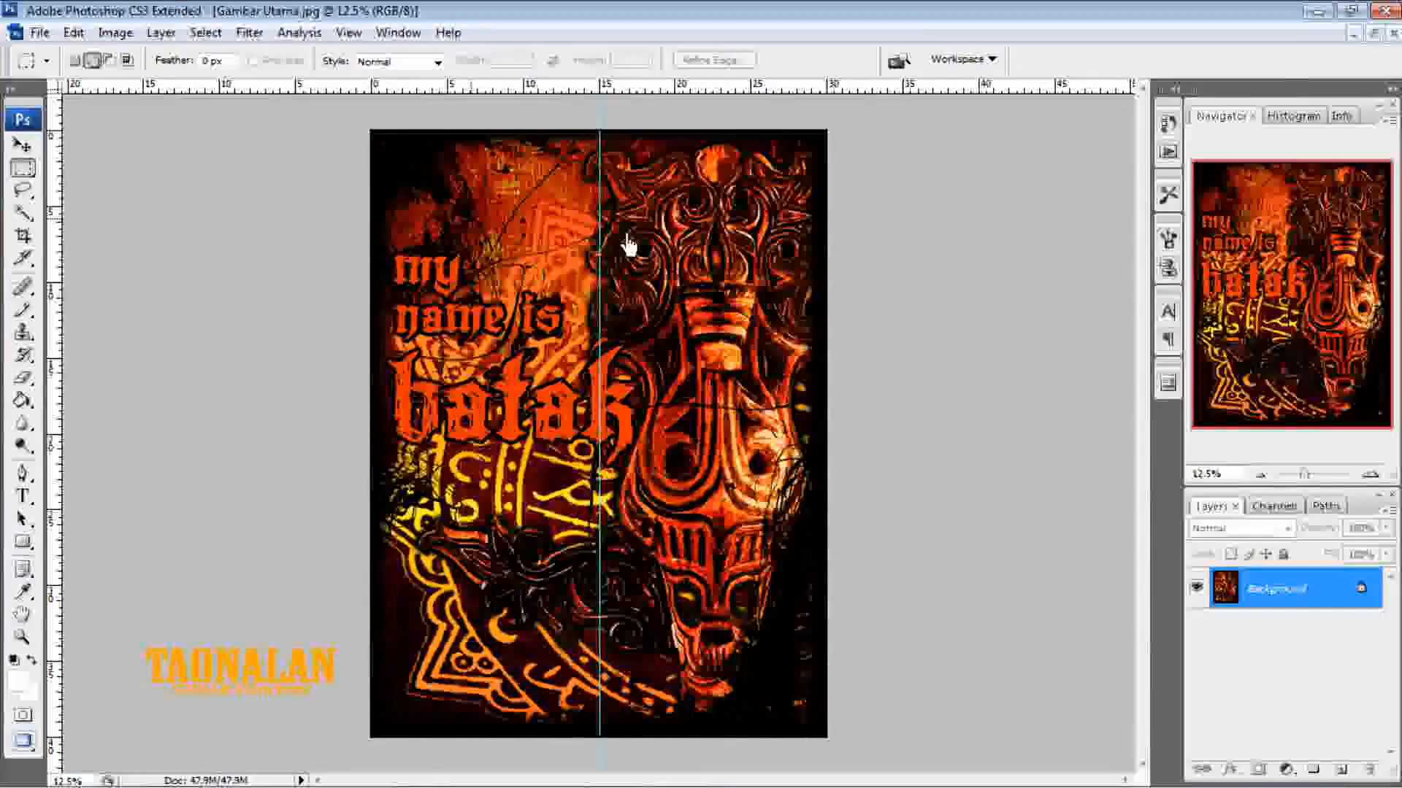
key("v")
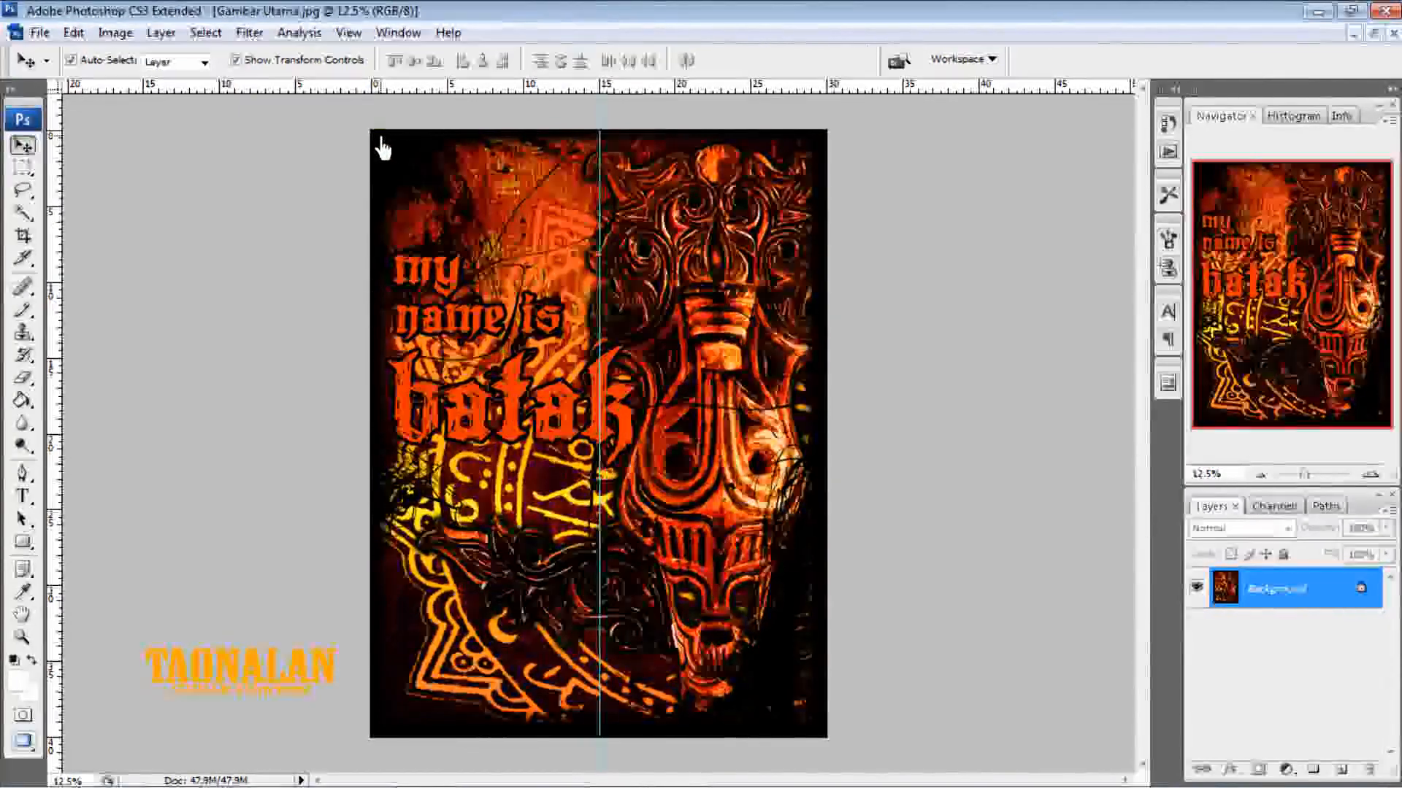
left_click(378, 194)
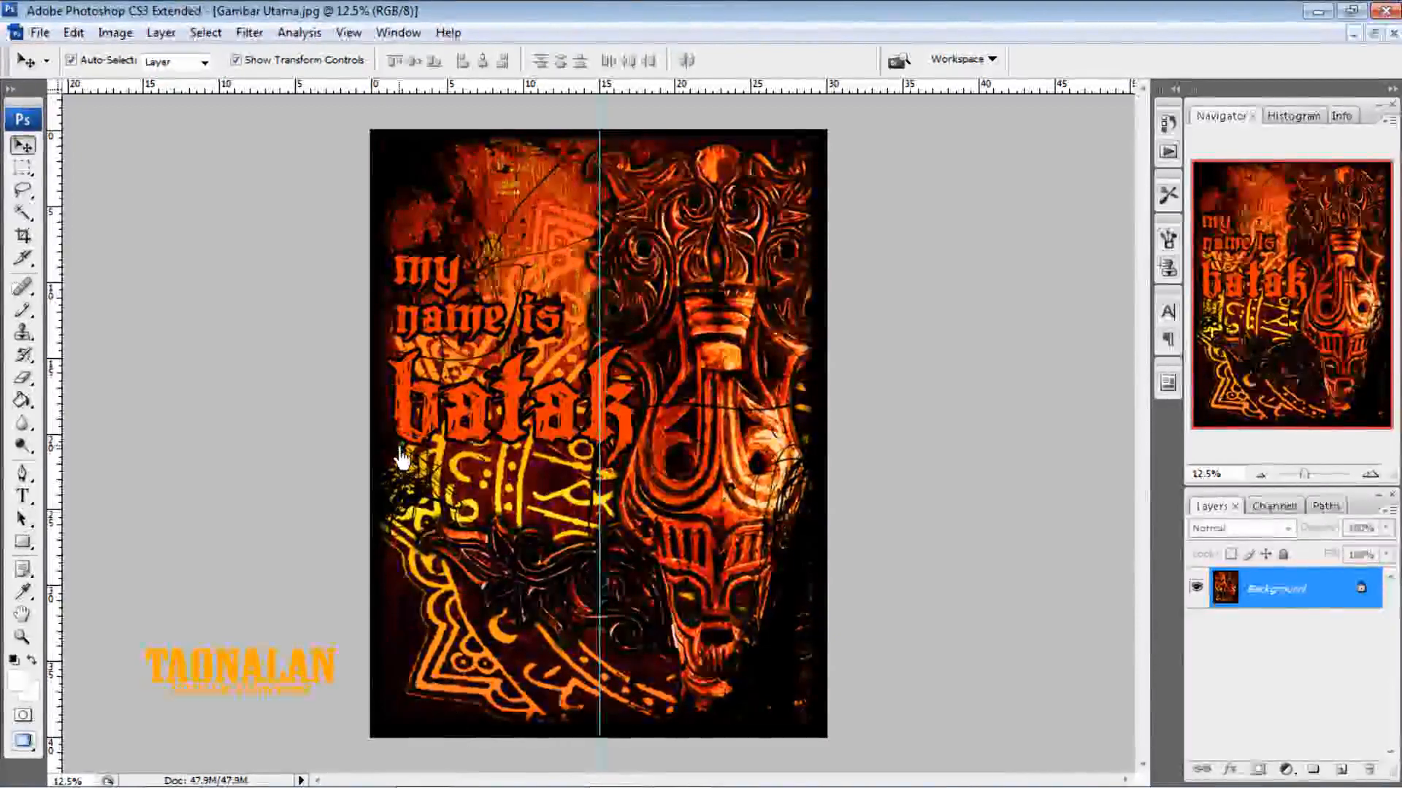
left_click(282, 302)
left_click_drag(281, 302, 139, 149)
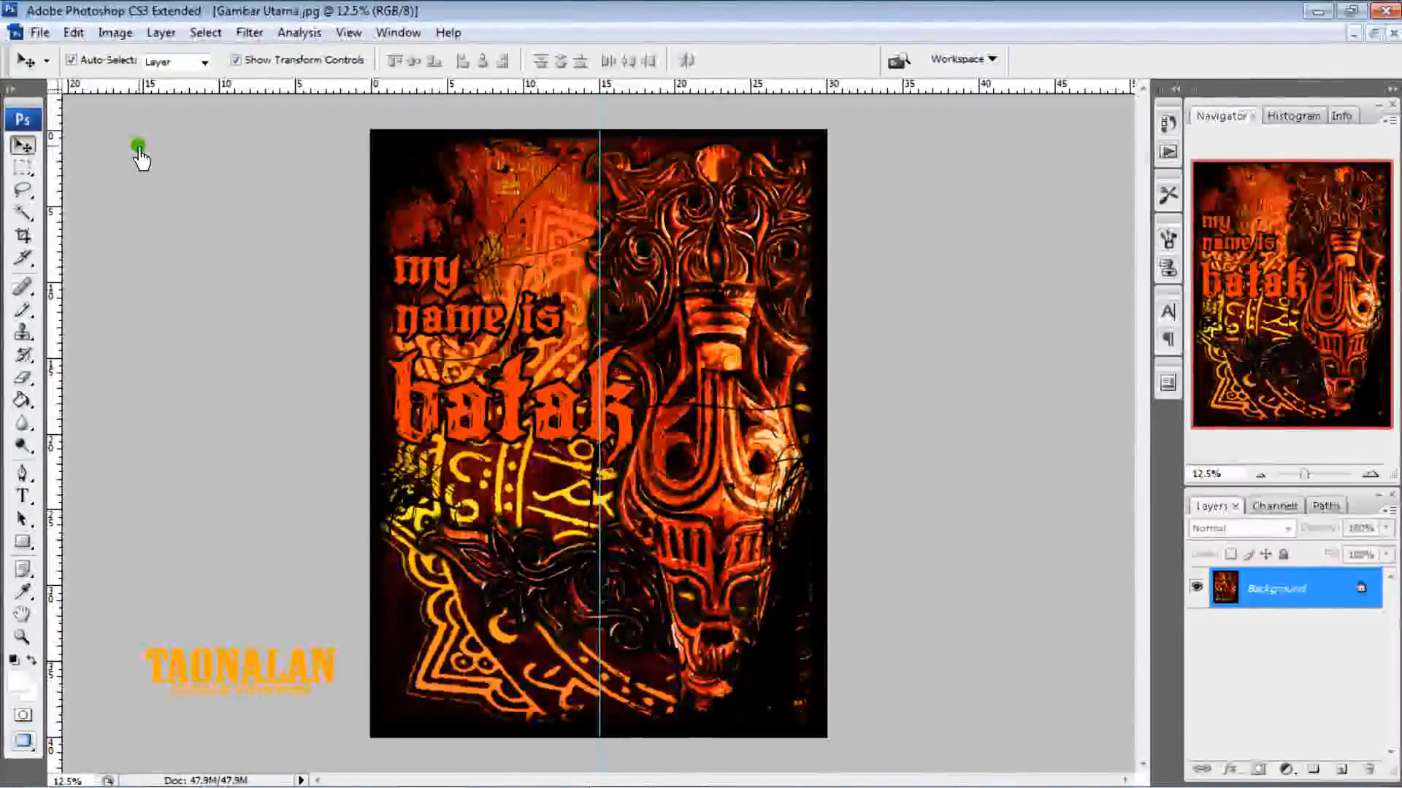
Open the sampel kaos image to examine the shirt's printed design up close, closing it when done
left_click(41, 33)
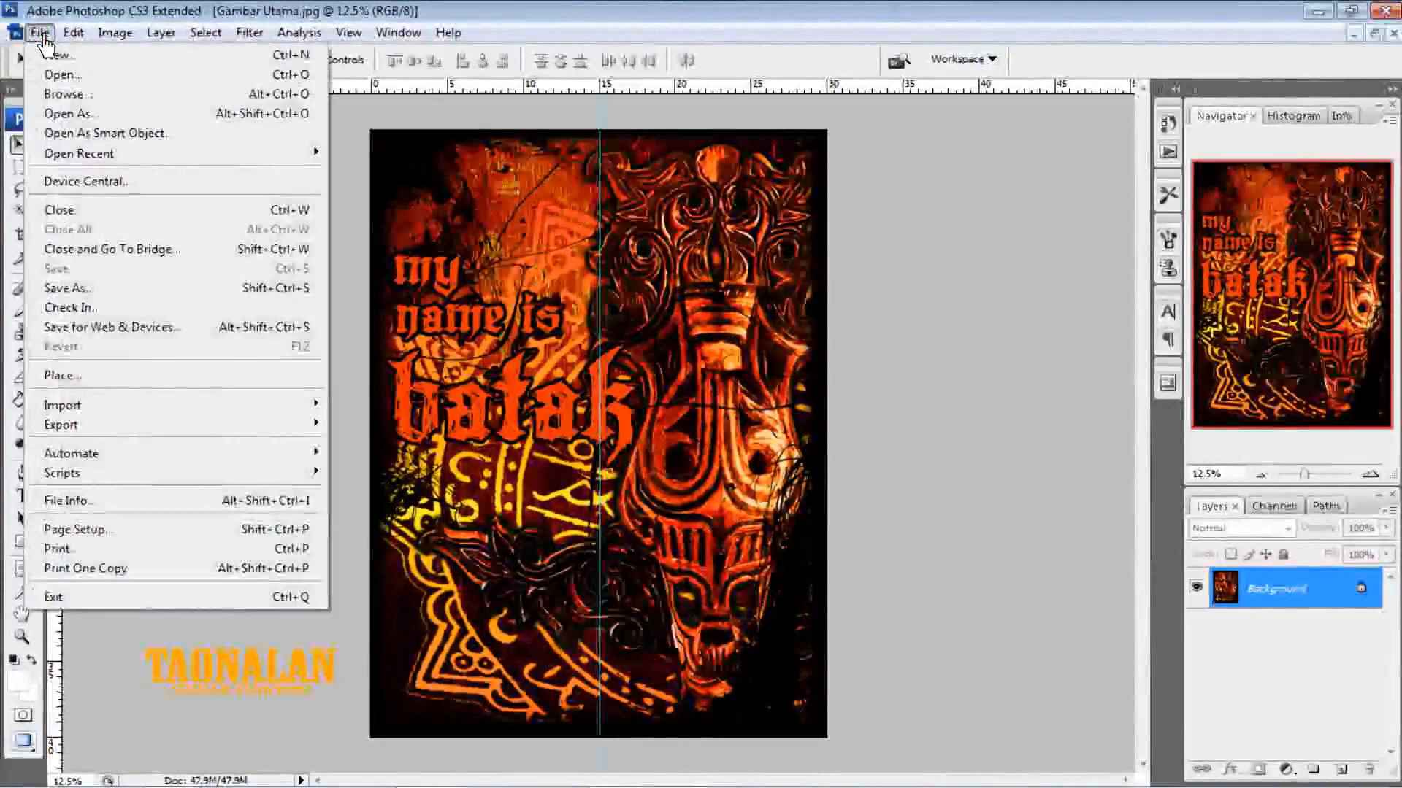
left_click(64, 70)
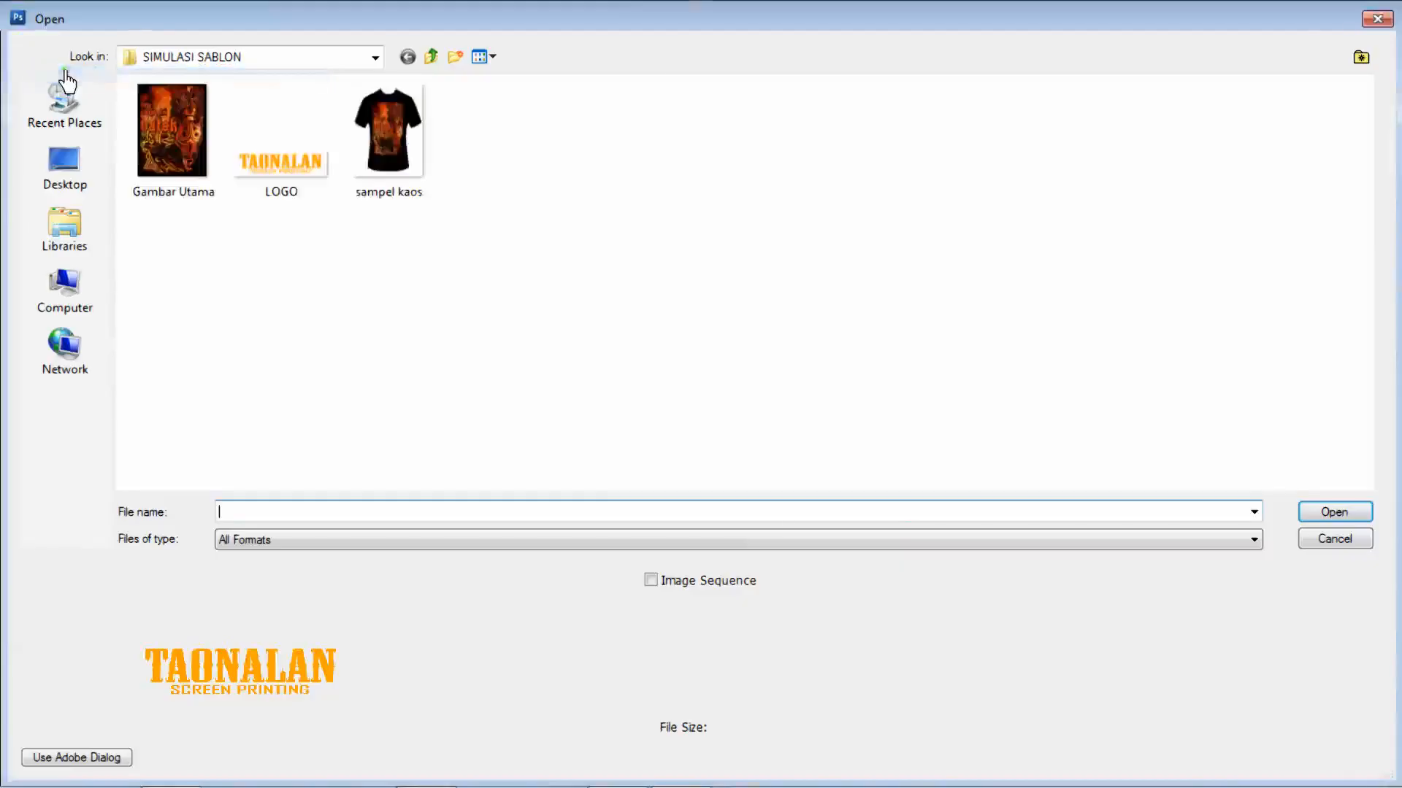
double_click(373, 173)
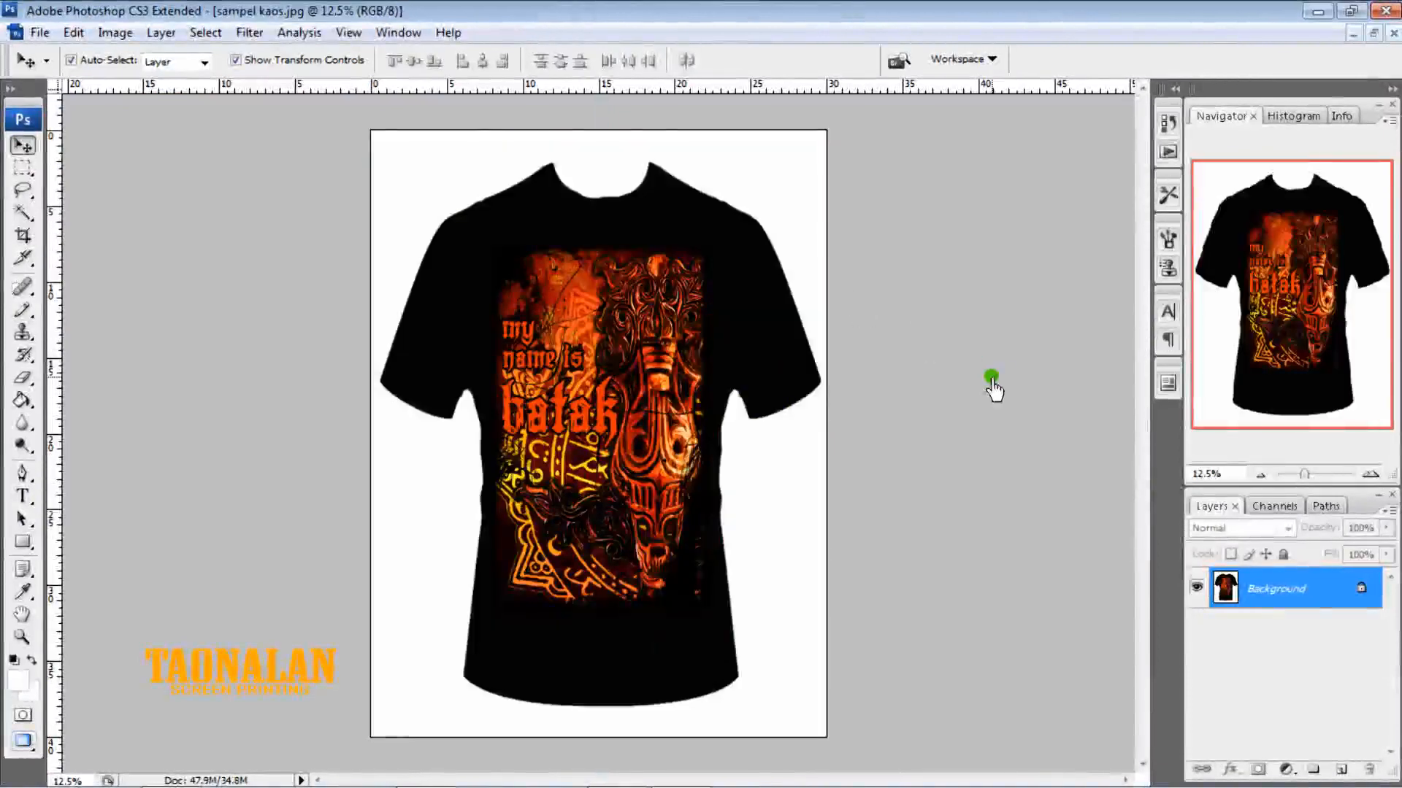
left_click(1370, 474)
left_click(1370, 474)
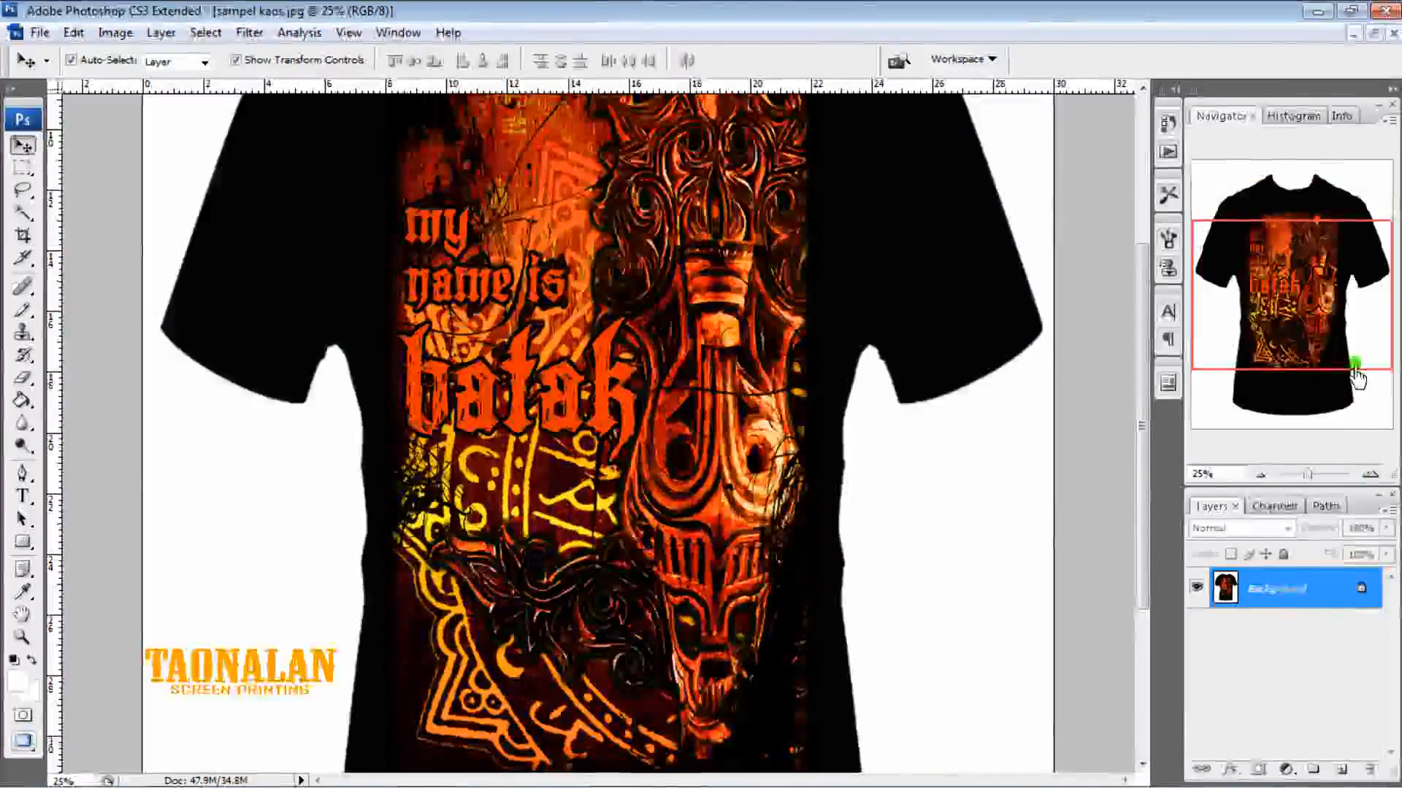
left_click(1297, 204)
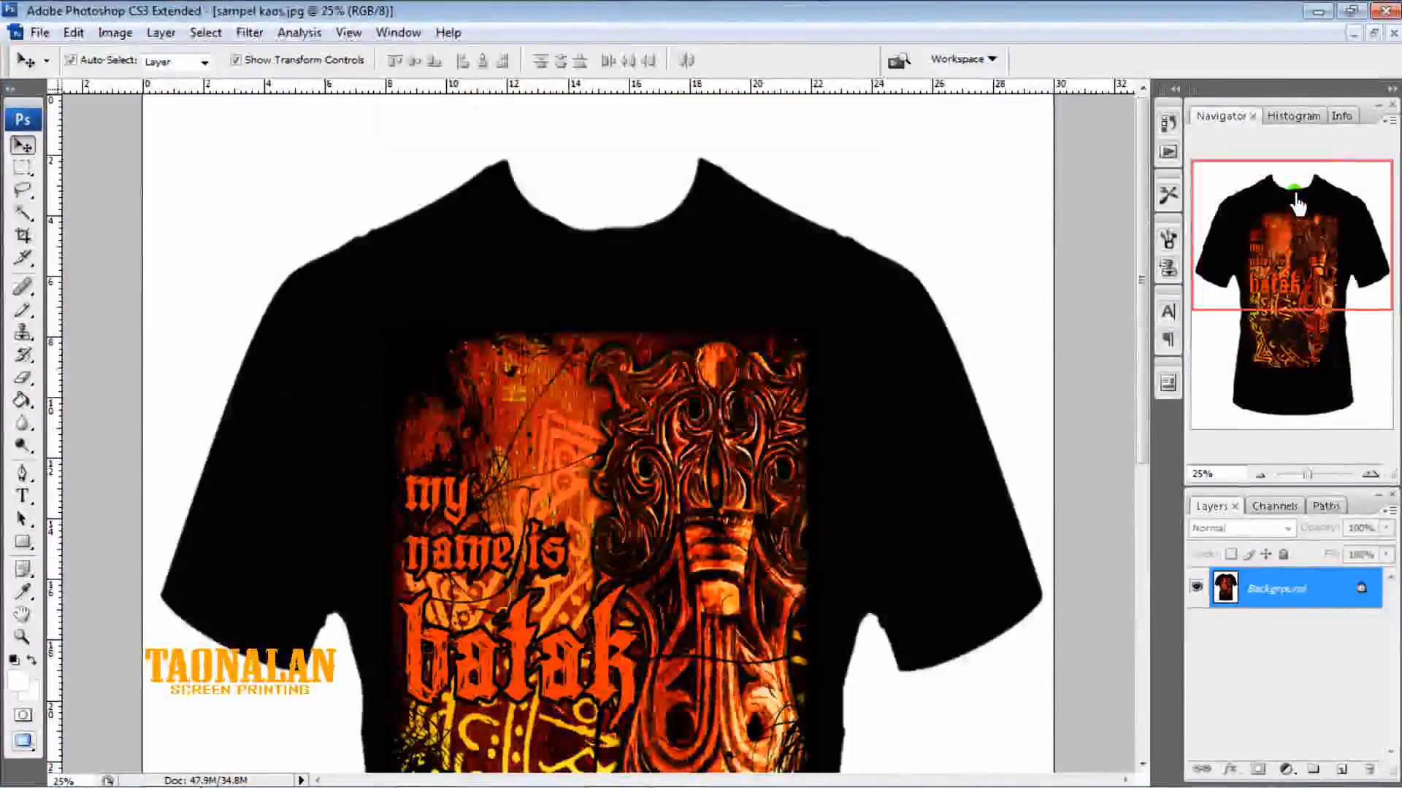
mouse_move(1293, 250)
left_mouse_down()
mouse_move(1292, 373)
mouse_move(1295, 261)
left_mouse_up()
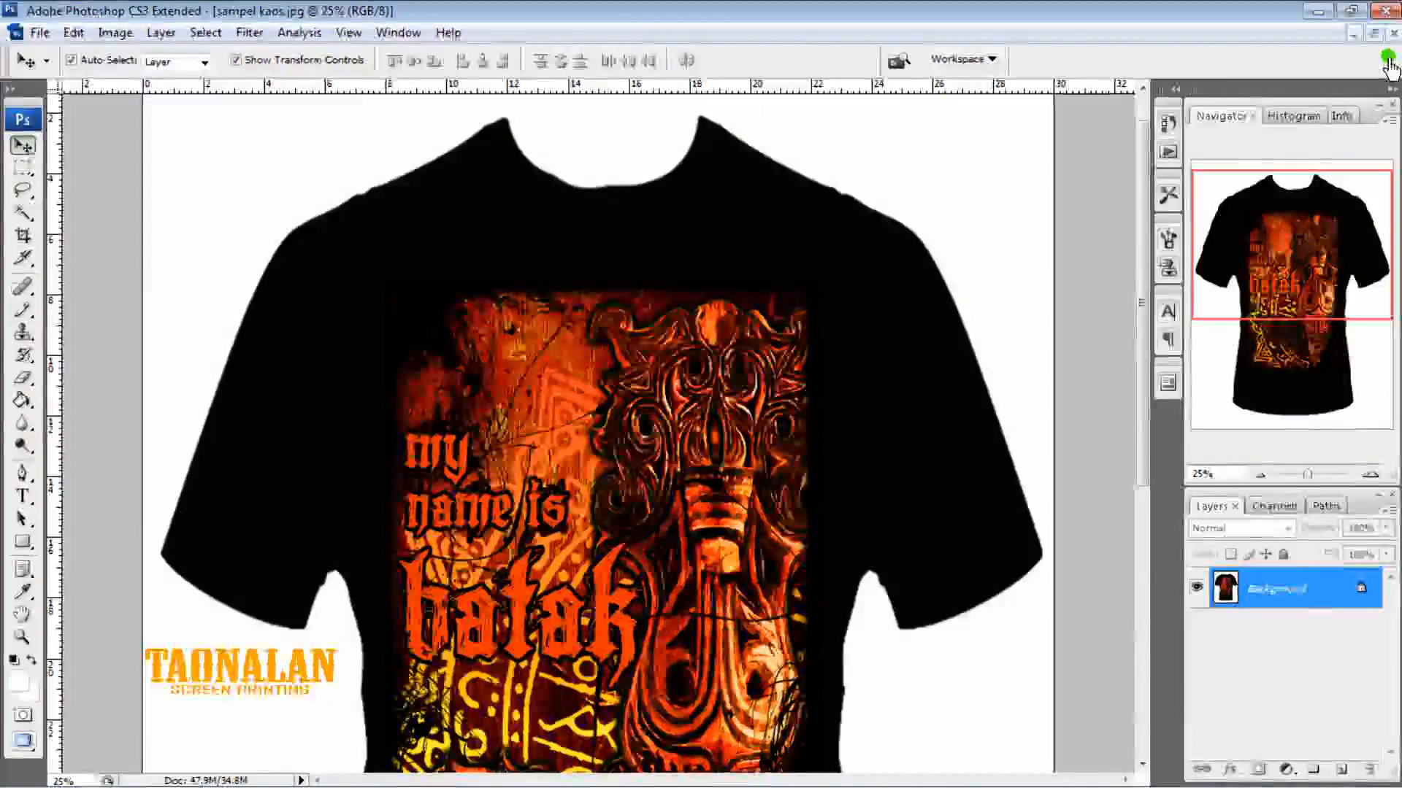
left_click(1392, 34)
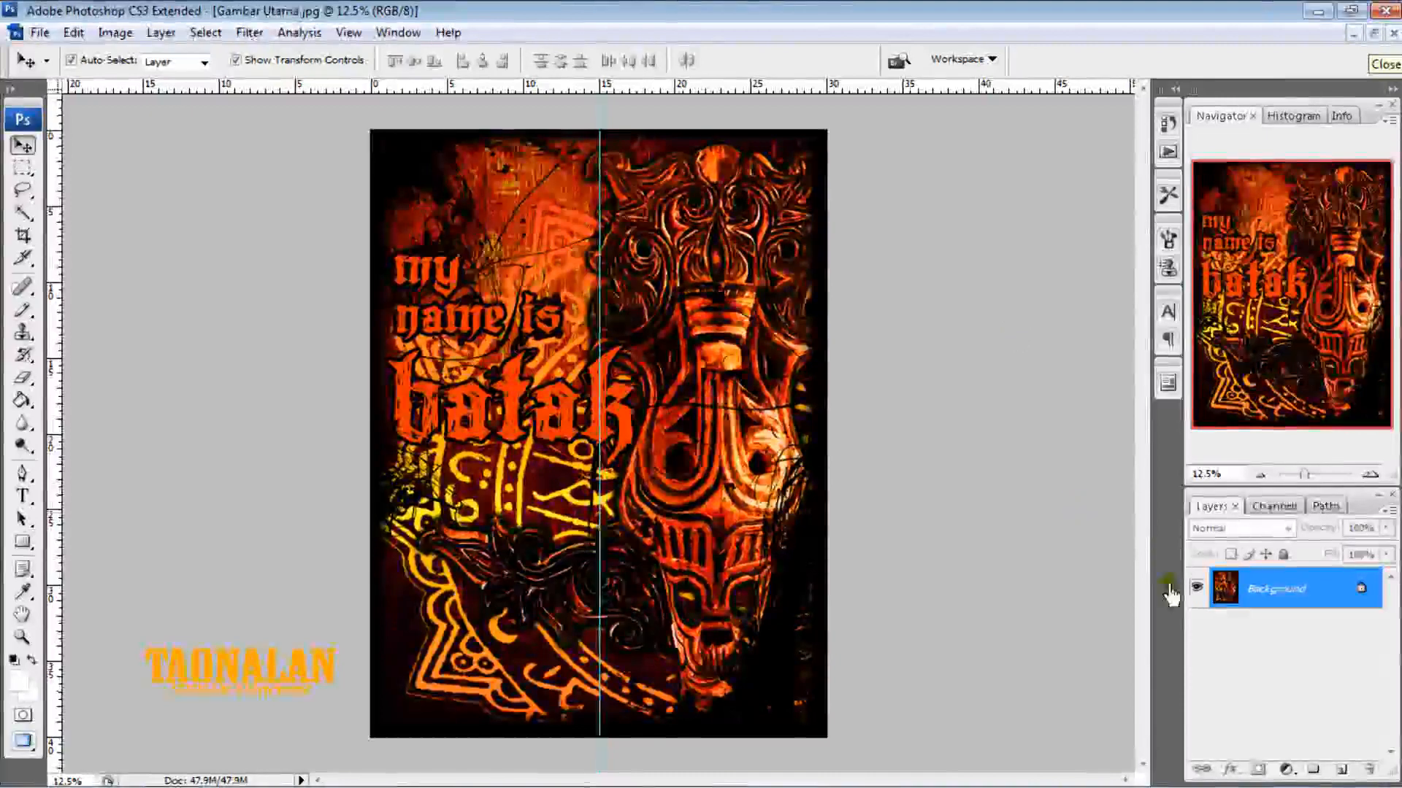
Convert the locked Background of Gambar Utama into a regular layer with the default settings
left_click(1294, 598)
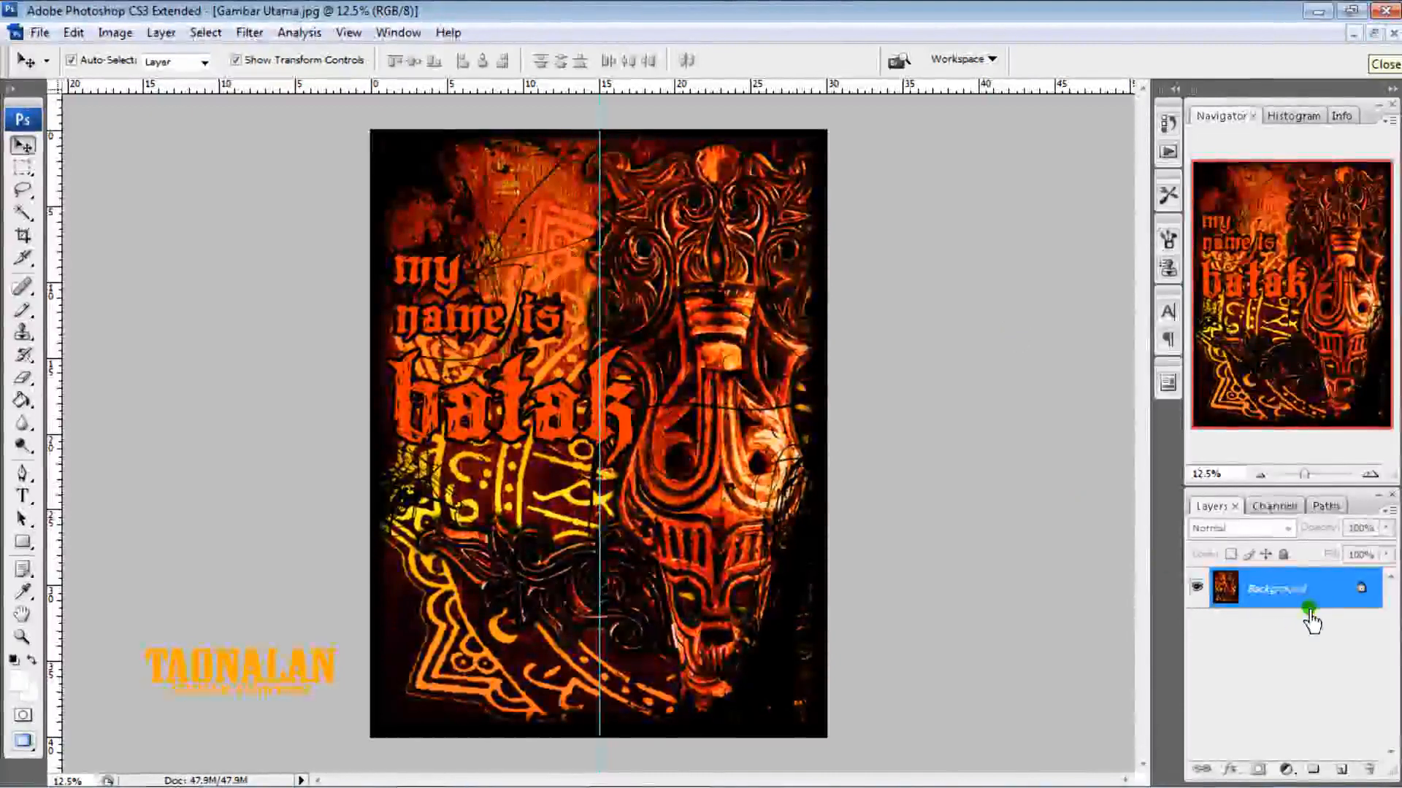
left_click(1288, 593)
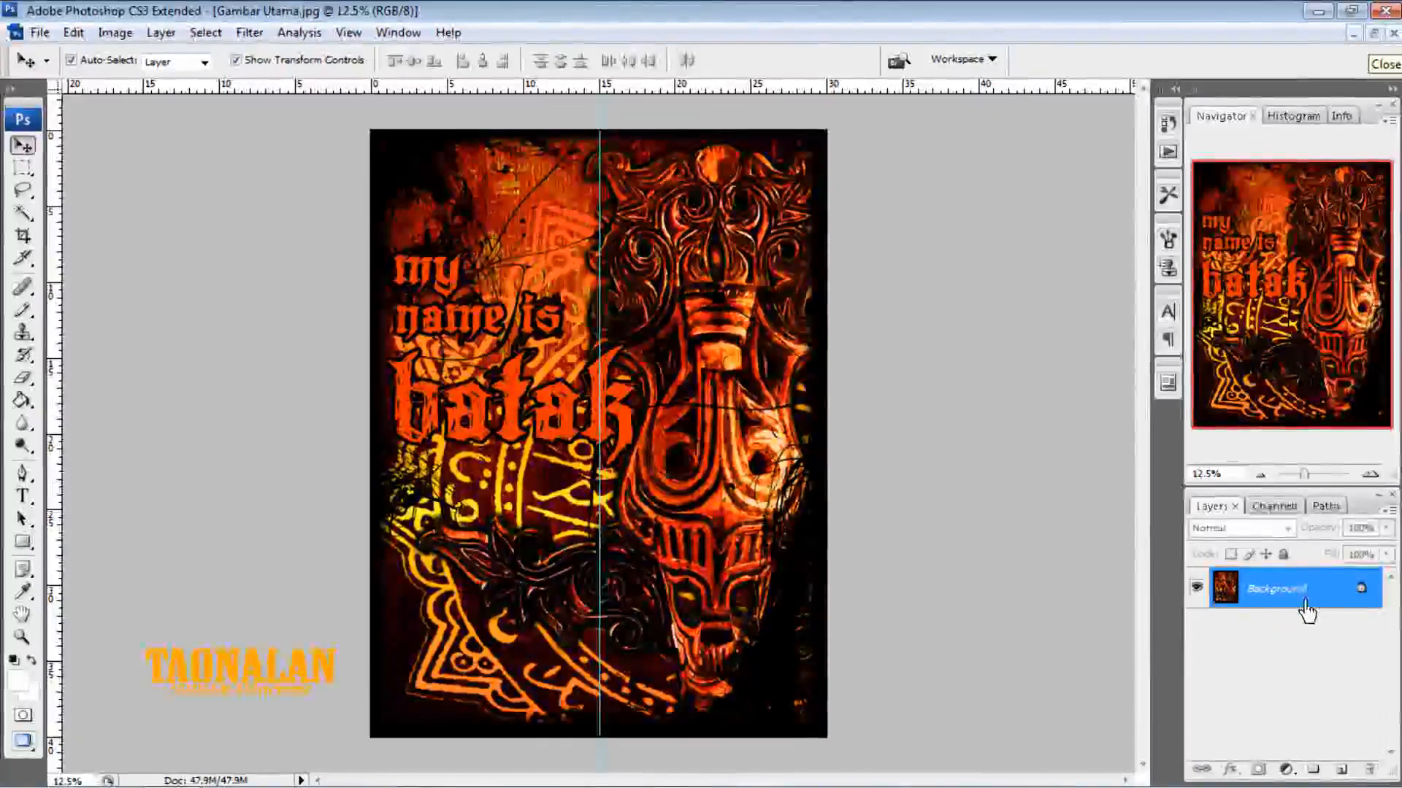
double_click(1302, 606)
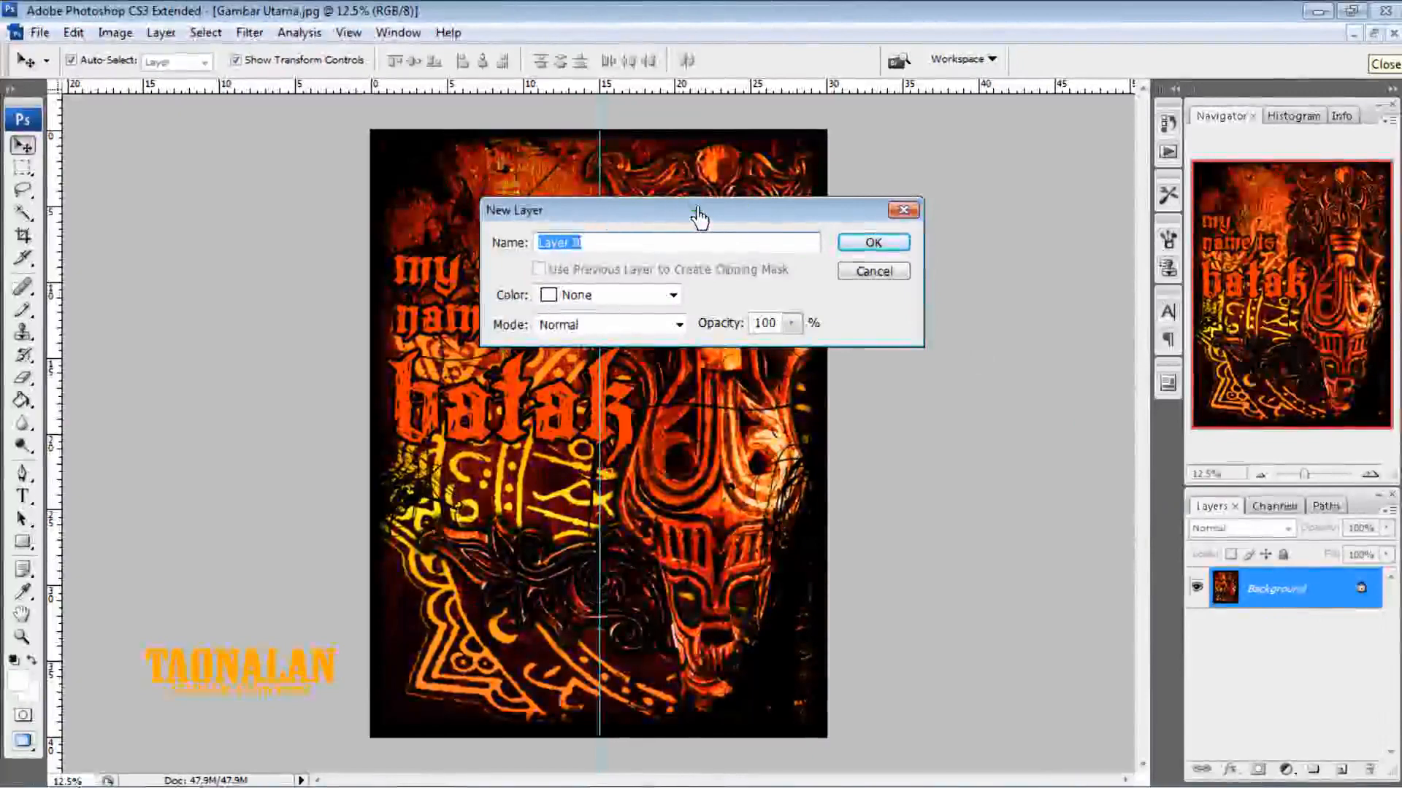
left_click(868, 245)
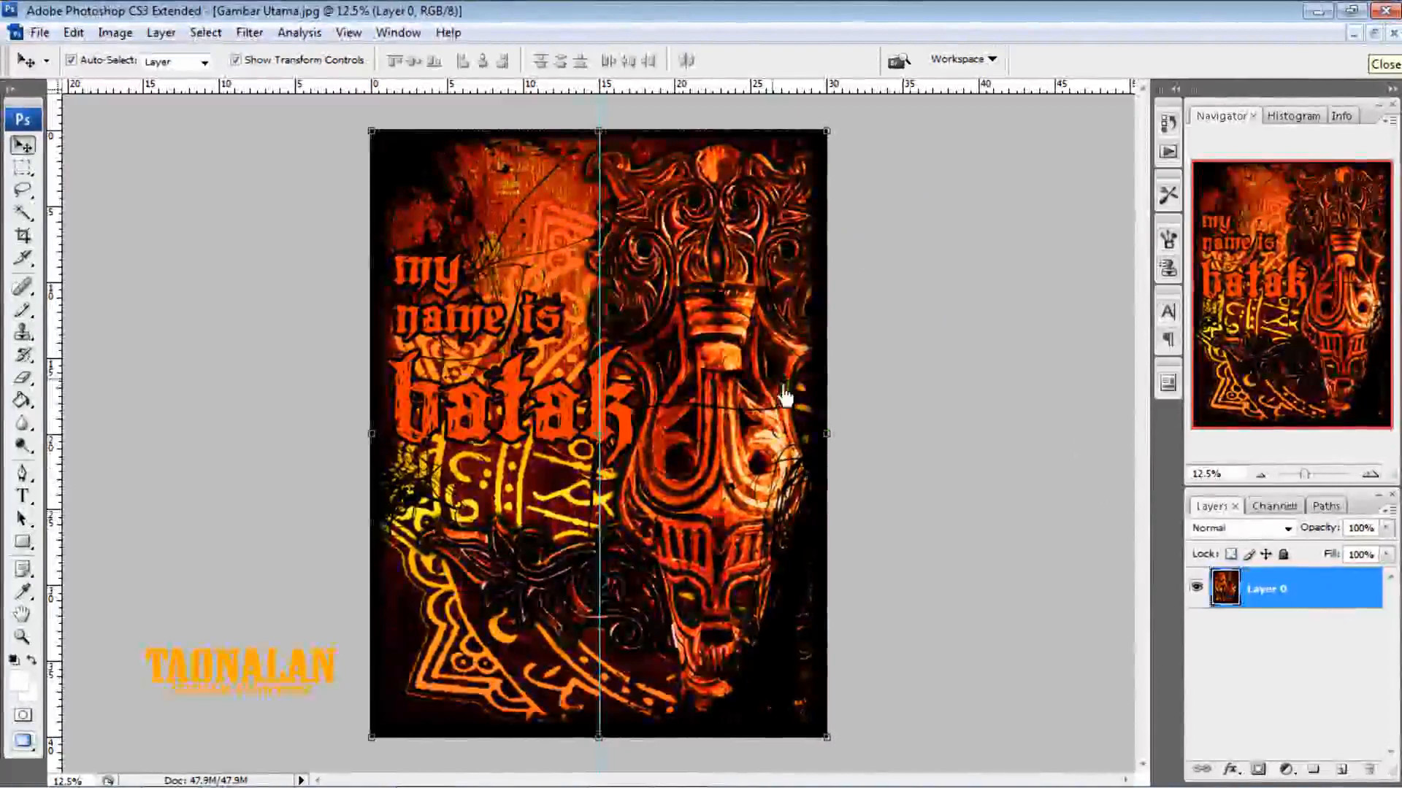
Select the black areas with Color Range at fuzziness 40, sampling the artwork's black upper-left corner, and delete them from the layer
left_click(206, 33)
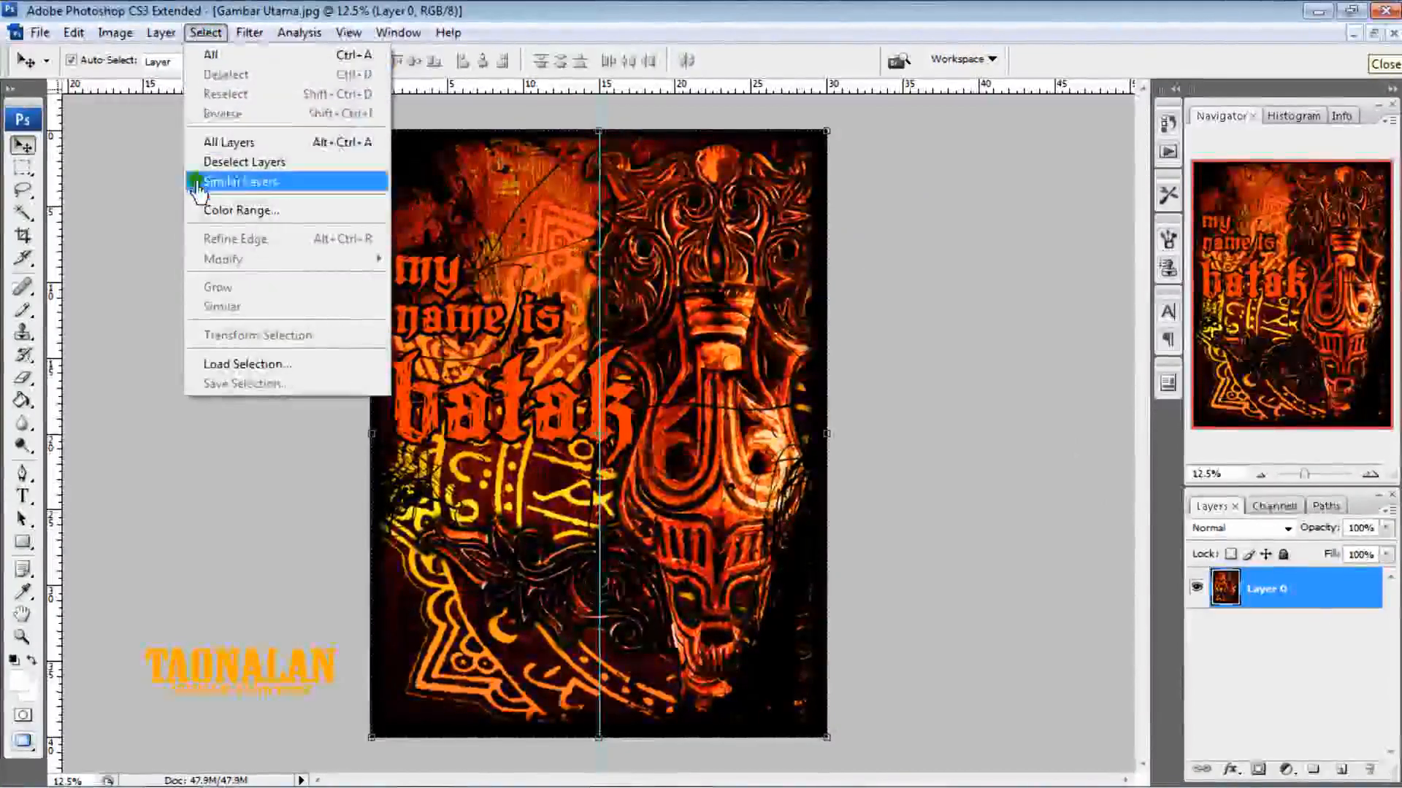
left_click(219, 212)
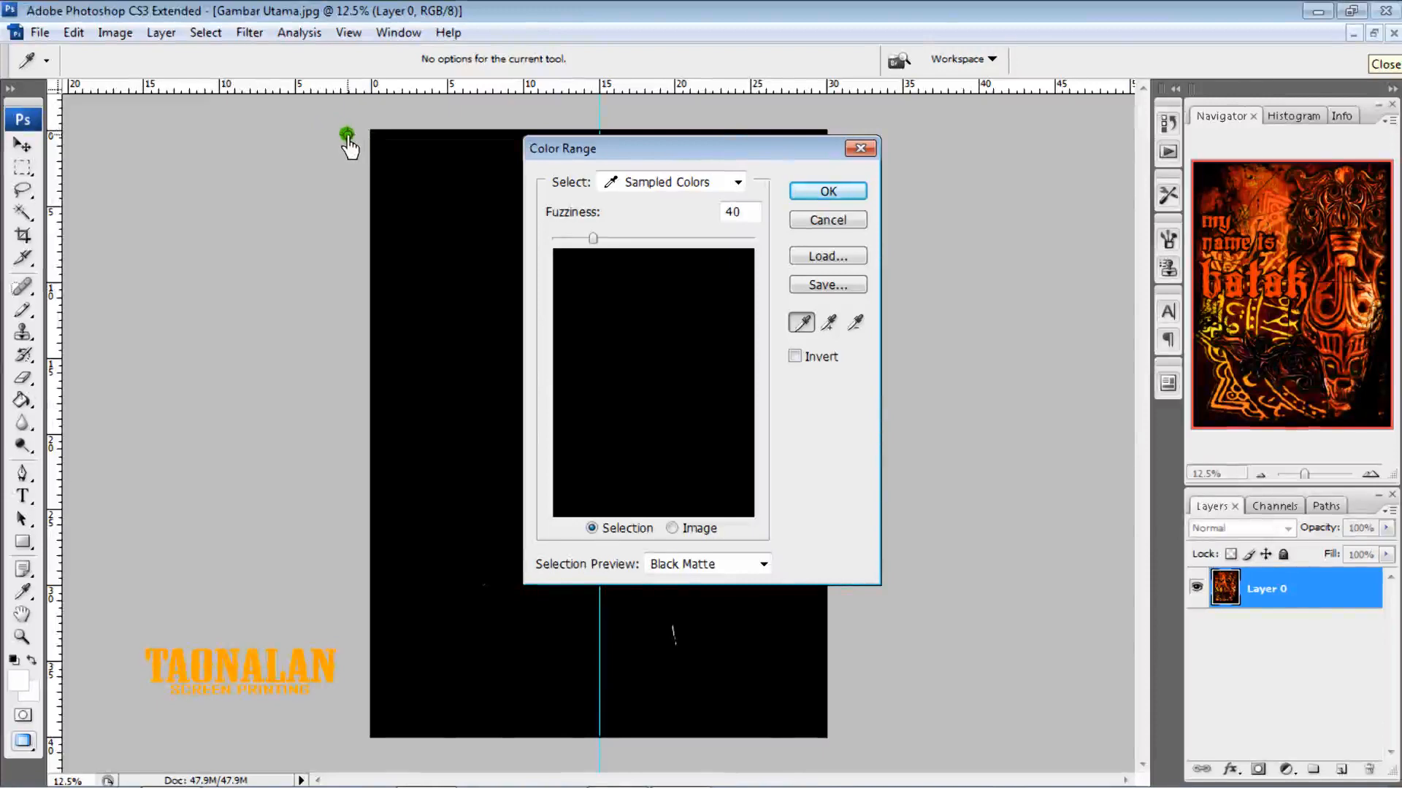
left_click(372, 132)
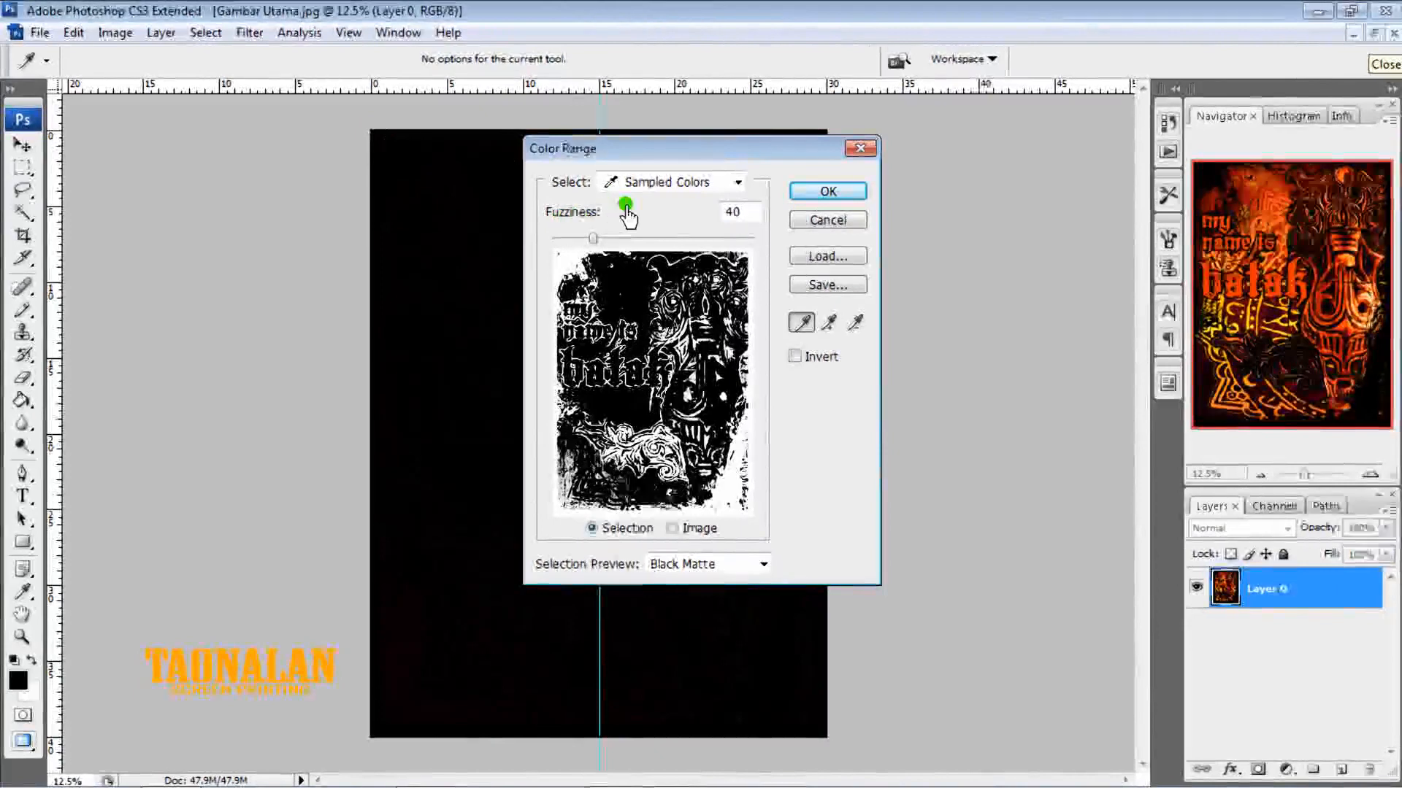
double_click(746, 214)
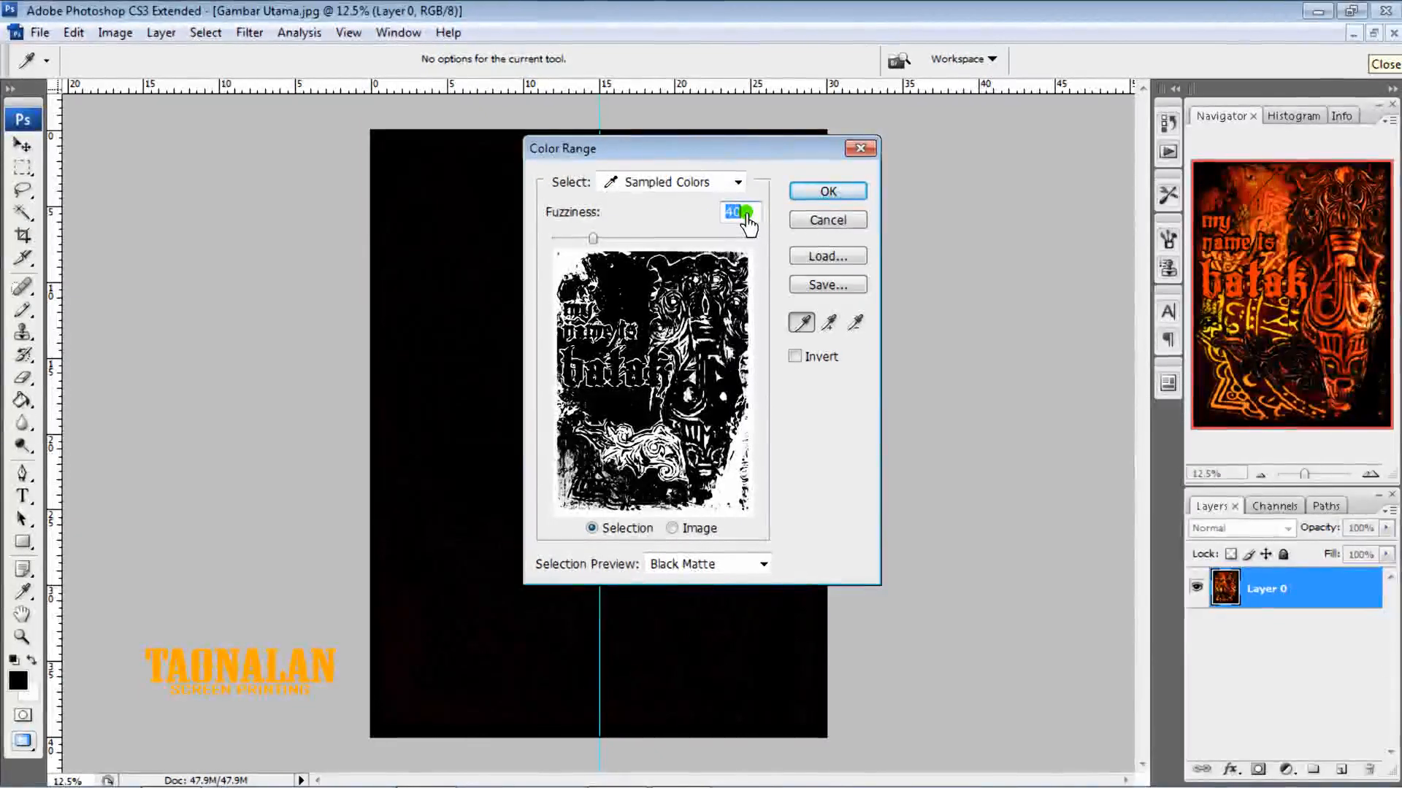
type("40")
left_click(816, 190)
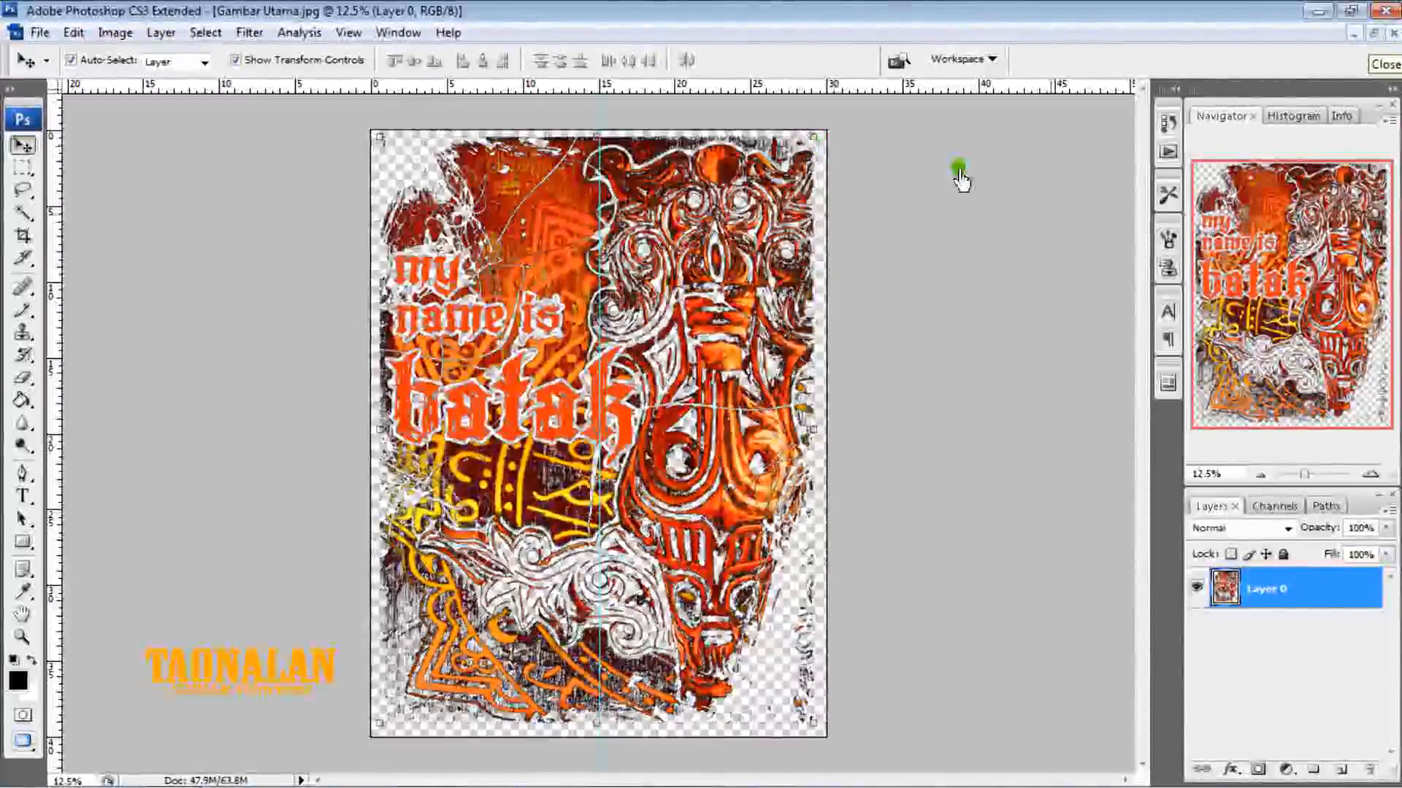
left_click(1375, 474)
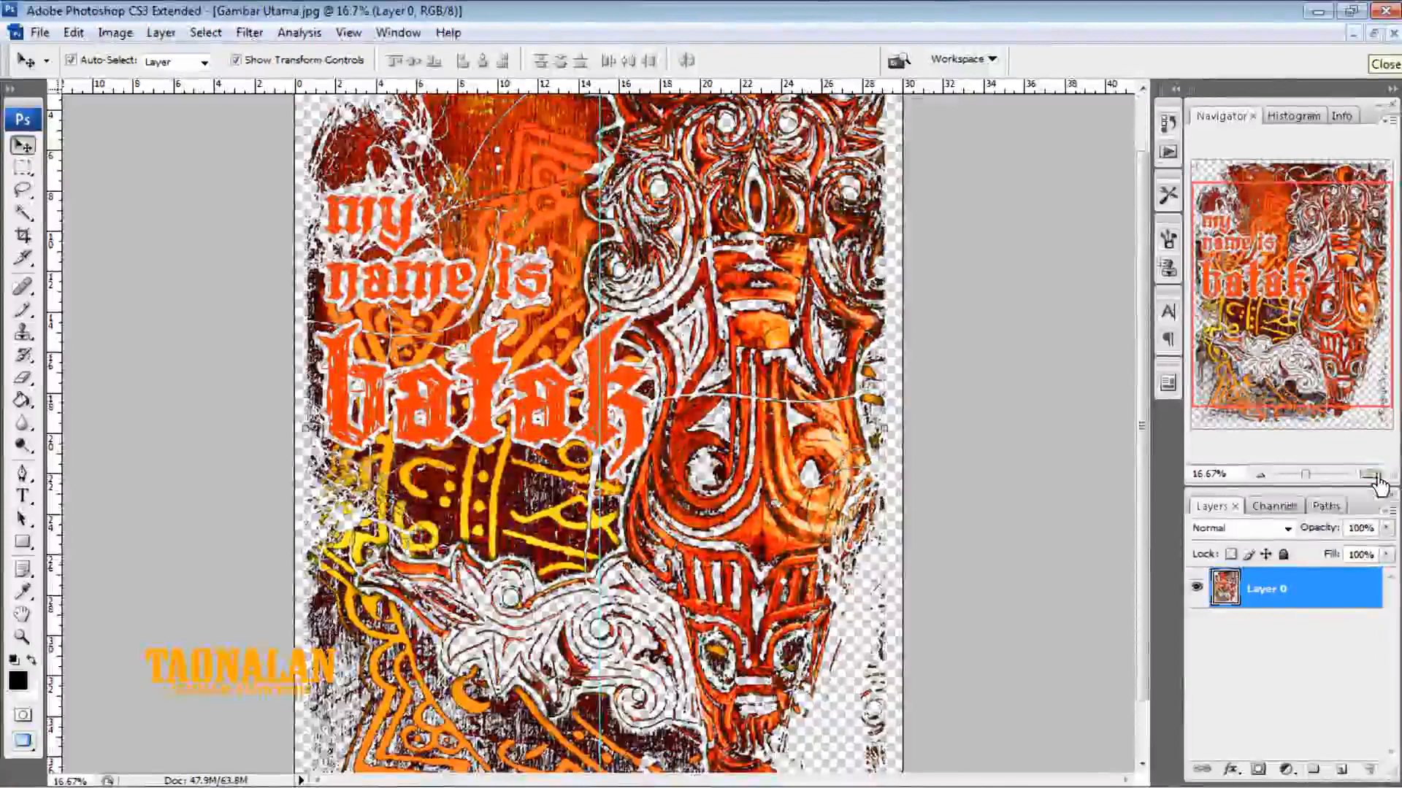
left_click(1373, 475)
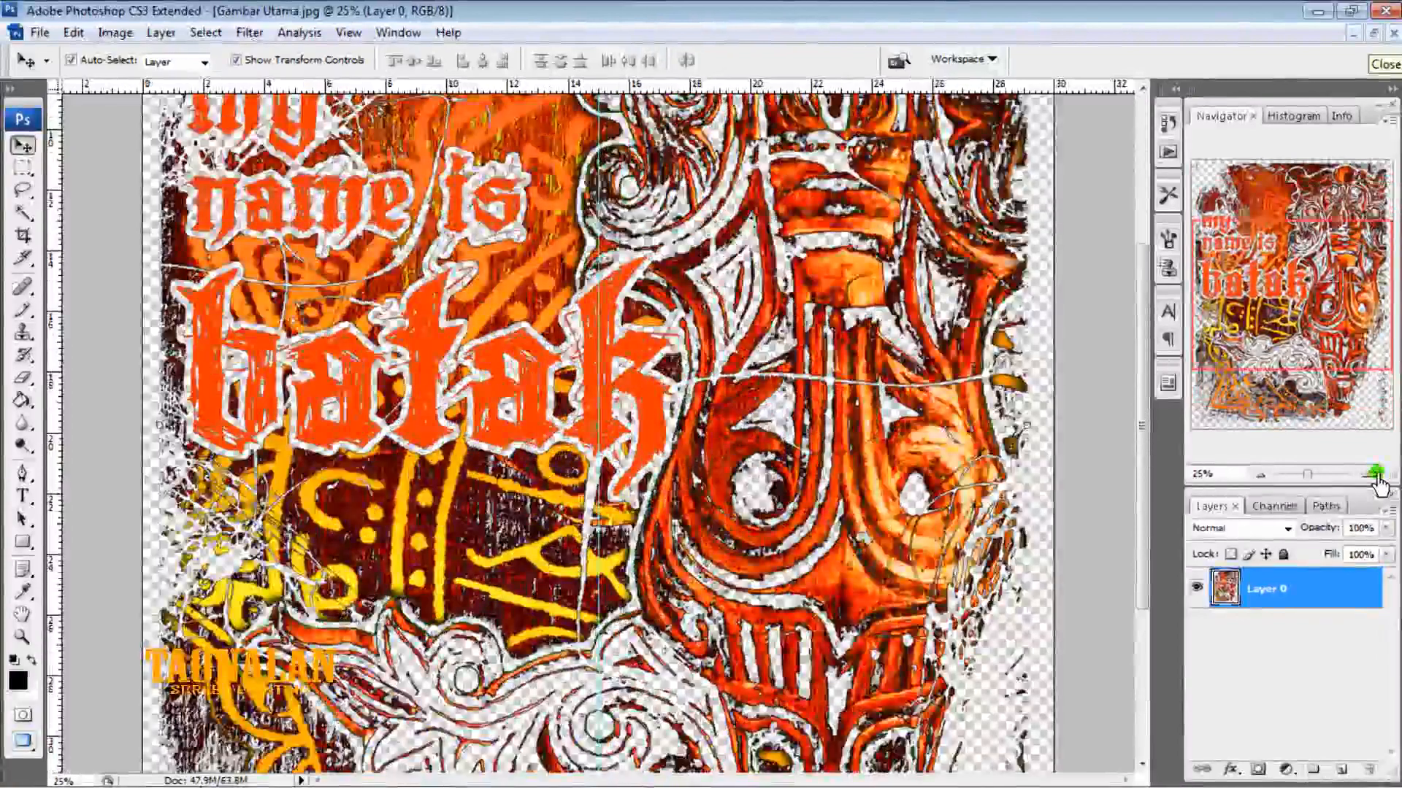
left_click(1291, 196)
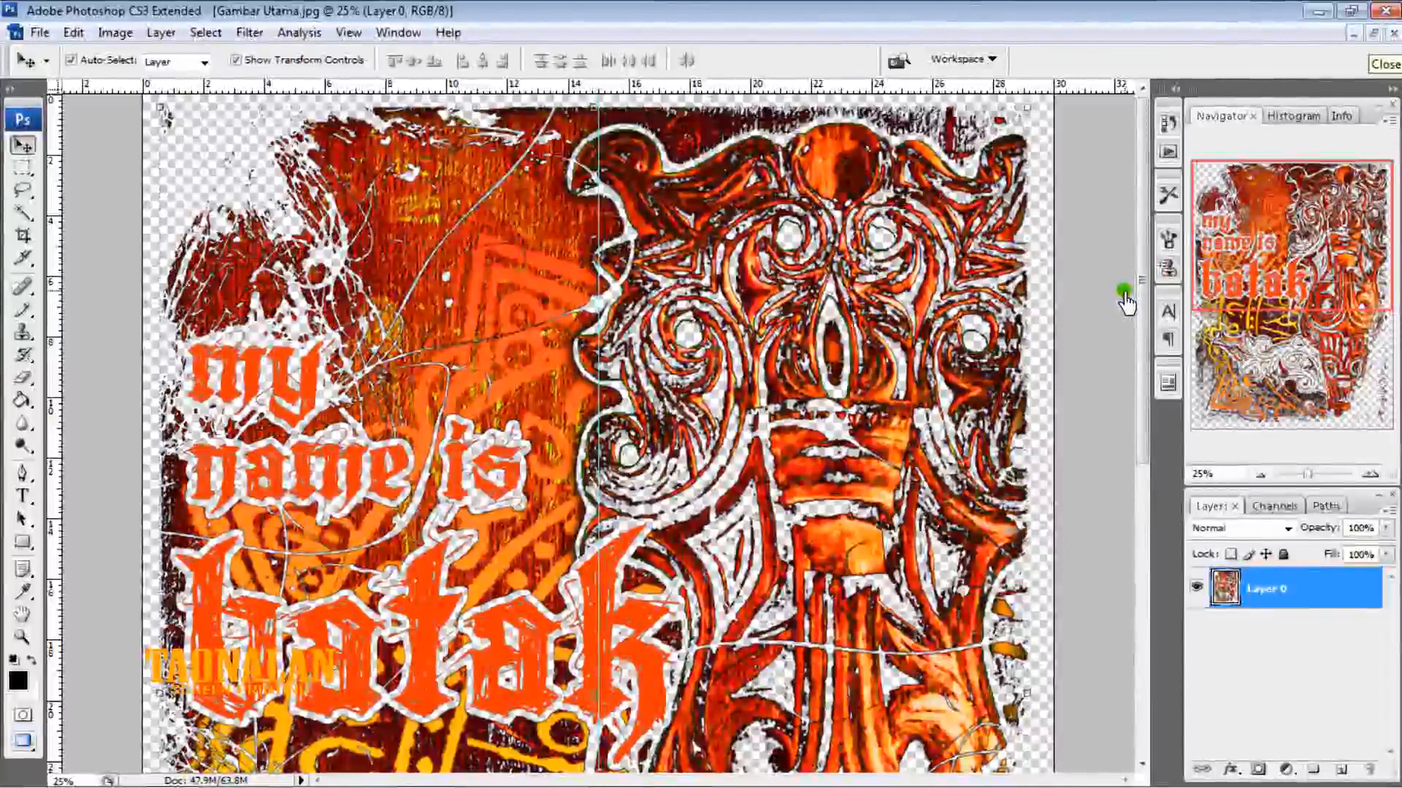
Save a JPEG copy of the artwork named Gambar cmyk in the SIMULASI SABLON folder at maximum quality 12
left_click(42, 33)
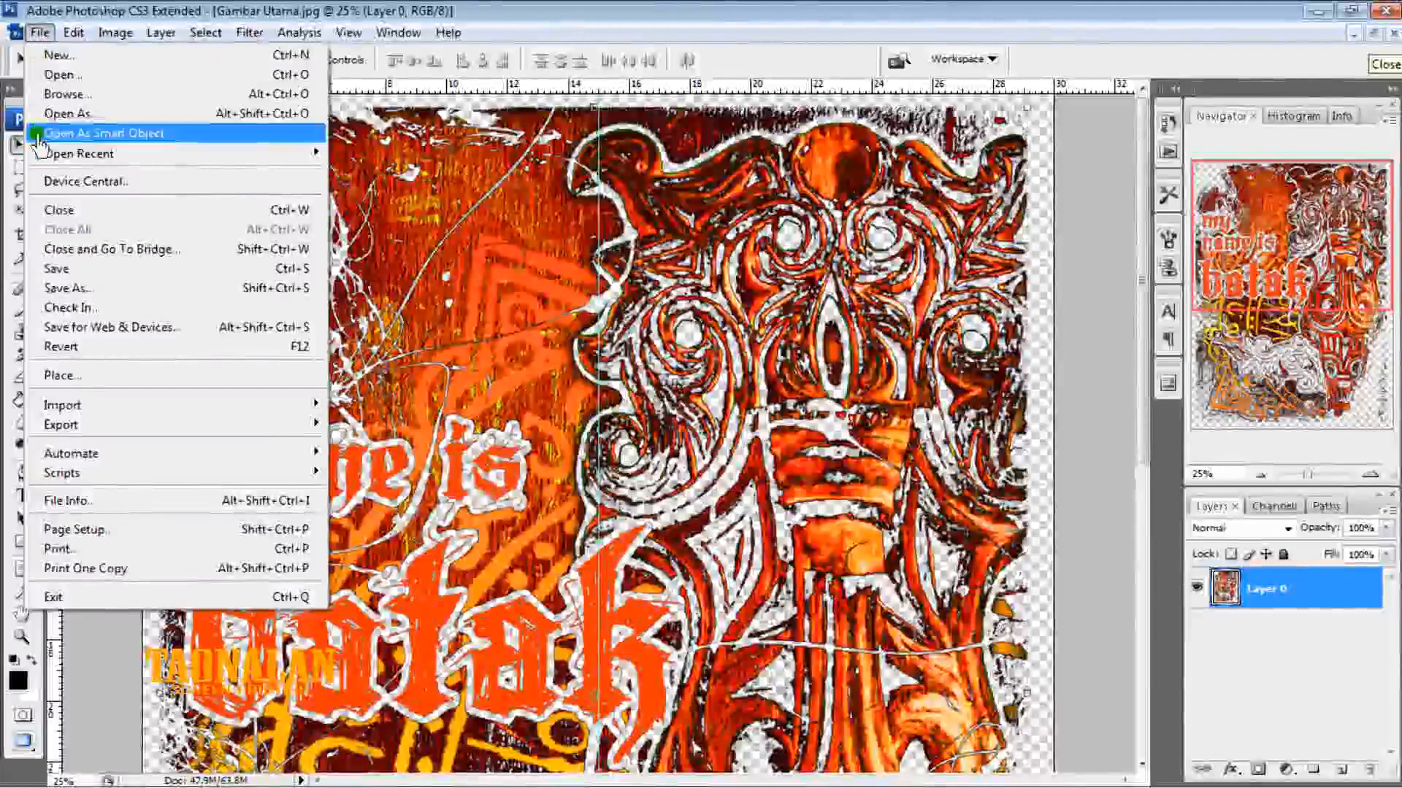
left_click(95, 292)
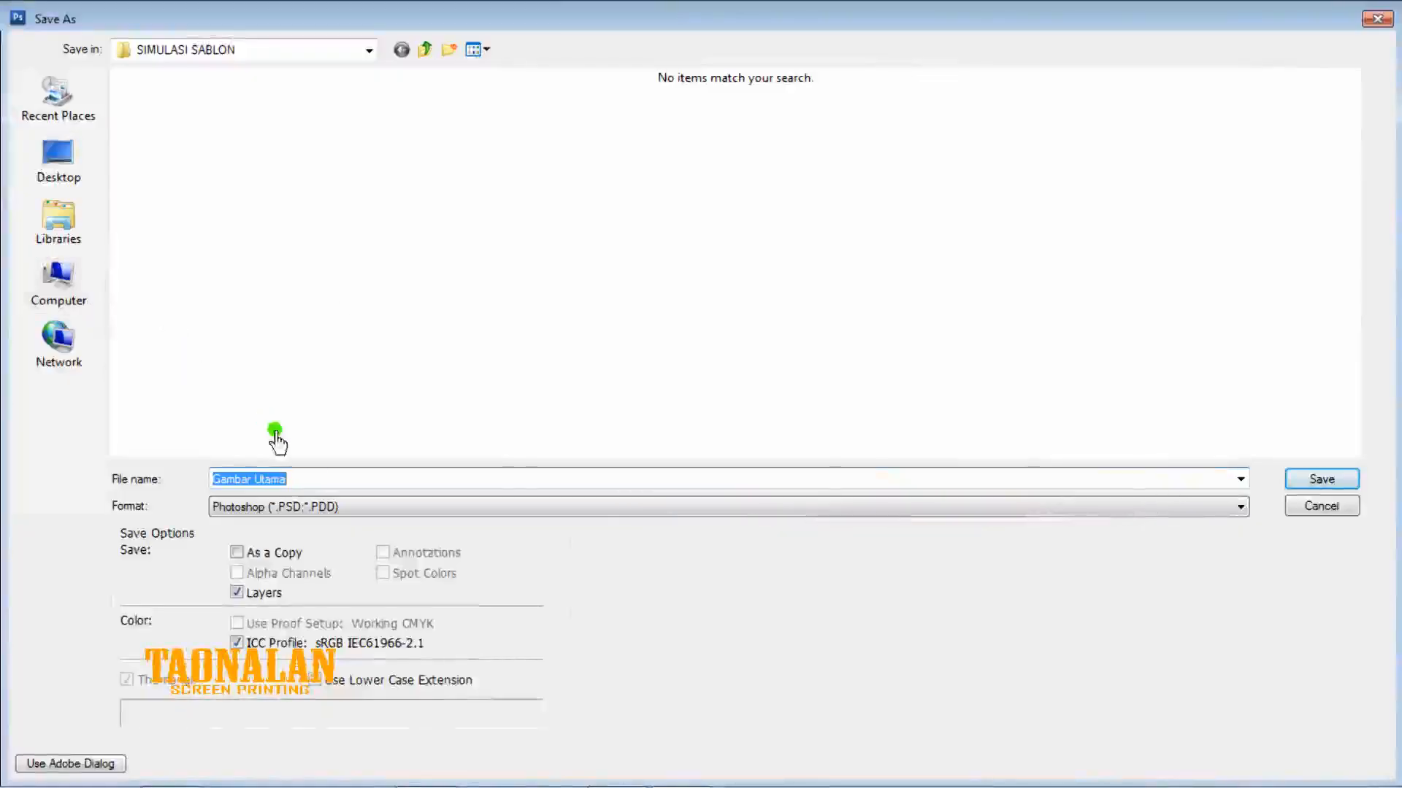
left_click(324, 510)
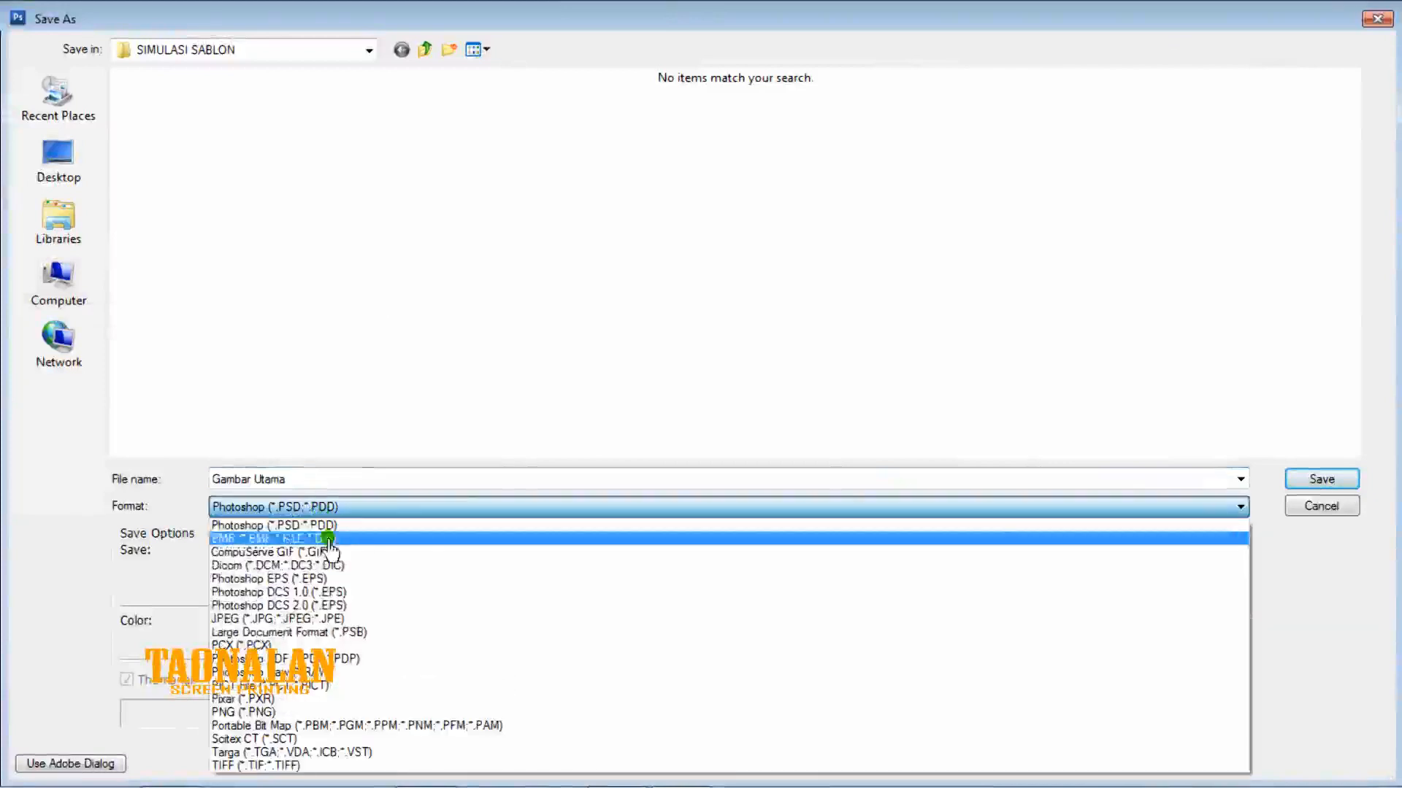
left_click(336, 625)
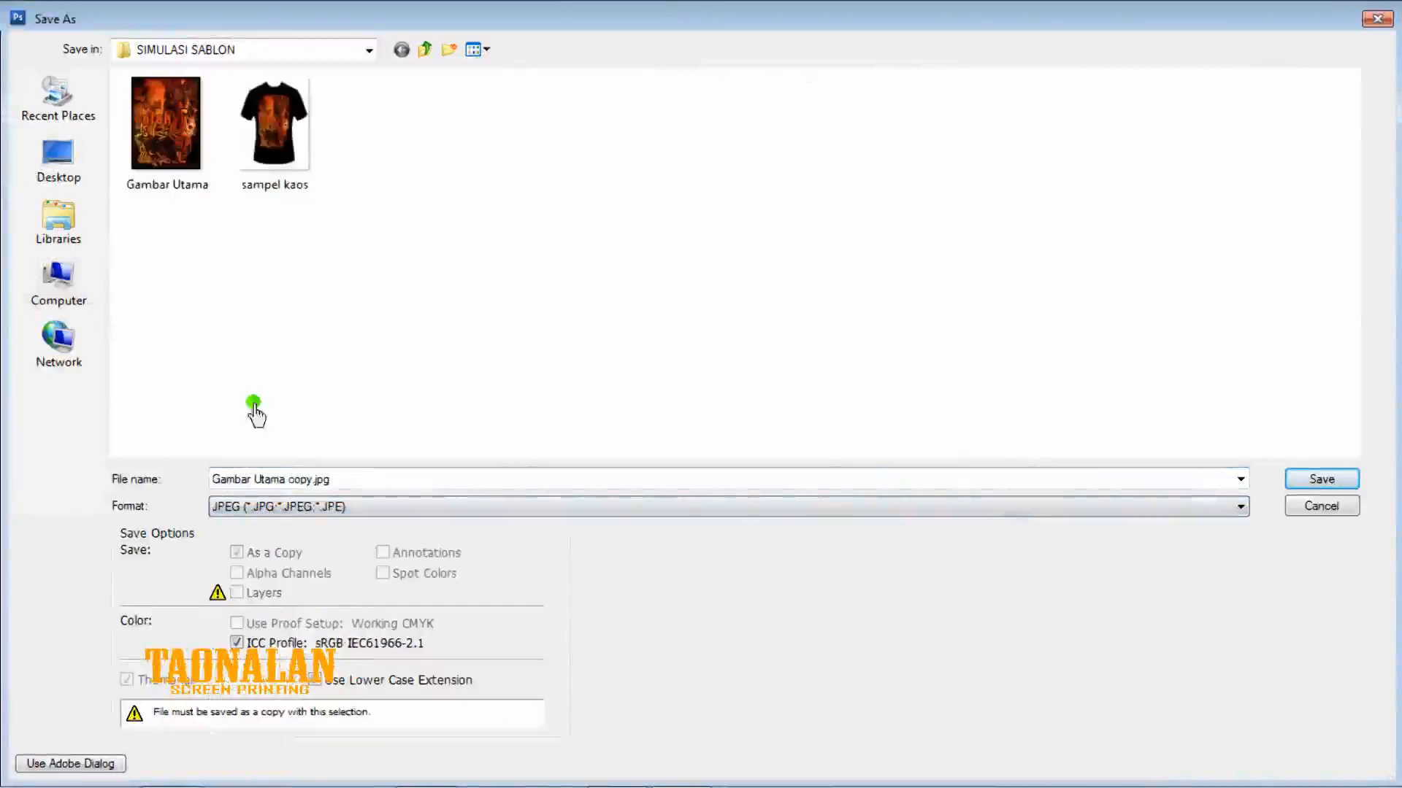
left_click(363, 480)
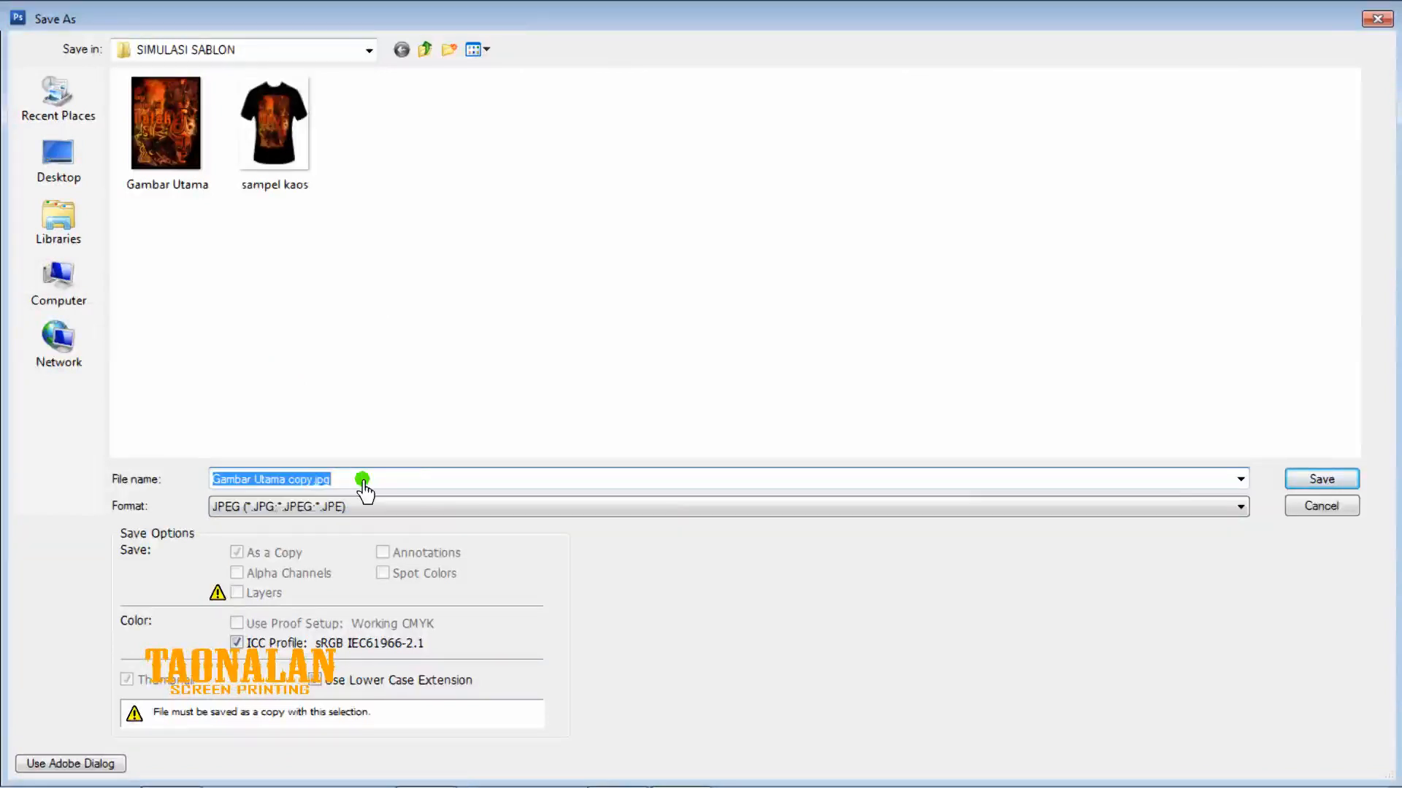
type("G")
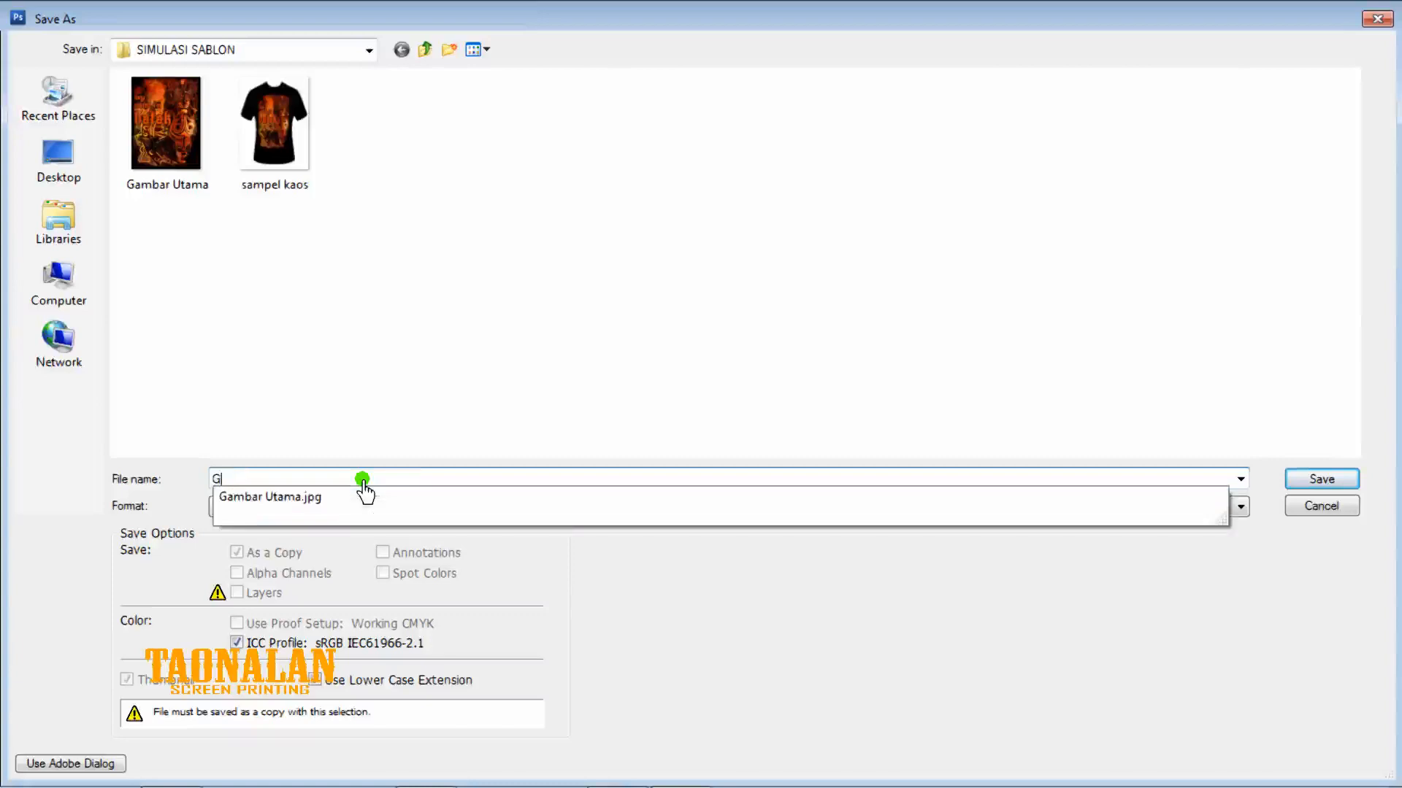
type("ambar cmyk")
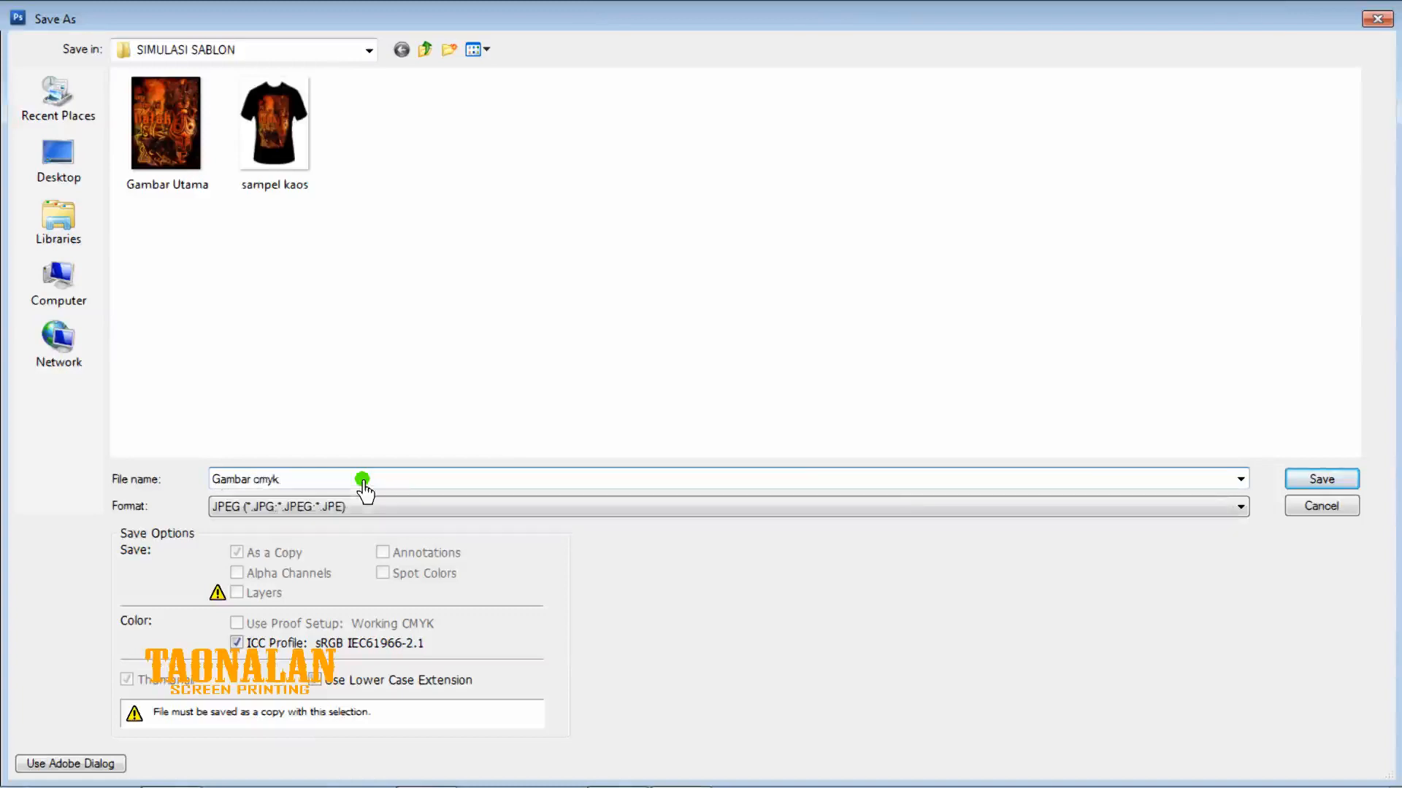
left_click(1303, 481)
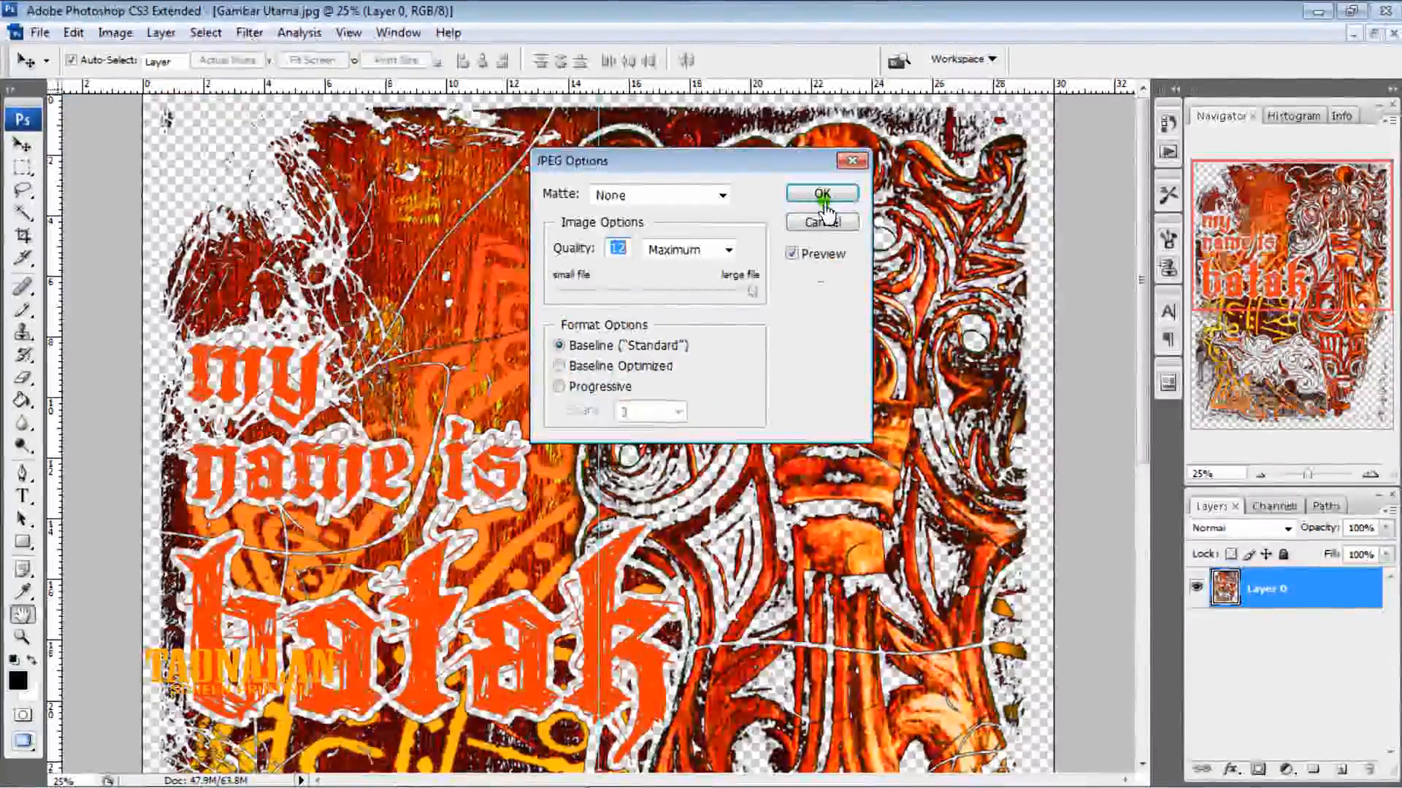
left_click(822, 193)
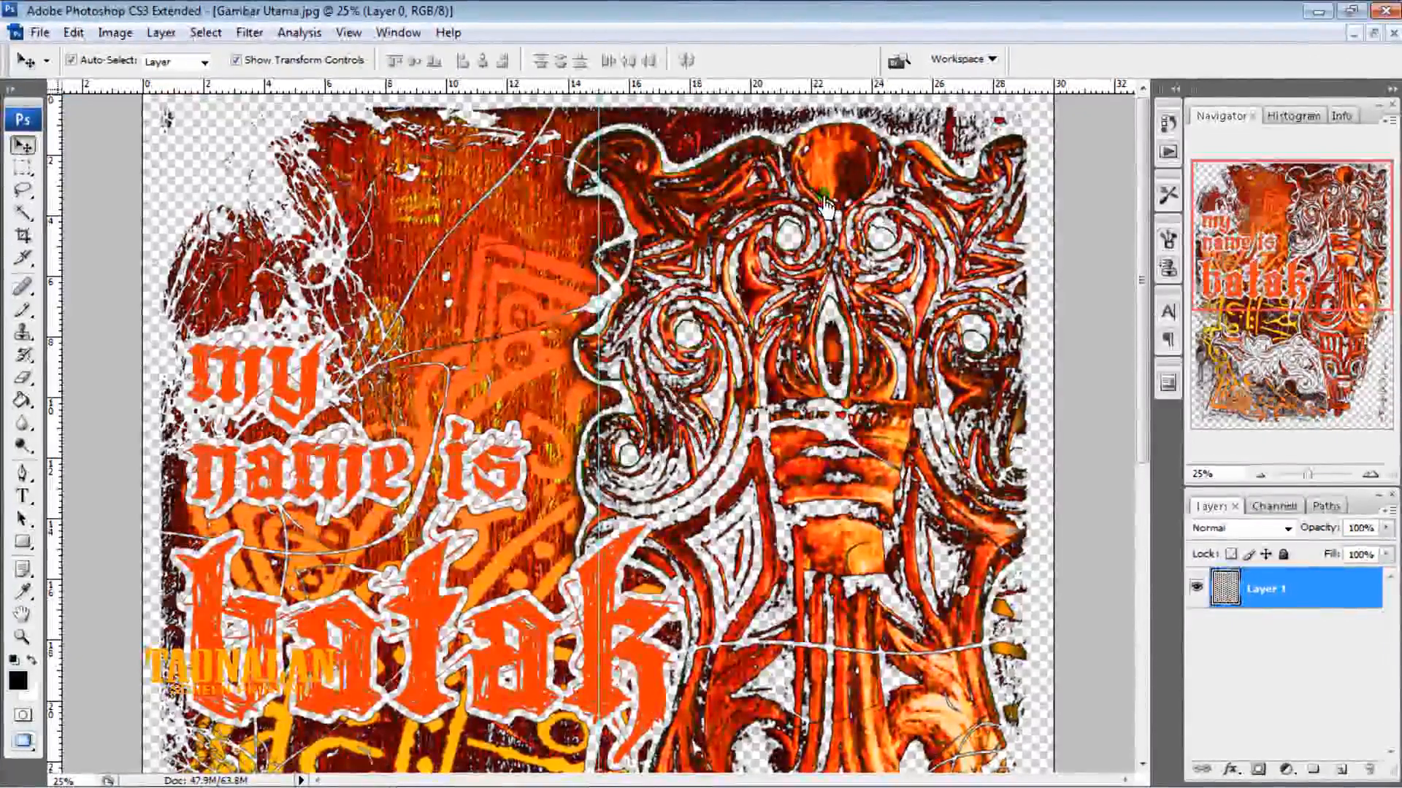
key("ctrl+e")
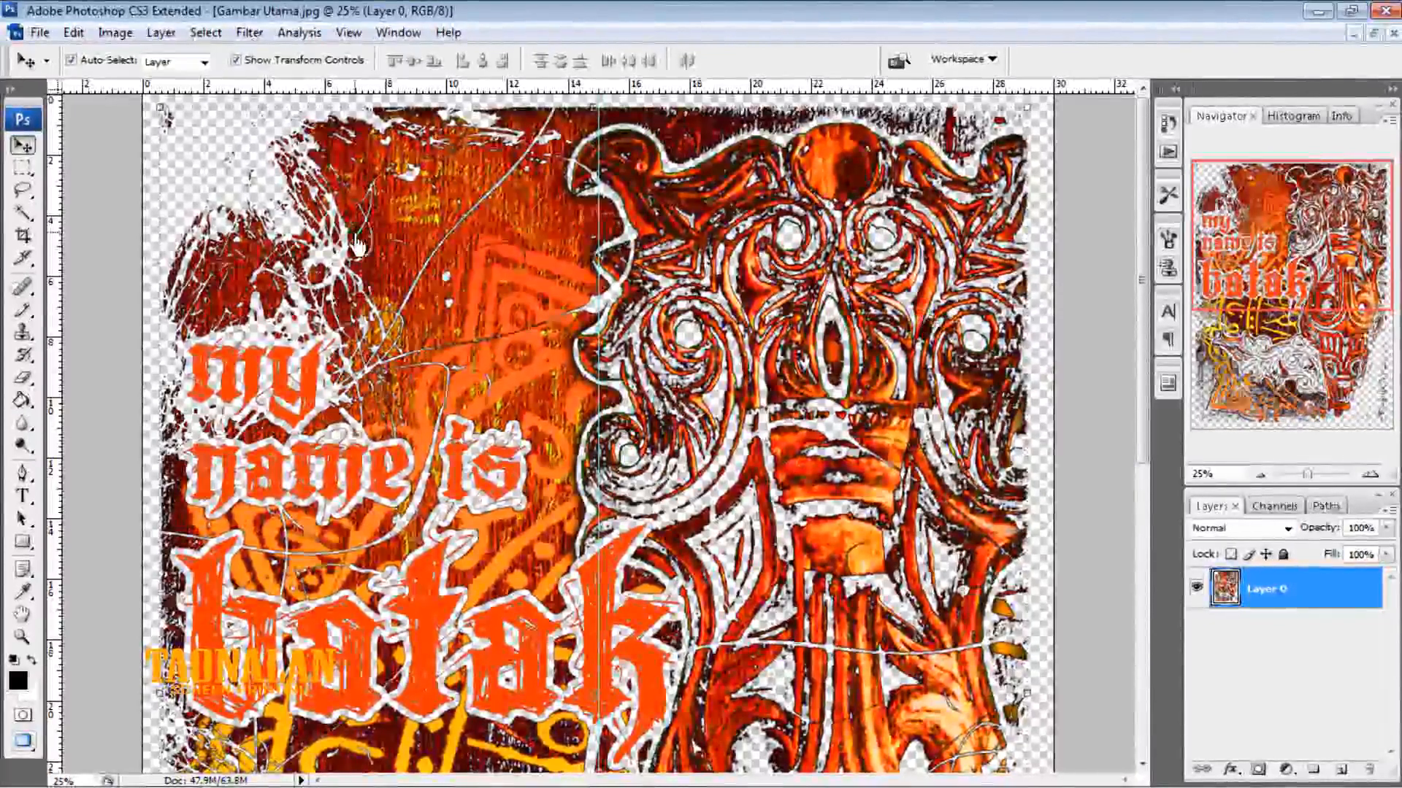
left_click(40, 33)
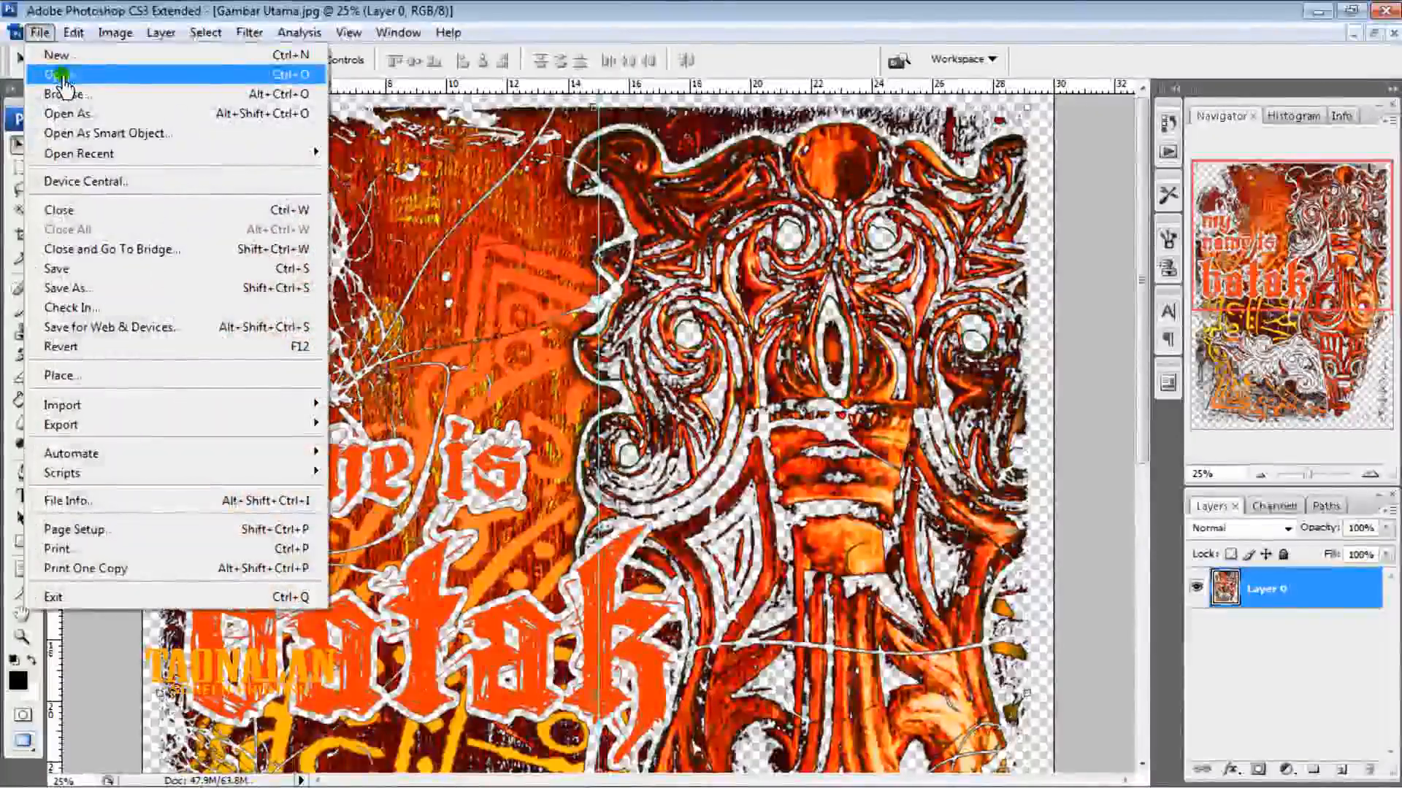
left_click(63, 76)
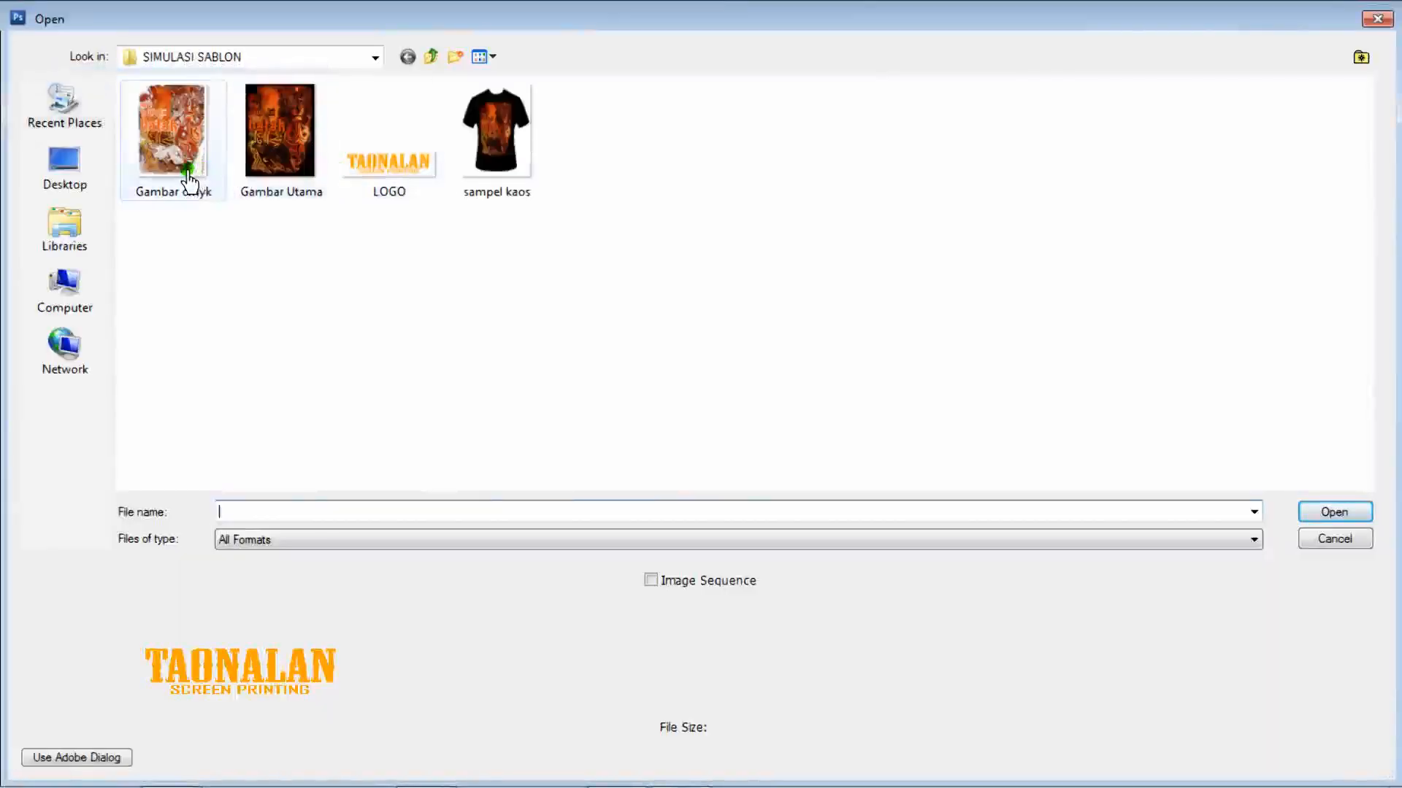
left_click(1312, 542)
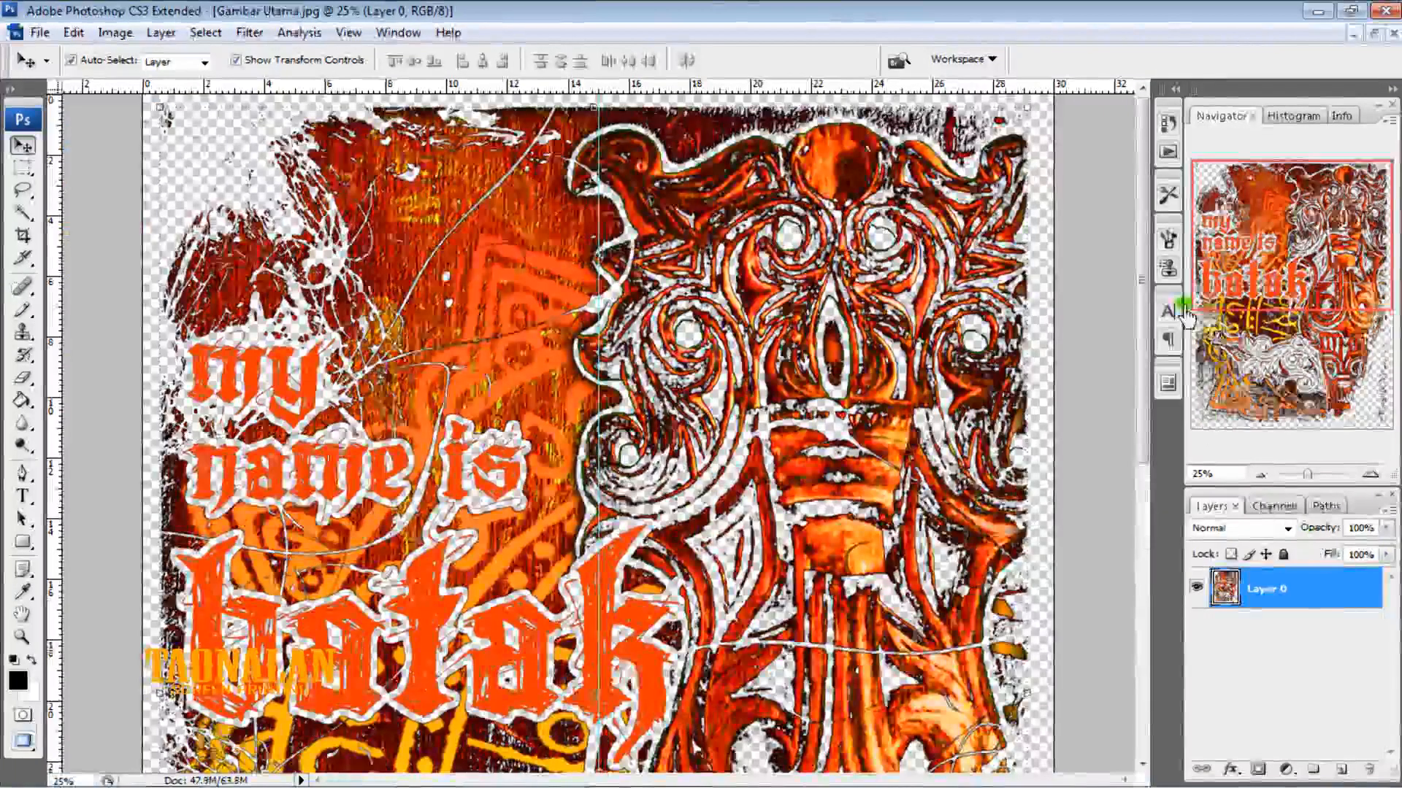
Close Gambar Utama without saving its changes and open Gambar cmyk from the SIMULASI SABLON folder
left_click(1393, 35)
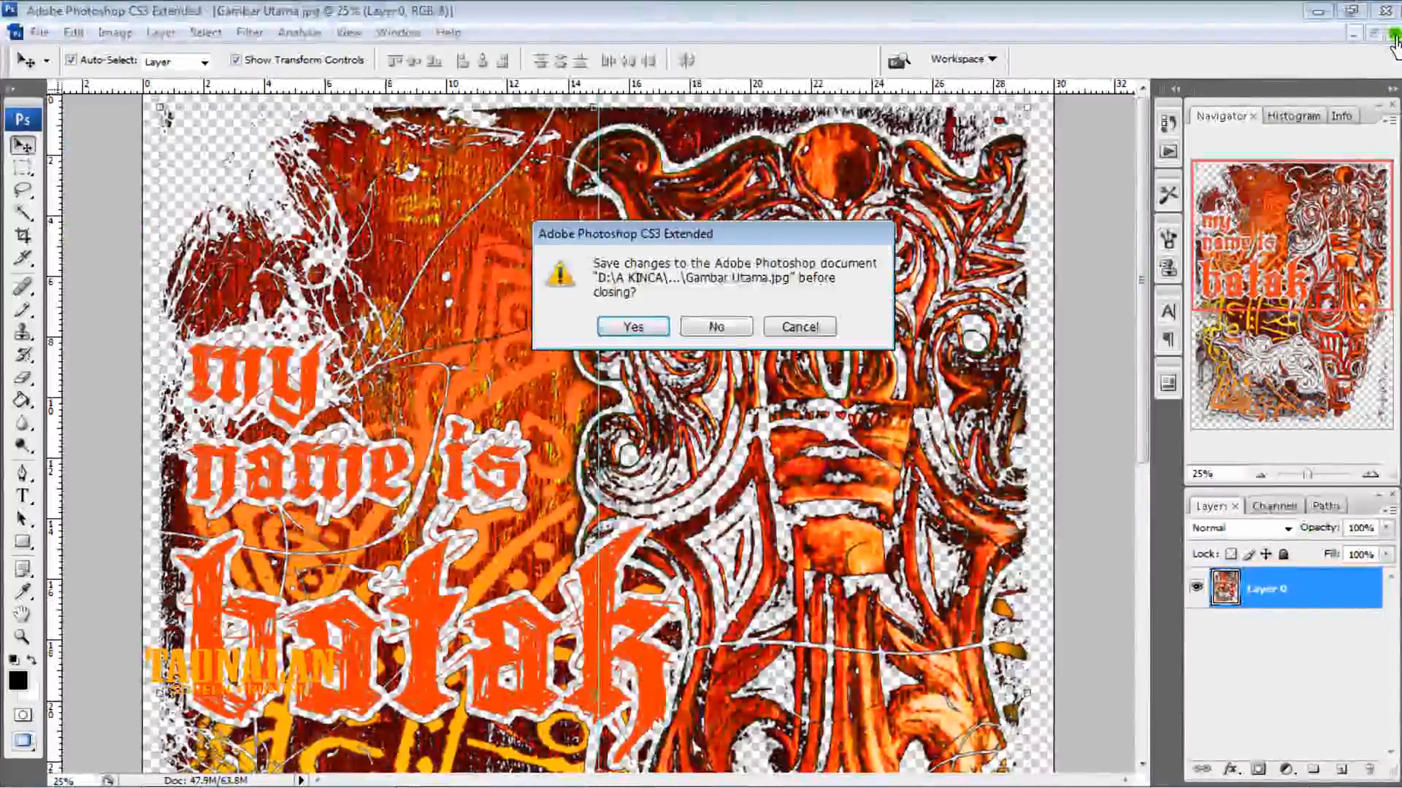
left_click(730, 330)
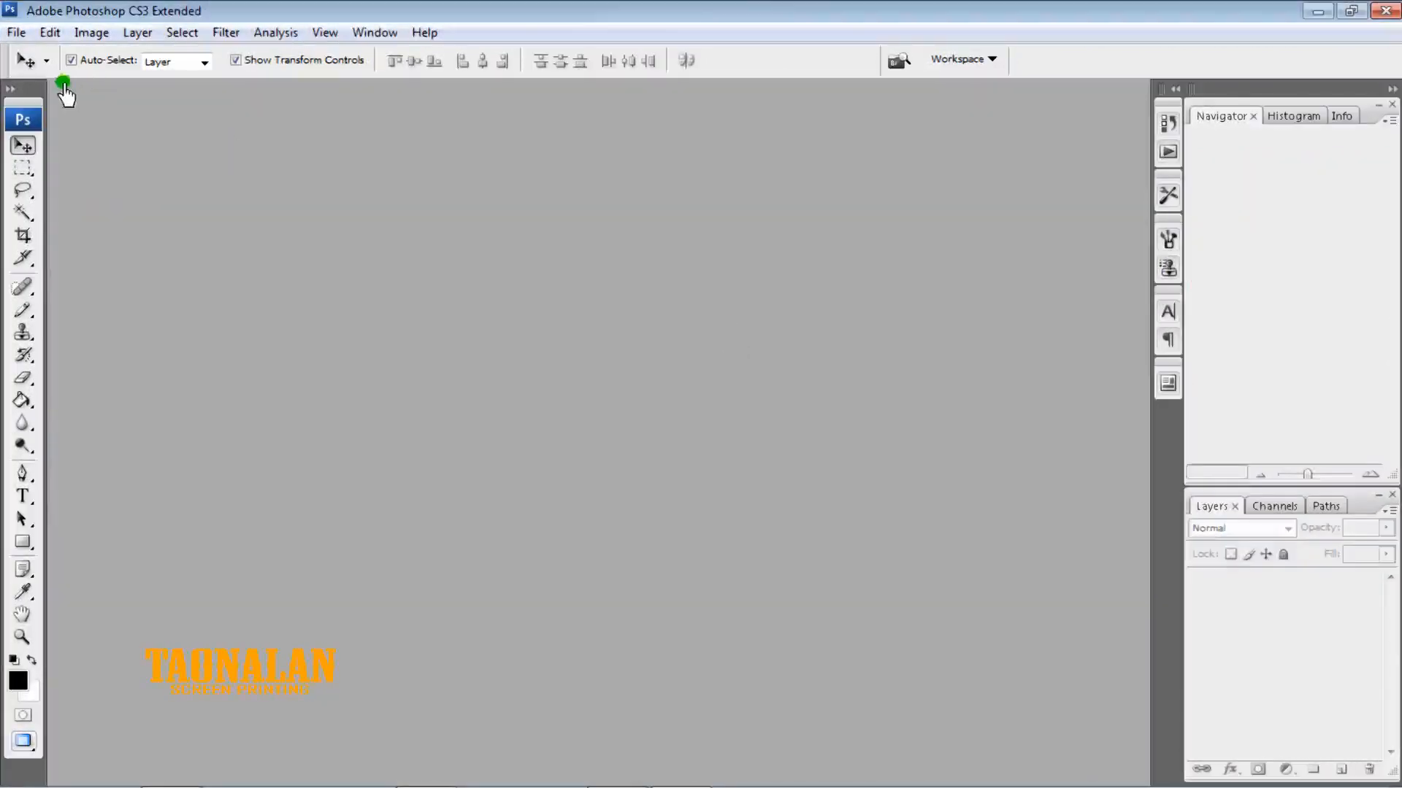
left_click(16, 34)
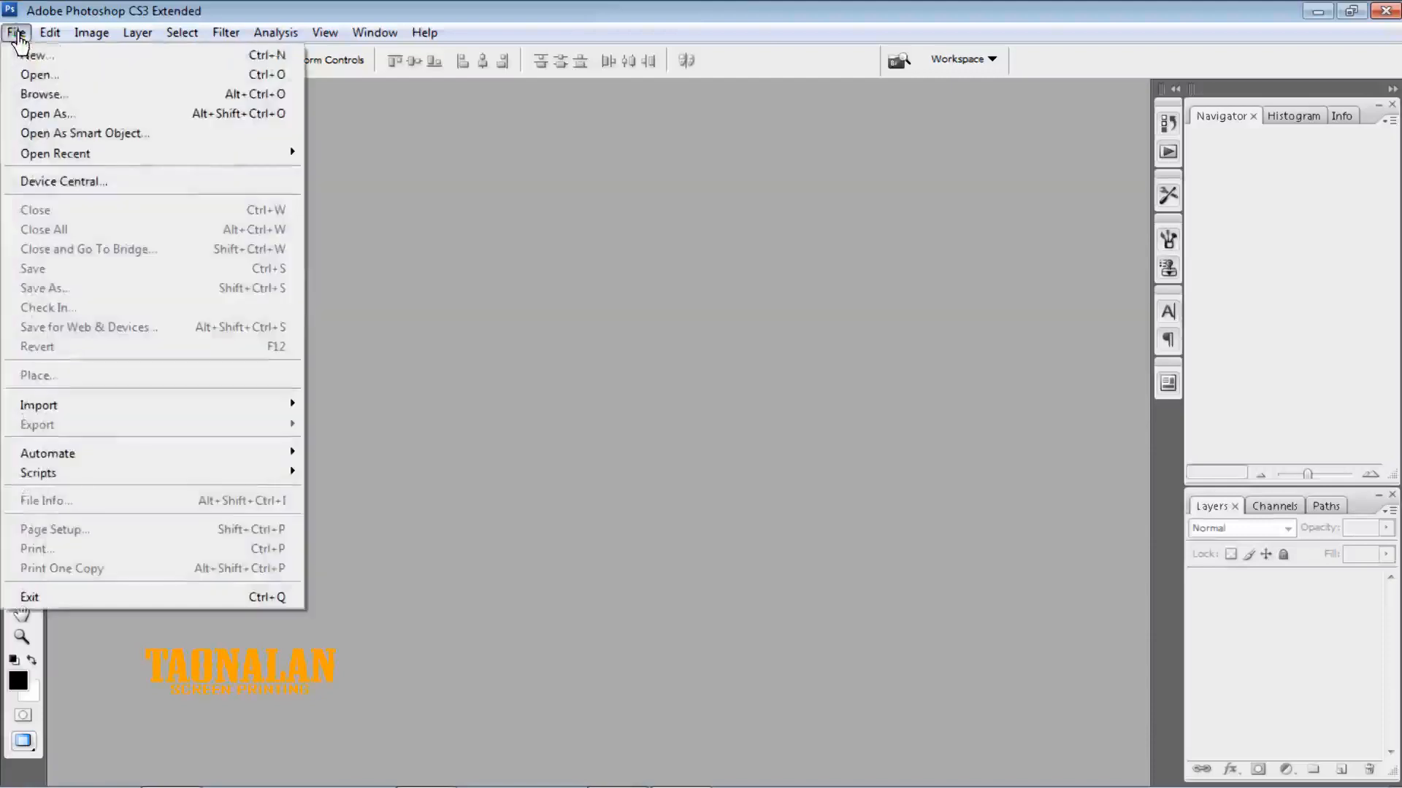
left_click(36, 75)
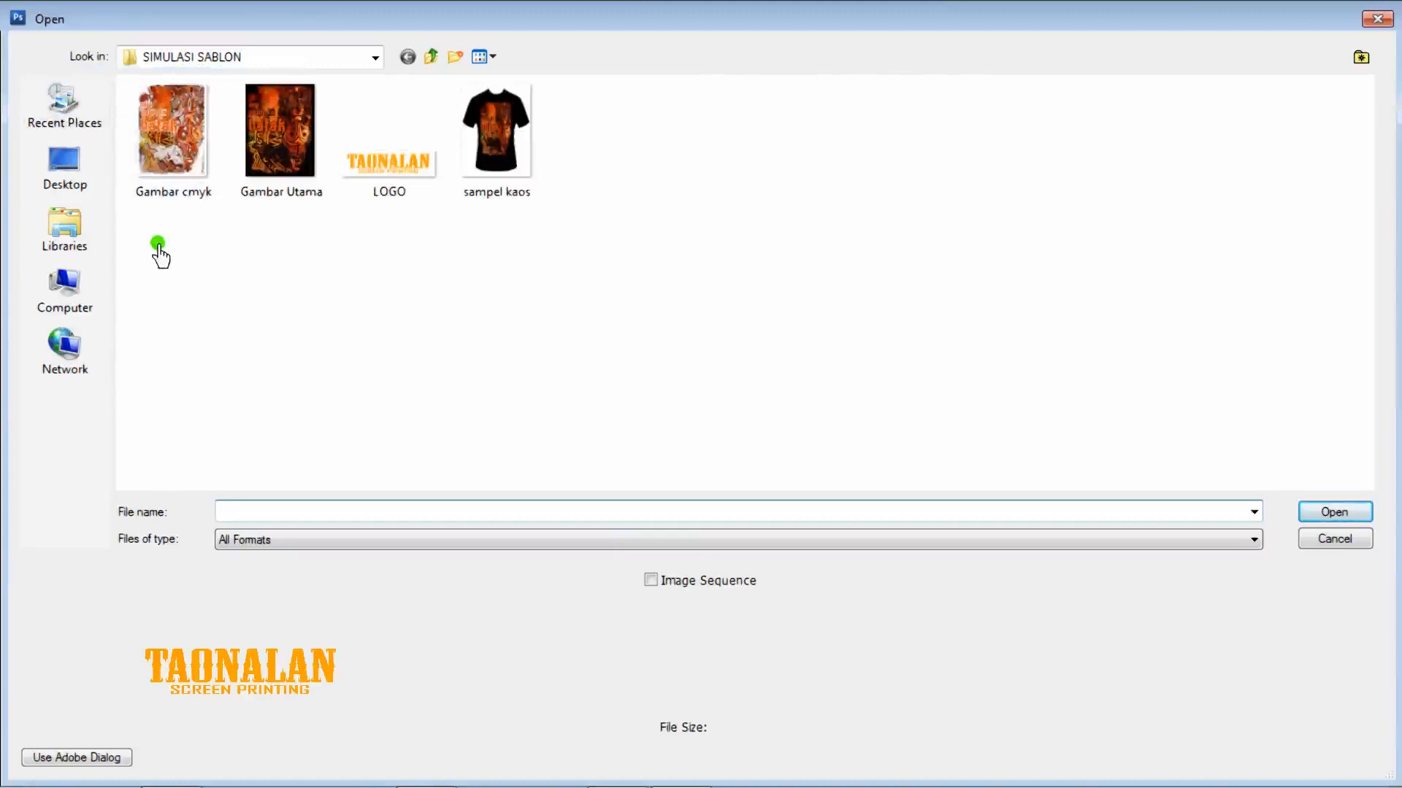
left_click(176, 175)
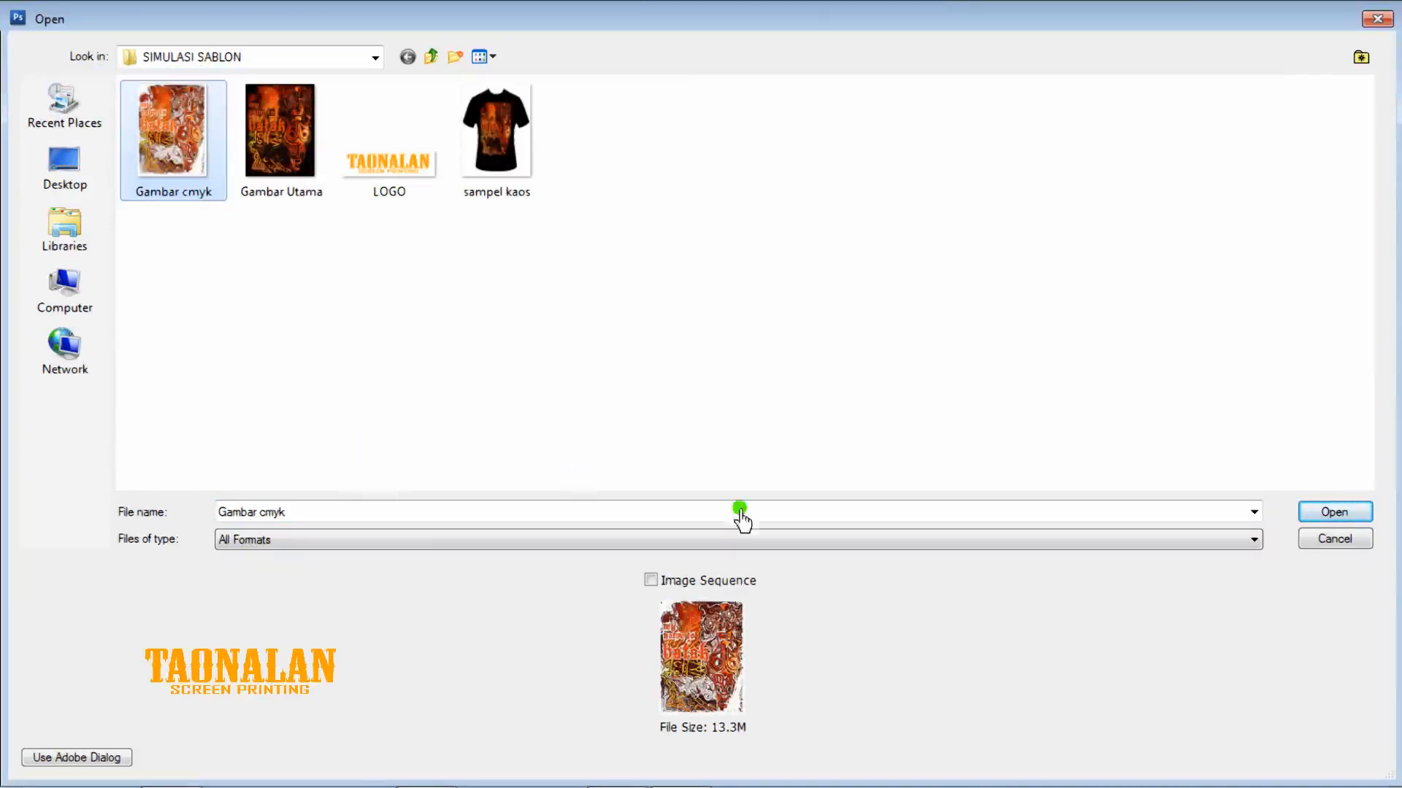
left_click(1320, 514)
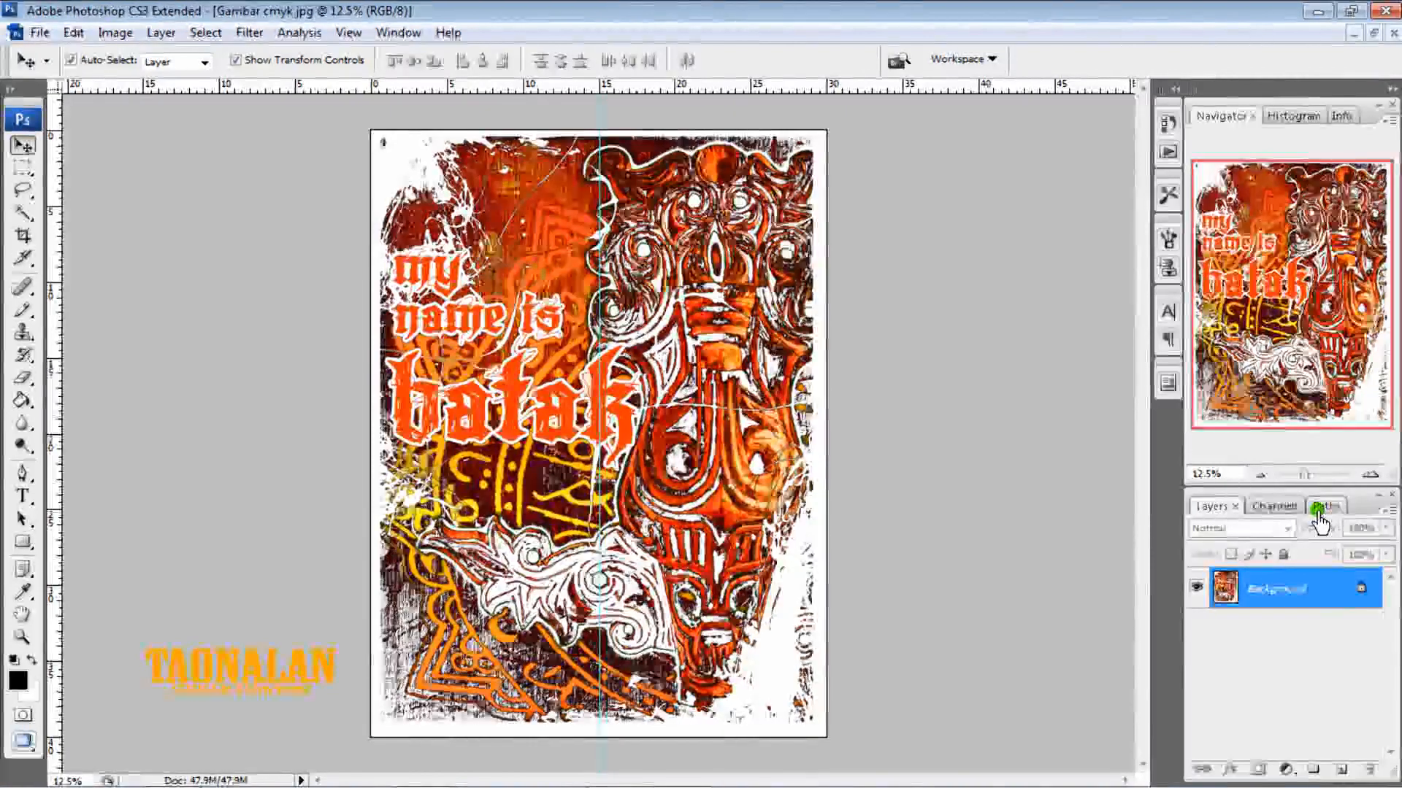
Convert the Gambar cmyk image from RGB to CMYK Color mode
left_click(1370, 475)
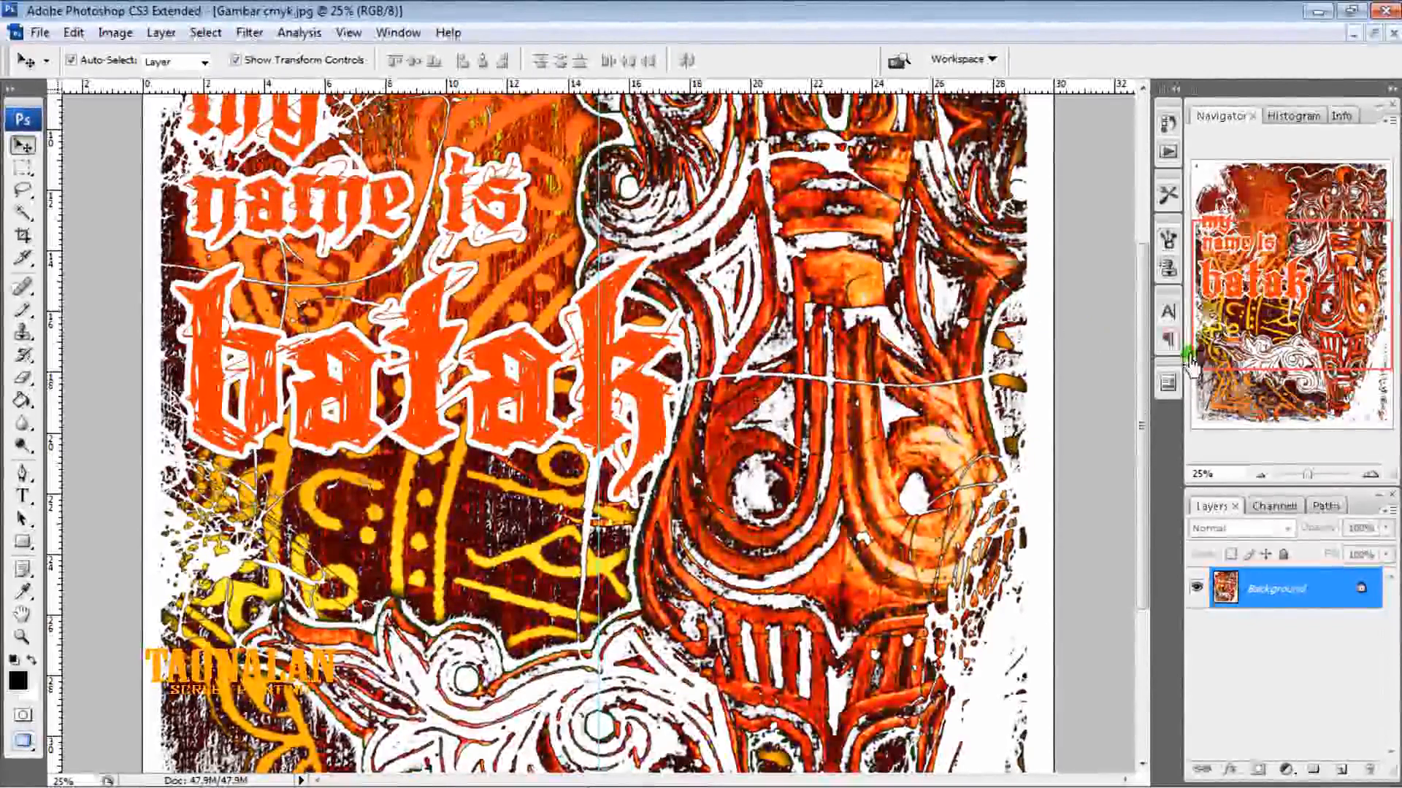
left_click(1260, 475)
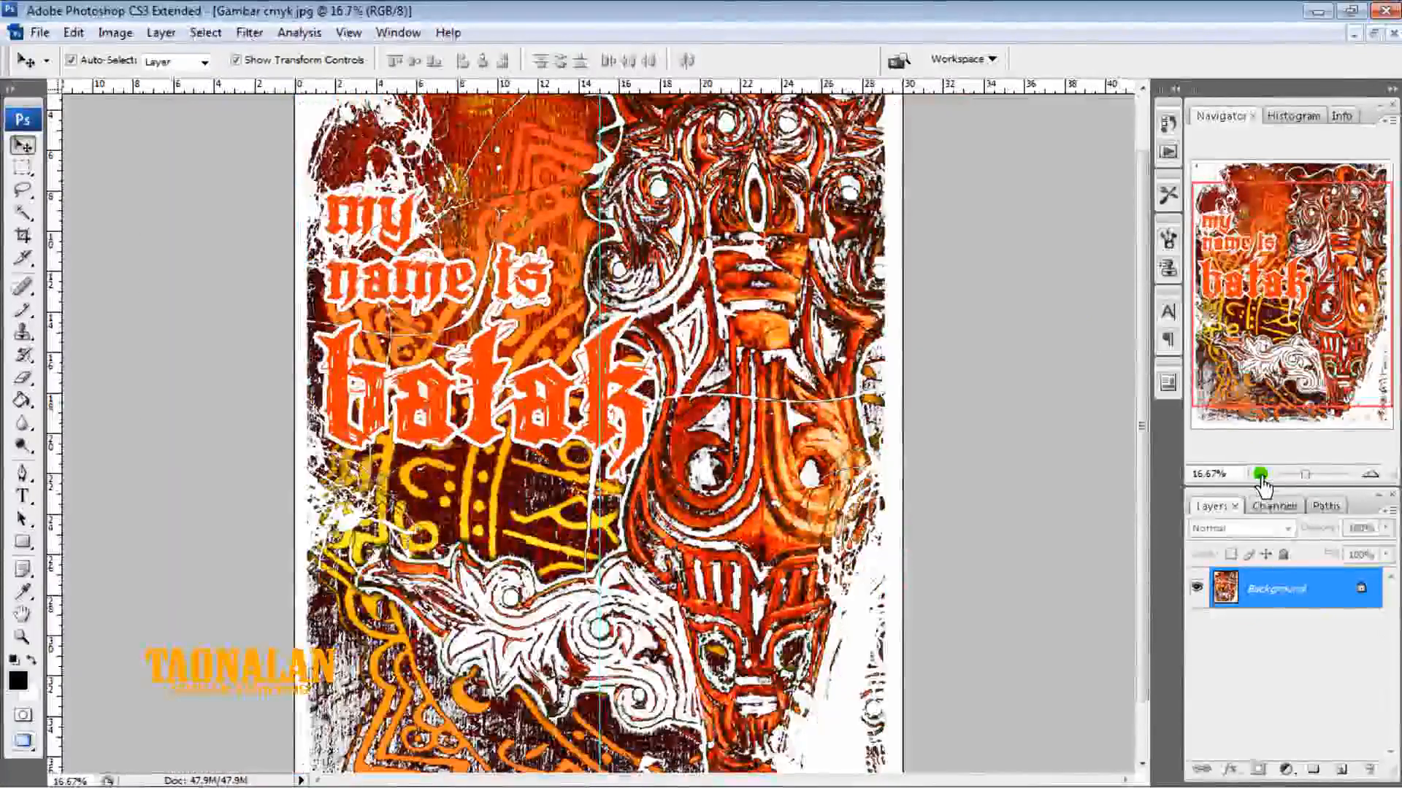
left_click(1260, 474)
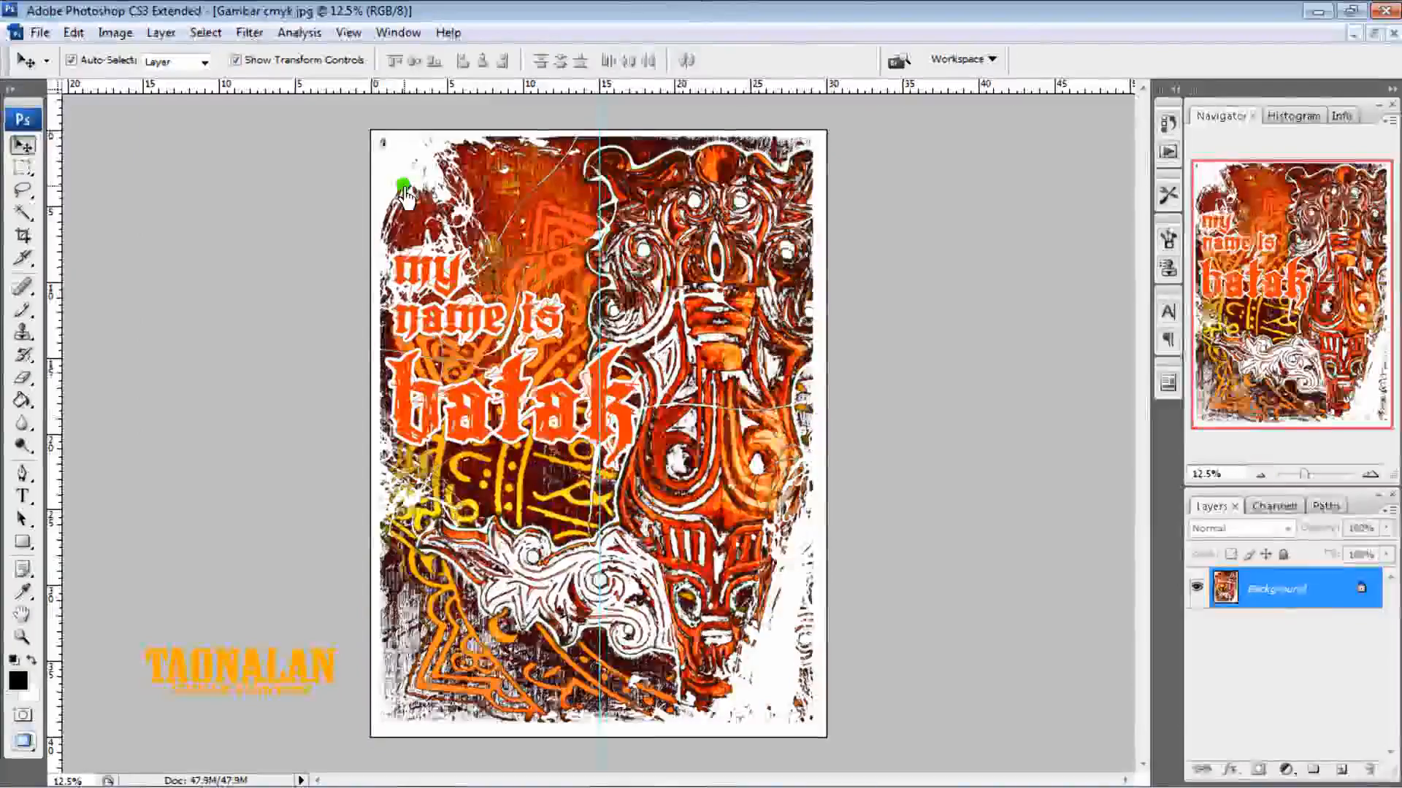
left_click(124, 35)
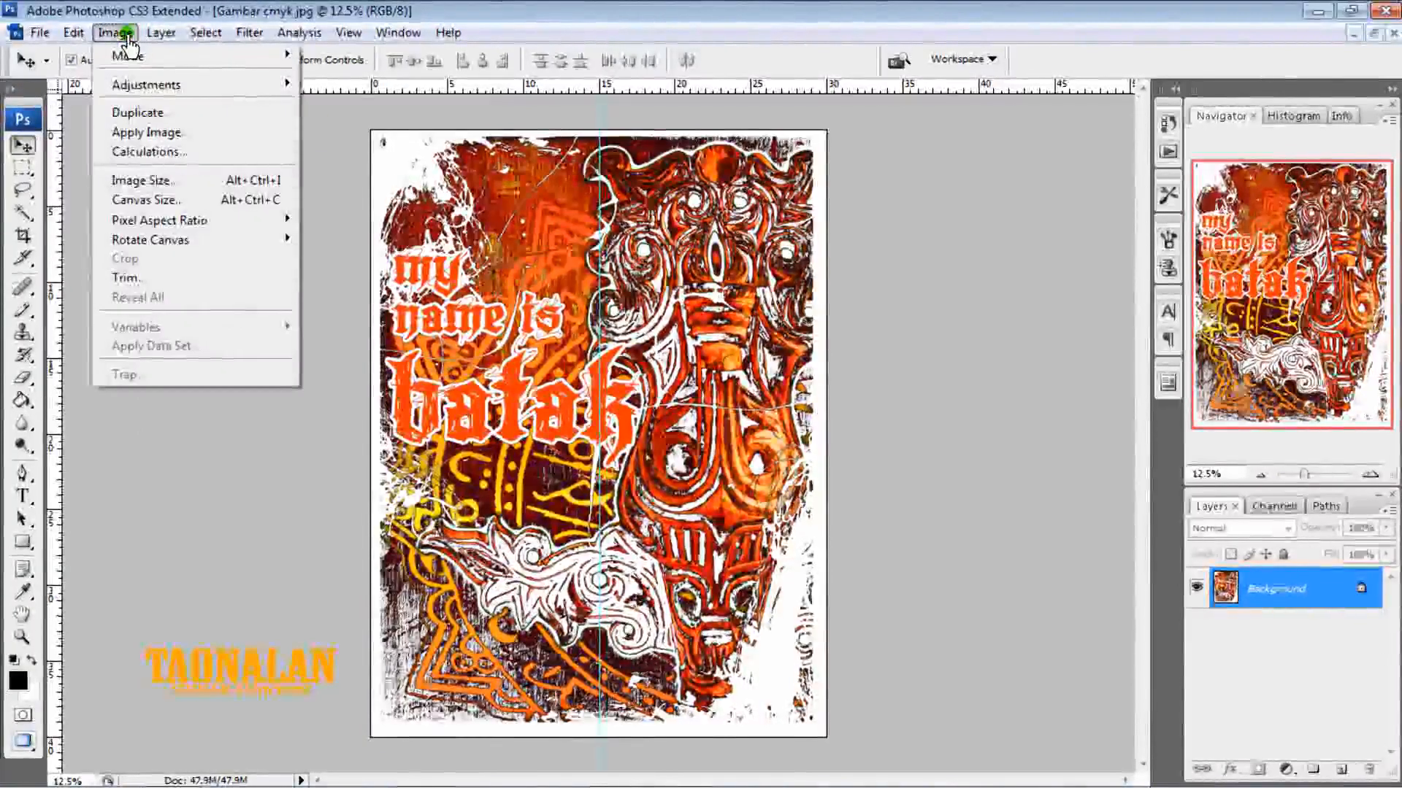
mouse_move(138, 55)
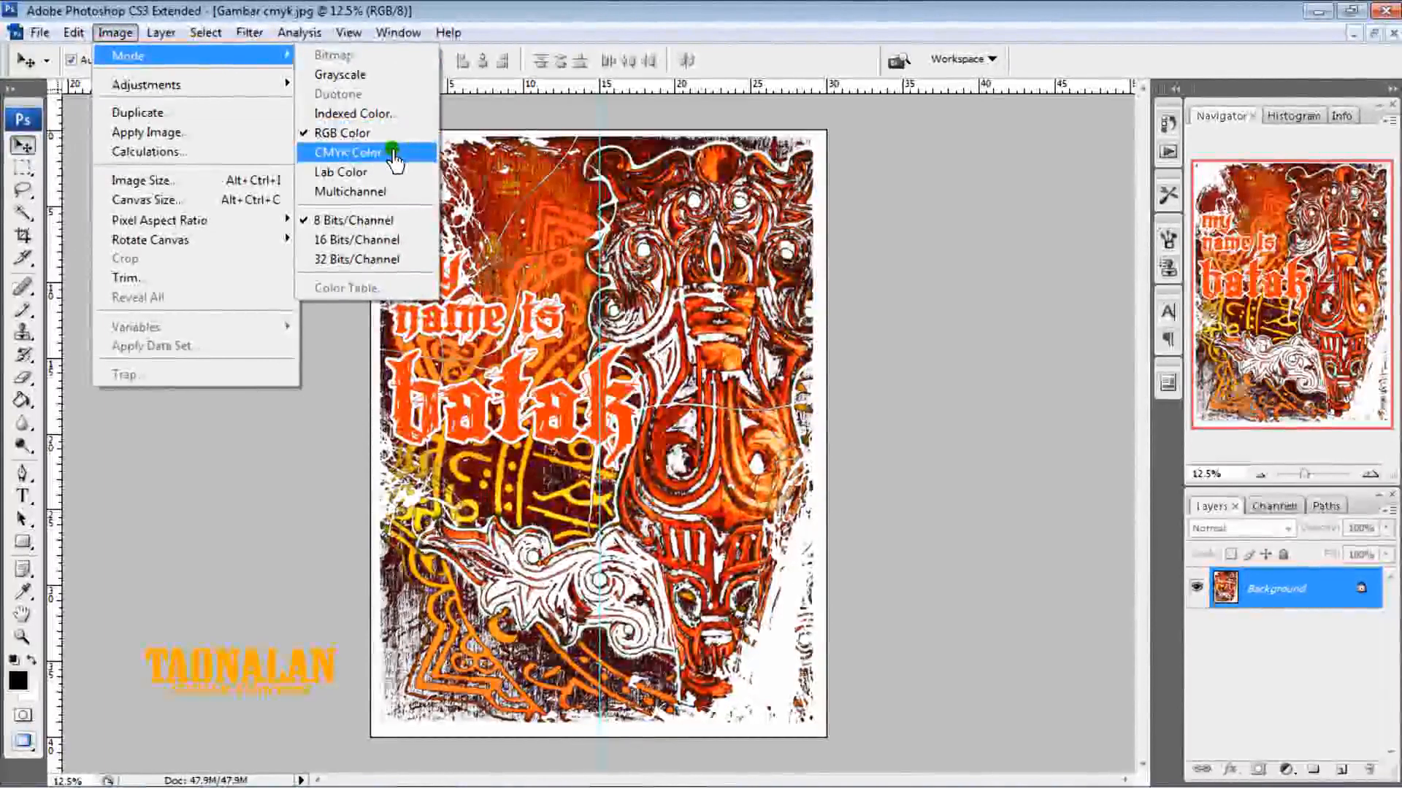
left_click(393, 153)
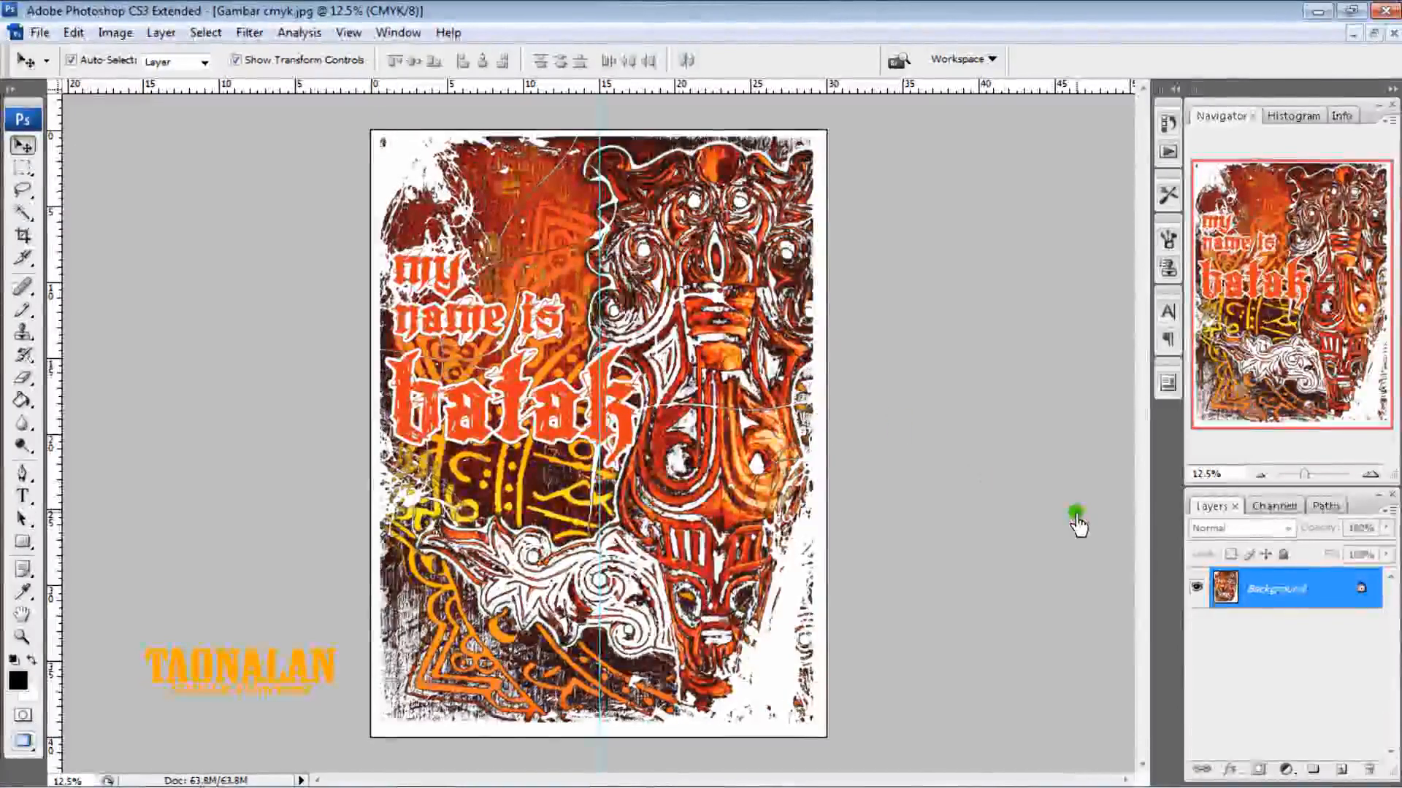
Examine the Cyan, Magenta, Yellow and Black channels one by one, ending with the CMYK composite shown
left_click(1271, 515)
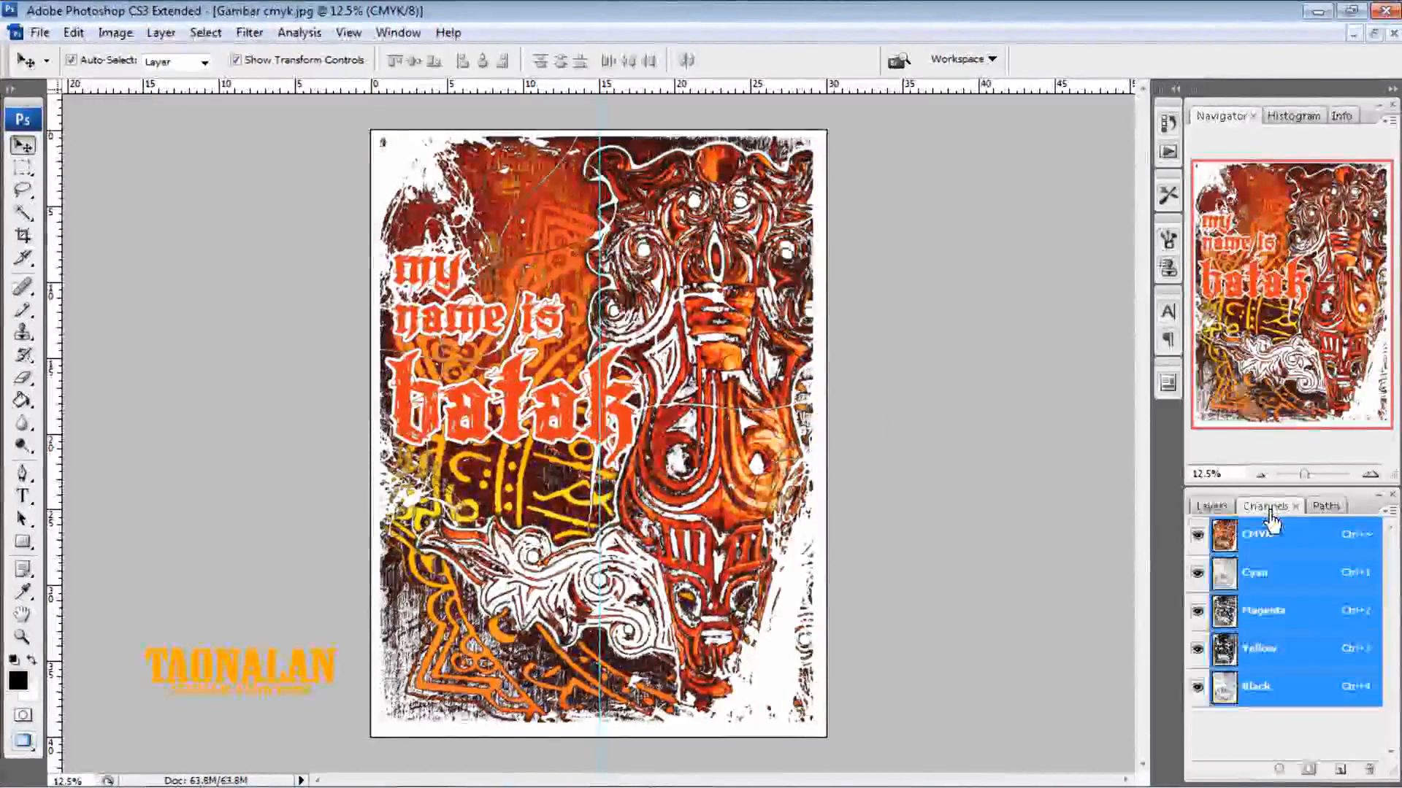
left_click(1304, 574)
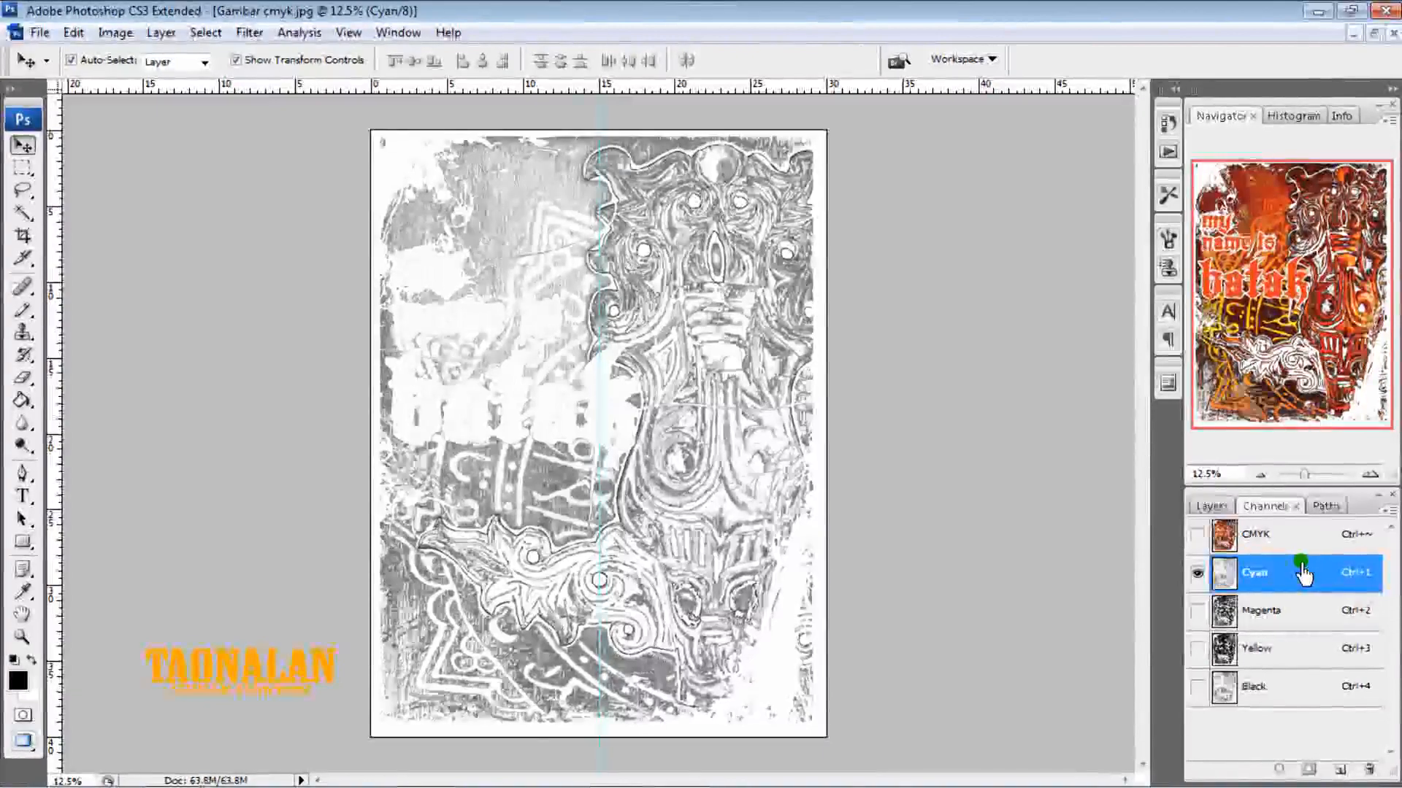
left_click(1303, 627)
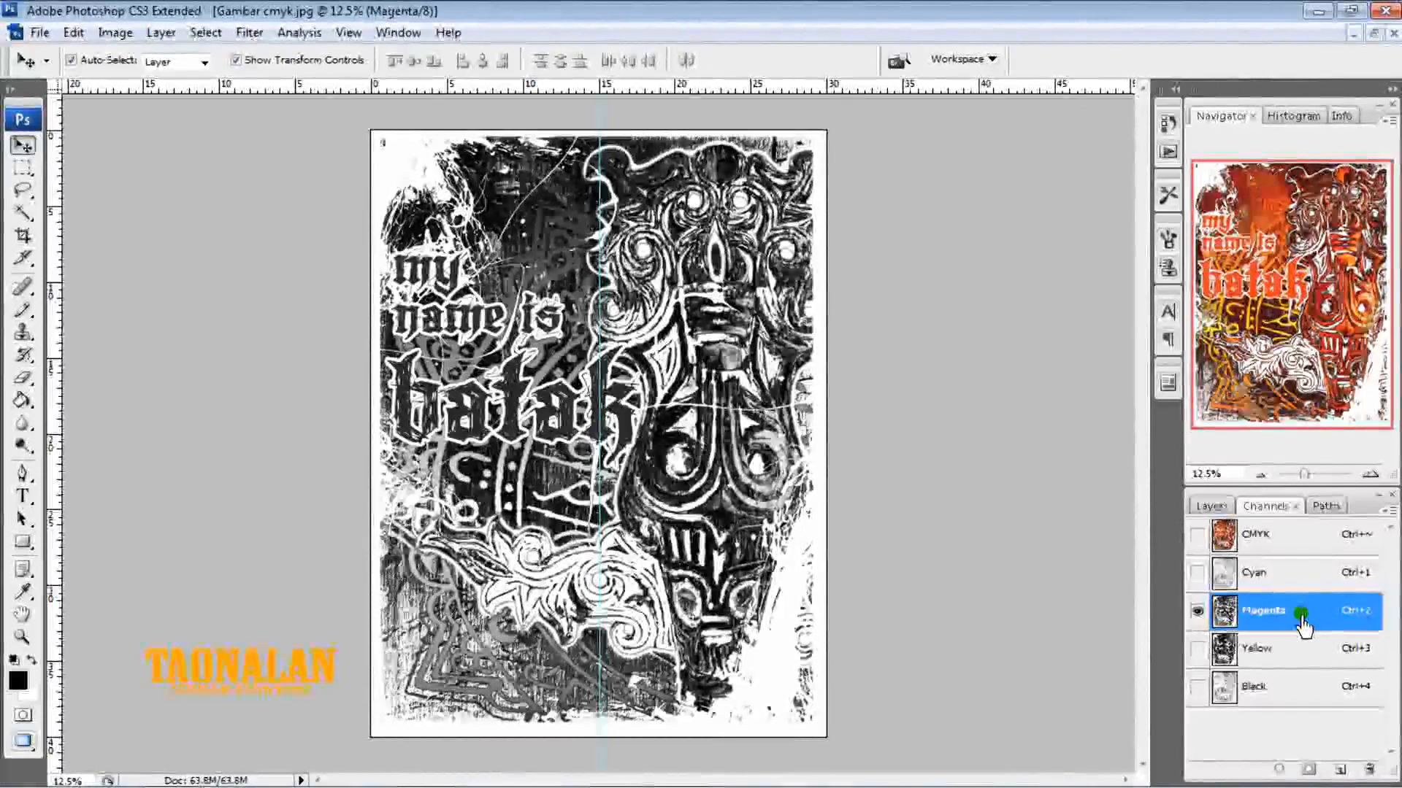
left_click(1304, 648)
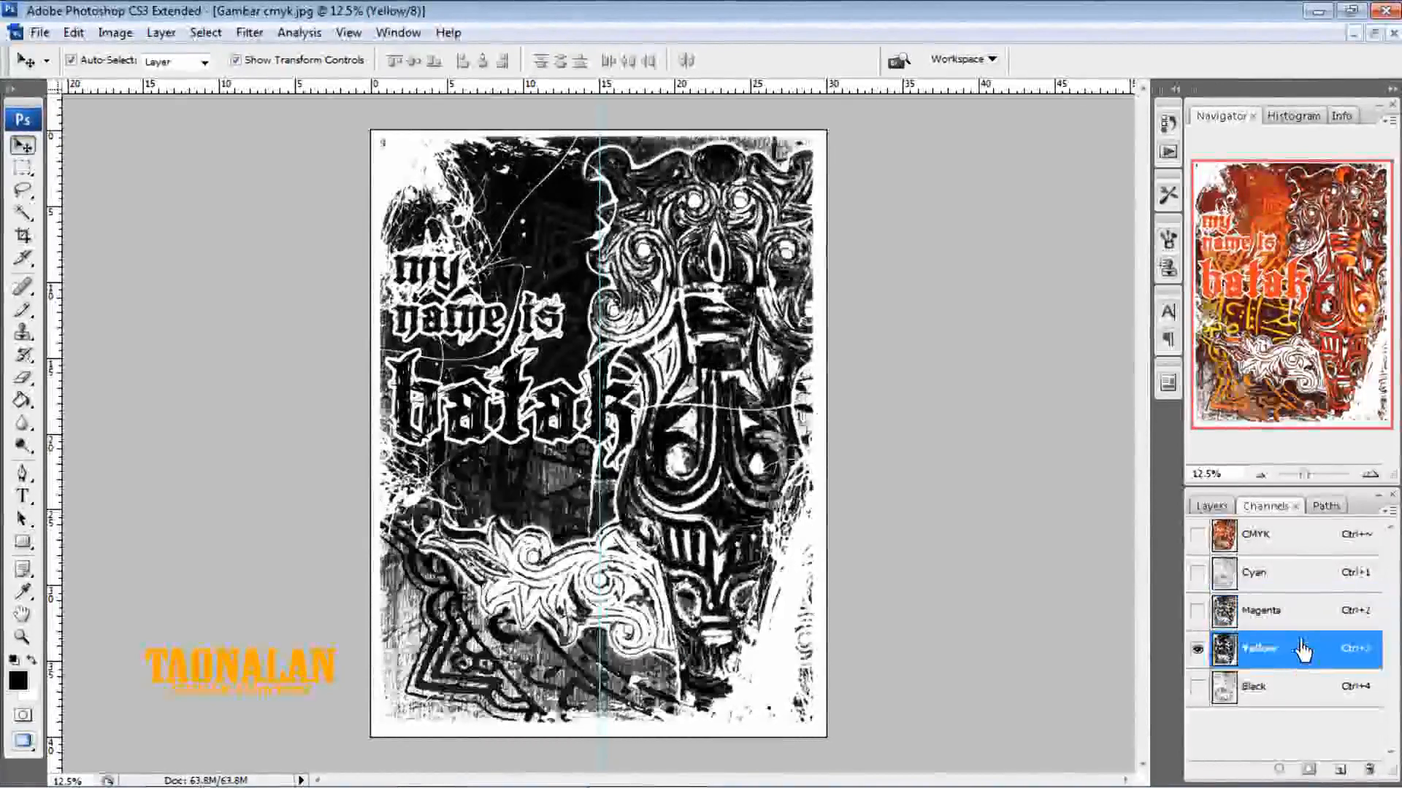
left_click(1304, 690)
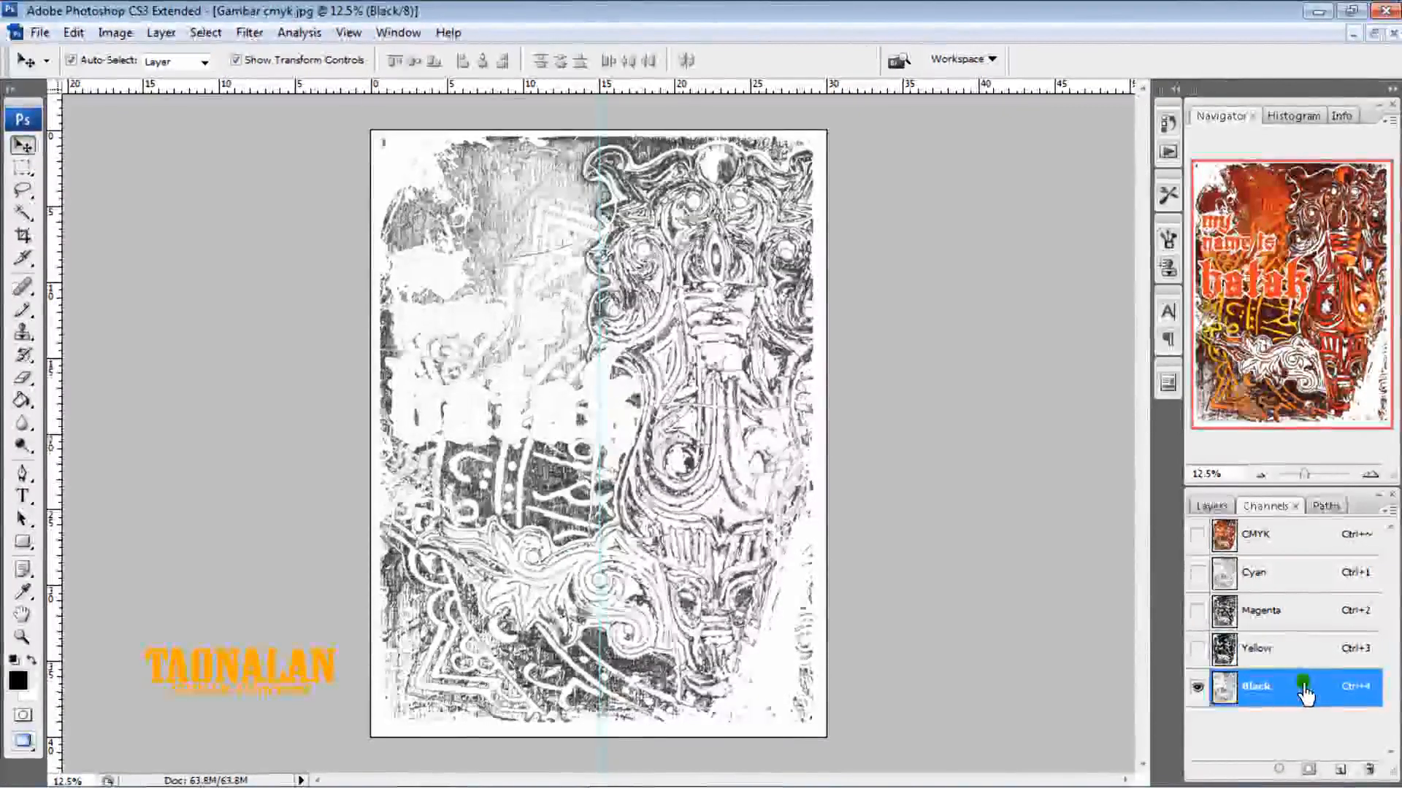
left_click(1198, 535)
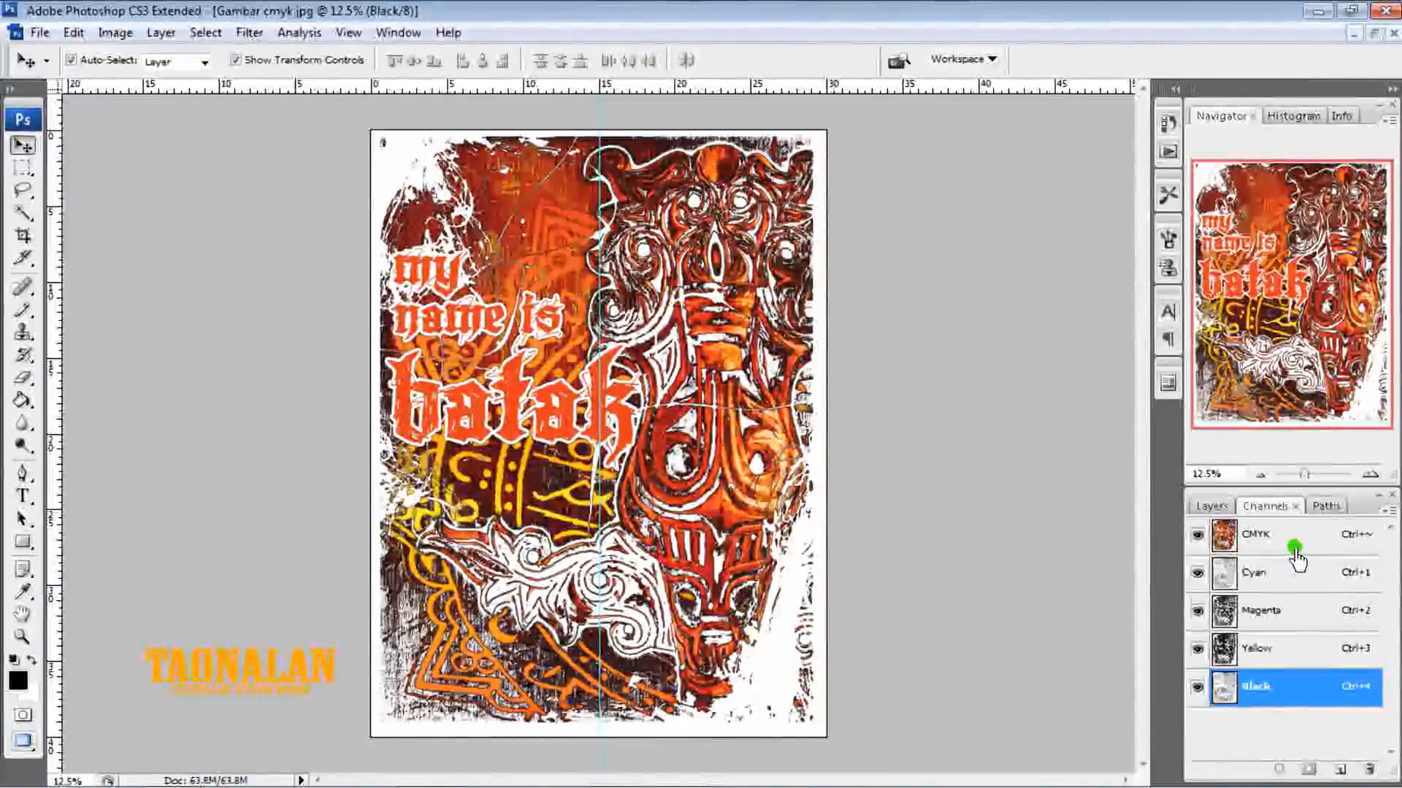
Split the CMYK image into separate channel documents and view the C, M, Y and K films, ending on K
left_click(1390, 511)
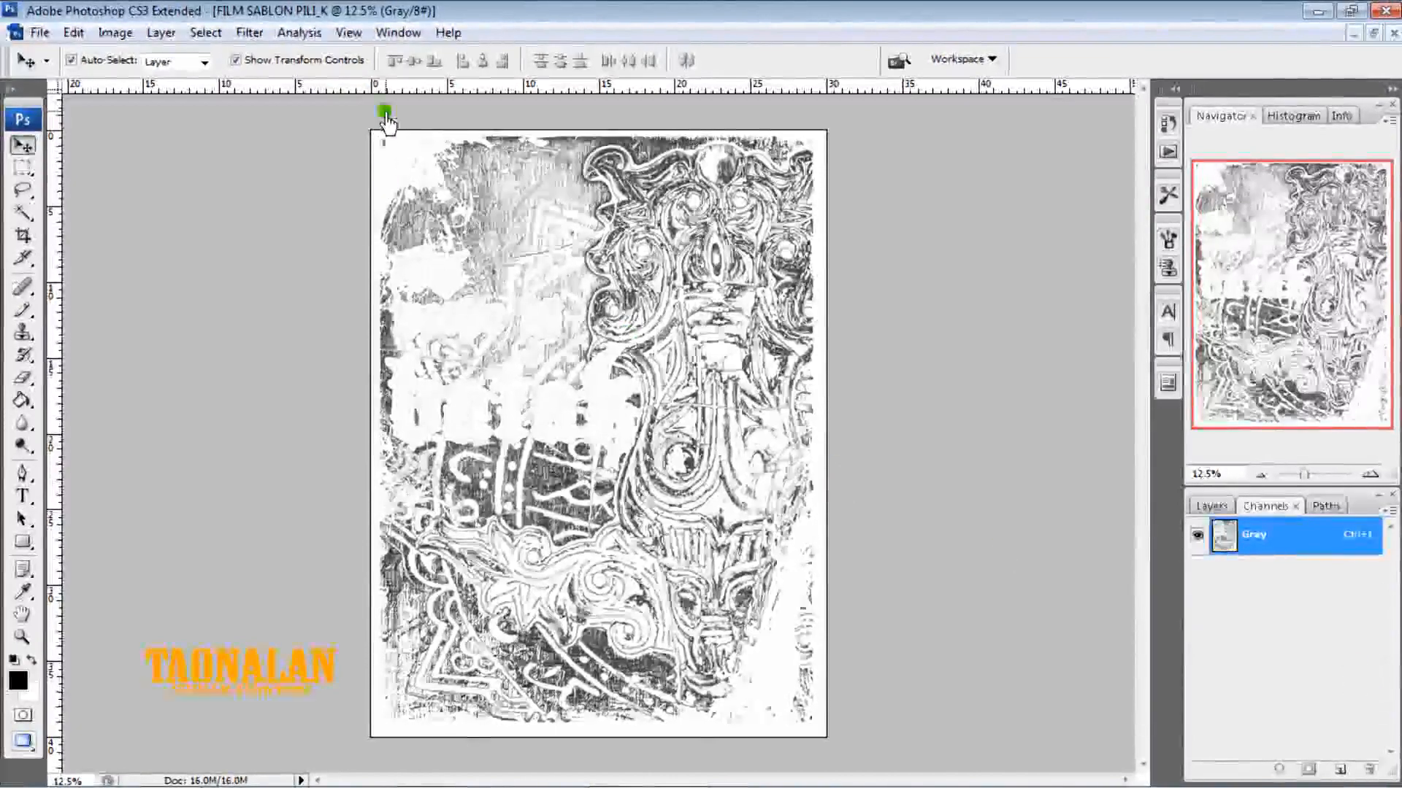
left_click(400, 32)
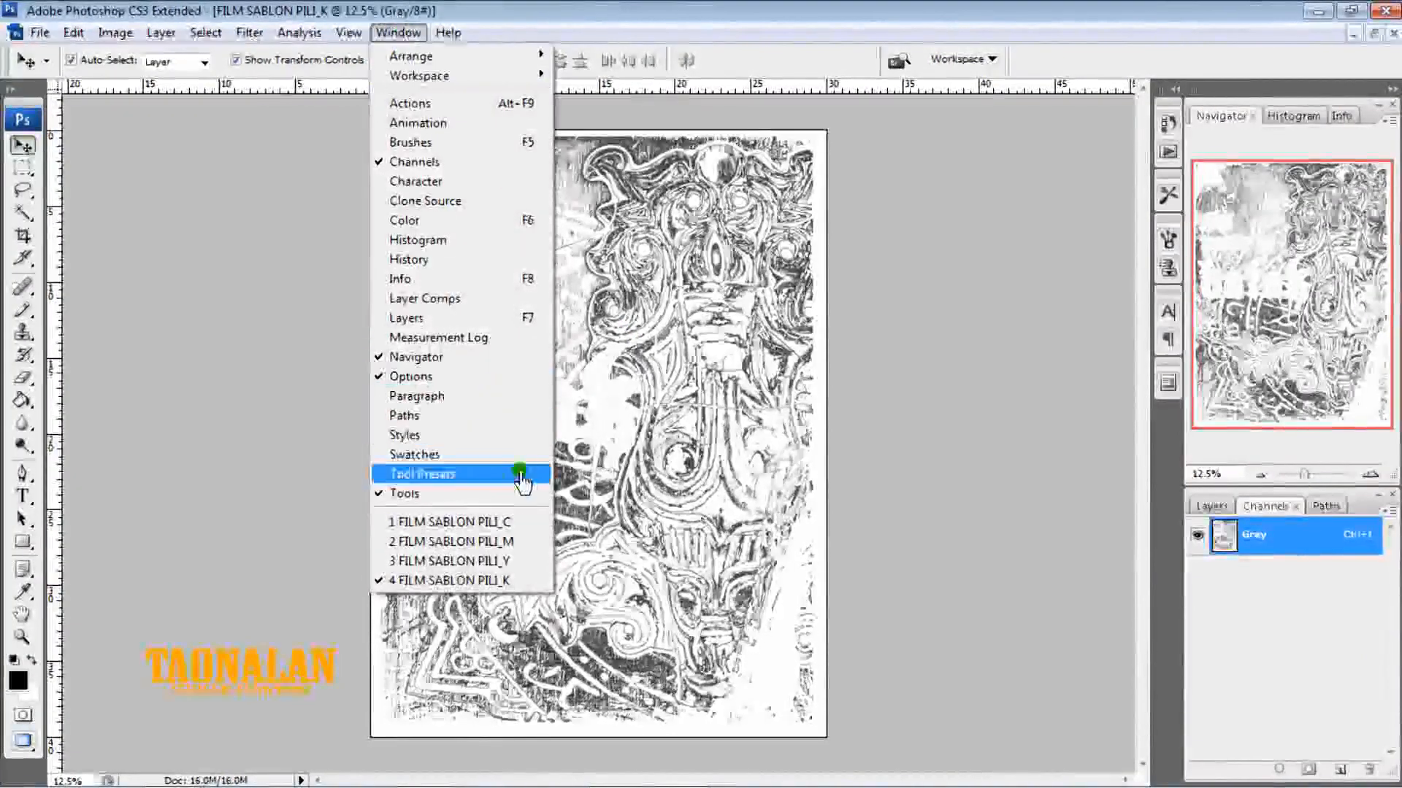
left_click(520, 523)
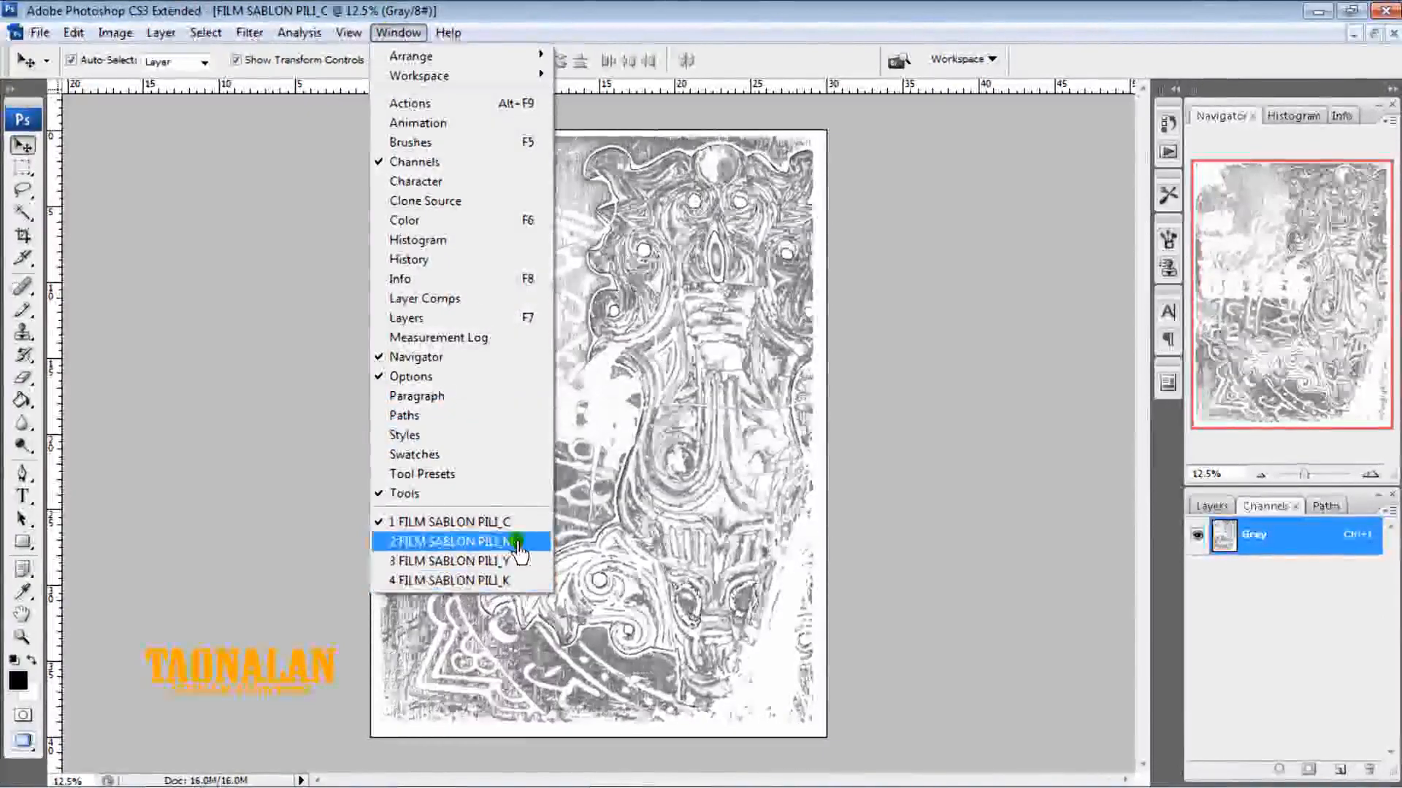
left_click(520, 543)
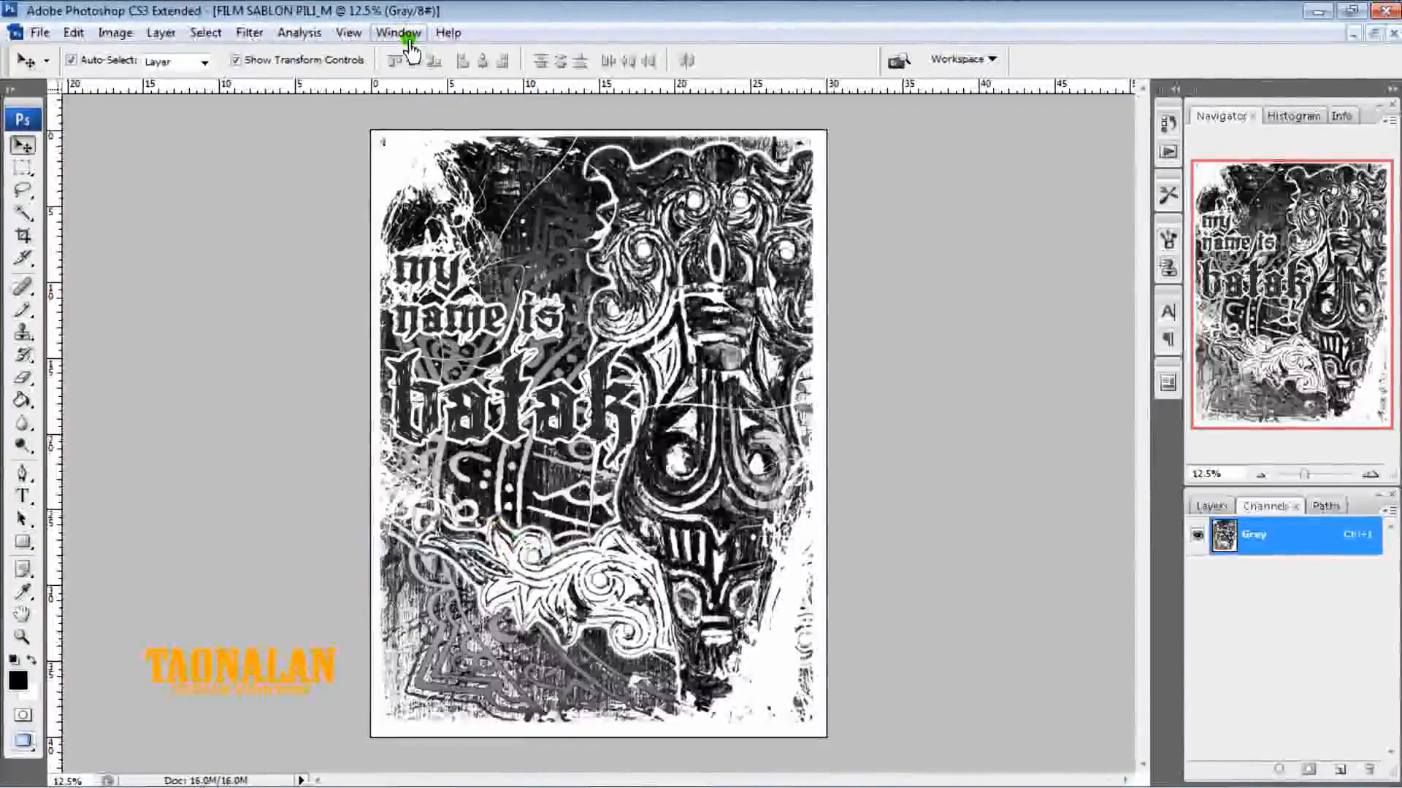
left_click(499, 562)
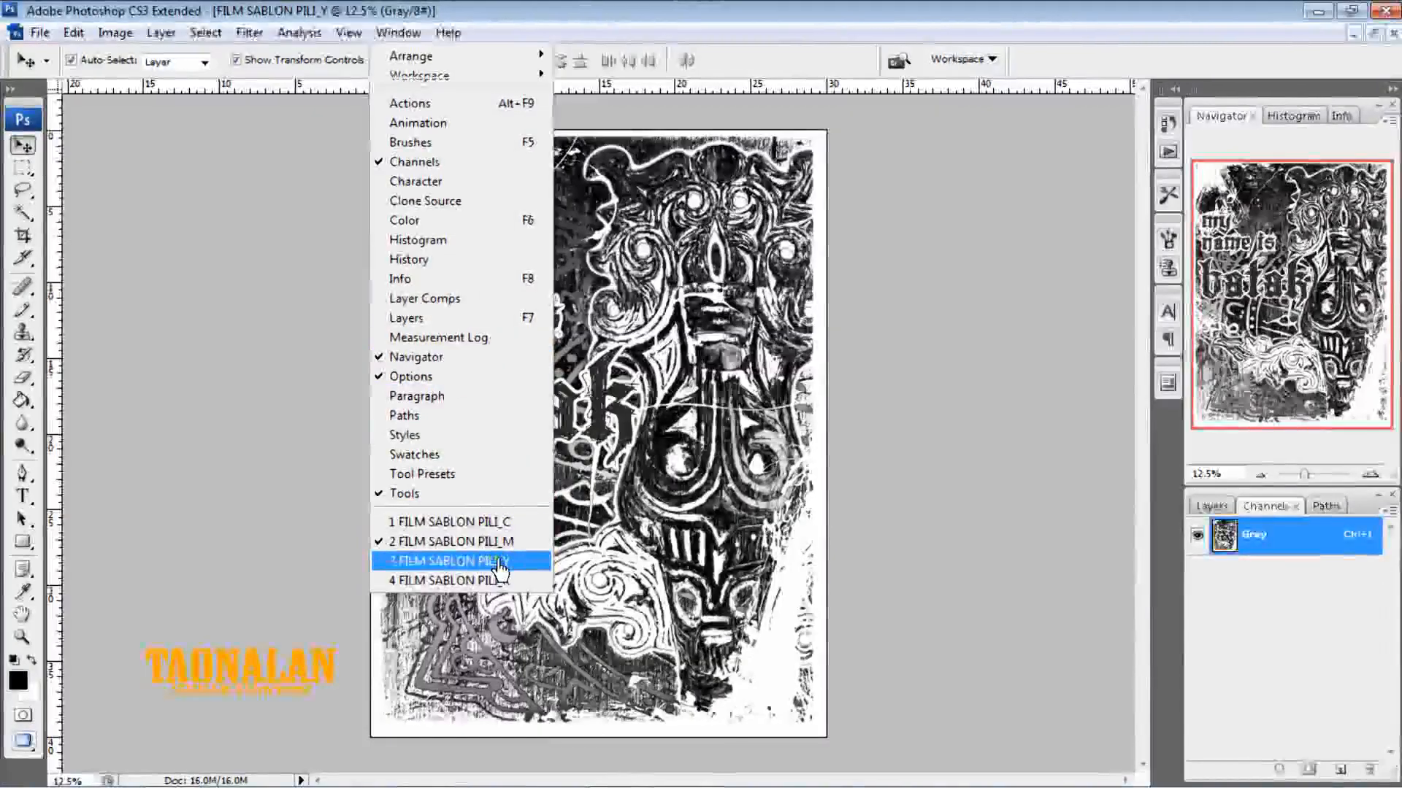
left_click(398, 32)
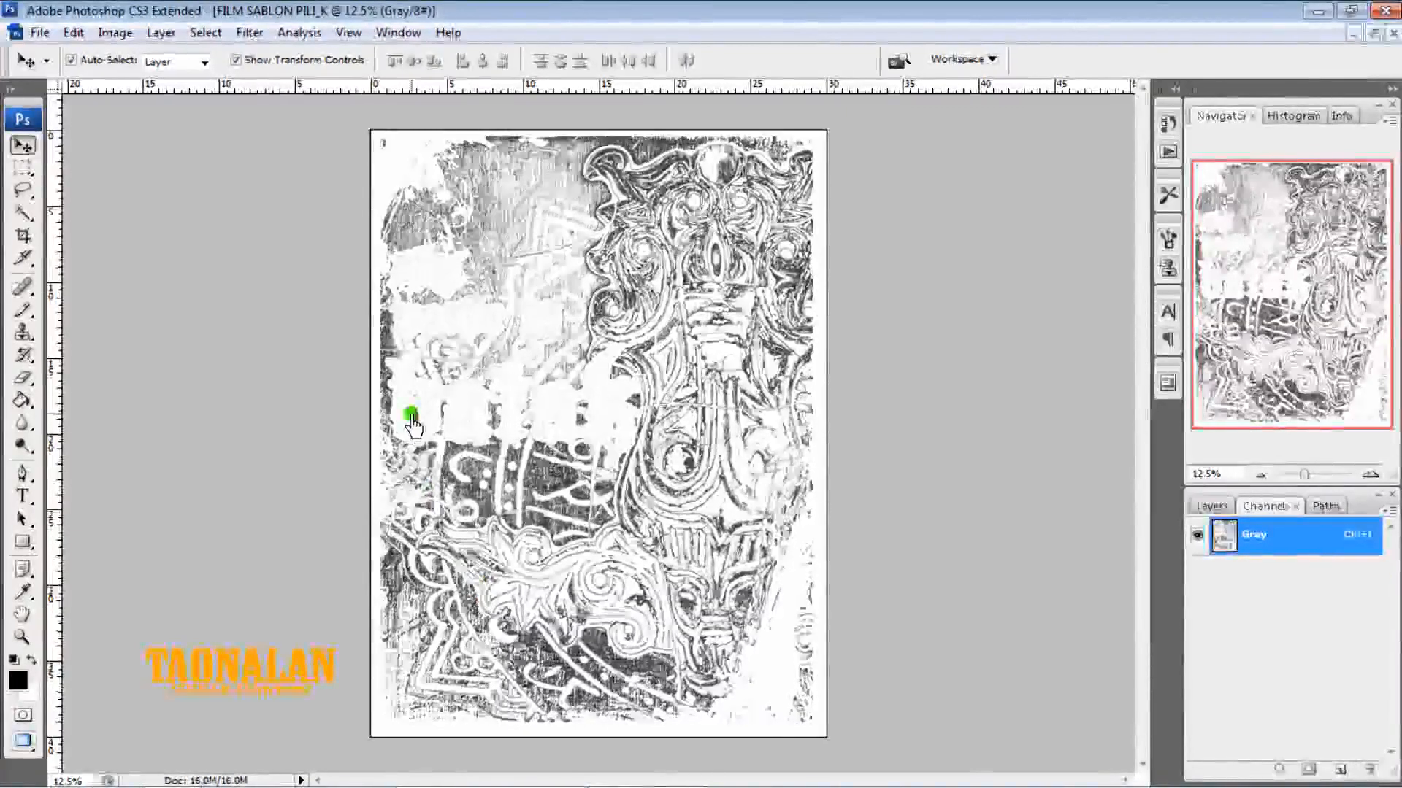
left_click(398, 33)
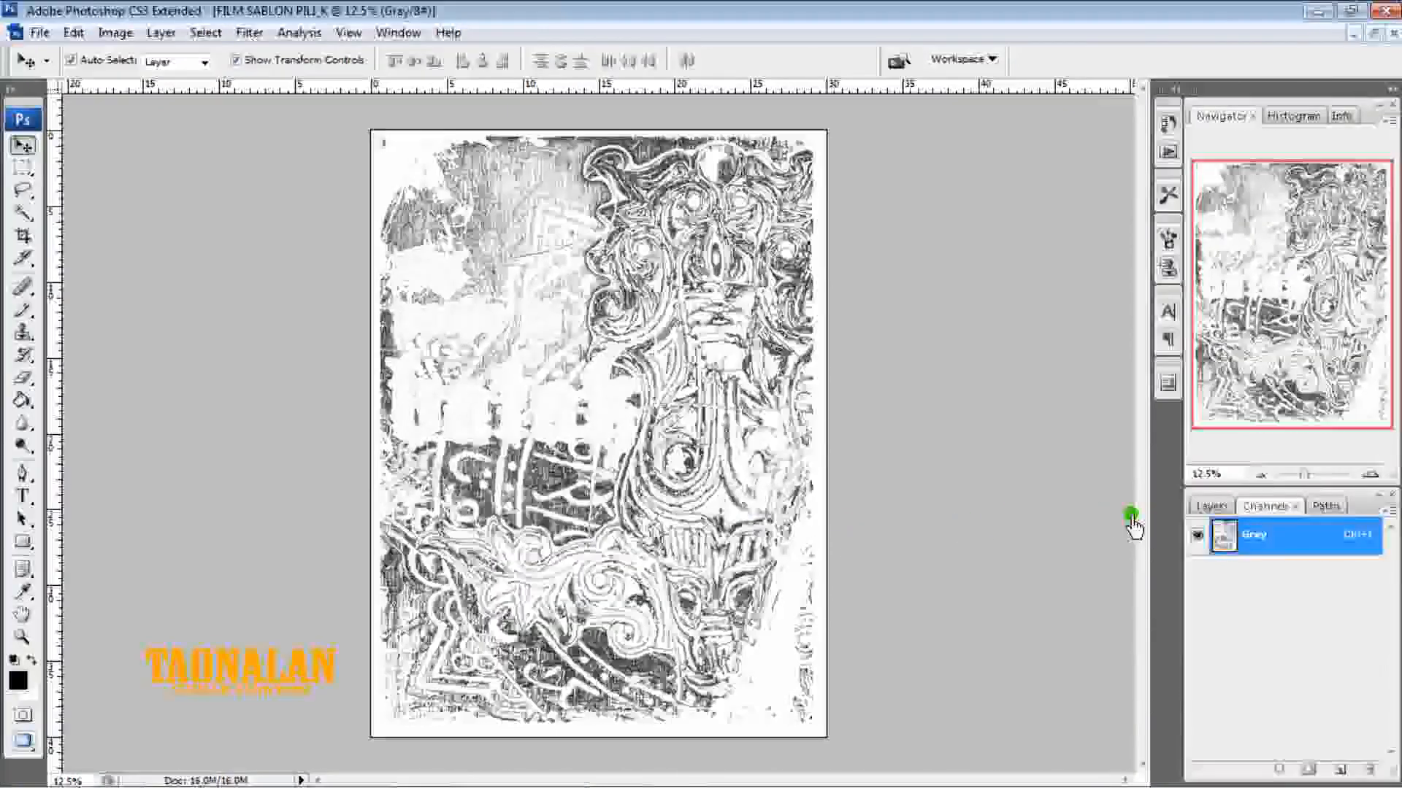
Start converting FILM SABLON PILI_K to Bitmap mode with 600 pixels/inch output and the Halftone Screen method
left_click(1209, 506)
left_click(1210, 511)
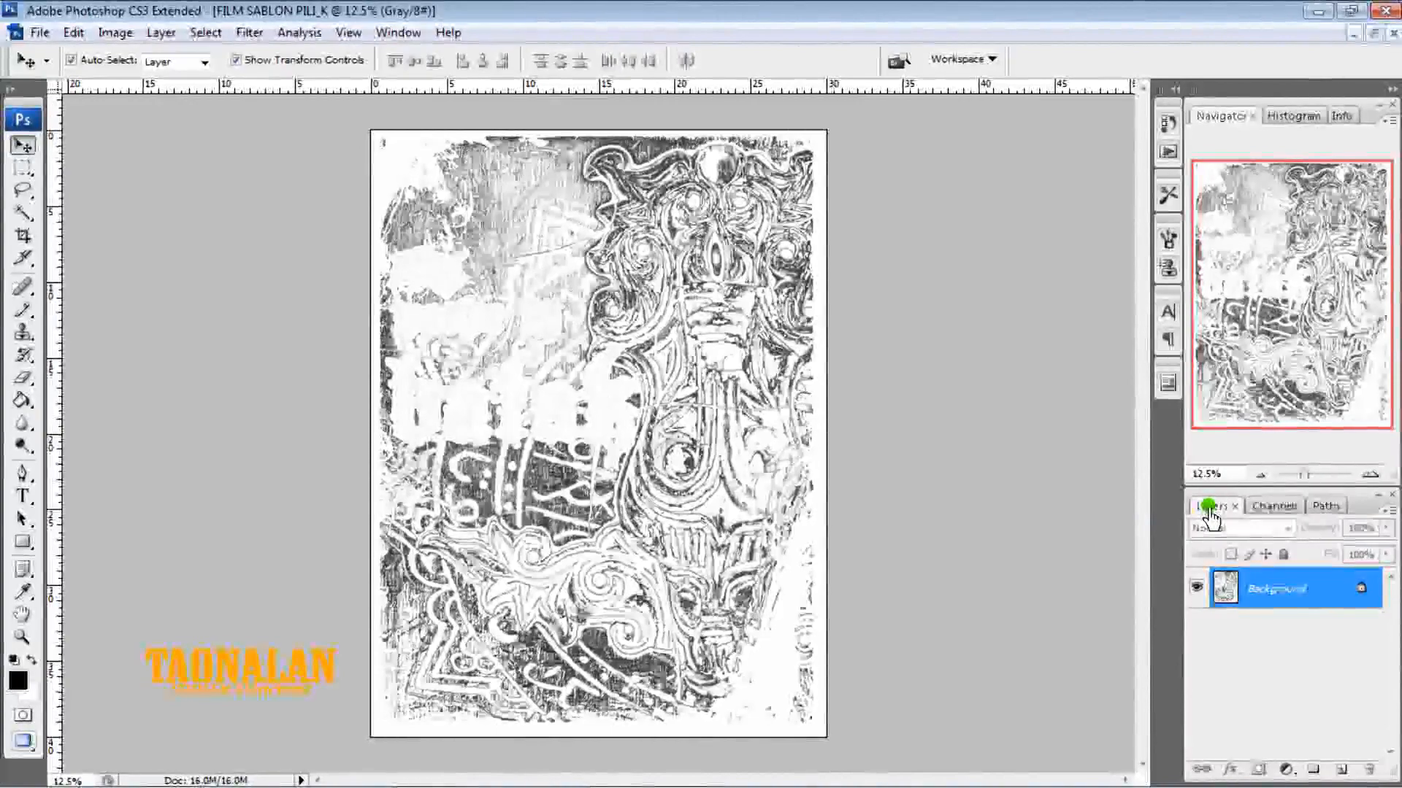
mouse_move(1237, 578)
left_mouse_down()
mouse_move(892, 538)
mouse_move(563, 385)
left_mouse_up()
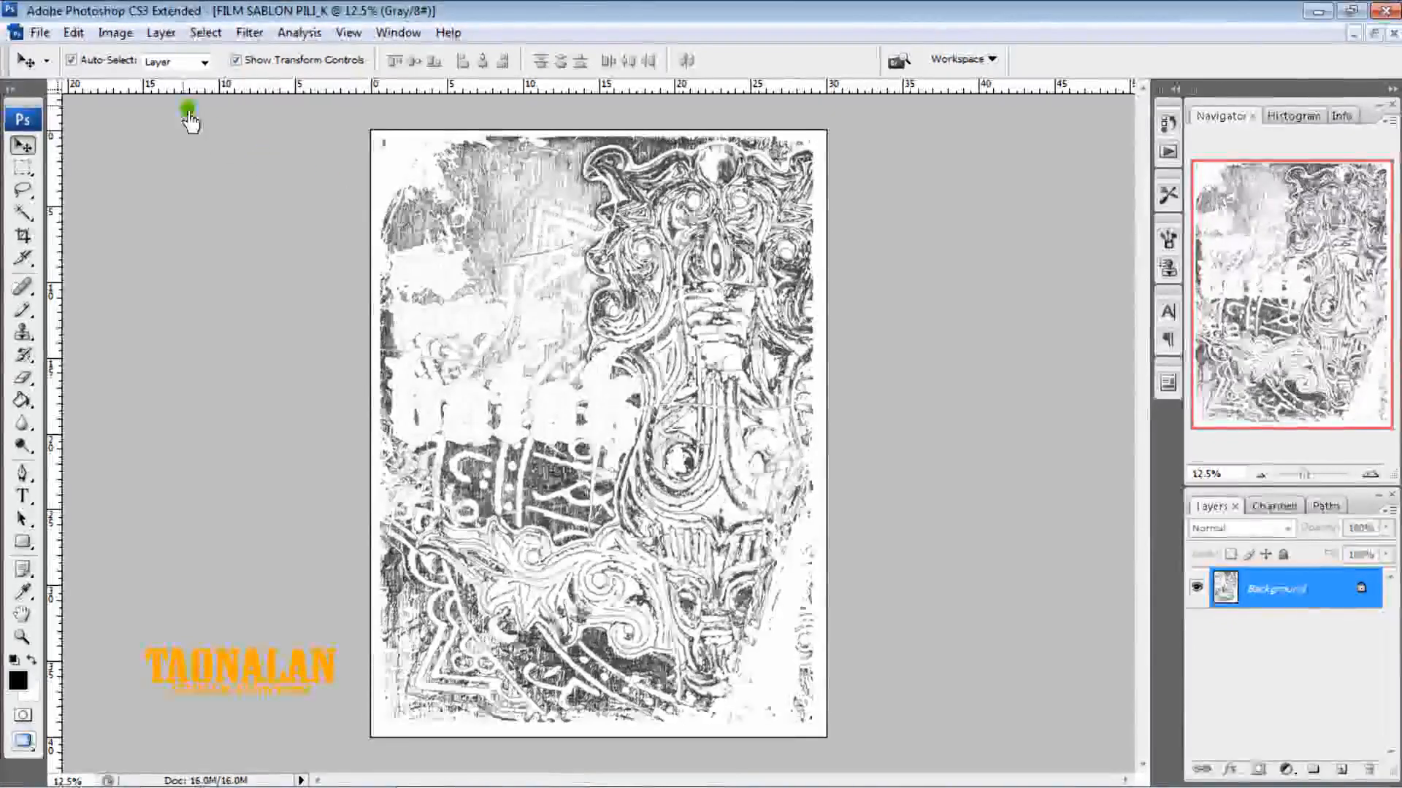
left_click(115, 34)
mouse_move(127, 54)
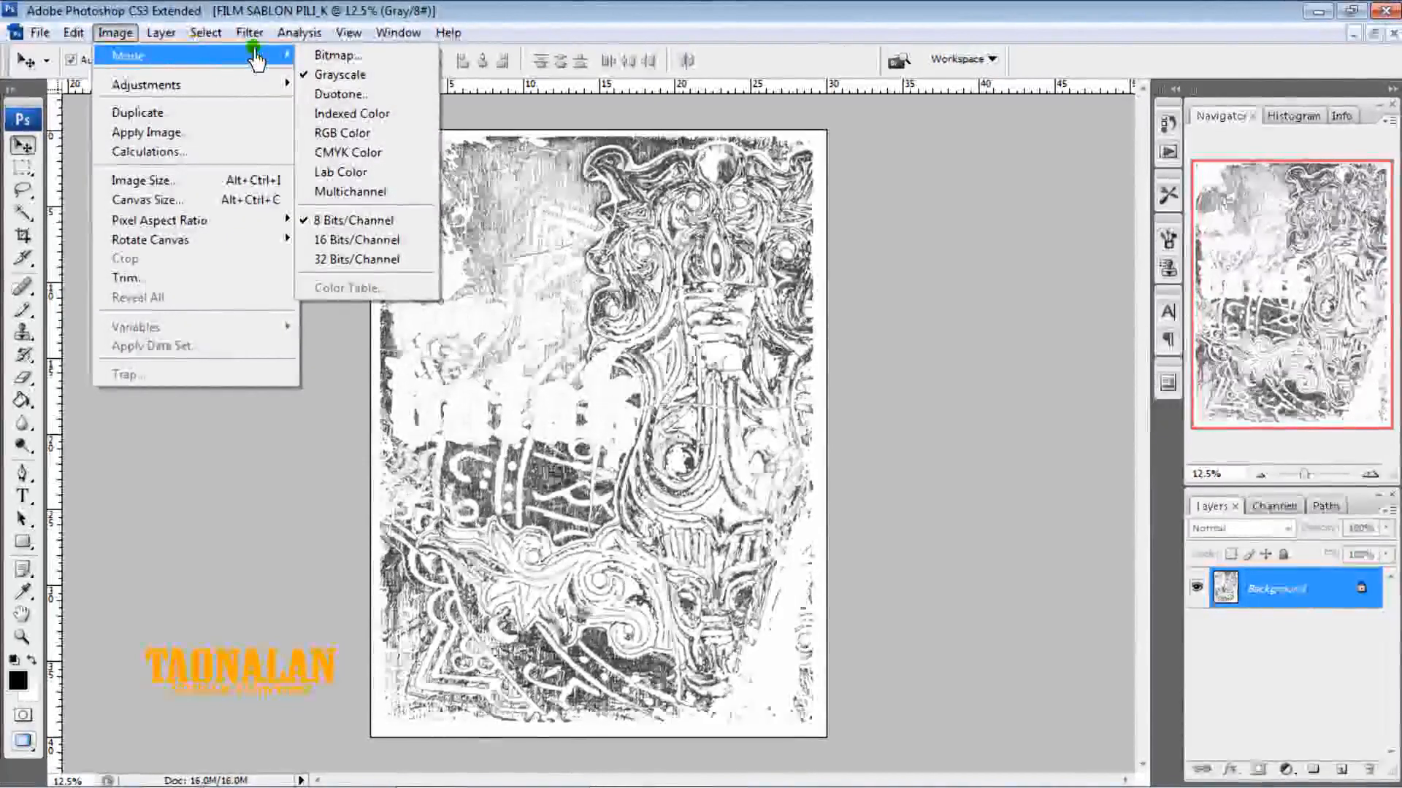
left_click(358, 59)
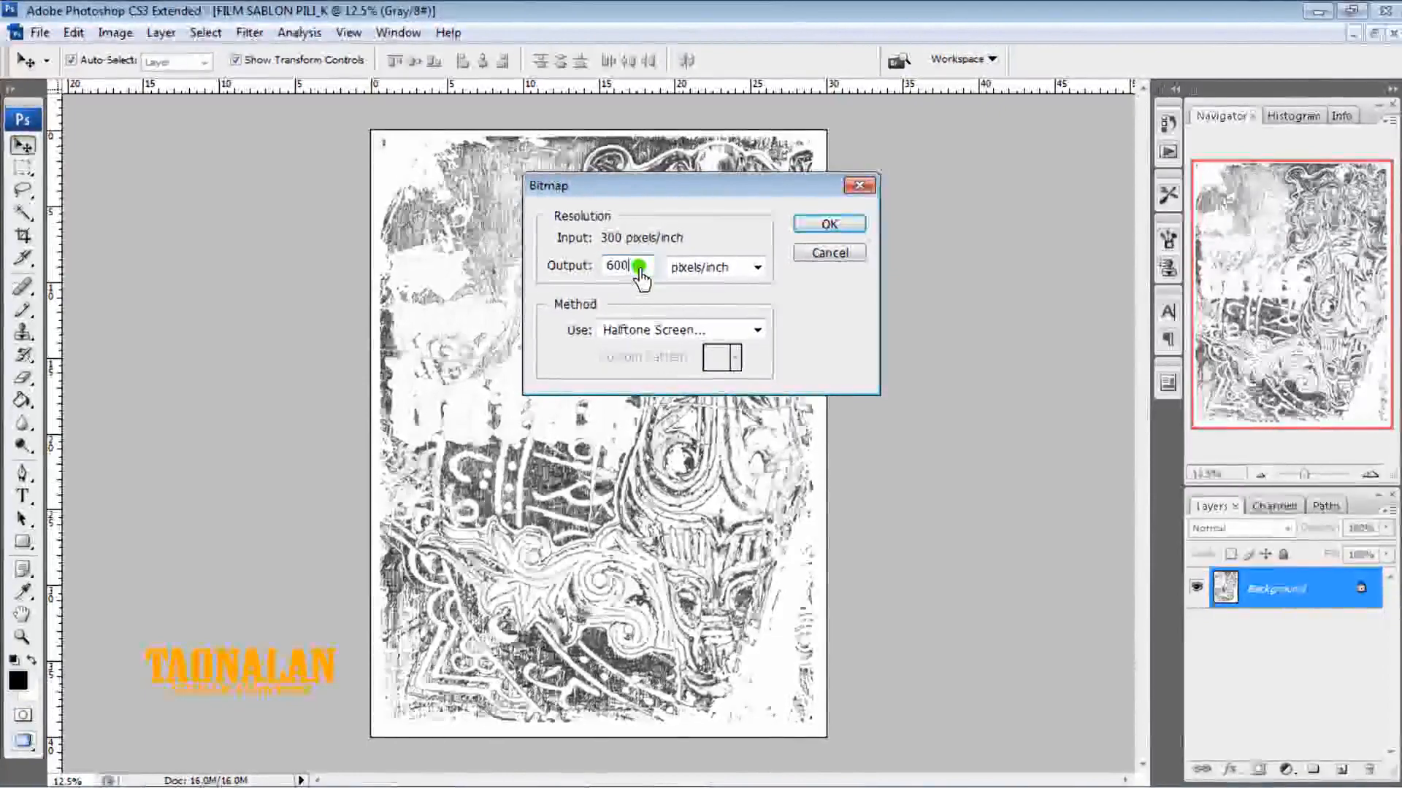
key("BackSpace")
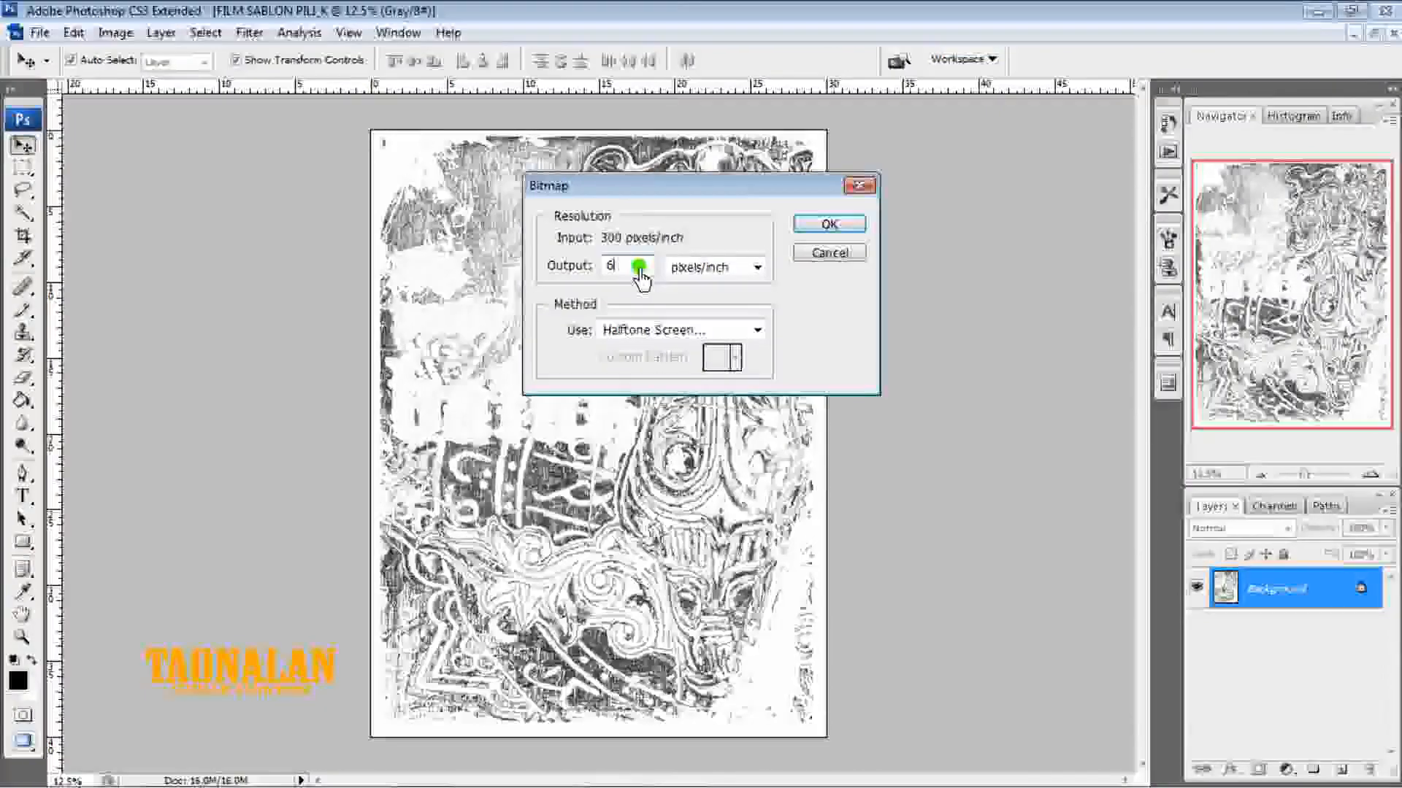
type("00")
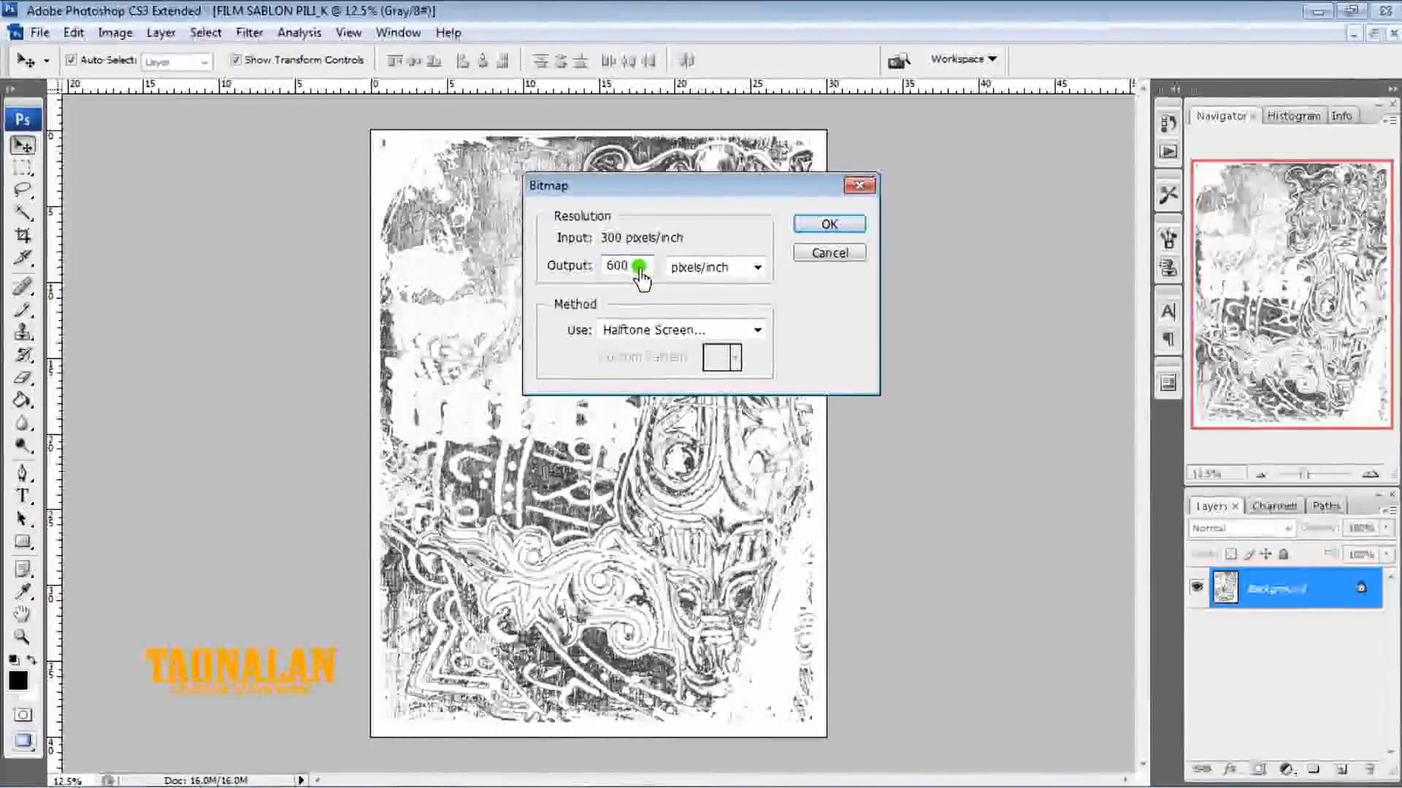
left_click(757, 268)
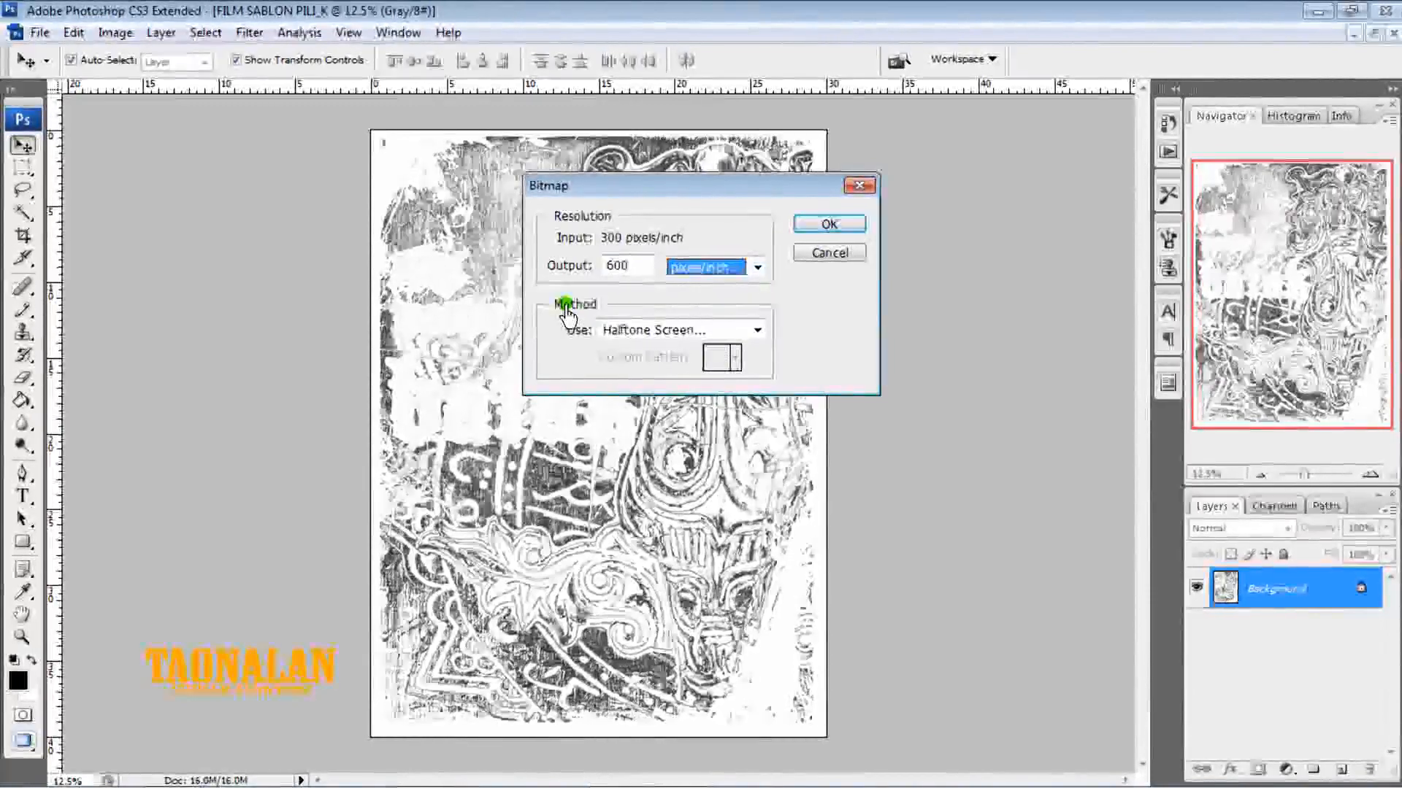
left_click(758, 330)
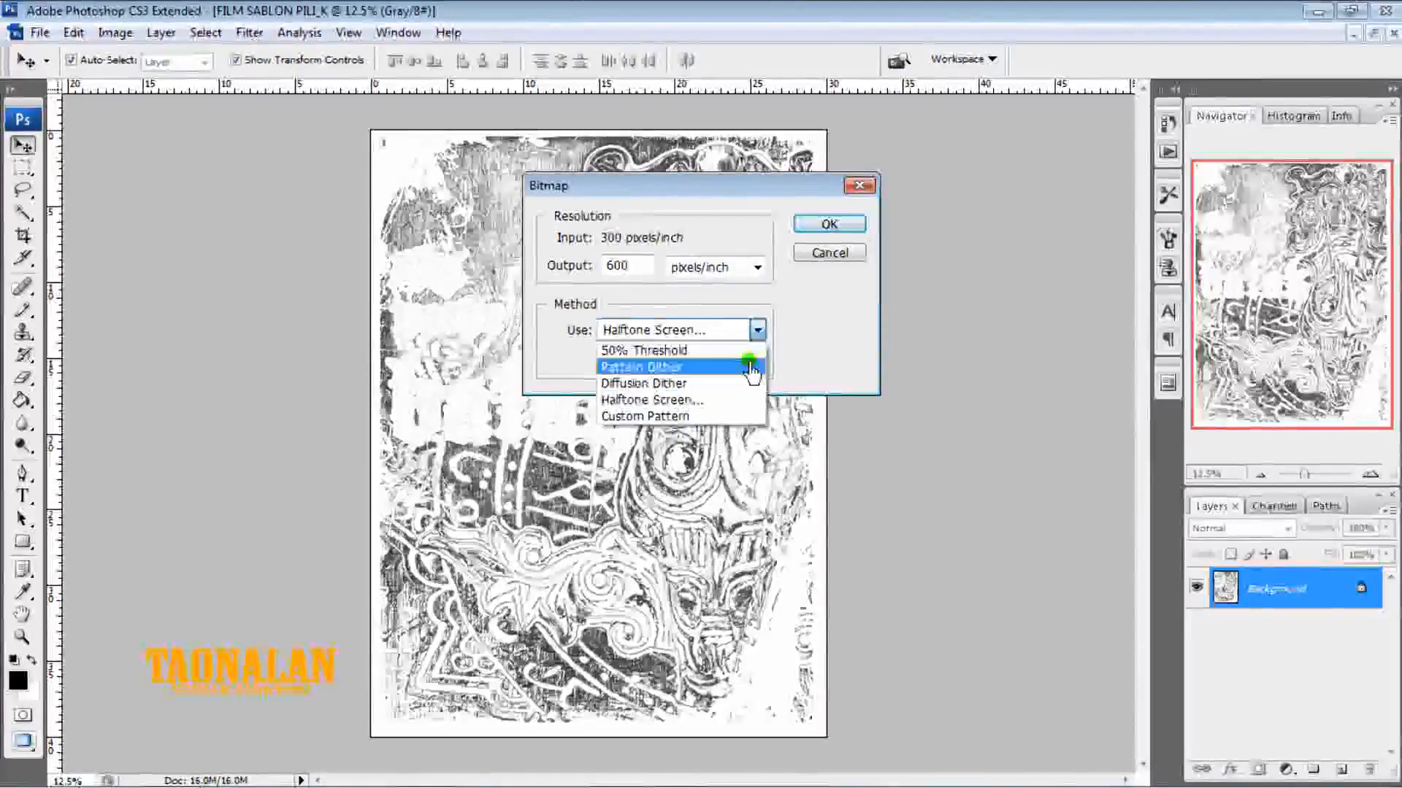
left_click(743, 400)
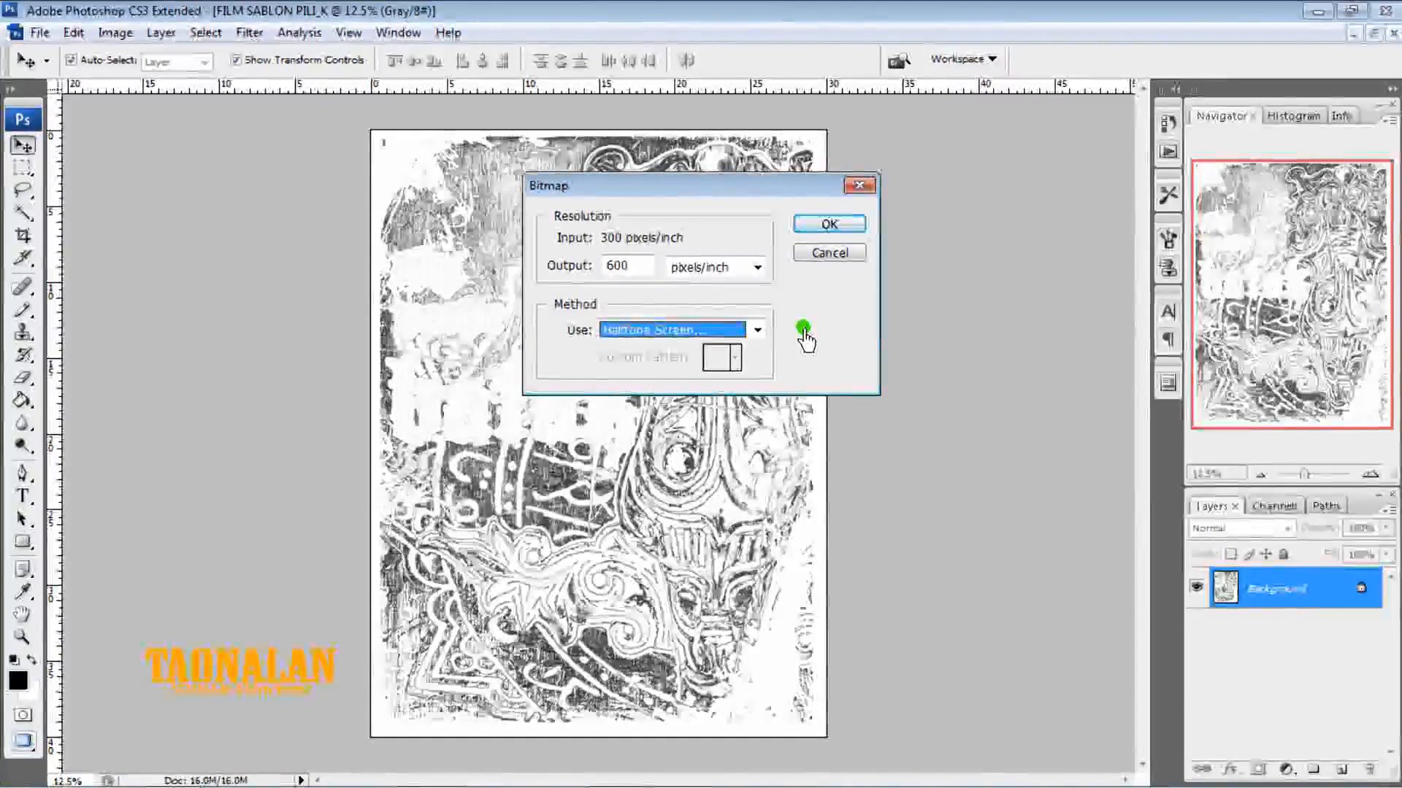
left_click(826, 225)
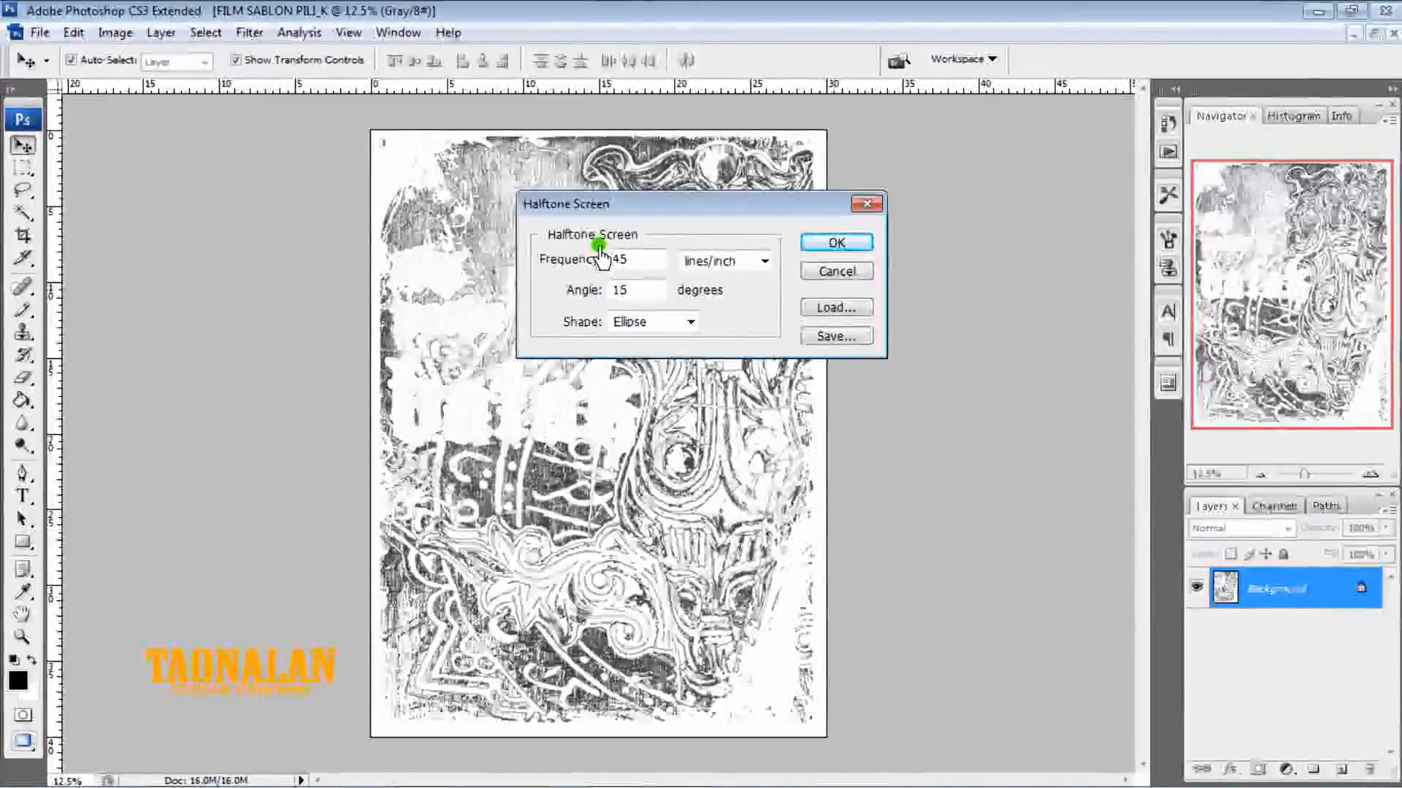
Apply a halftone screen with a frequency of 45 lines/inch, a 45-degree angle and the Ellipse shape
left_click(619, 263)
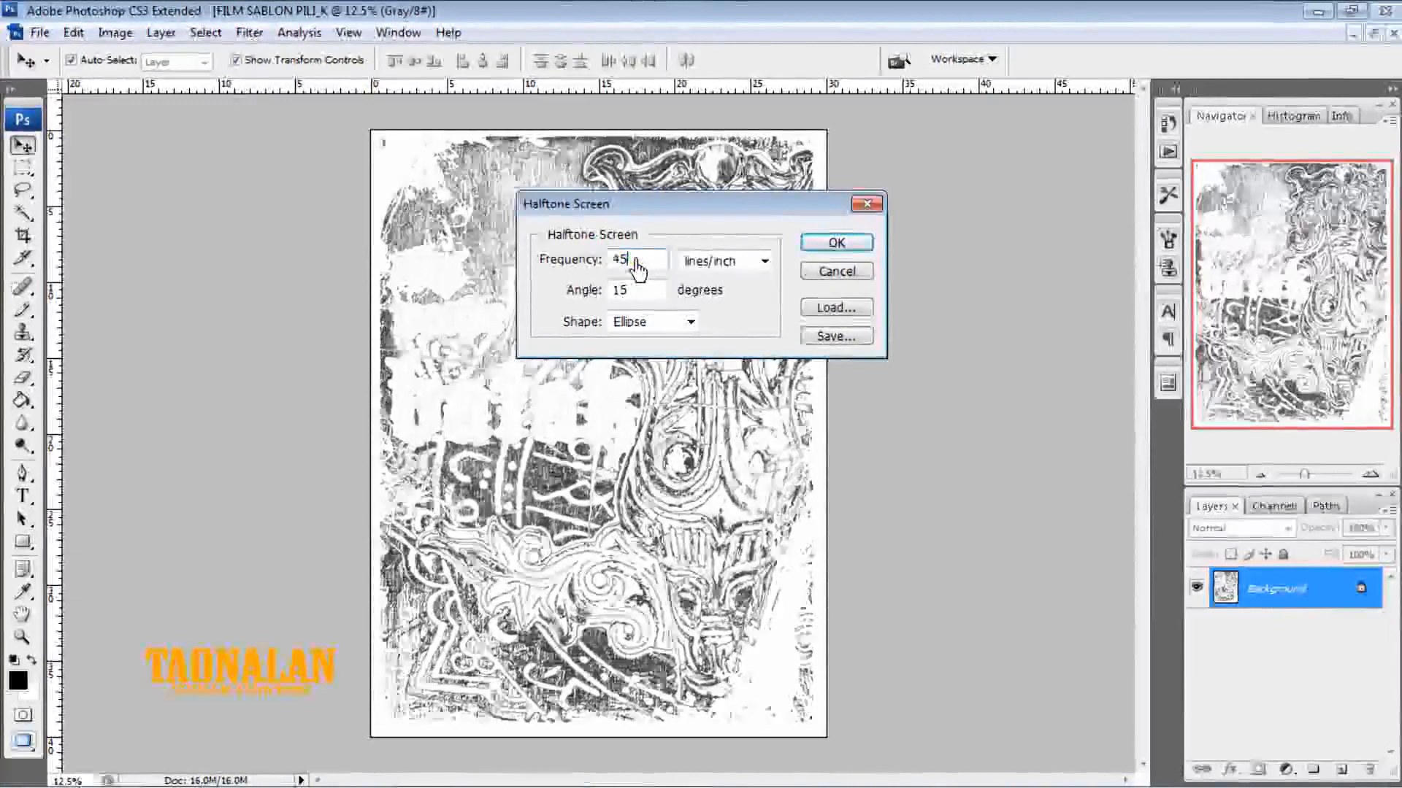
left_click(635, 261)
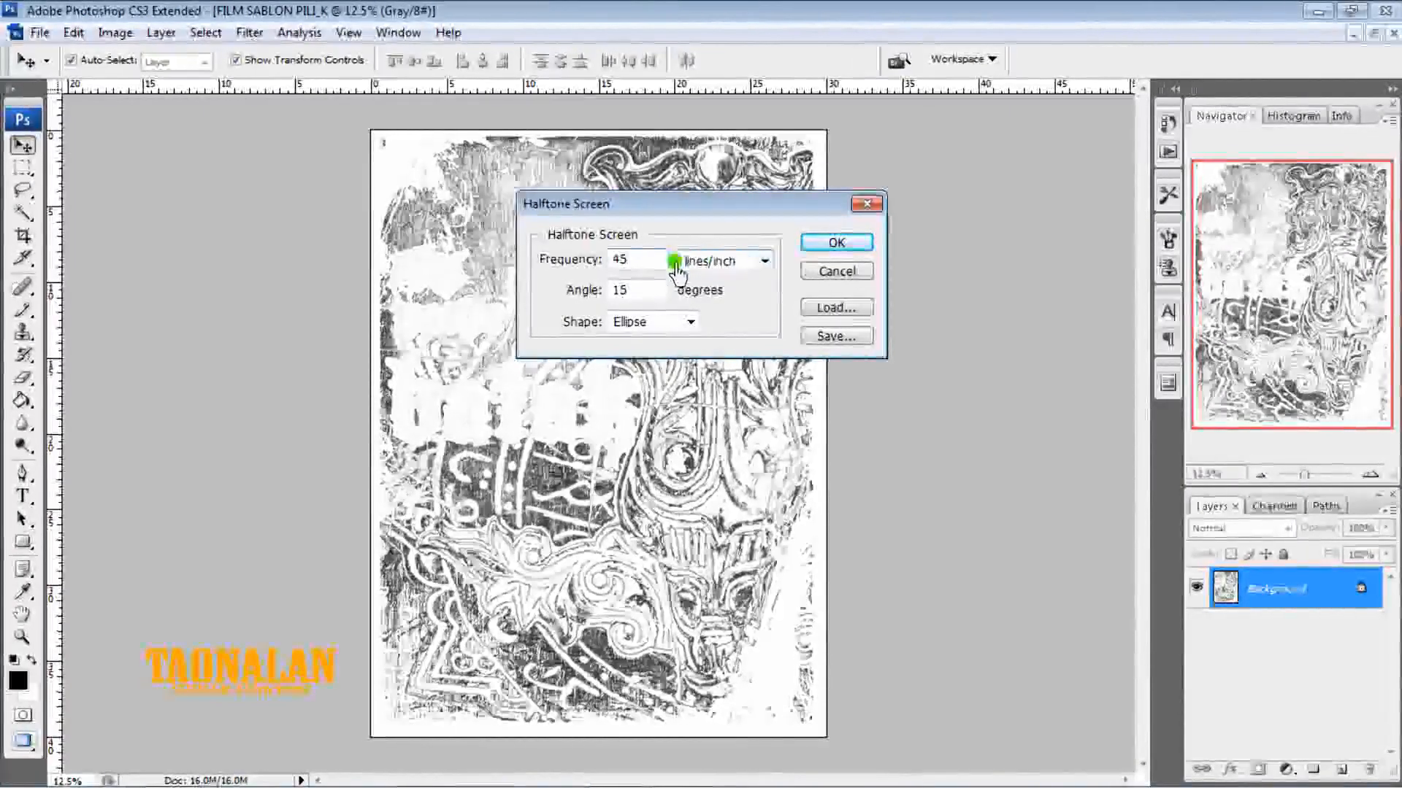
double_click(640, 291)
type("4")
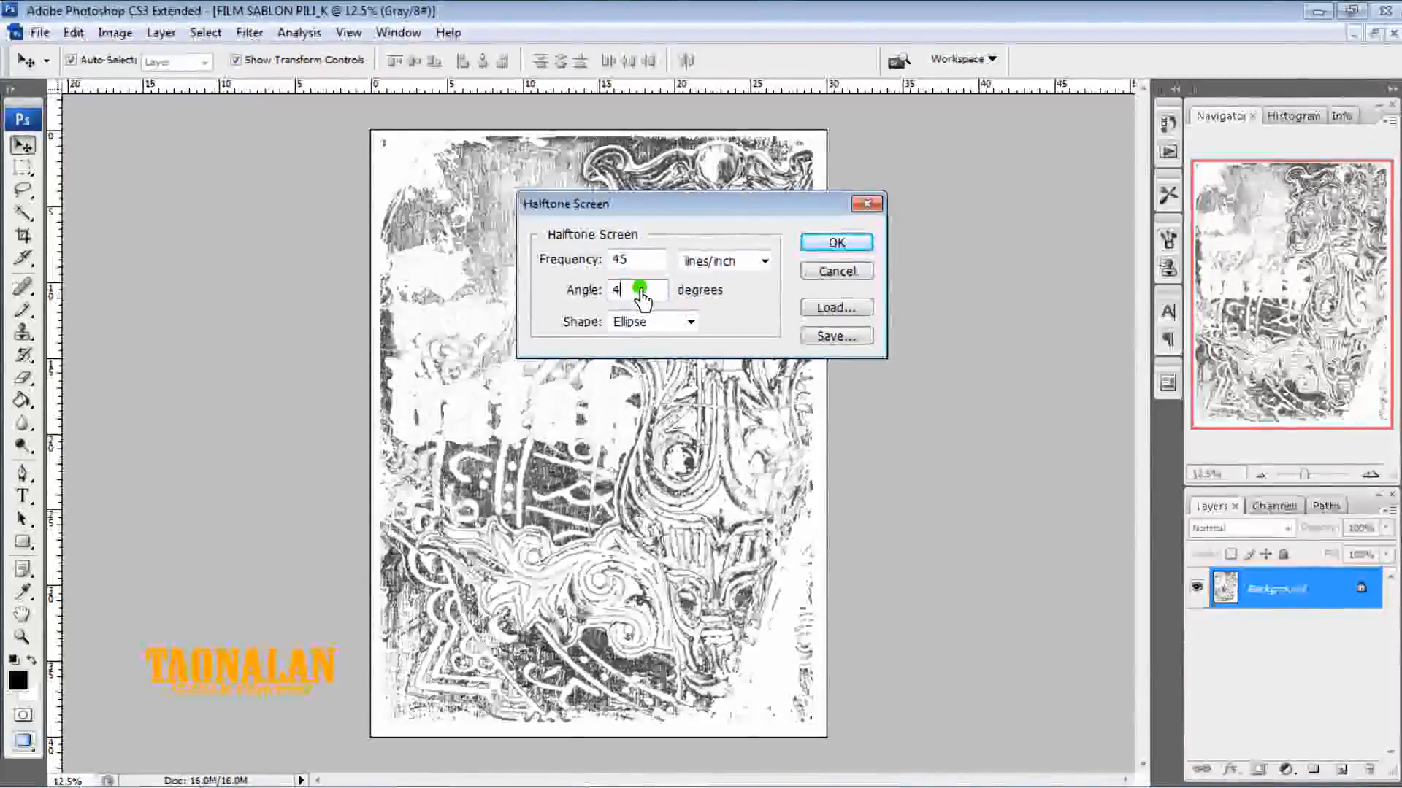
type("5")
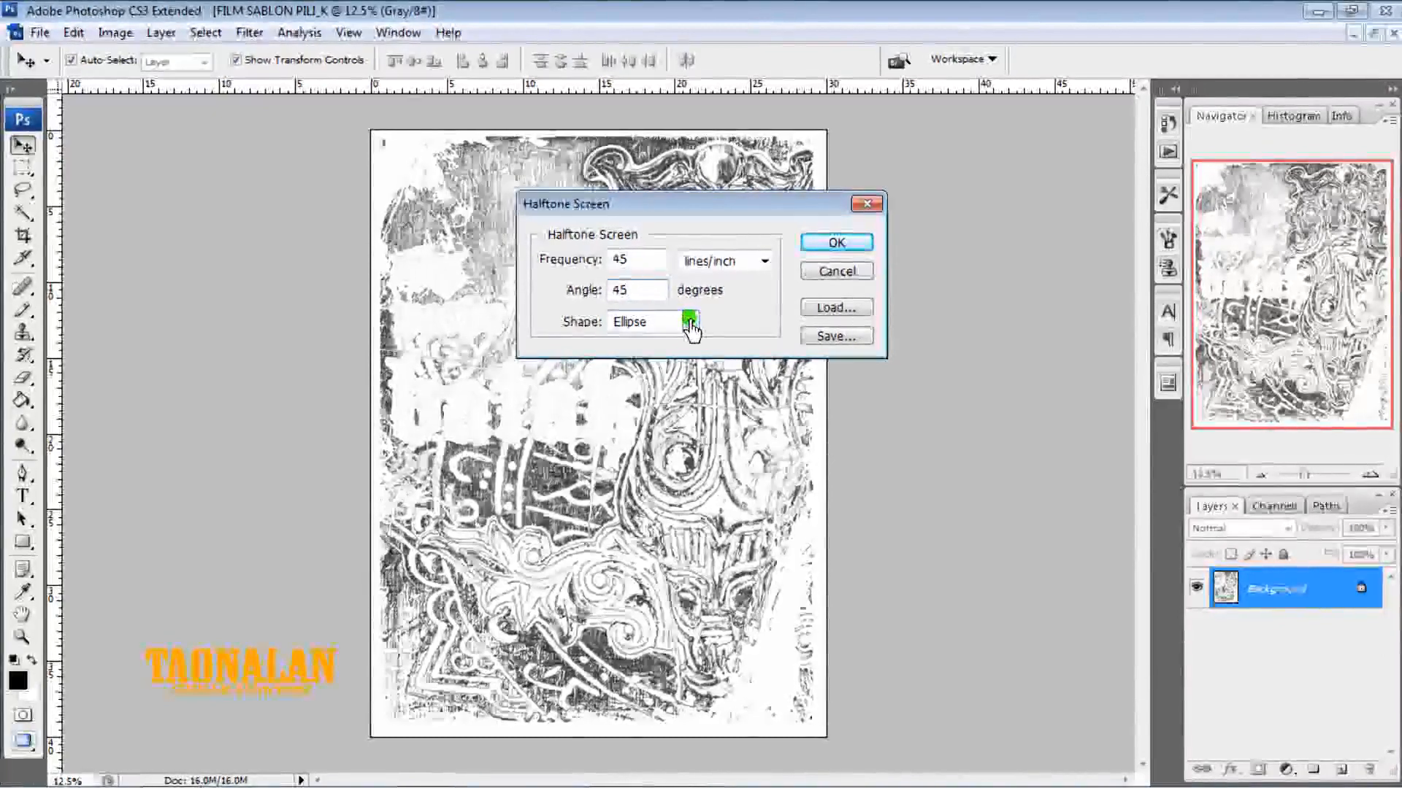
left_click(690, 325)
left_click(686, 376)
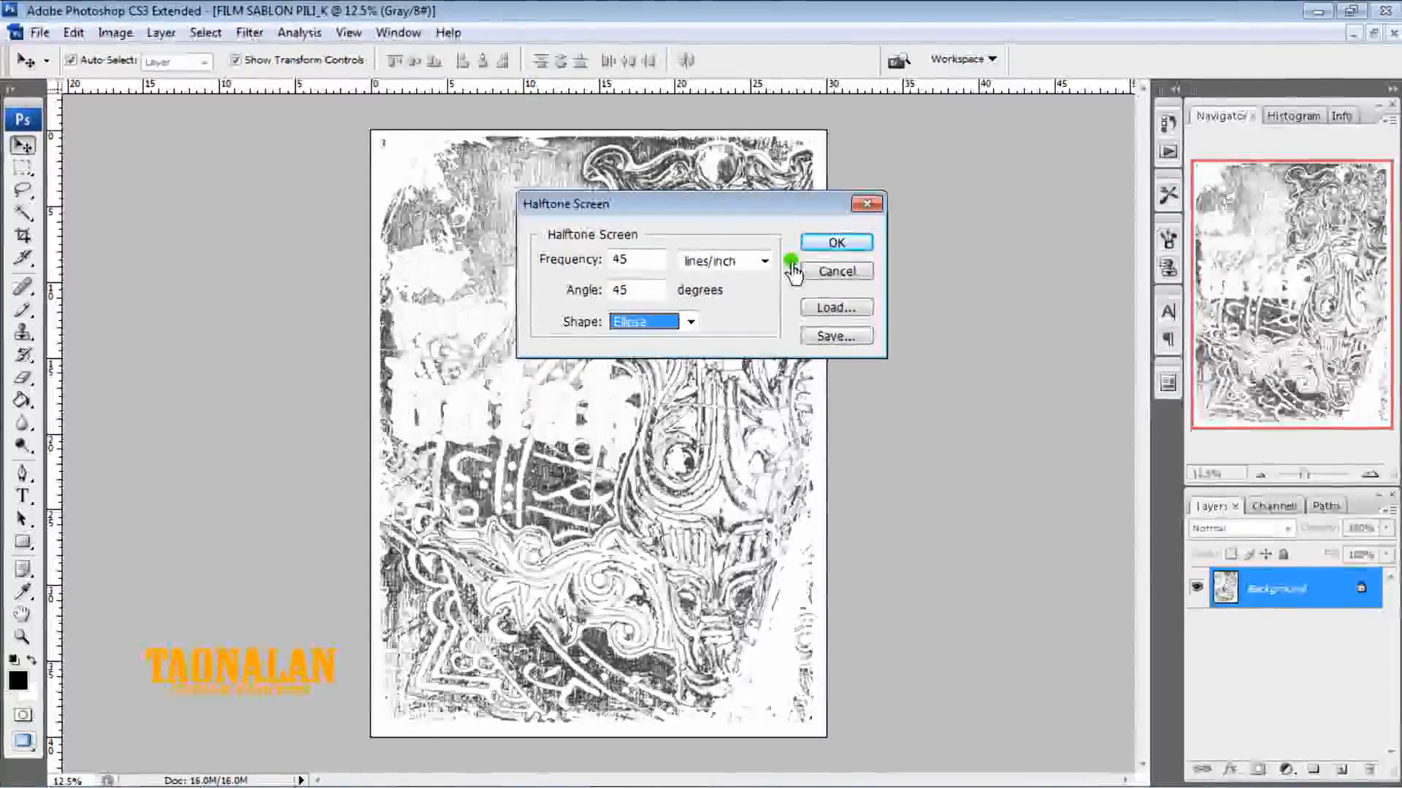
left_click(817, 244)
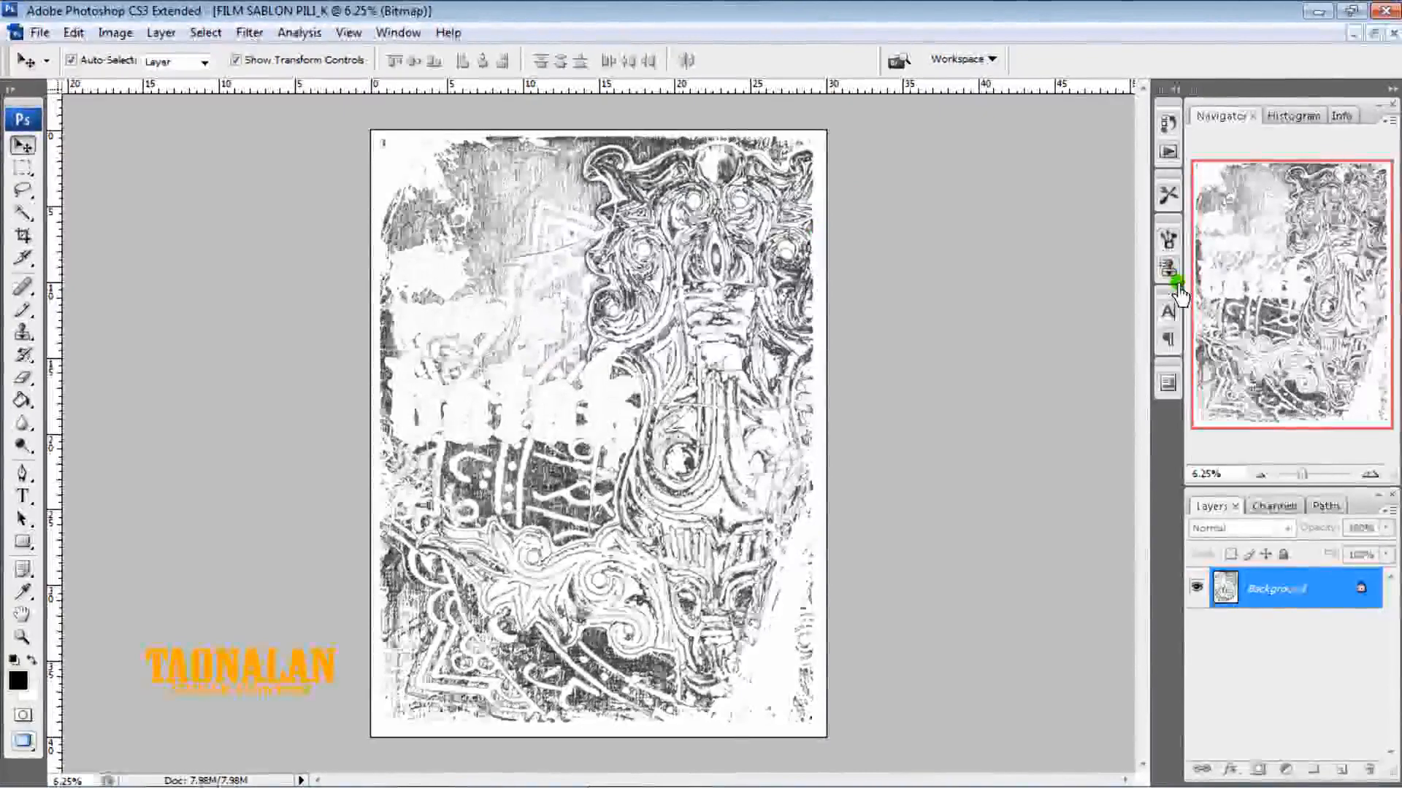
Examine the halftone dots of the K film up close at 25% magnification
left_click(1369, 476)
left_click(1368, 476)
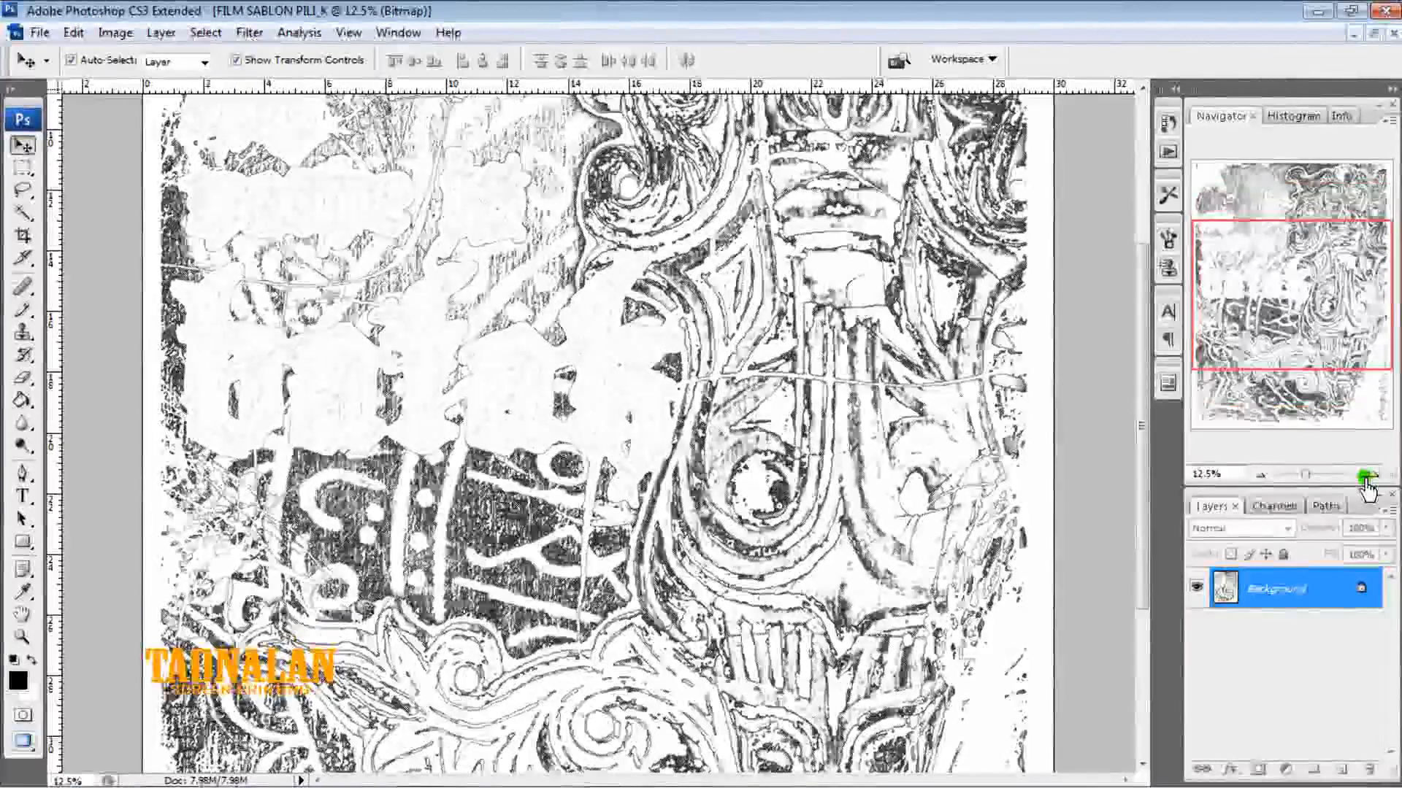
left_click(1368, 476)
left_click(1369, 476)
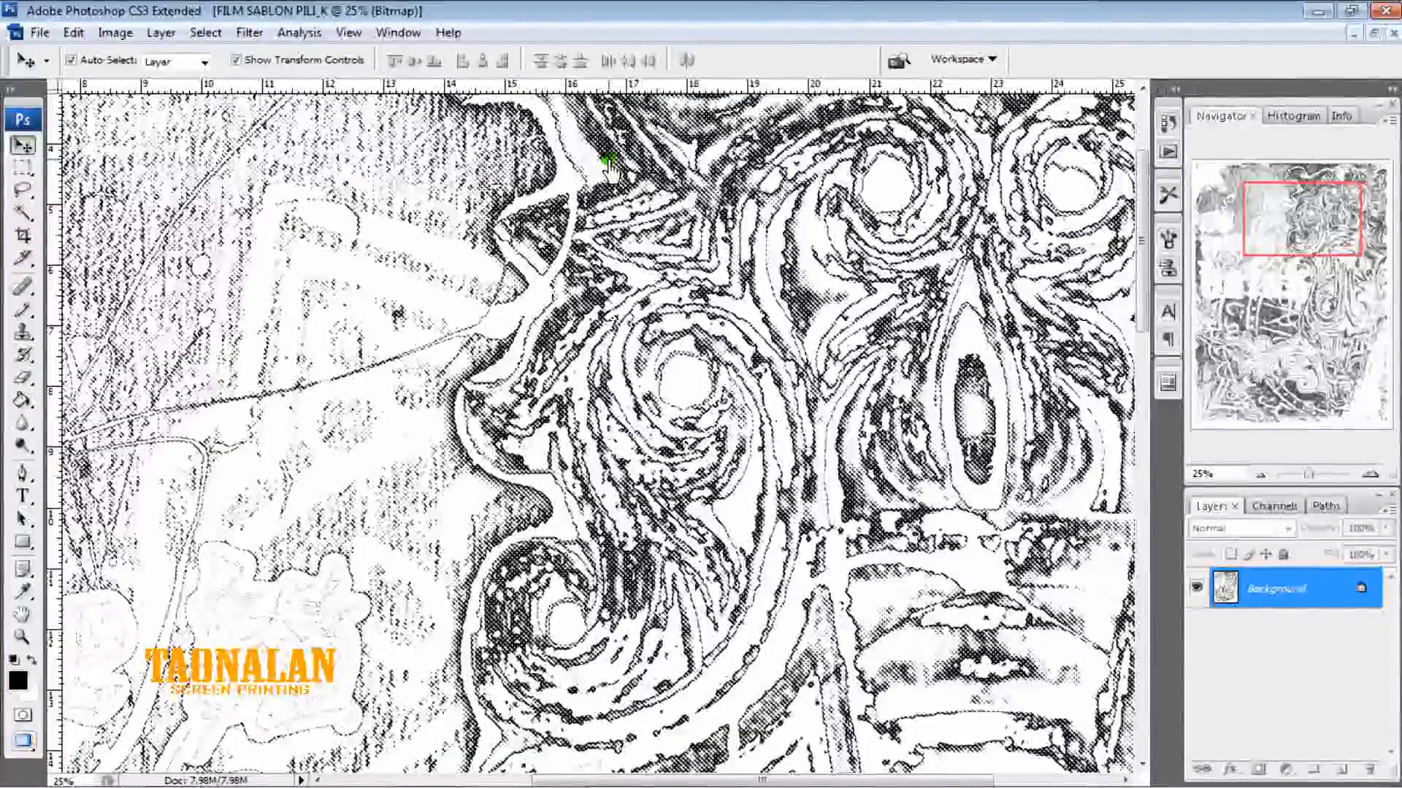
left_click(1257, 479)
left_click(1258, 479)
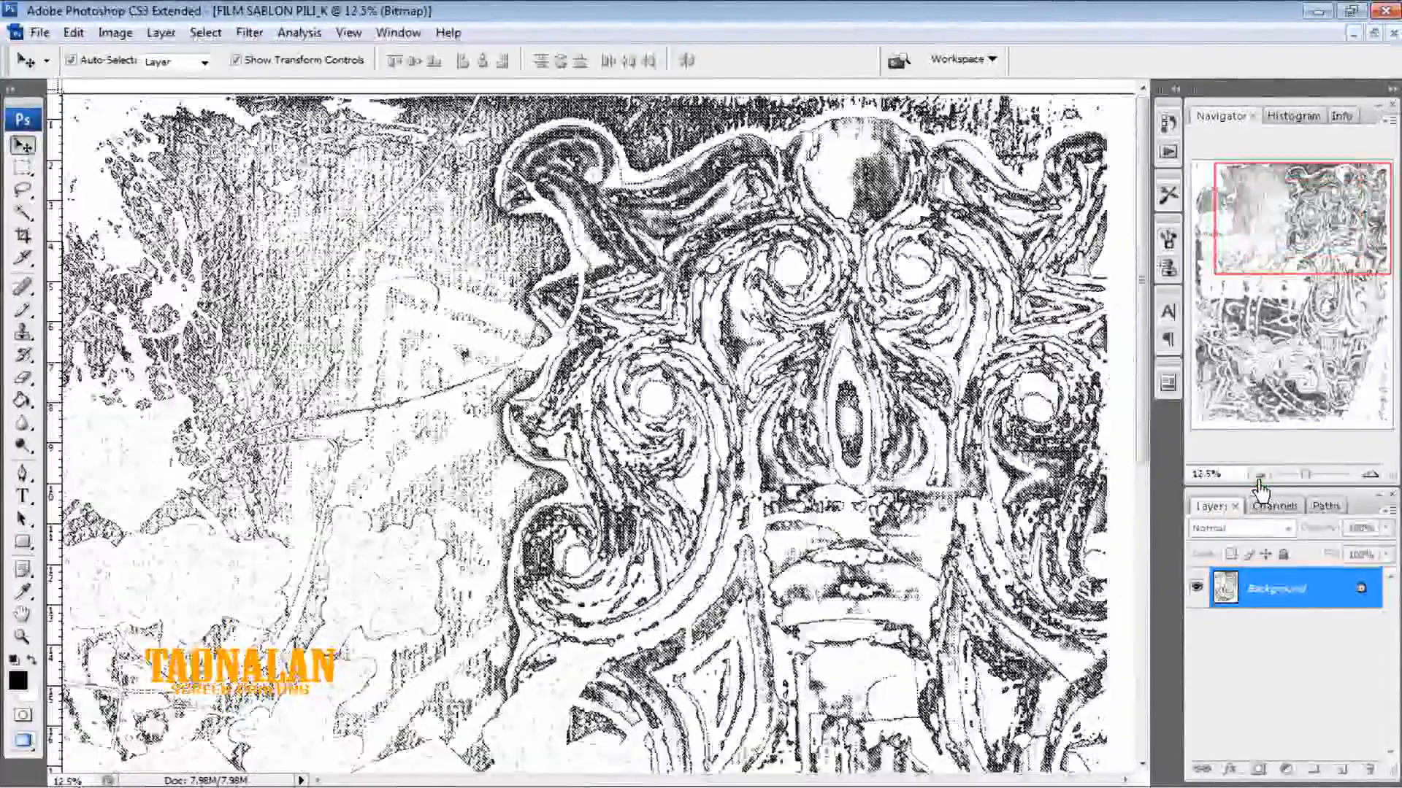
left_click(1258, 479)
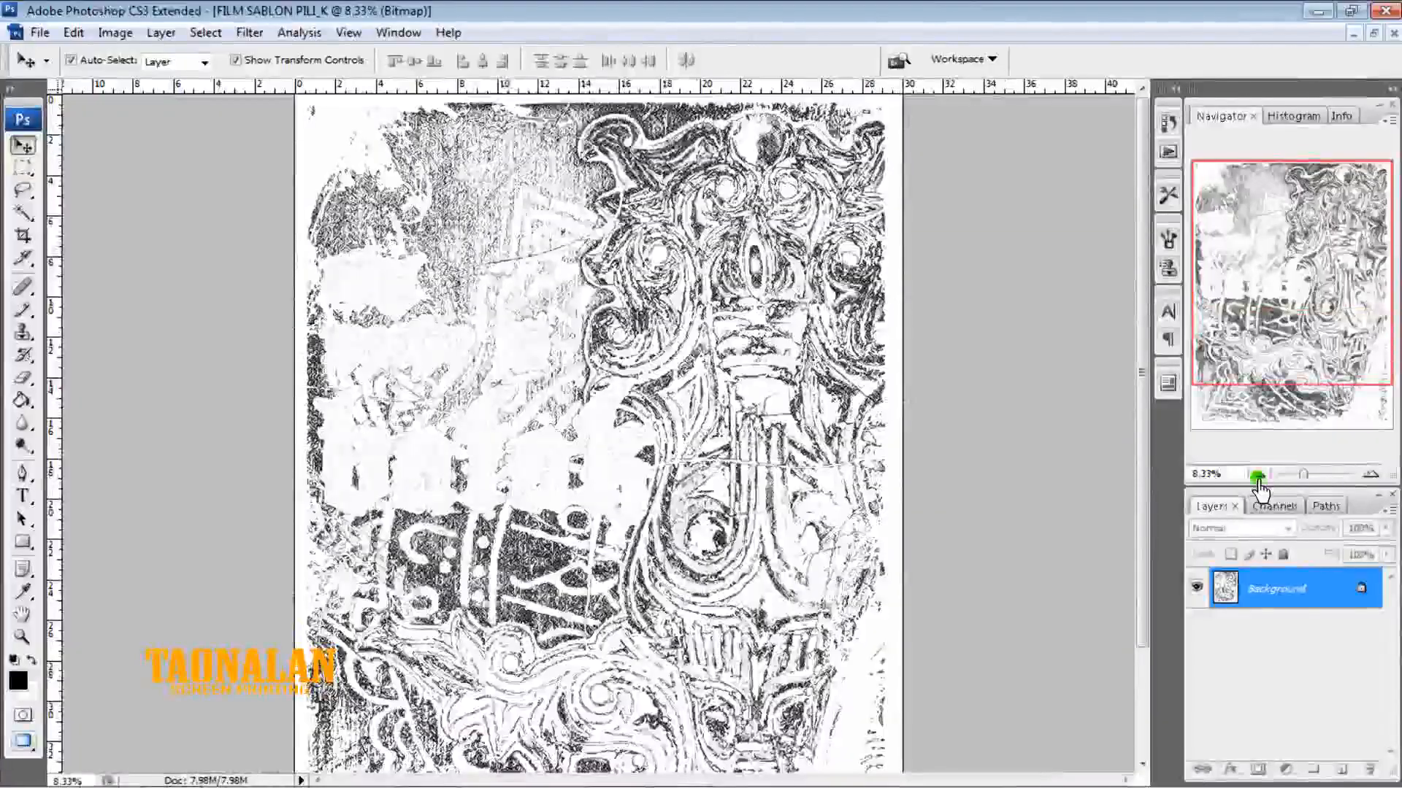
Convert the K film from Bitmap back to Grayscale with a size ratio of 1
left_click(124, 34)
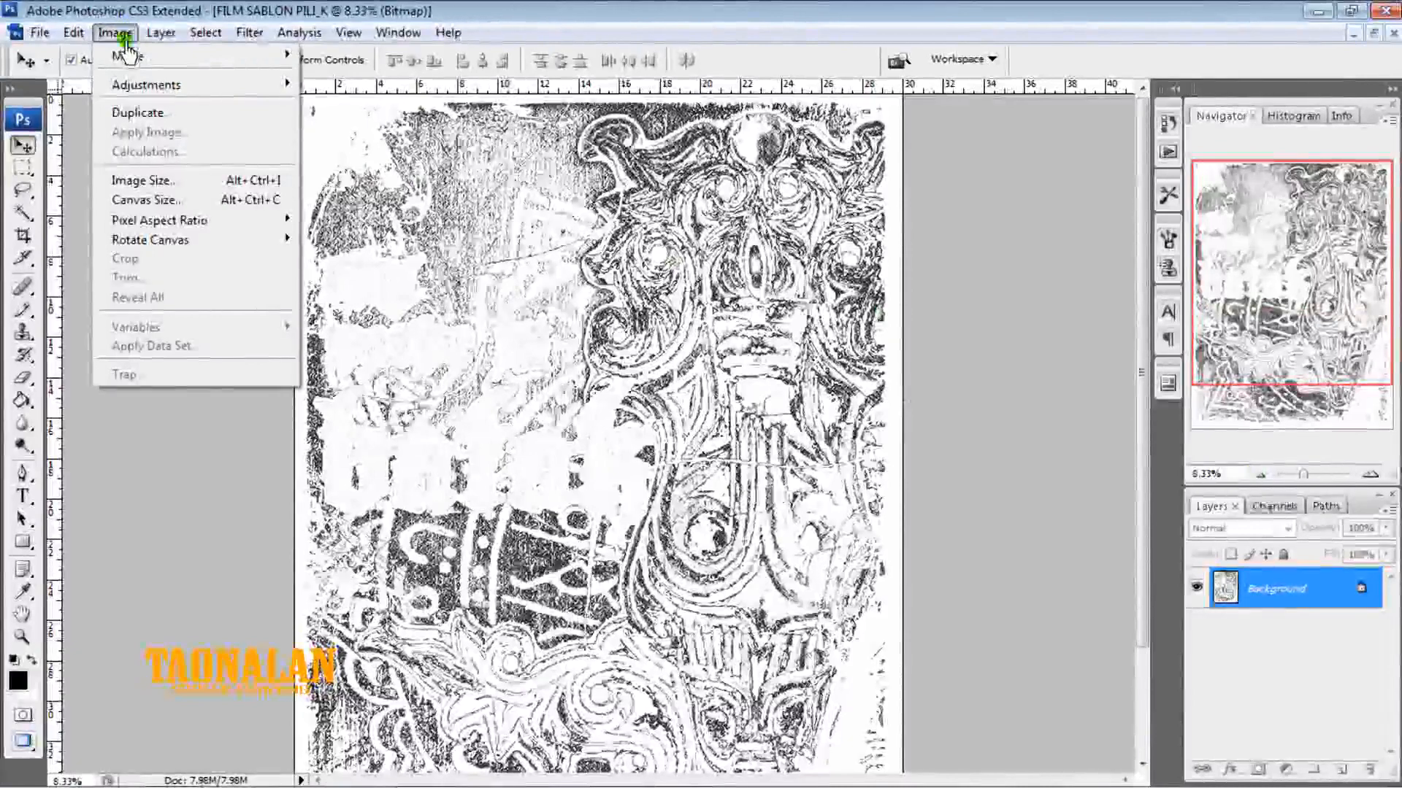
mouse_move(135, 46)
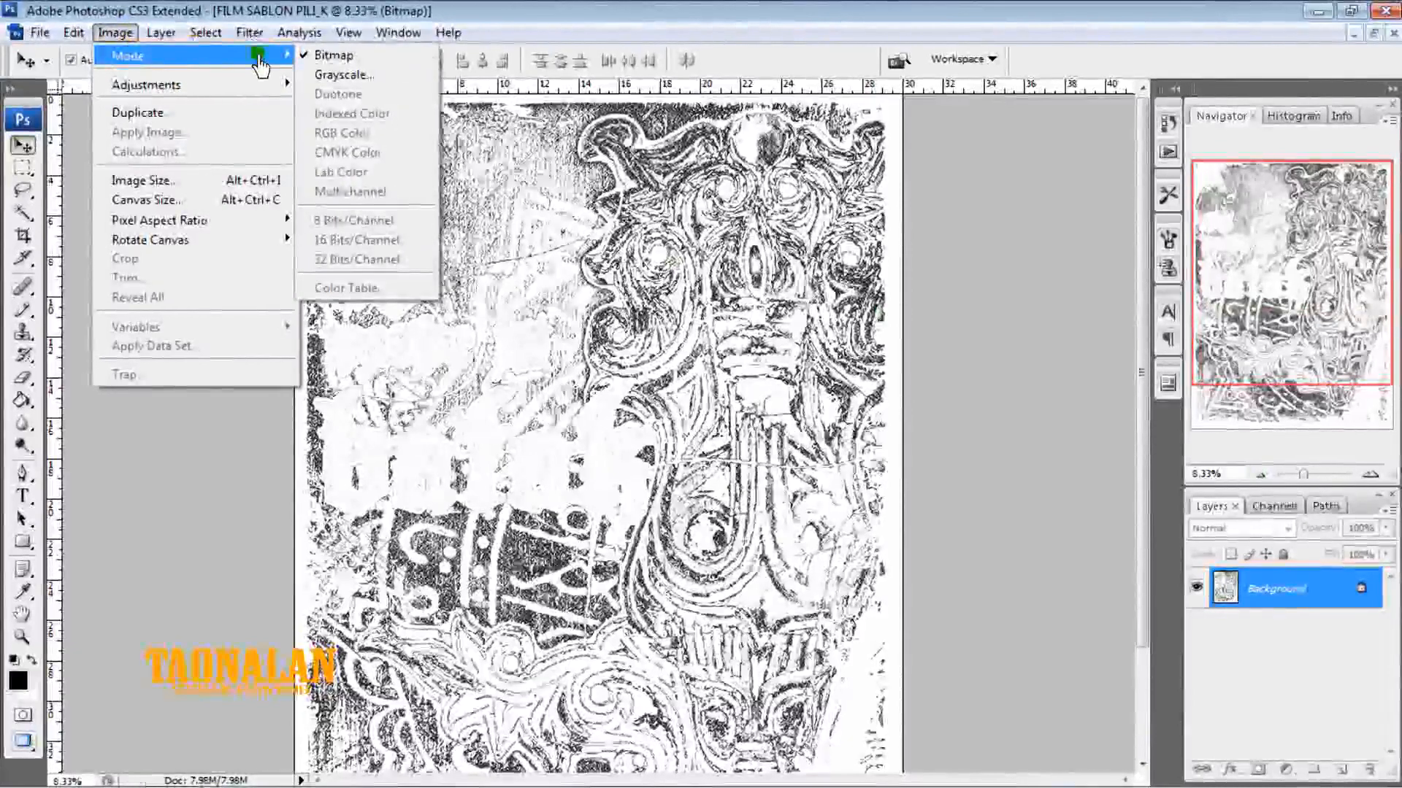
left_click(357, 74)
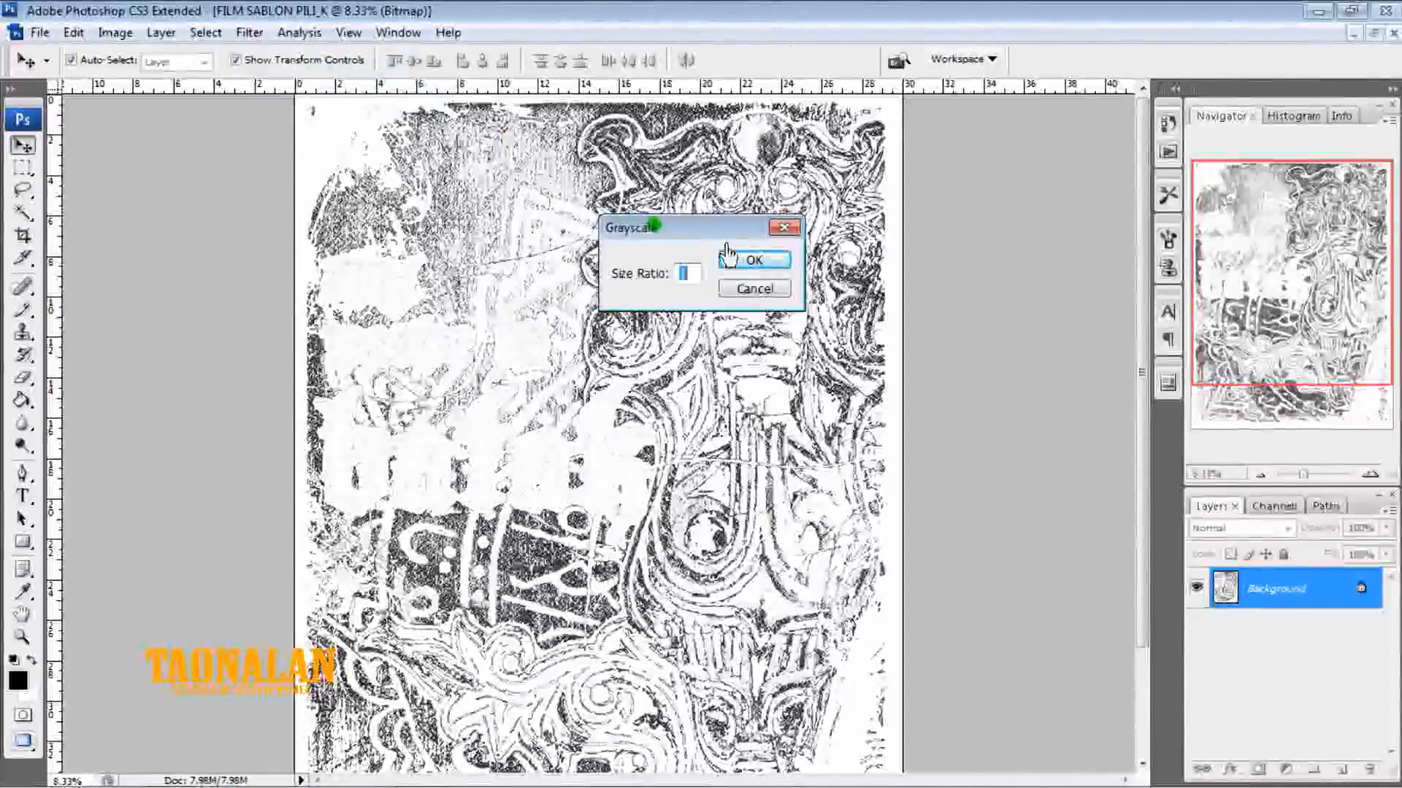
left_click(744, 263)
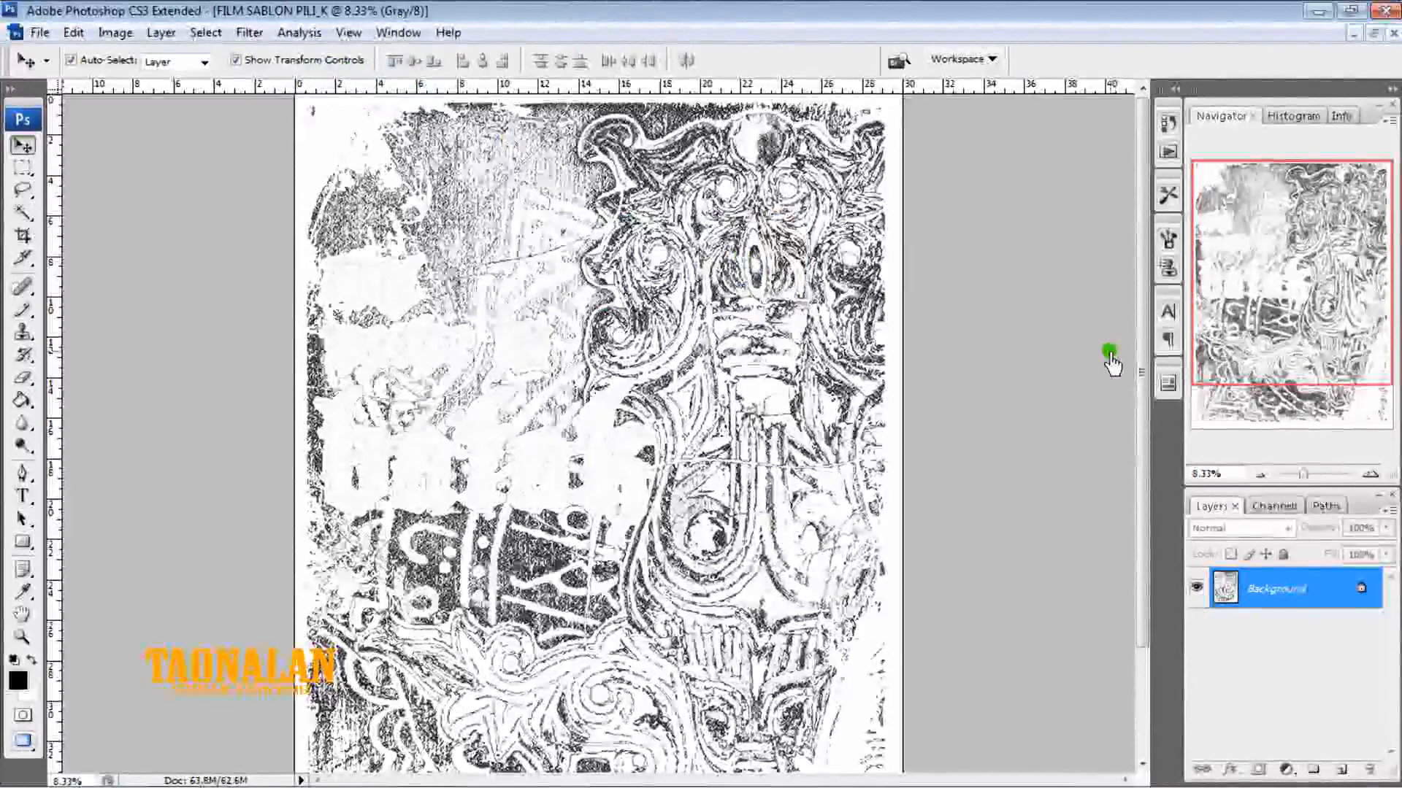
left_click(1258, 476)
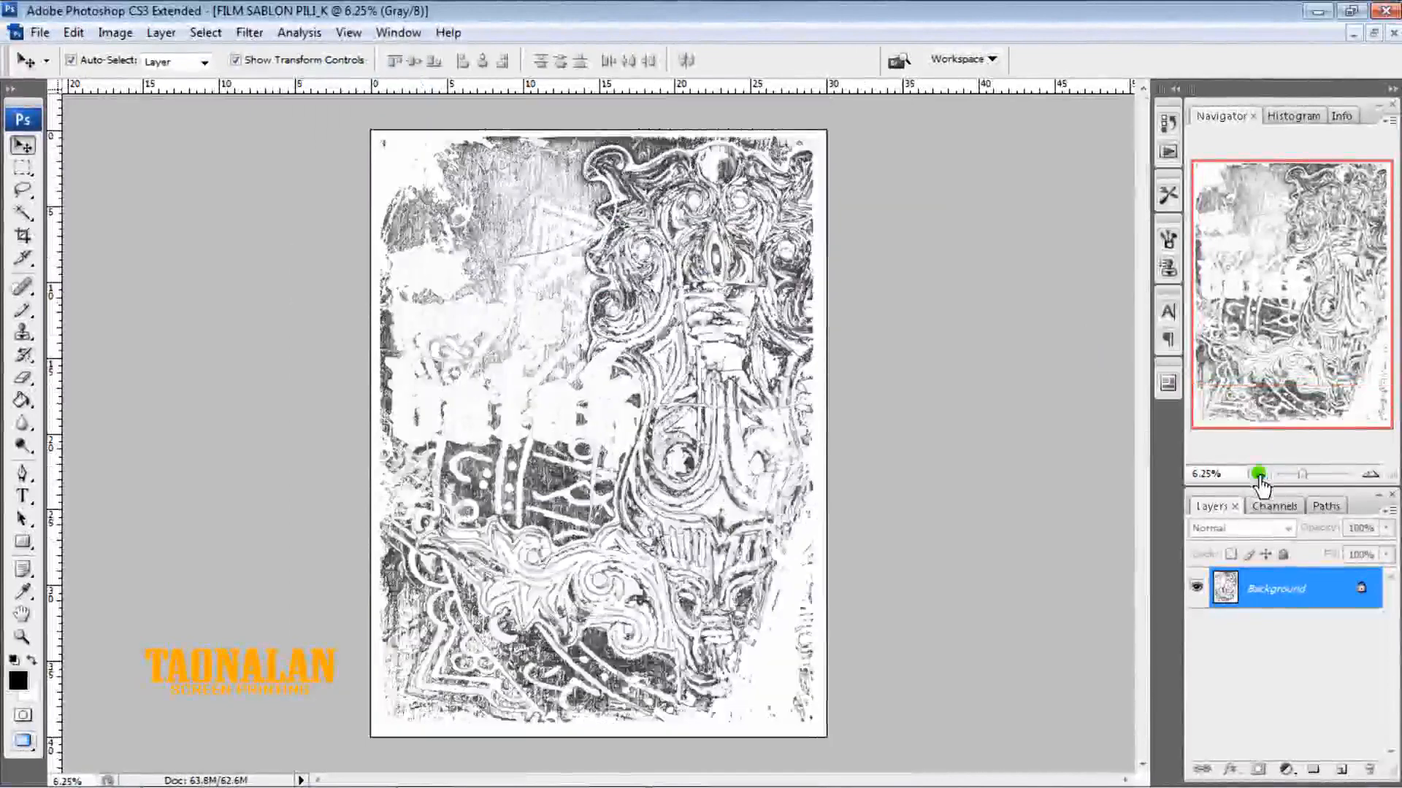
Turn the K film's locked Background into an editable layer, keeping the default name and settings
left_click(1282, 602)
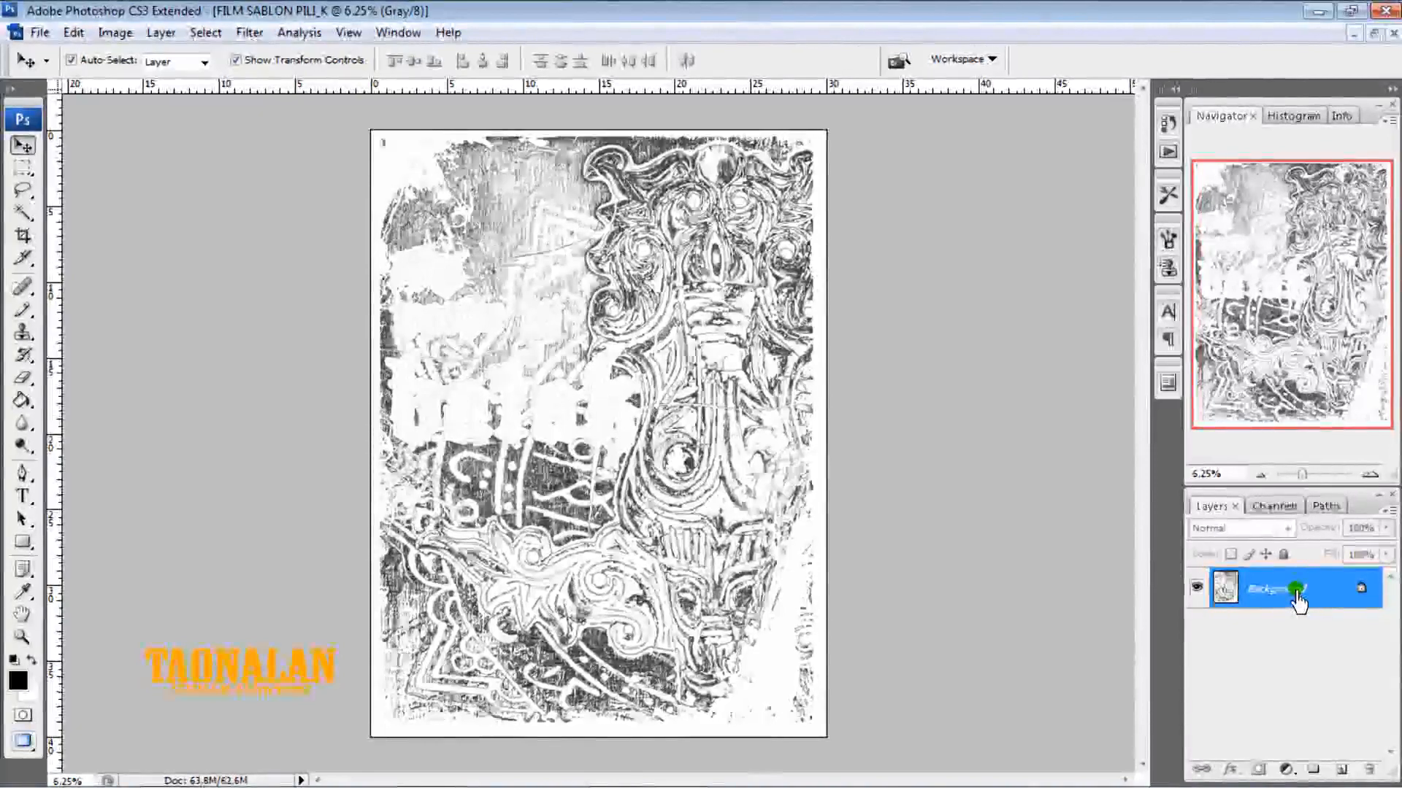
double_click(1315, 608)
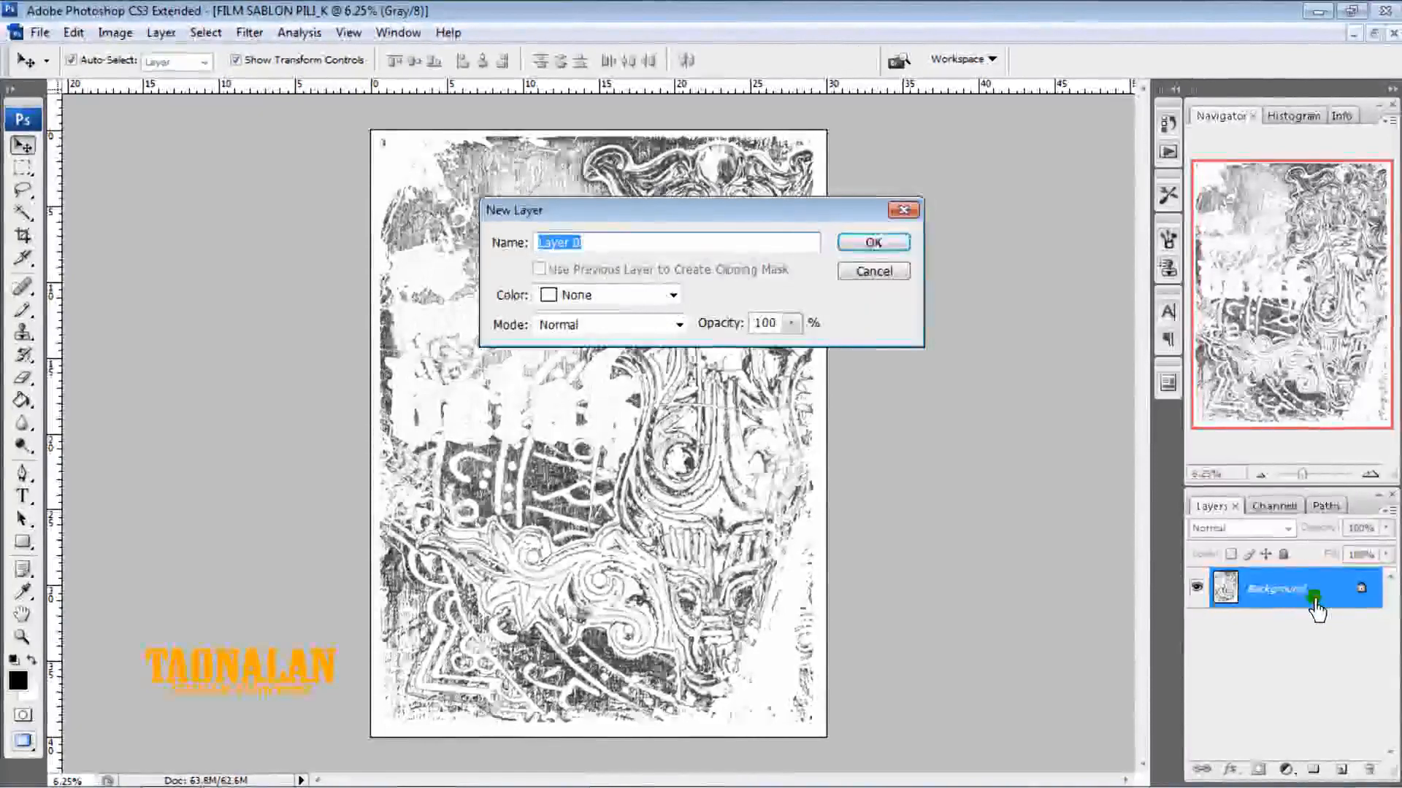
left_click(878, 243)
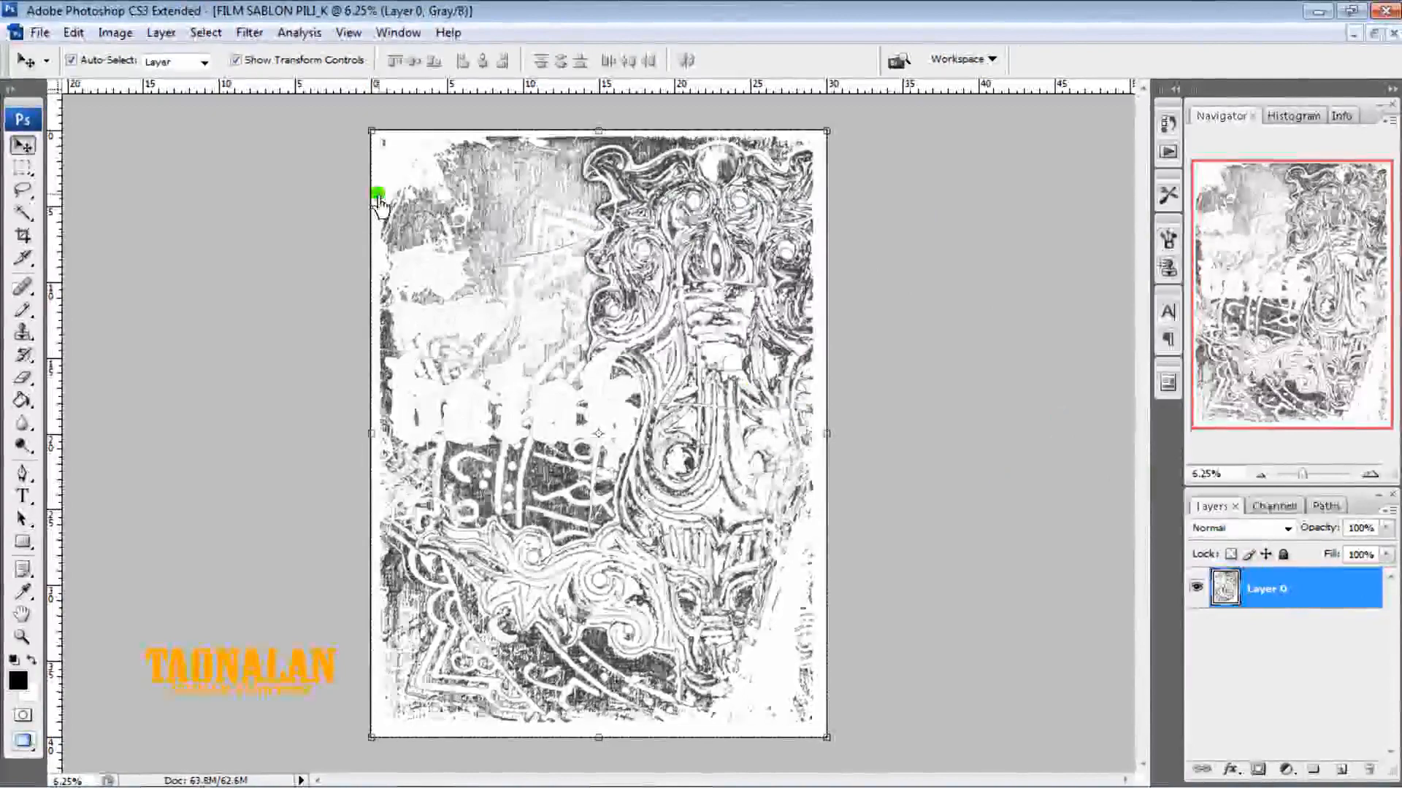
Select the K film's white areas with Color Range at a fuzziness of 40 and delete them from the layer
left_click(205, 32)
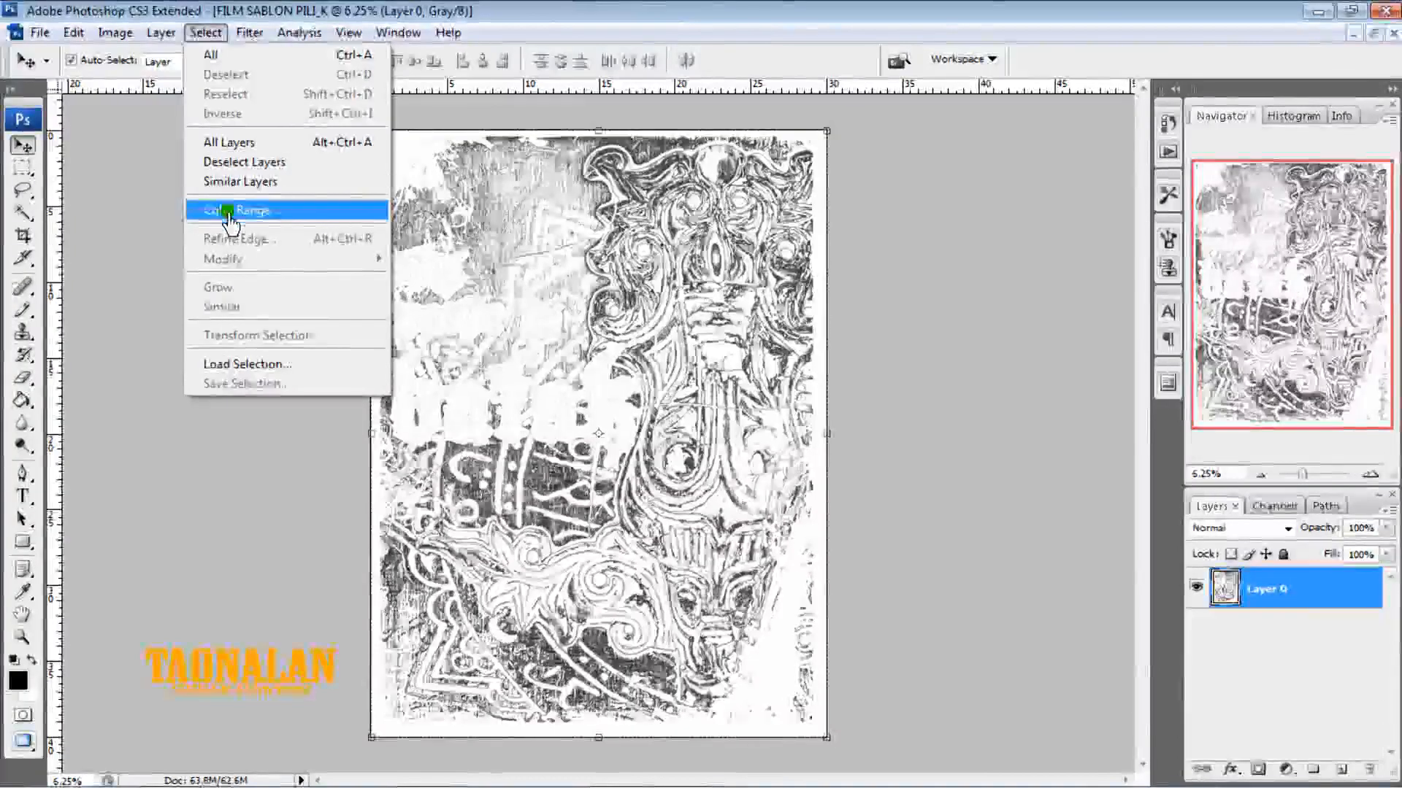
left_click(199, 213)
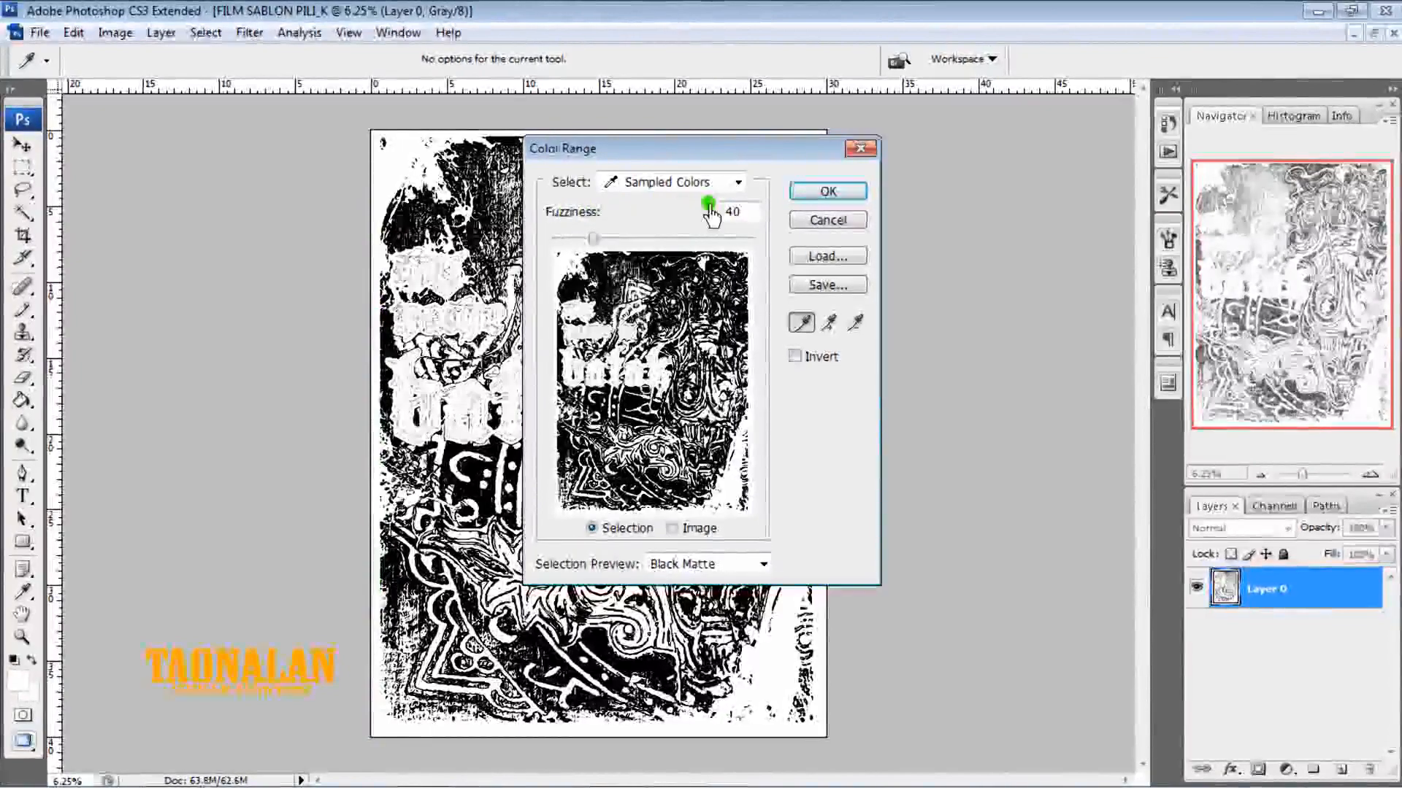
double_click(735, 212)
type("4")
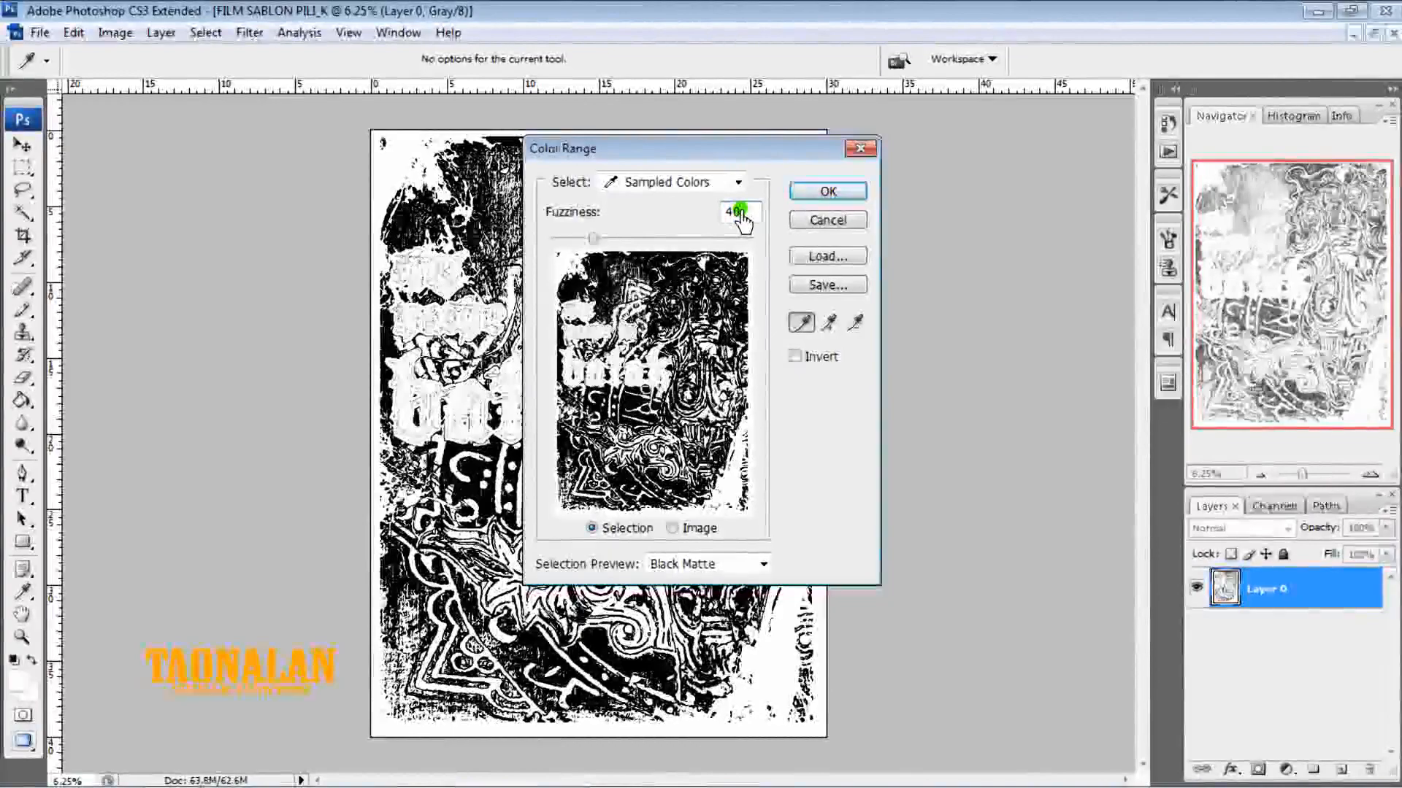
left_click(823, 194)
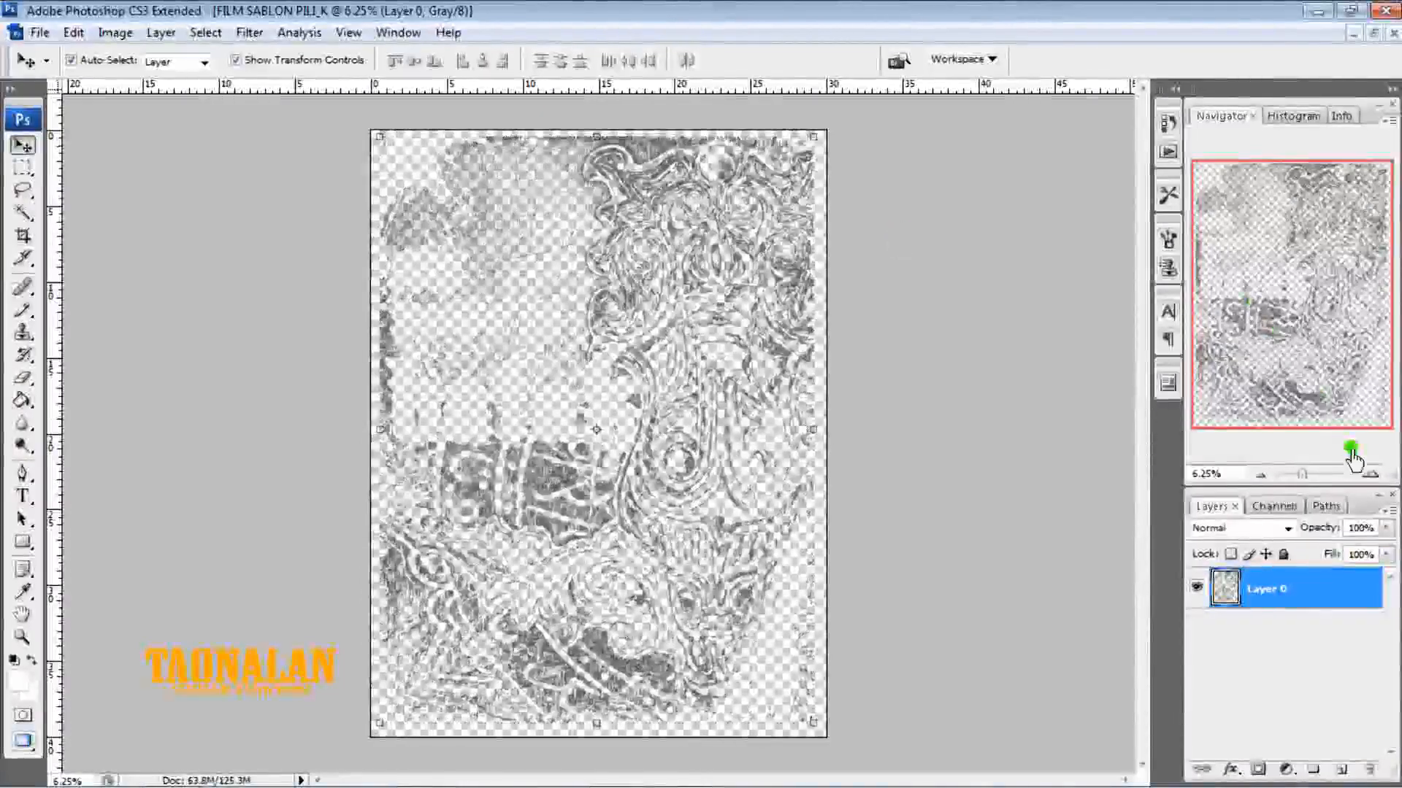
Examine the K film's isolated halftone dots up close in several areas at up to 33.33% magnification
left_click(1368, 474)
left_click(1369, 474)
left_click(1369, 475)
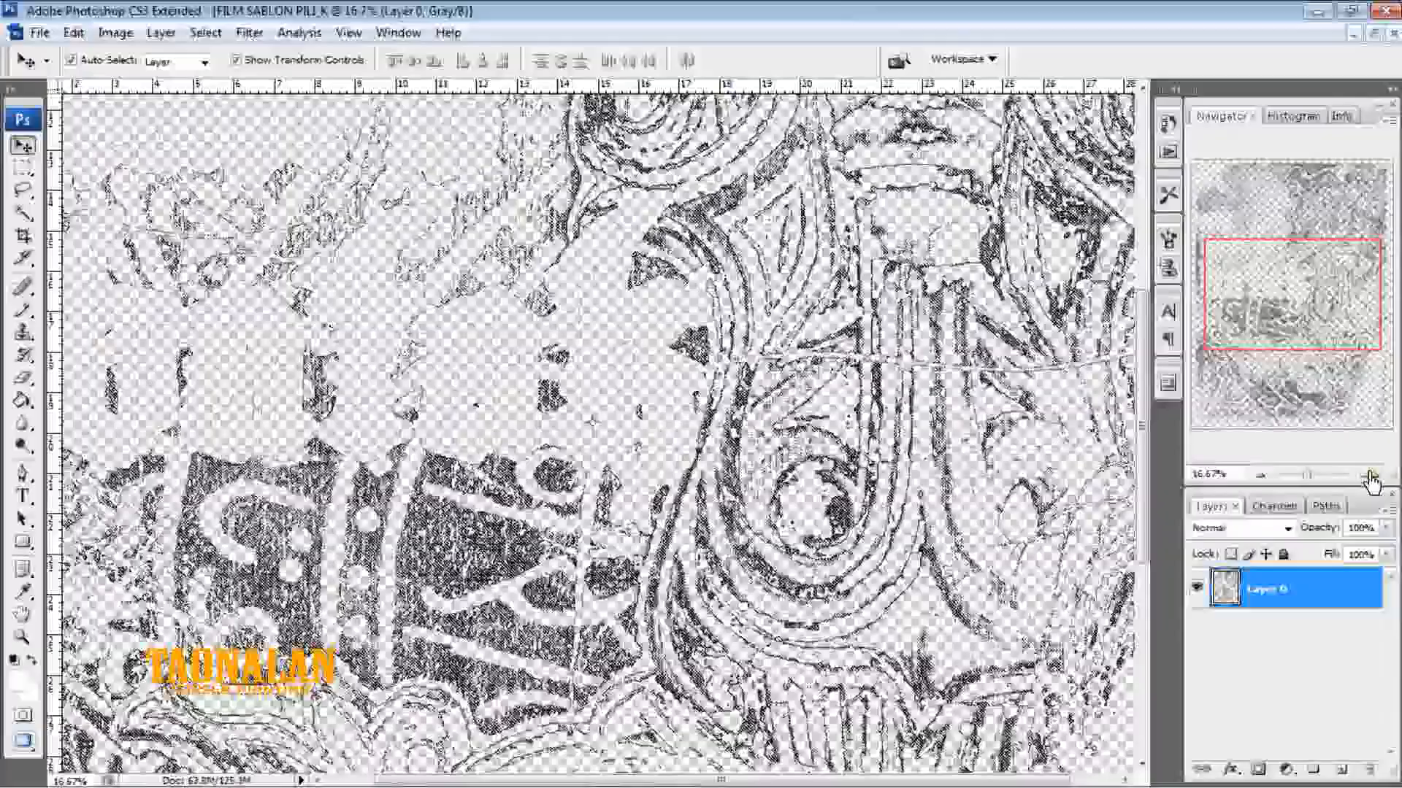
left_click(1368, 475)
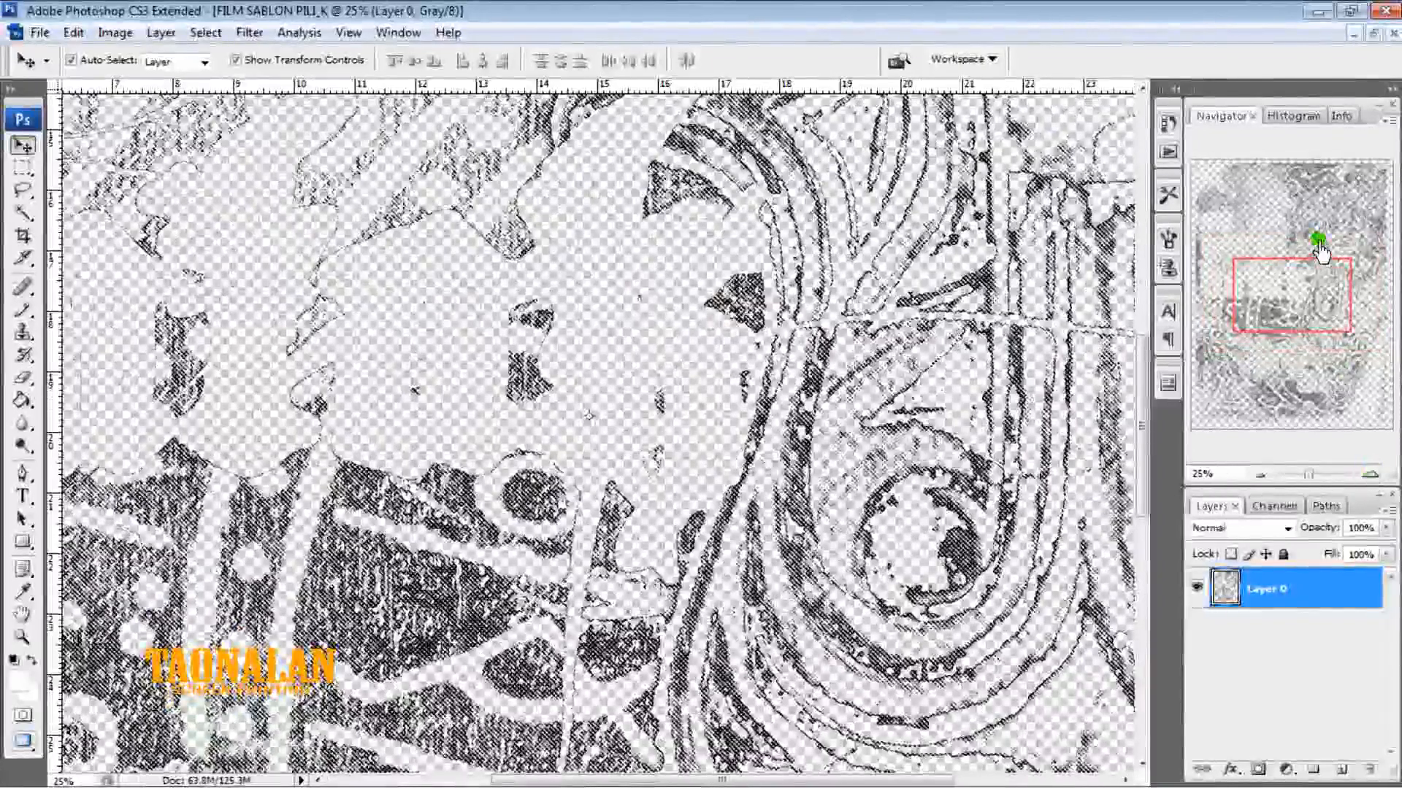
left_click(1293, 219)
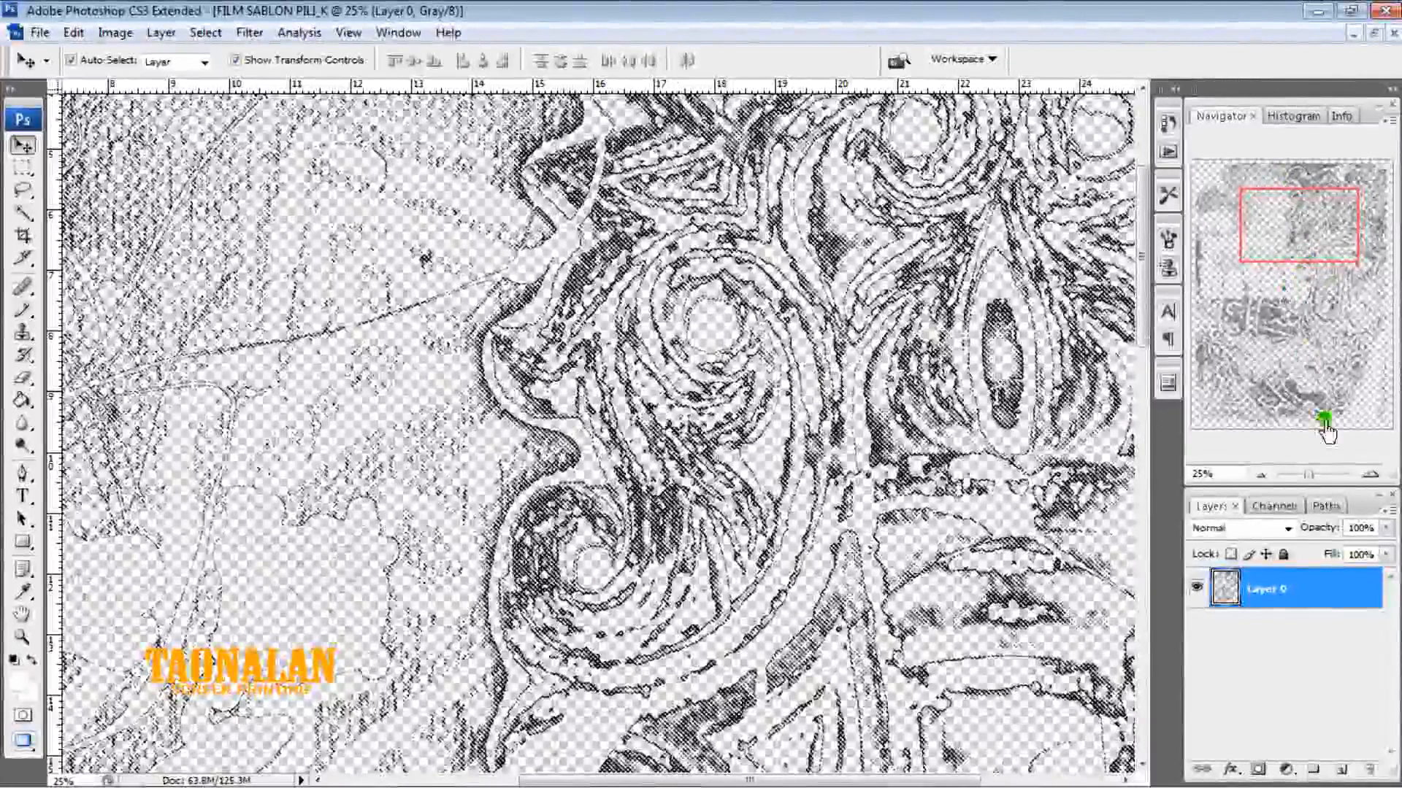
left_click(1372, 478)
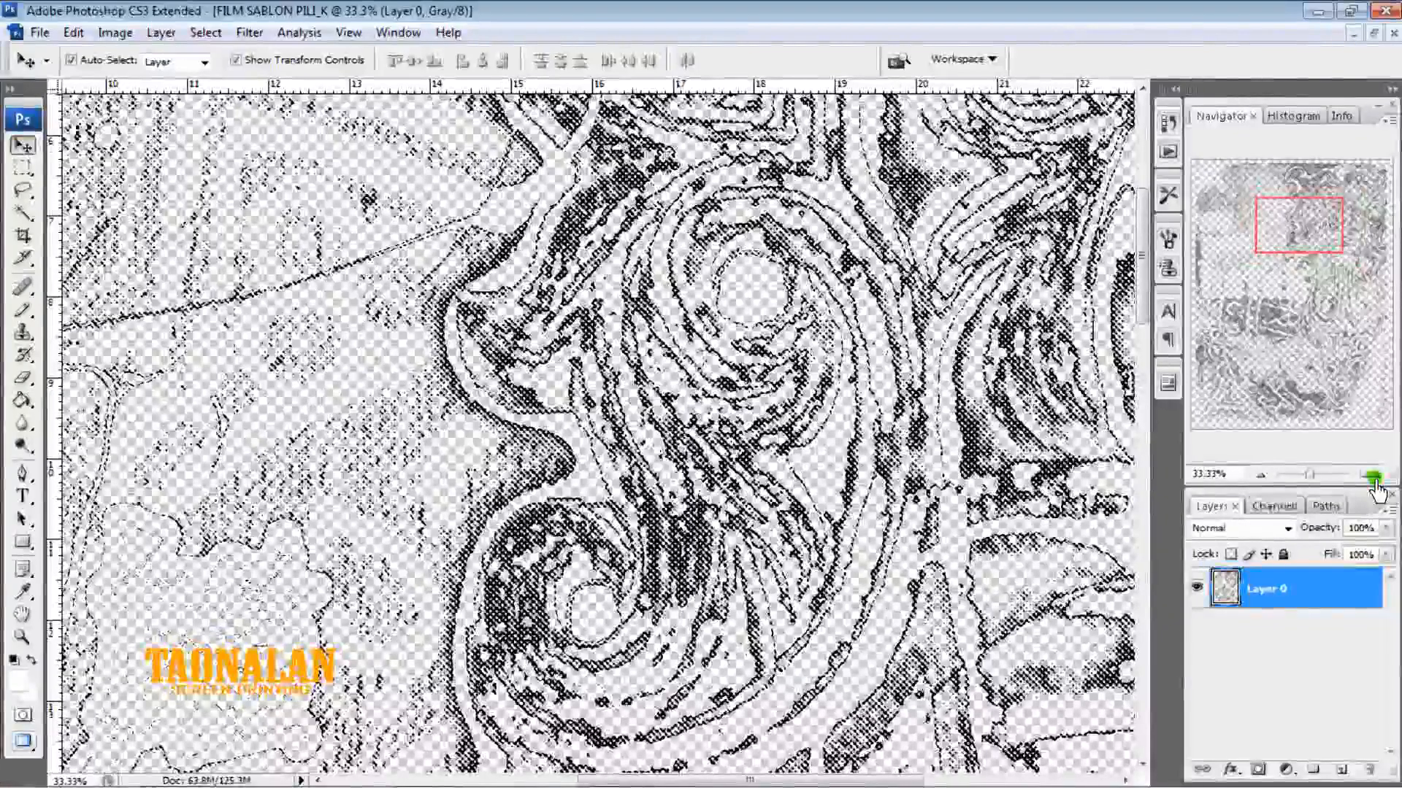
left_click(1237, 226)
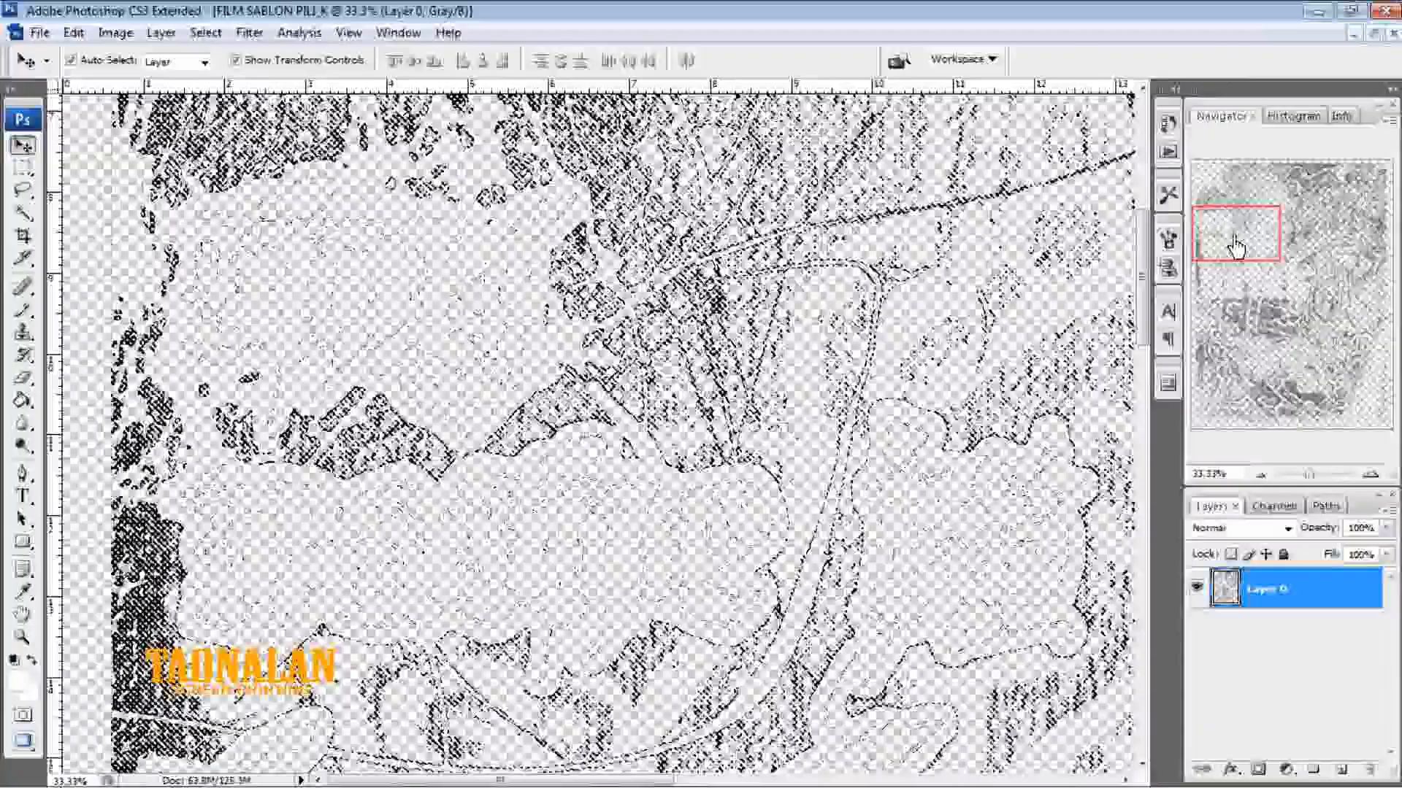
left_click(1235, 193)
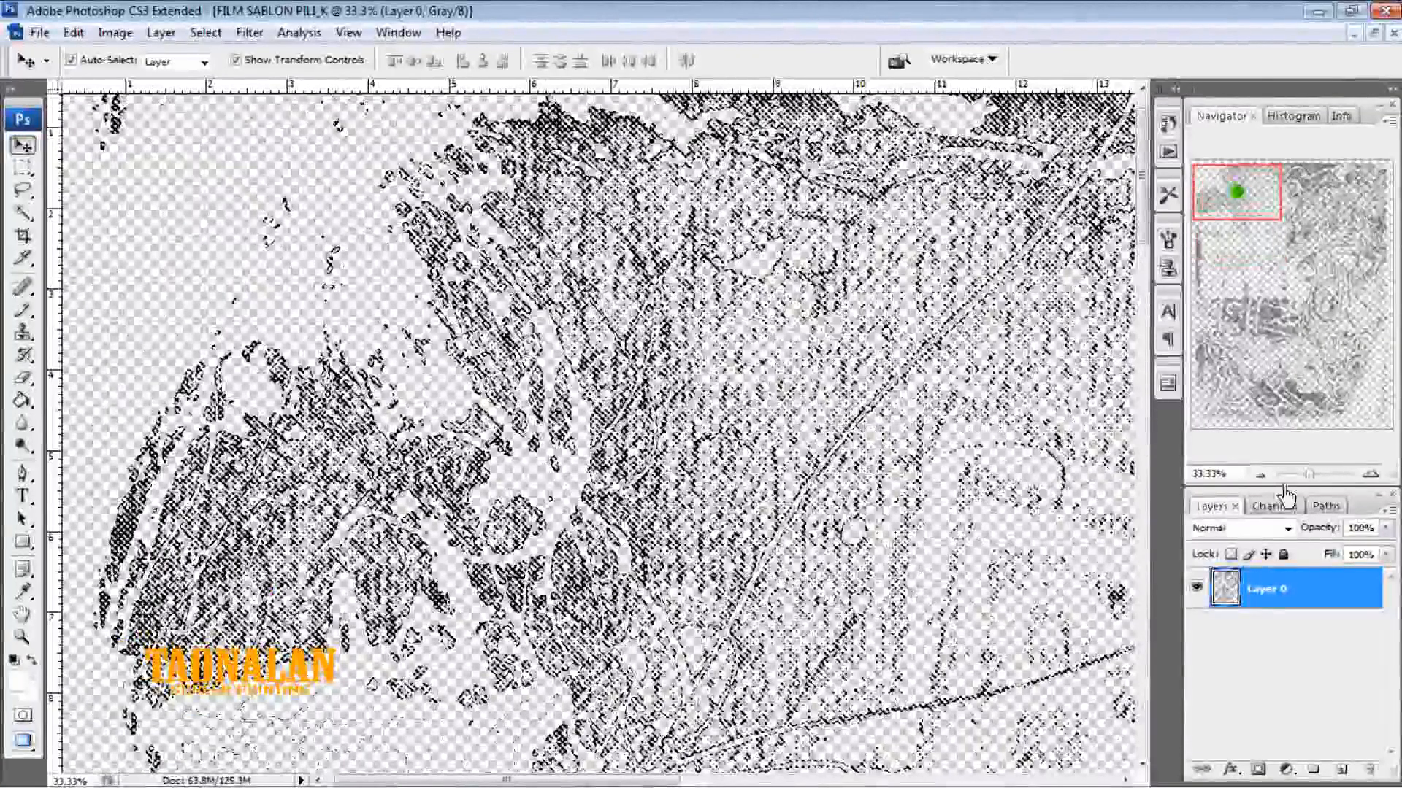
left_click(1261, 479)
left_click(1261, 478)
left_click(1262, 478)
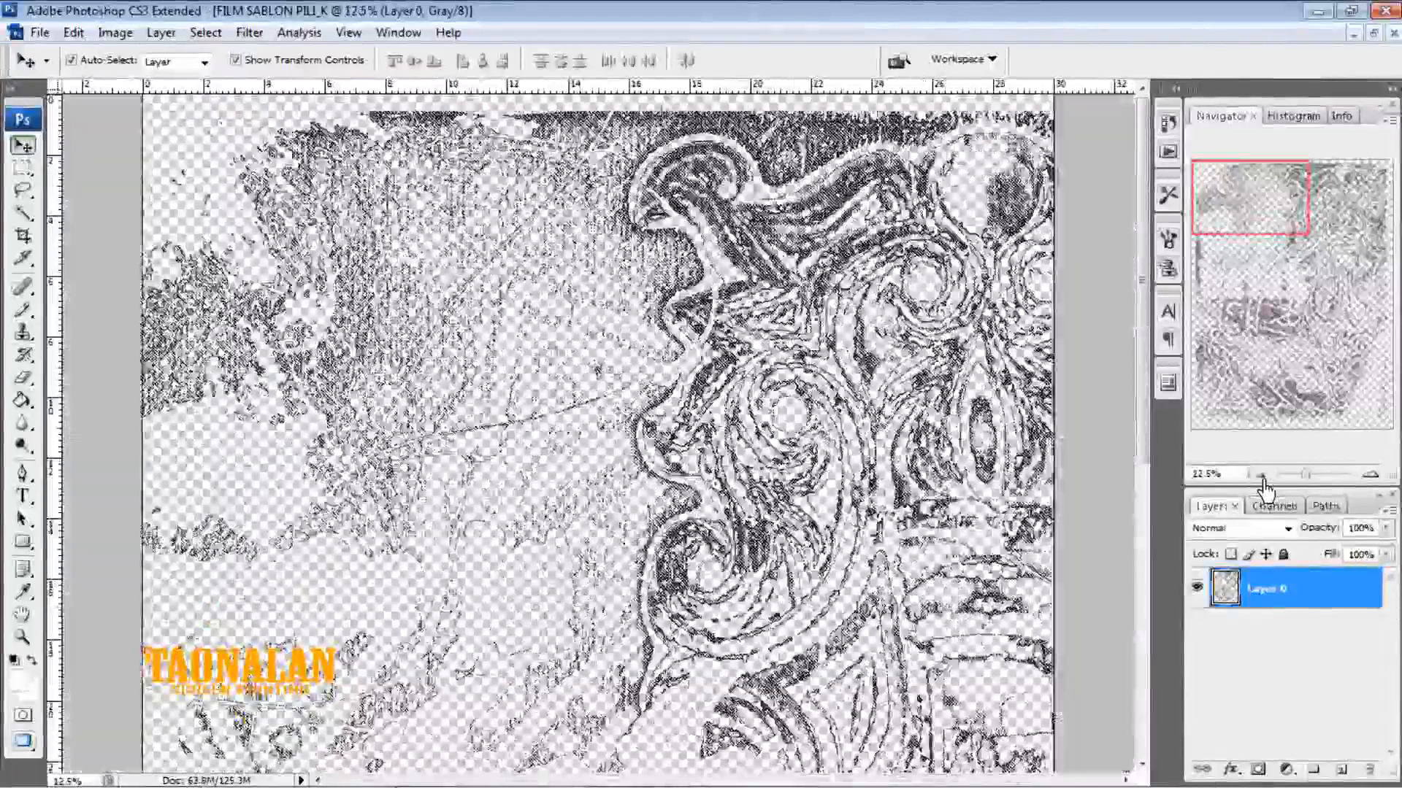
left_click(1262, 478)
left_click(1262, 478)
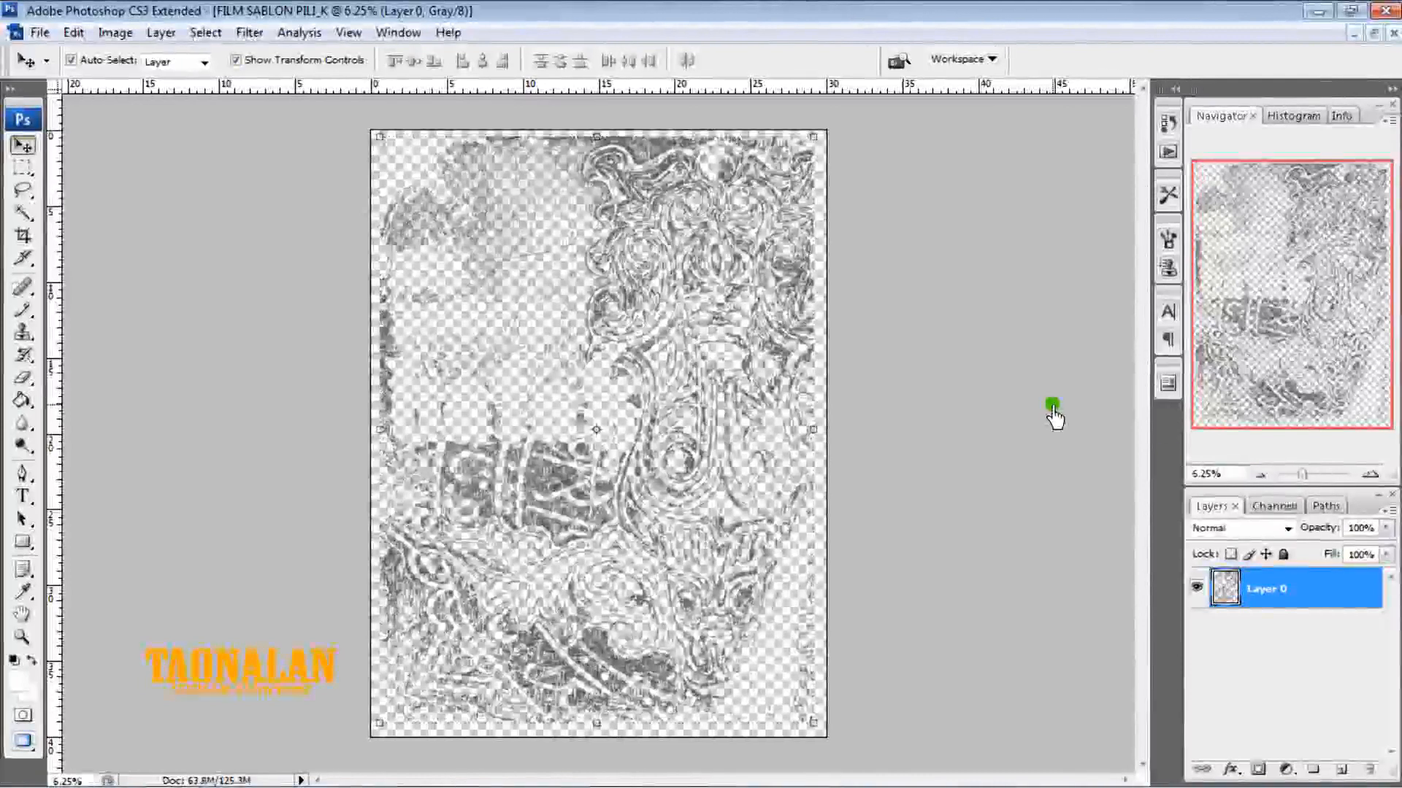
Convert the K film from Grayscale to CMYK Color mode and check its colour channels
left_click(1055, 416)
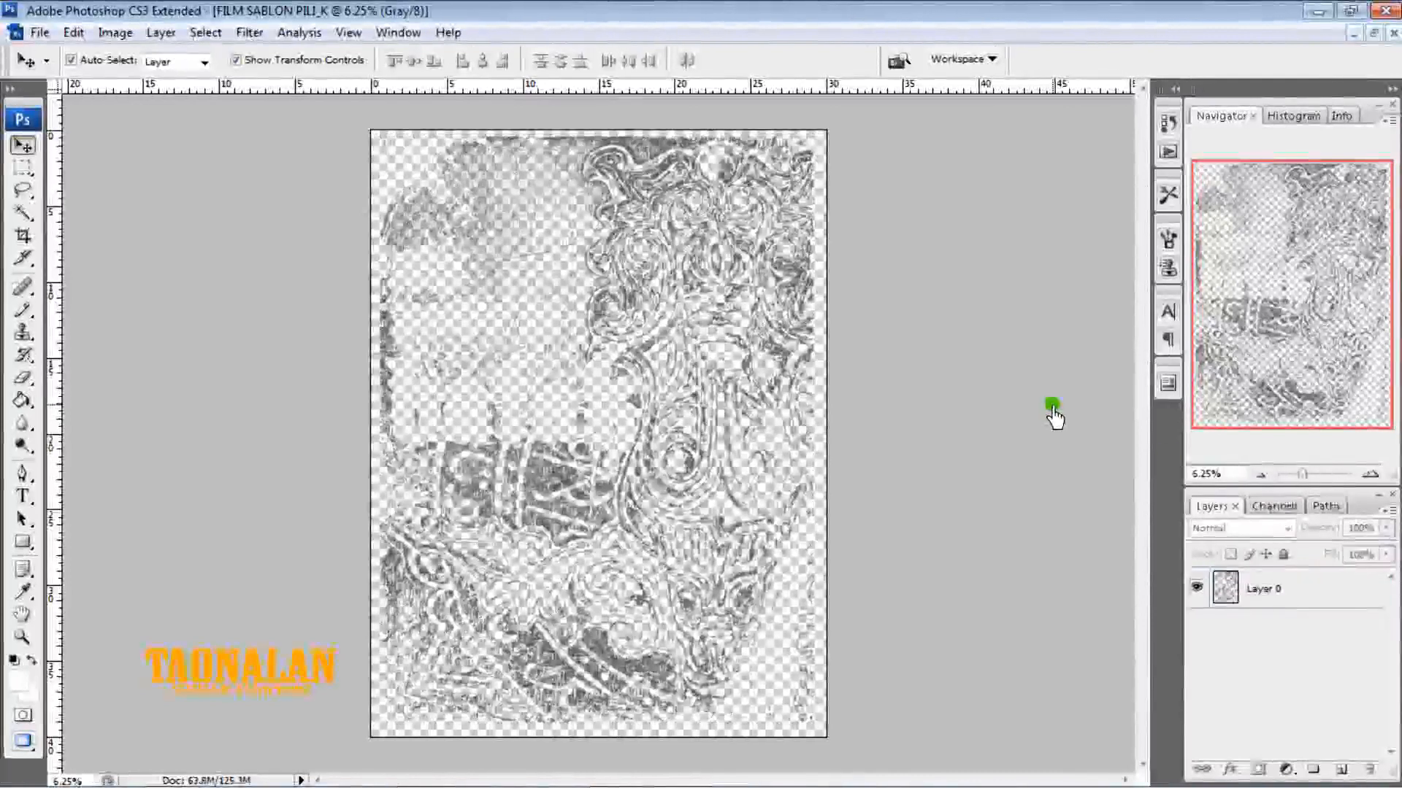
left_click(628, 356)
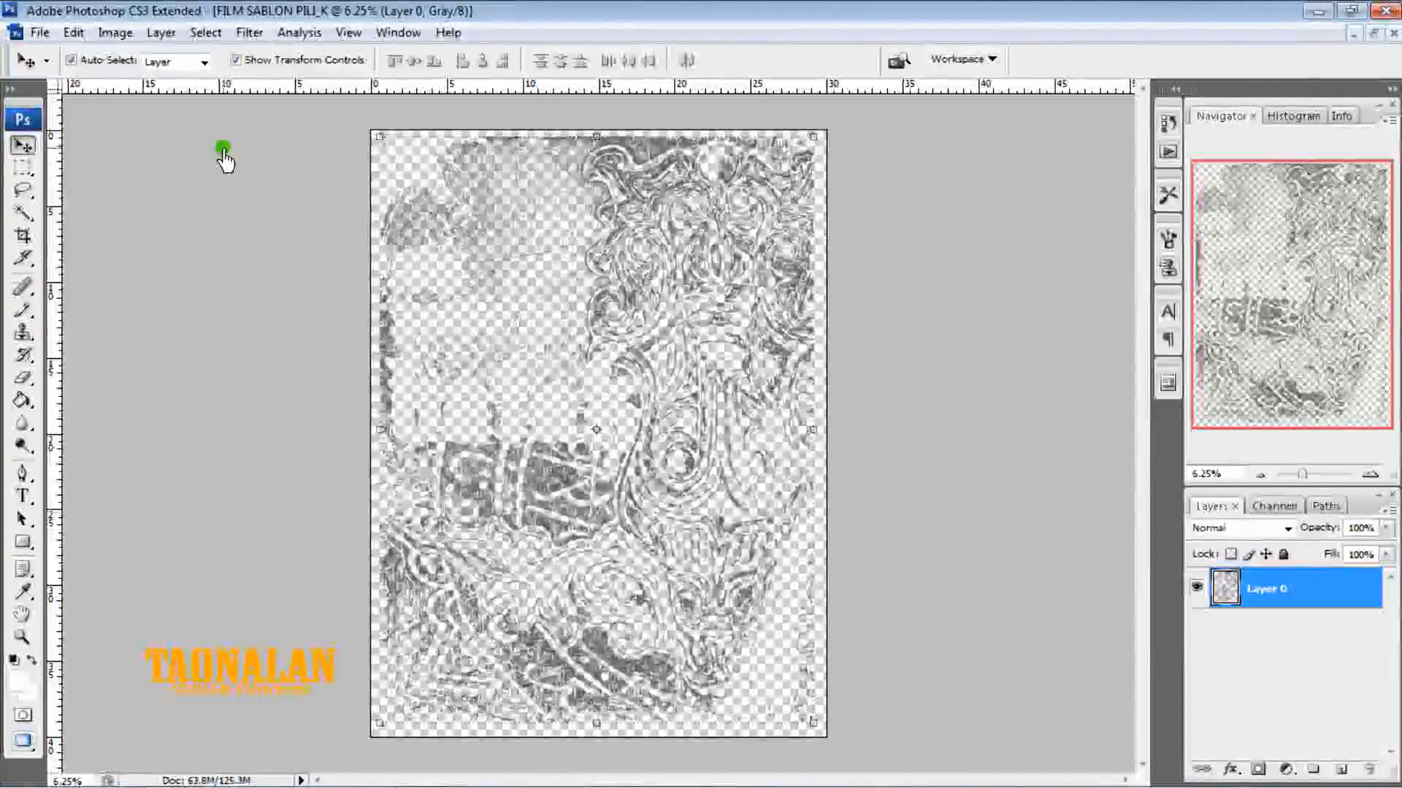
left_click(117, 34)
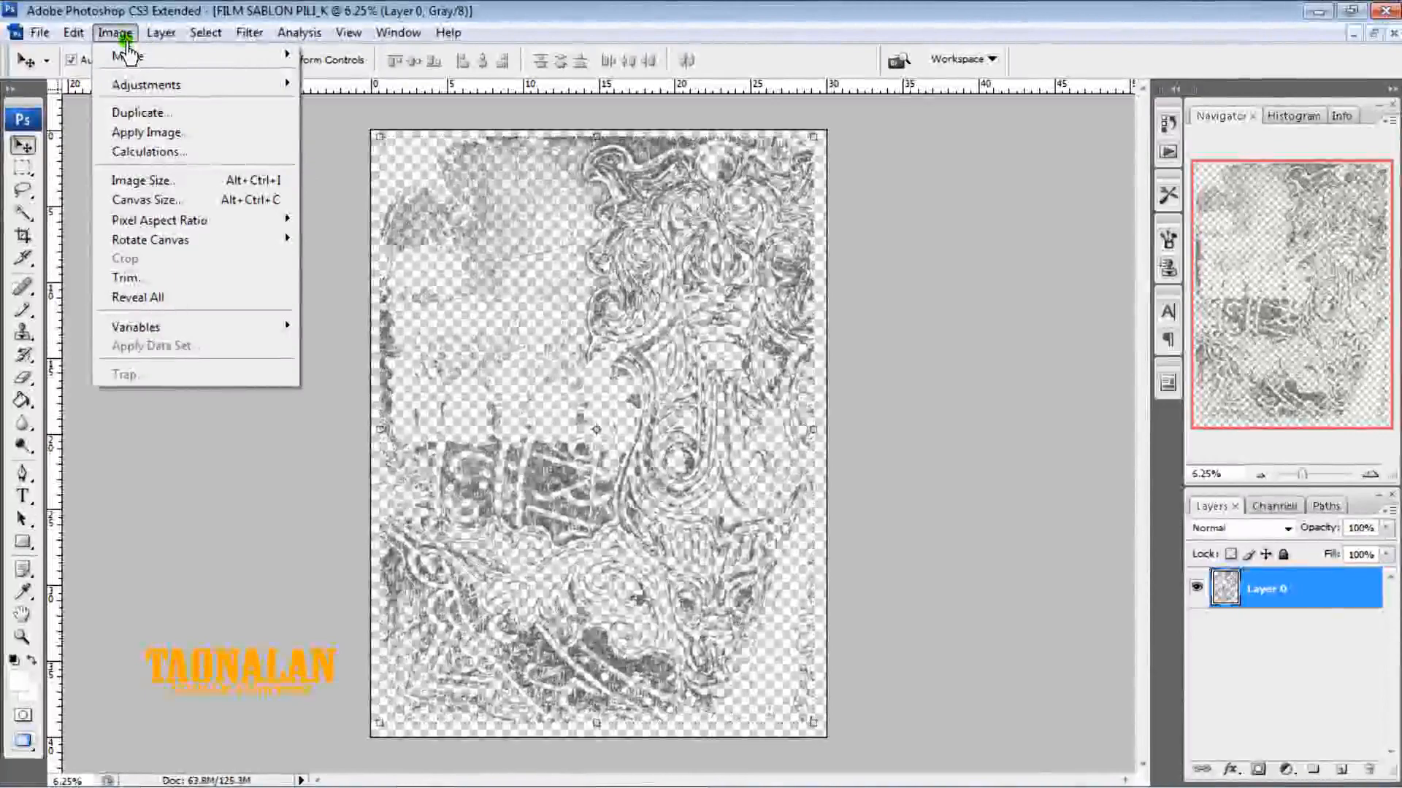
mouse_move(132, 56)
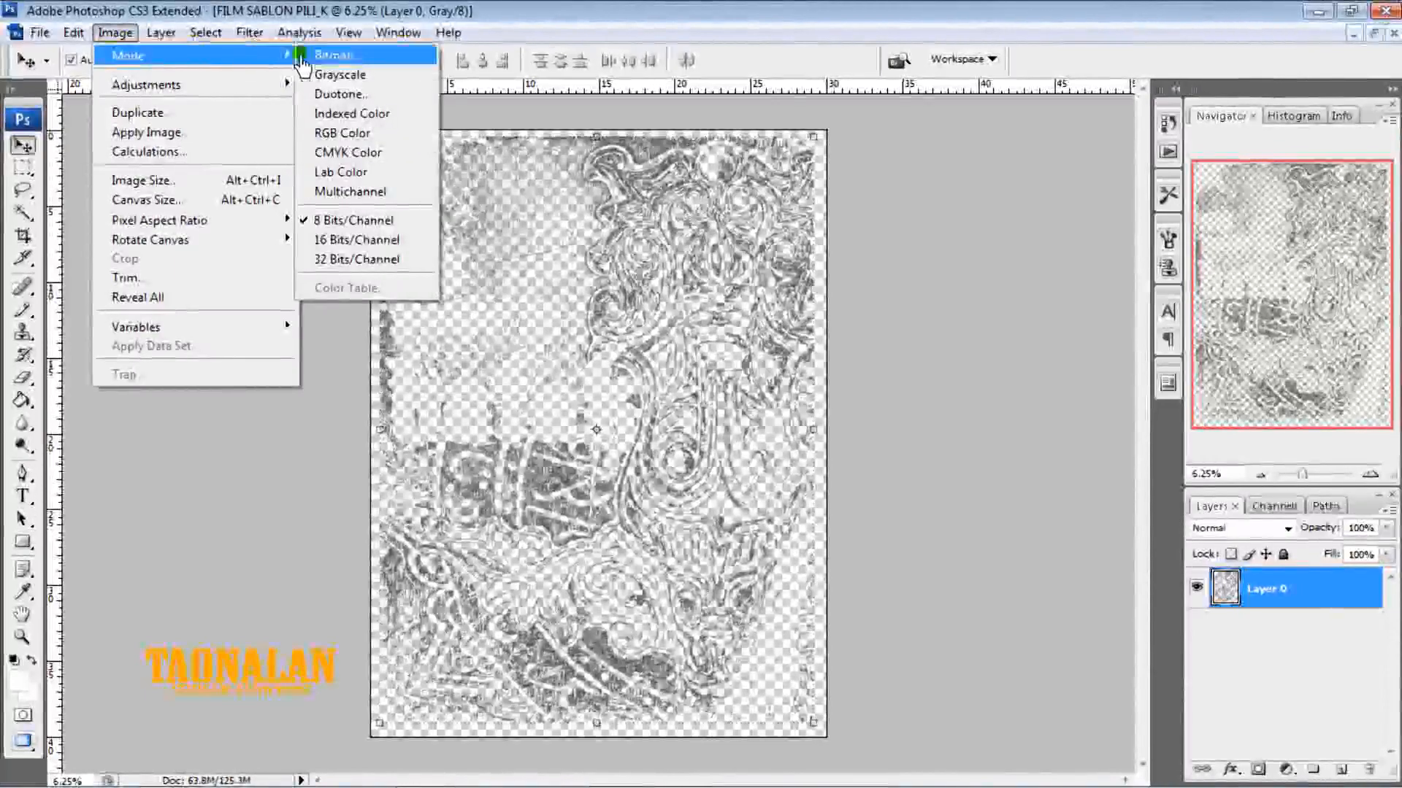
left_click(391, 152)
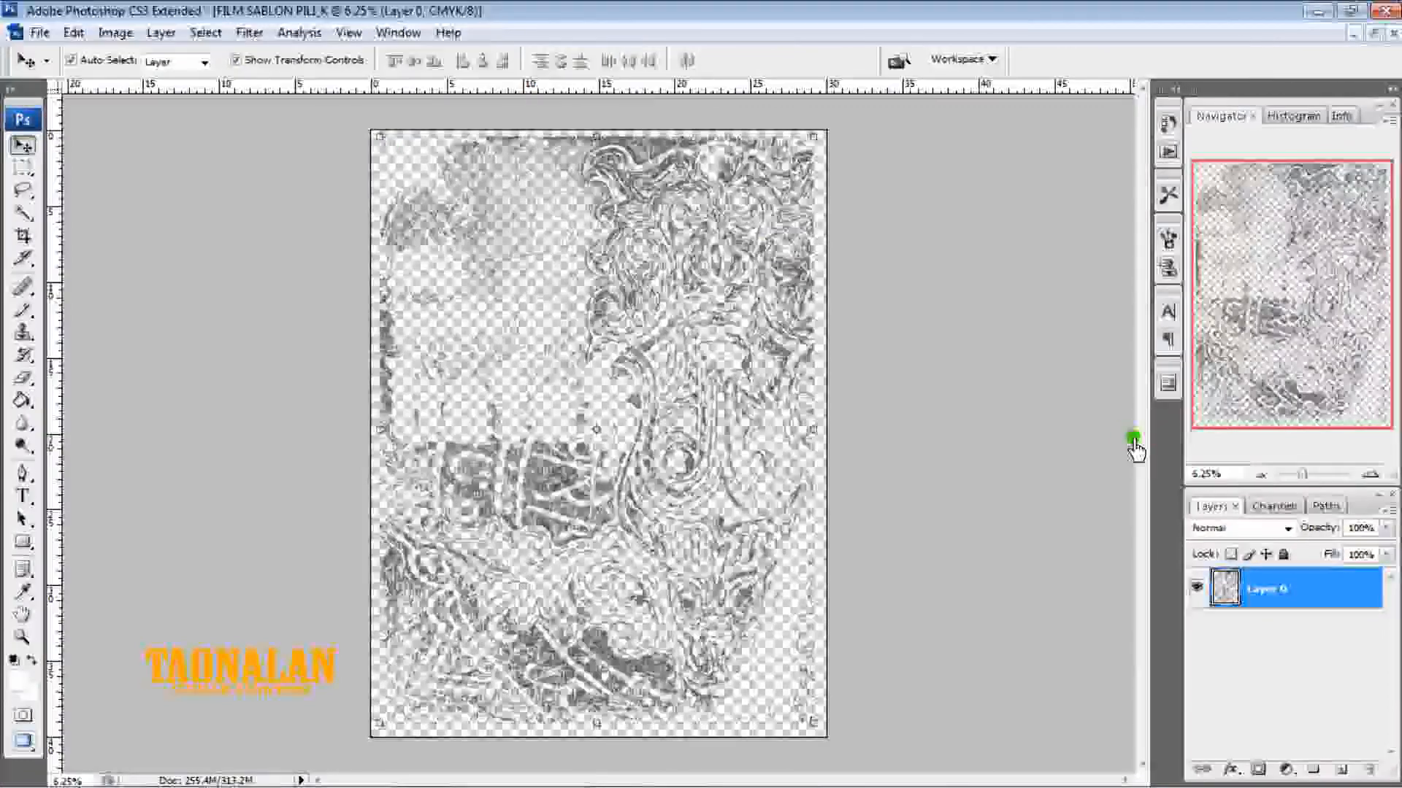
left_click(1294, 507)
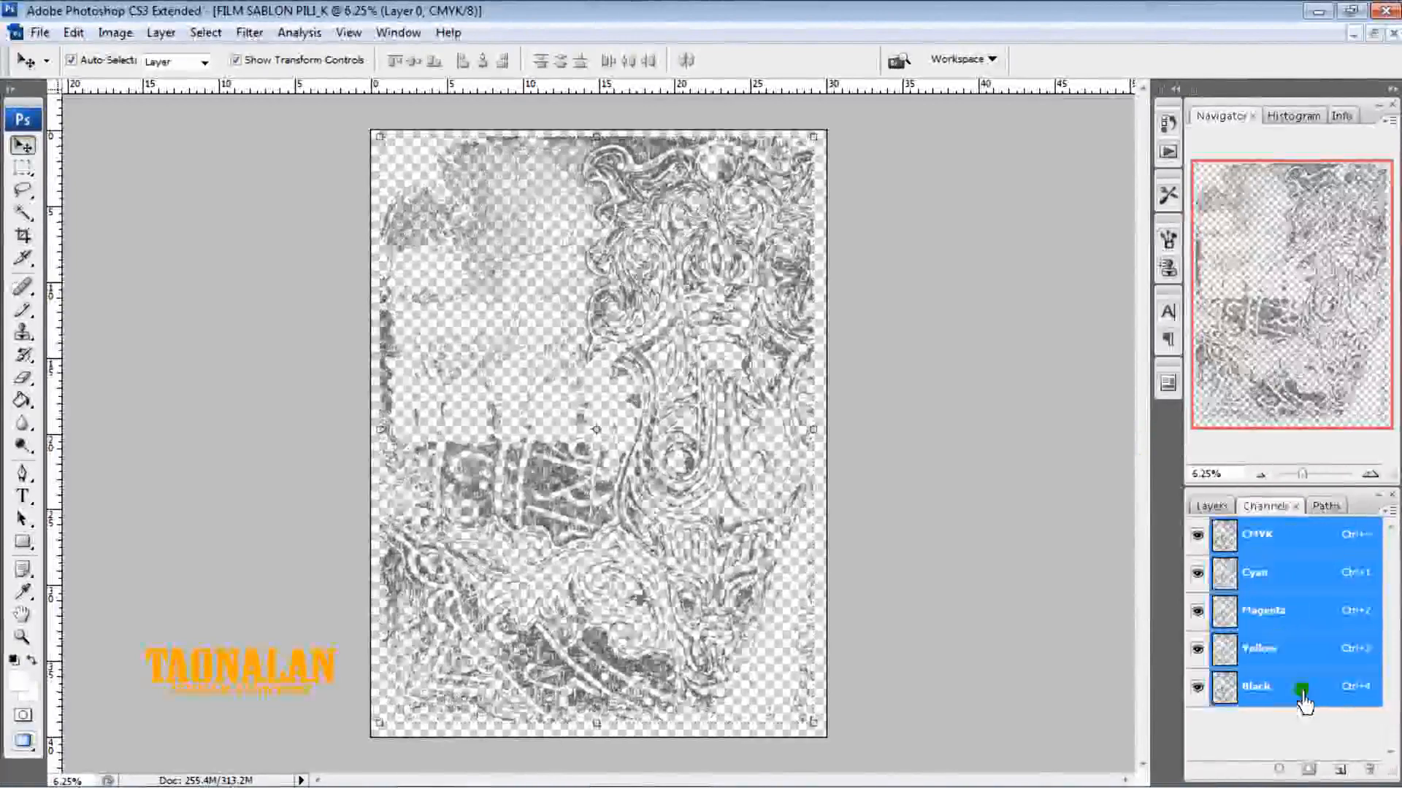
left_click(1215, 507)
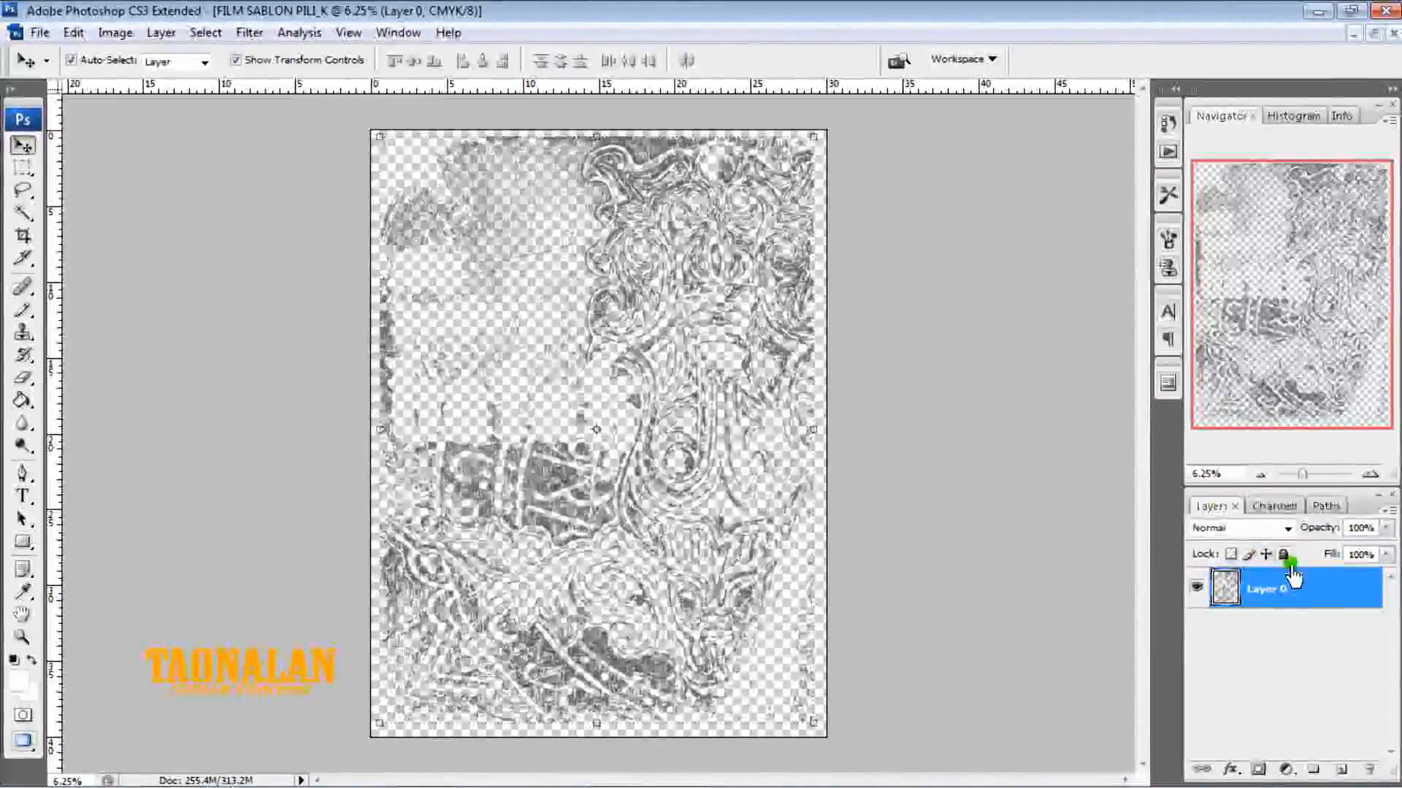
Add a Color Overlay effect to the K film's layer using PANTONE Process Black C from the PANTONE solid coated library
double_click(1327, 603)
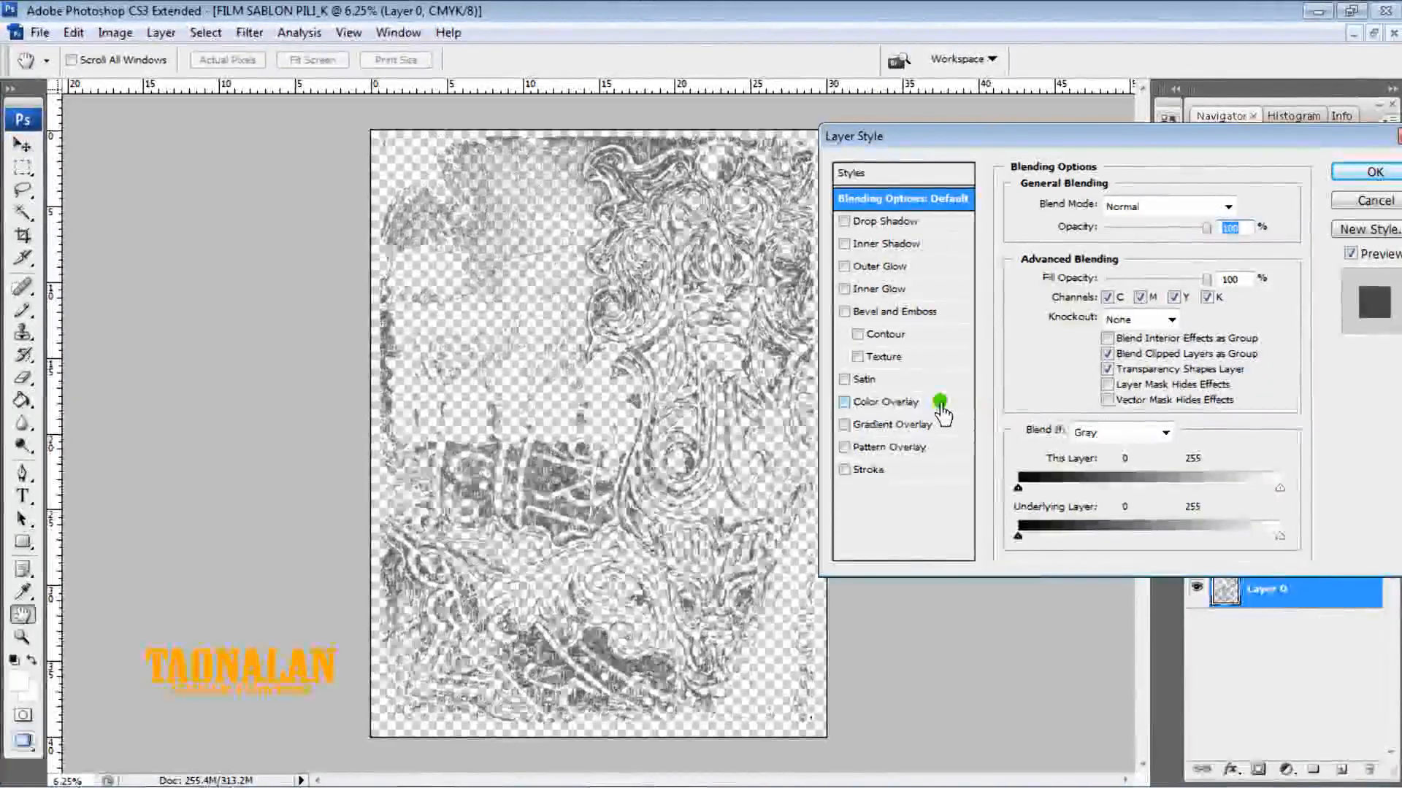
left_click(857, 409)
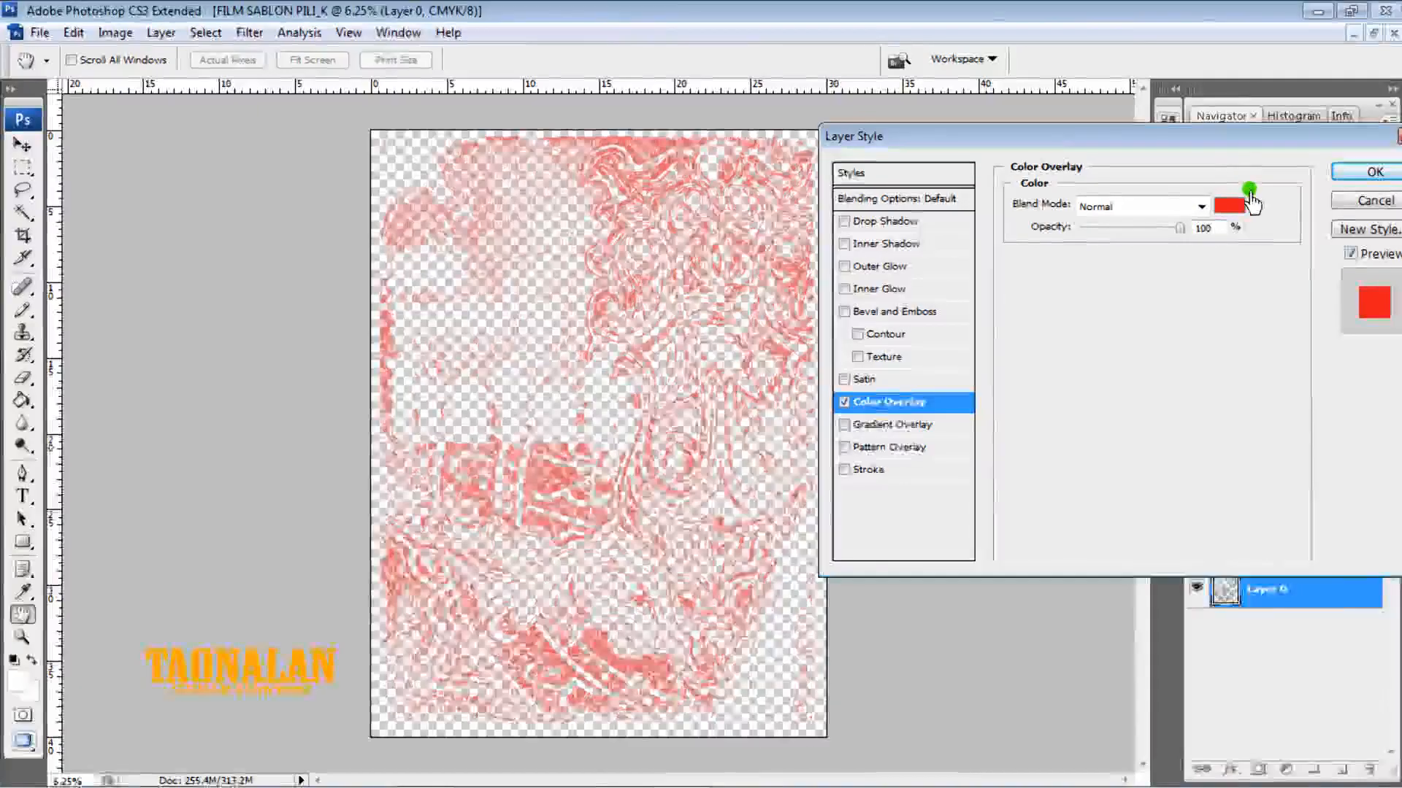
left_click(1220, 210)
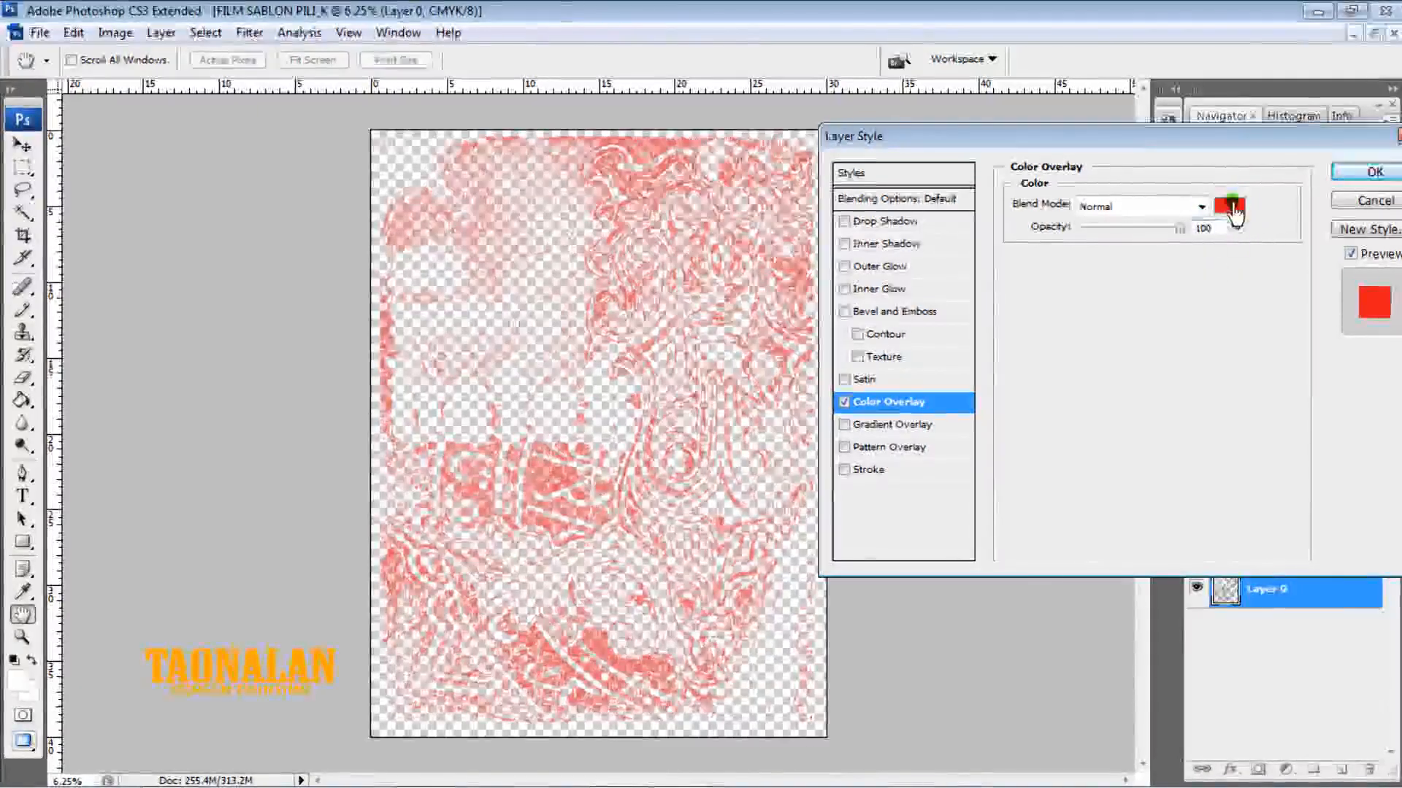
left_click(1231, 210)
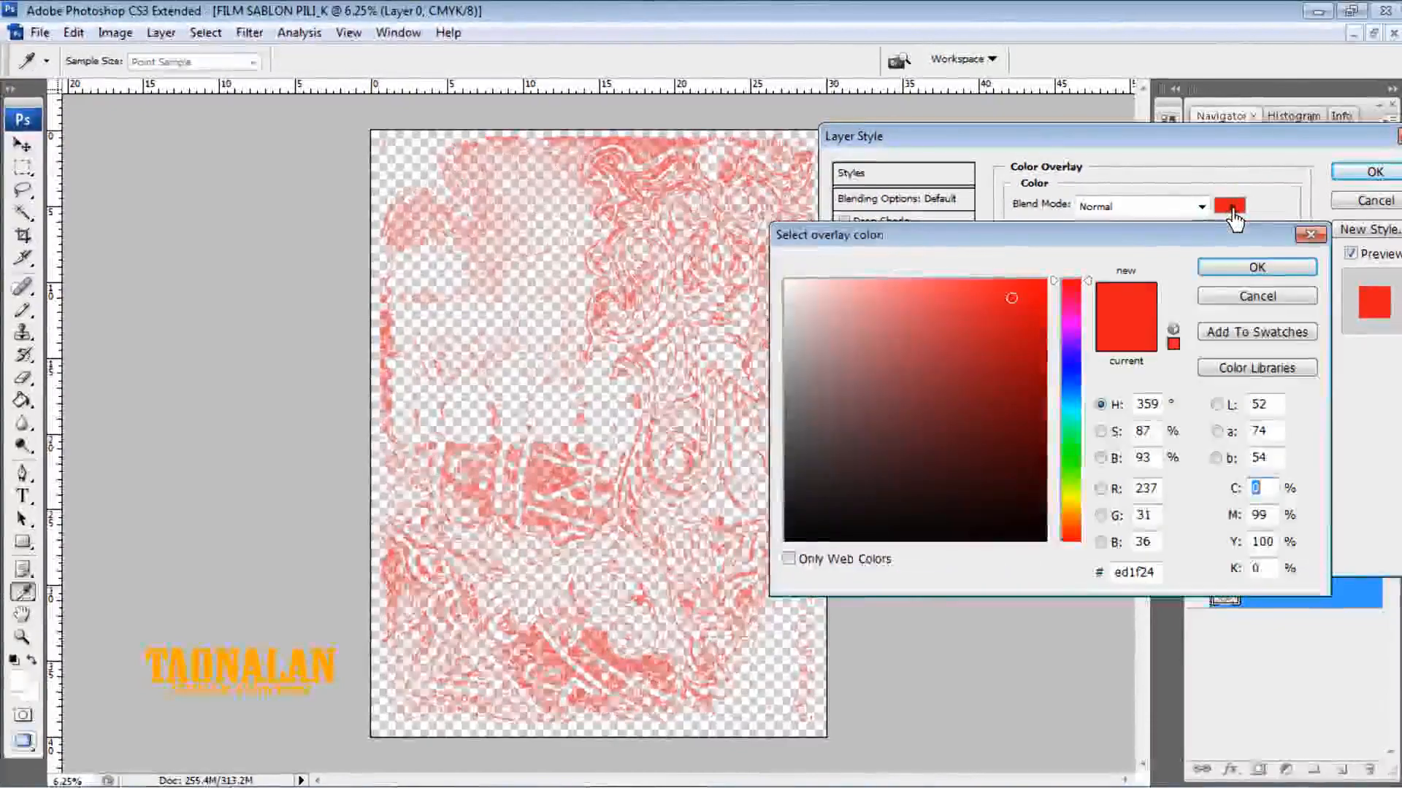
left_click(1047, 234)
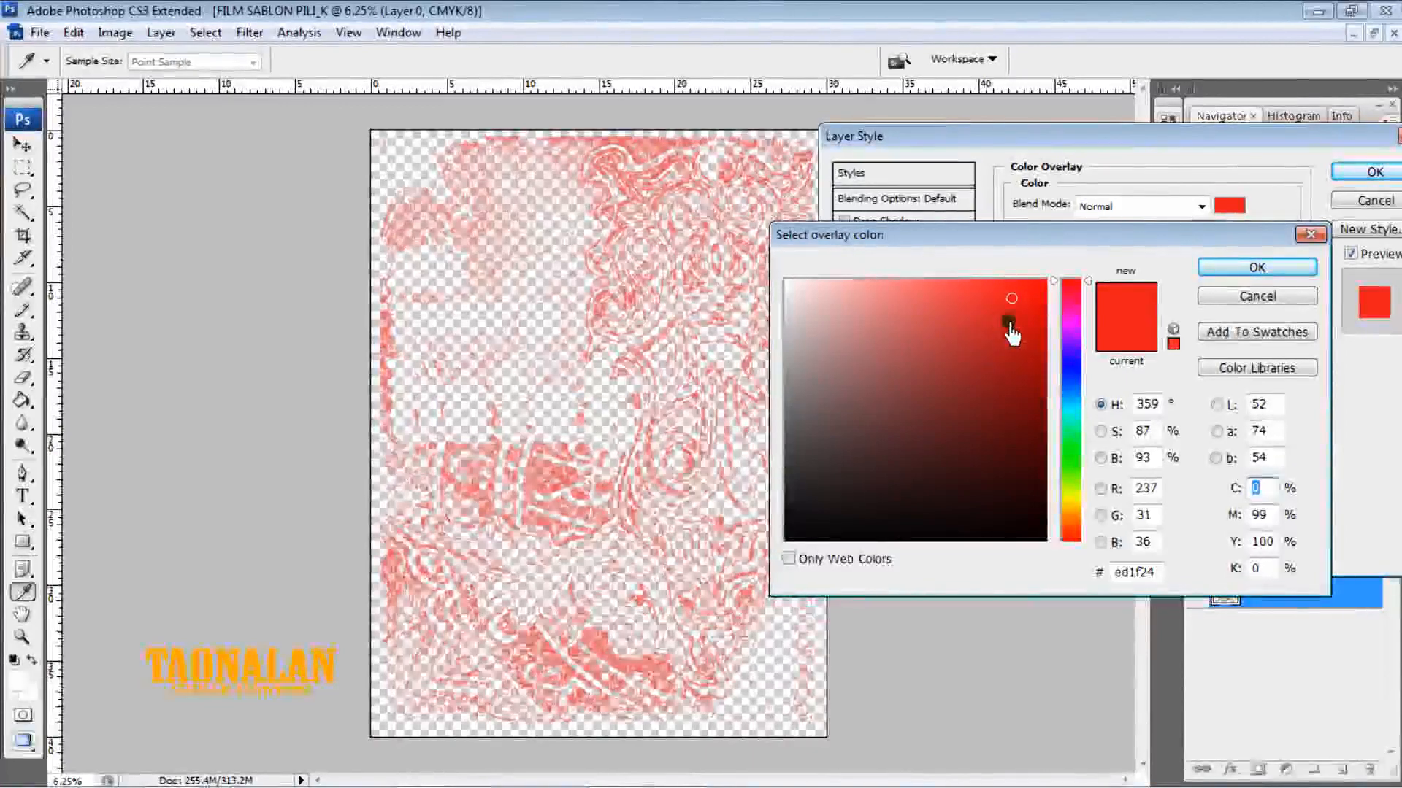
left_click(1056, 342)
left_click(1024, 338)
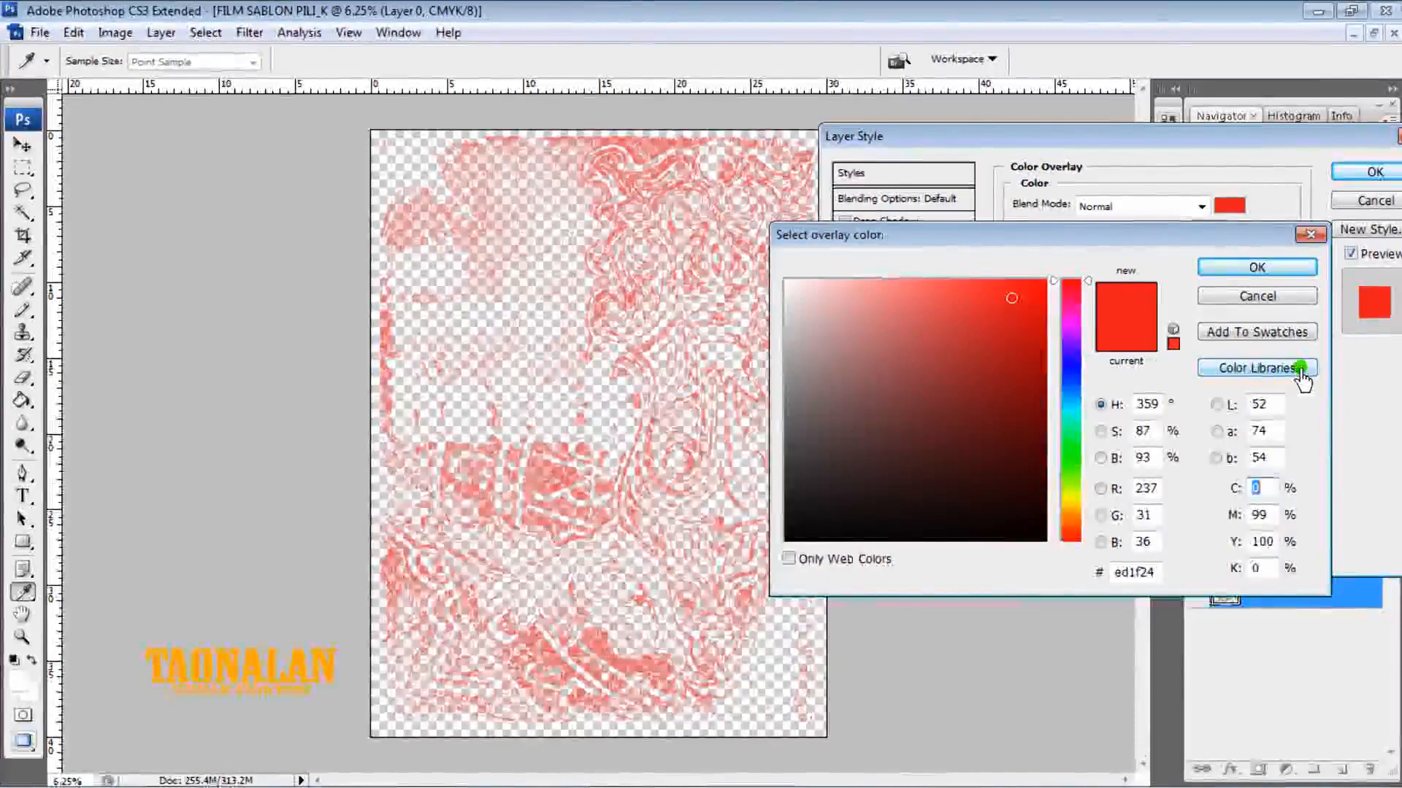
left_click(1247, 371)
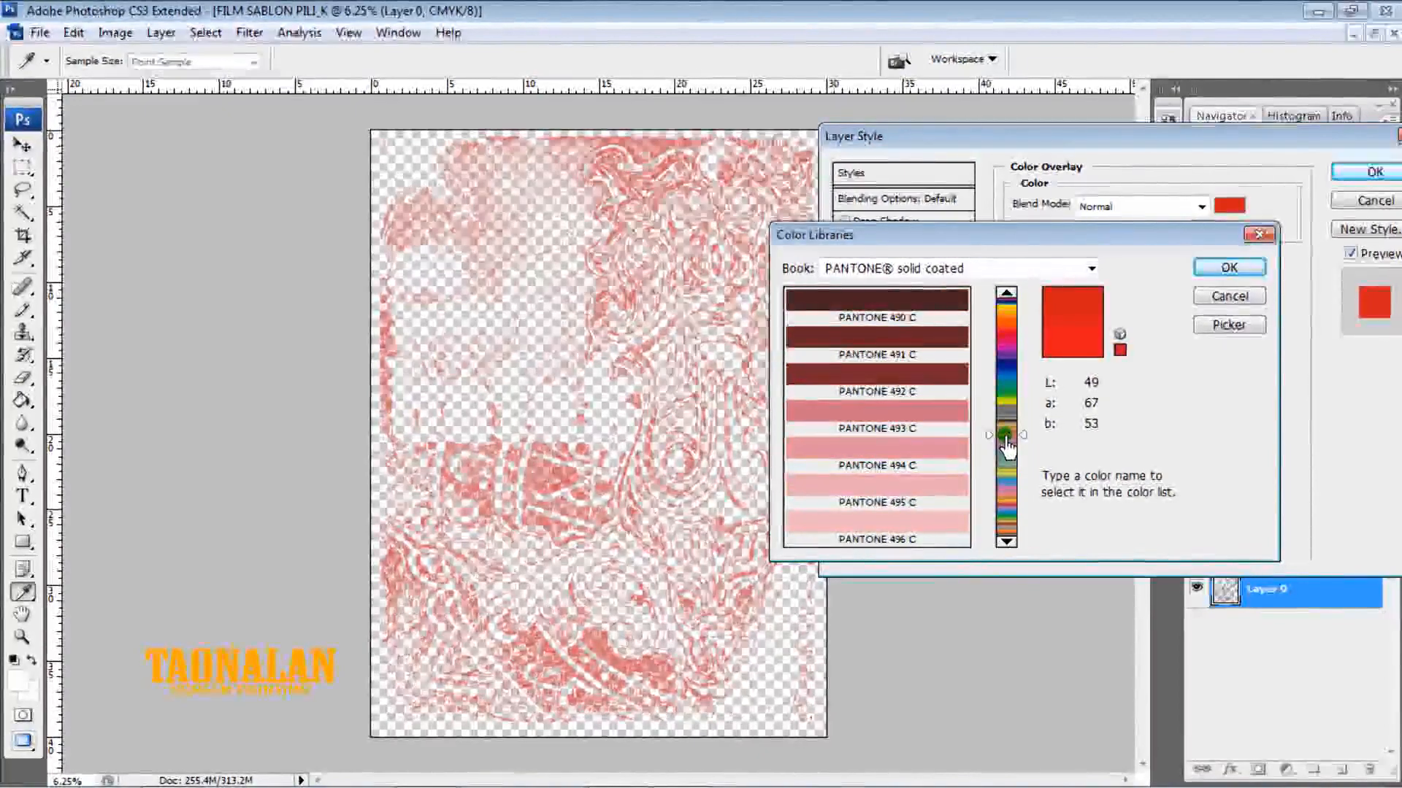
left_click_drag(1007, 447, 1012, 310)
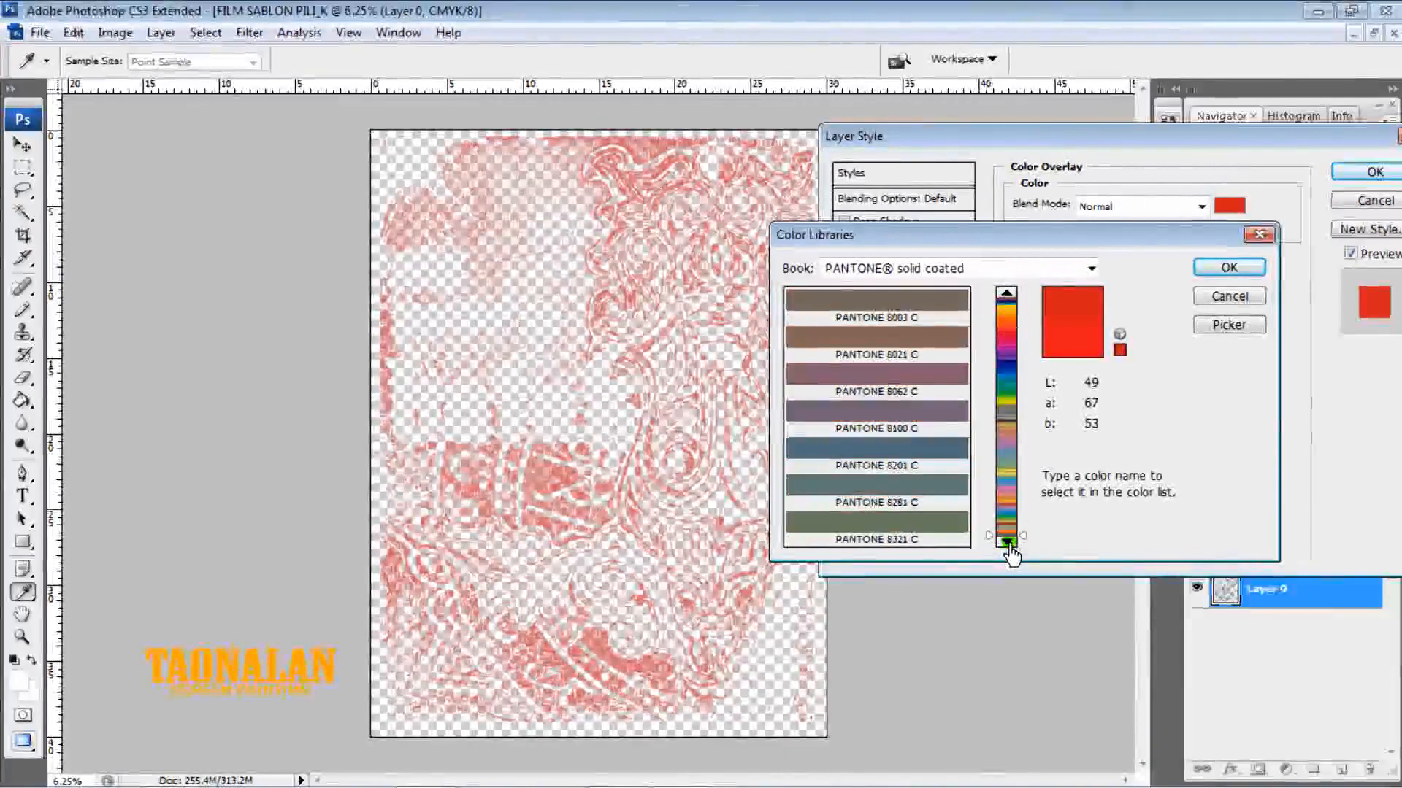
left_click(1006, 537)
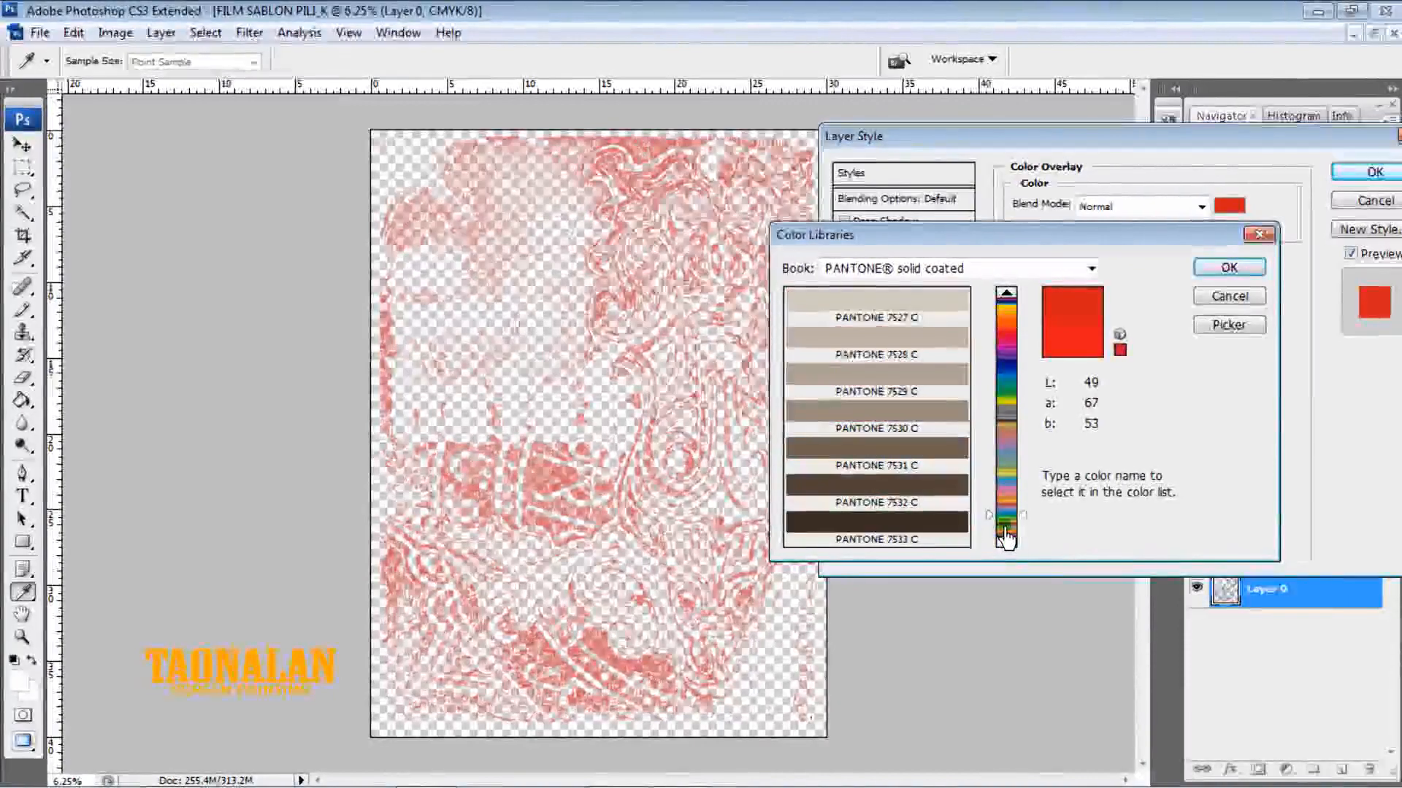
left_click_drag(1005, 536, 1006, 304)
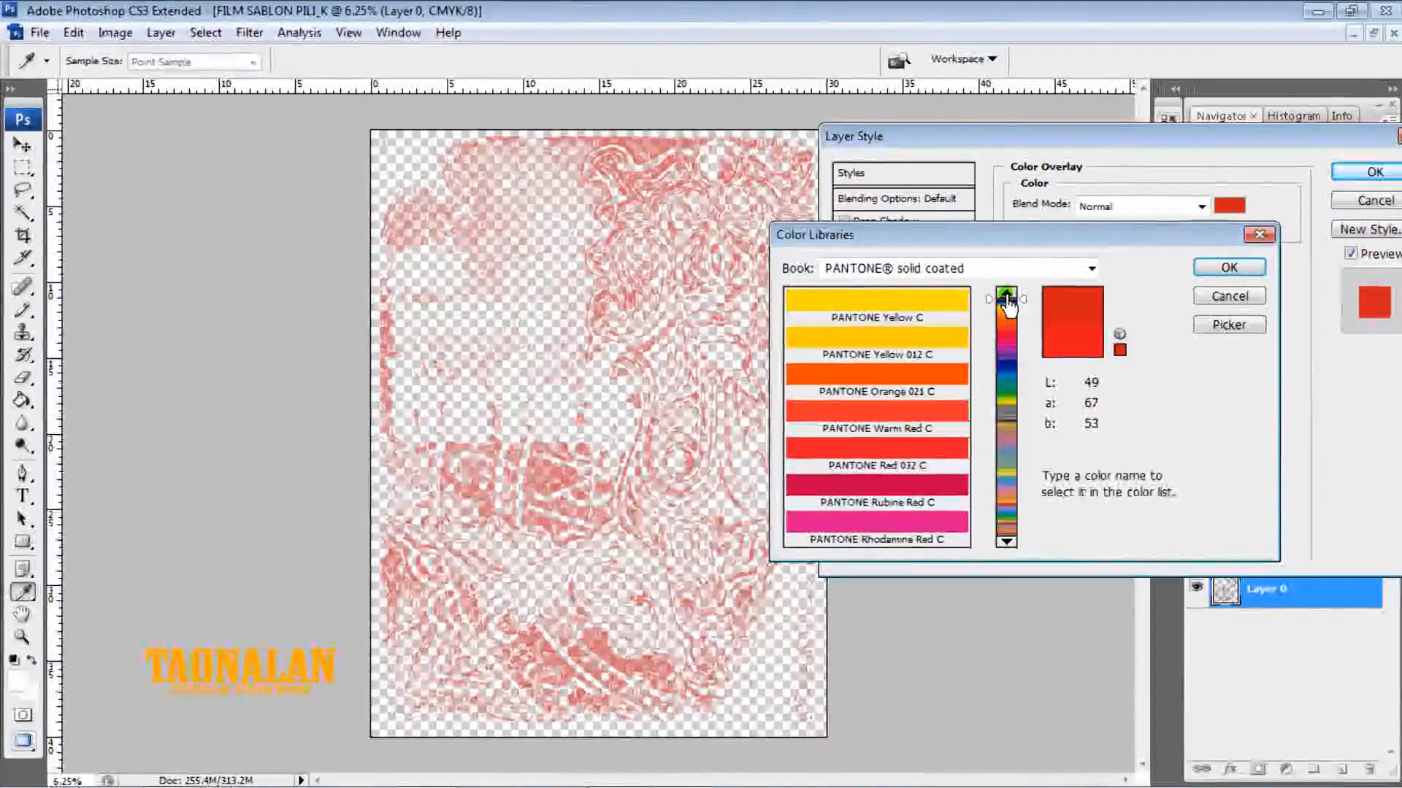
left_click(1006, 542)
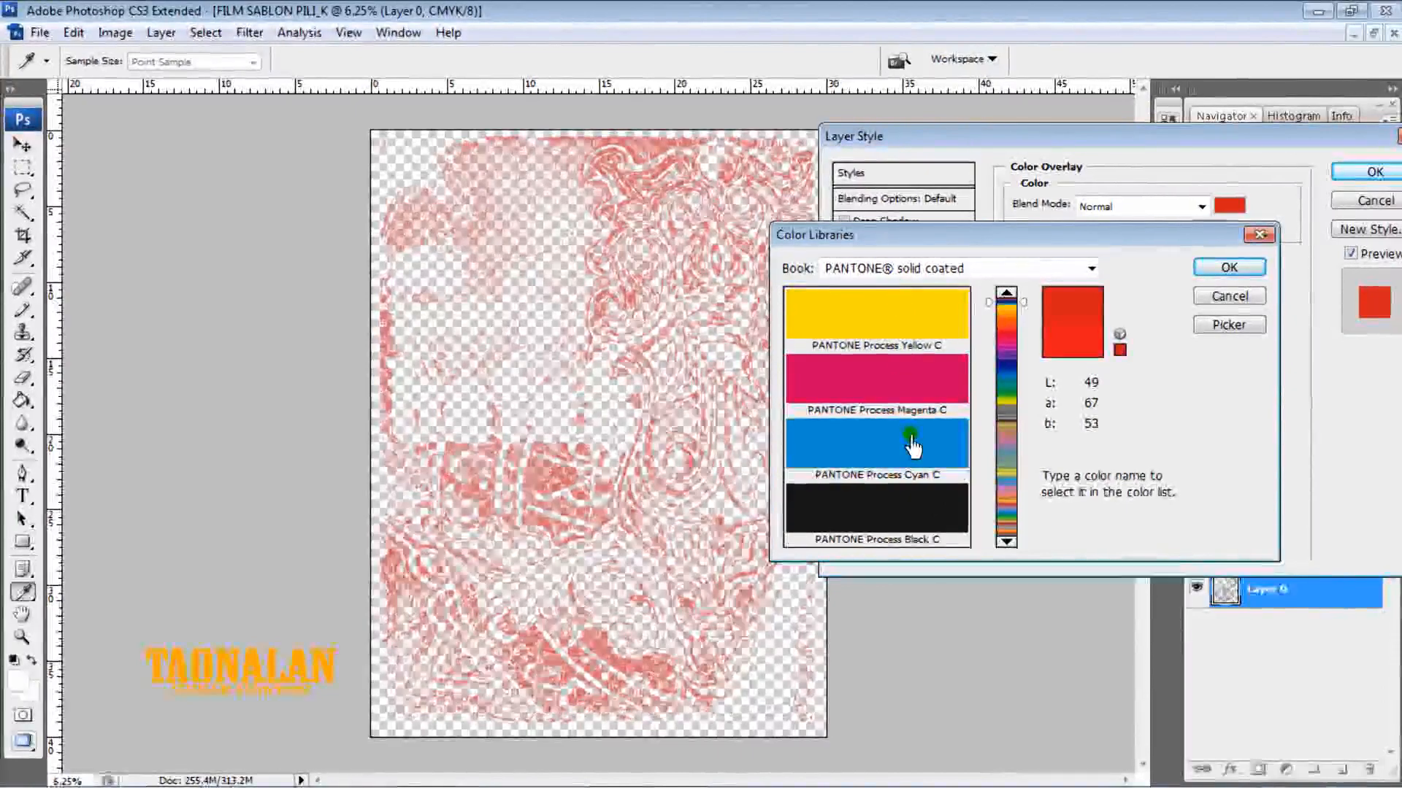
left_click(913, 539)
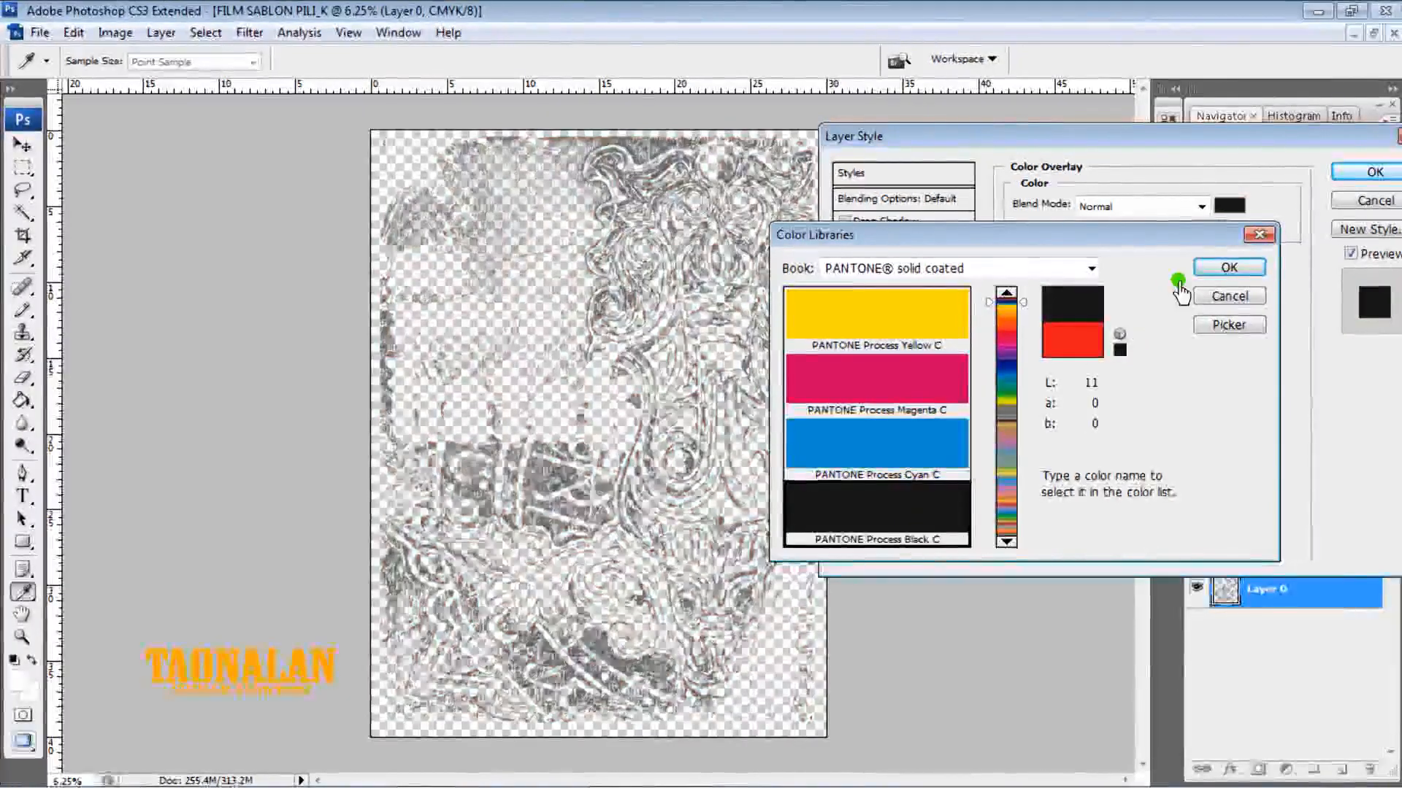
left_click(1229, 268)
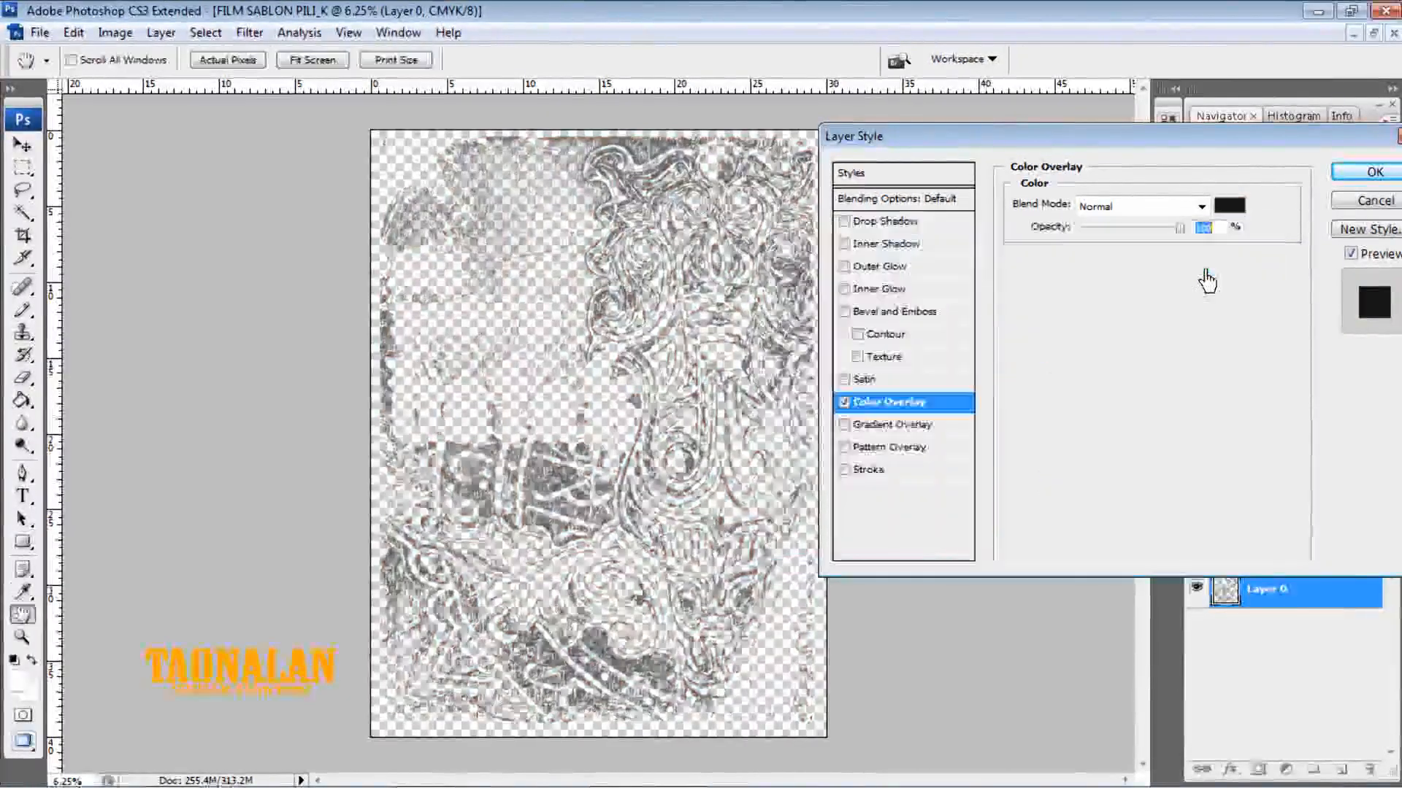
left_click(1349, 184)
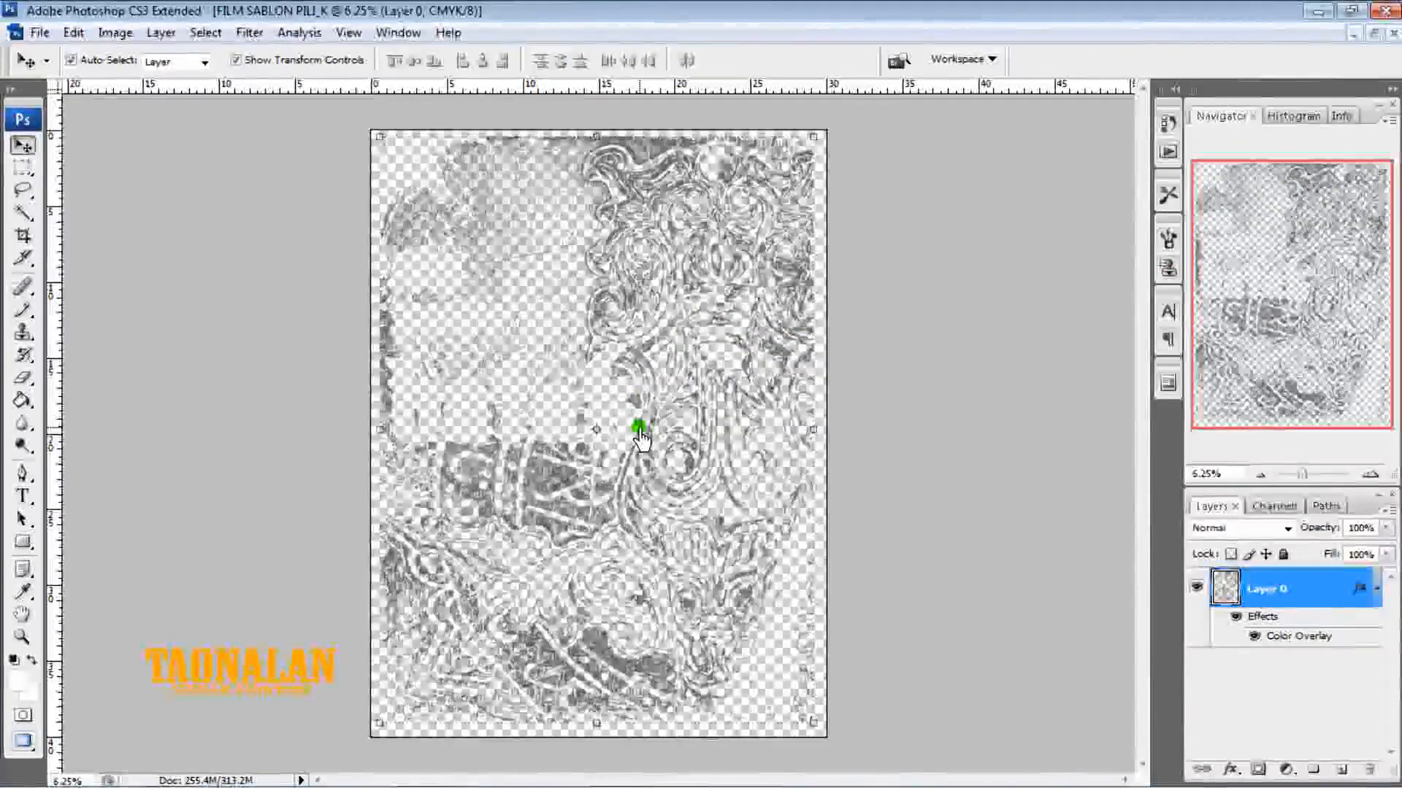
Deselect the K film's layer and switch to the FILM SABLON PILI_Y document
left_click(148, 204)
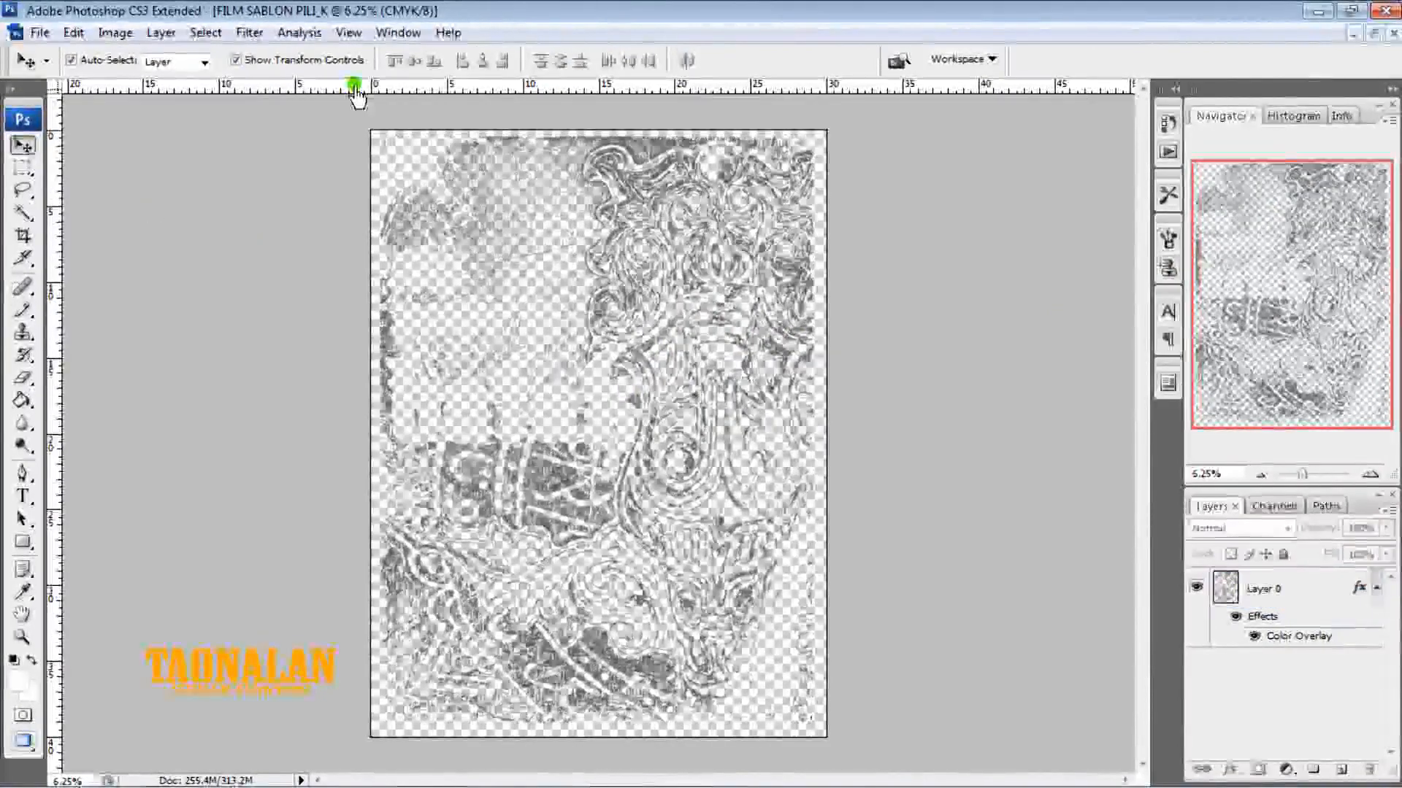
left_click(394, 37)
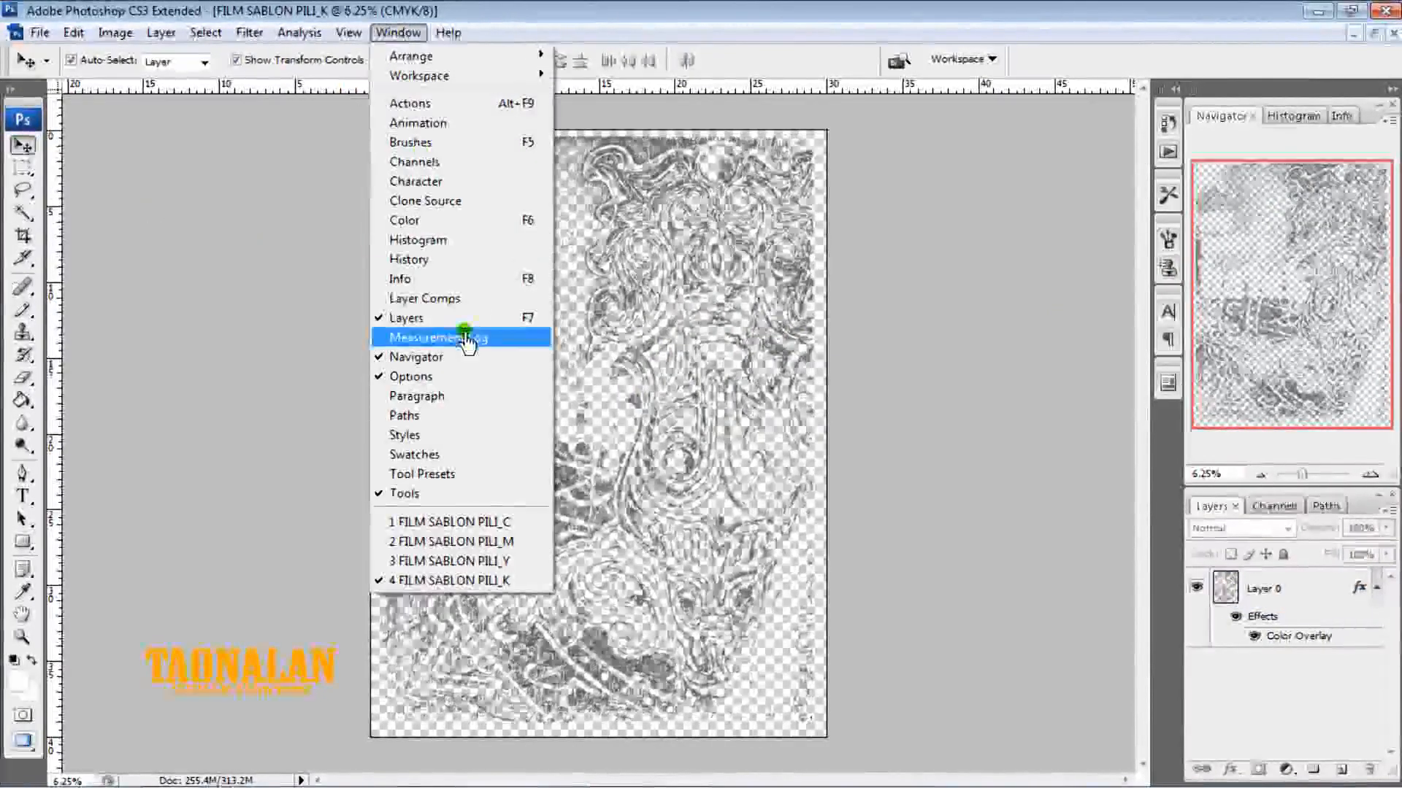
left_click(531, 562)
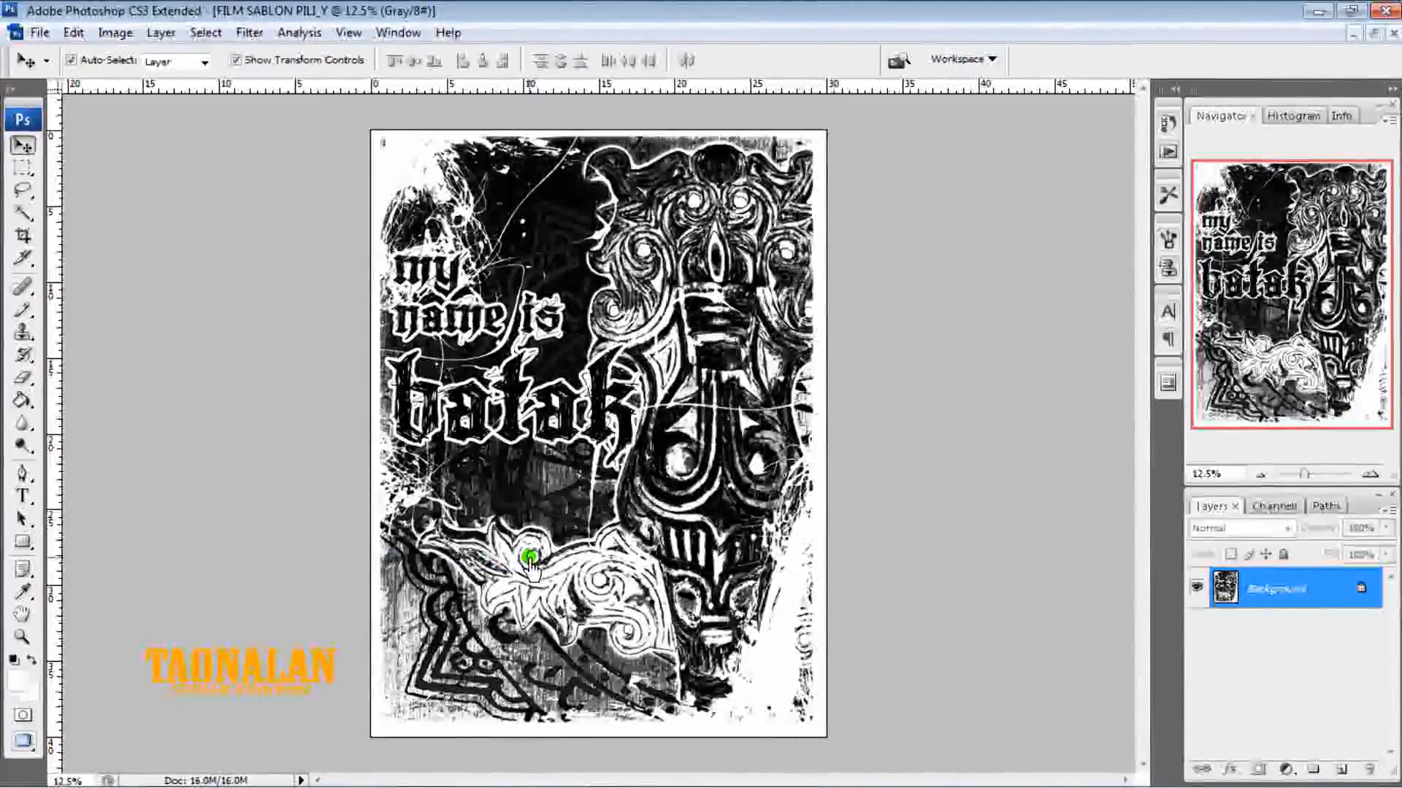
Examine the Y film's continuous grayscale tones up close in several areas at up to 33.33% magnification
left_click(1373, 476)
left_click(1373, 475)
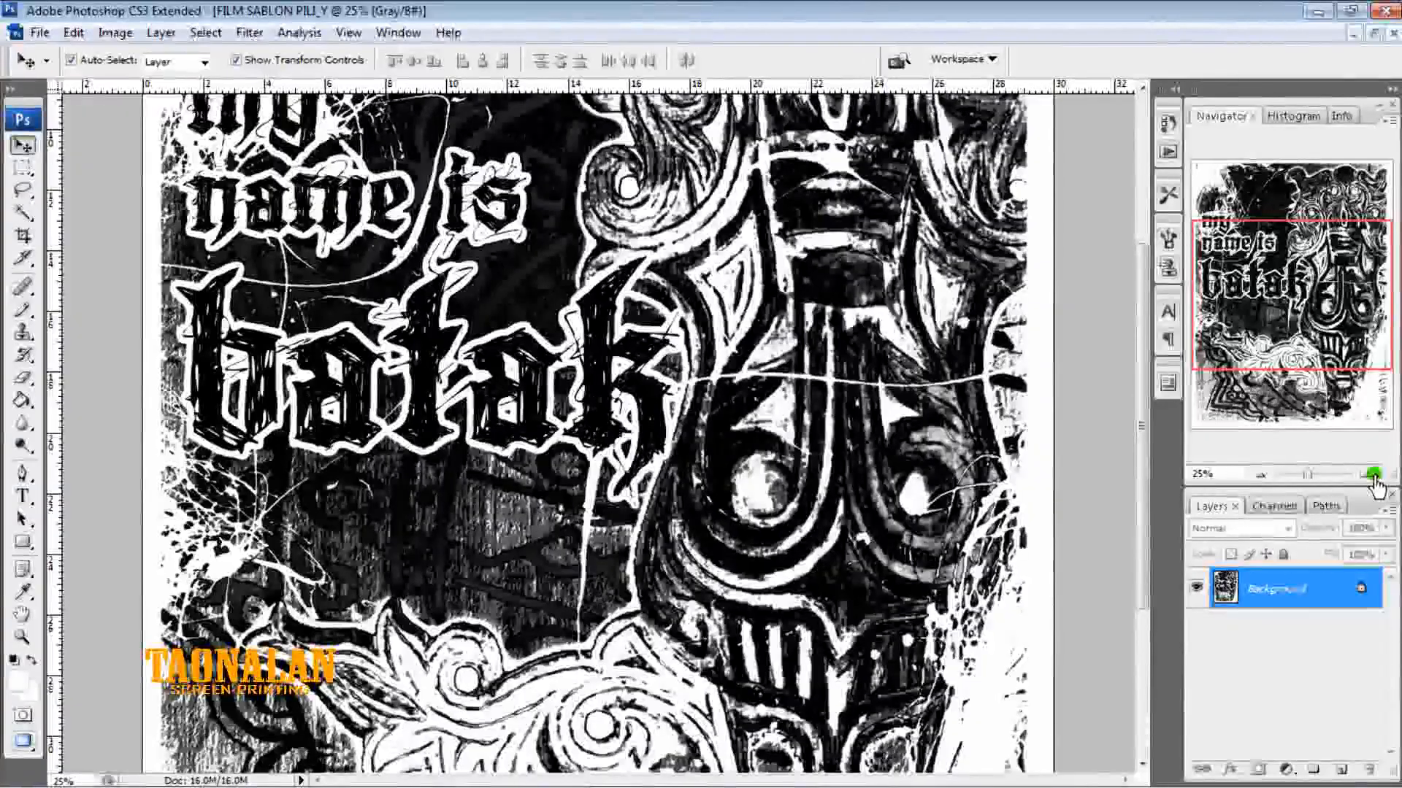
left_click(1372, 476)
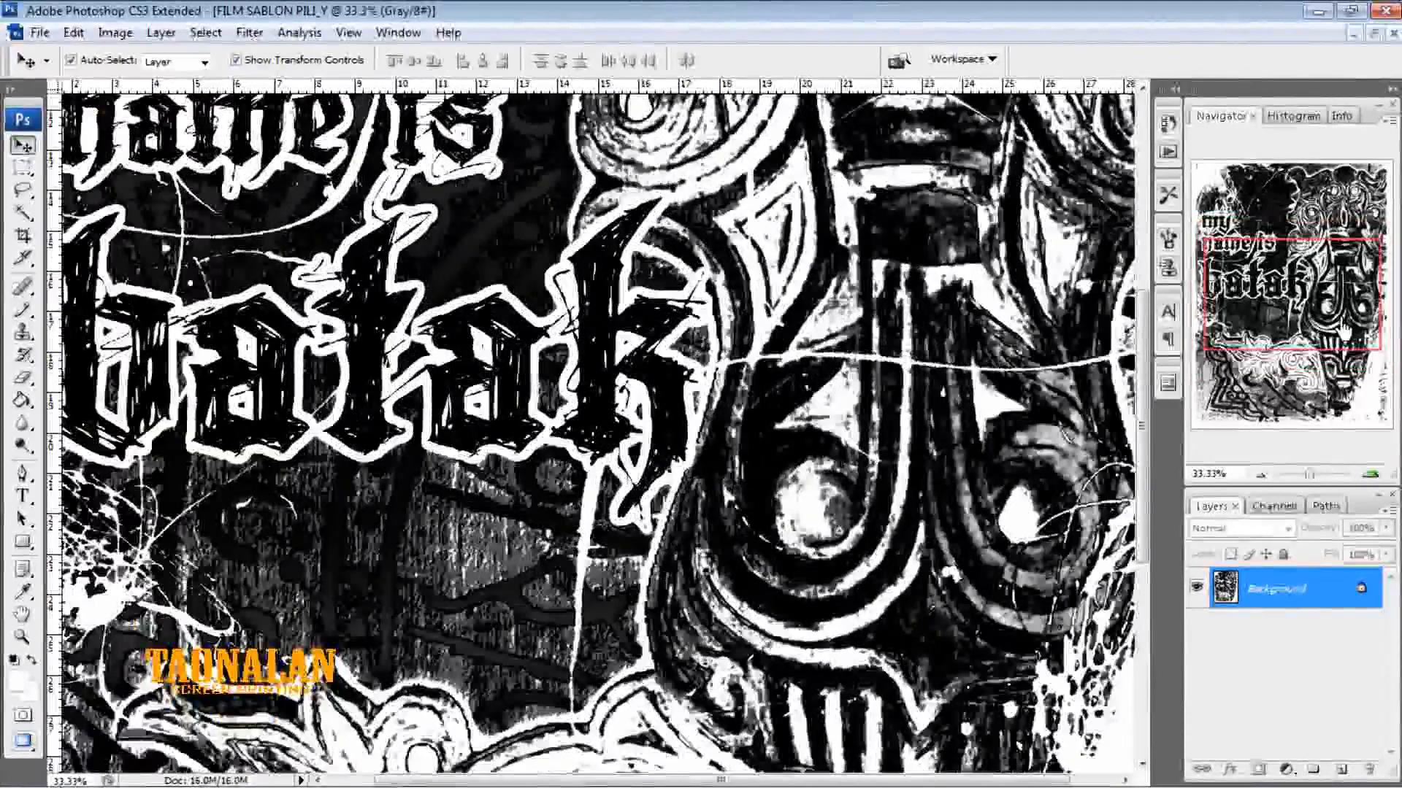
left_click(1286, 196)
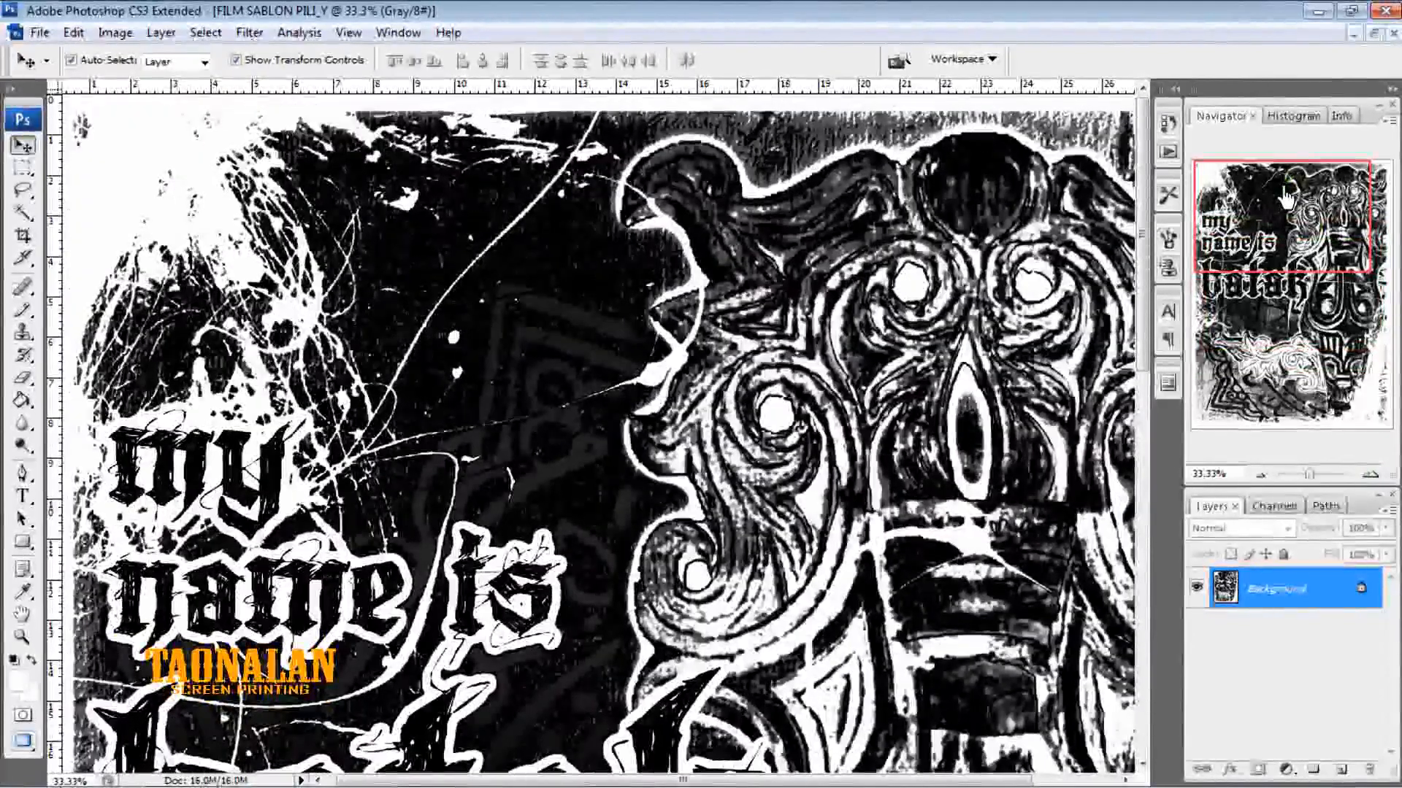
left_click(1283, 398)
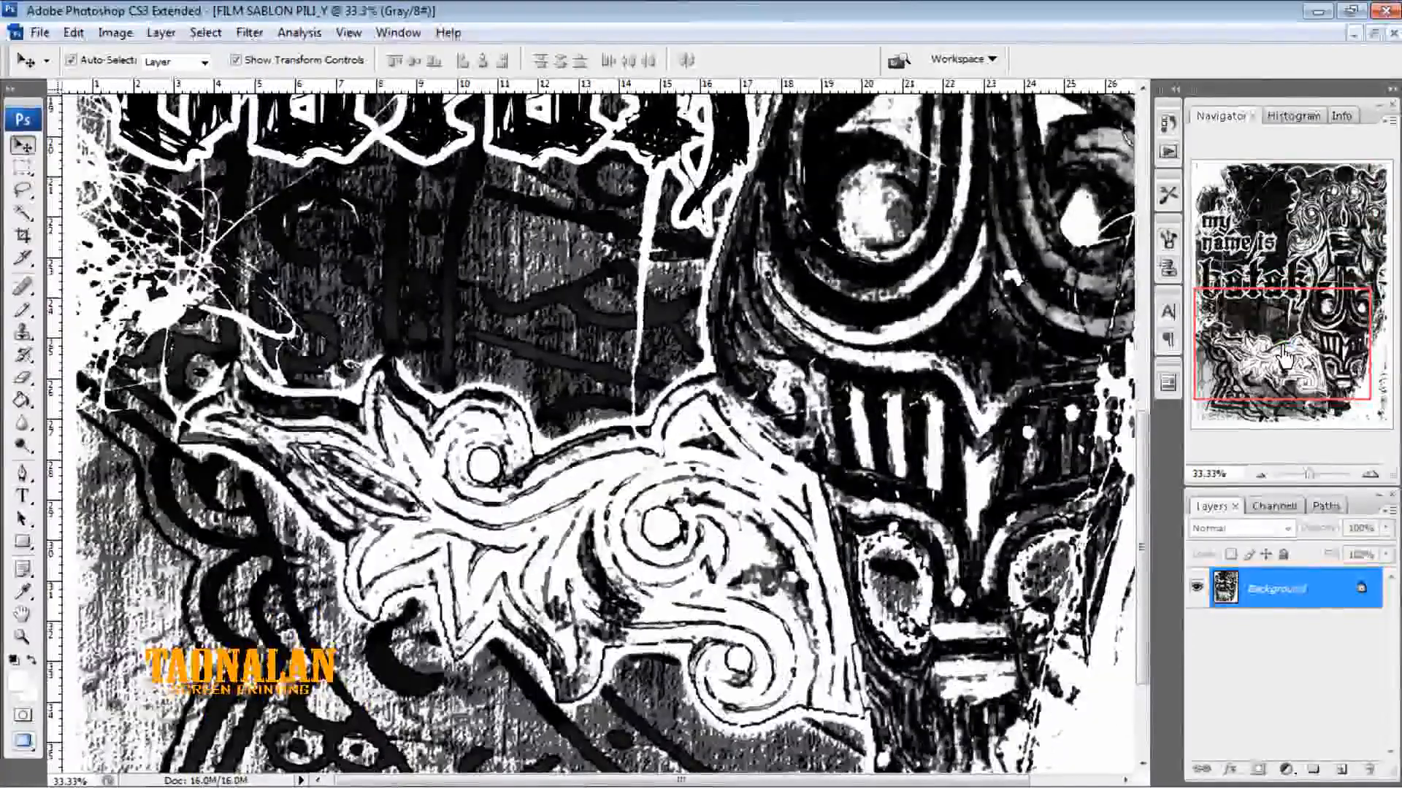
left_click(1322, 273)
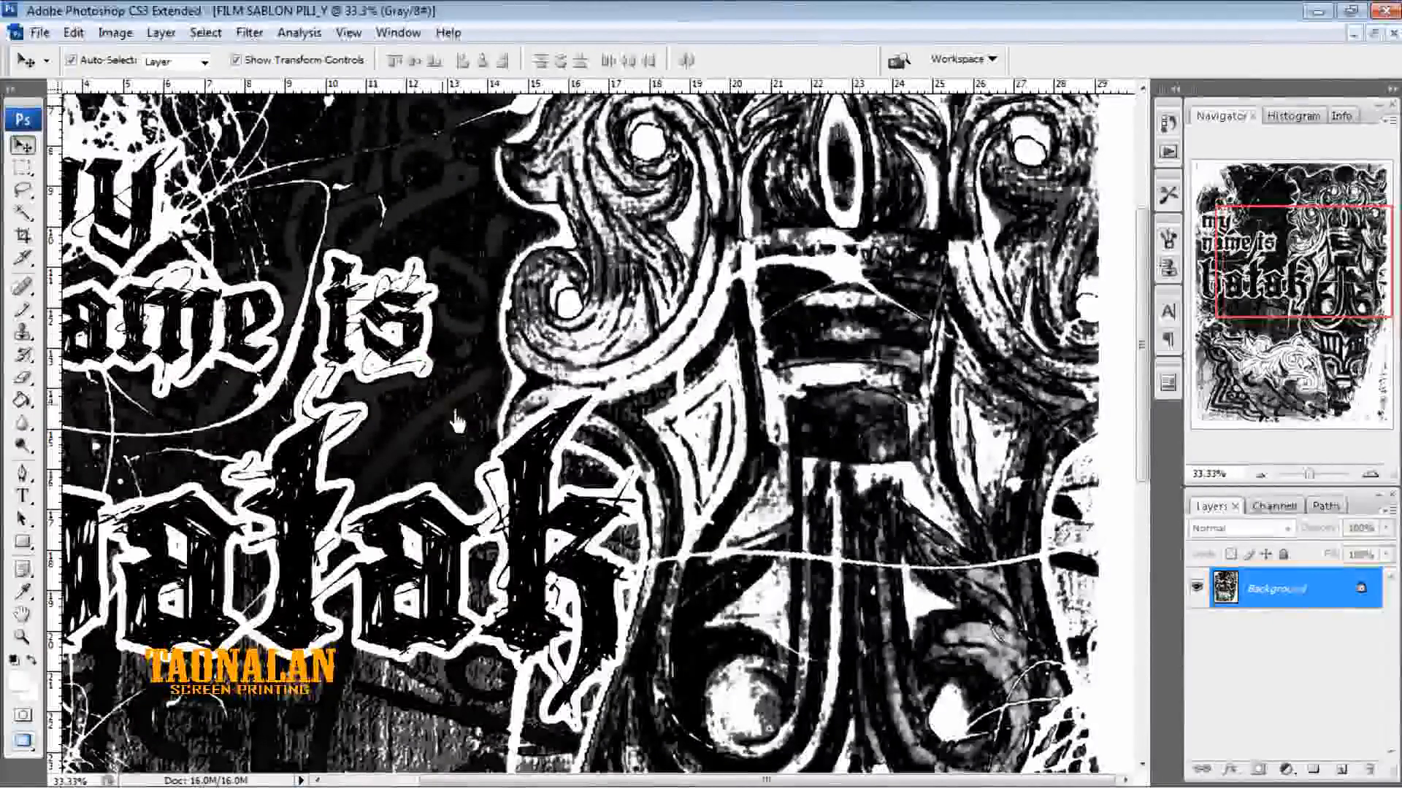
left_click(573, 386)
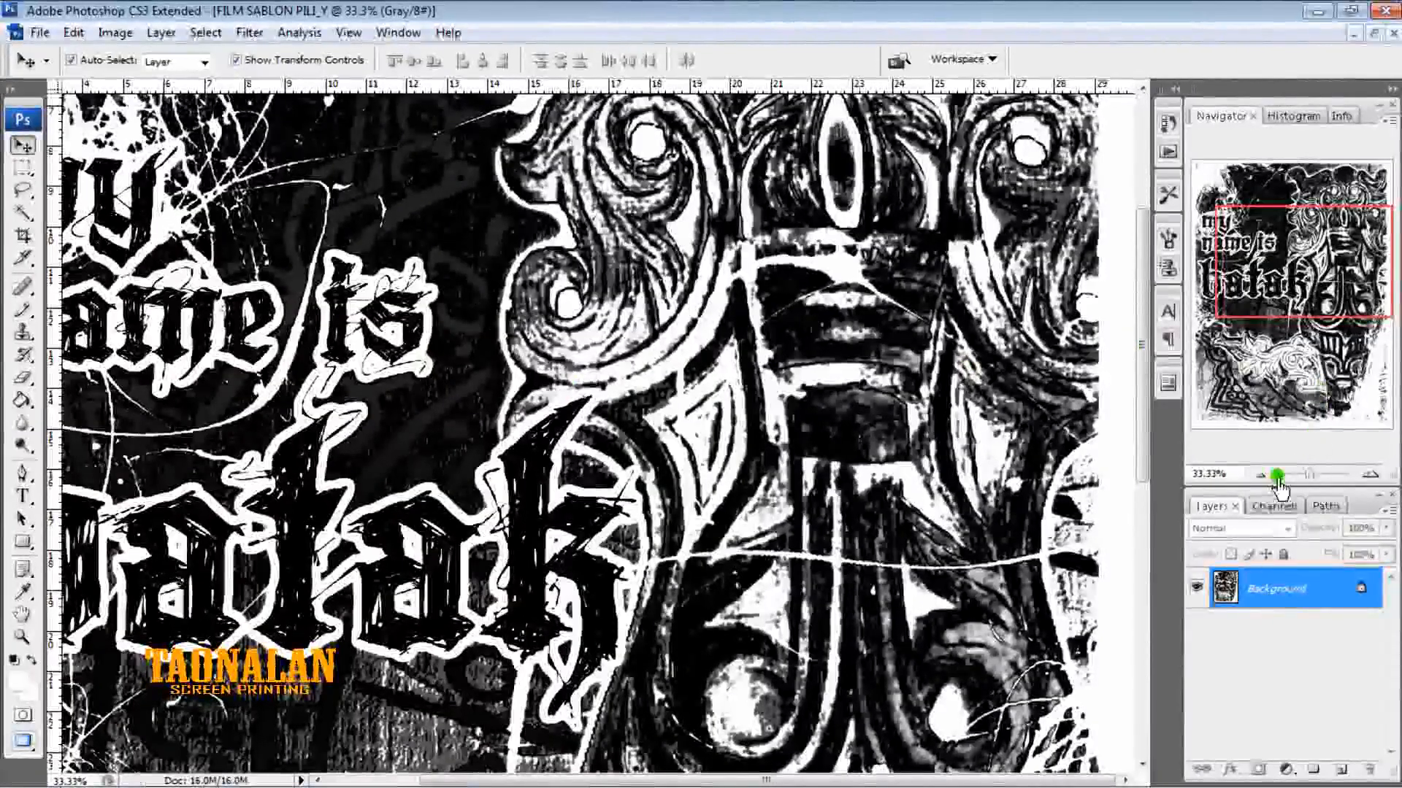
left_click_drag(1278, 482, 1265, 485)
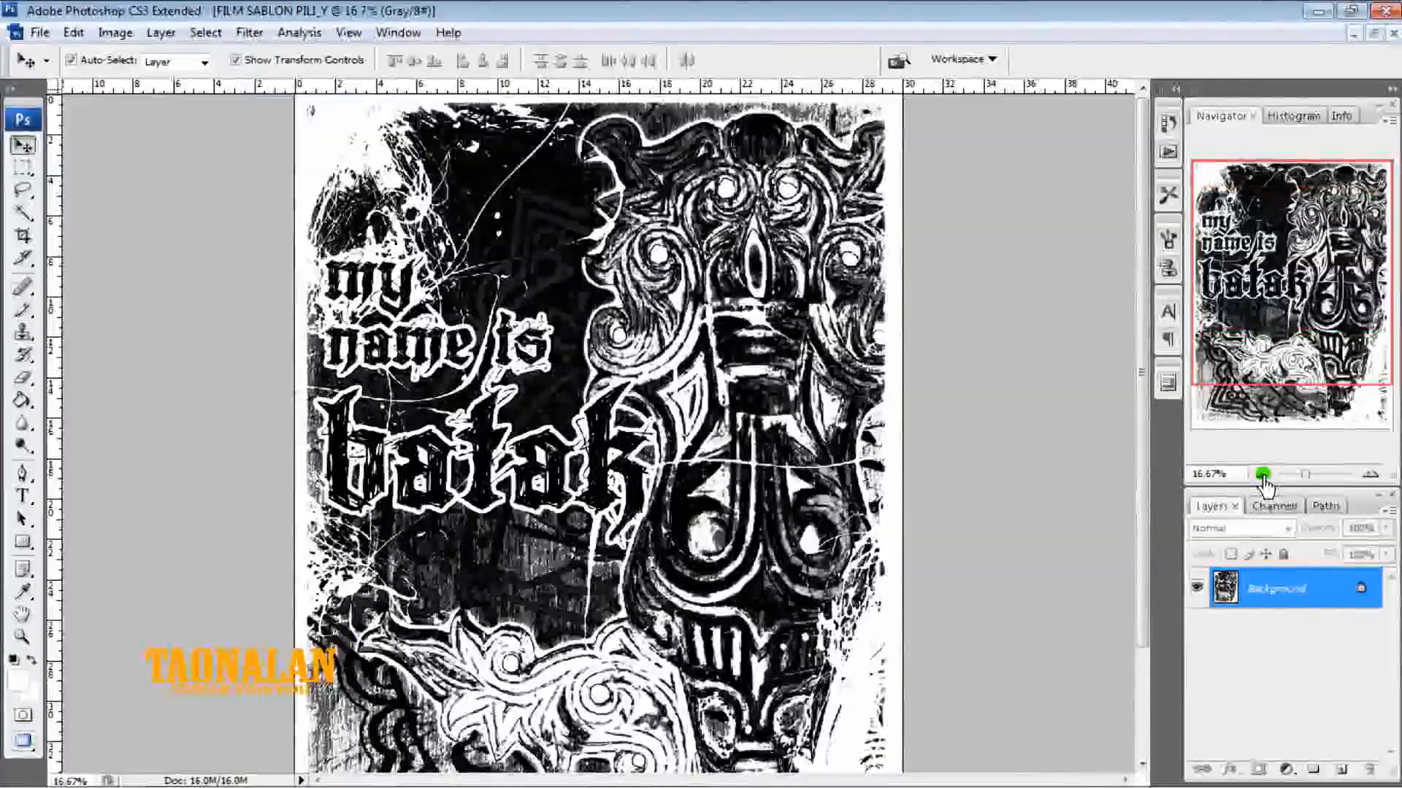
left_click(1262, 476)
left_click(667, 252)
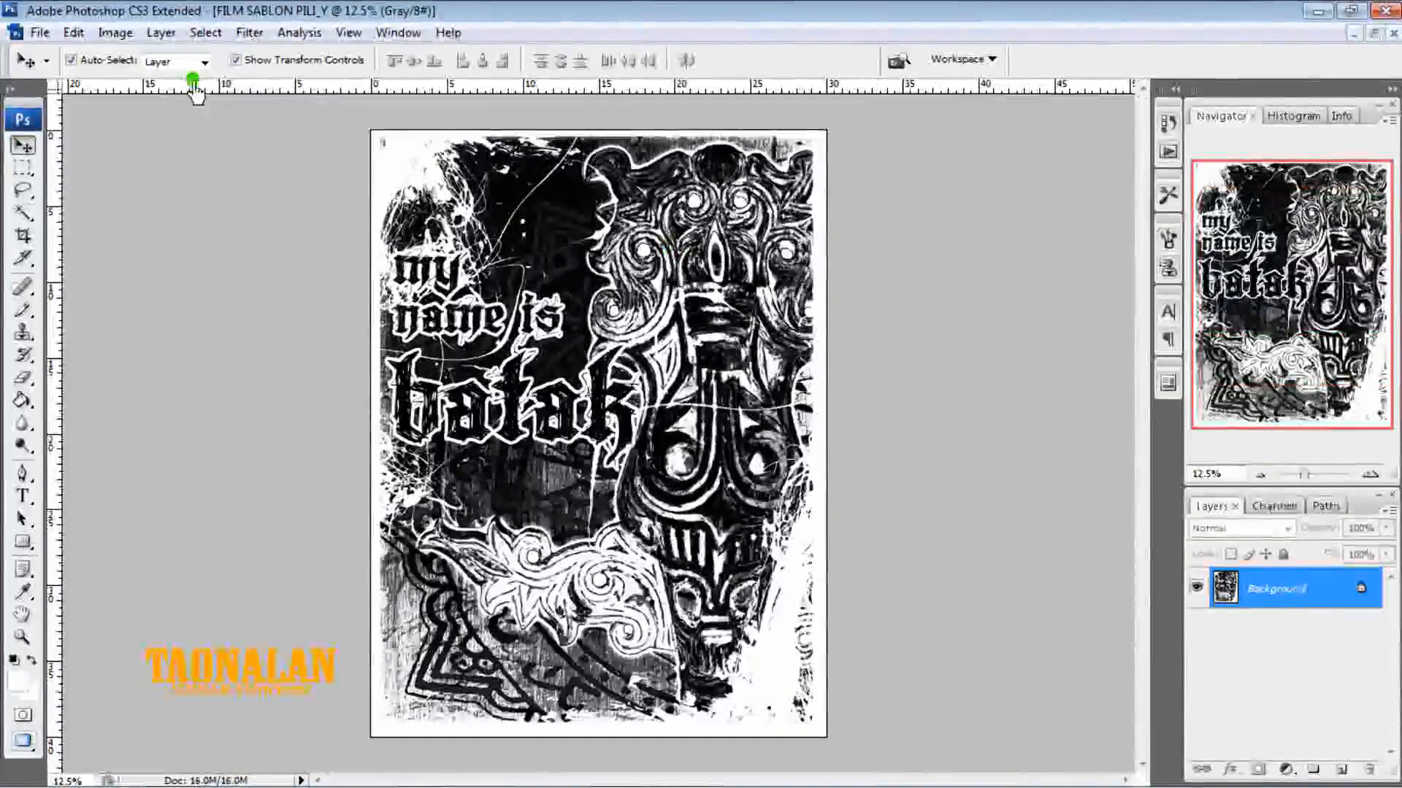
Start converting the Y film to Bitmap mode with an output of 600 pixels/inch and the Halftone Screen method
left_click(115, 32)
left_click(128, 56)
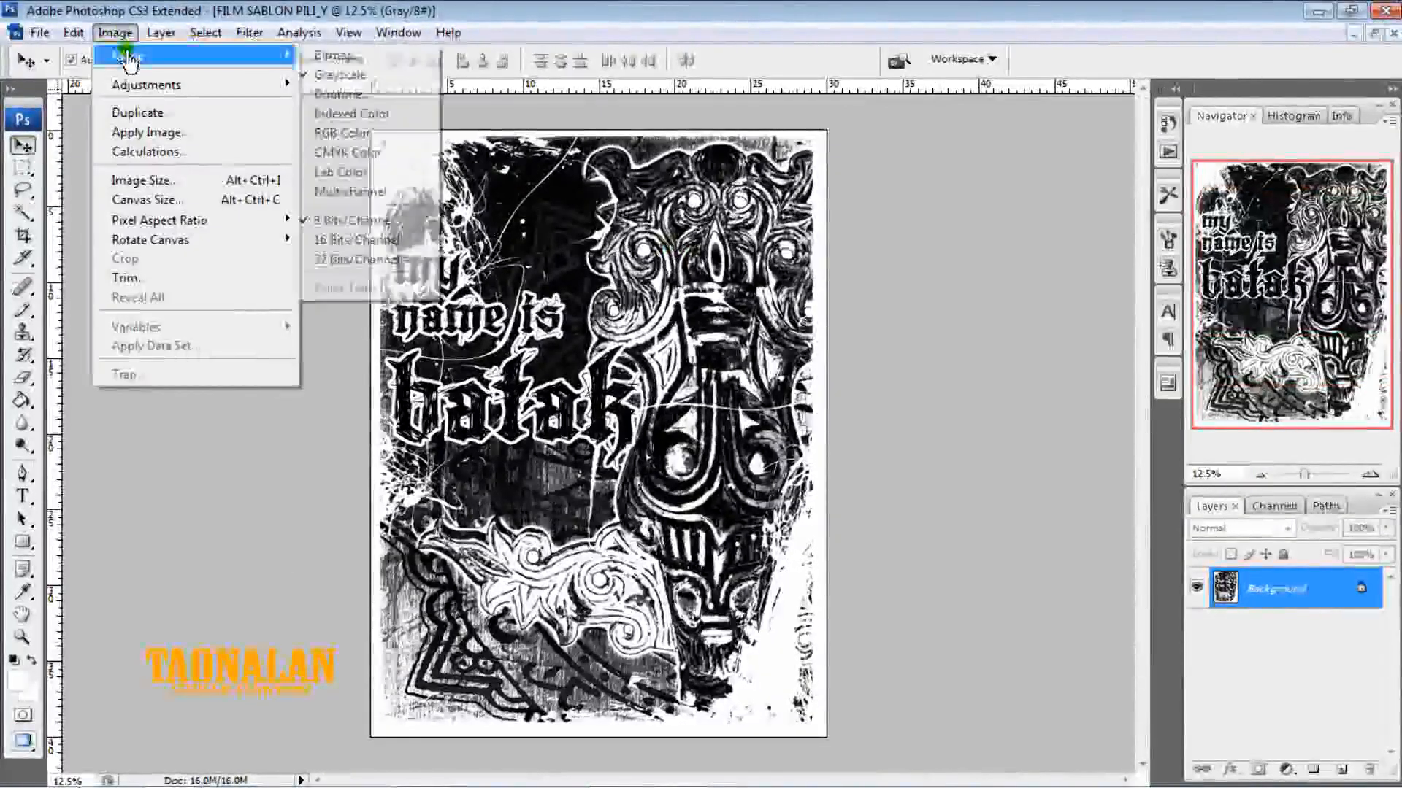
left_click(342, 56)
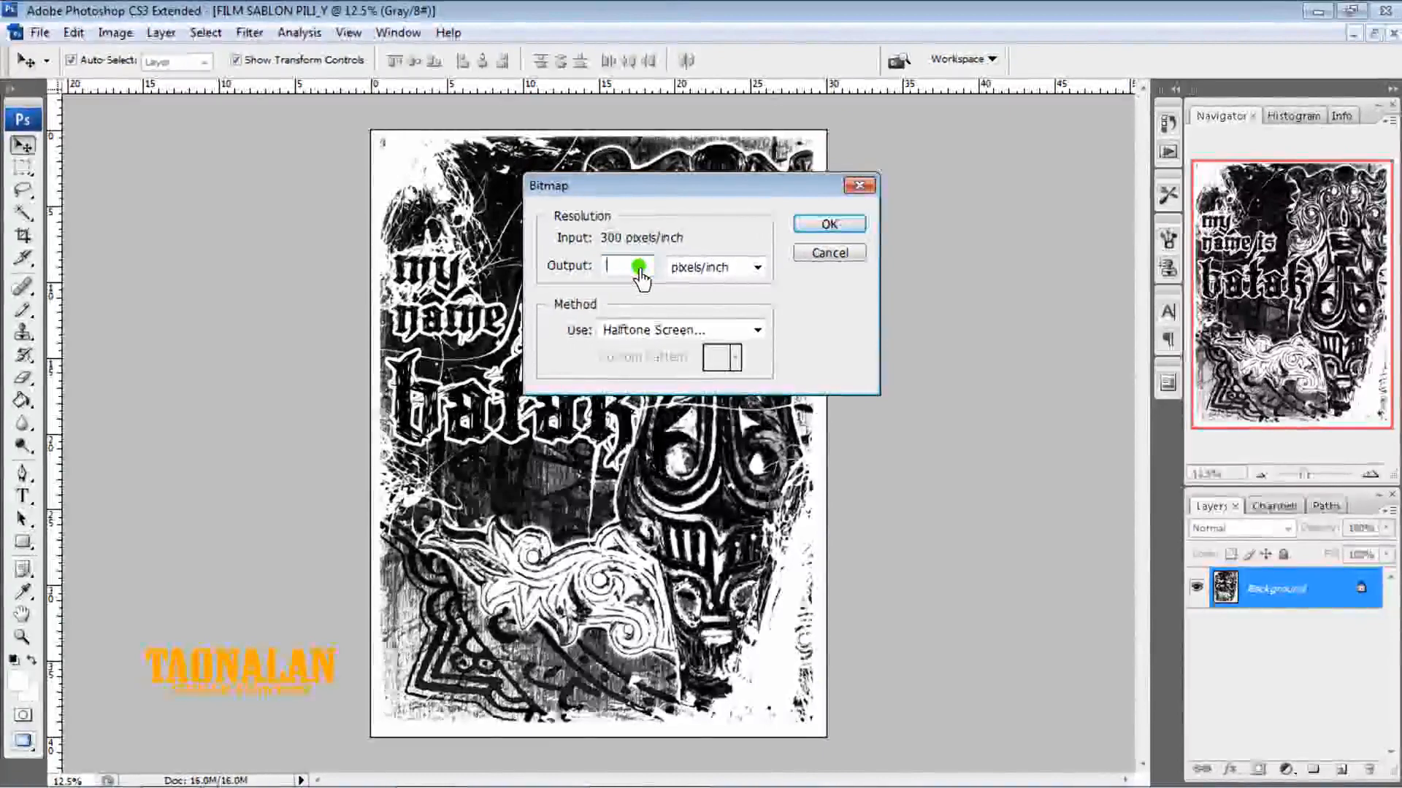
type("600")
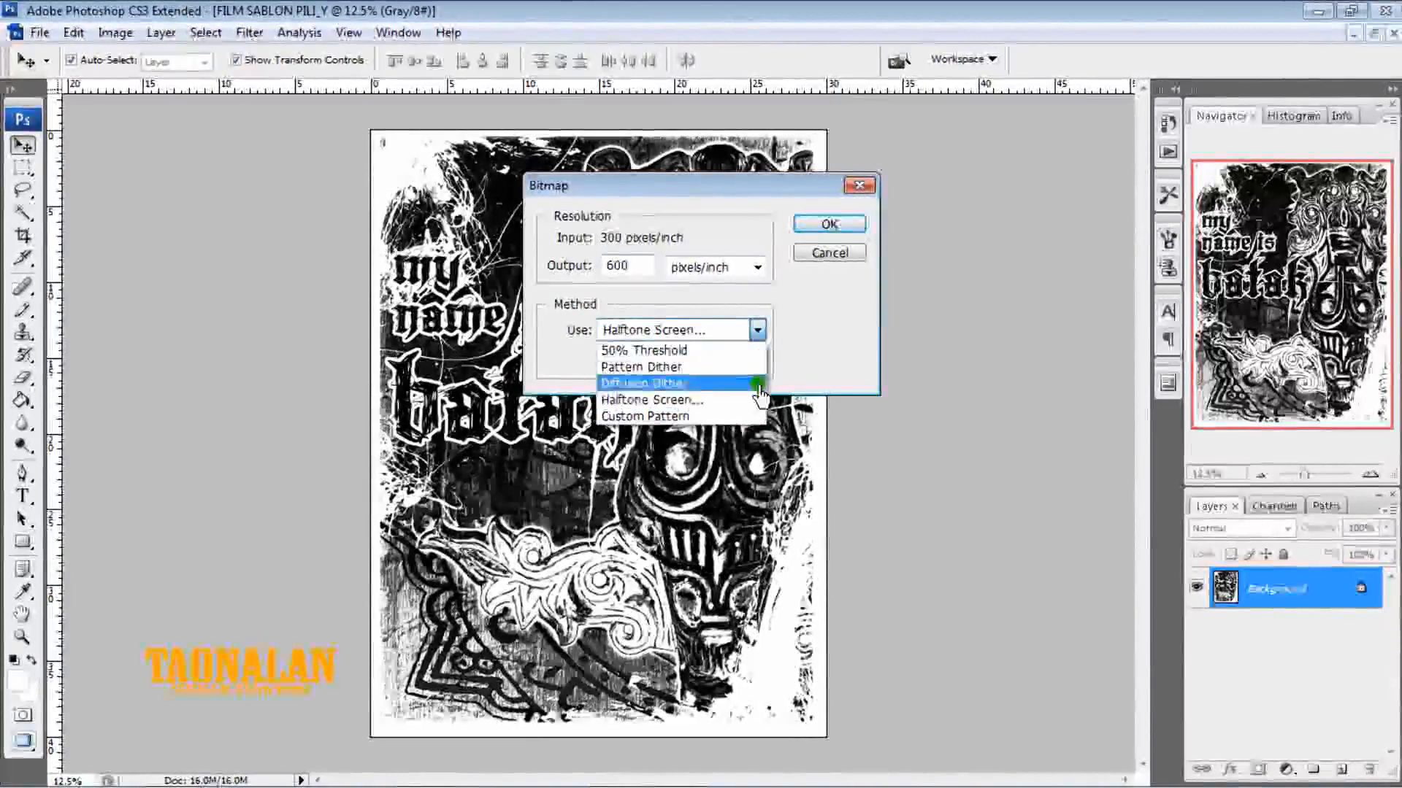
left_click(754, 400)
left_click(814, 223)
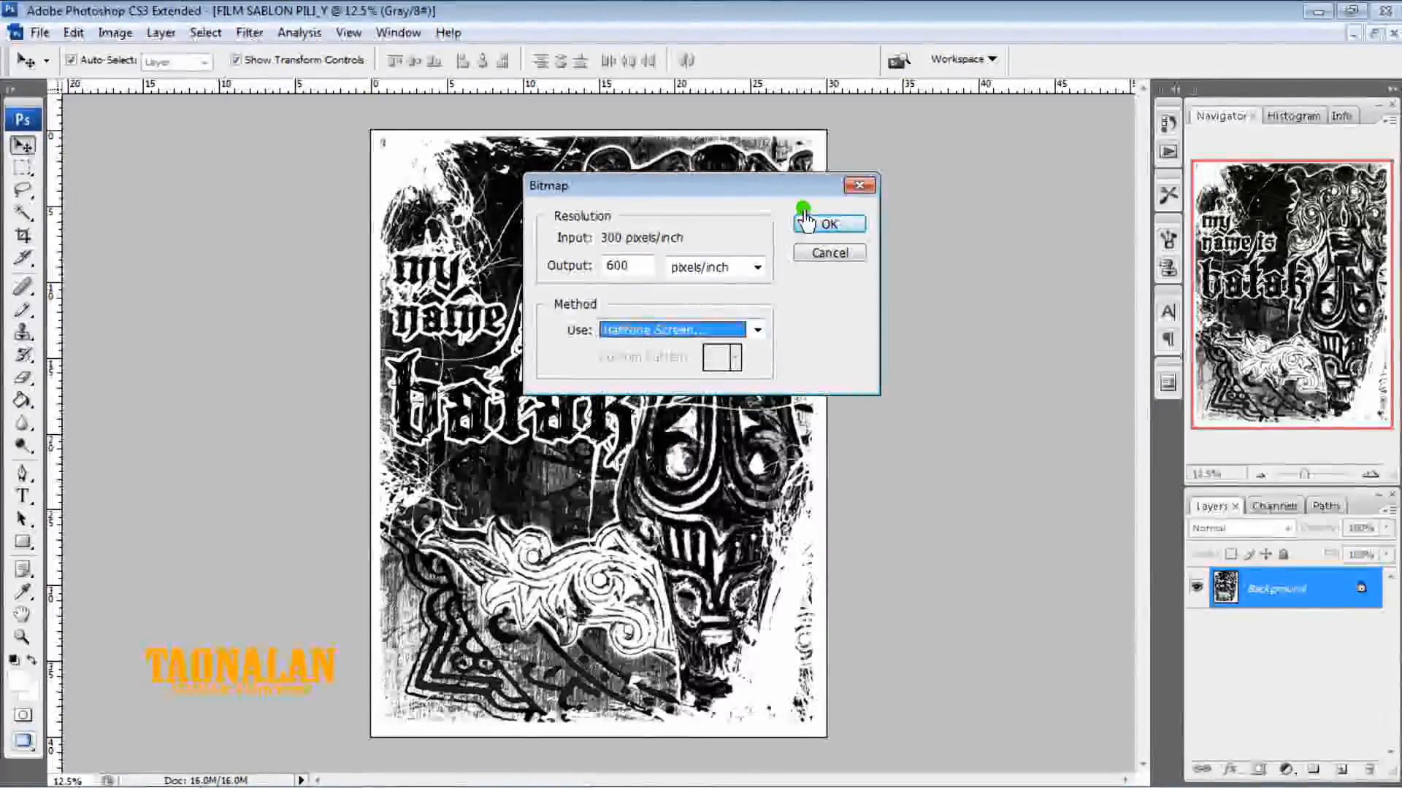
Apply the Y film's halftone screen at 45 lines/inch with a 75-degree angle and the Ellipse shape
left_click(736, 216)
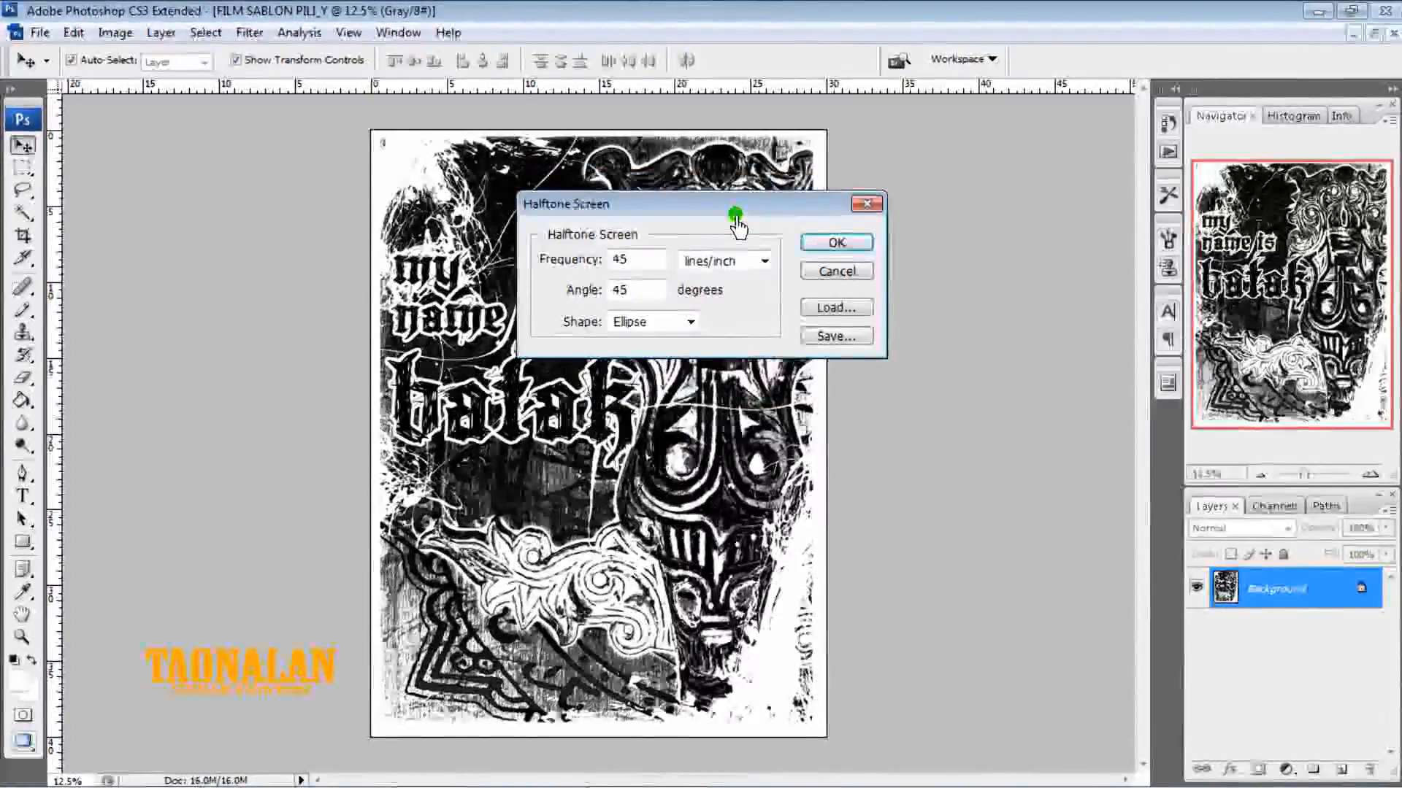
left_click(728, 208)
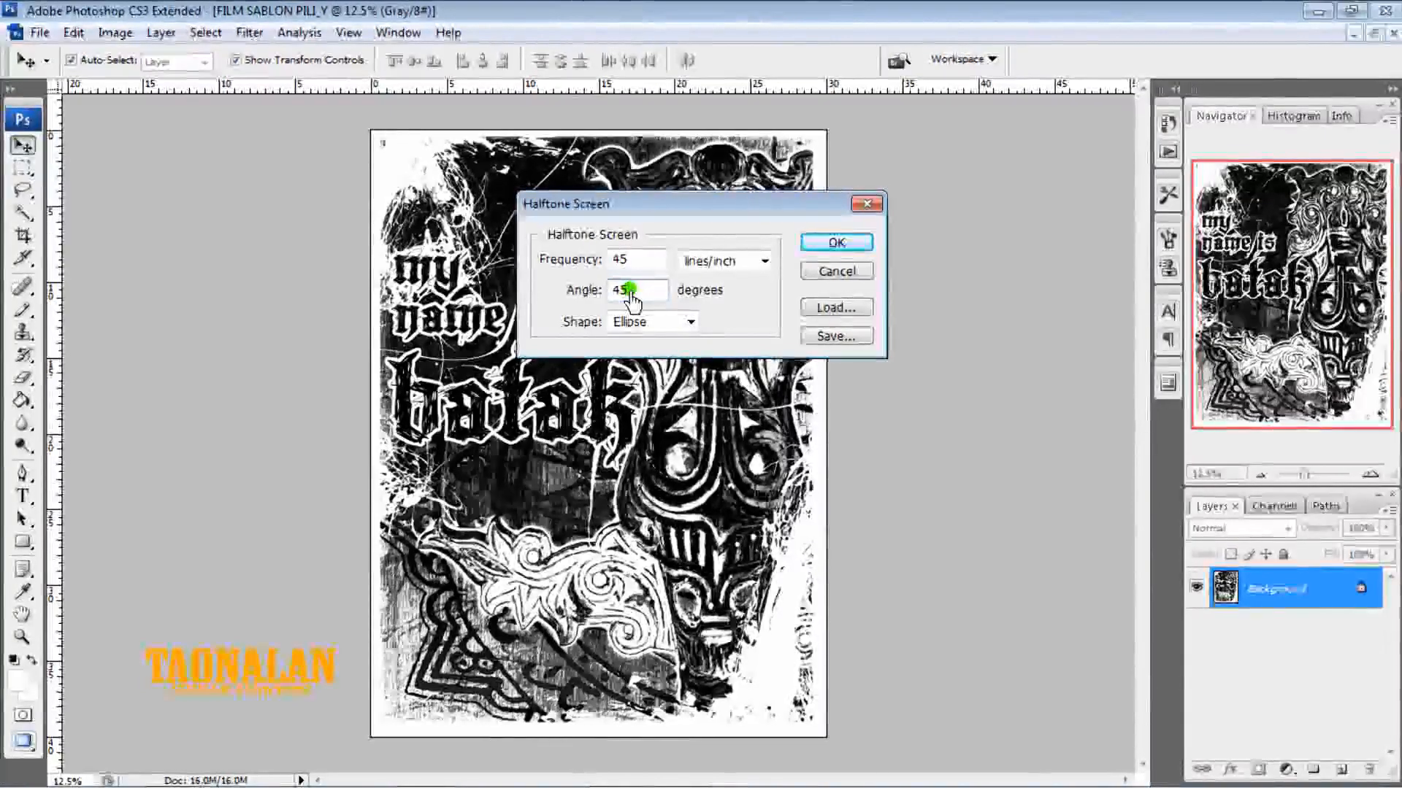
key("BackSpace")
key("BackSpace")
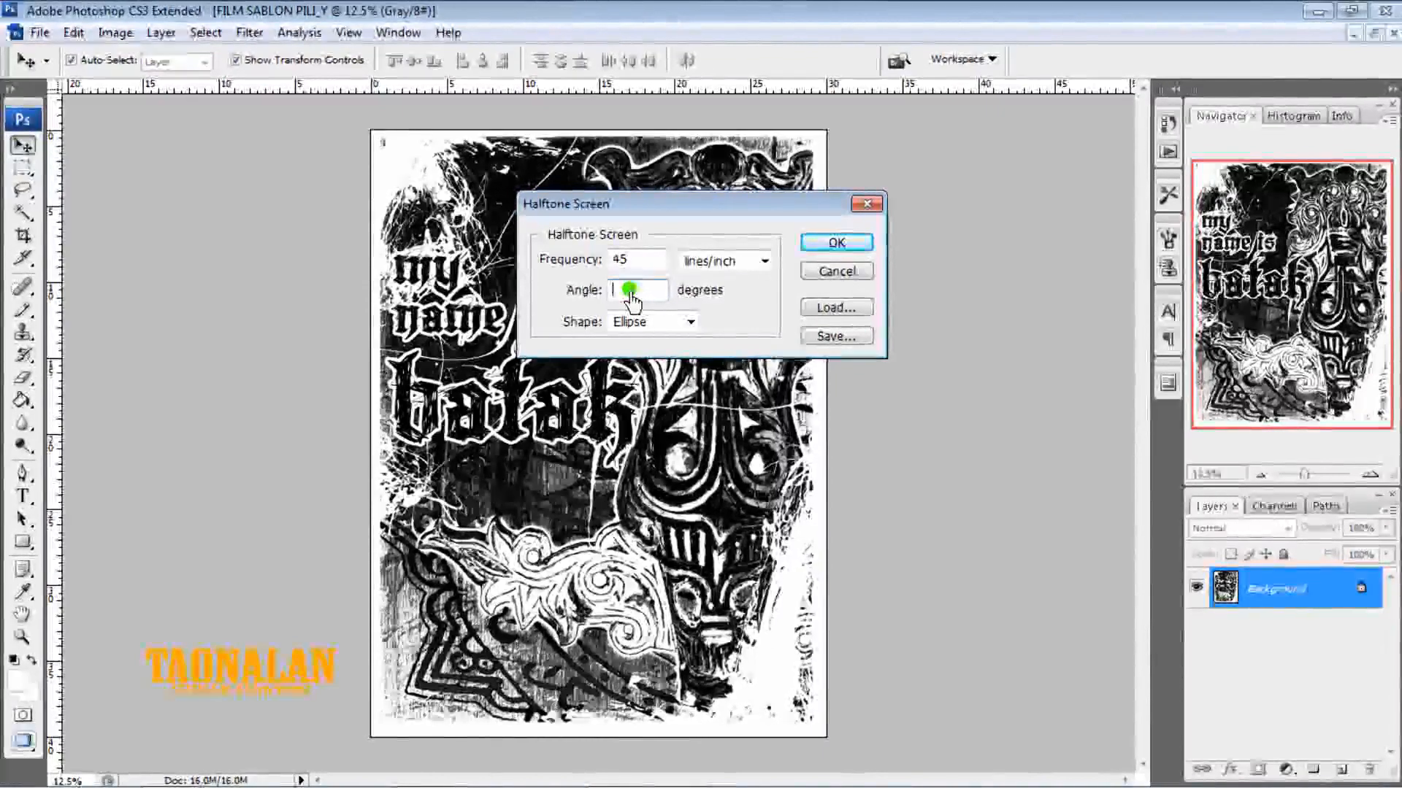
type("75")
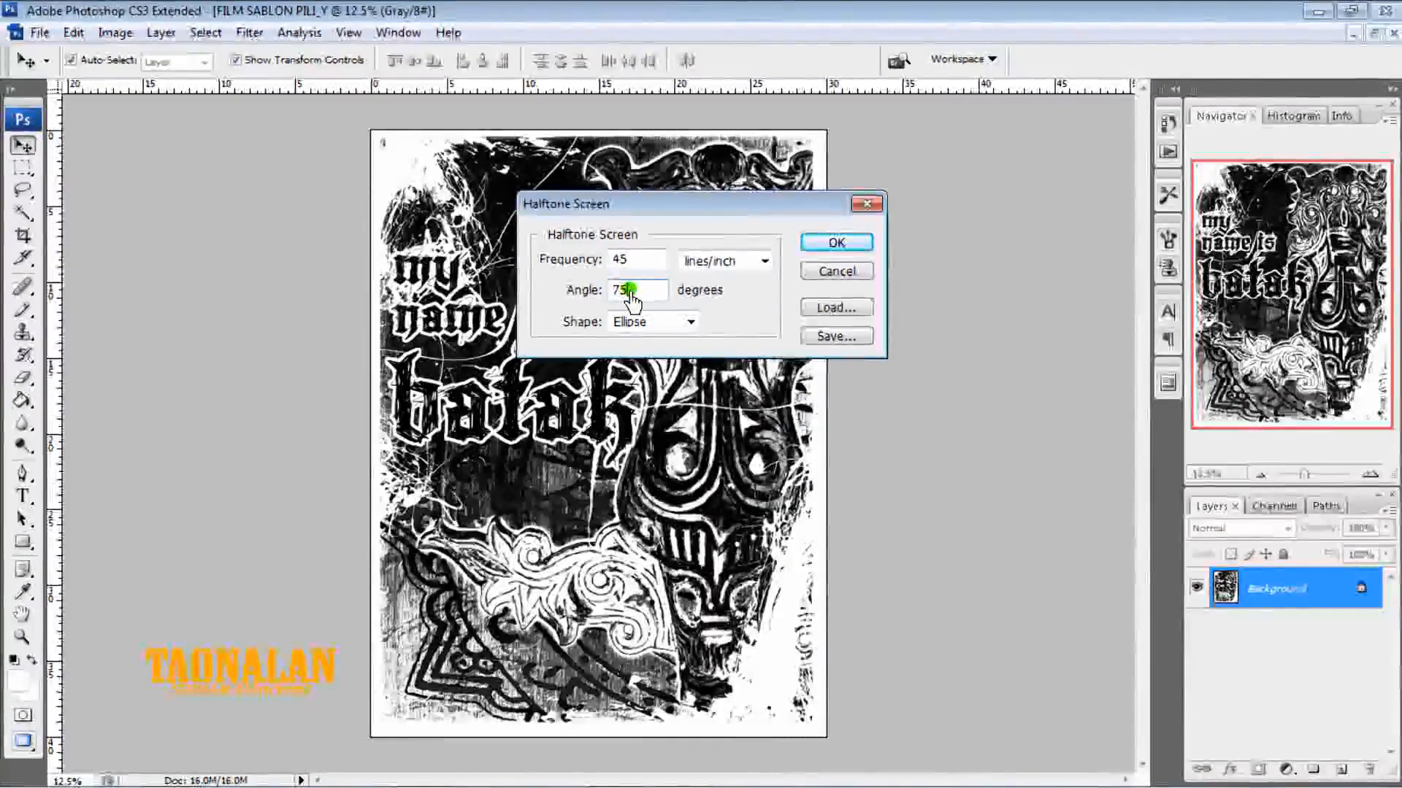
left_click(690, 322)
left_click(686, 374)
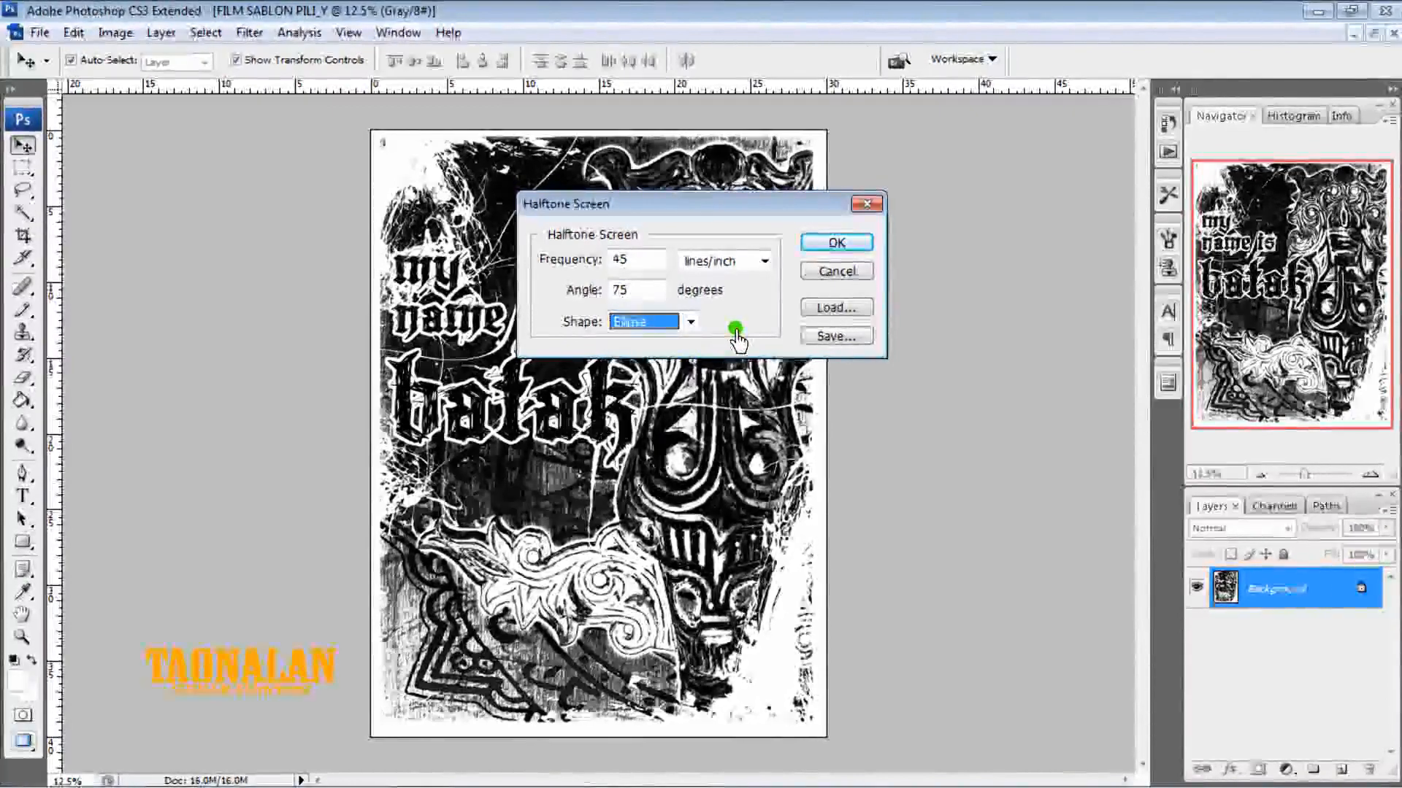
left_click(819, 244)
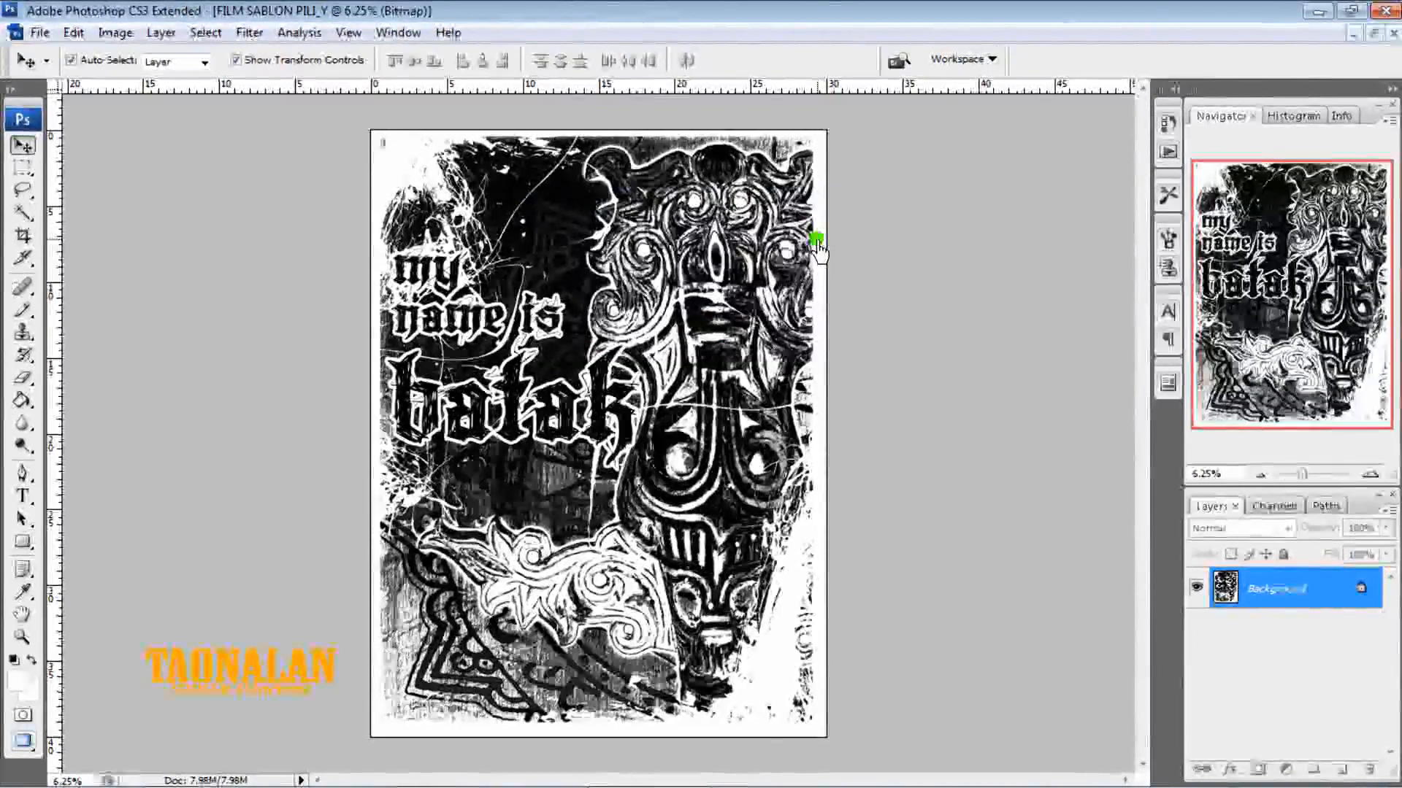
Examine the Y film's halftone dots up close in several areas at up to 50% magnification
left_click(1372, 476)
left_click(1373, 476)
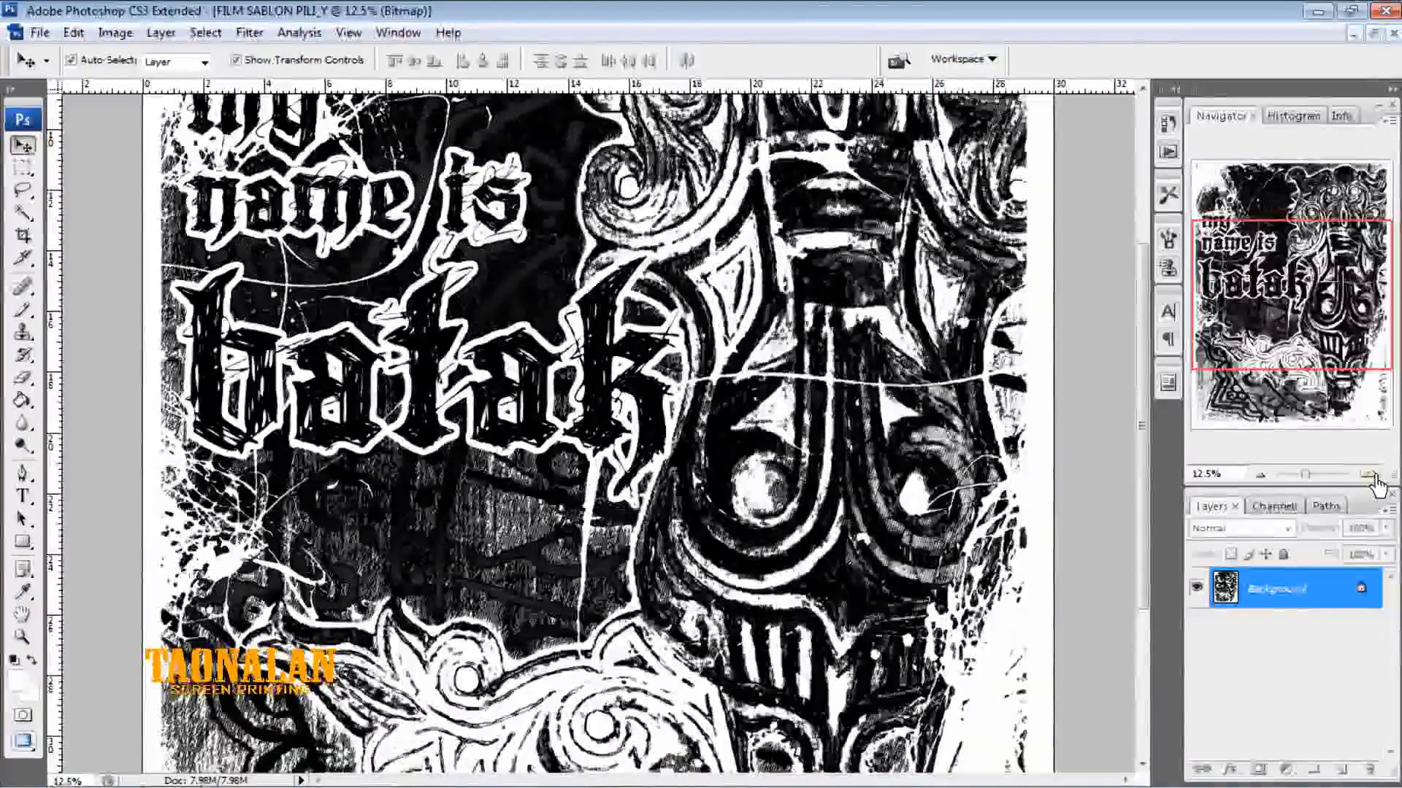
left_click(1372, 476)
left_click(1372, 475)
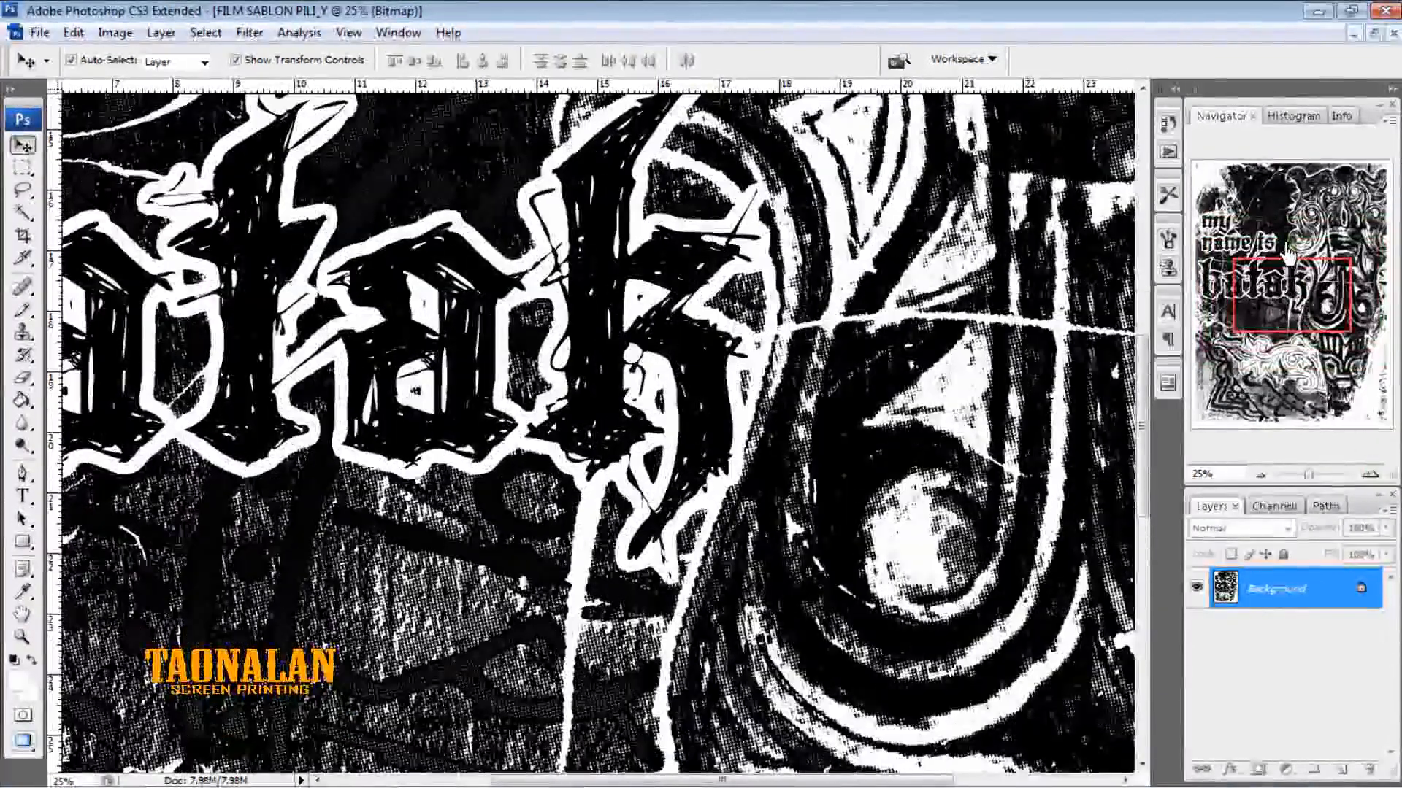
left_click(1274, 222)
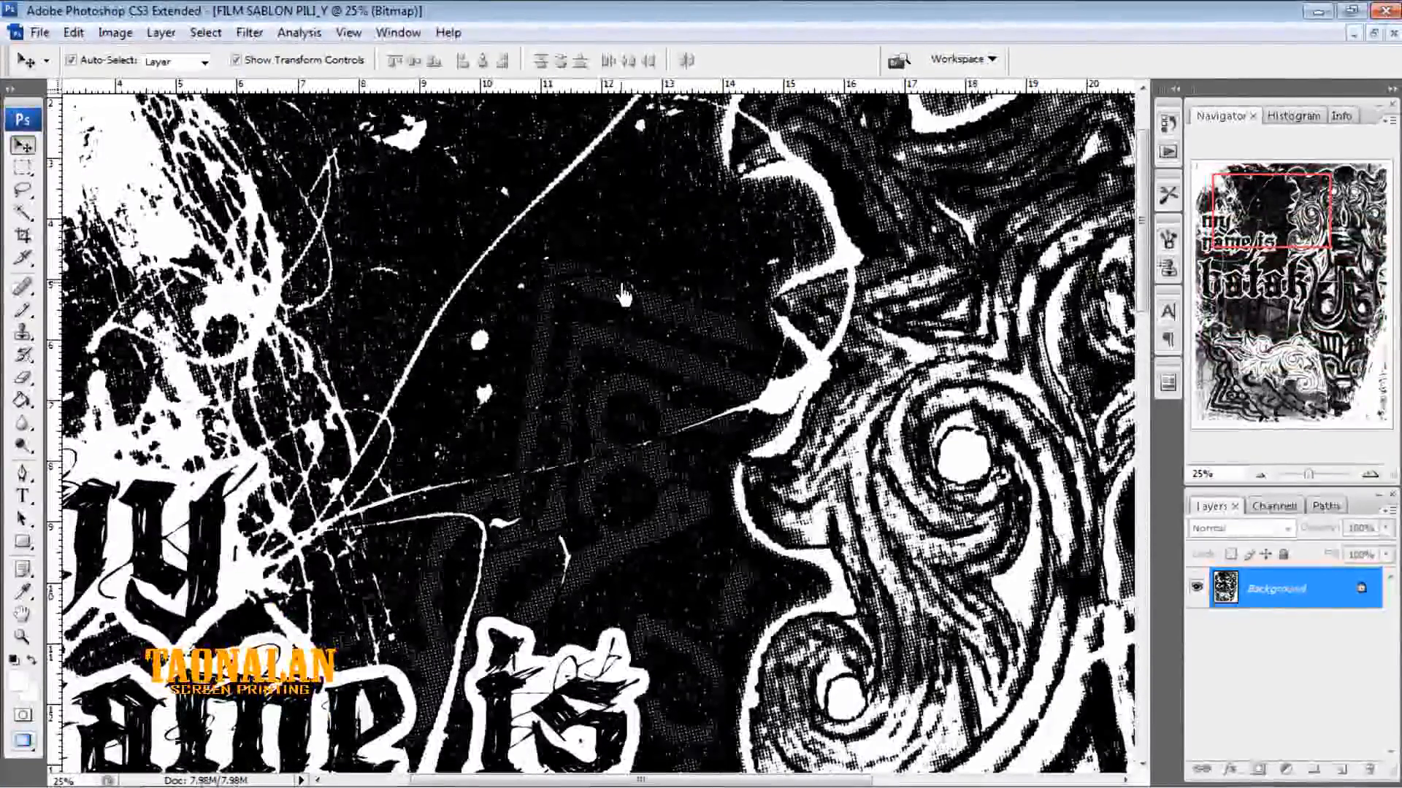
left_click(840, 250)
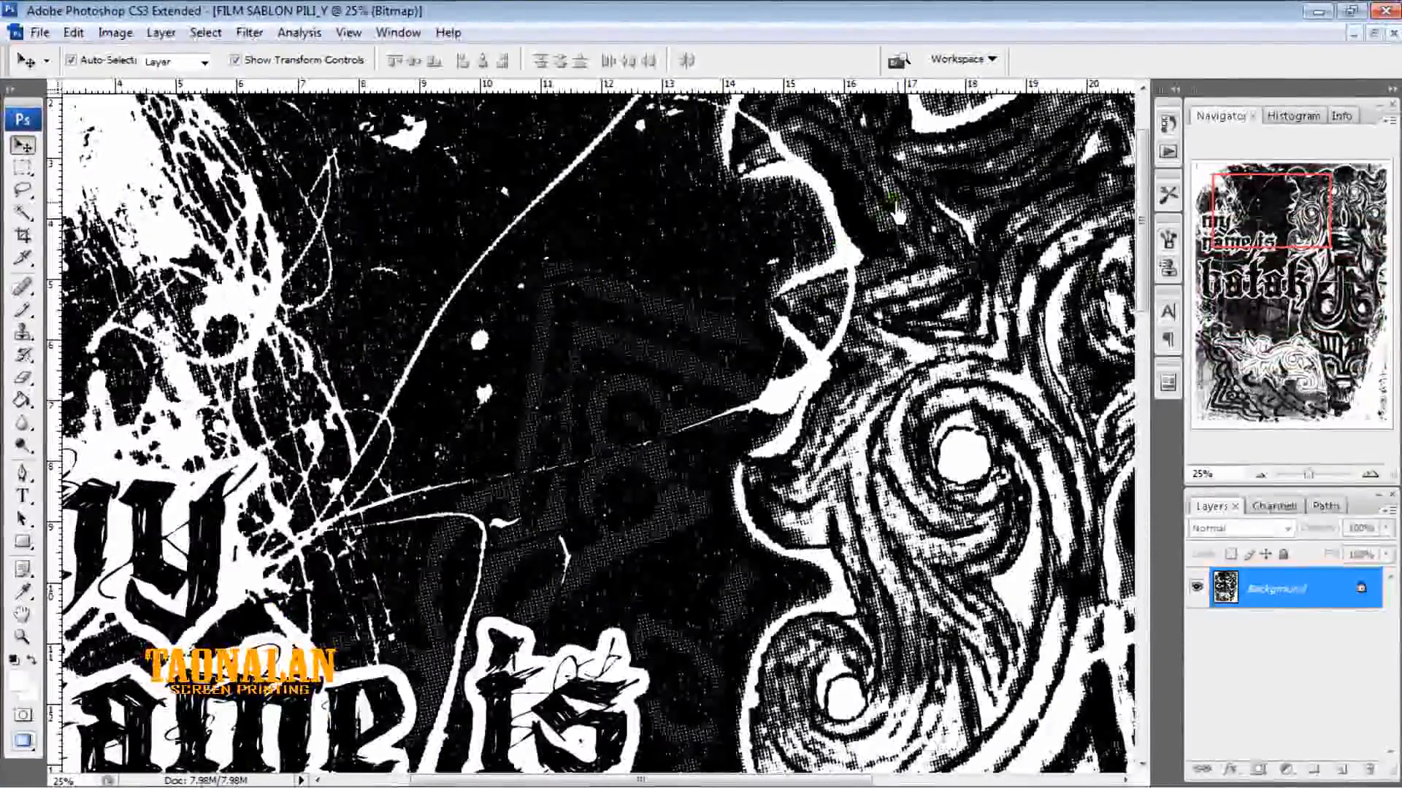
left_click(1371, 476)
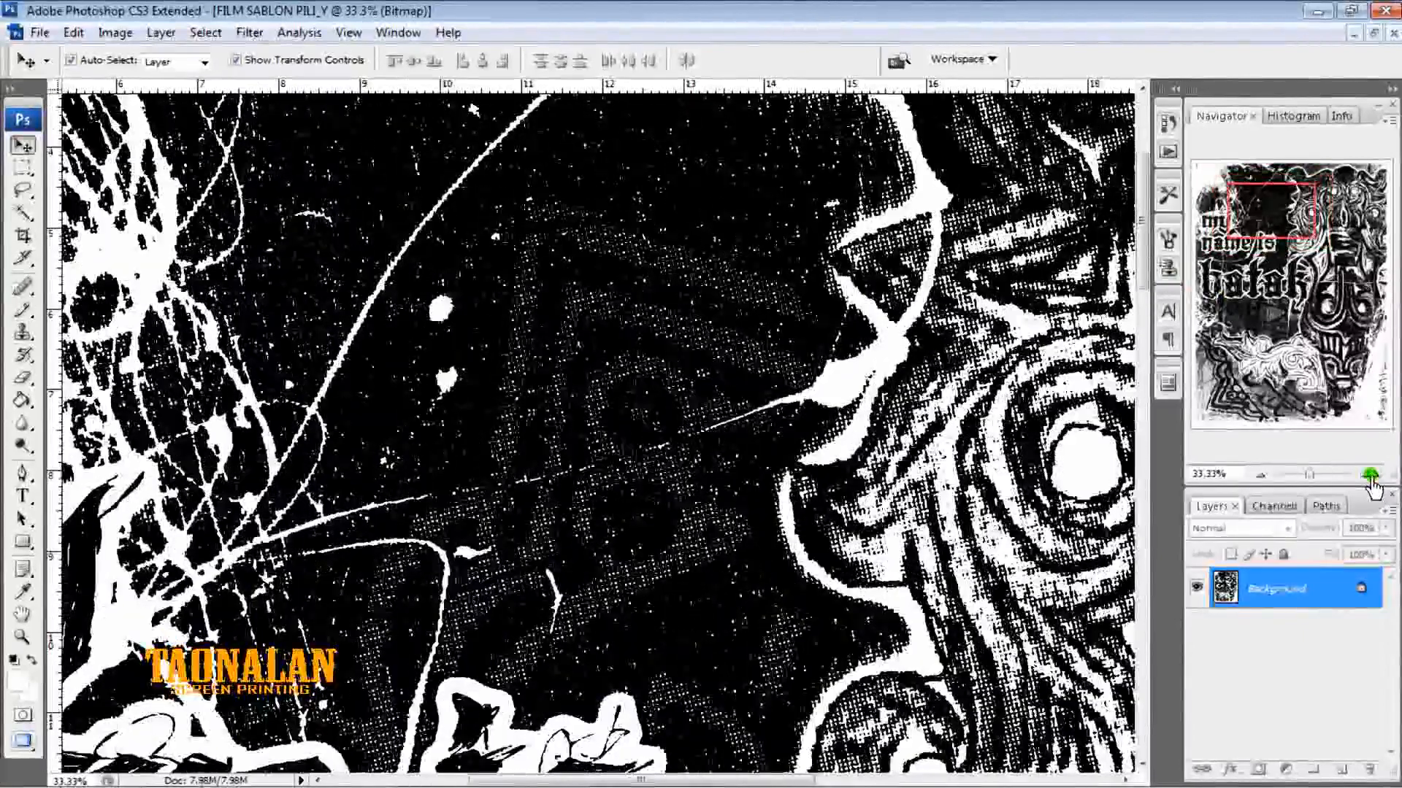
left_click(1324, 240)
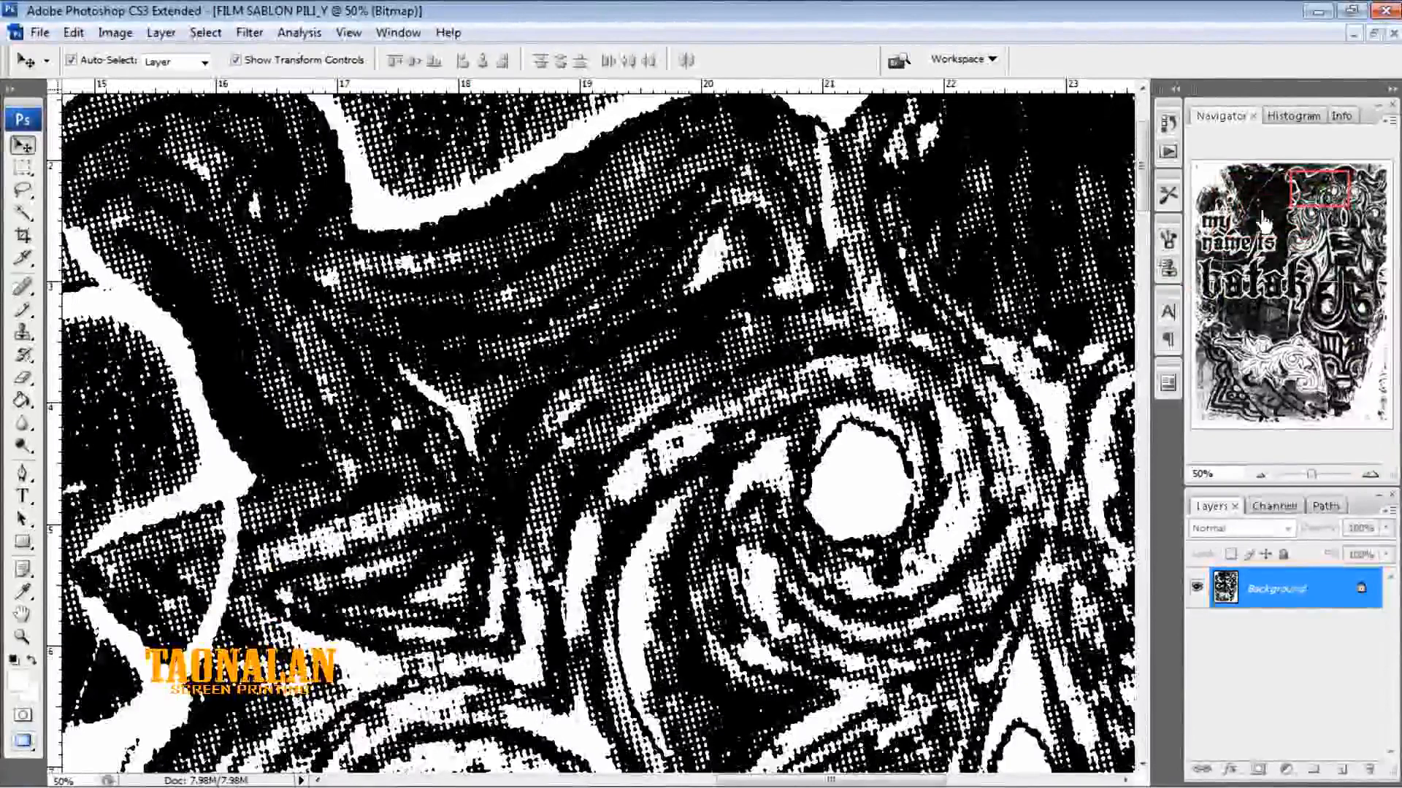
left_click(629, 186)
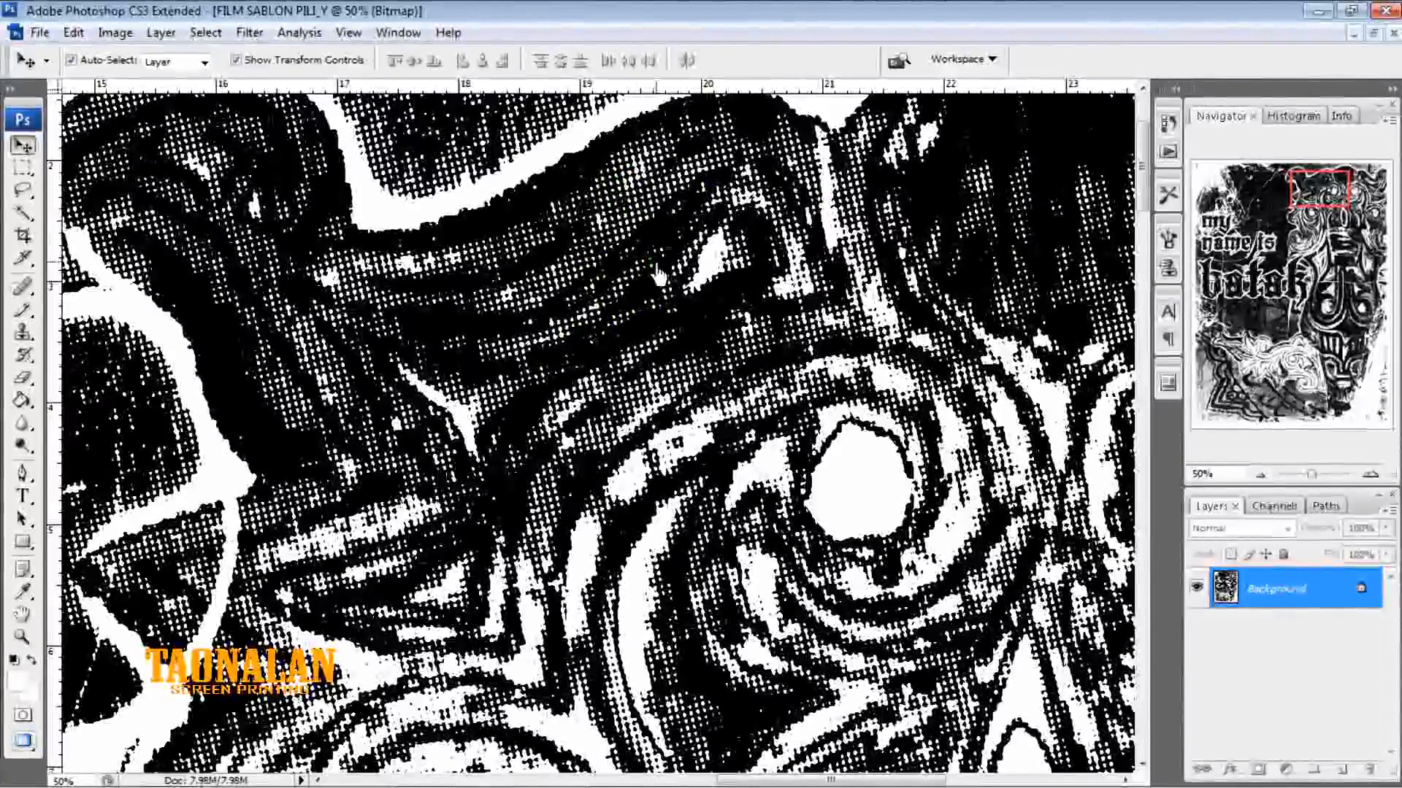
left_click(1257, 475)
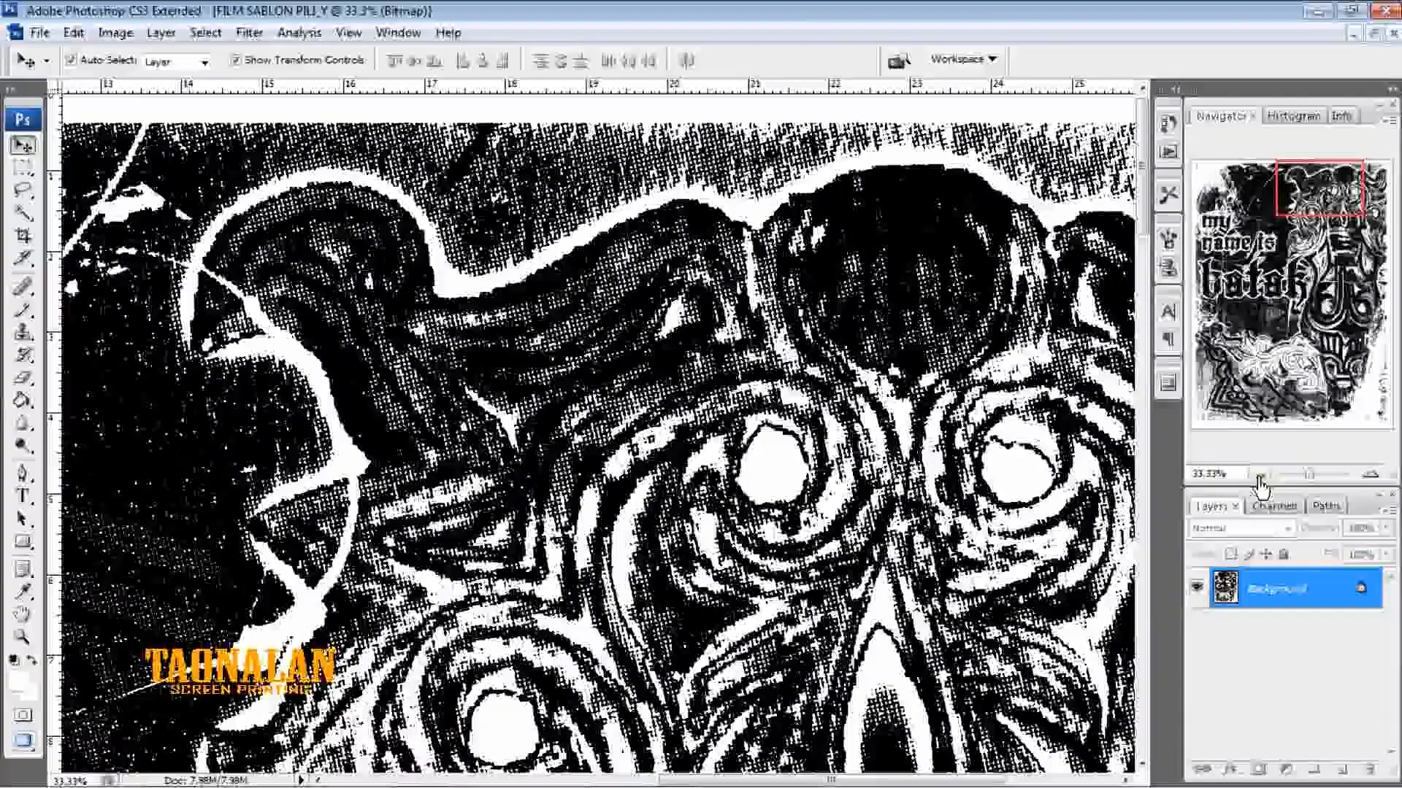
left_click(1259, 475)
left_click(1259, 476)
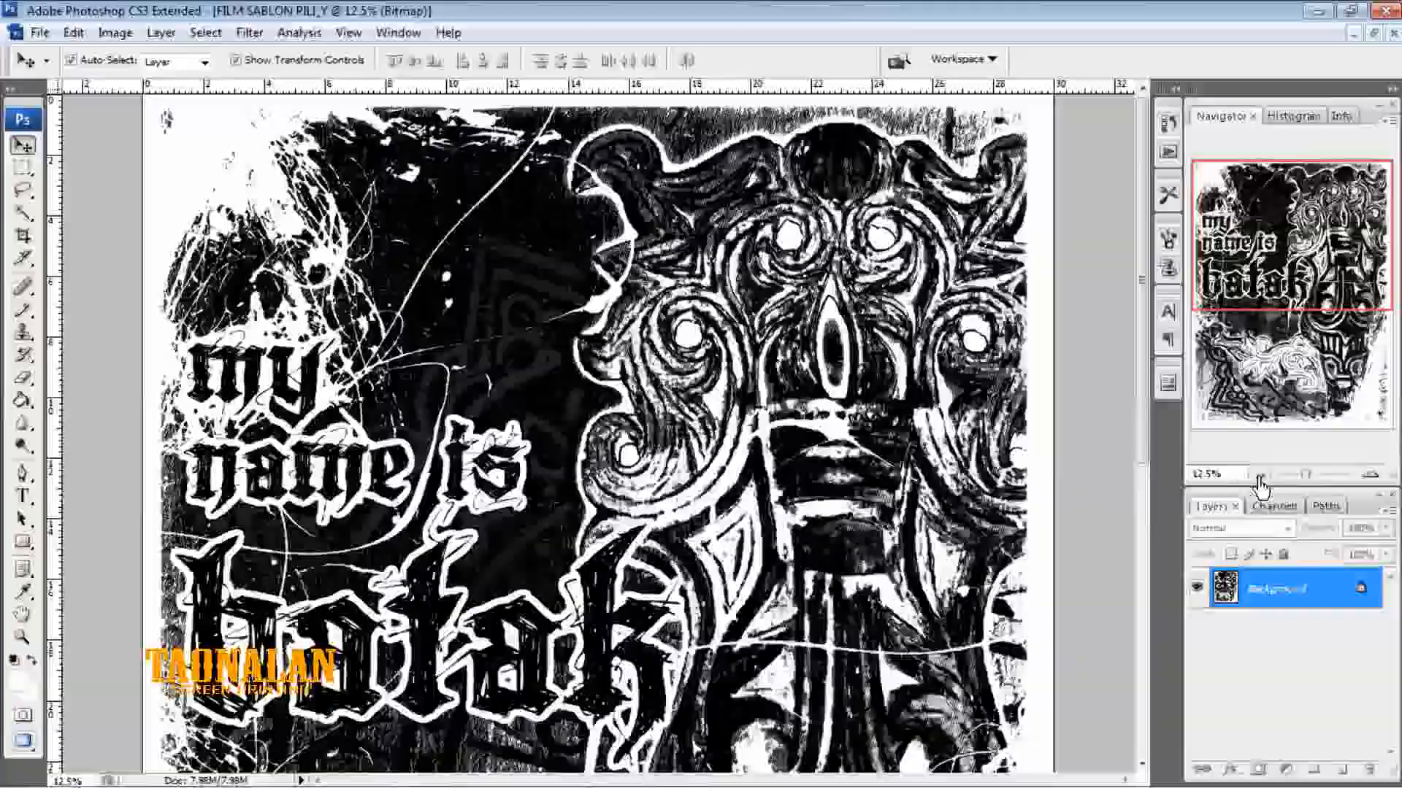
left_click(1259, 476)
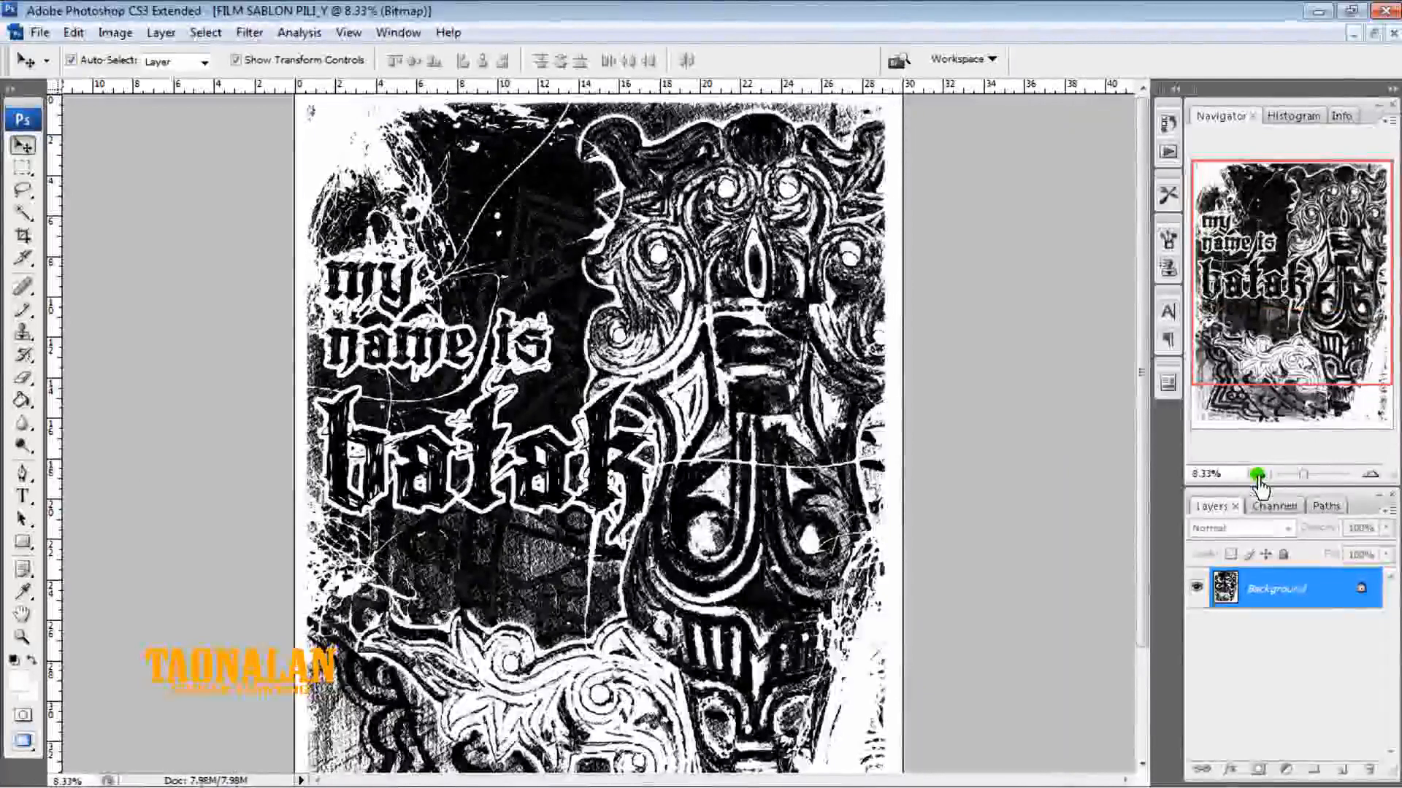
left_click(1259, 476)
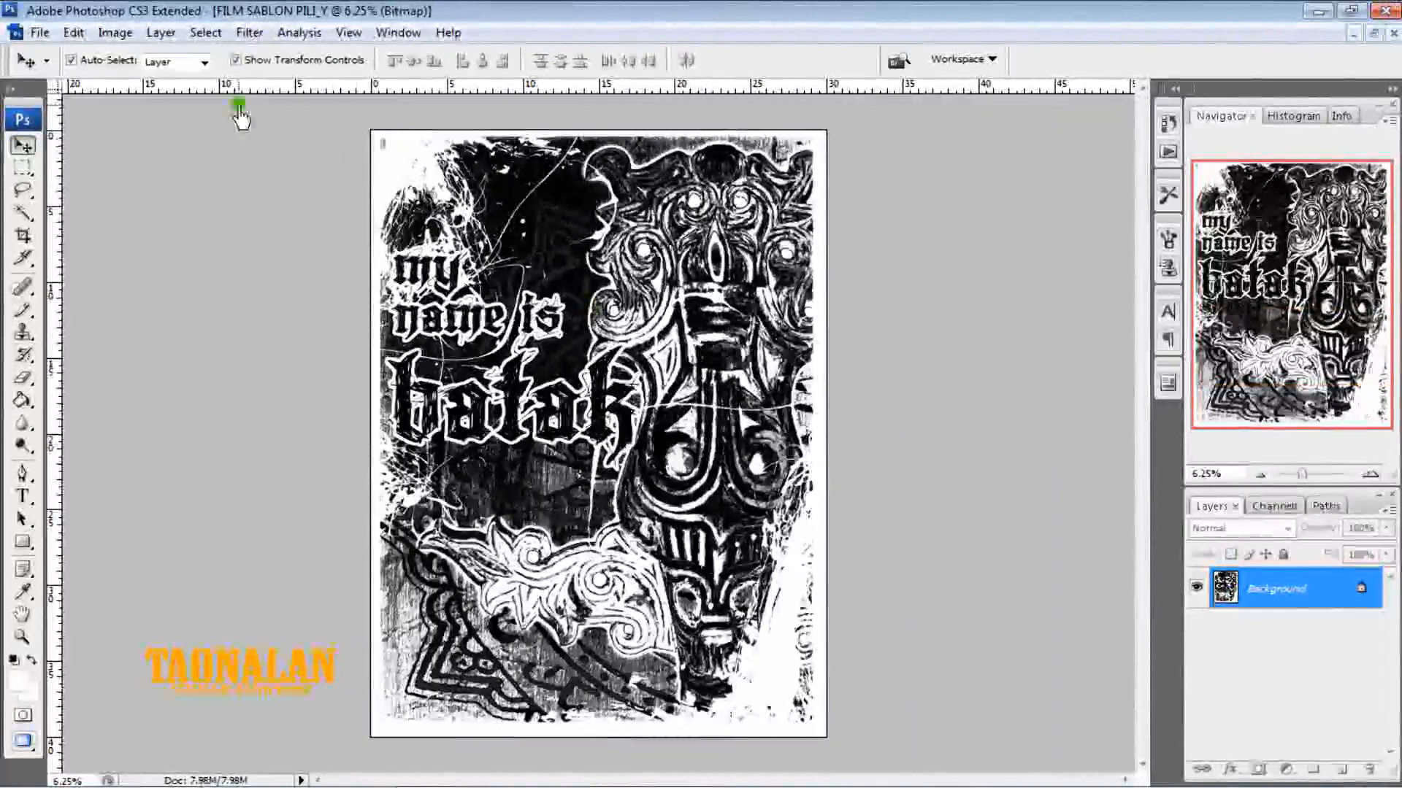
Convert the Y film from Bitmap back to Grayscale mode
left_click(114, 34)
mouse_move(178, 54)
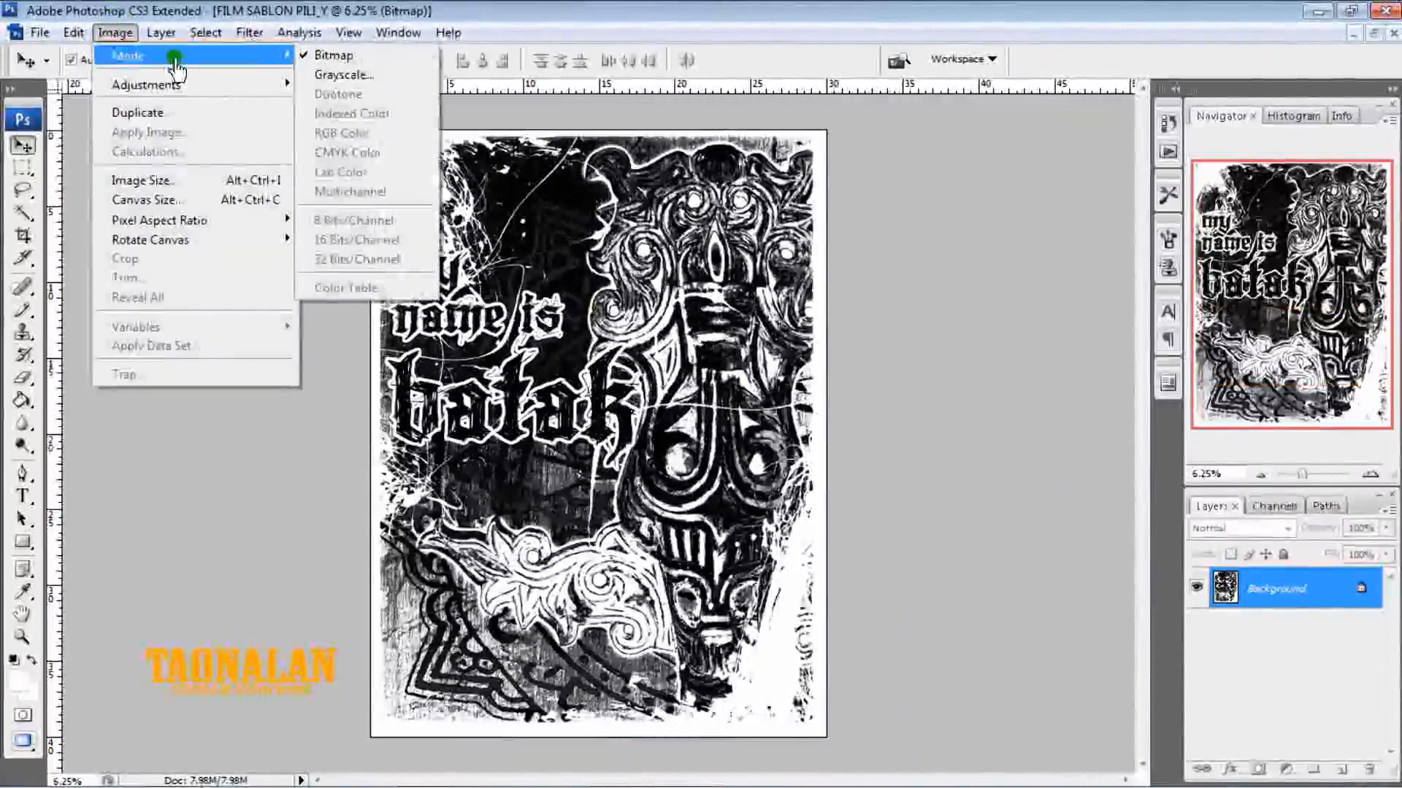
left_click(368, 76)
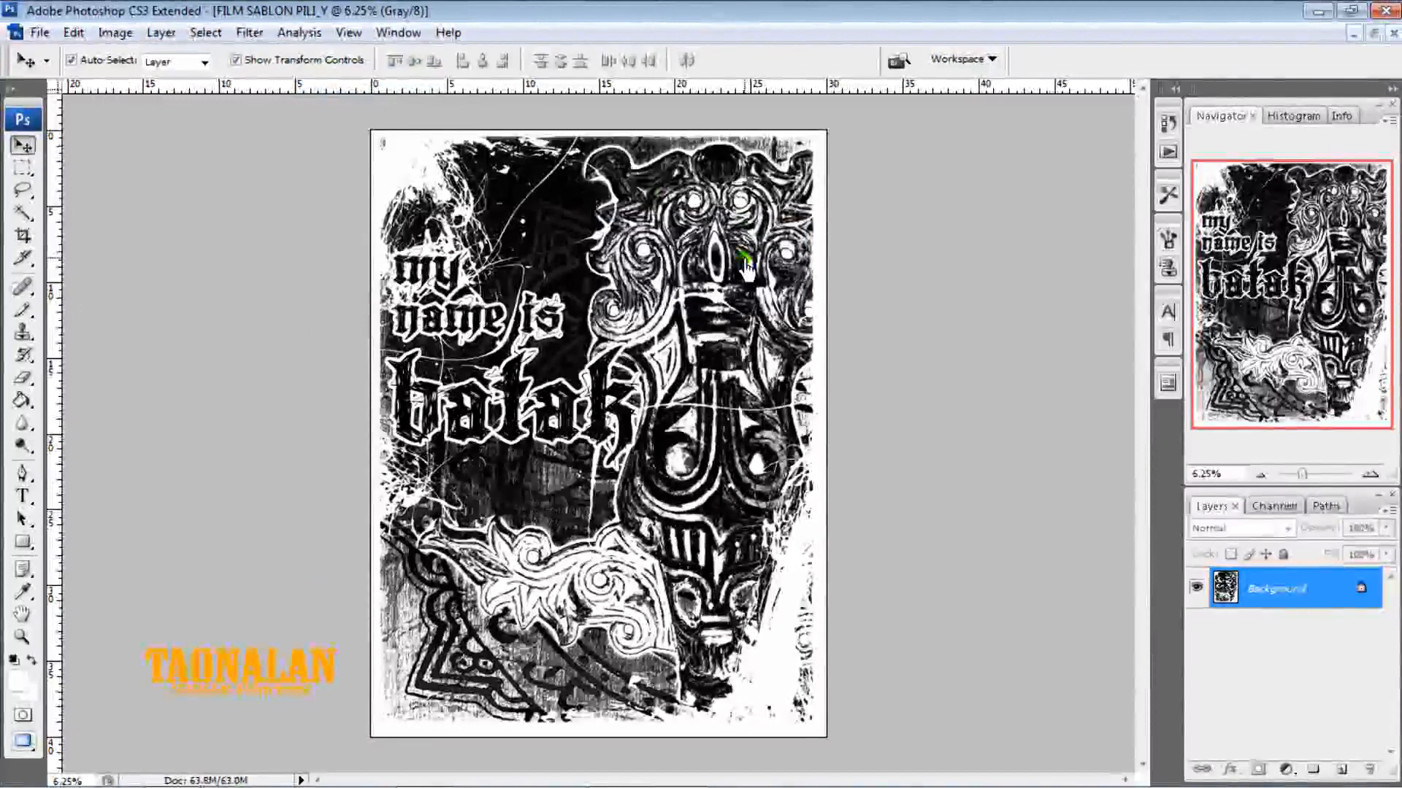
Convert the Y film's background into an editable layer and delete its white areas, selected by Color Range with a fuzziness of 40
double_click(1300, 603)
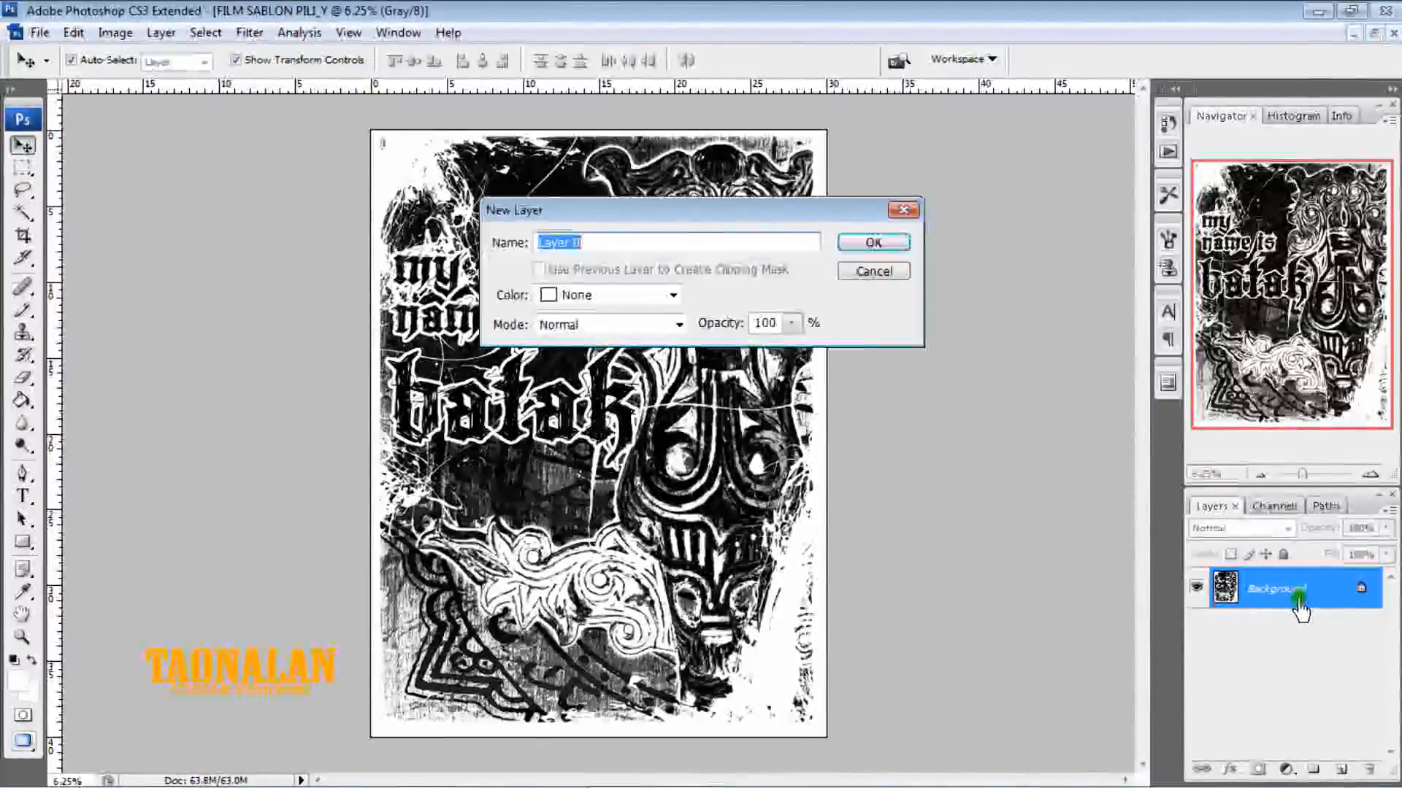
left_click(876, 243)
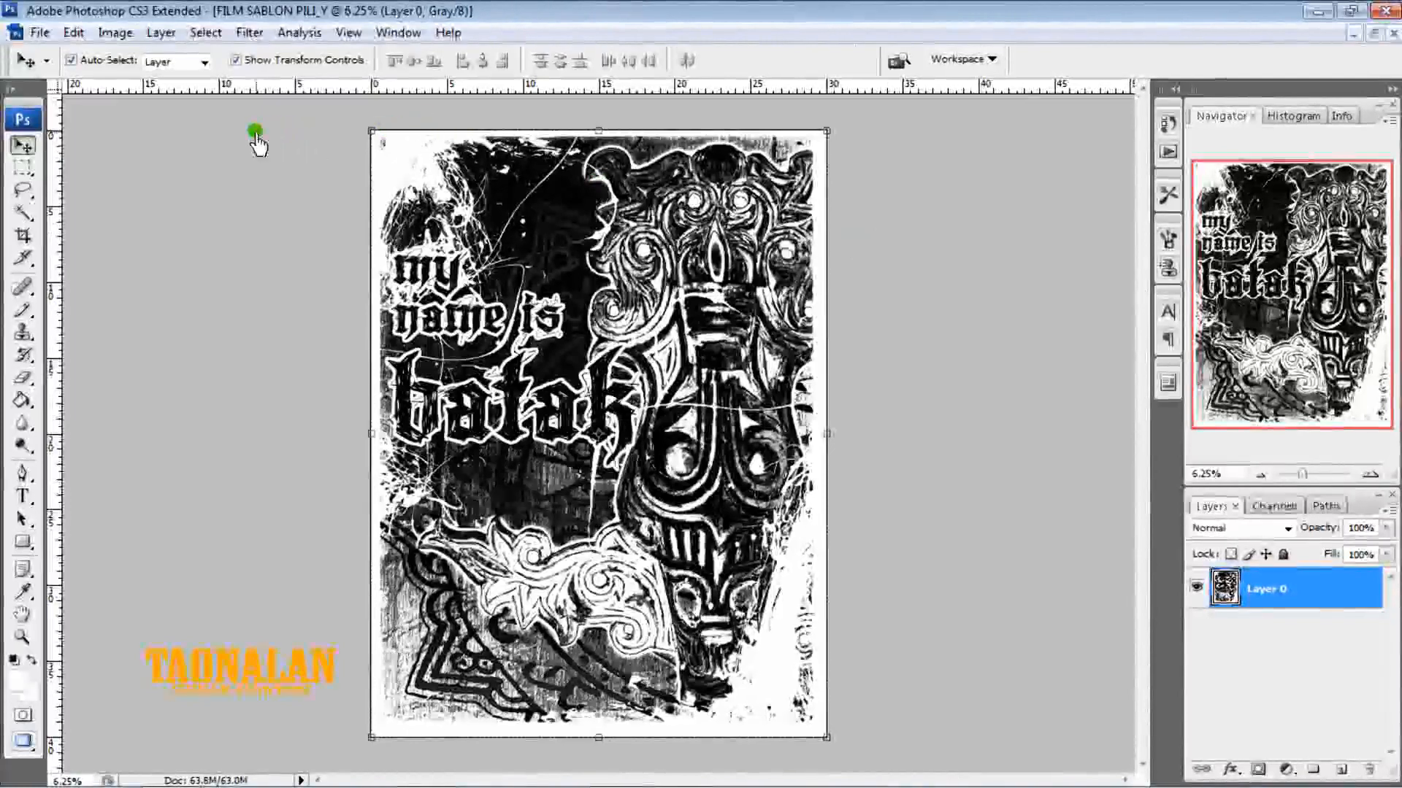
left_click(205, 32)
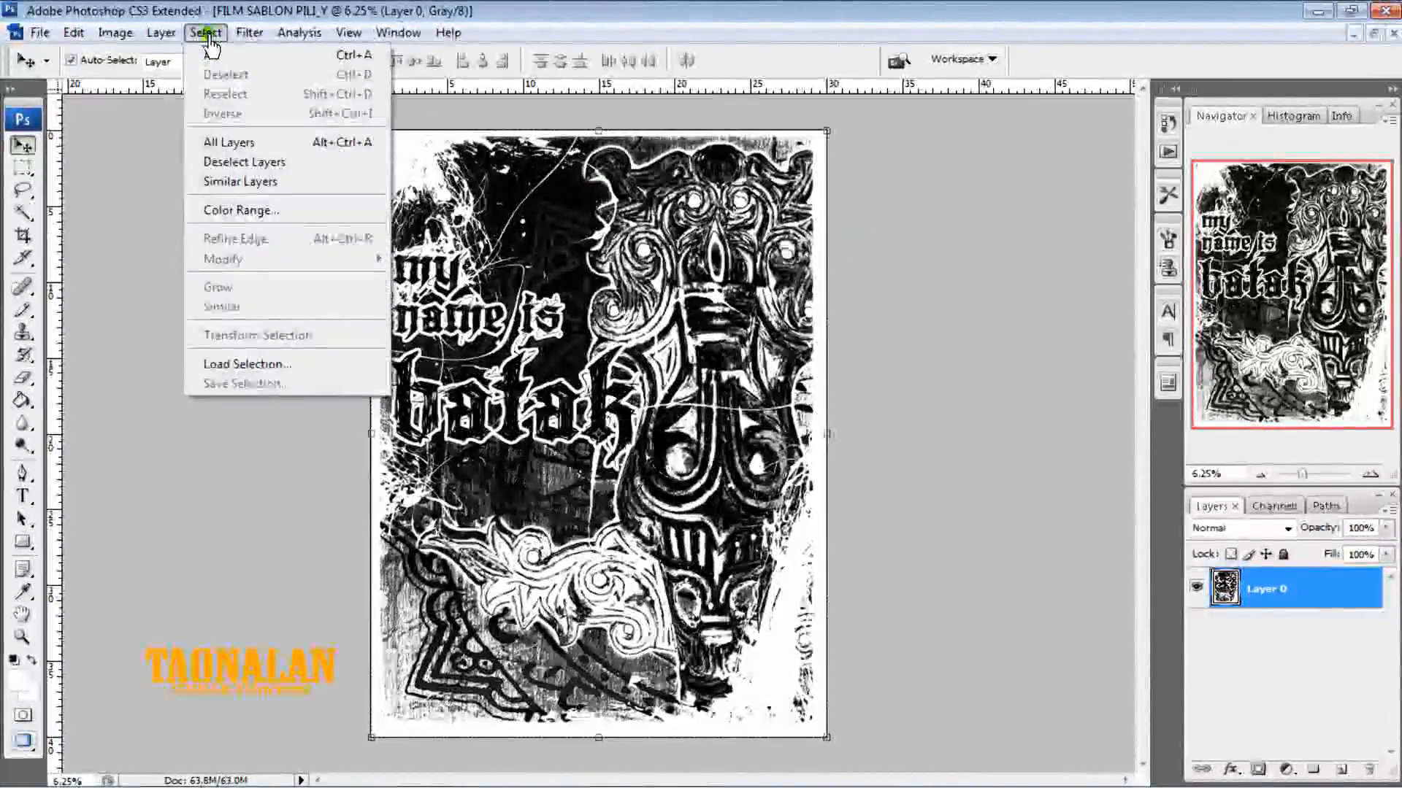
left_click(219, 212)
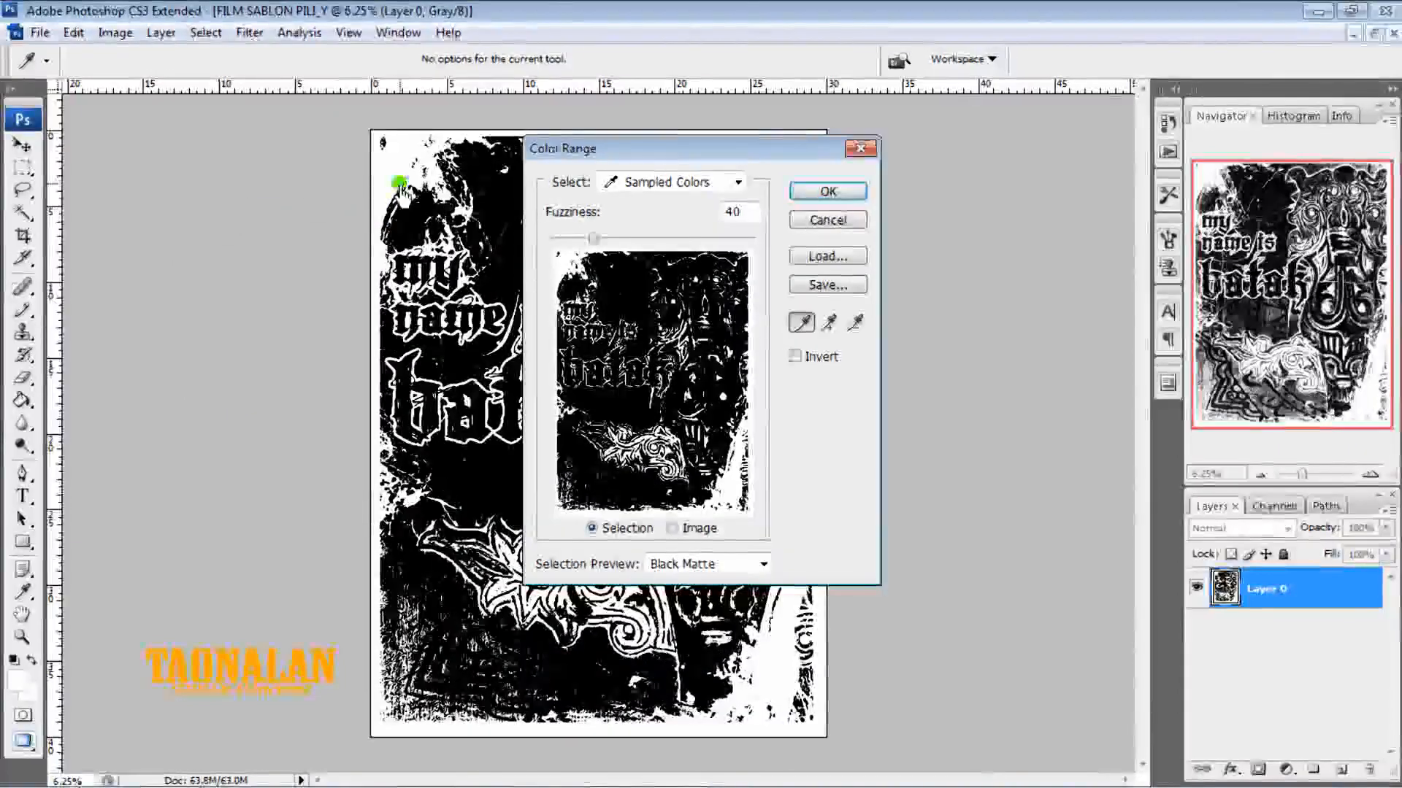
left_click(392, 156)
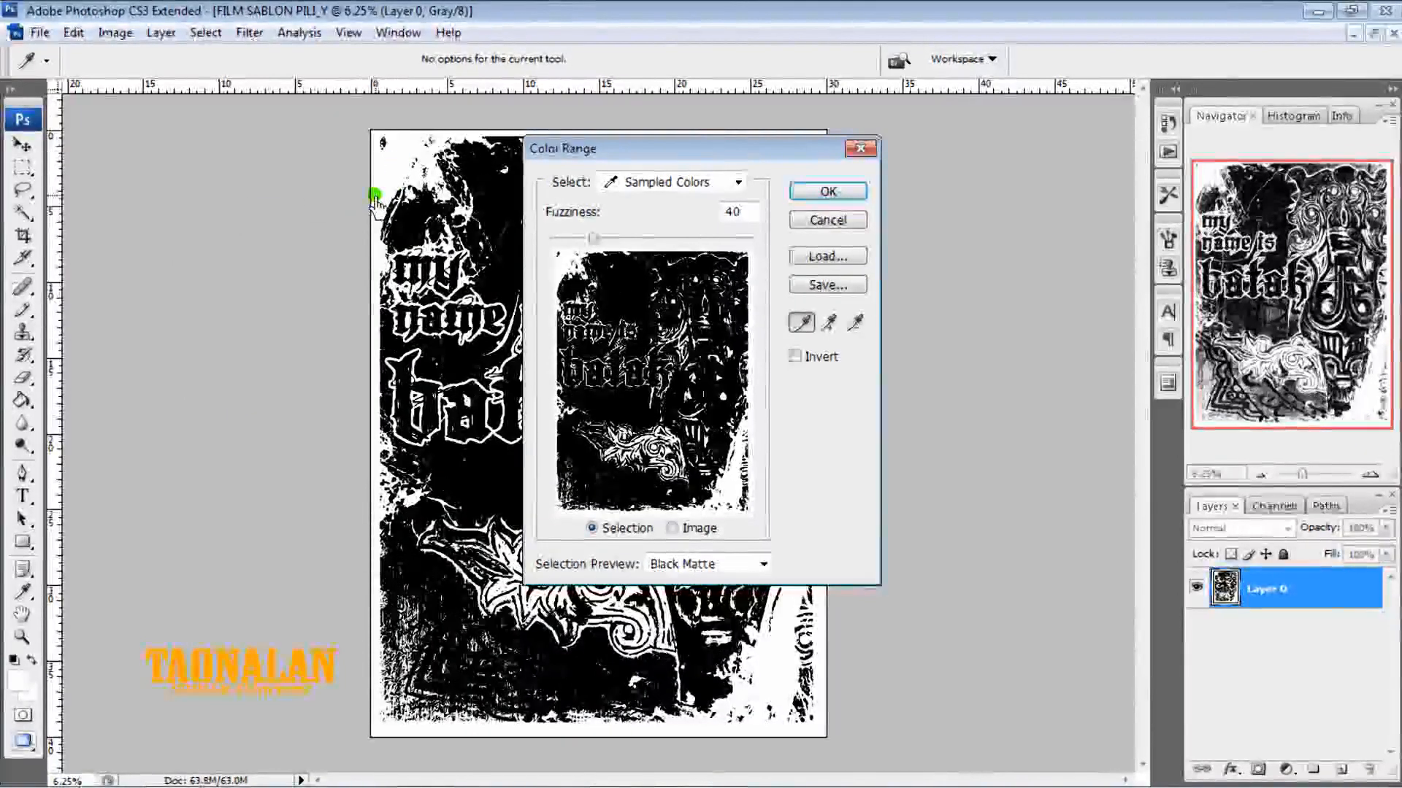
left_click(377, 177)
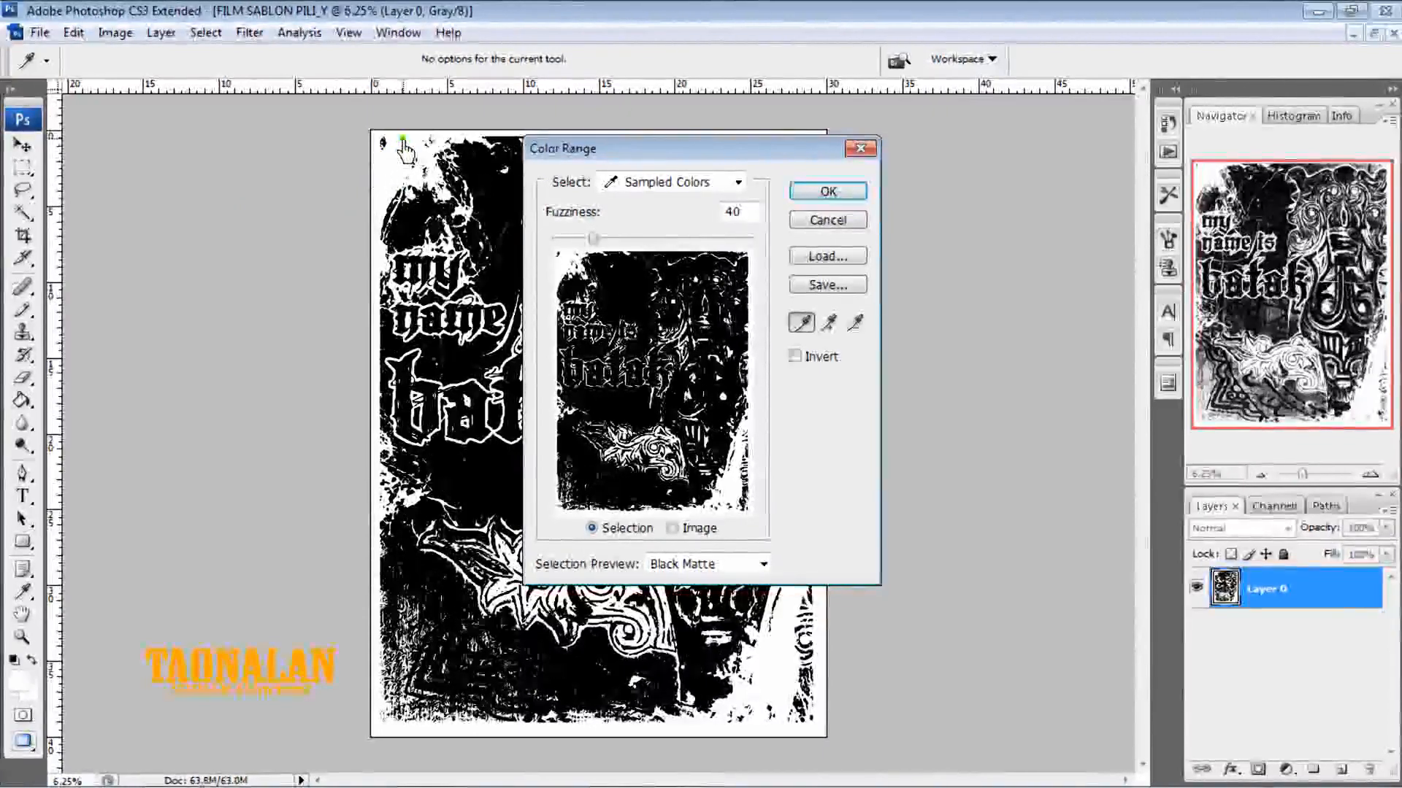
double_click(738, 213)
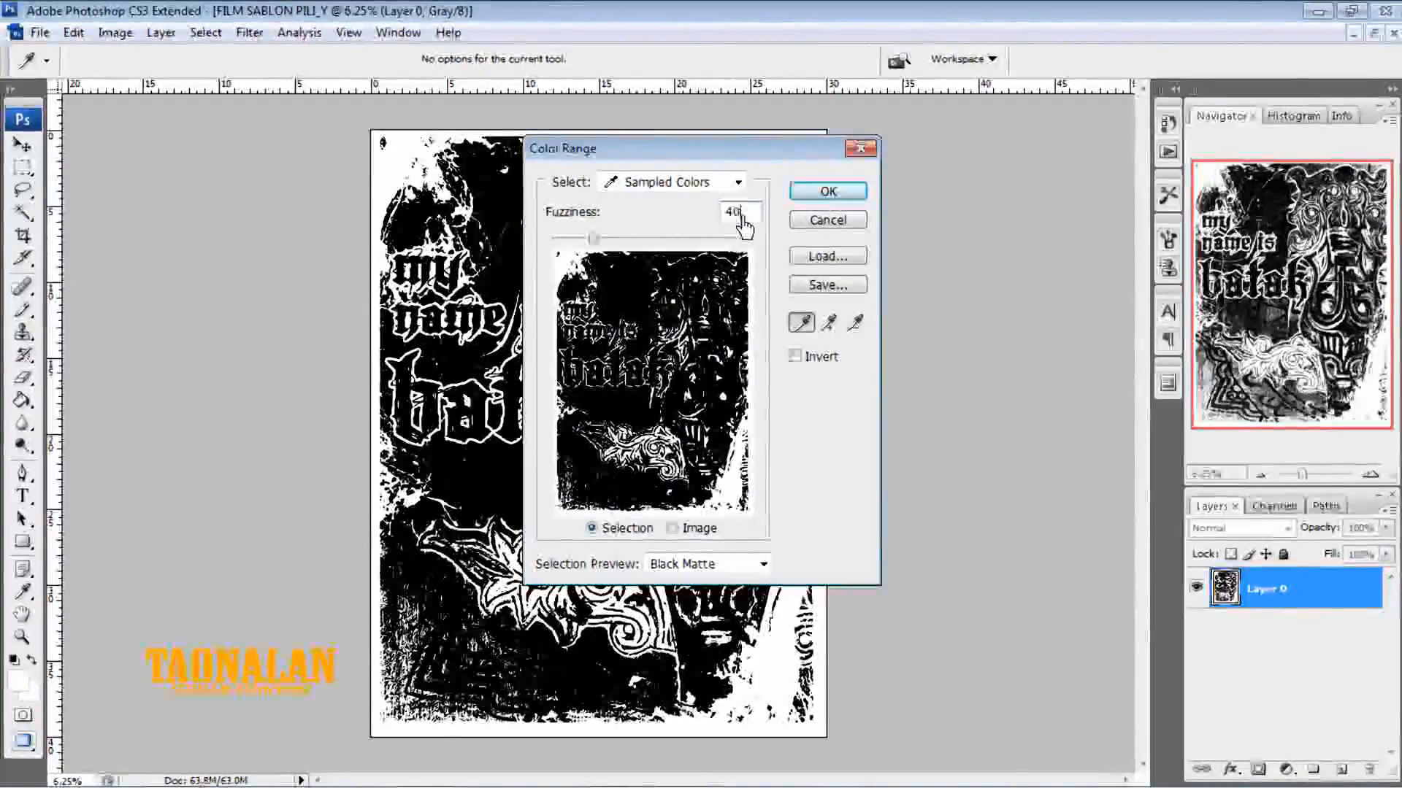
left_click(740, 213)
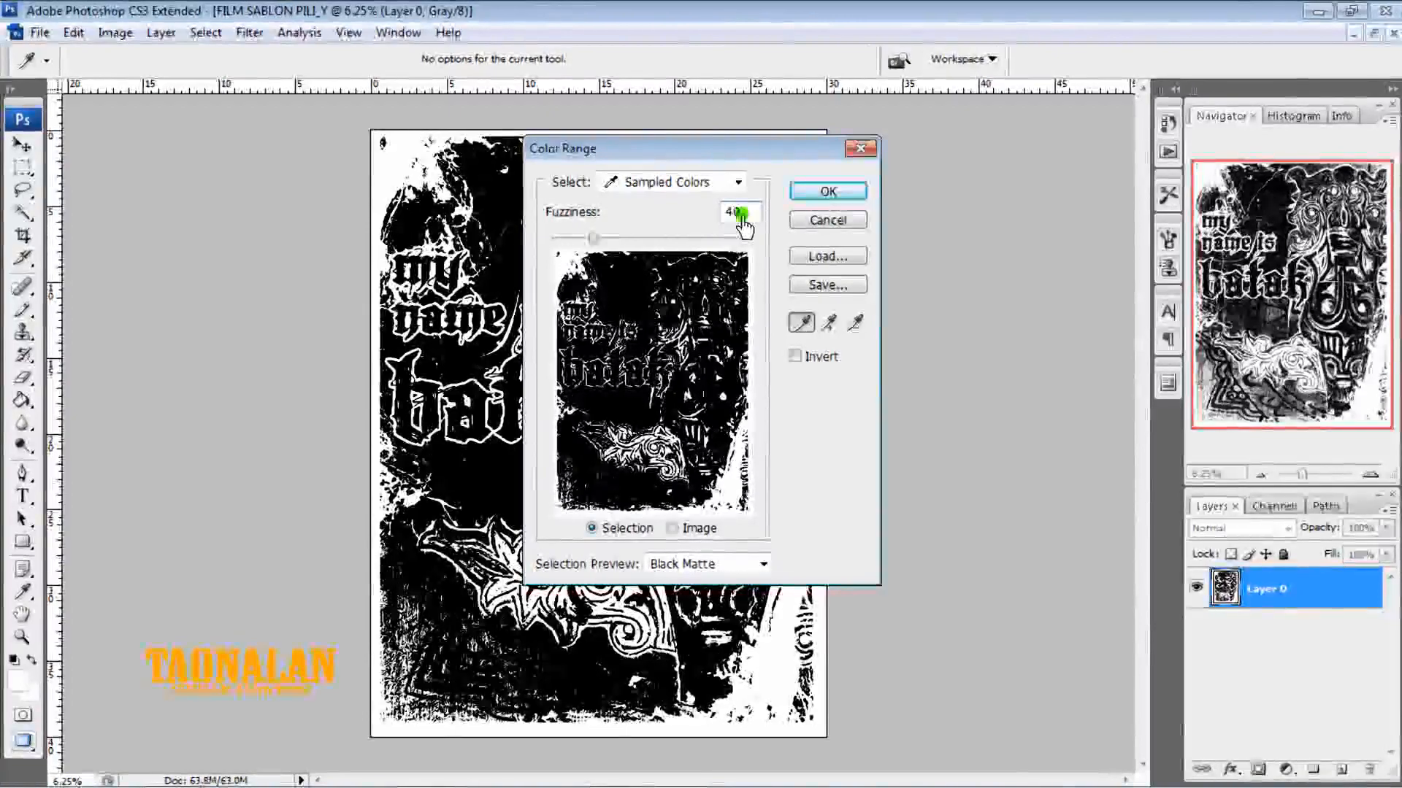
left_click(798, 195)
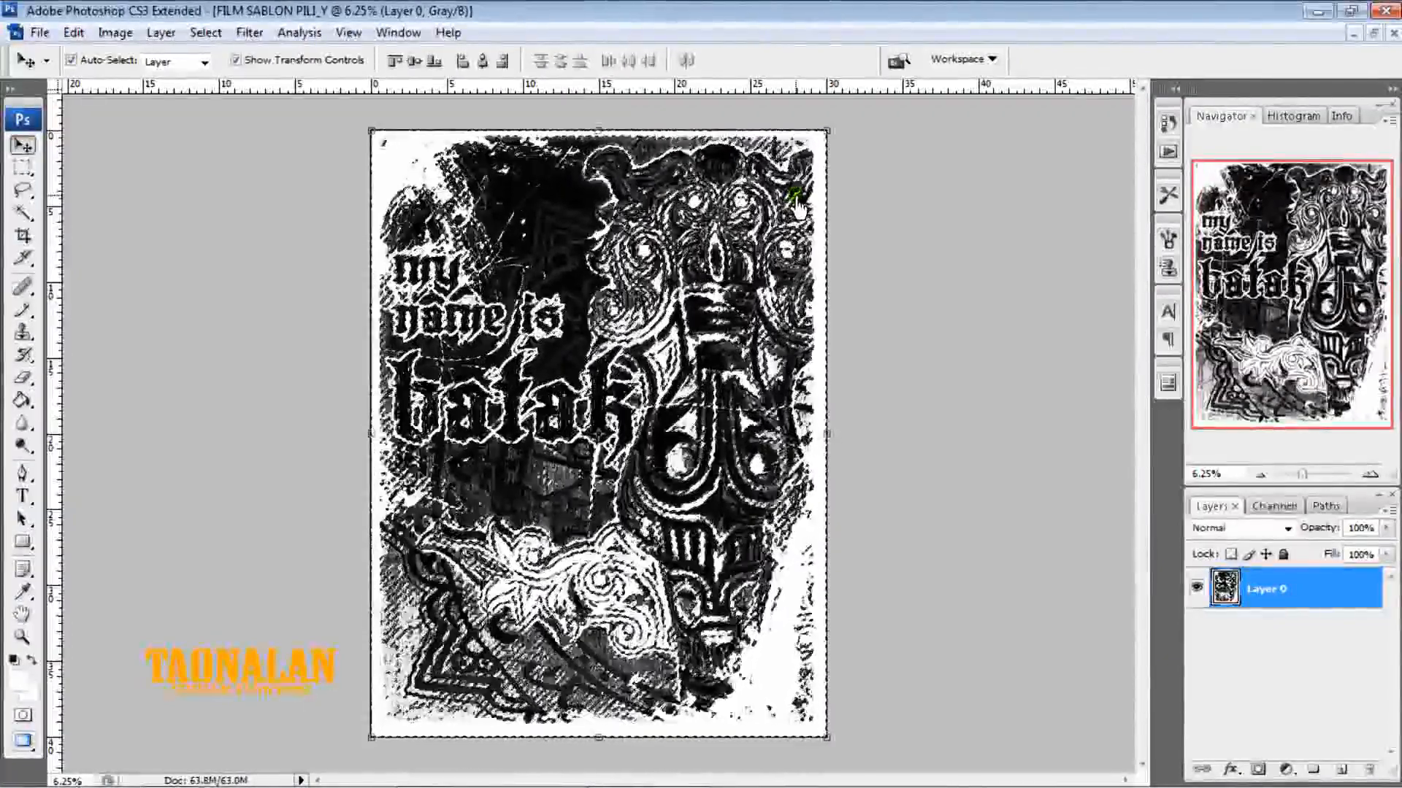
key("Delete")
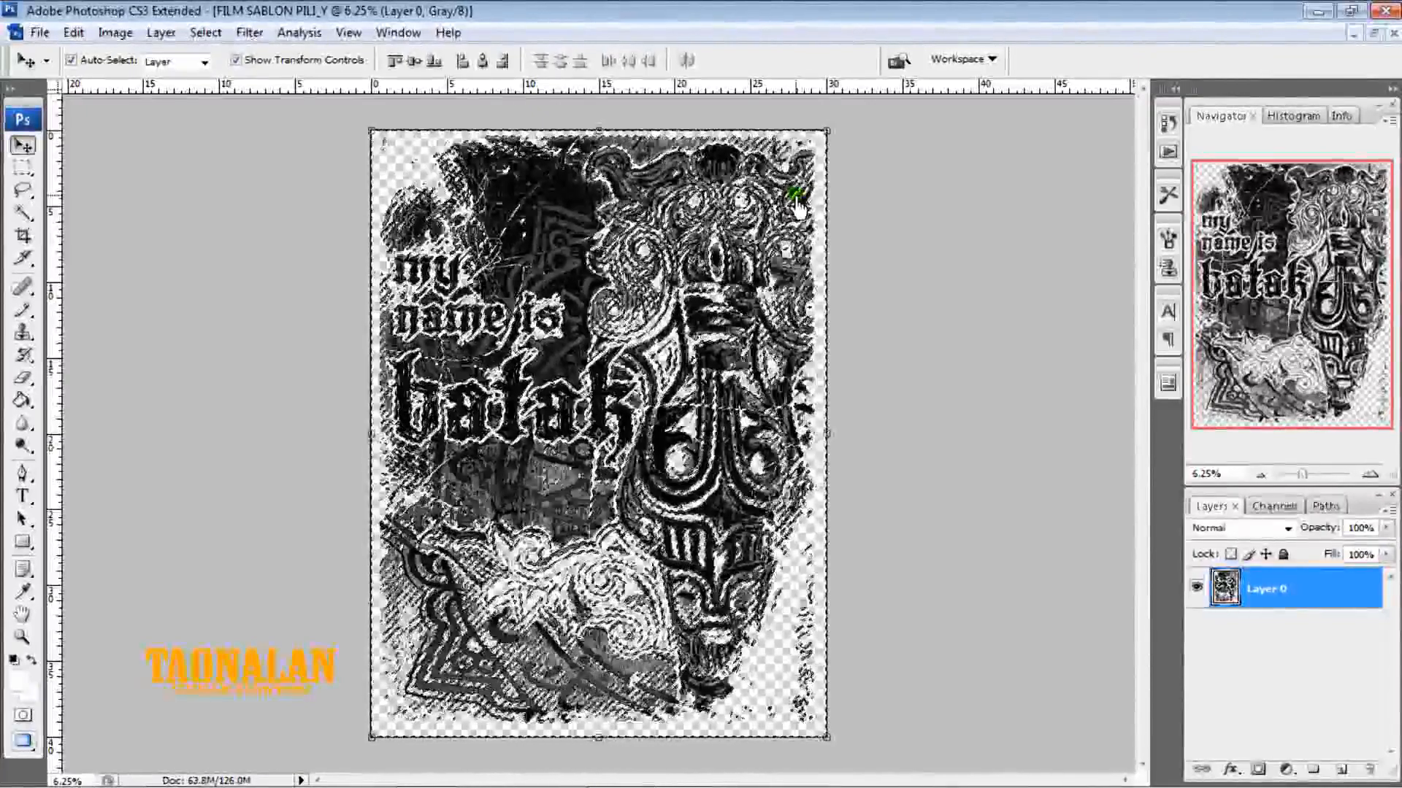
key("ctrl+d")
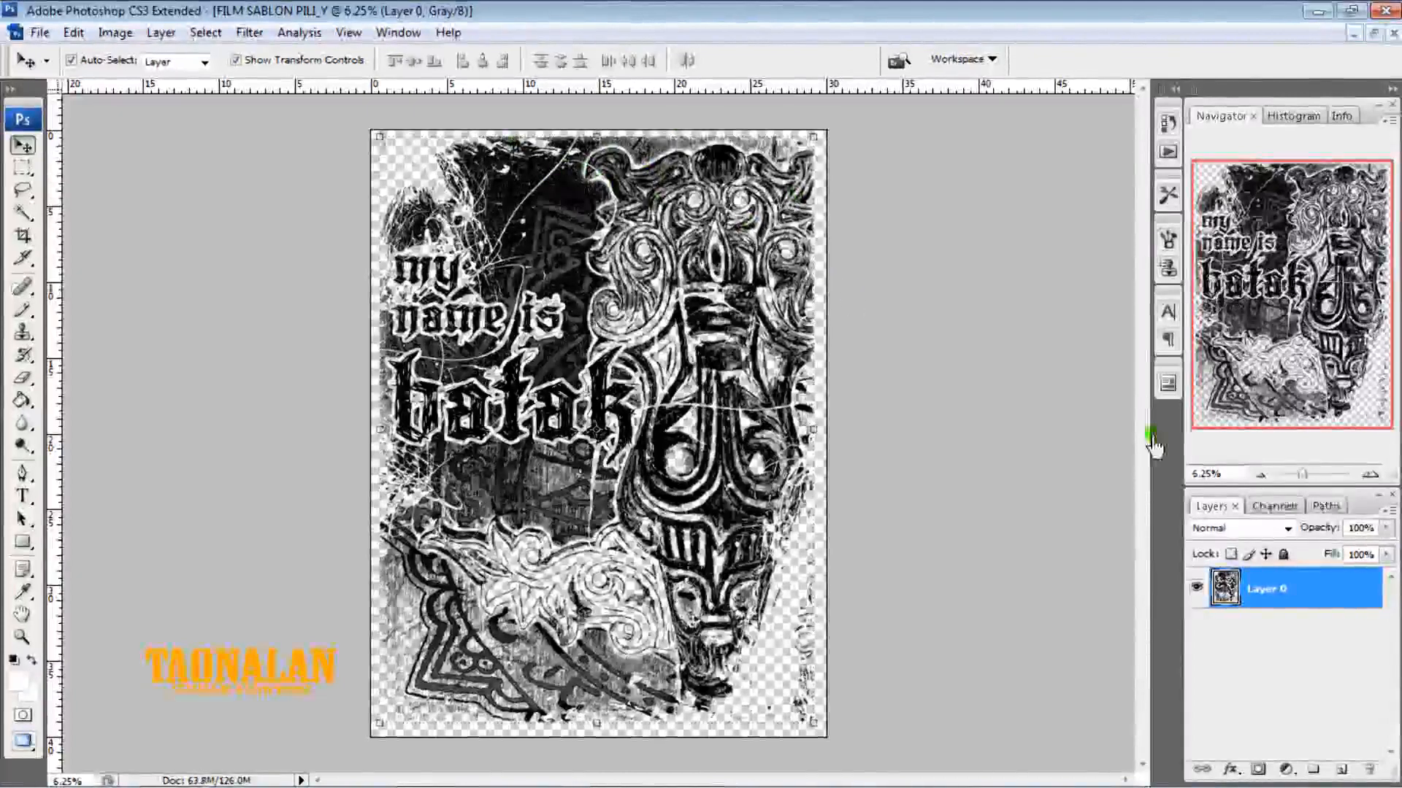
Copy the Y film's entire dot layer and paste it into FILM SABLON PILI_K above the existing coloured layer
left_click(918, 396)
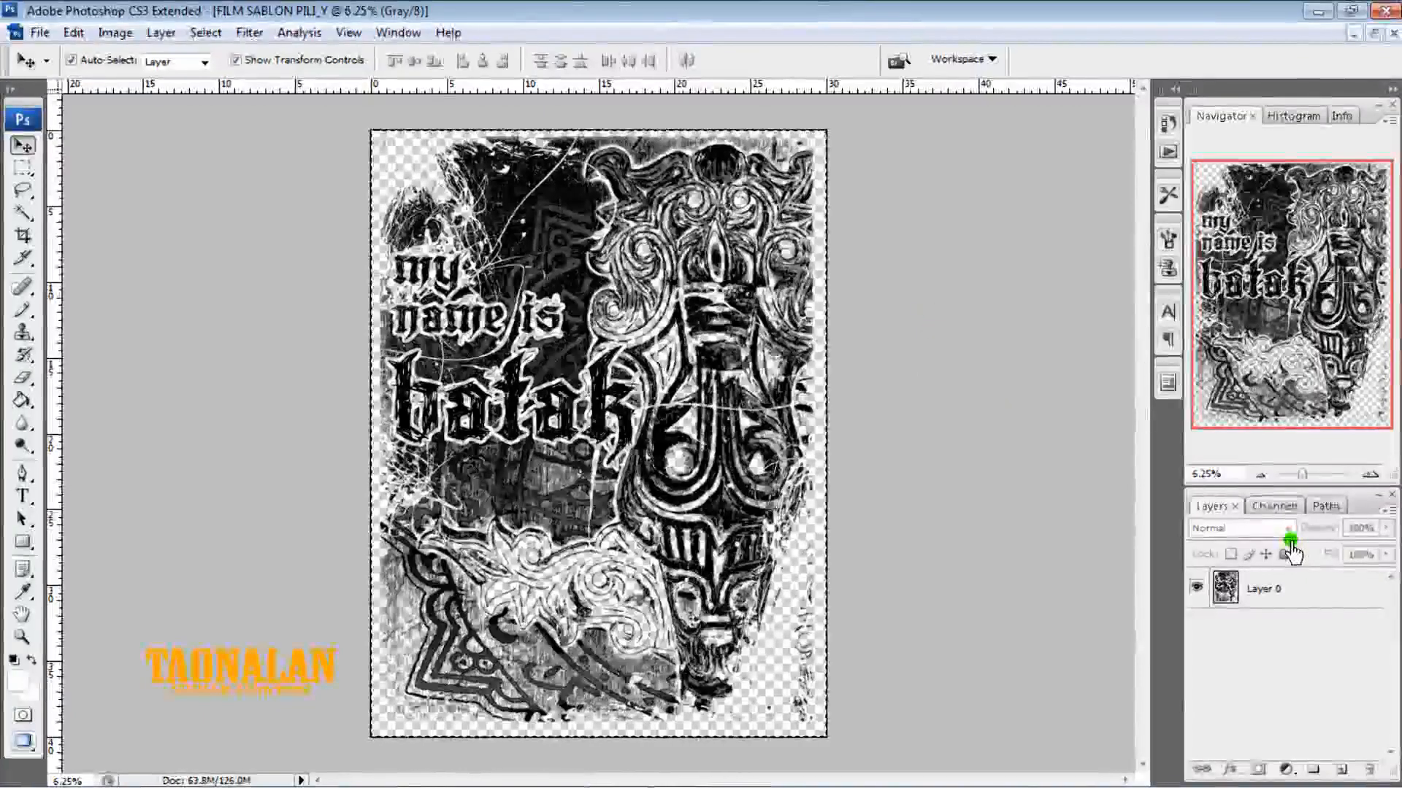
left_click(1295, 591)
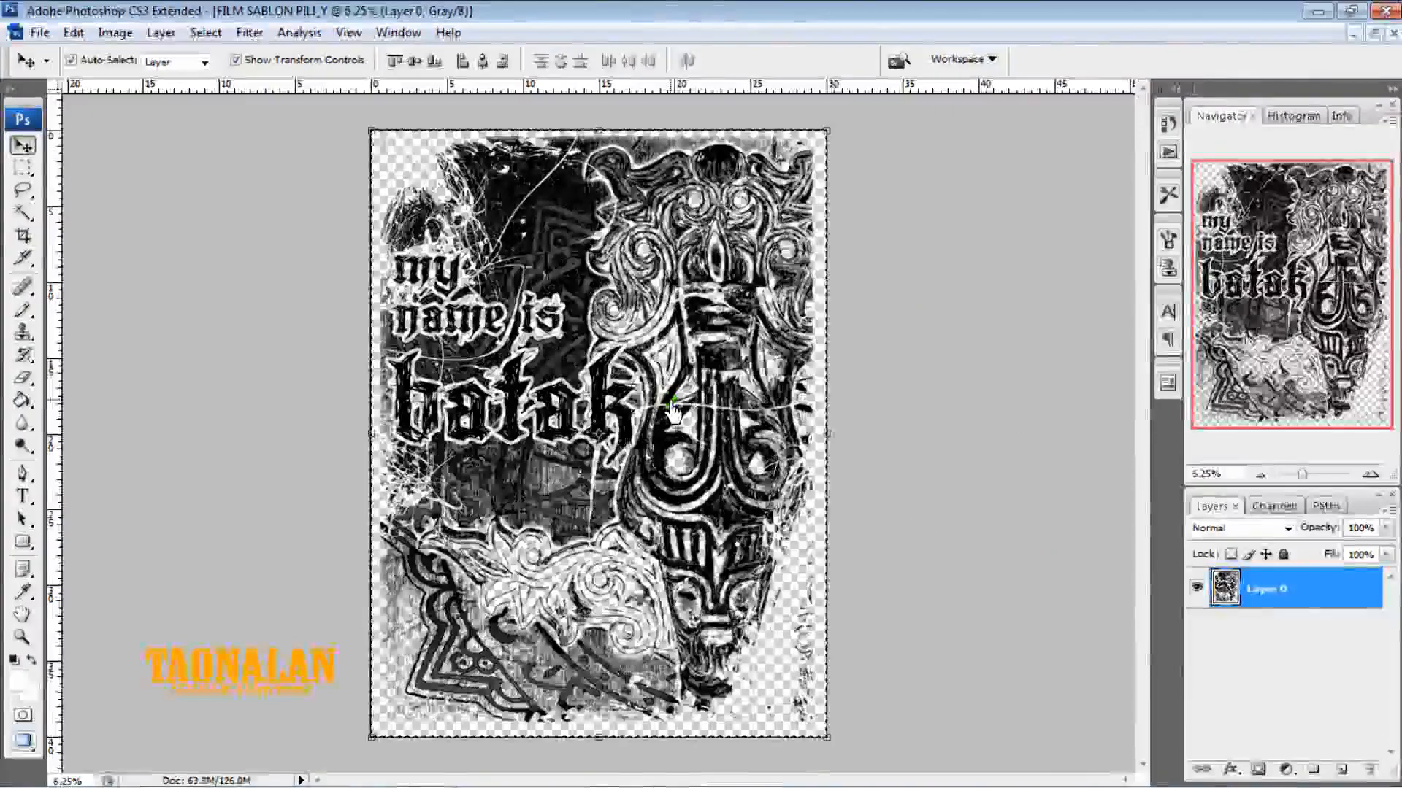
left_click(401, 32)
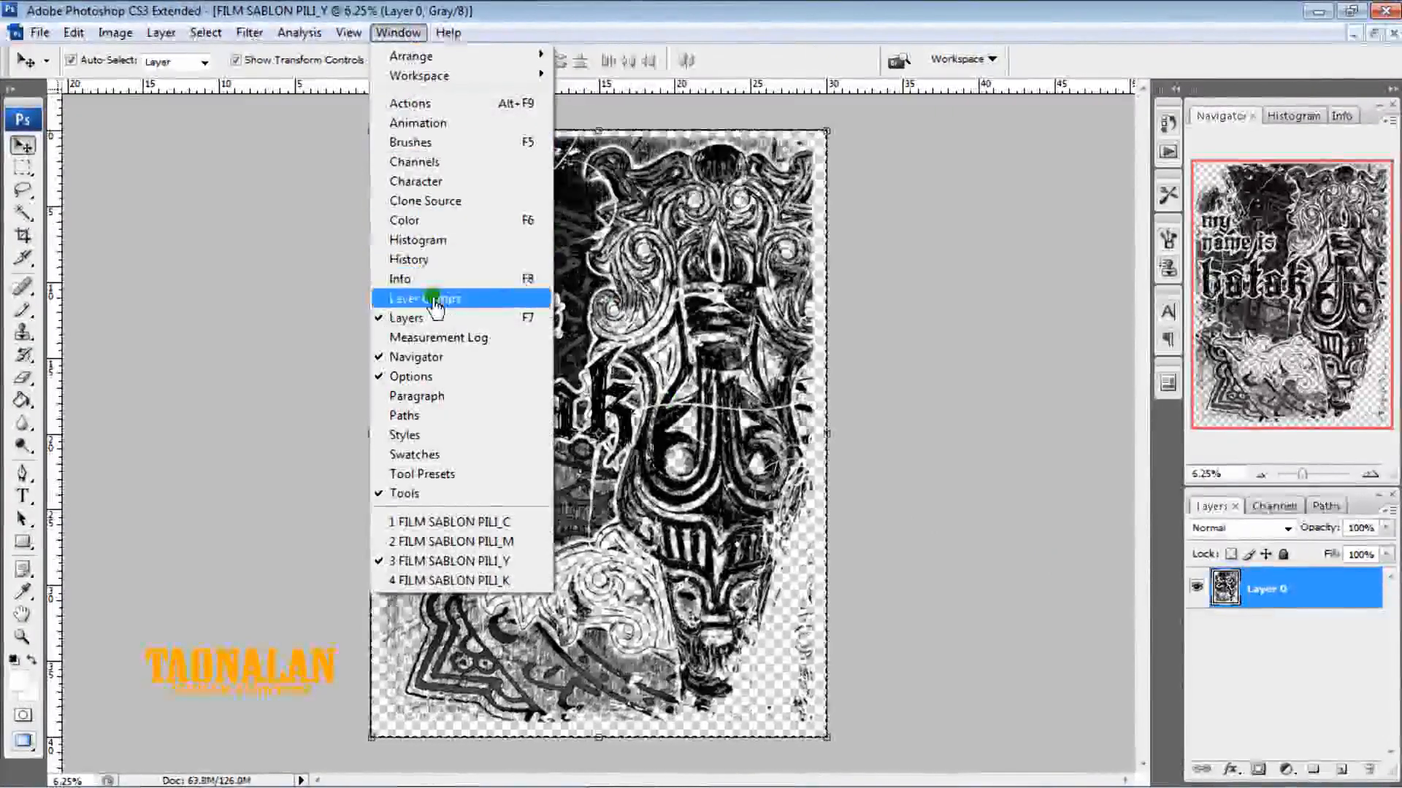
left_click(523, 582)
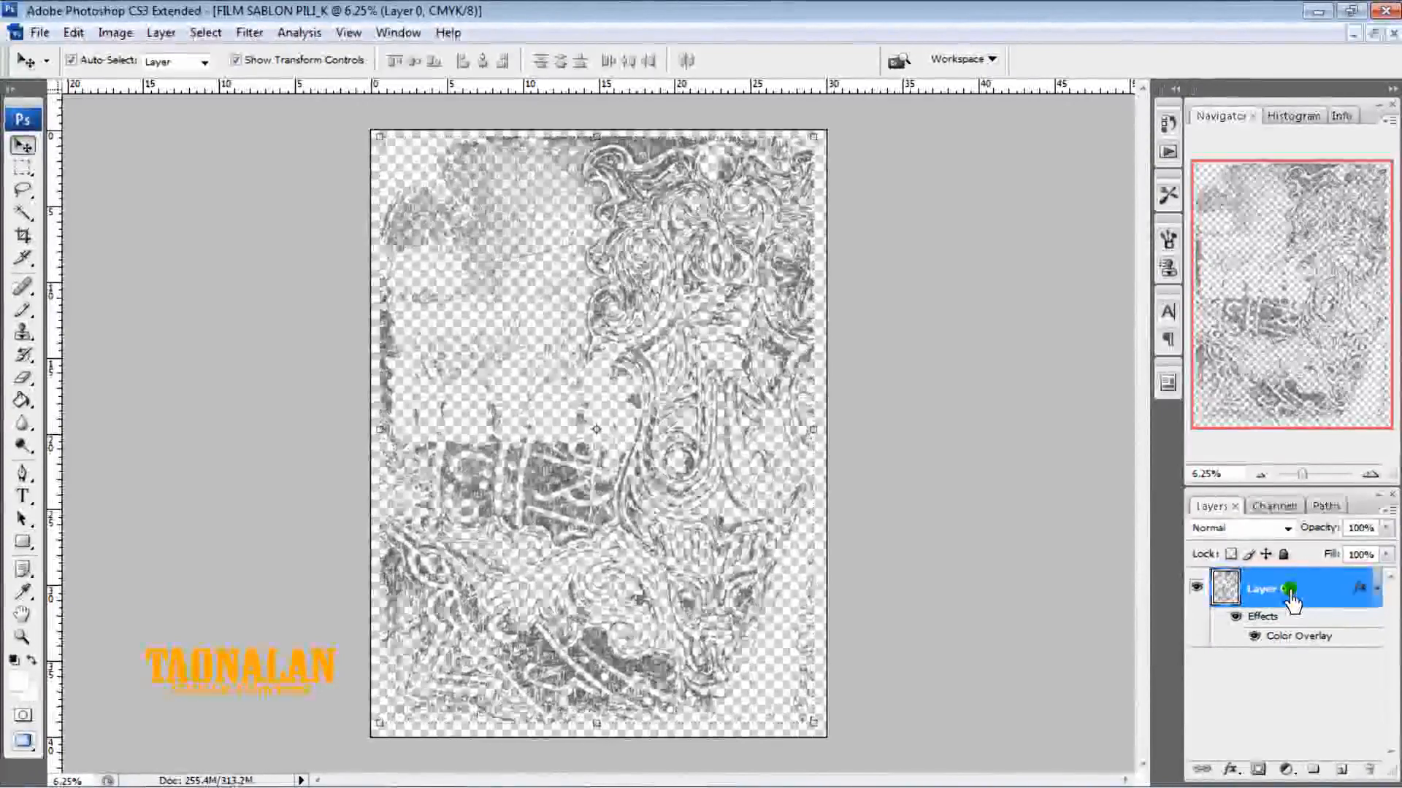
key("ctrl+v")
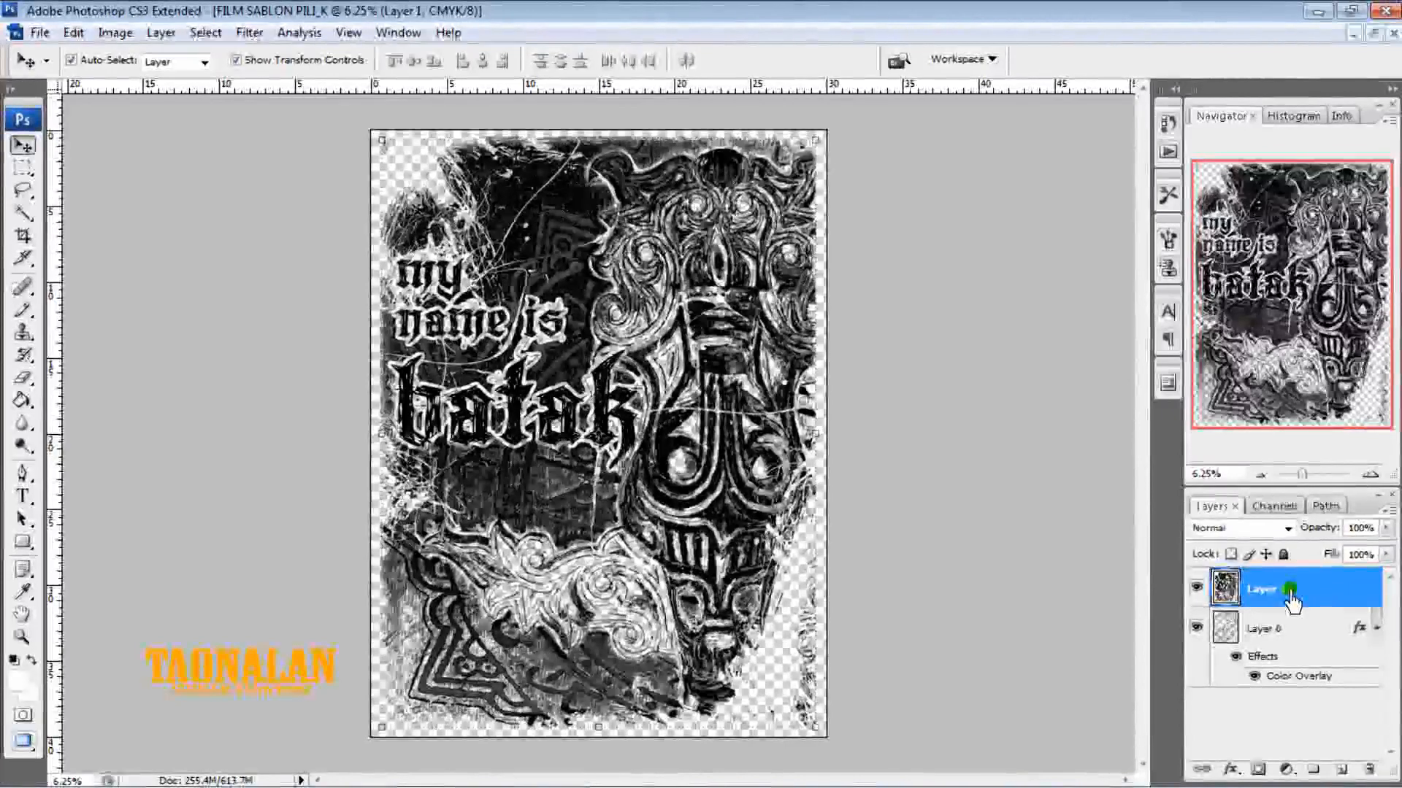
Examine the pasted Y halftone over the black film up close at up to 16.67% magnification
left_click(1368, 476)
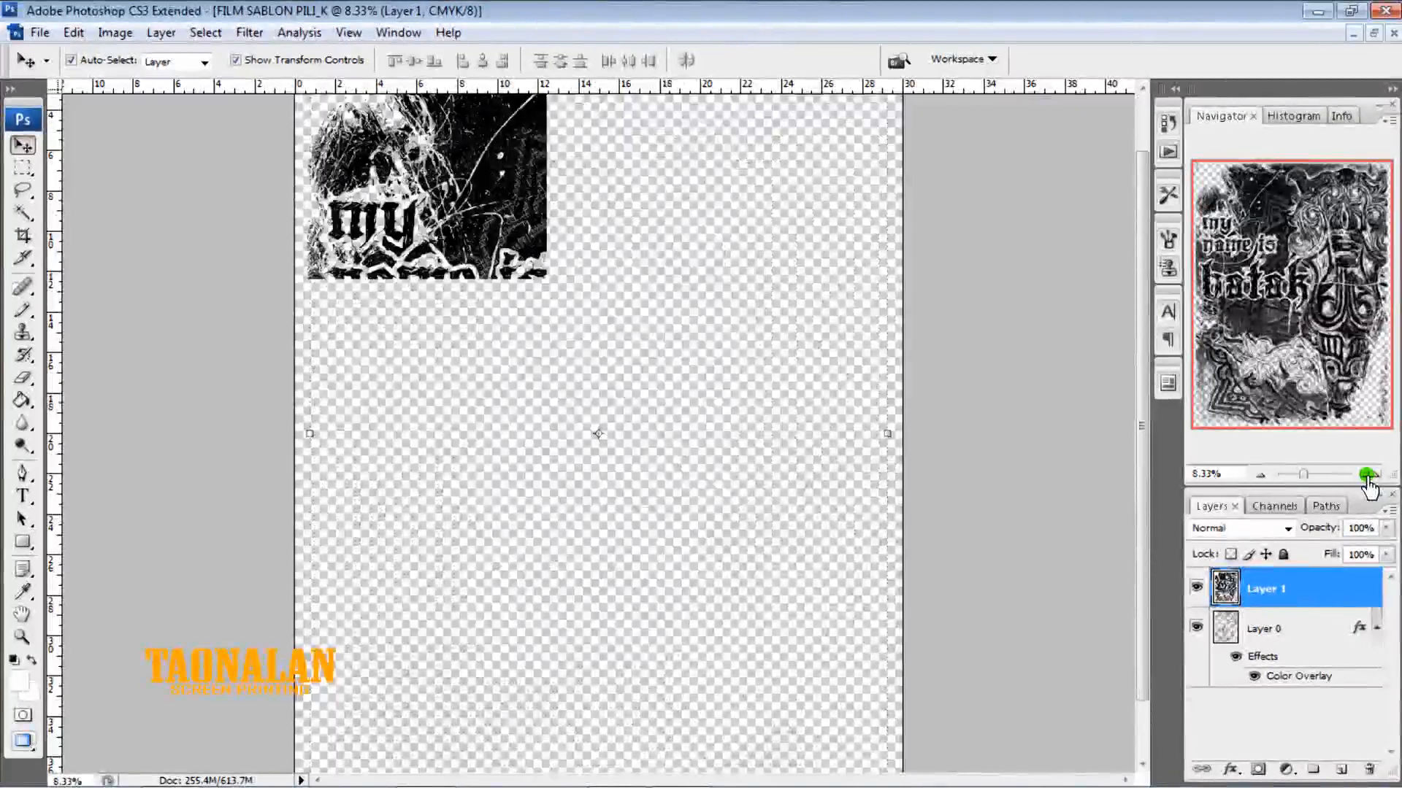
left_click(1367, 476)
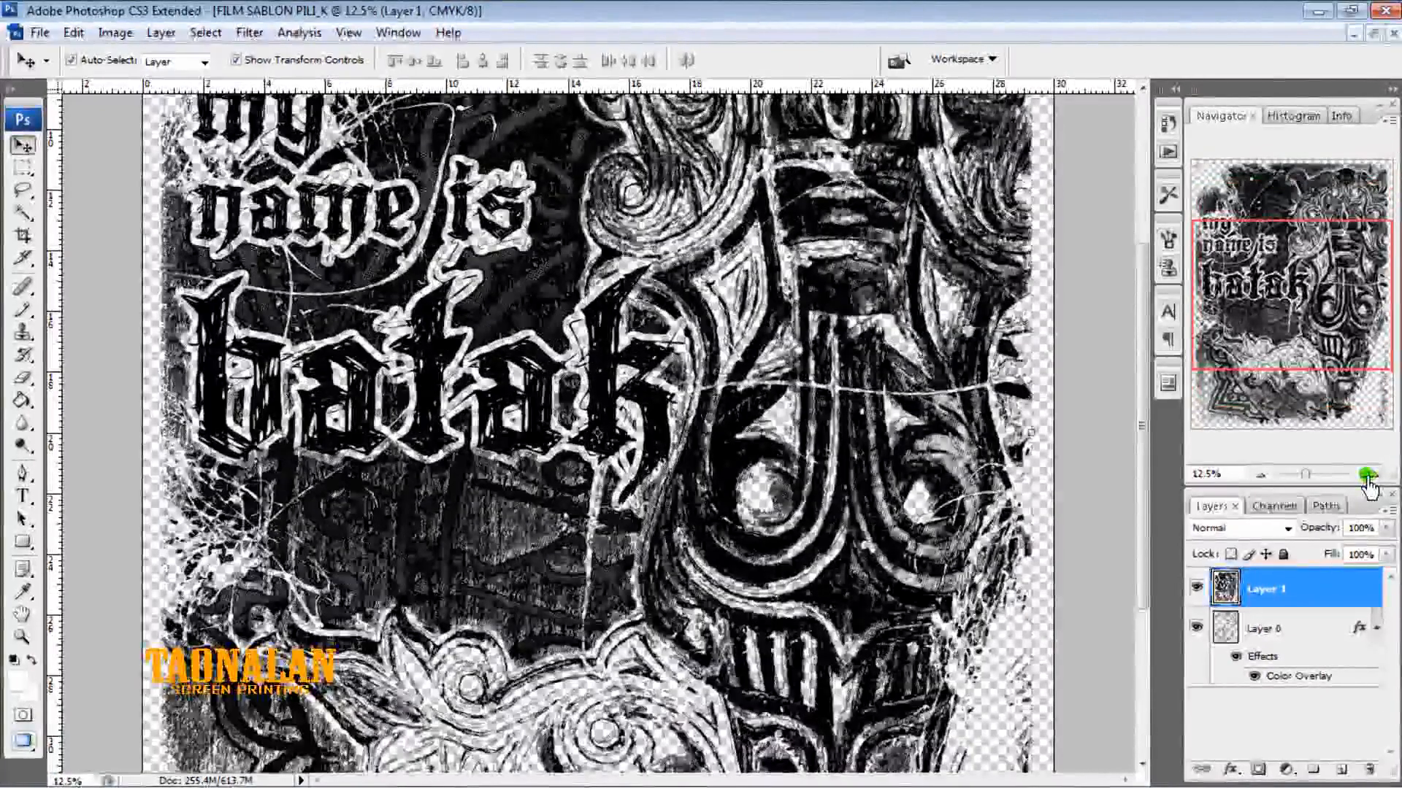
left_click(1289, 201)
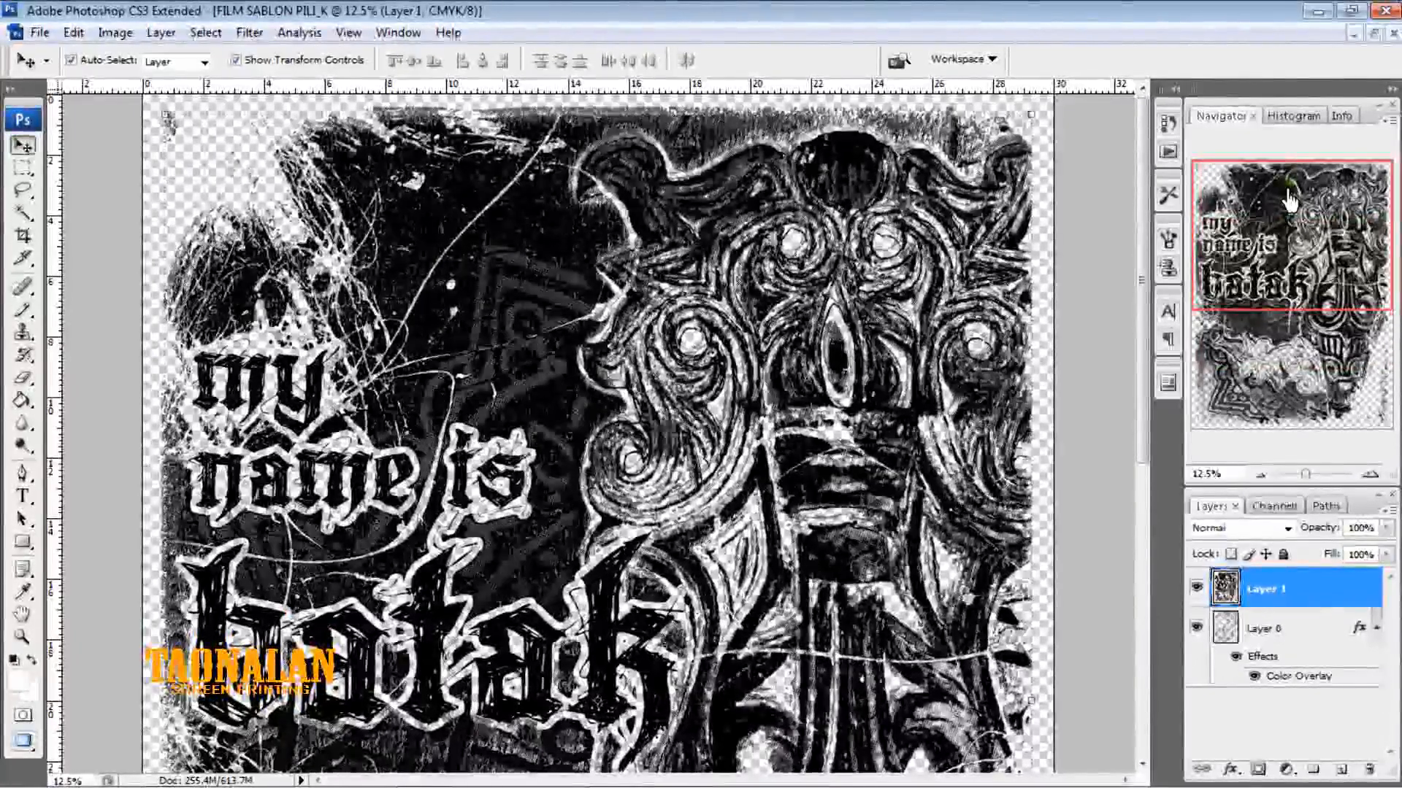
left_click(1372, 475)
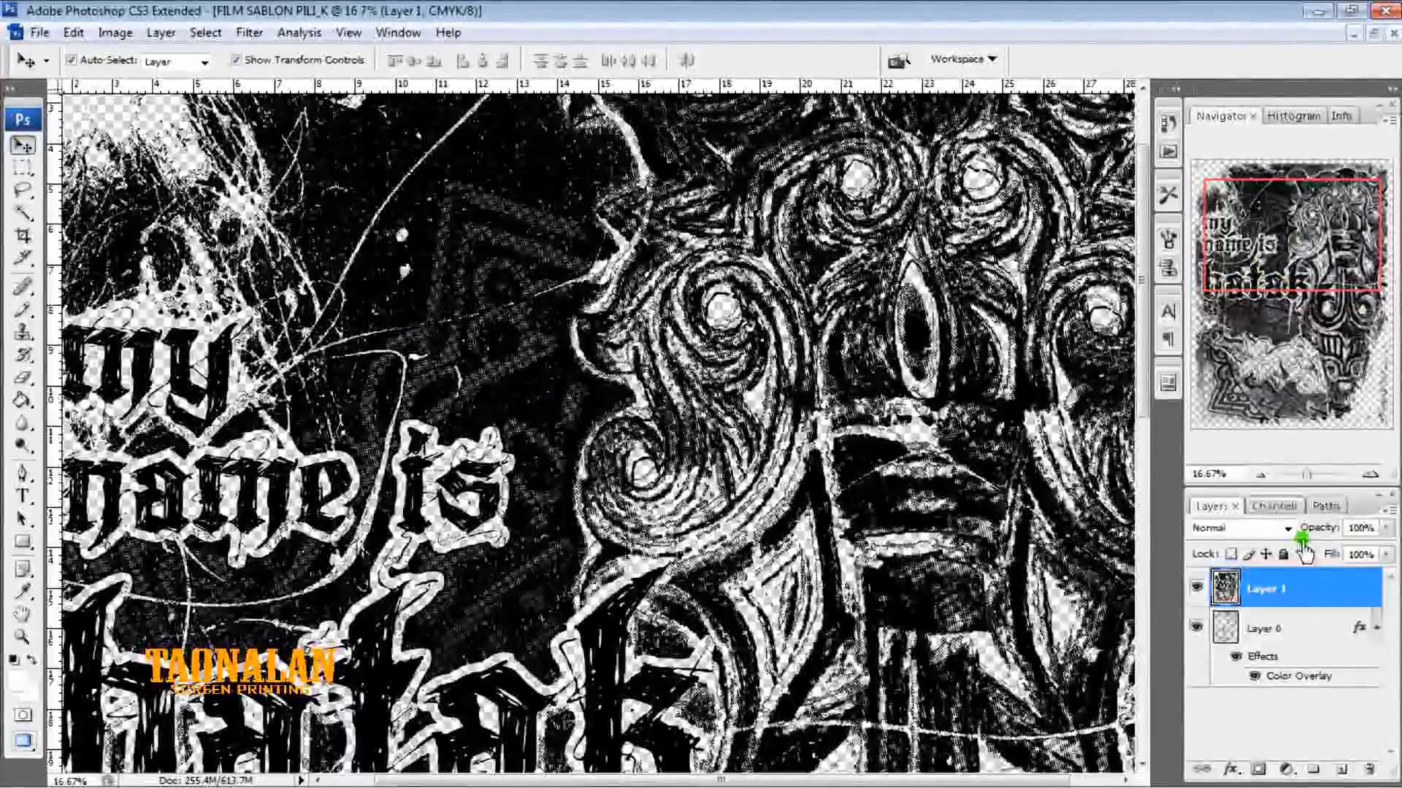
left_click(1298, 629)
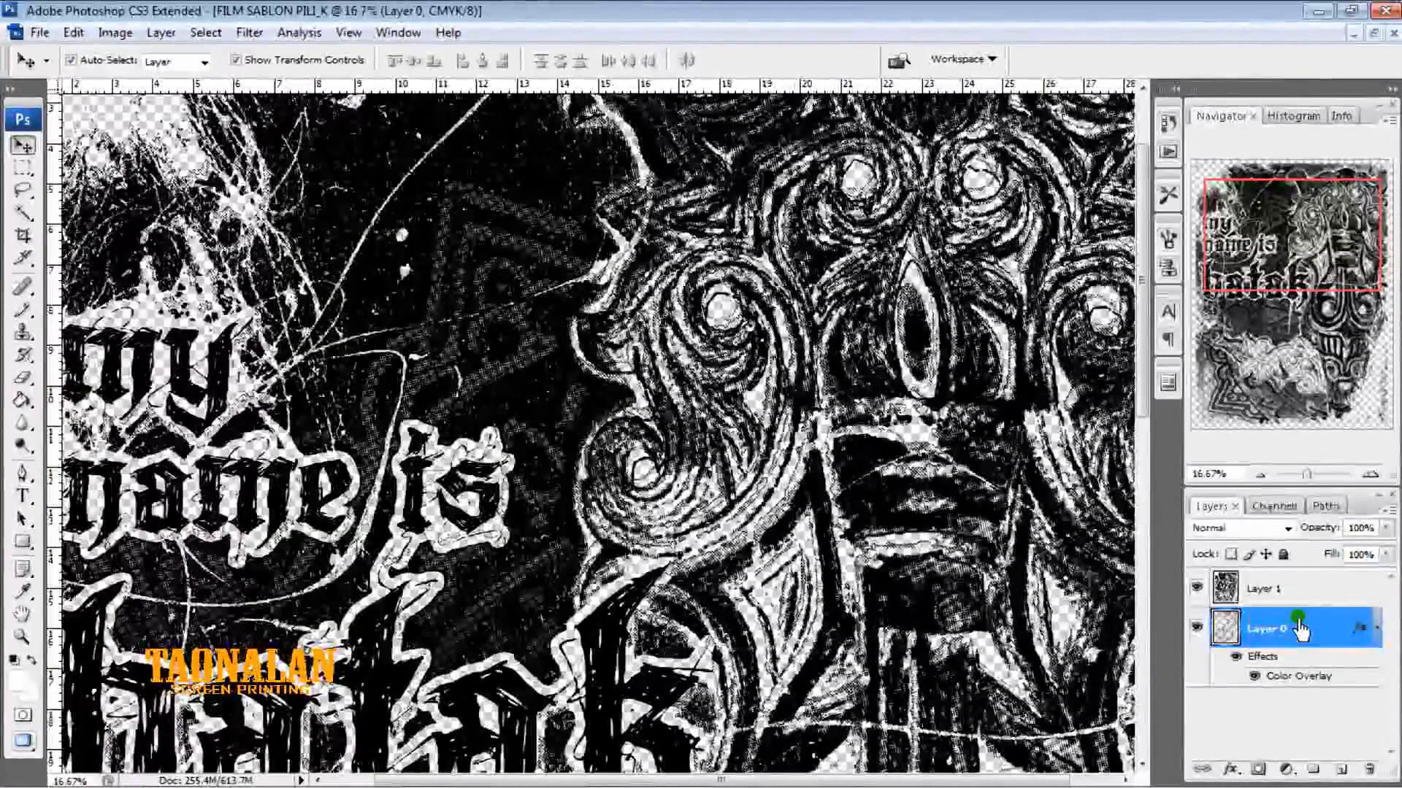
left_click(1370, 476)
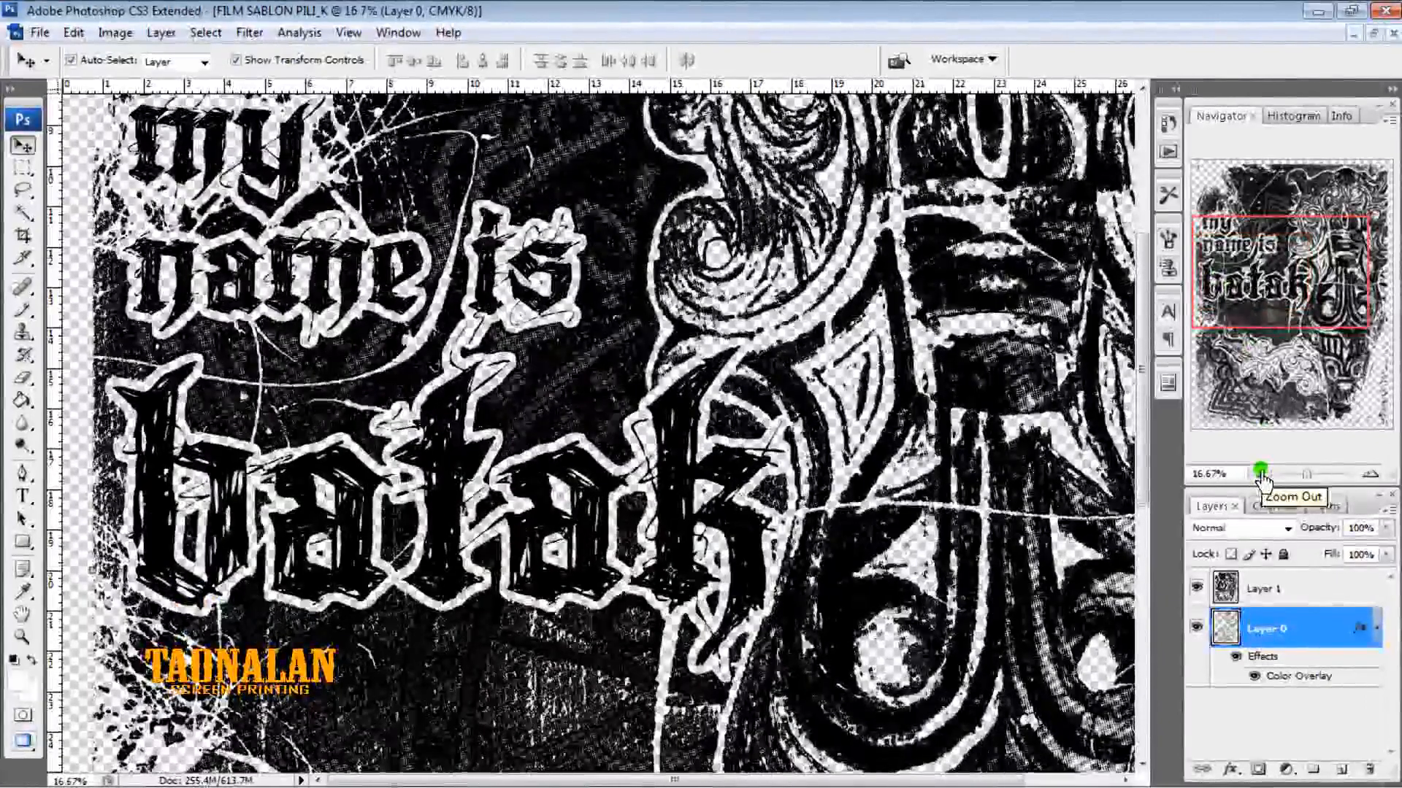
left_click(1260, 474)
left_click(1260, 474)
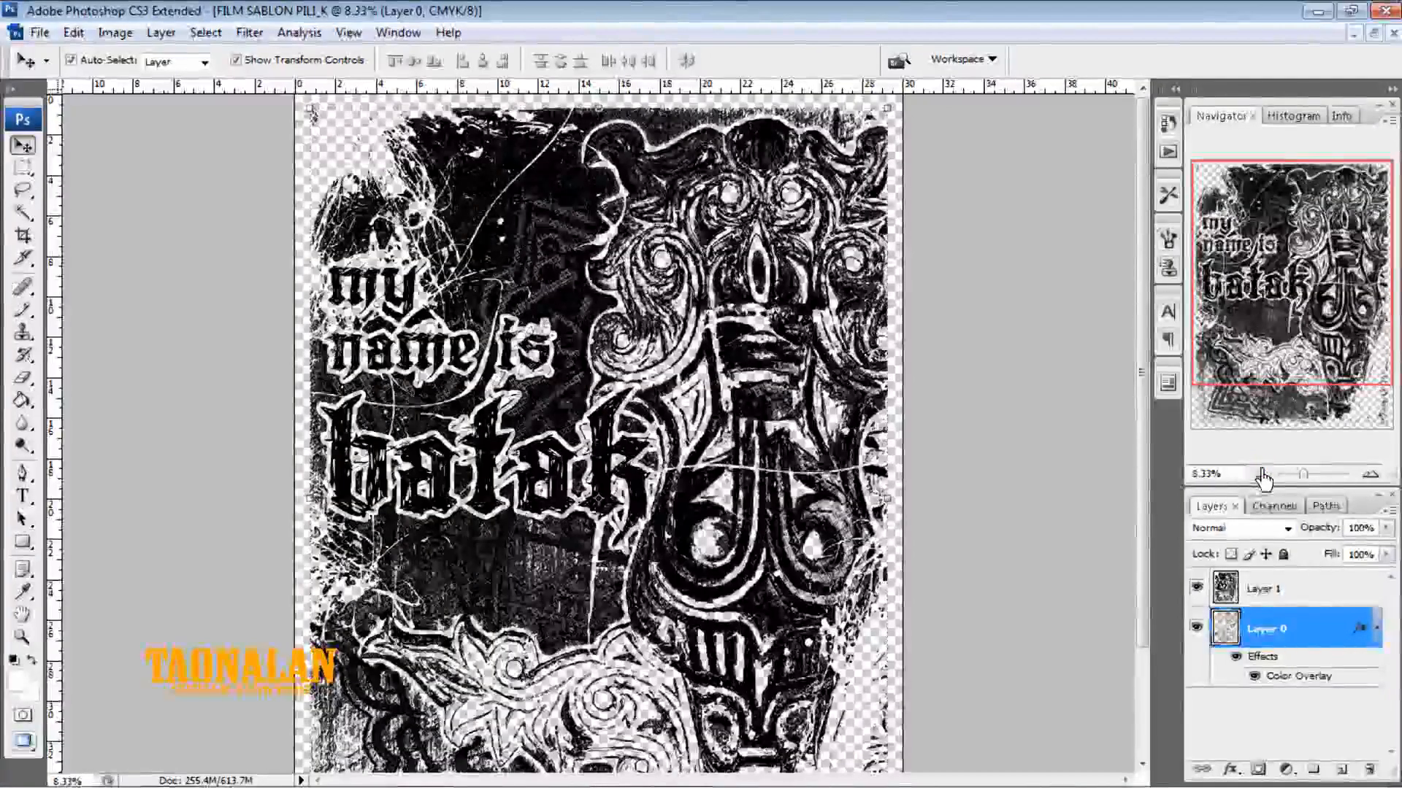
Add a Color Overlay effect to the pasted Y film layer, Layer 1
left_click(1289, 581)
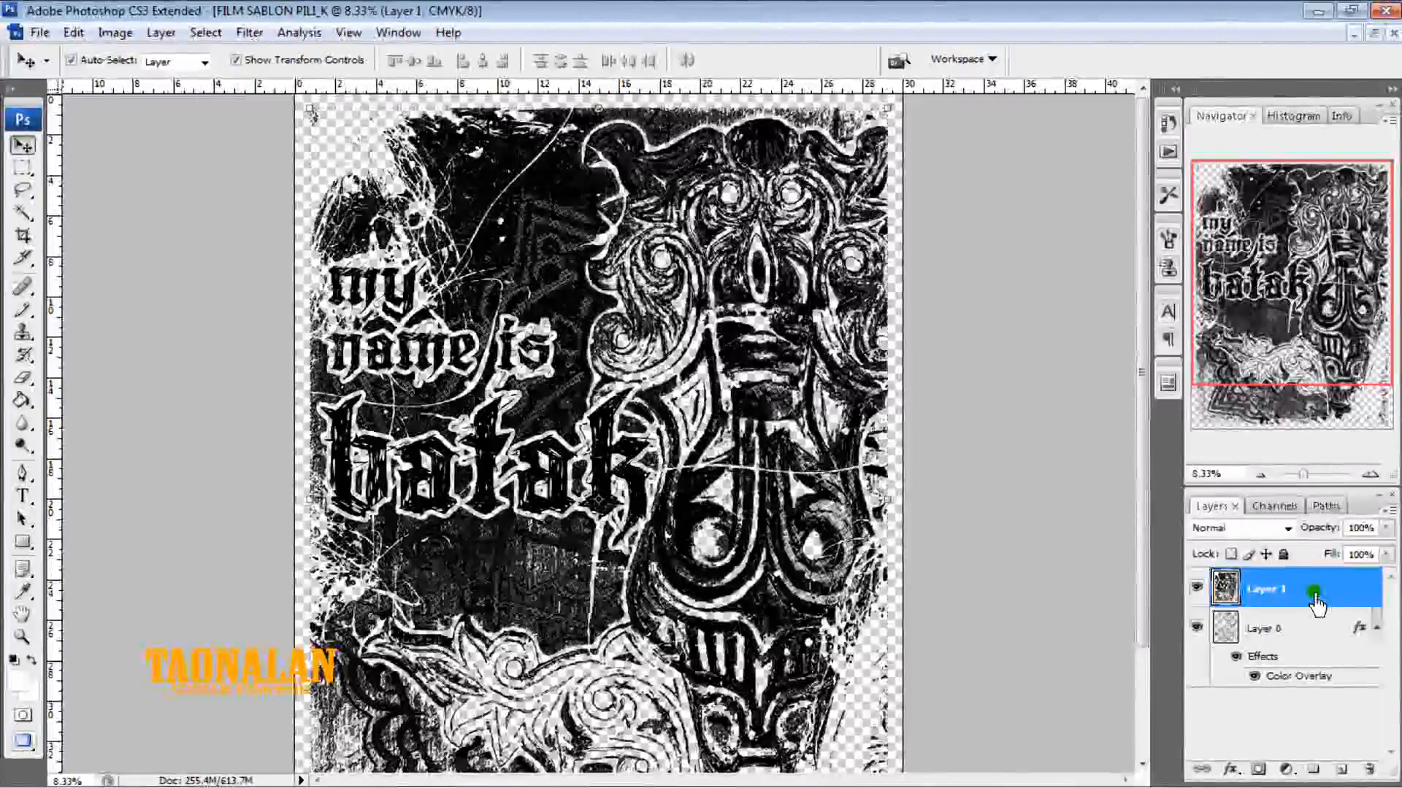
left_click(1314, 593)
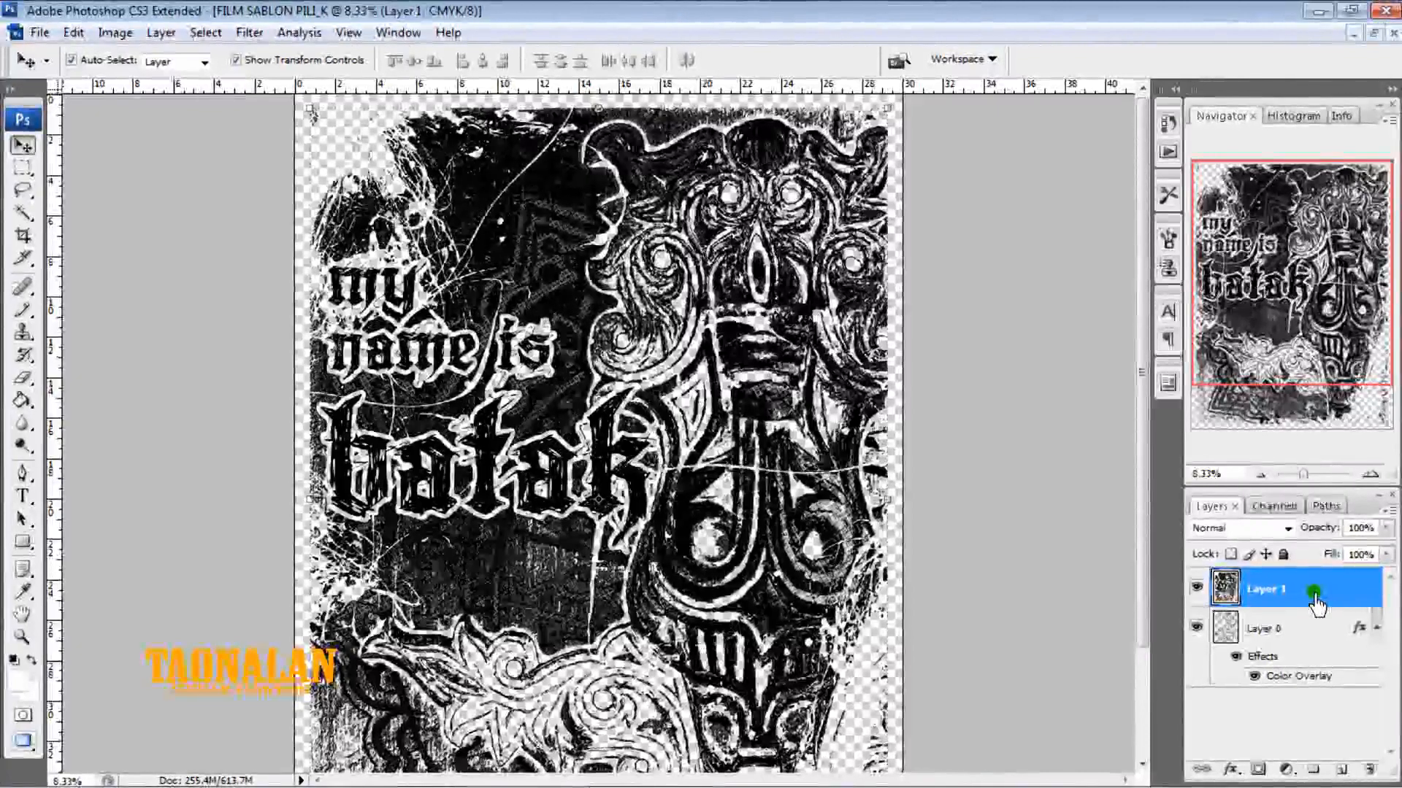
double_click(1314, 592)
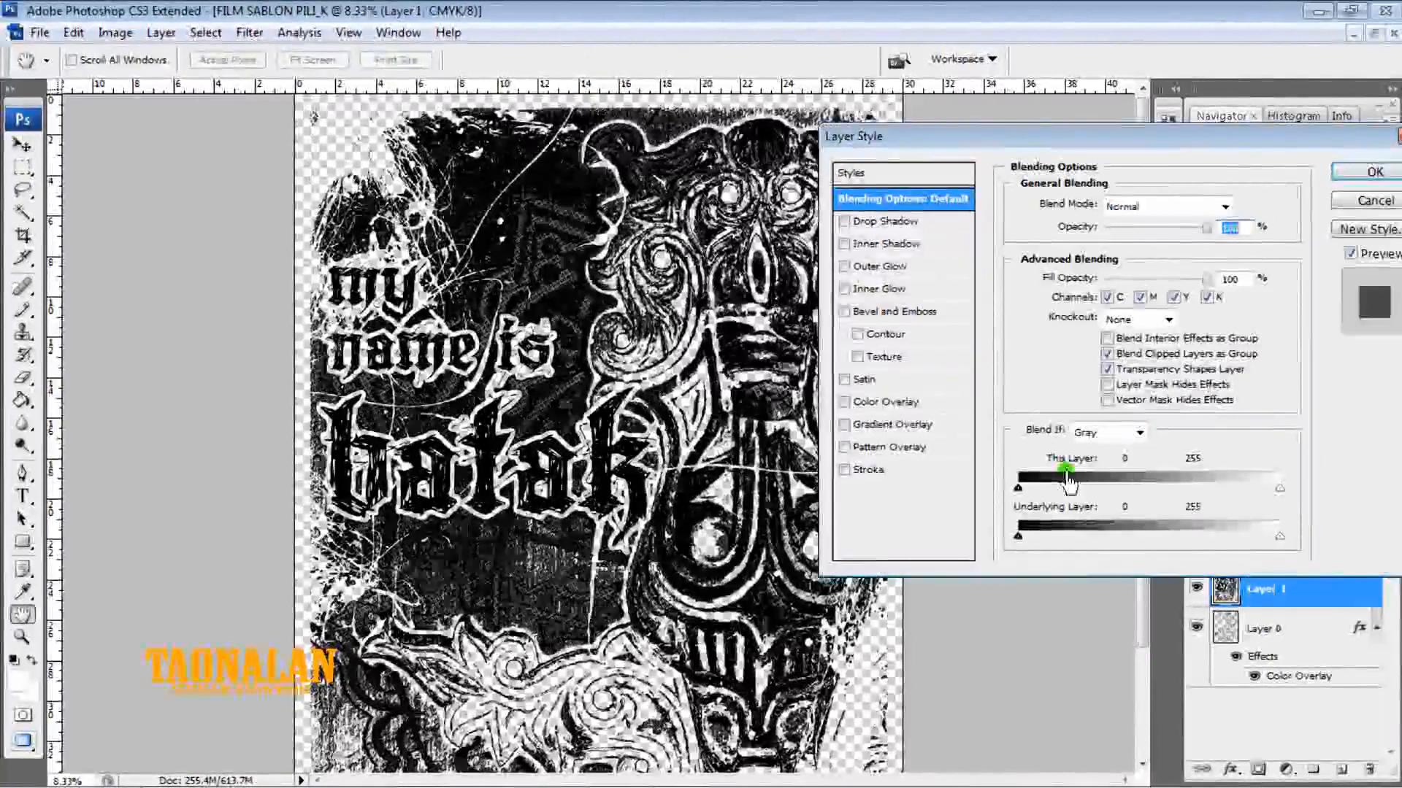
left_click(906, 404)
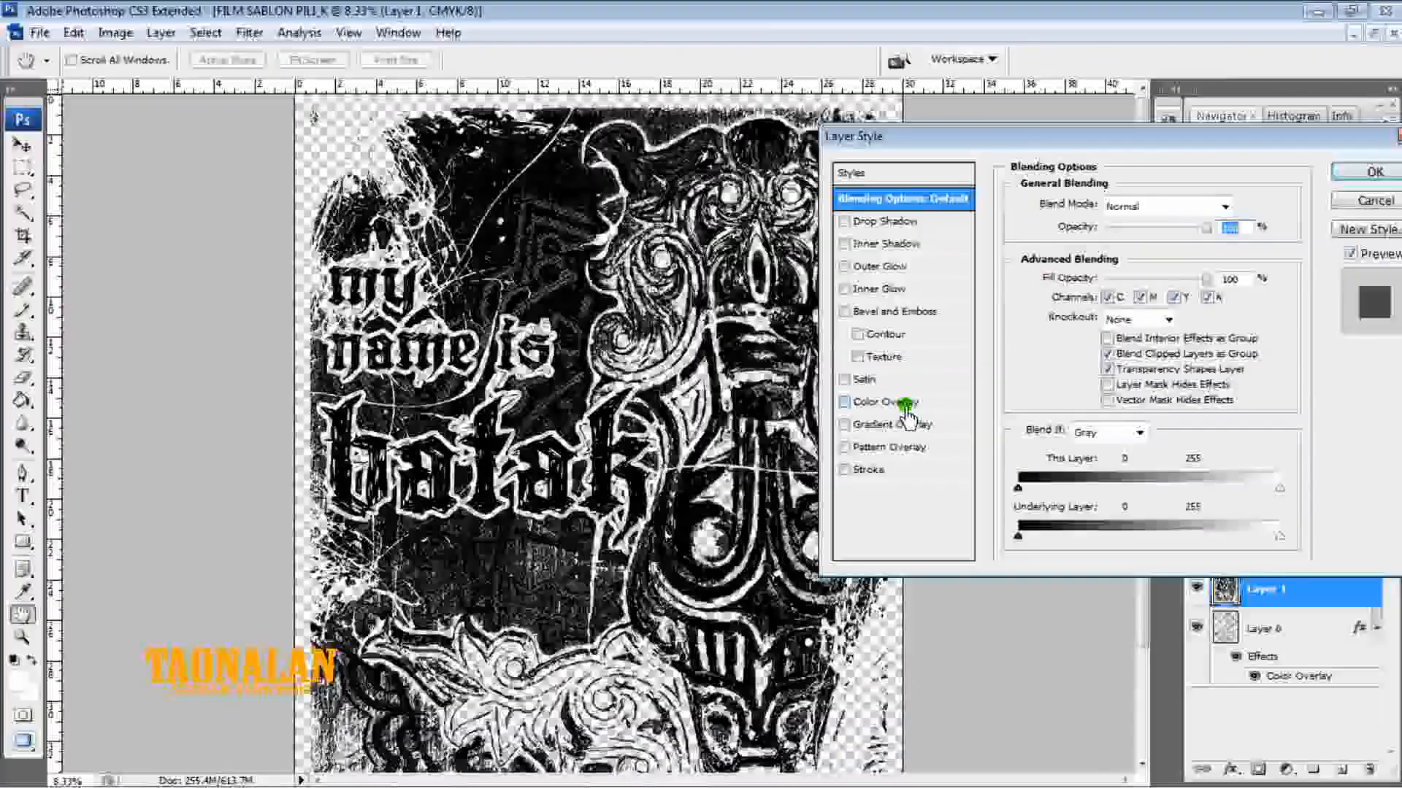
left_click(905, 403)
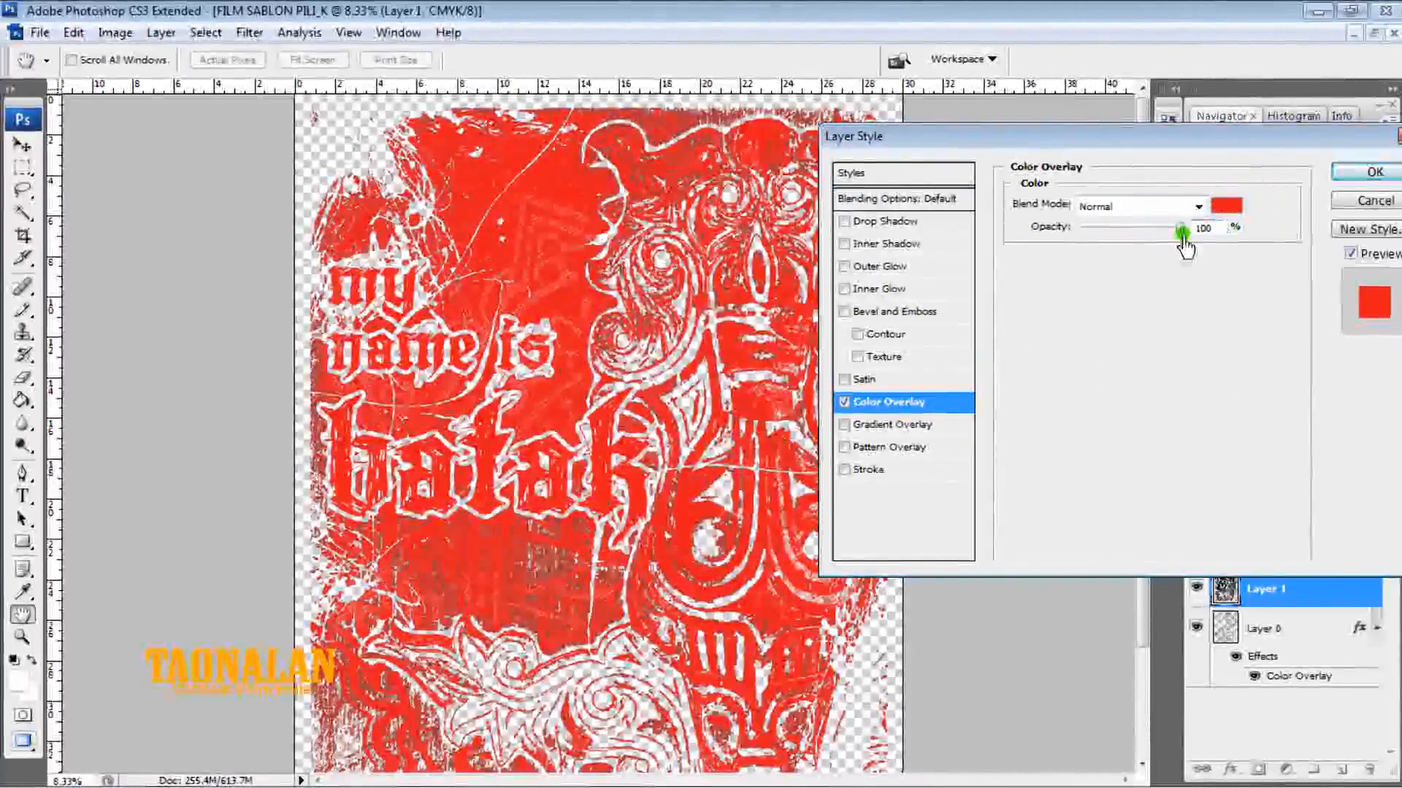
Set Layer 1's Color Overlay to PANTONE Process Yellow C from the PANTONE solid coated book and apply the layer style
left_click(1231, 208)
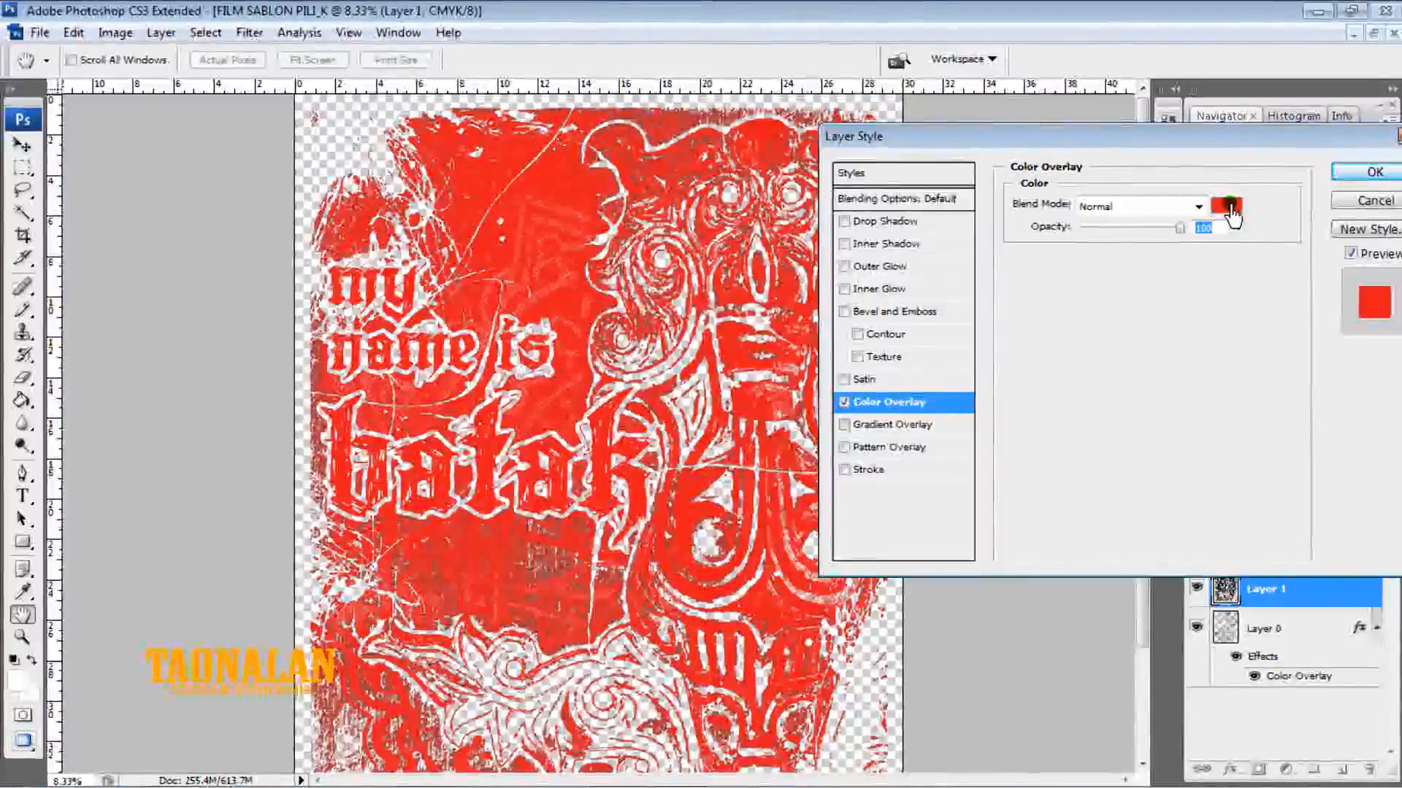
left_click(1230, 207)
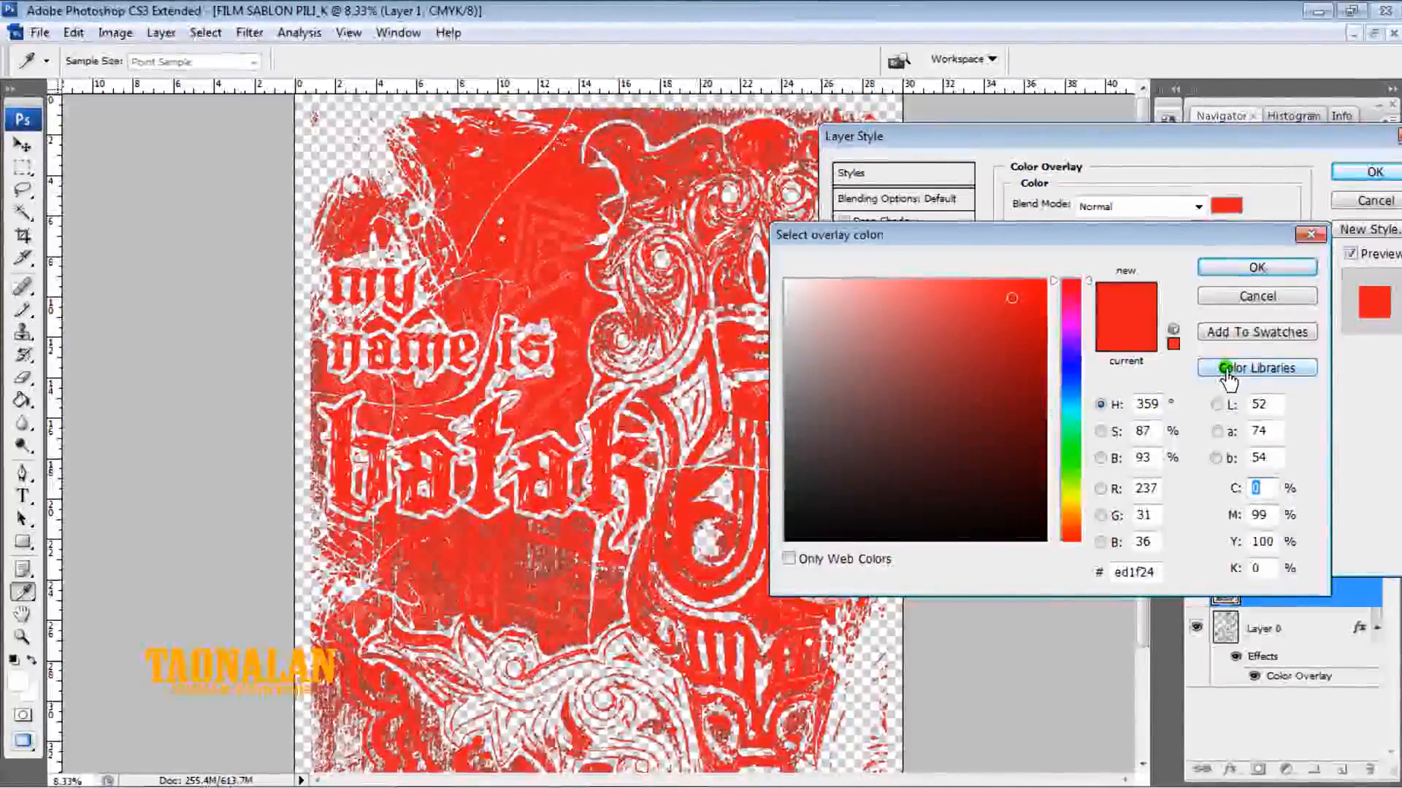
left_click(1270, 370)
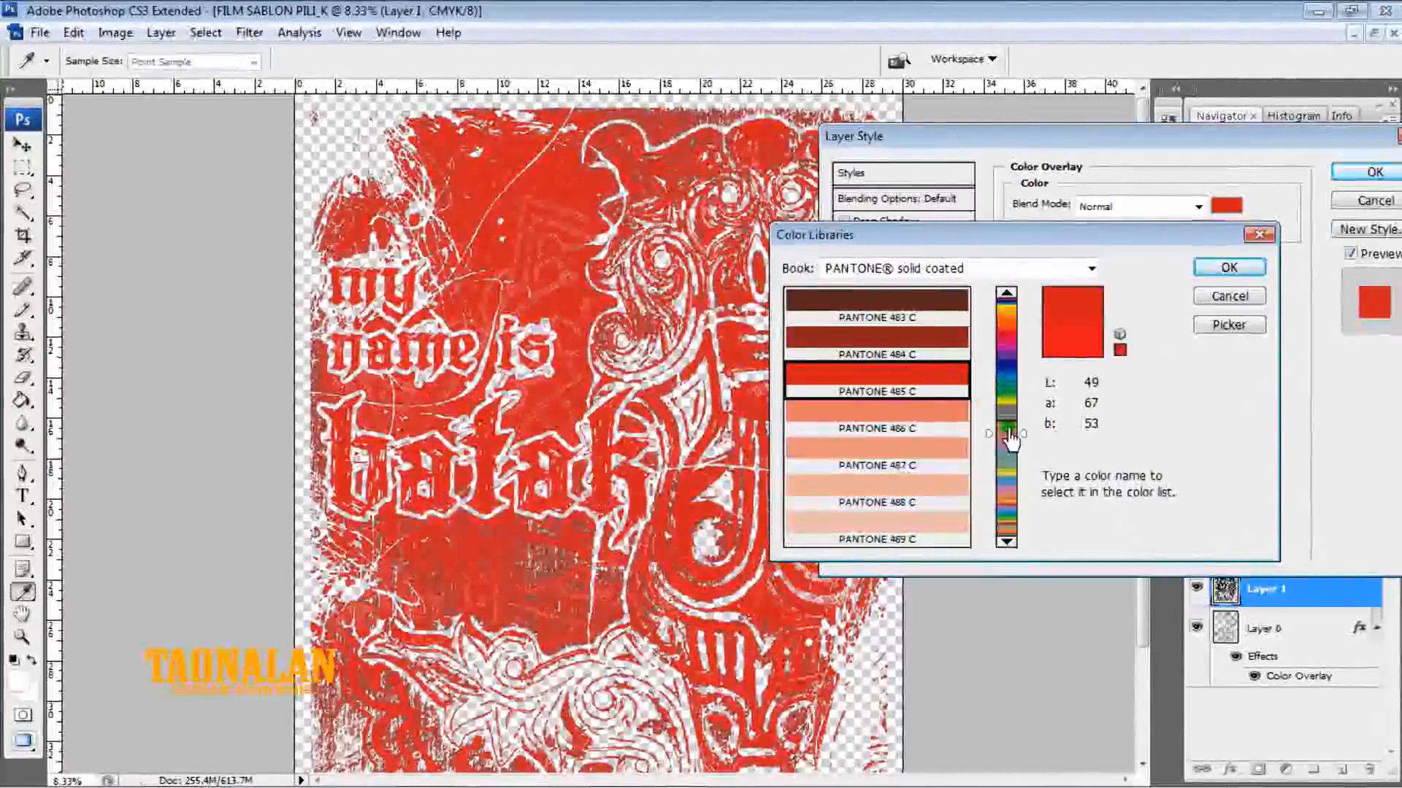
left_click_drag(1011, 438, 1013, 308)
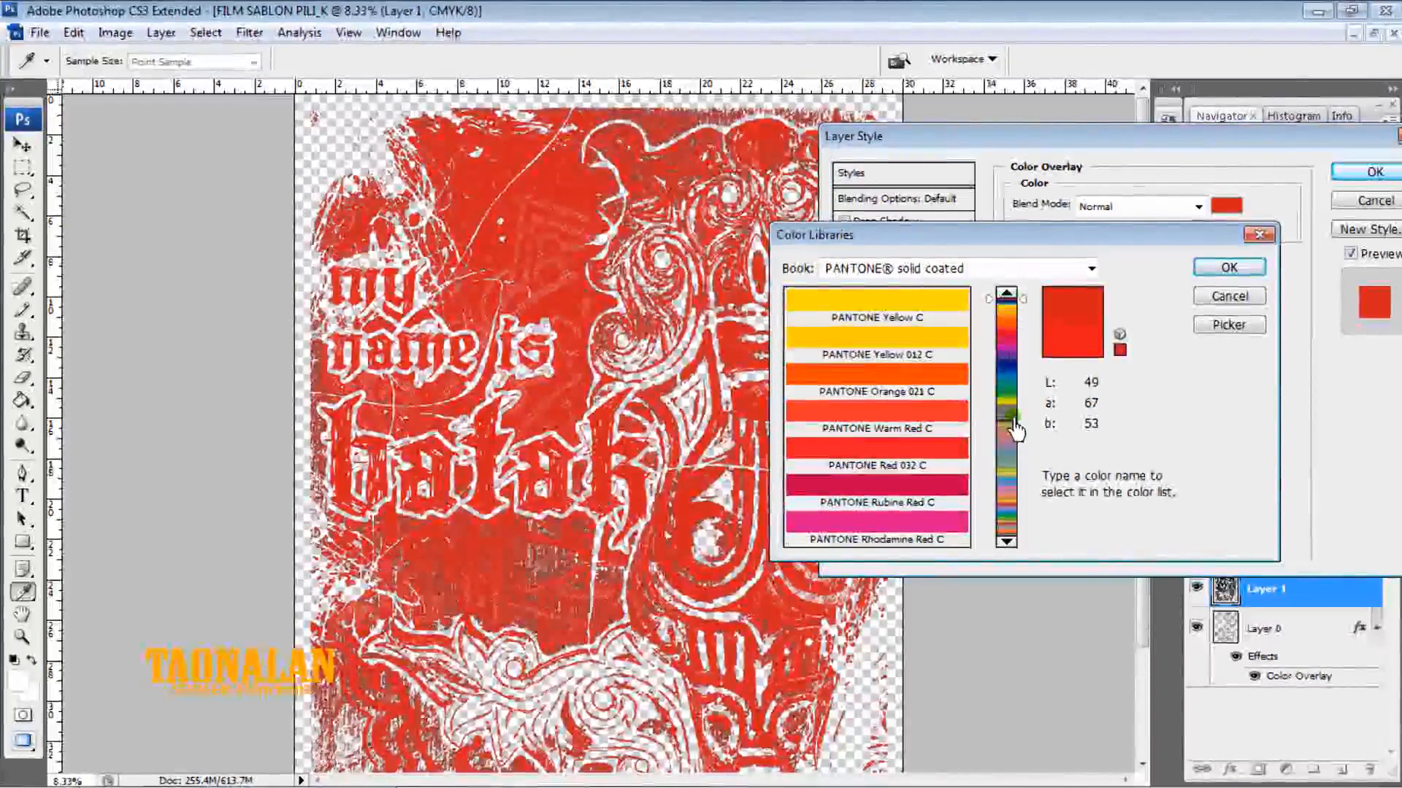
left_click(1014, 543)
left_click(1013, 544)
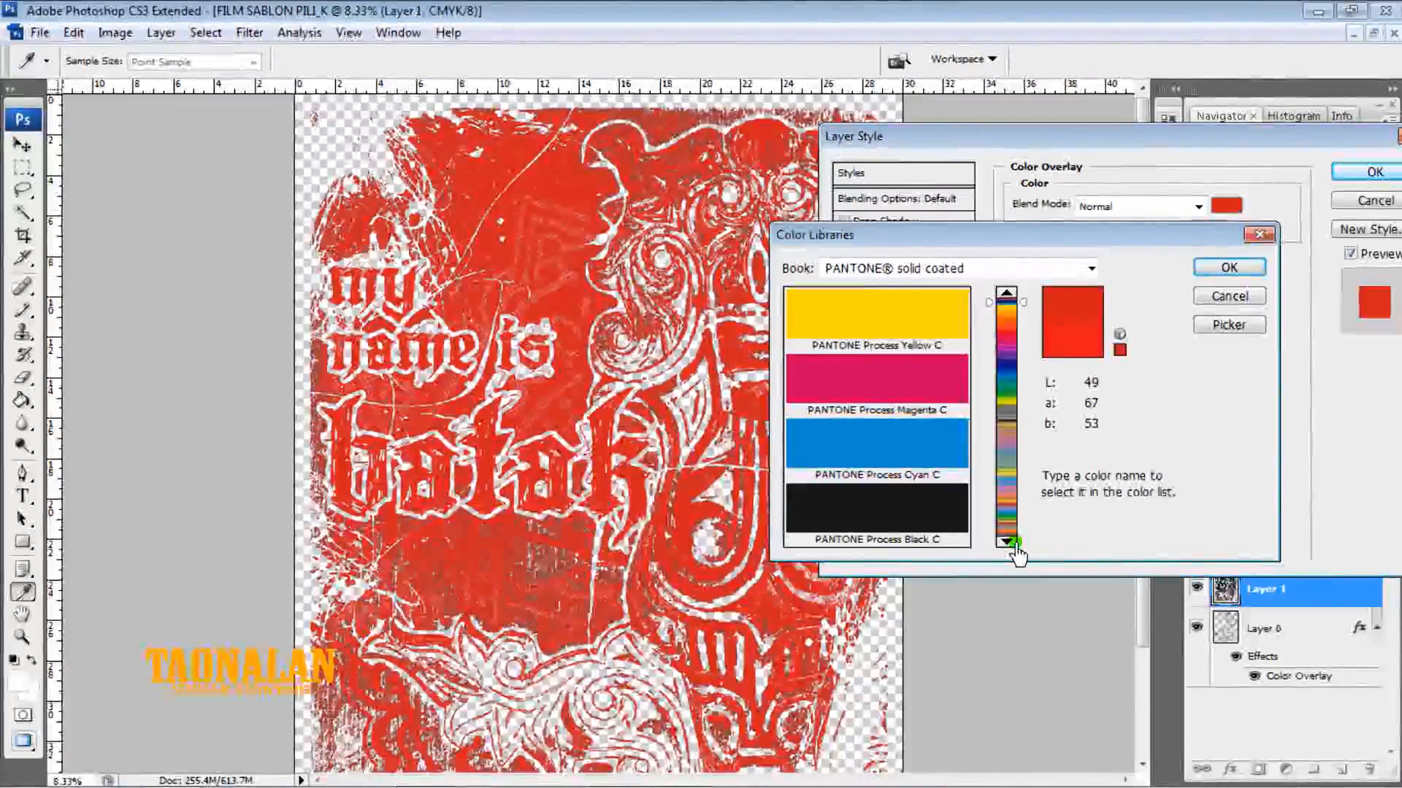
left_click(919, 325)
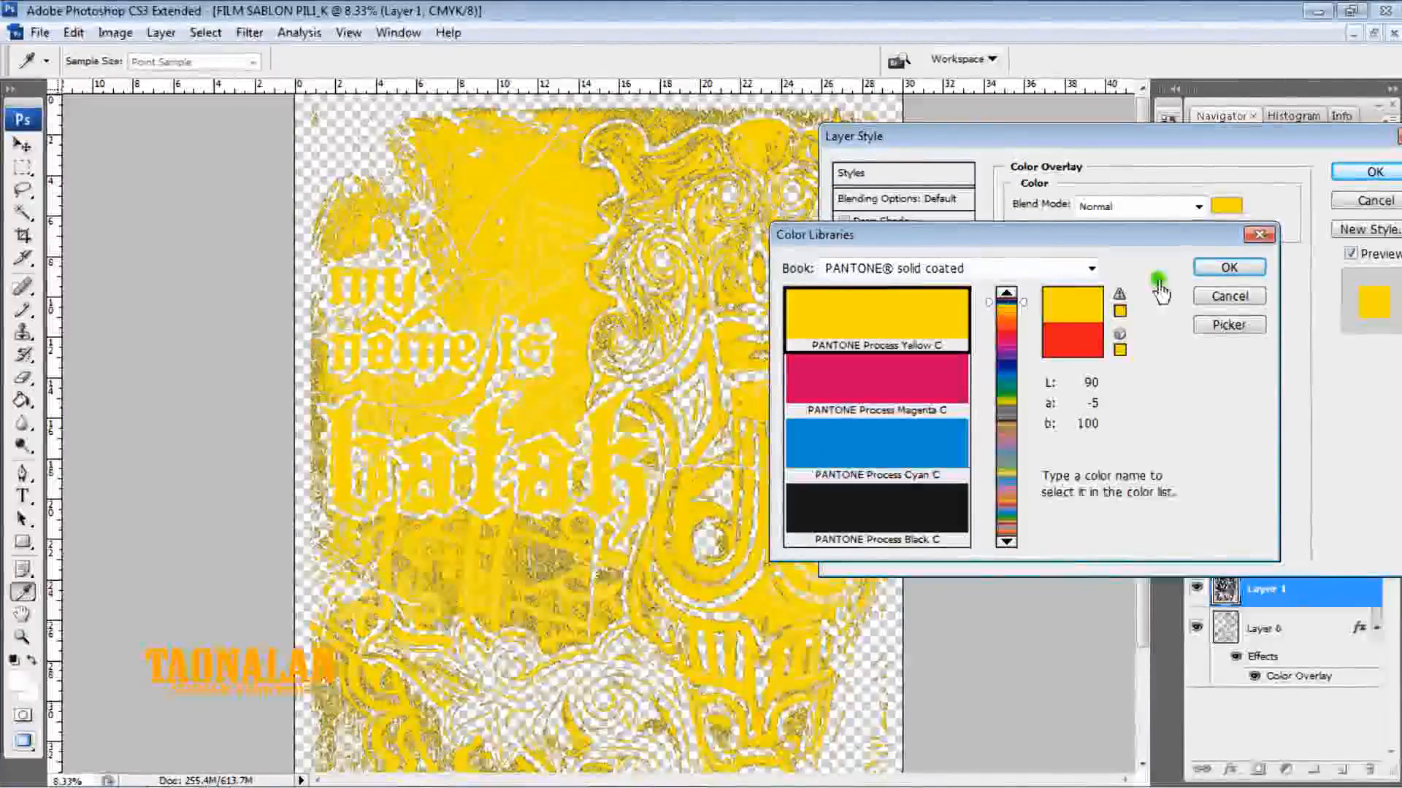
left_click(1209, 276)
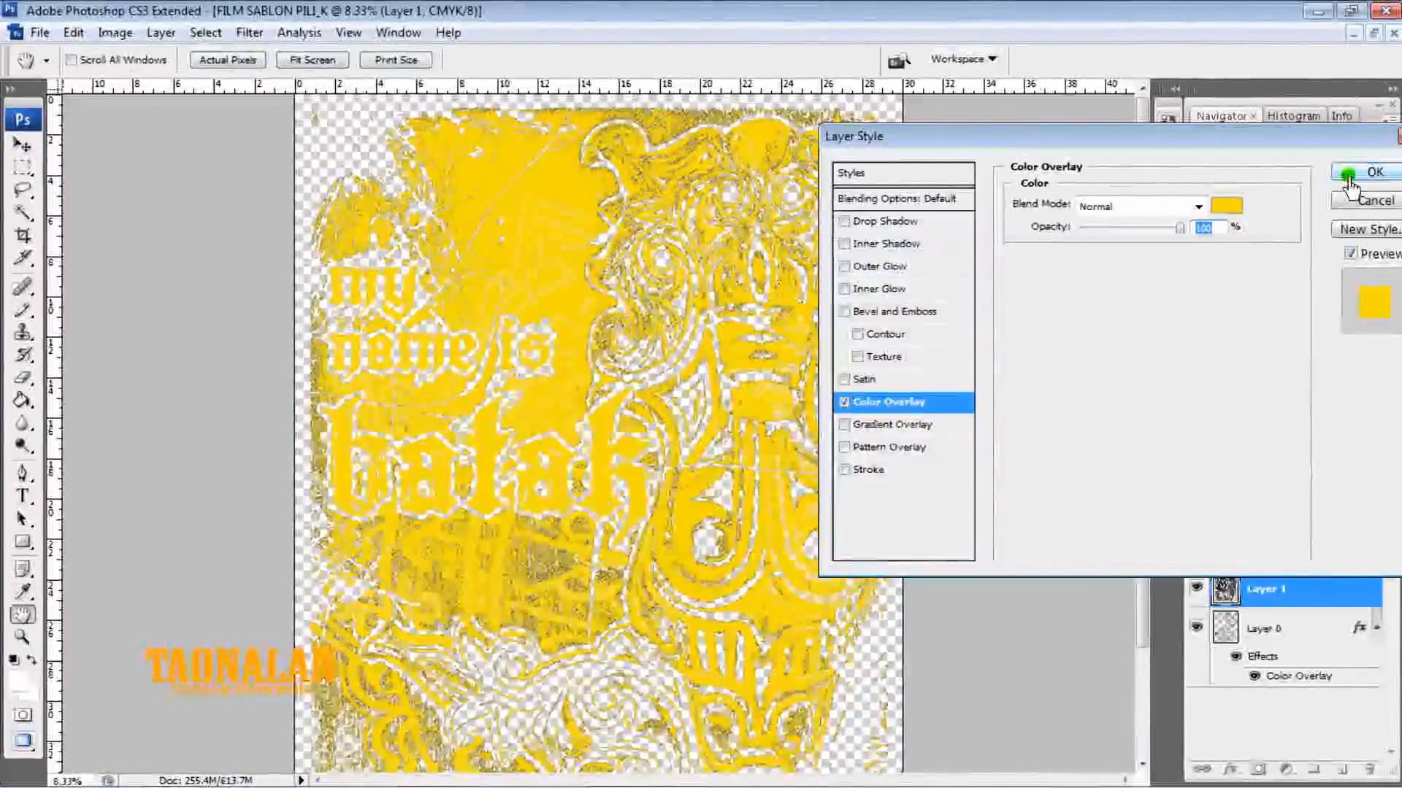
left_click(1347, 174)
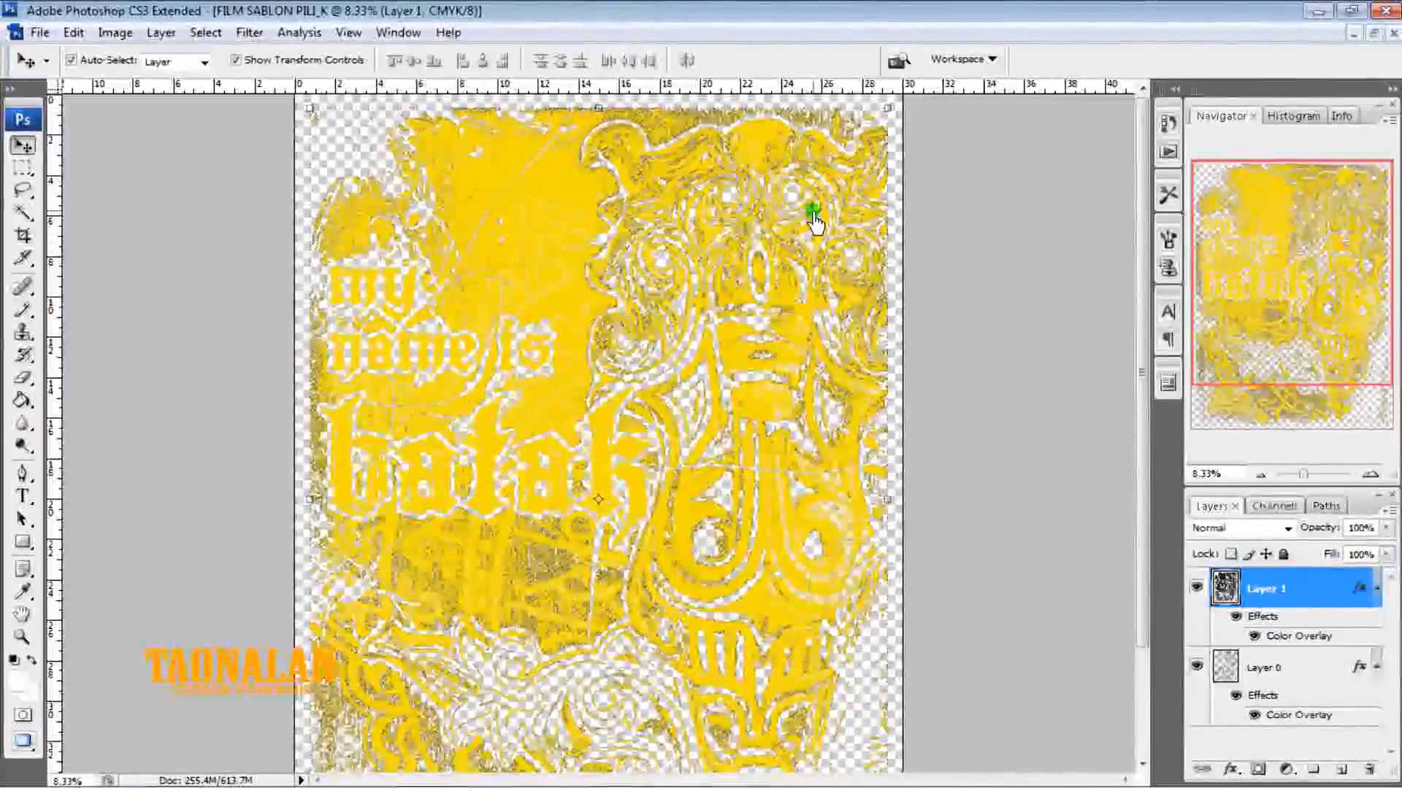
Switch to FILM SABLON PILI_M and examine its grey tones up close at up to 50% magnification, including the lower ornament
left_click(398, 33)
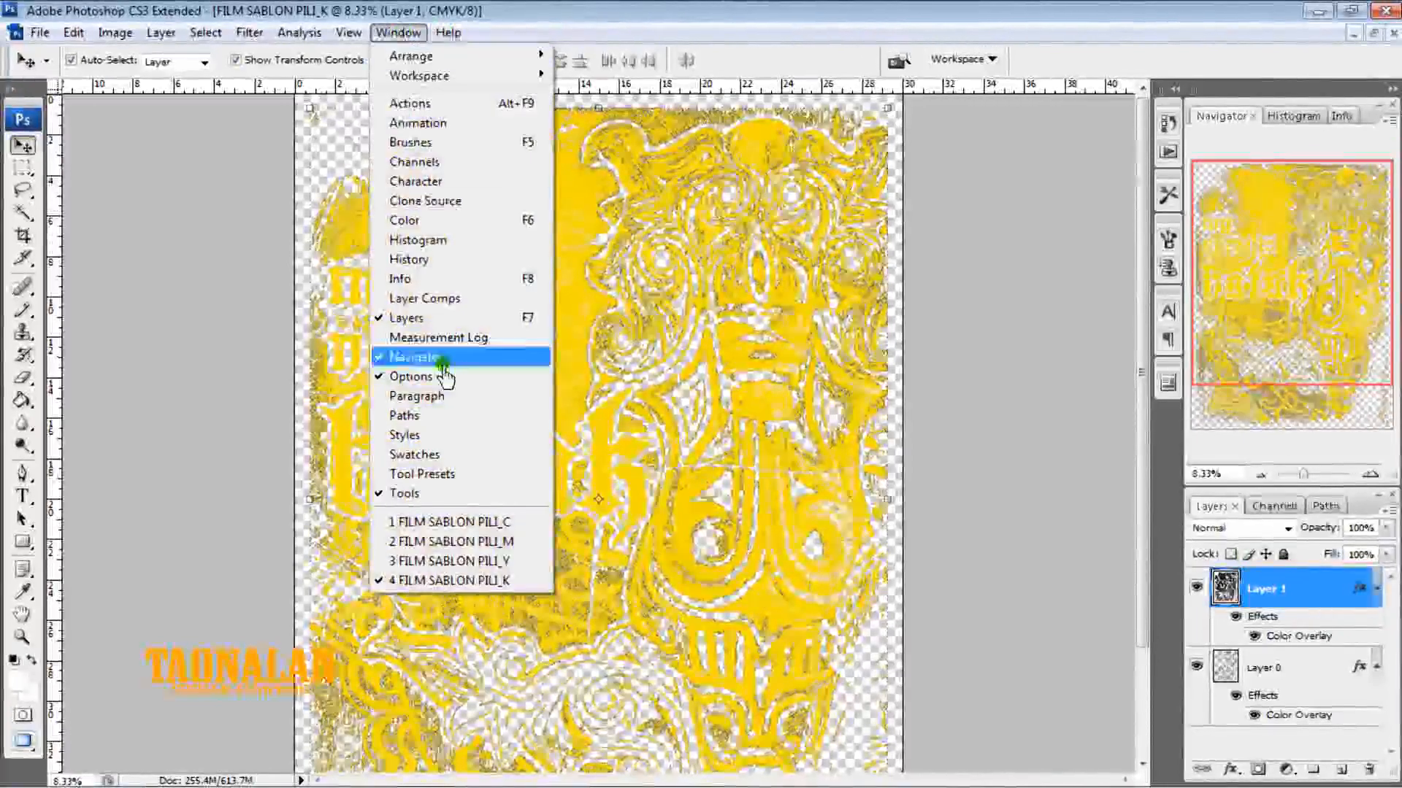
left_click(512, 544)
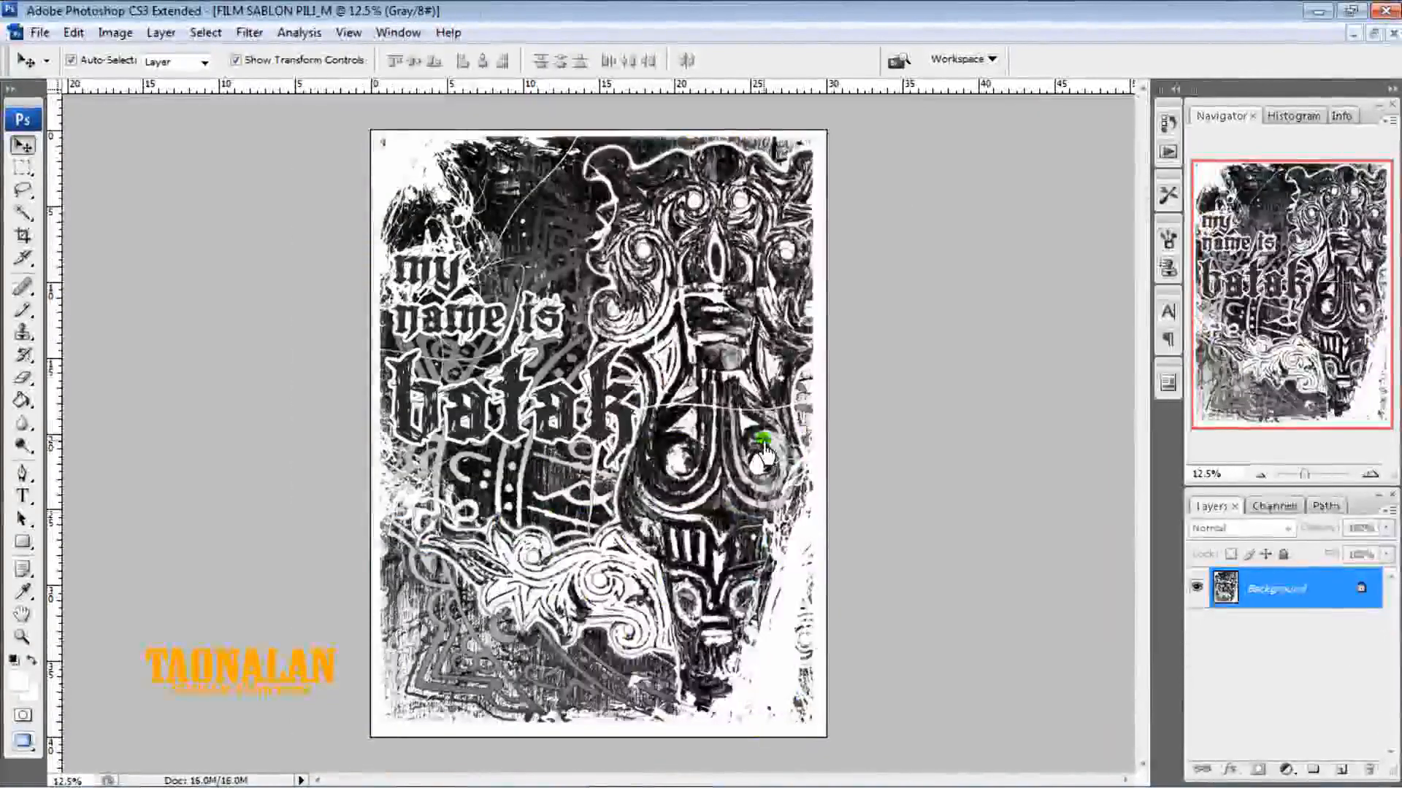
left_click(1369, 474)
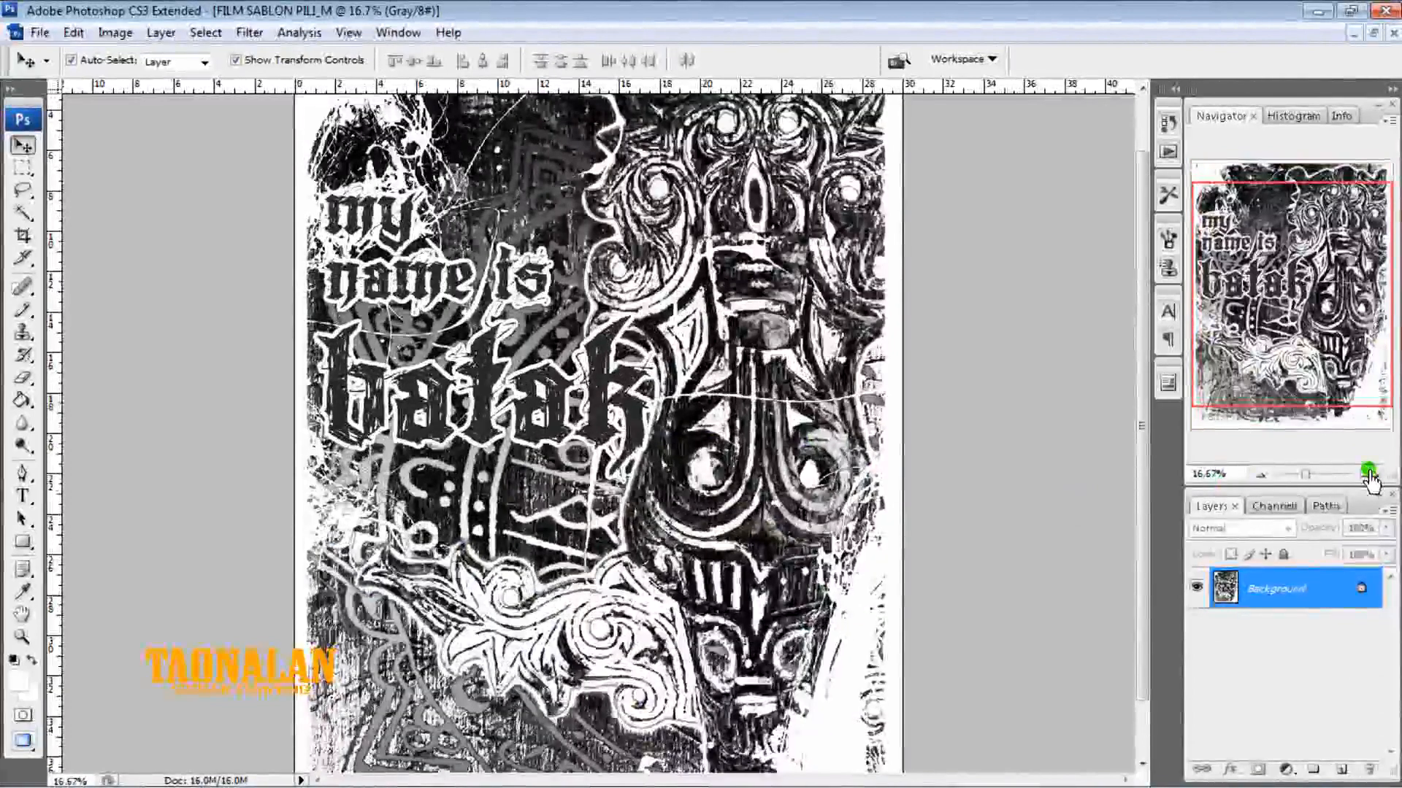
left_click(1369, 474)
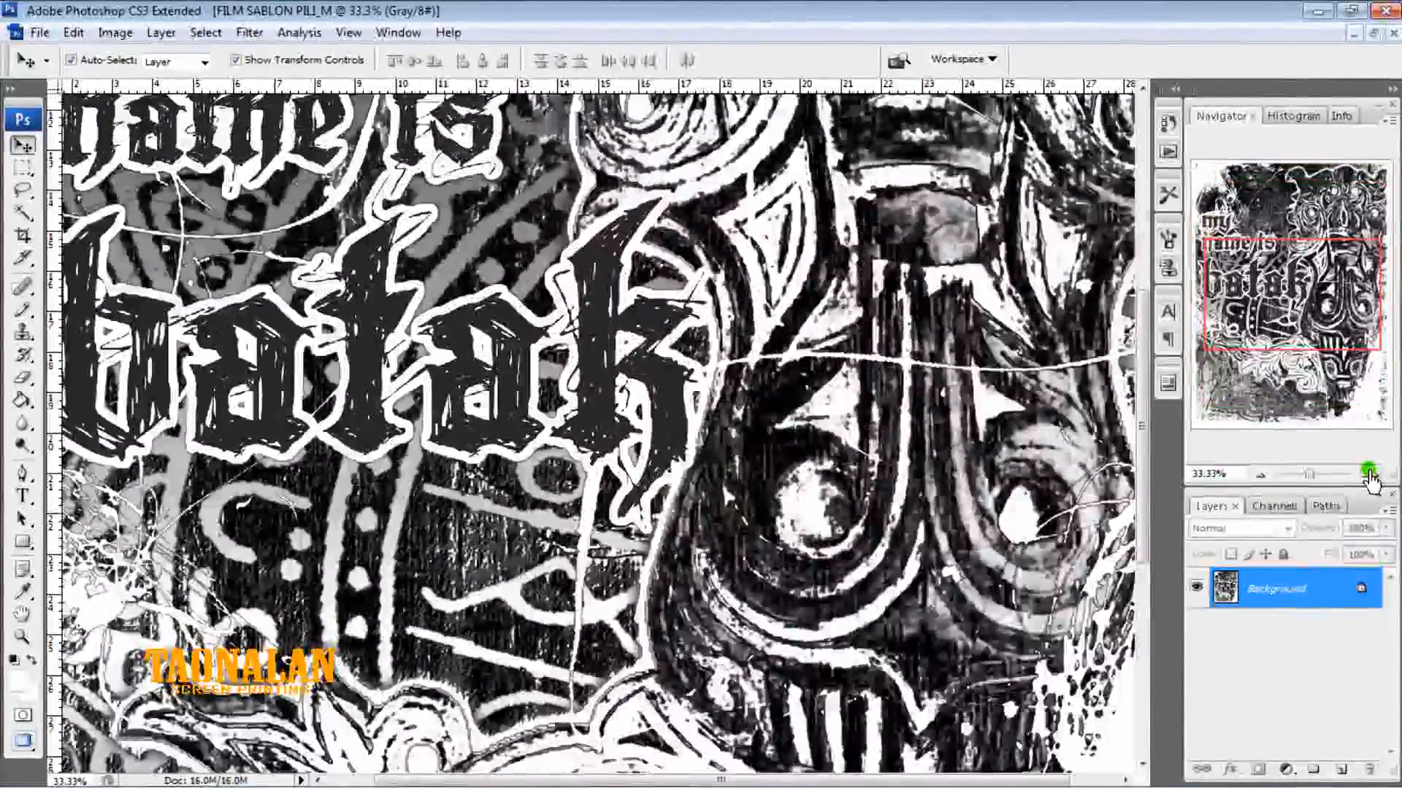
left_click(1370, 475)
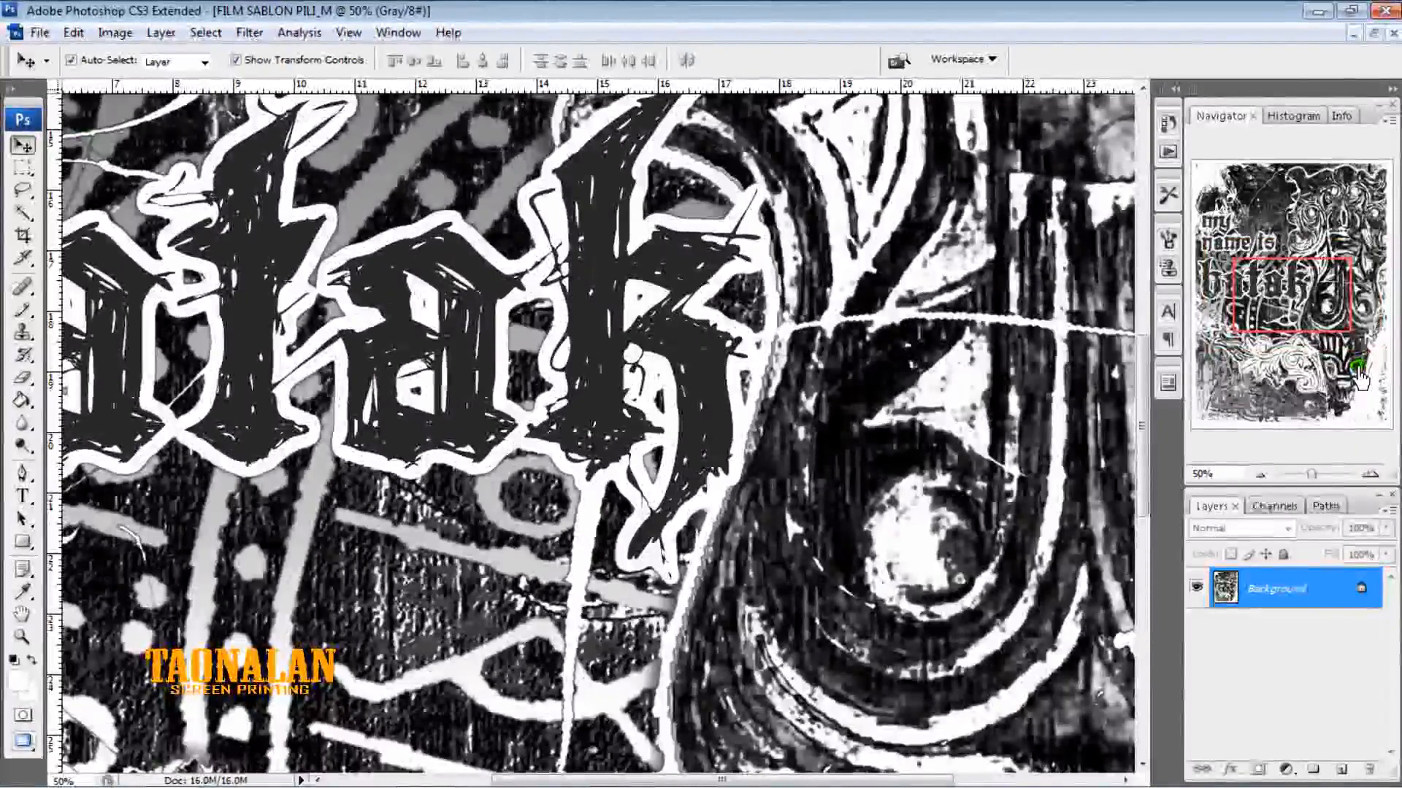
left_click(1245, 363)
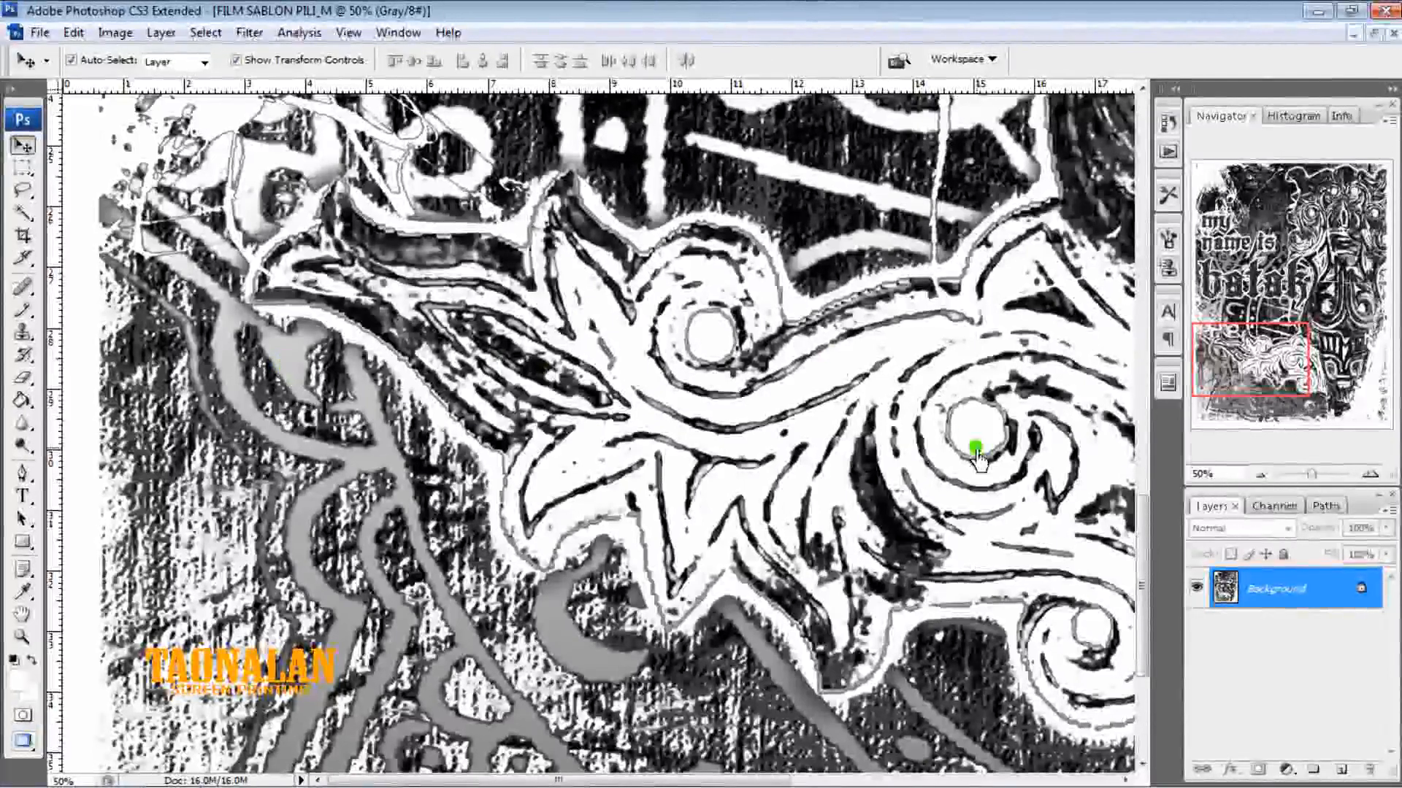
left_click(1262, 476)
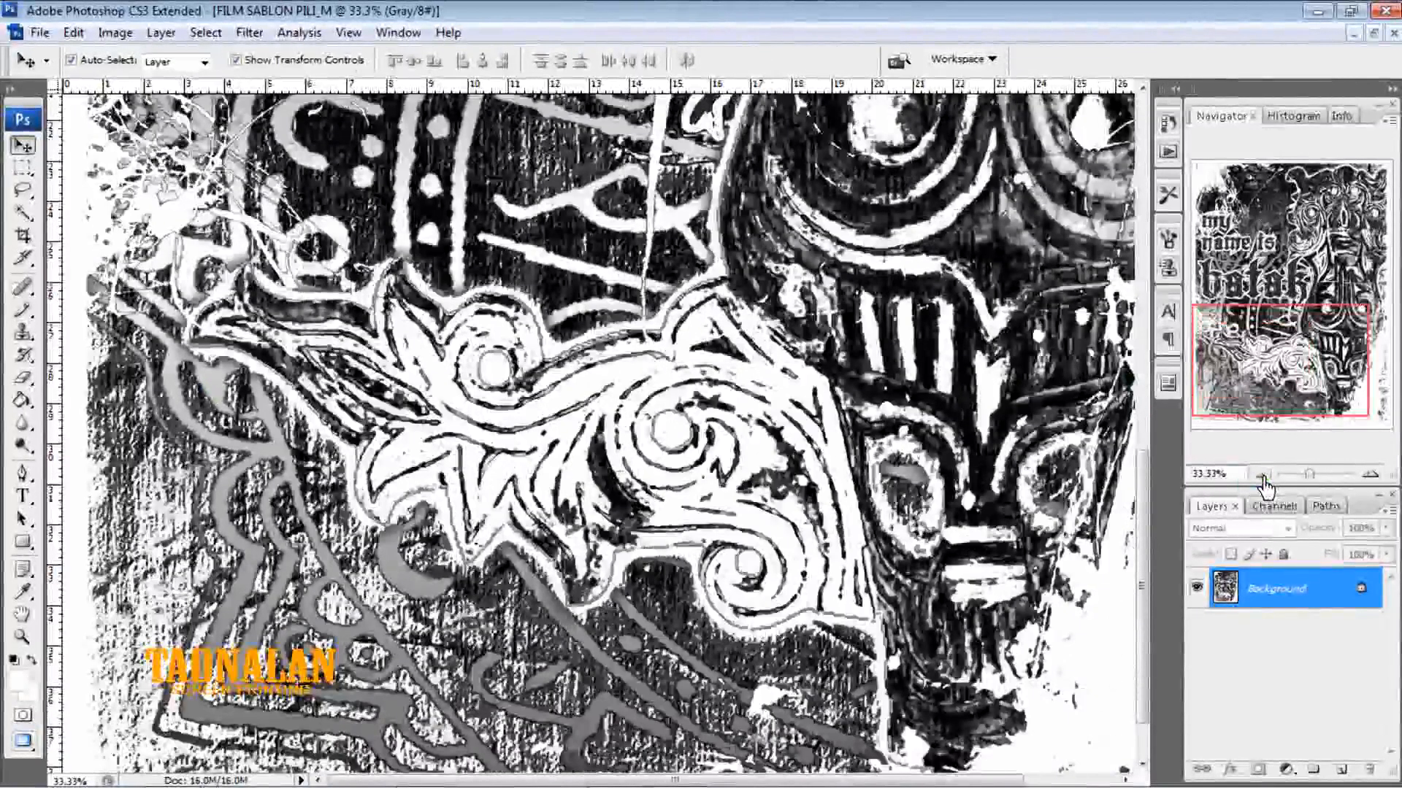
left_click(1263, 476)
left_click(1262, 476)
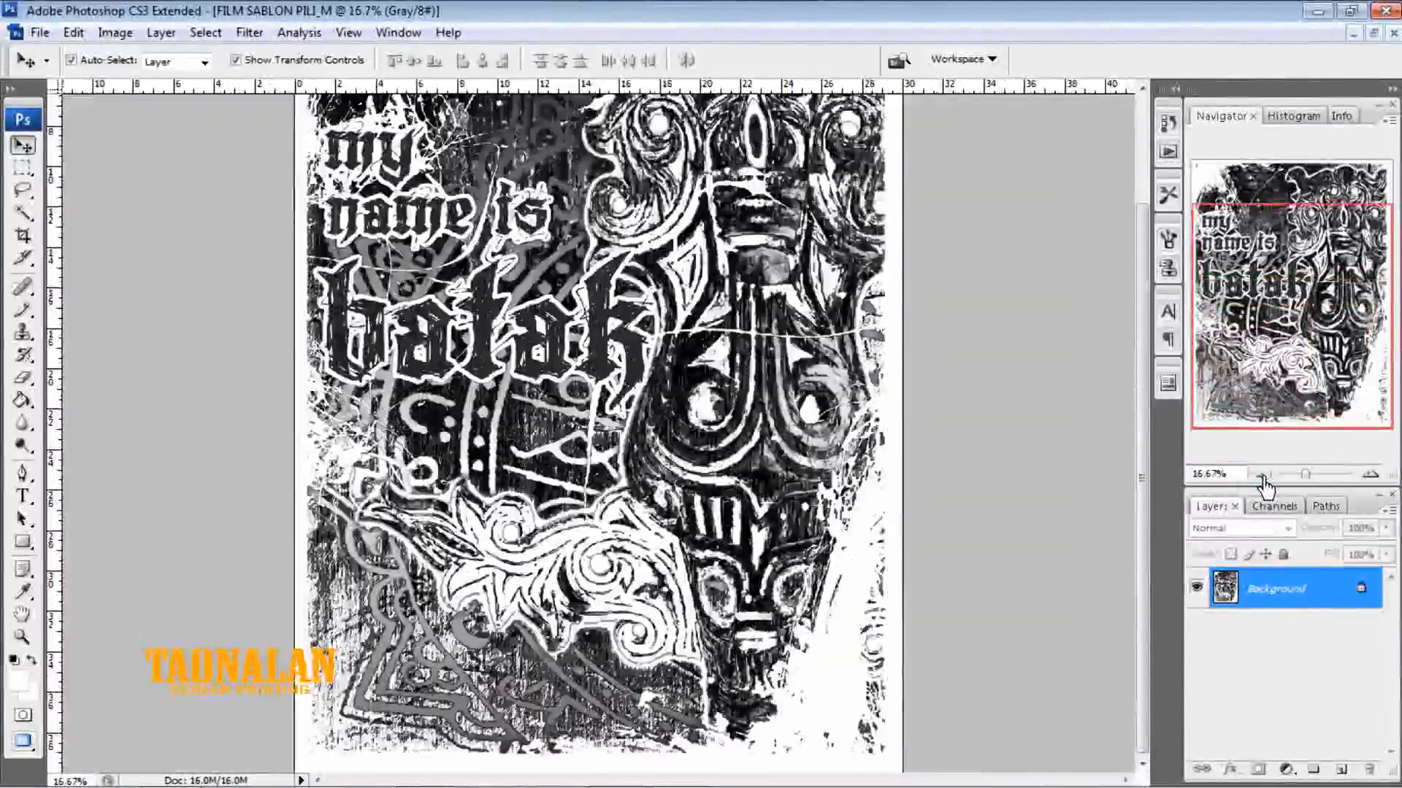
left_click(1262, 476)
left_click(1262, 476)
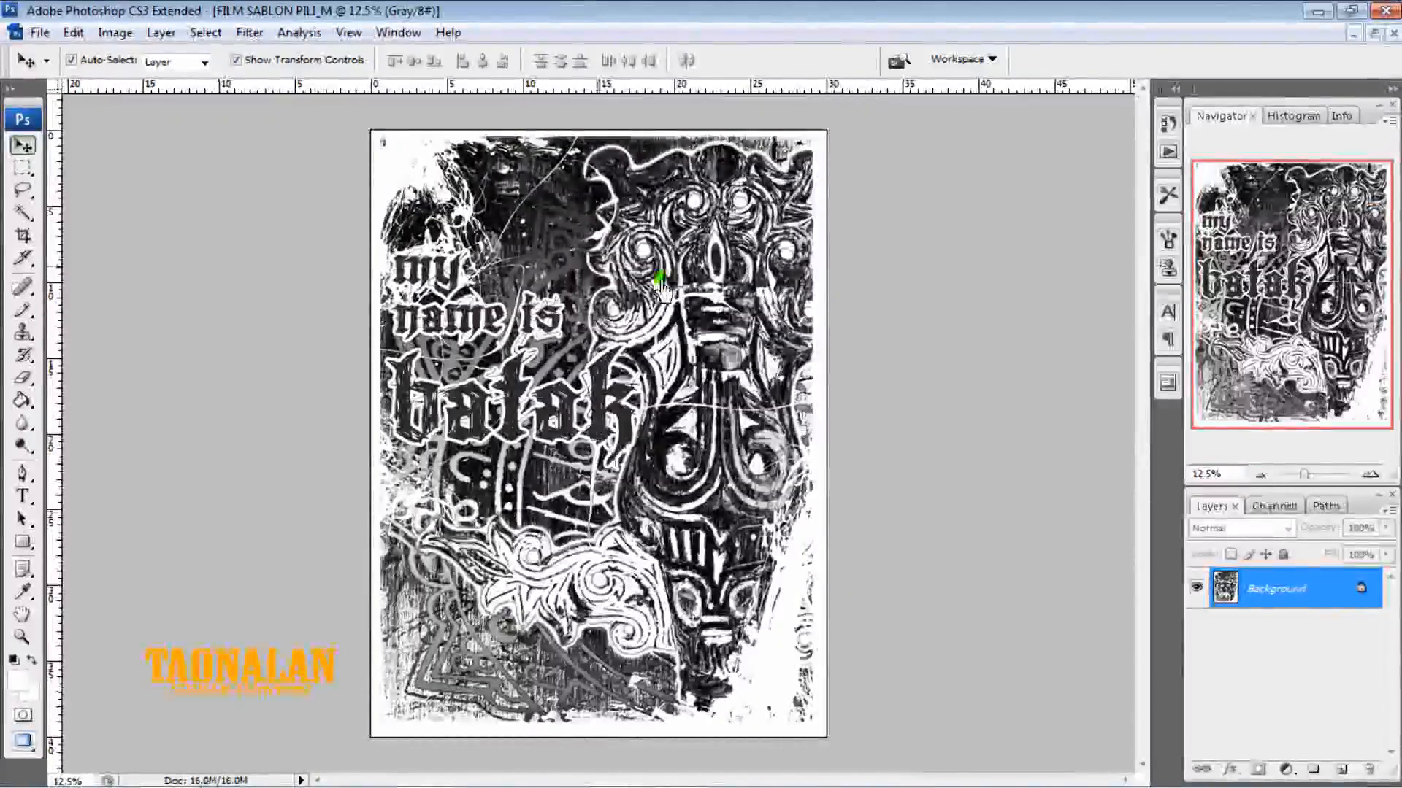
Convert the M film to a 600 pixels/inch bitmap using a halftone screen of 45 lines/inch, 105 degrees and Ellipse shape
left_click(127, 34)
left_click(150, 55)
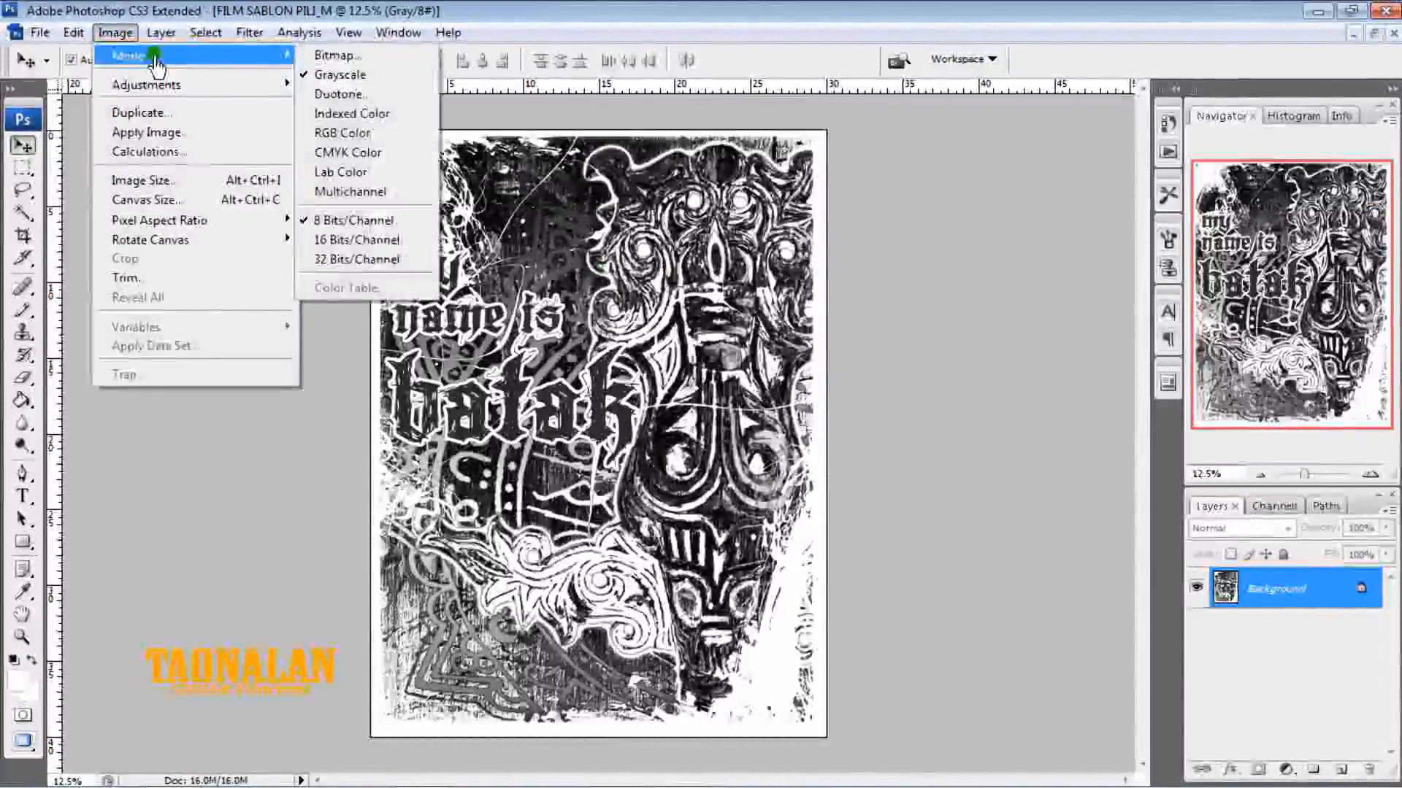
left_click(309, 59)
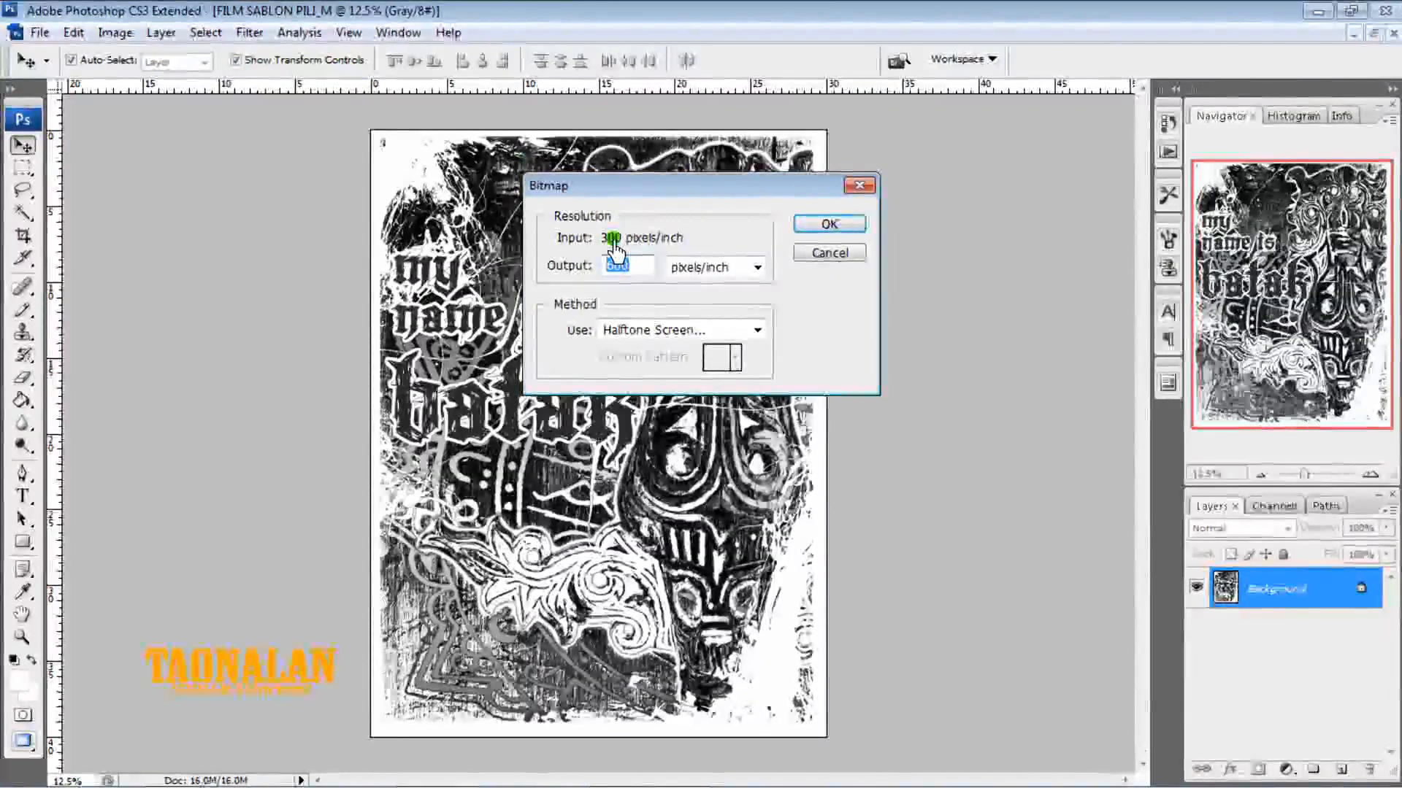
left_click(640, 273)
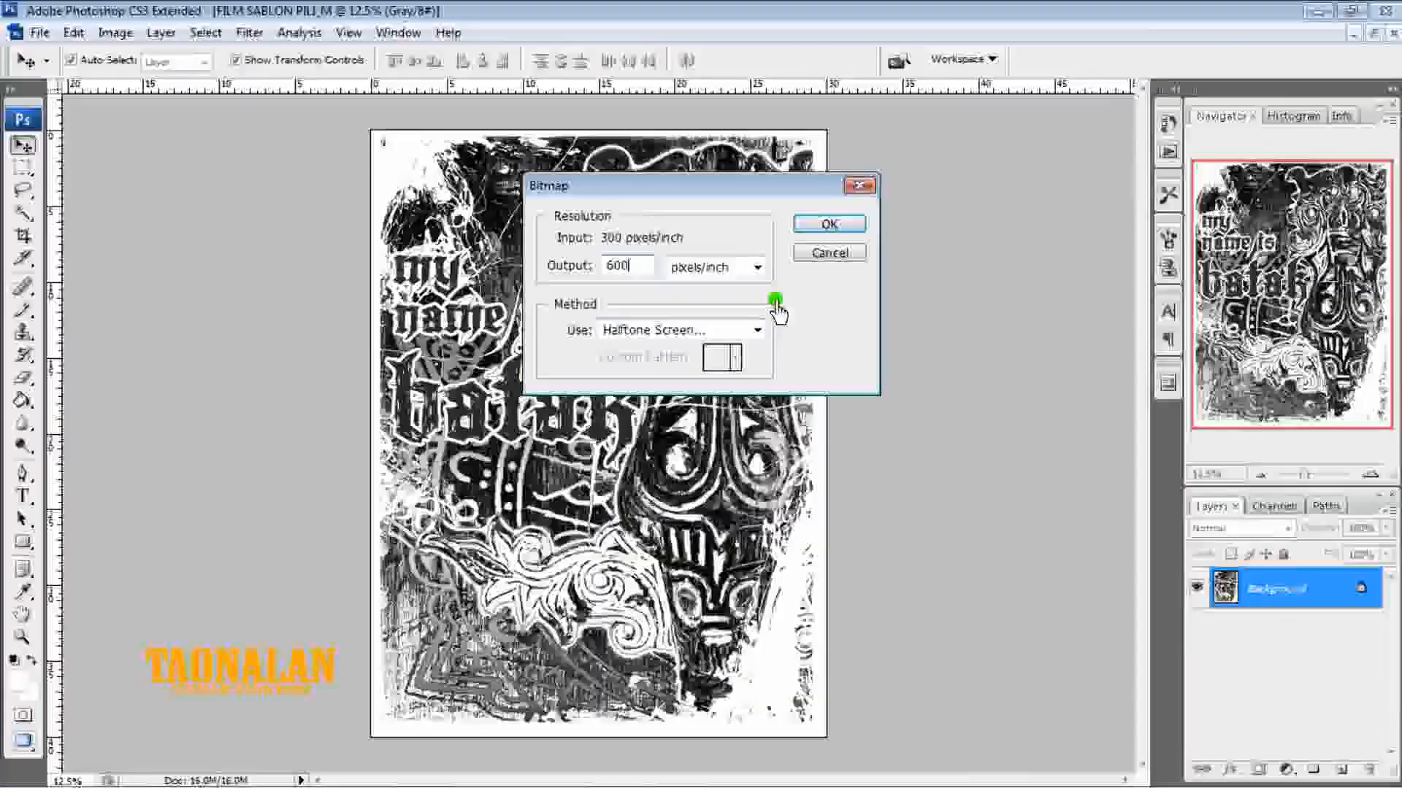
left_click(818, 226)
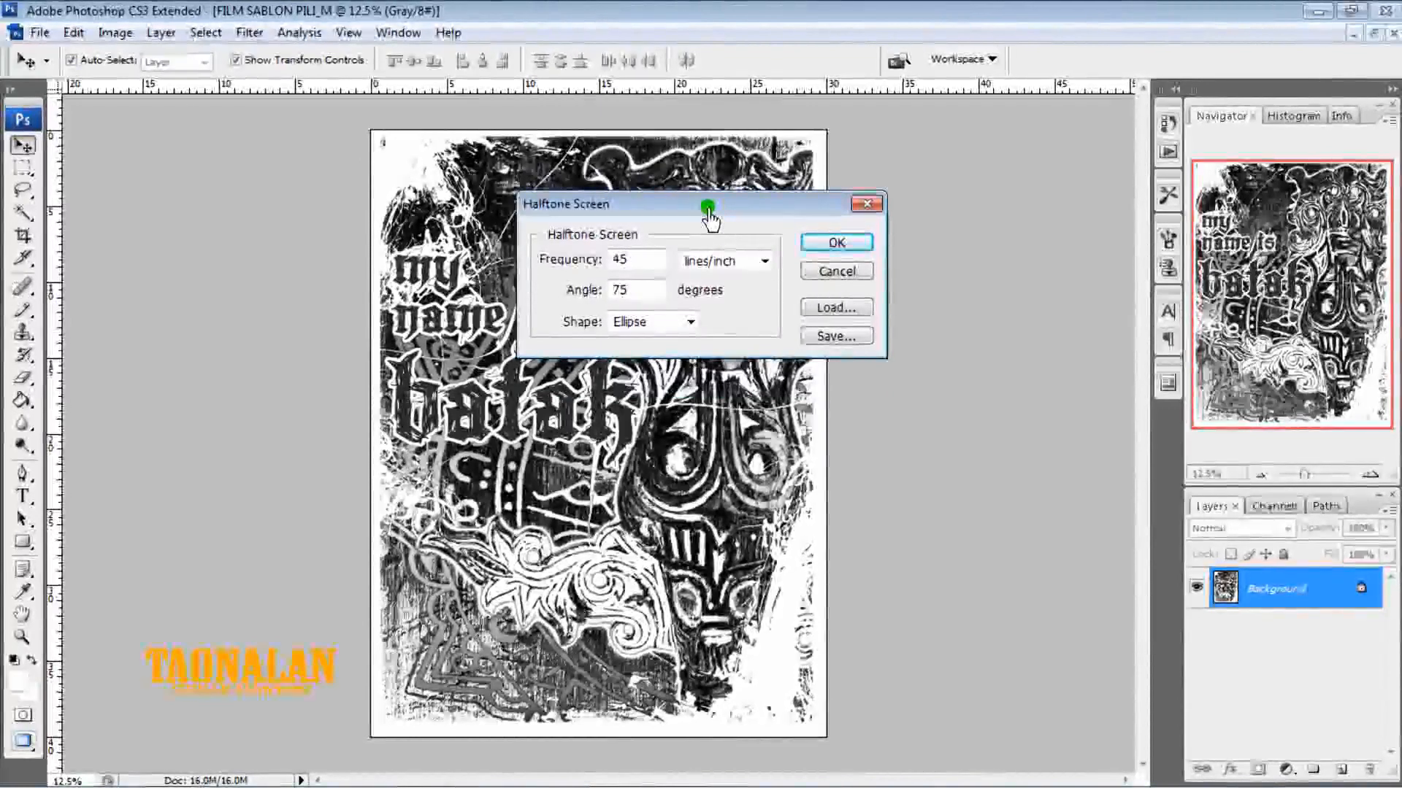
double_click(633, 292)
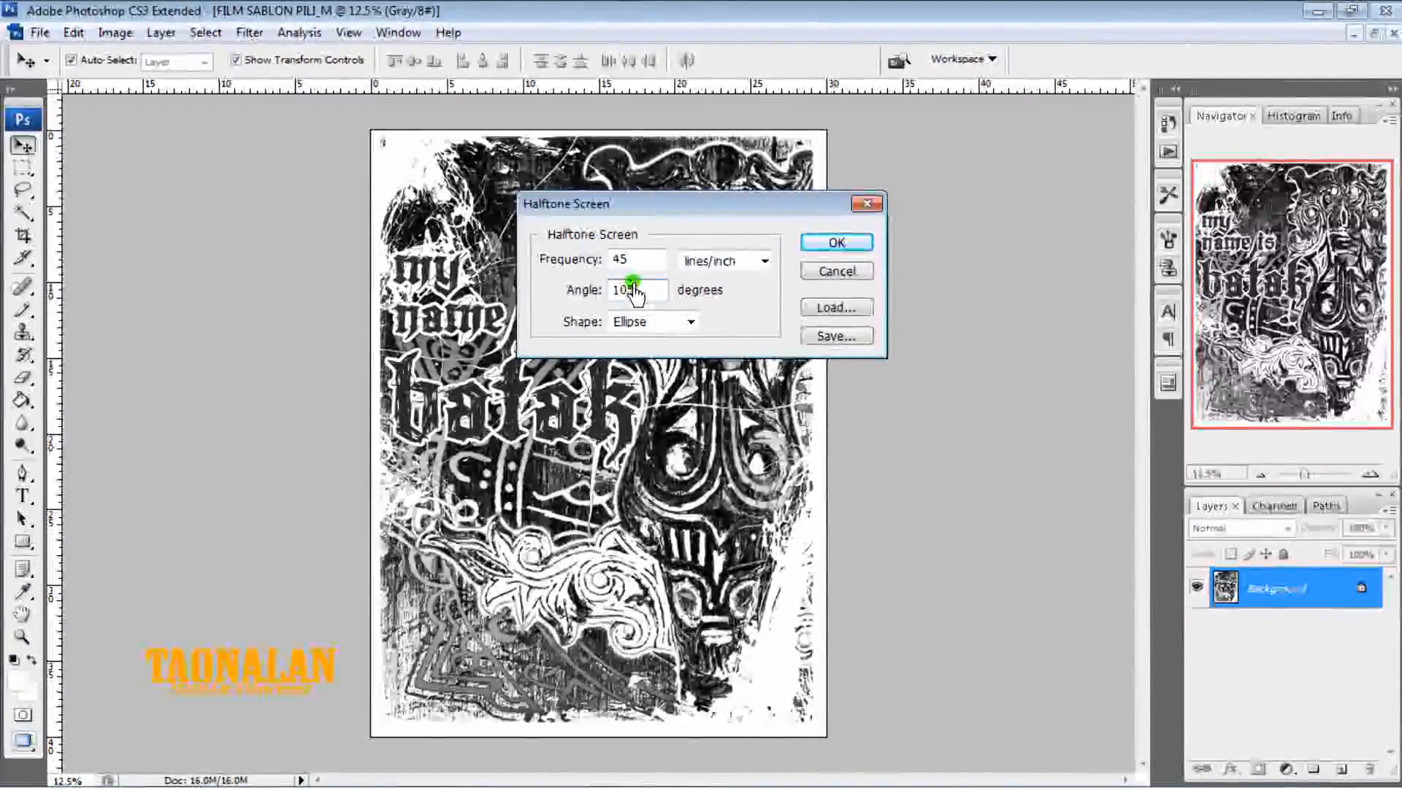
left_click(690, 323)
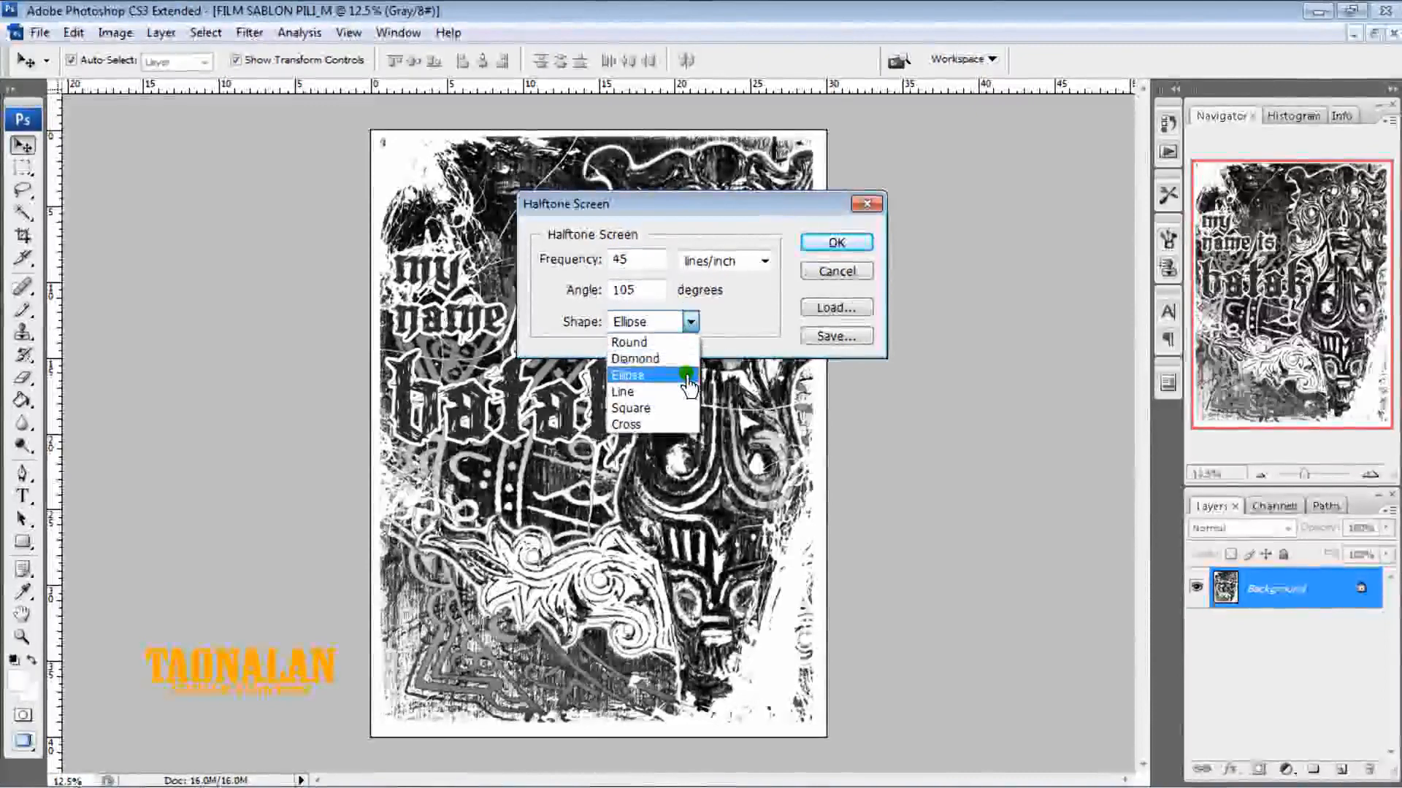
left_click(860, 248)
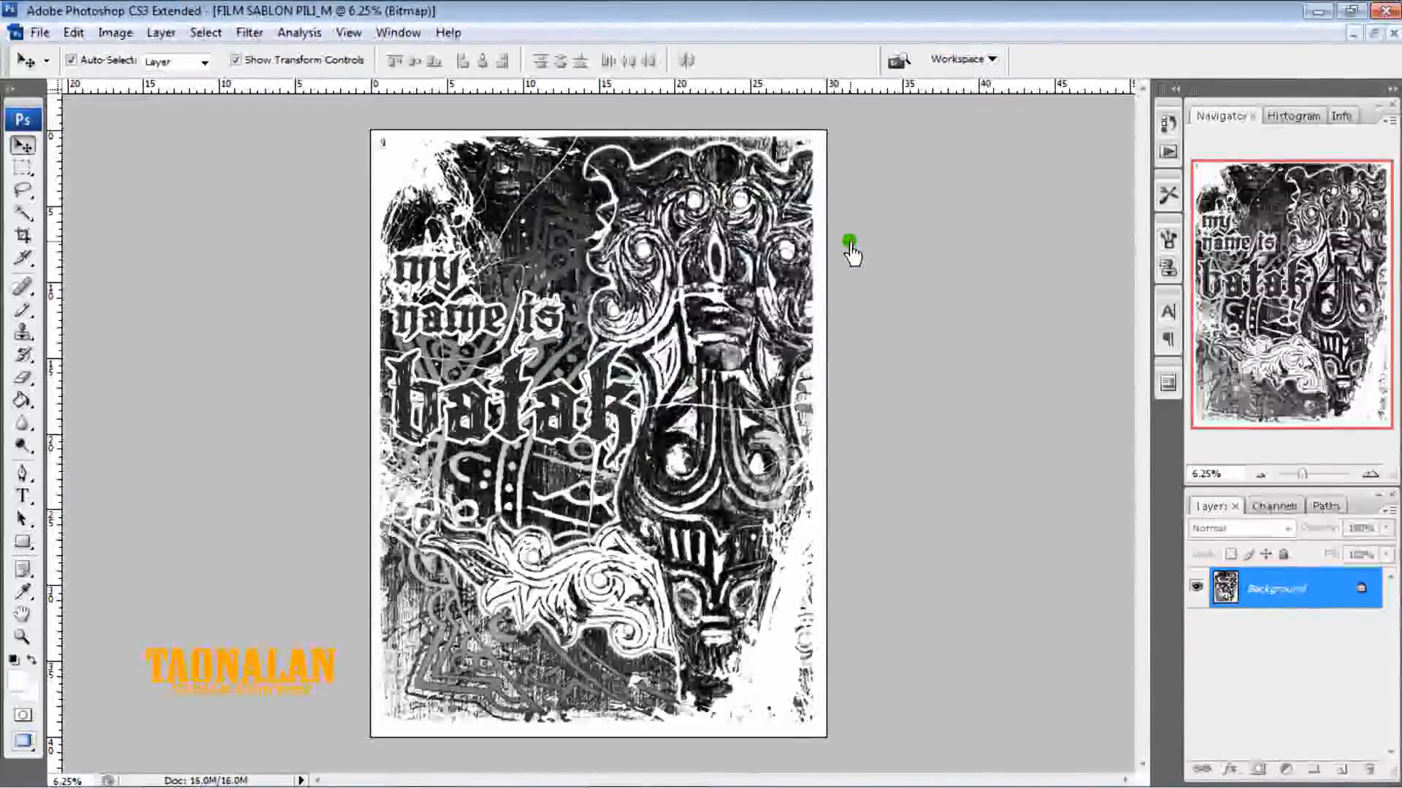
Examine the M film's halftone dots in the lettering and lower ornament at up to 25% magnification
left_click(1371, 476)
left_click(1370, 476)
left_click(1371, 476)
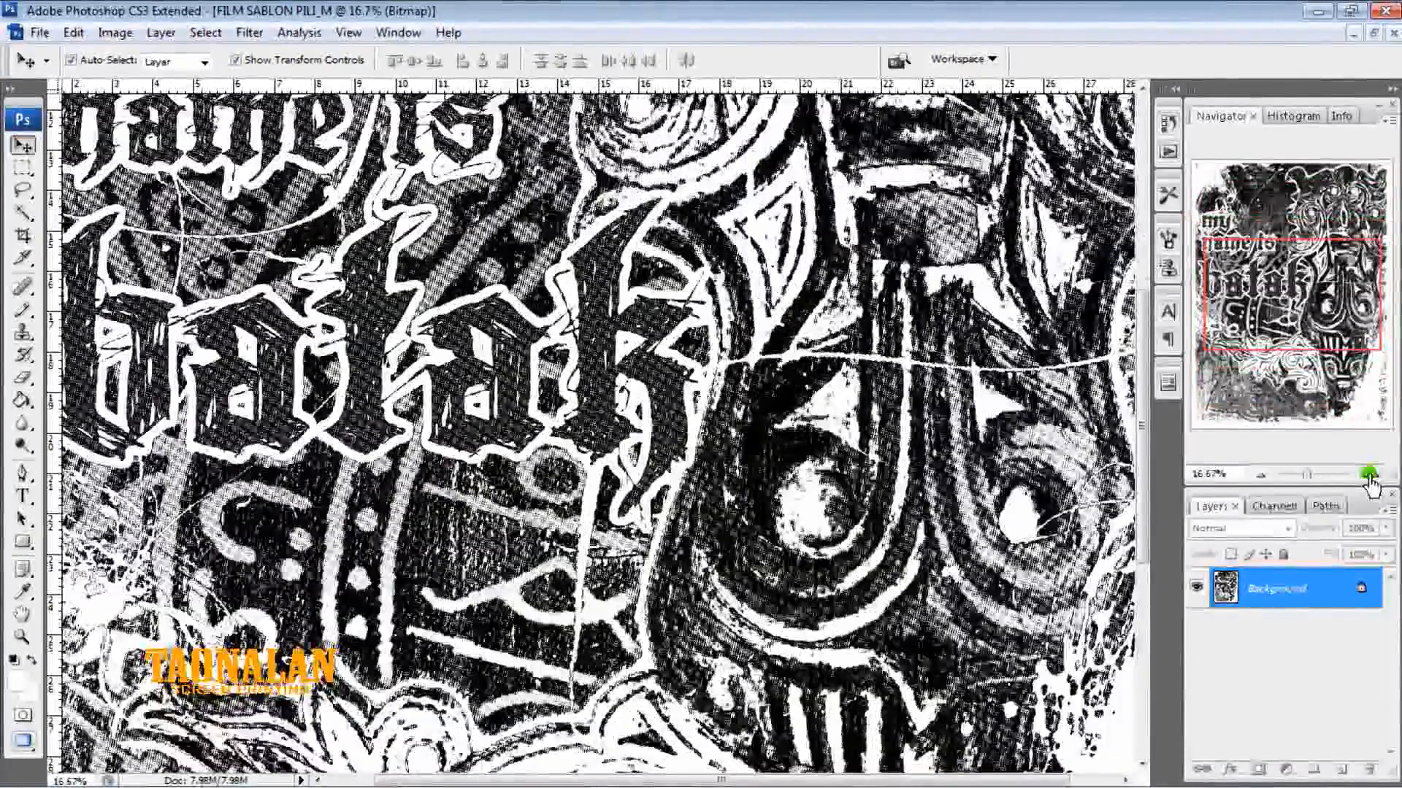
left_click(1370, 476)
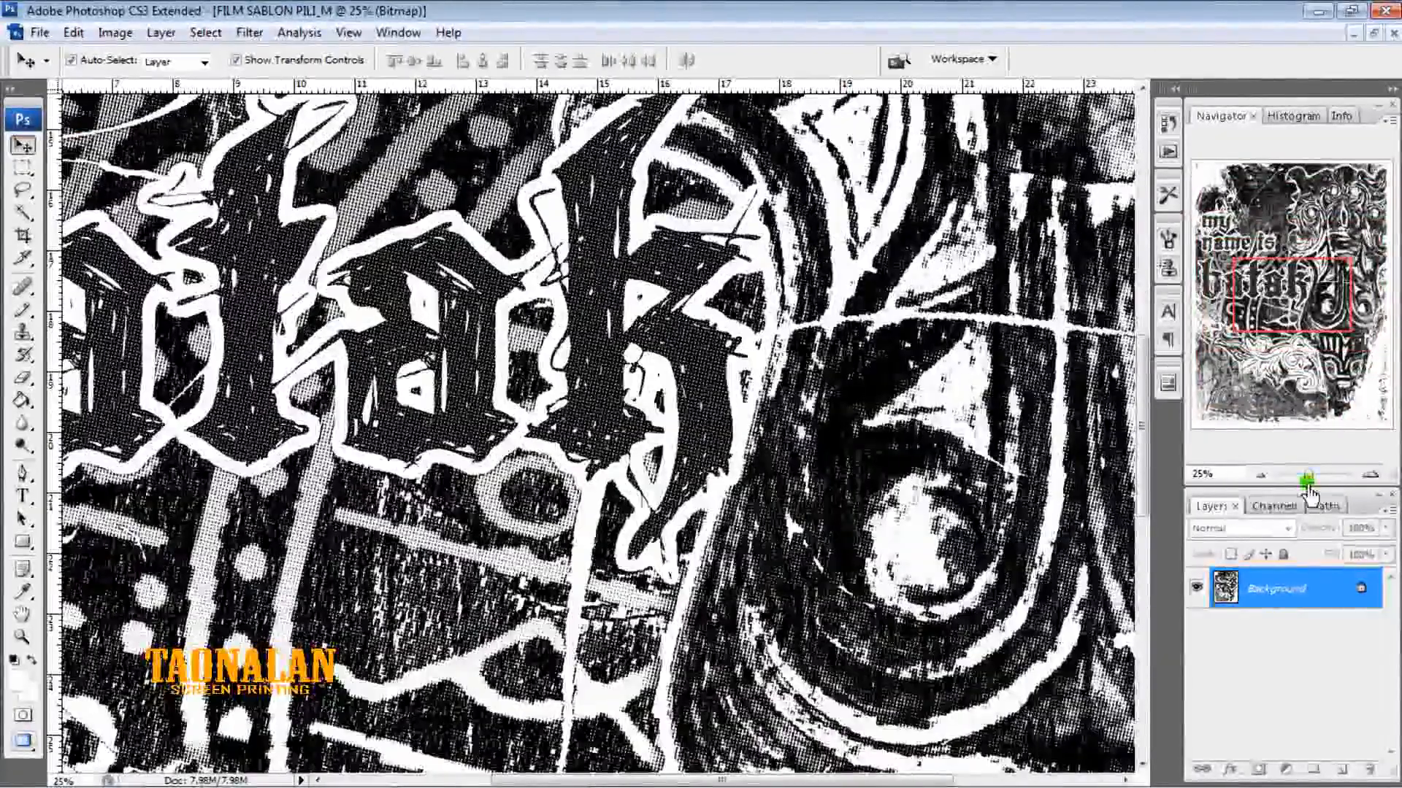
left_click(1250, 356)
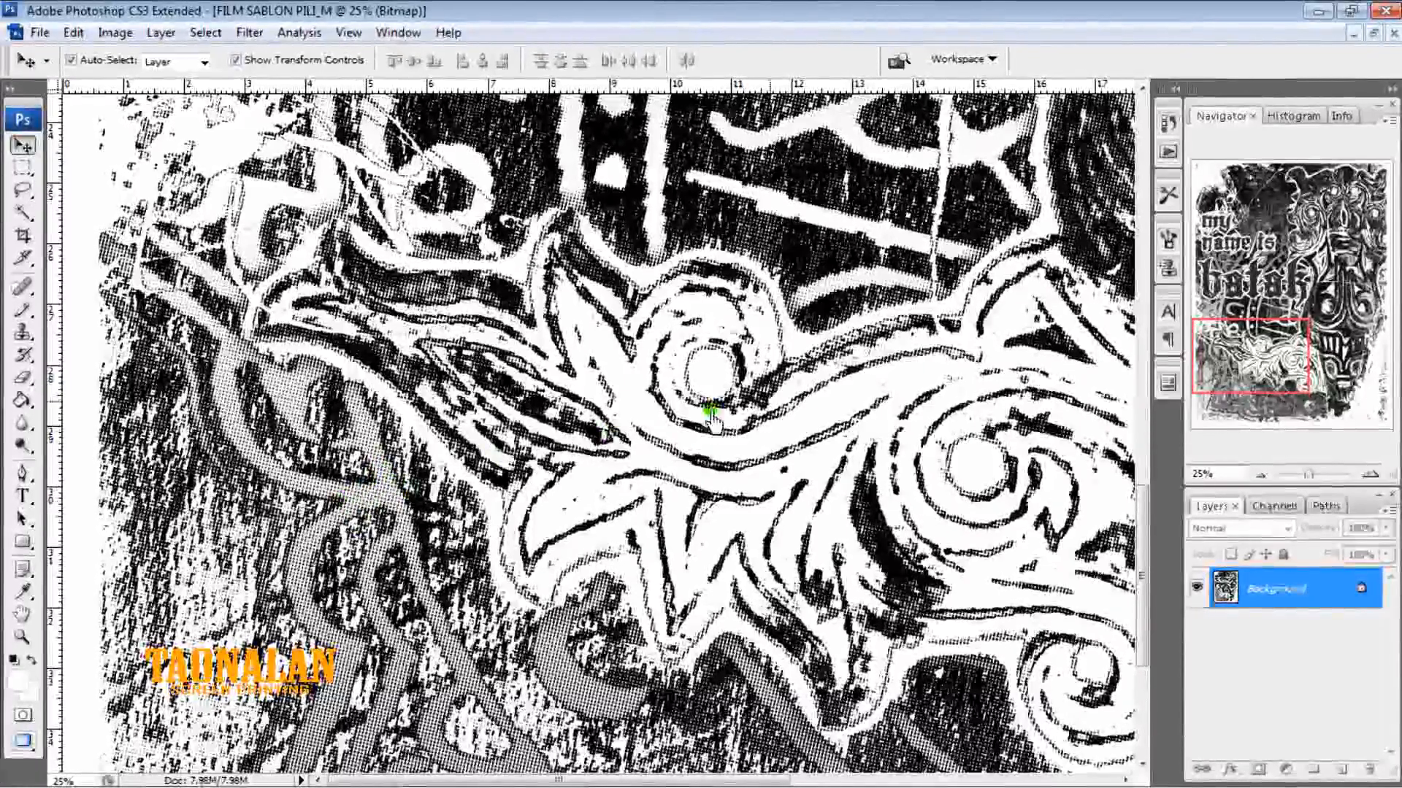
left_click(1260, 475)
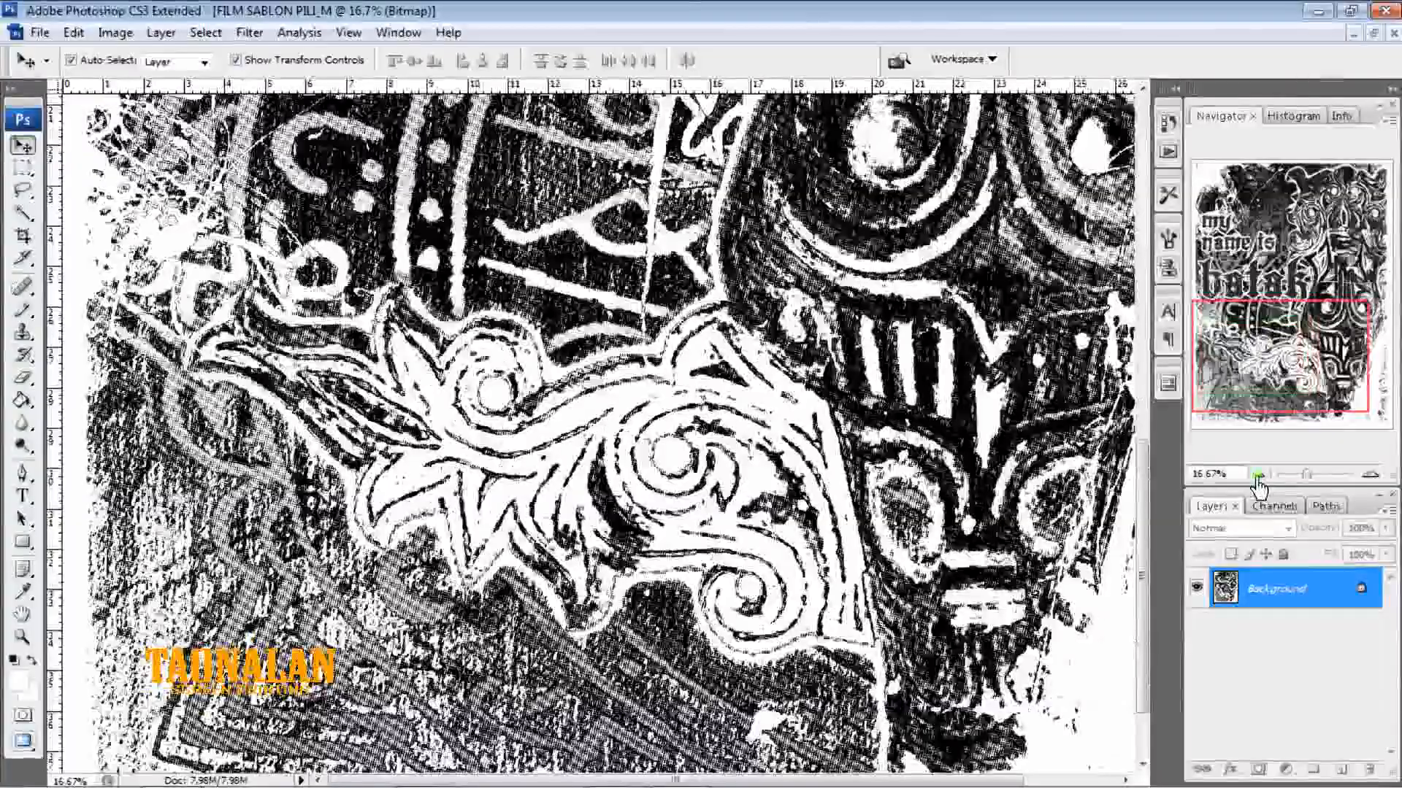
left_click(1260, 475)
left_click(1259, 475)
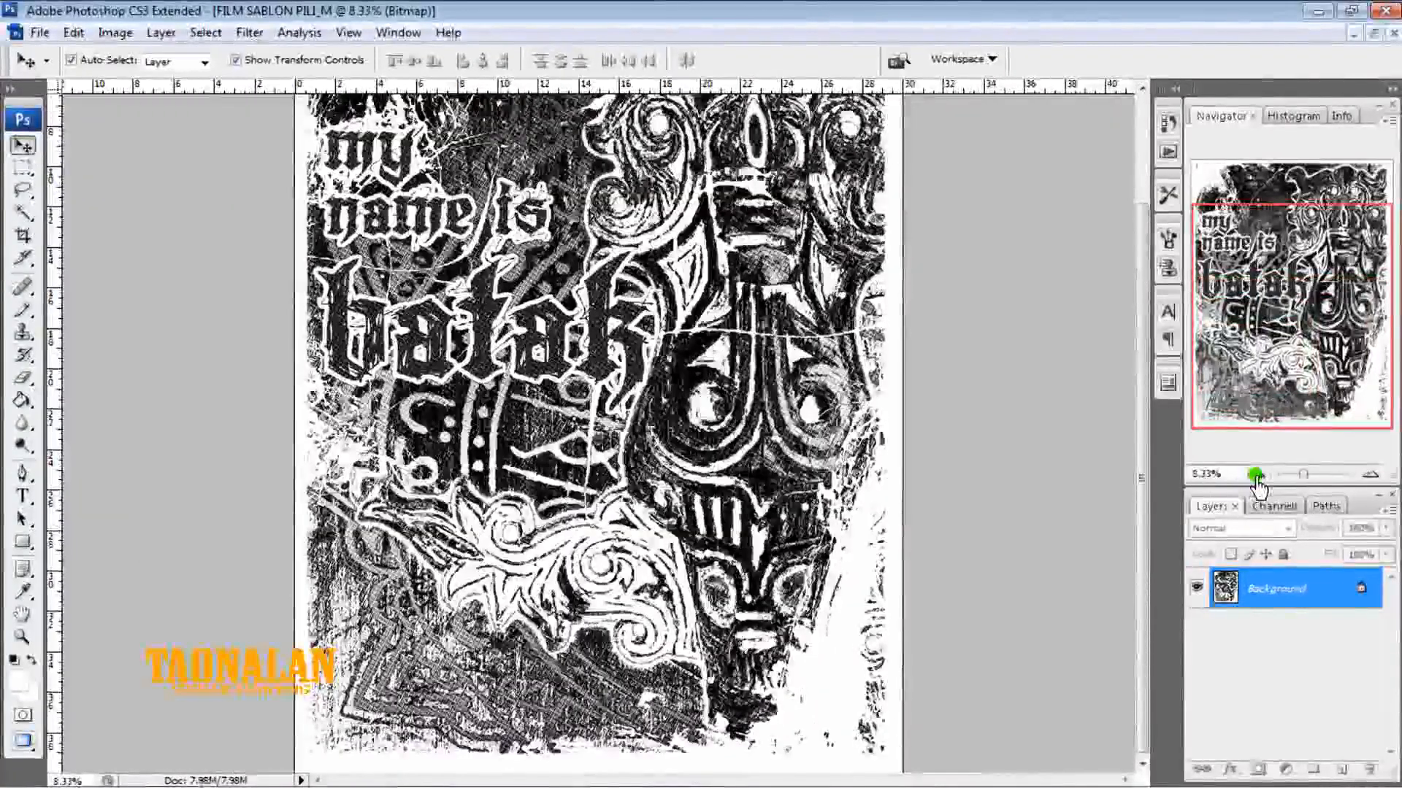
left_click(1258, 475)
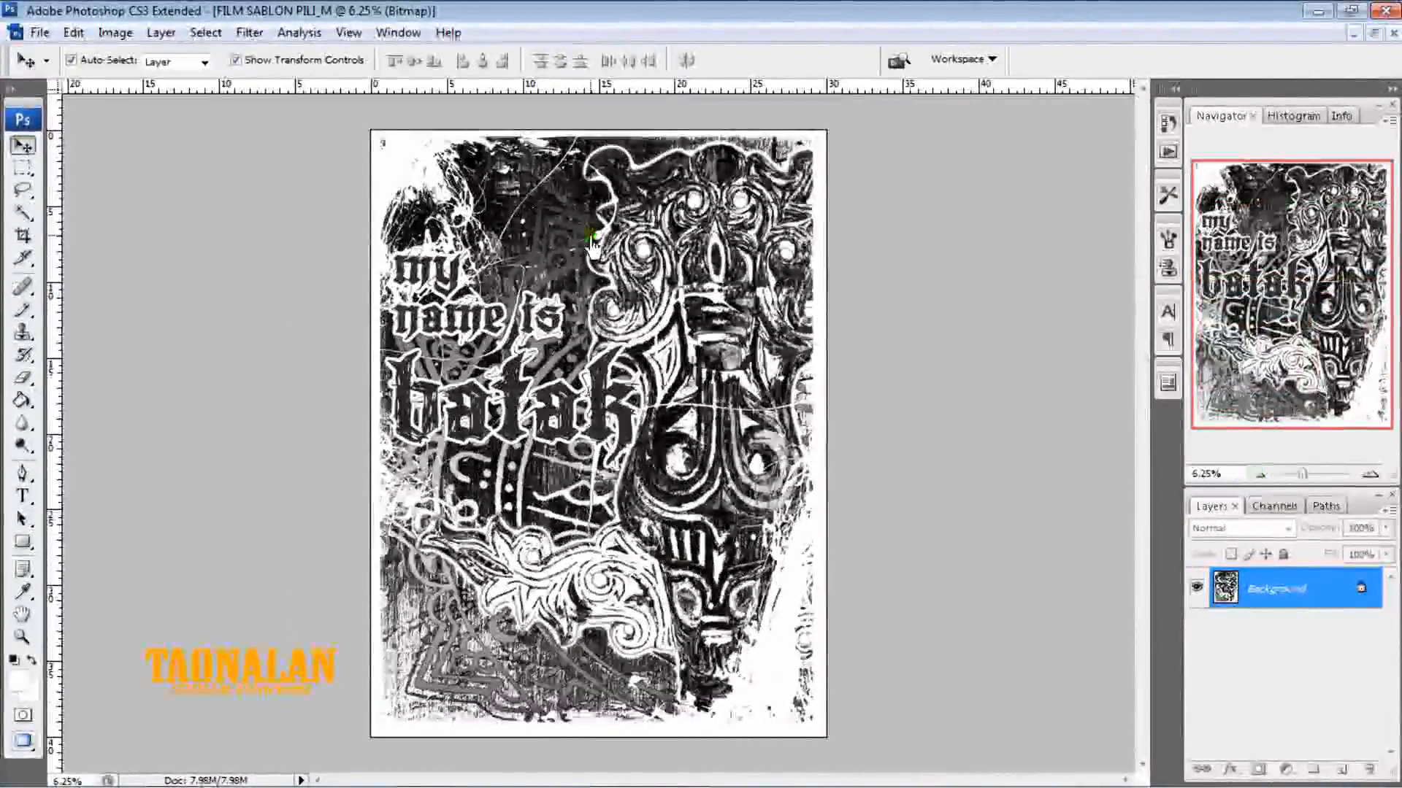
Convert the M film from bitmap back to grayscale and turn its background into the editable layer Layer 0
left_click(130, 37)
mouse_move(175, 55)
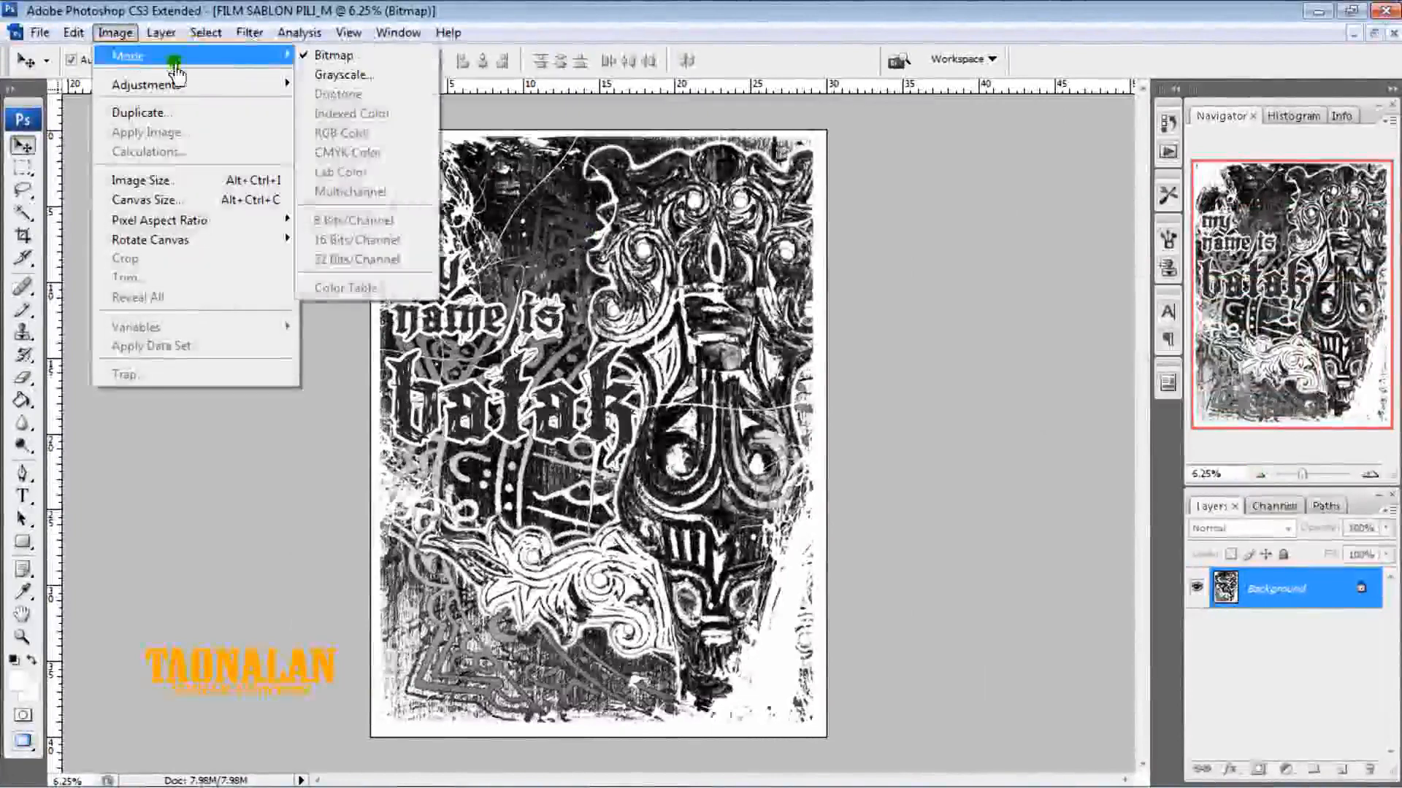
left_click(343, 74)
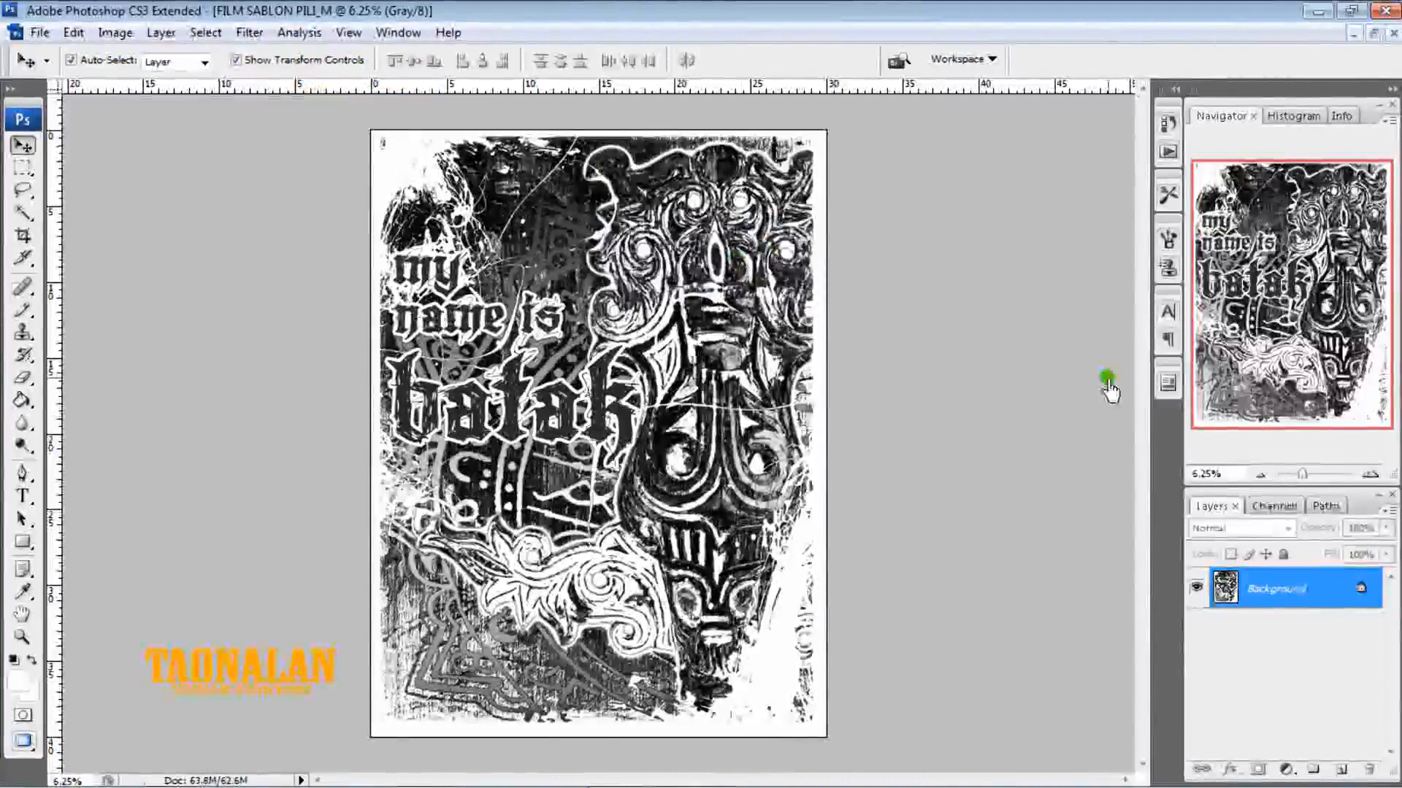
mouse_move(1268, 612)
left_mouse_down()
mouse_move(1307, 614)
mouse_move(1309, 632)
mouse_move(1290, 602)
left_mouse_up()
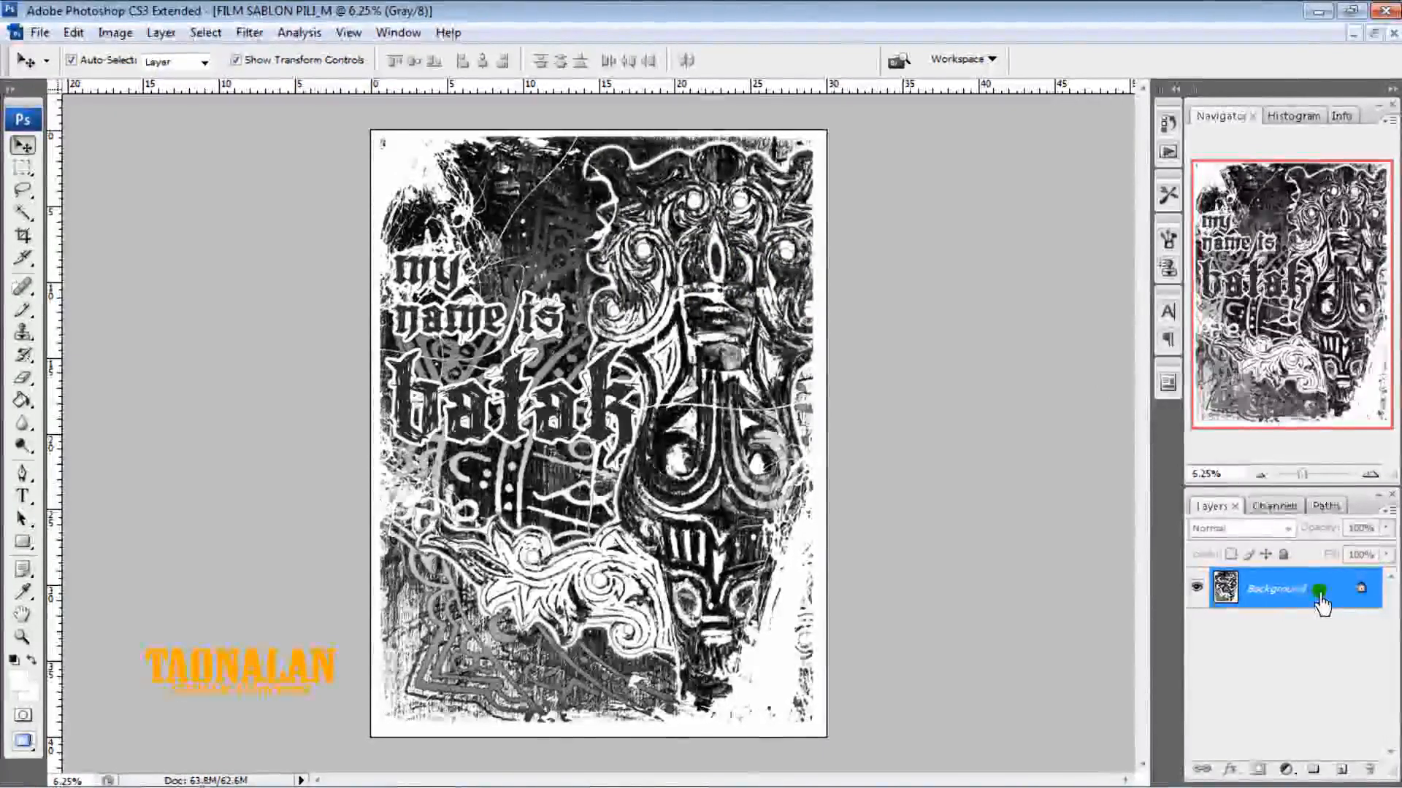
double_click(1321, 603)
left_click(882, 241)
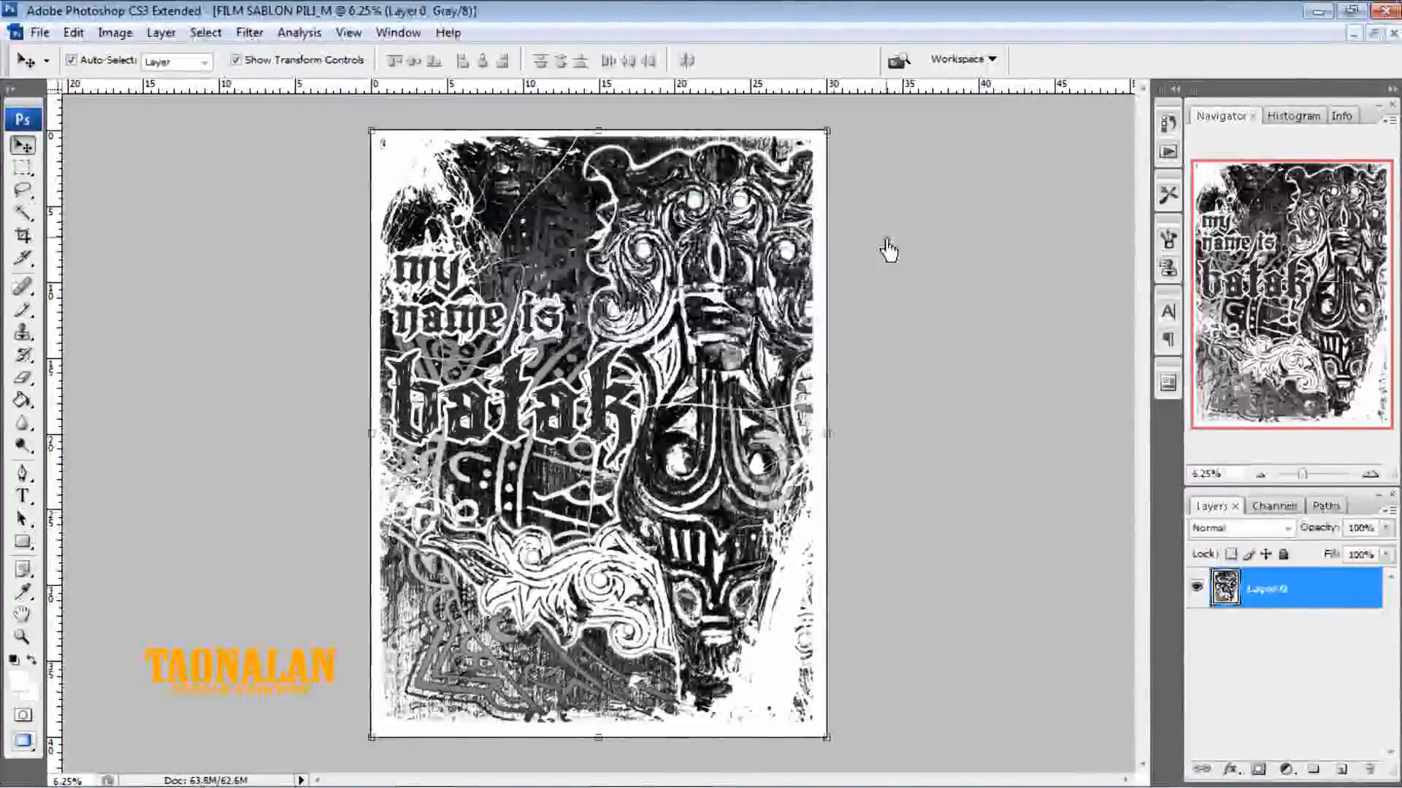
left_click(1195, 529)
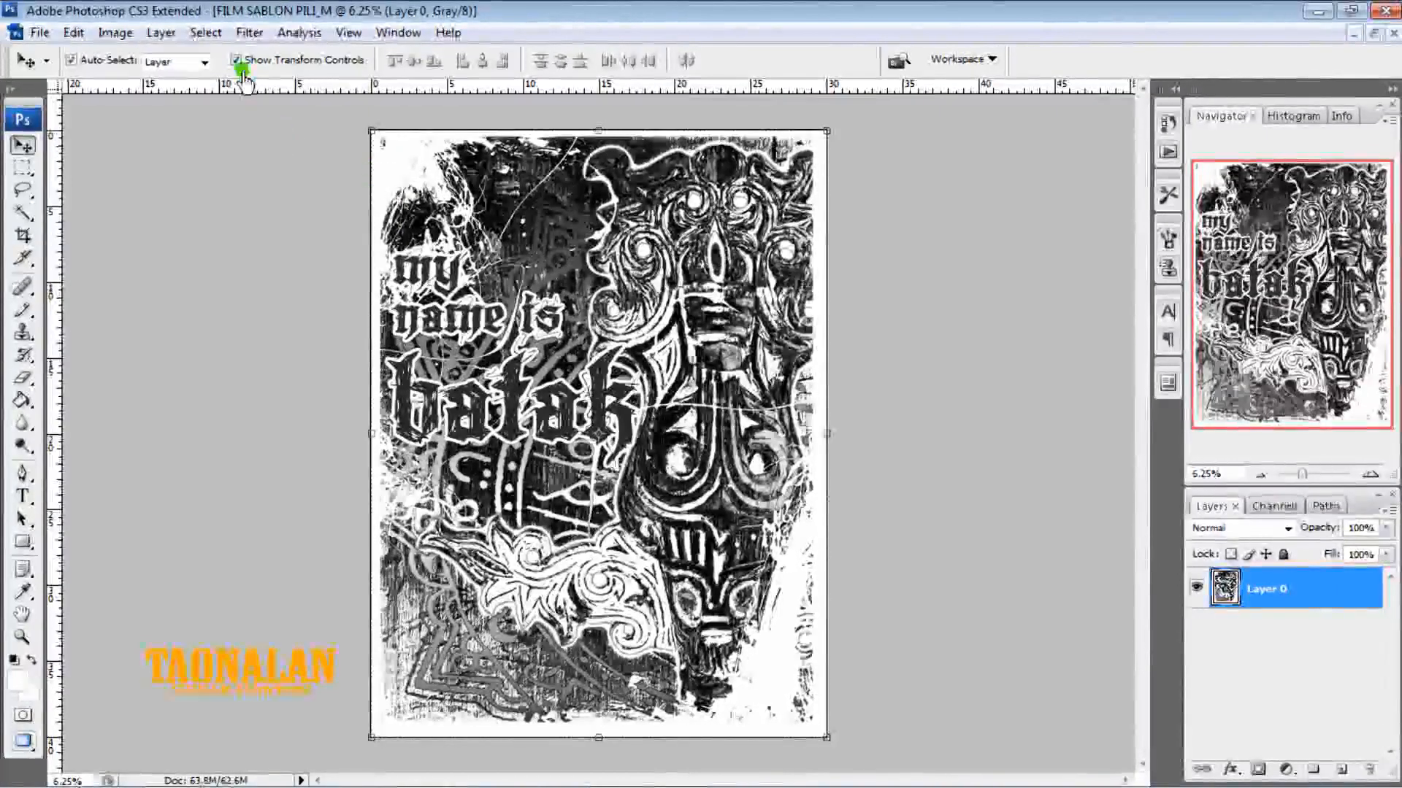
Select the M film's white areas with Color Range using Sampled Colors at fuzziness 40, and delete them from Layer 0
left_click(216, 42)
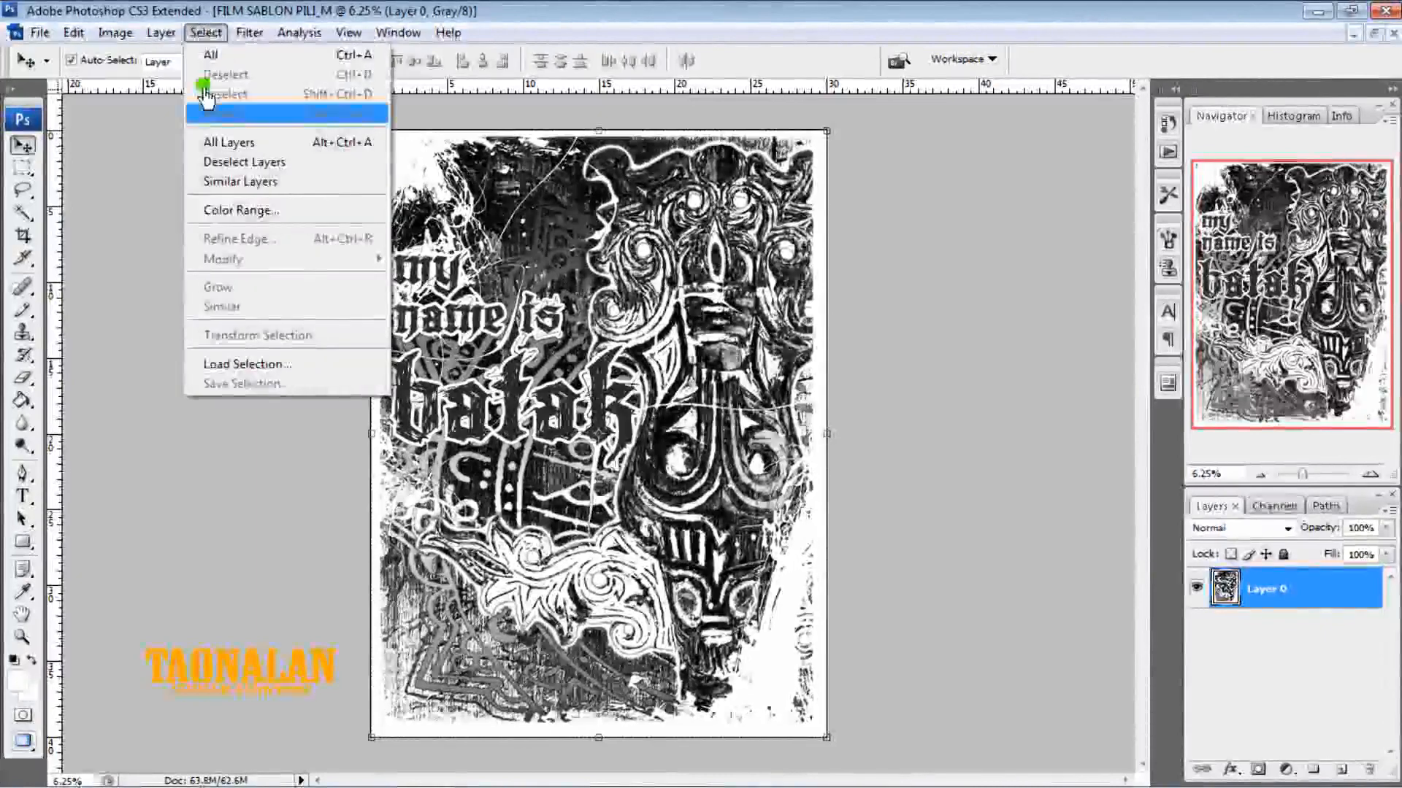
left_click(216, 211)
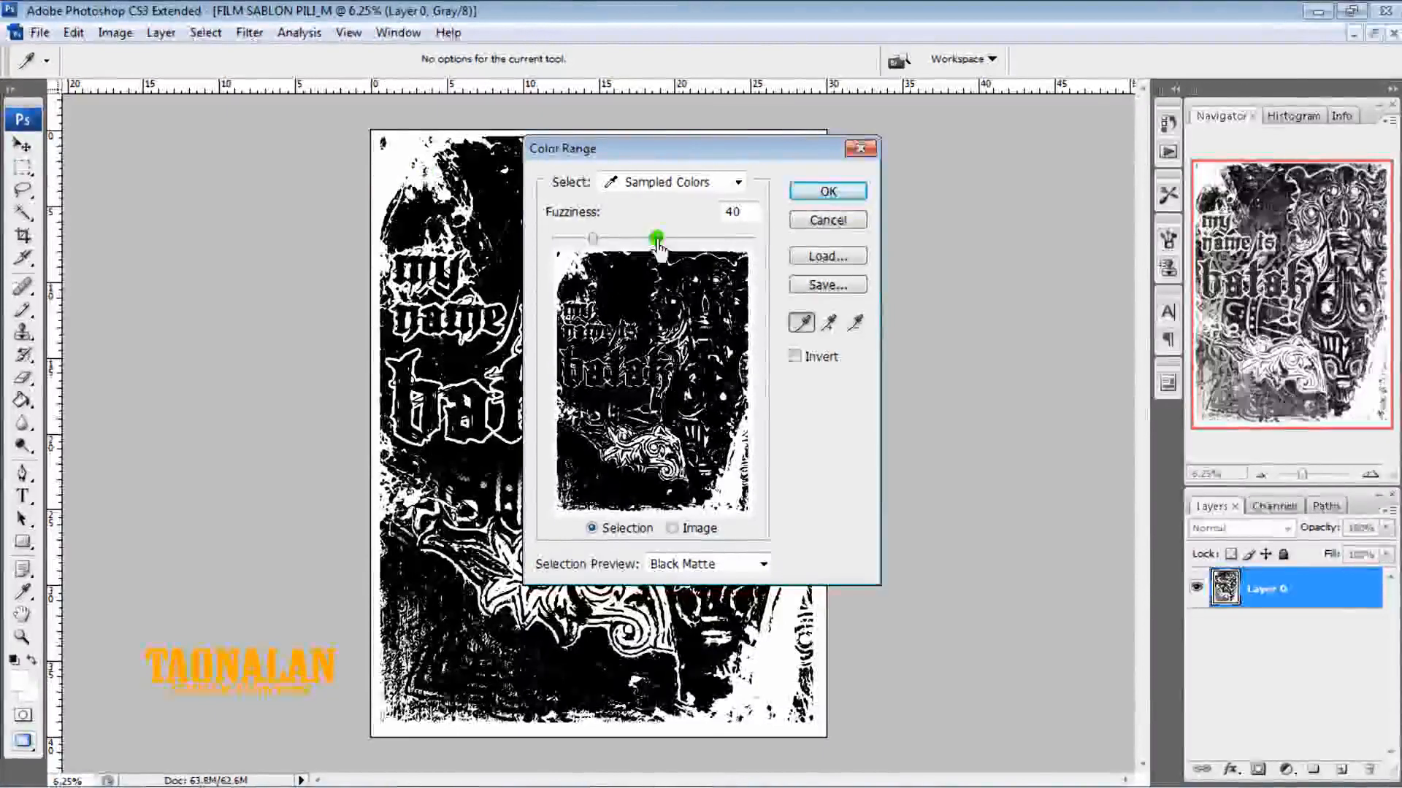
double_click(739, 211)
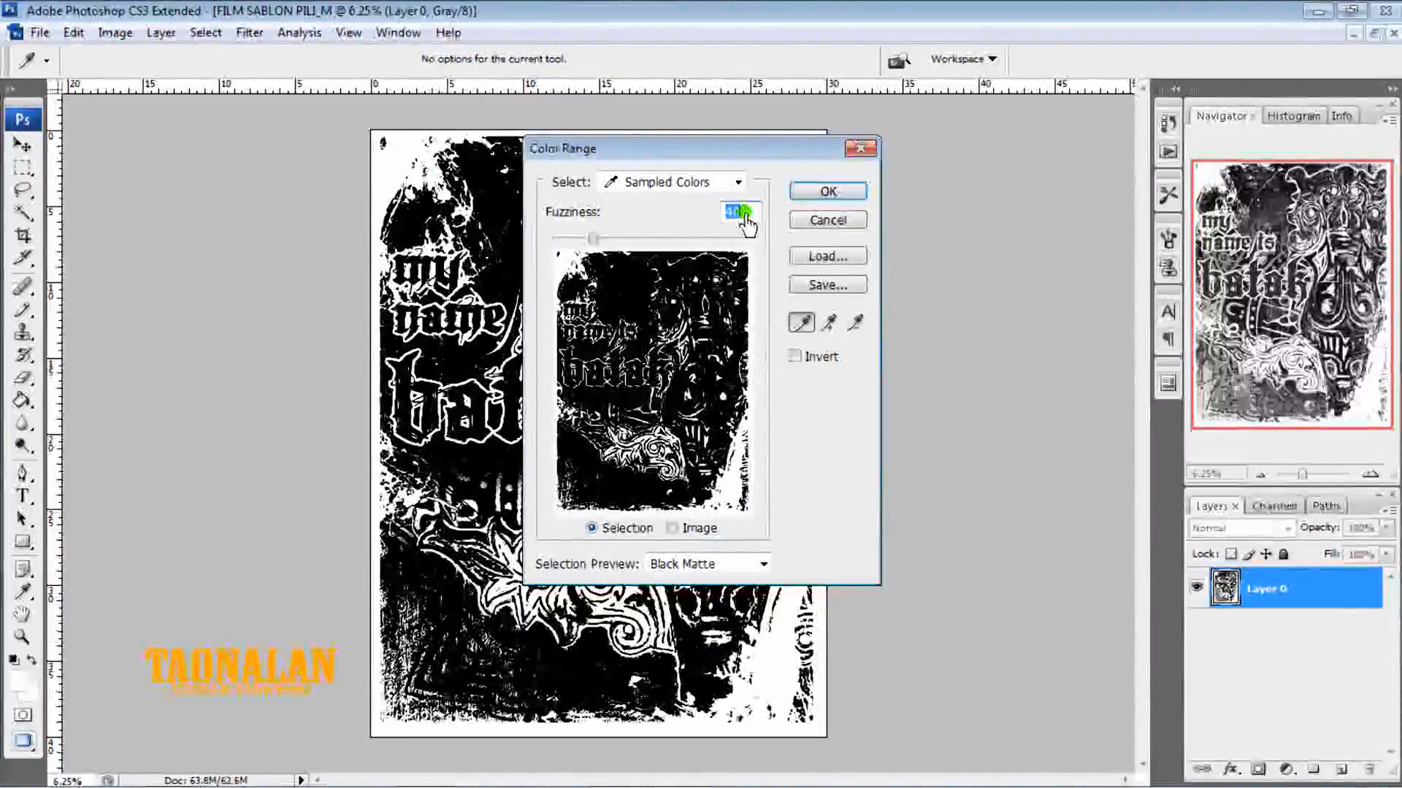
left_click(812, 192)
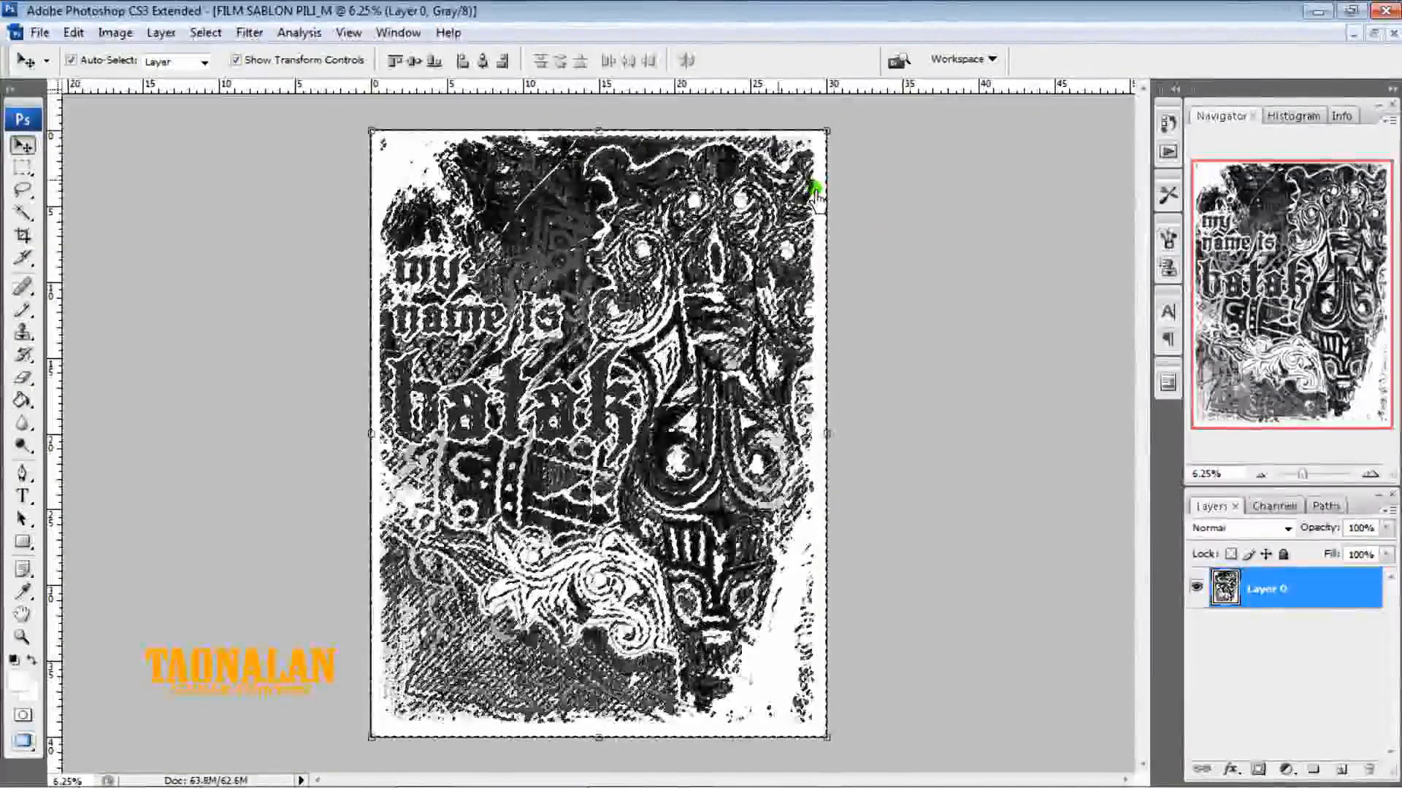
mouse_move(387, 153)
left_mouse_down()
mouse_move(384, 194)
mouse_move(685, 266)
left_mouse_up()
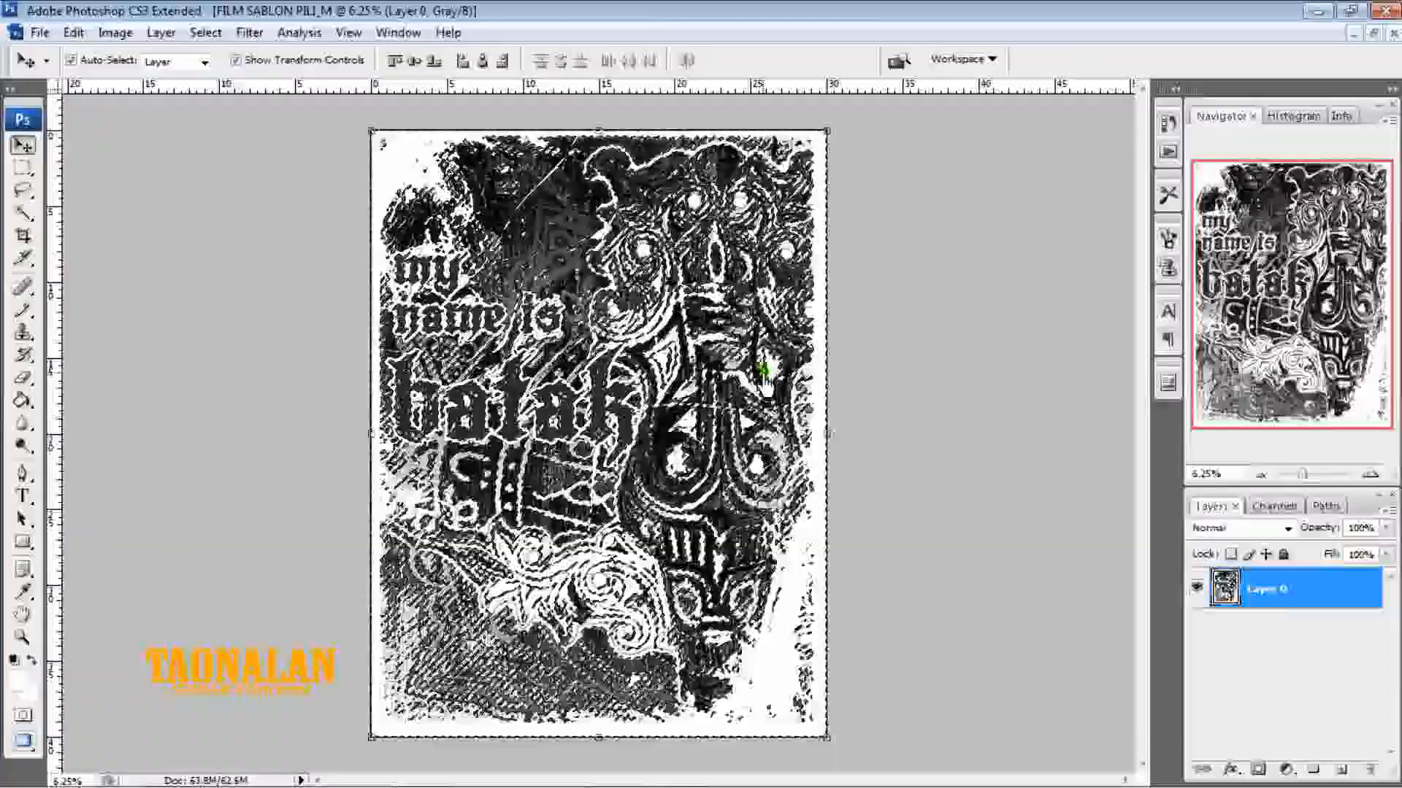
key("Delete")
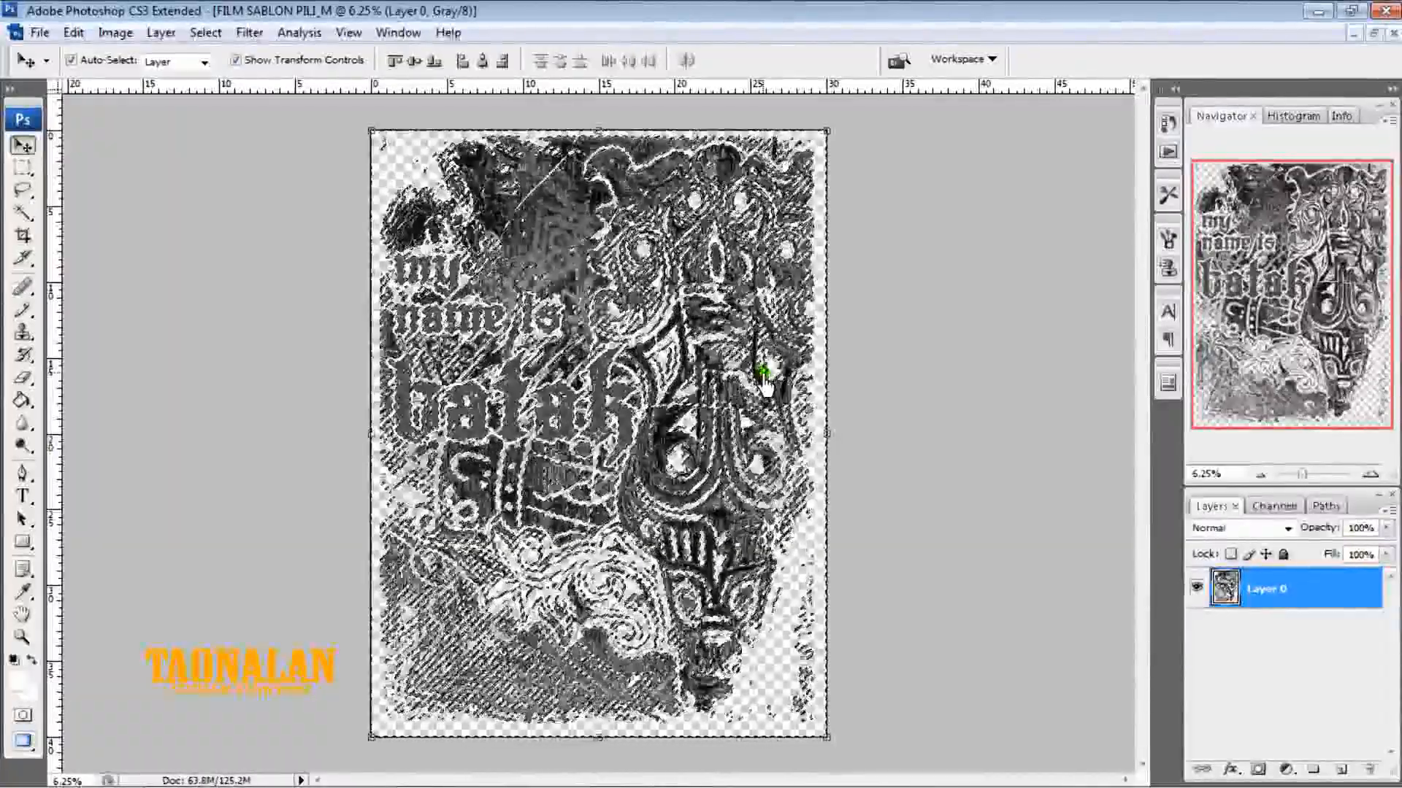
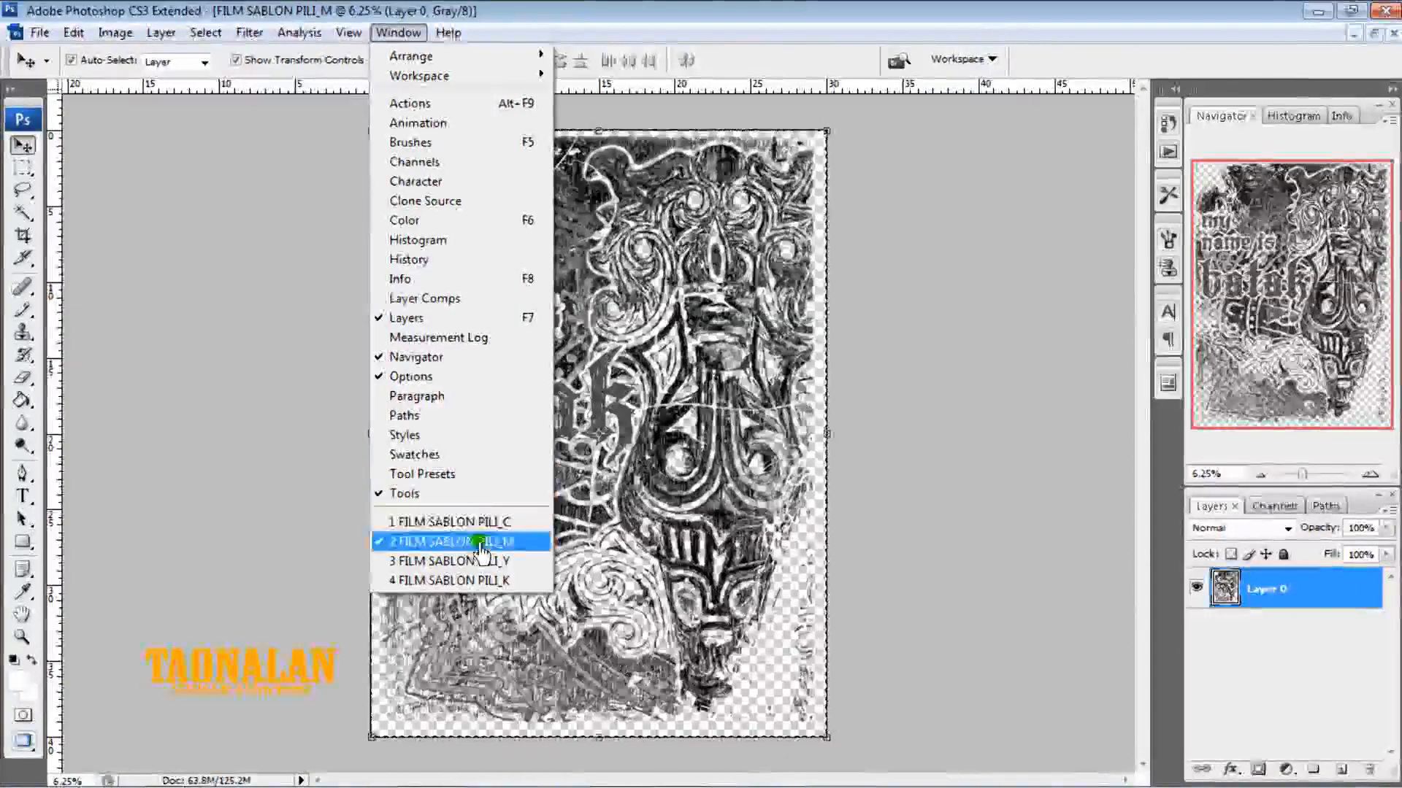
Place the M film's dots in FILM SABLON PILI_K as the topmost layer and examine the overlapping halftones at up to 25% magnification
left_click(502, 581)
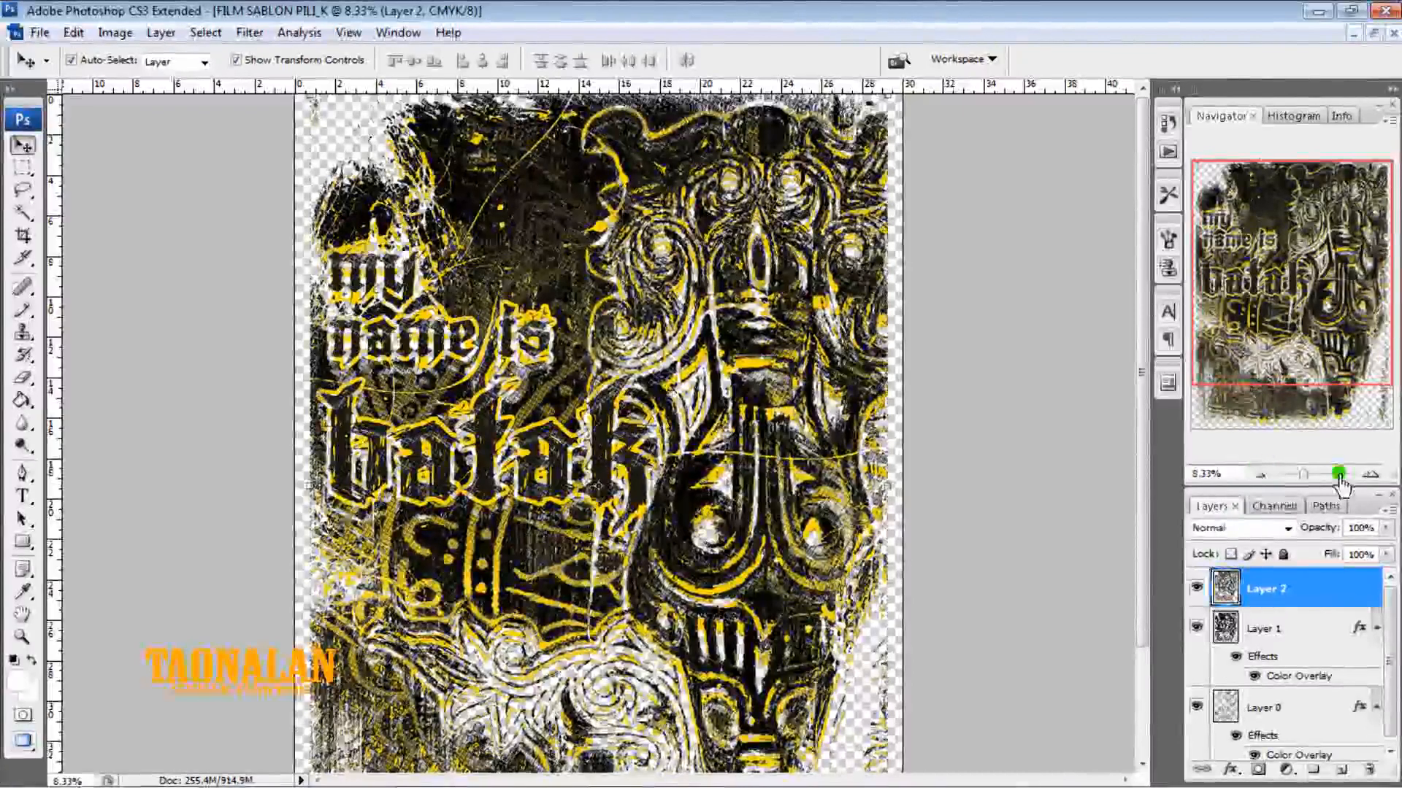
left_click(1368, 476)
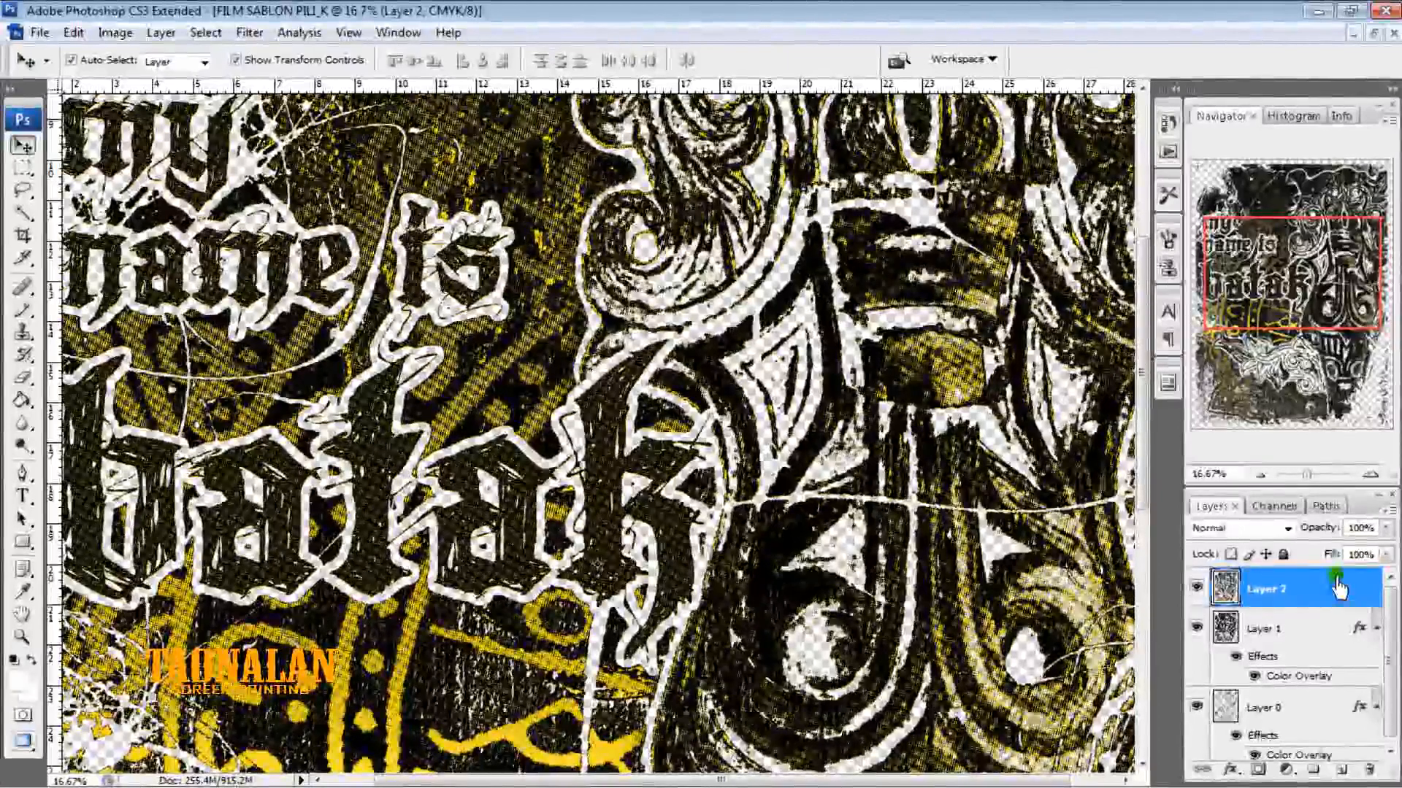
left_click(1372, 475)
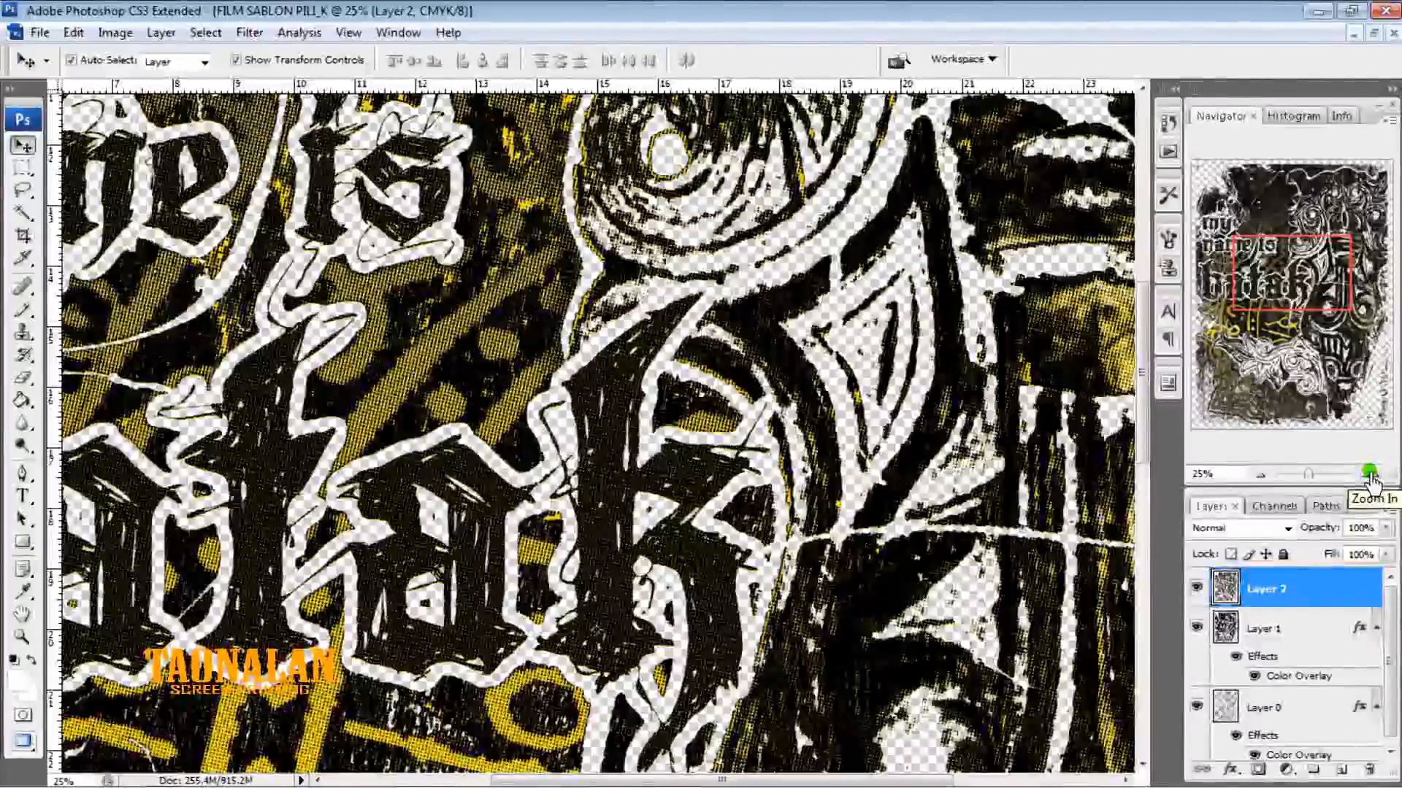
left_click(1261, 475)
left_click(1261, 476)
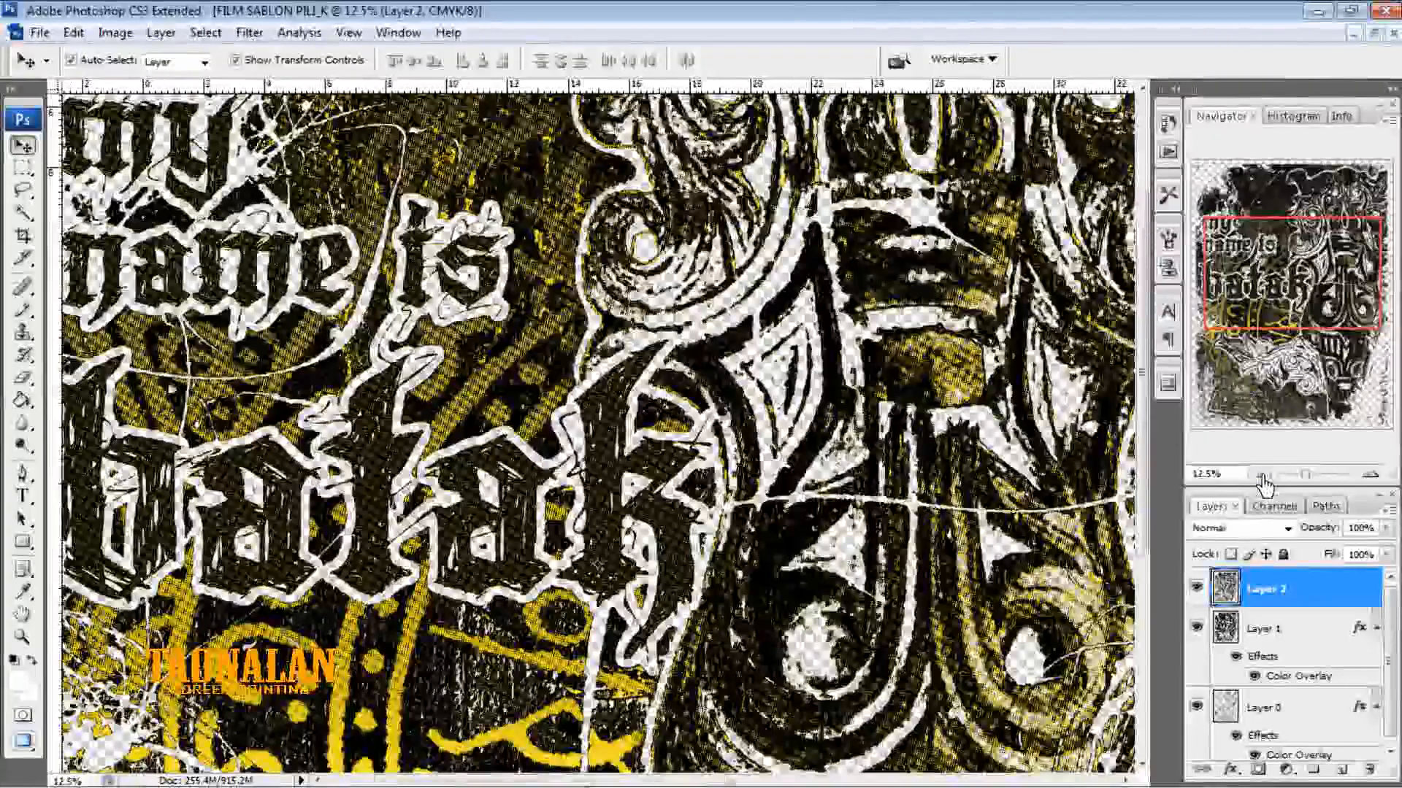
left_click(1261, 475)
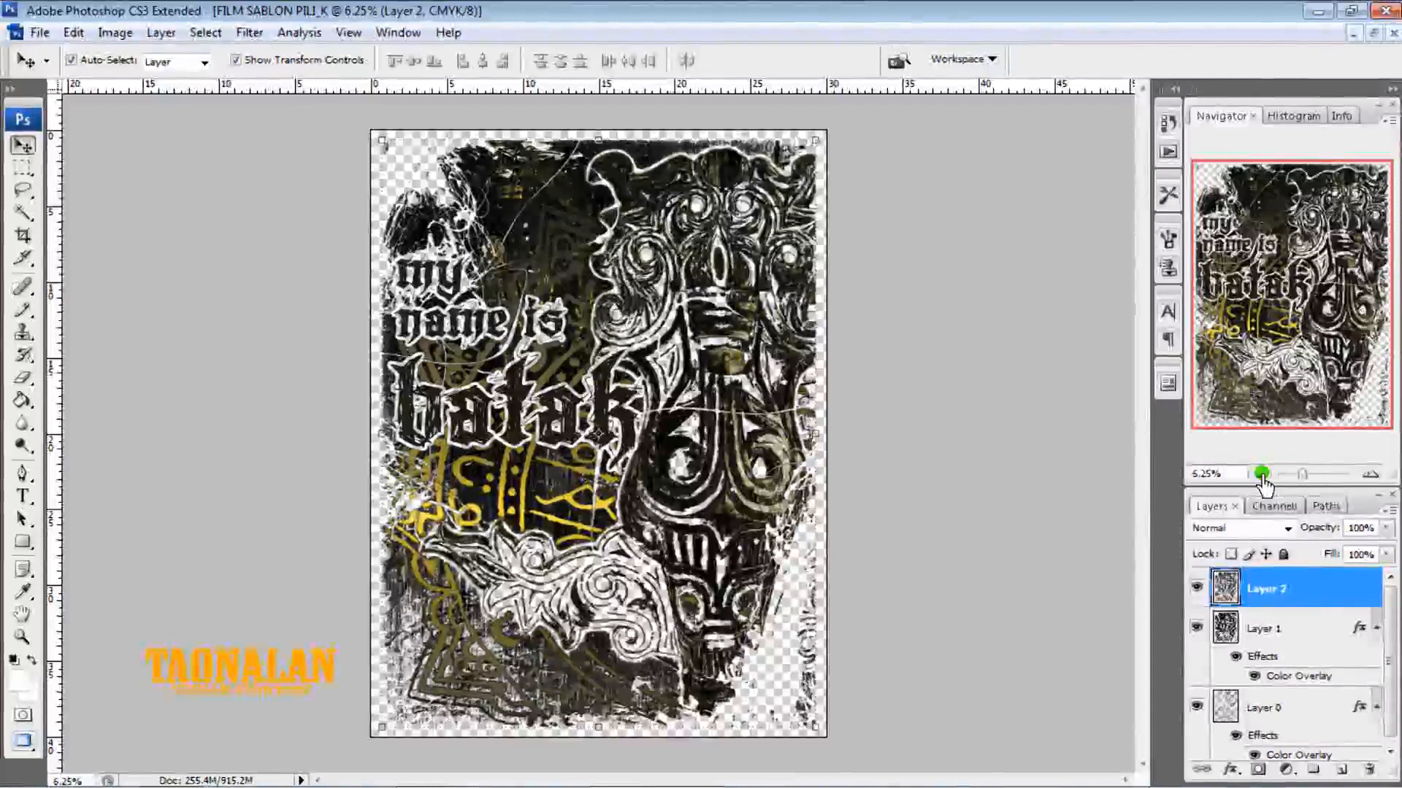
Add a Color Overlay to Layer 2, the magenta film's layer, and open its overlay colour for editing
double_click(1325, 592)
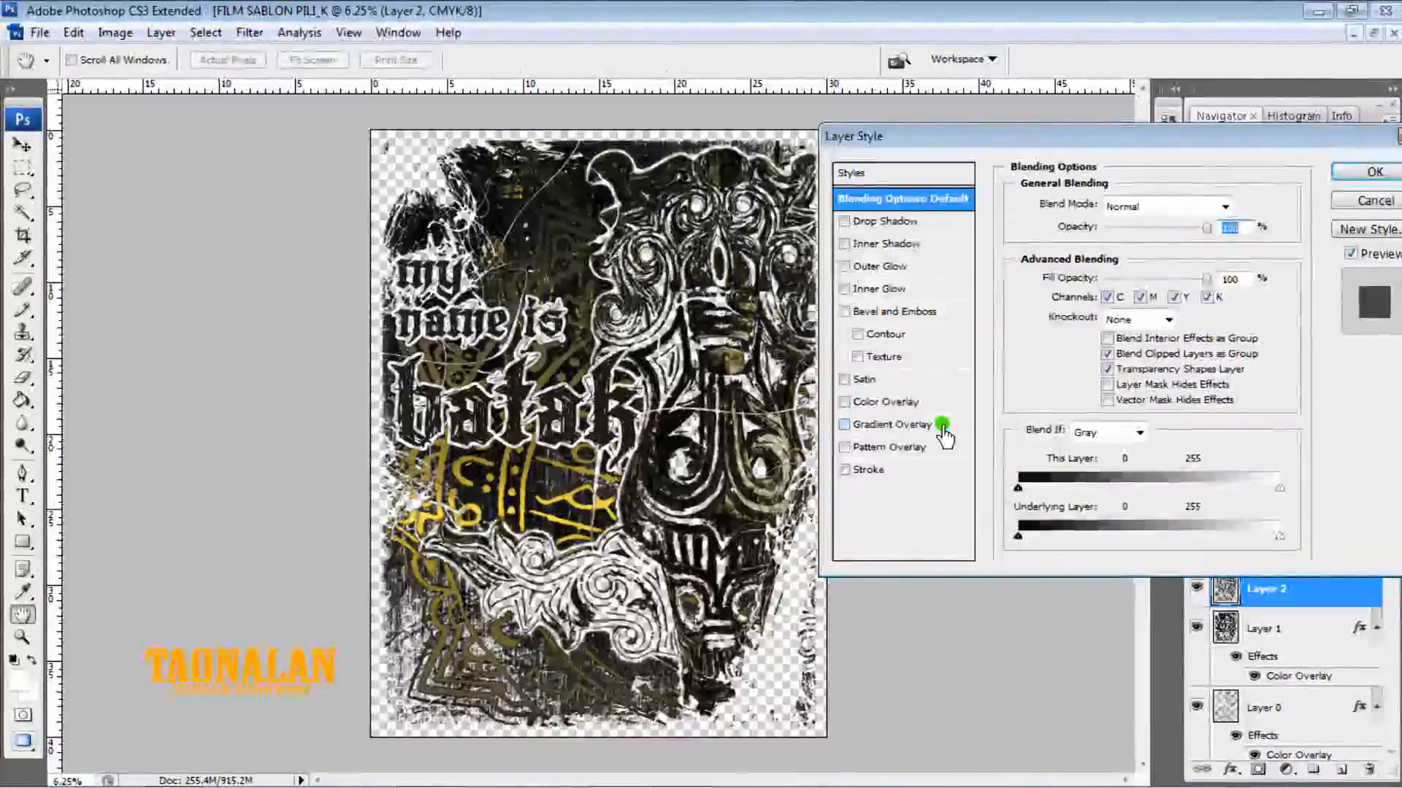
left_click(919, 403)
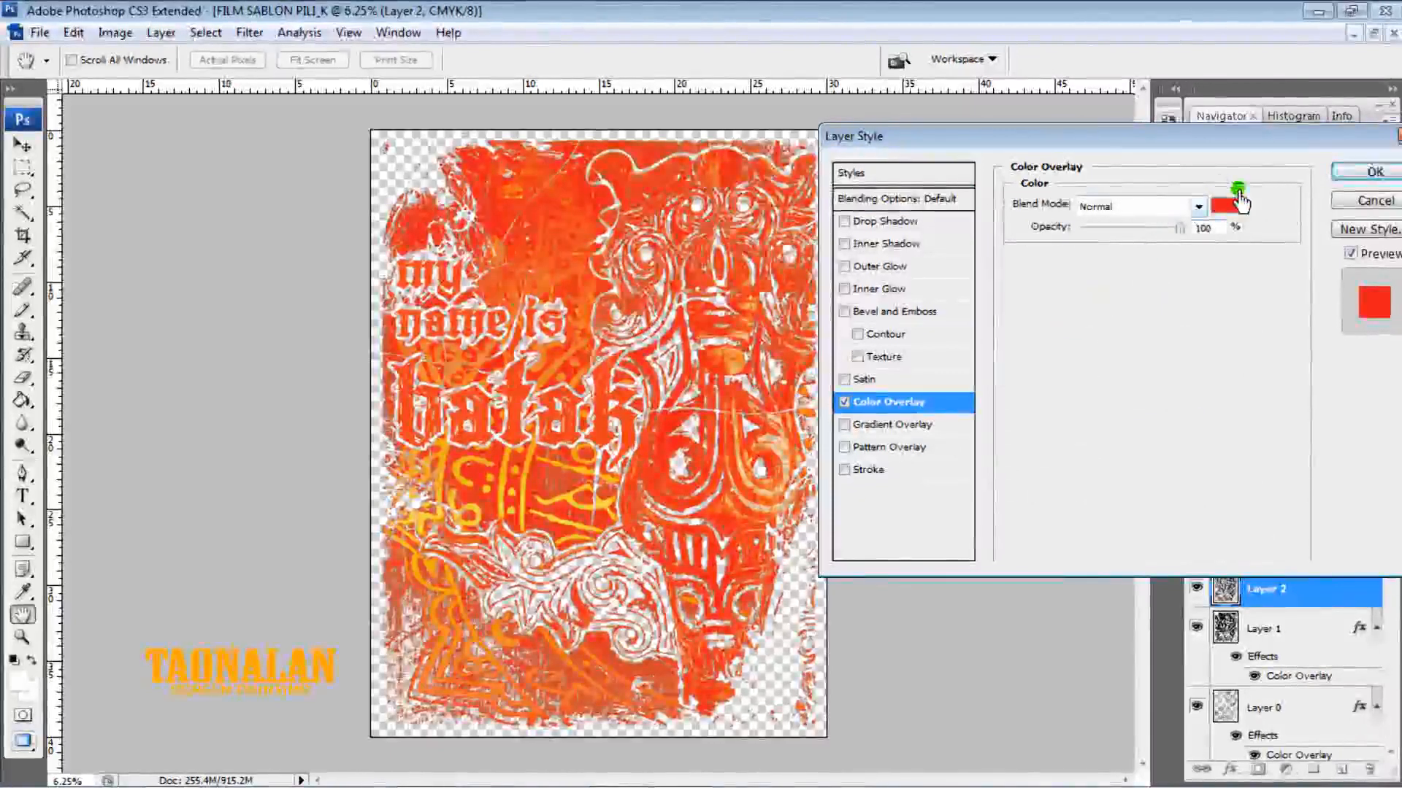
left_click(1228, 208)
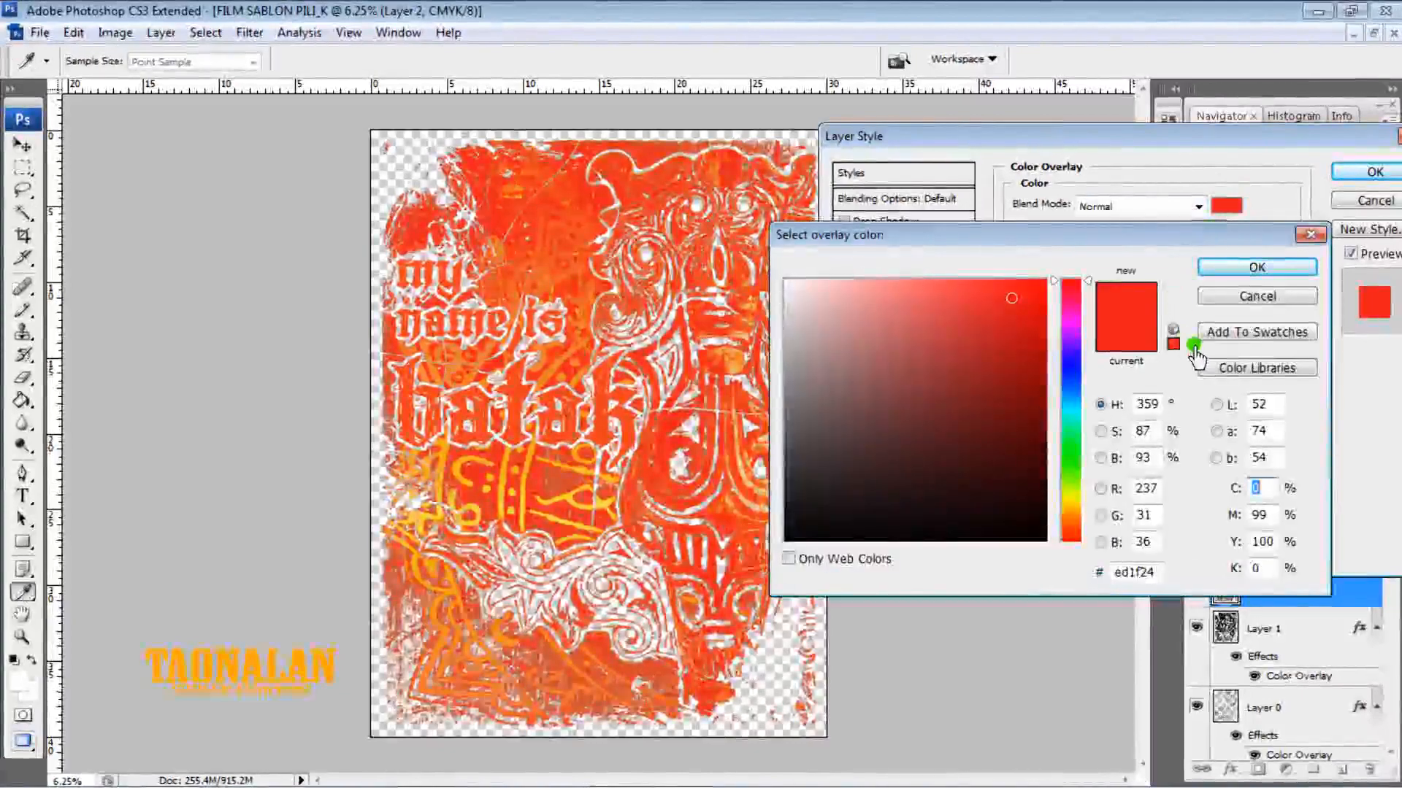
Set the Color Overlay of Layer 2 to PANTONE Process Magenta C from the PANTONE solid coated library
left_click(1254, 374)
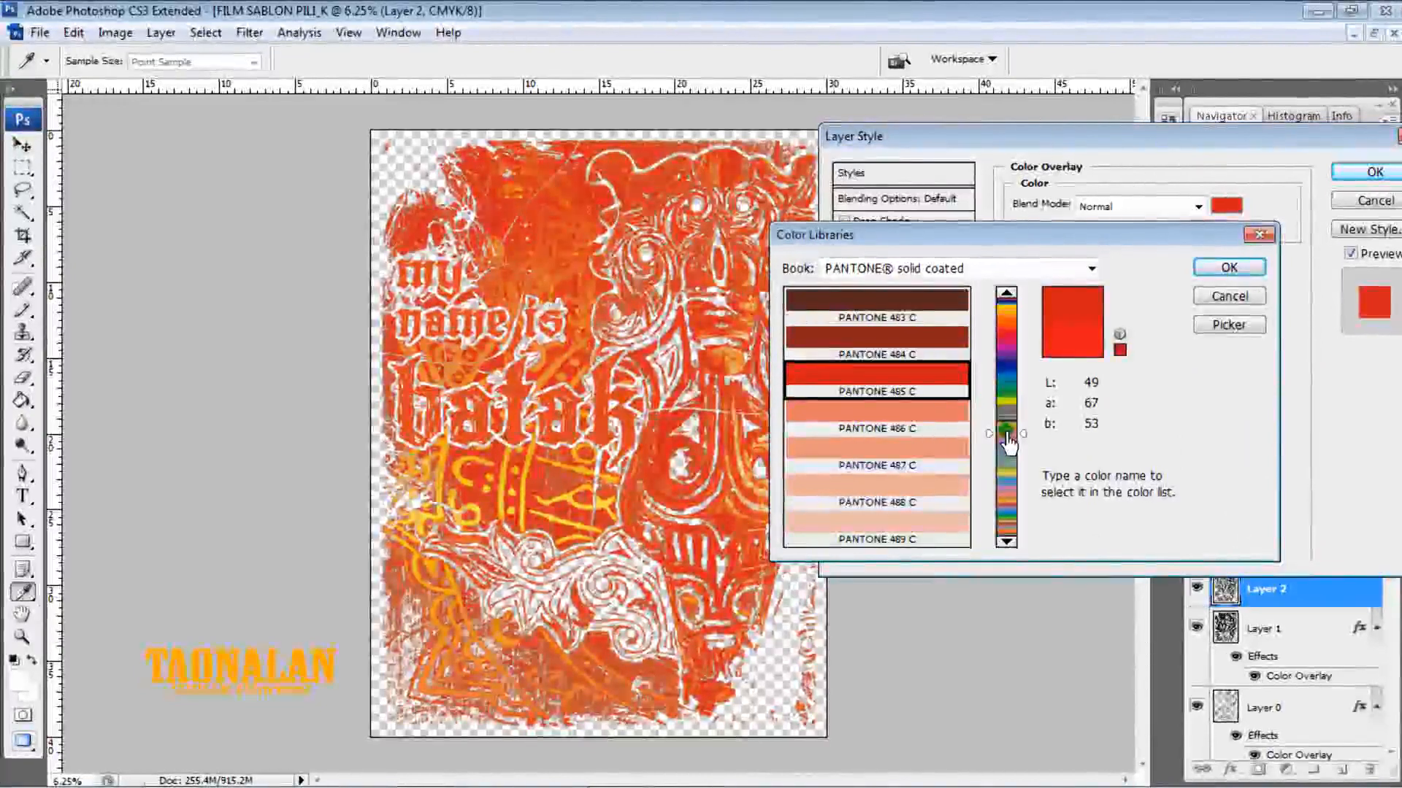
left_click_drag(1008, 438, 1004, 292)
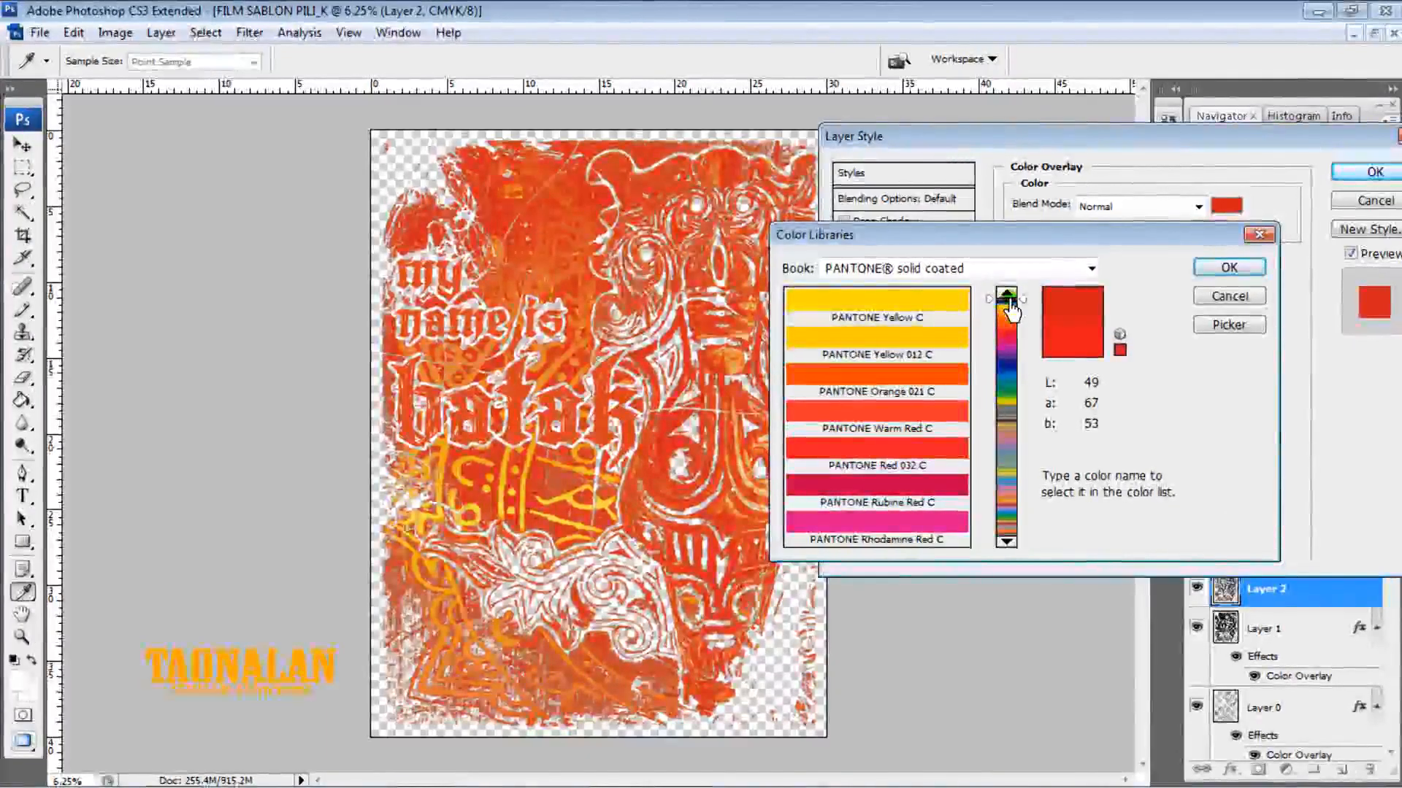
left_click(1007, 542)
left_click(1006, 543)
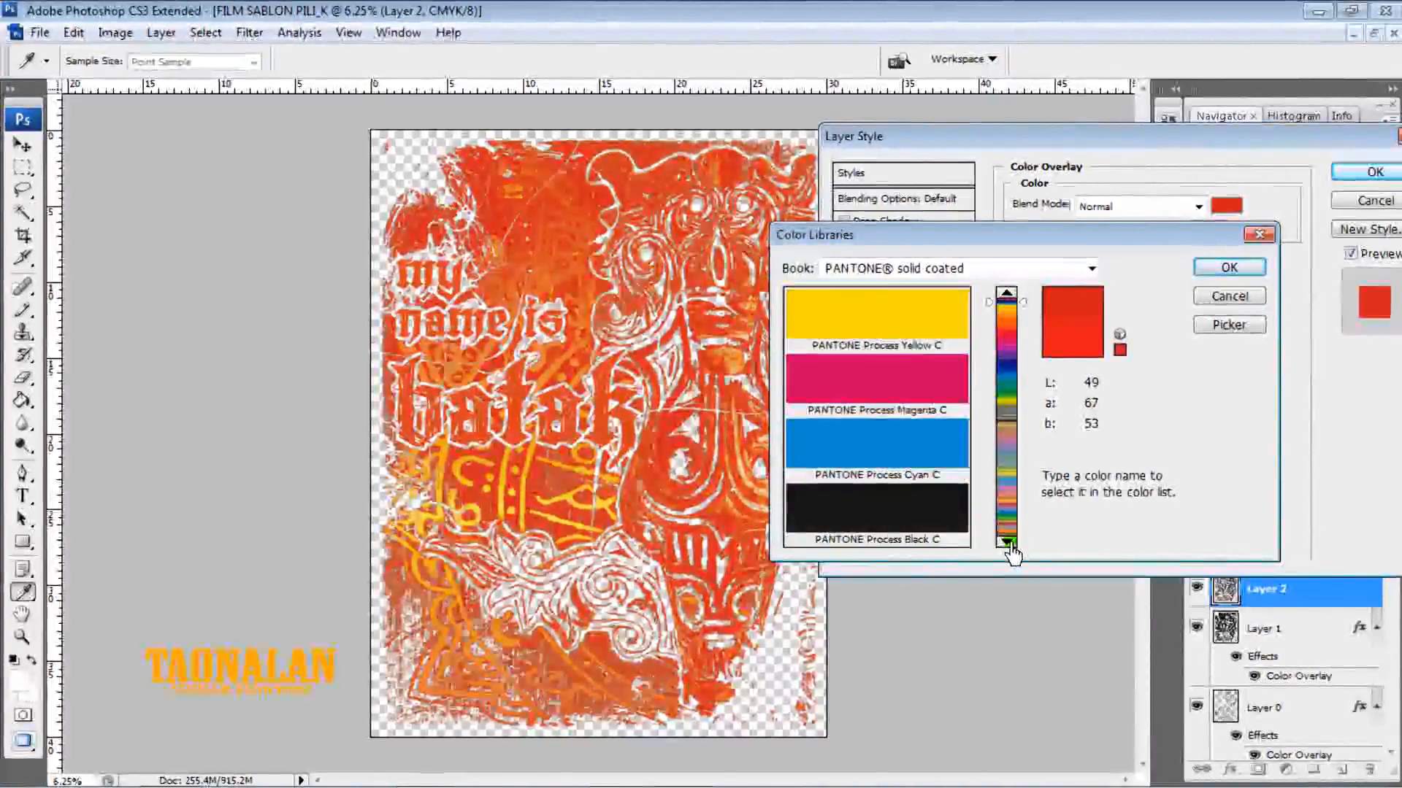
left_click(933, 391)
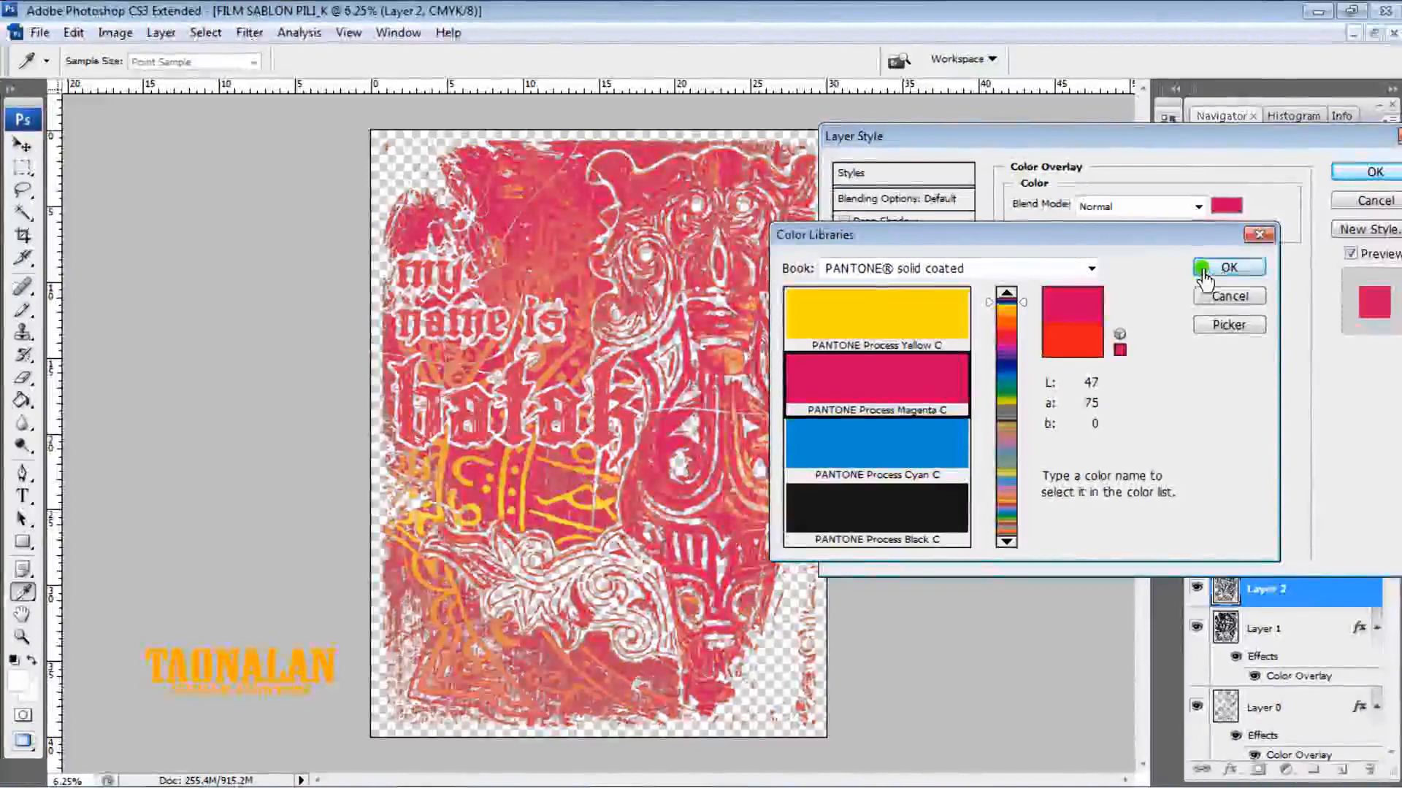
left_click(1229, 268)
left_click(1349, 175)
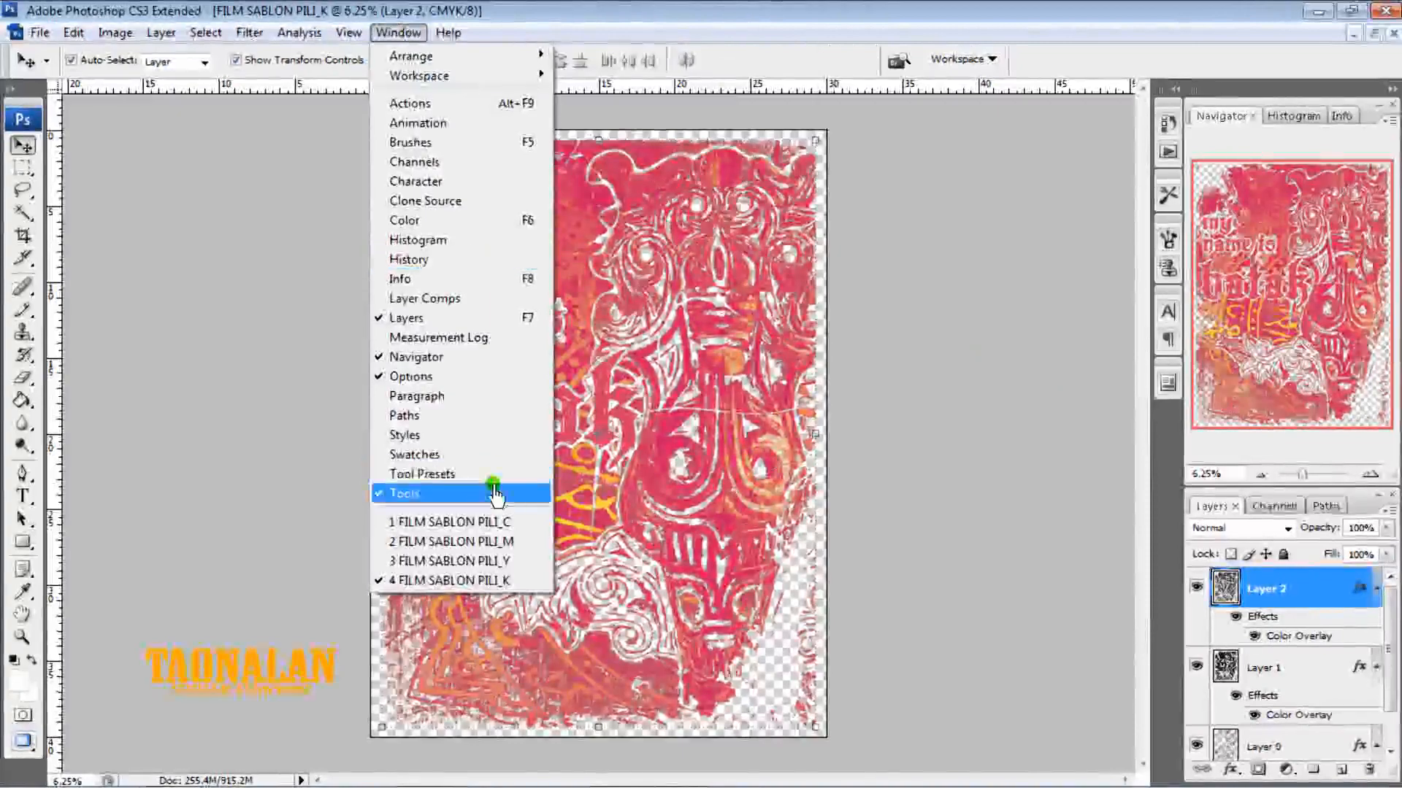
Bring up the FILM SABLON PILI_C document and inspect its grayscale tones in close-up
left_click(506, 523)
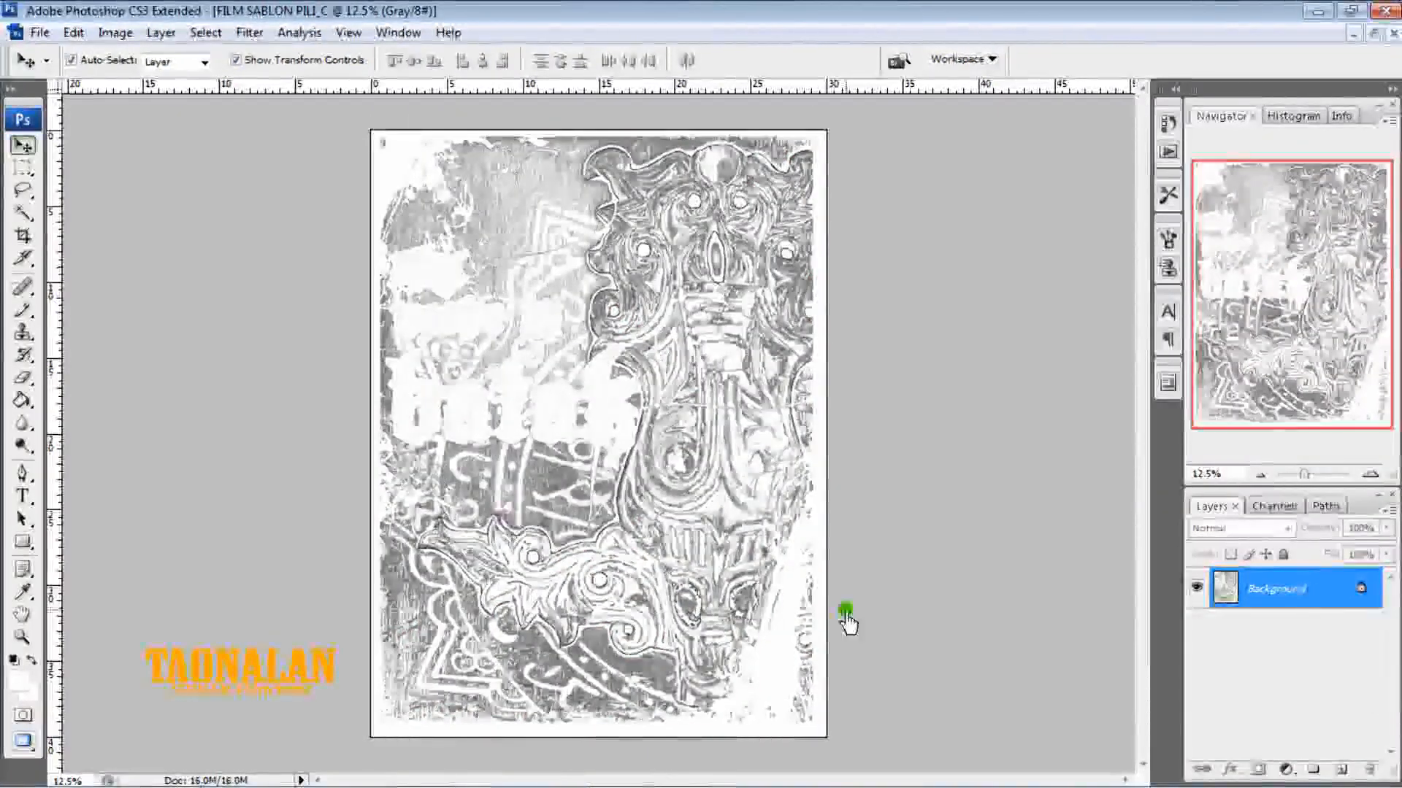
left_click(1370, 476)
left_click(1370, 476)
left_click(1370, 476)
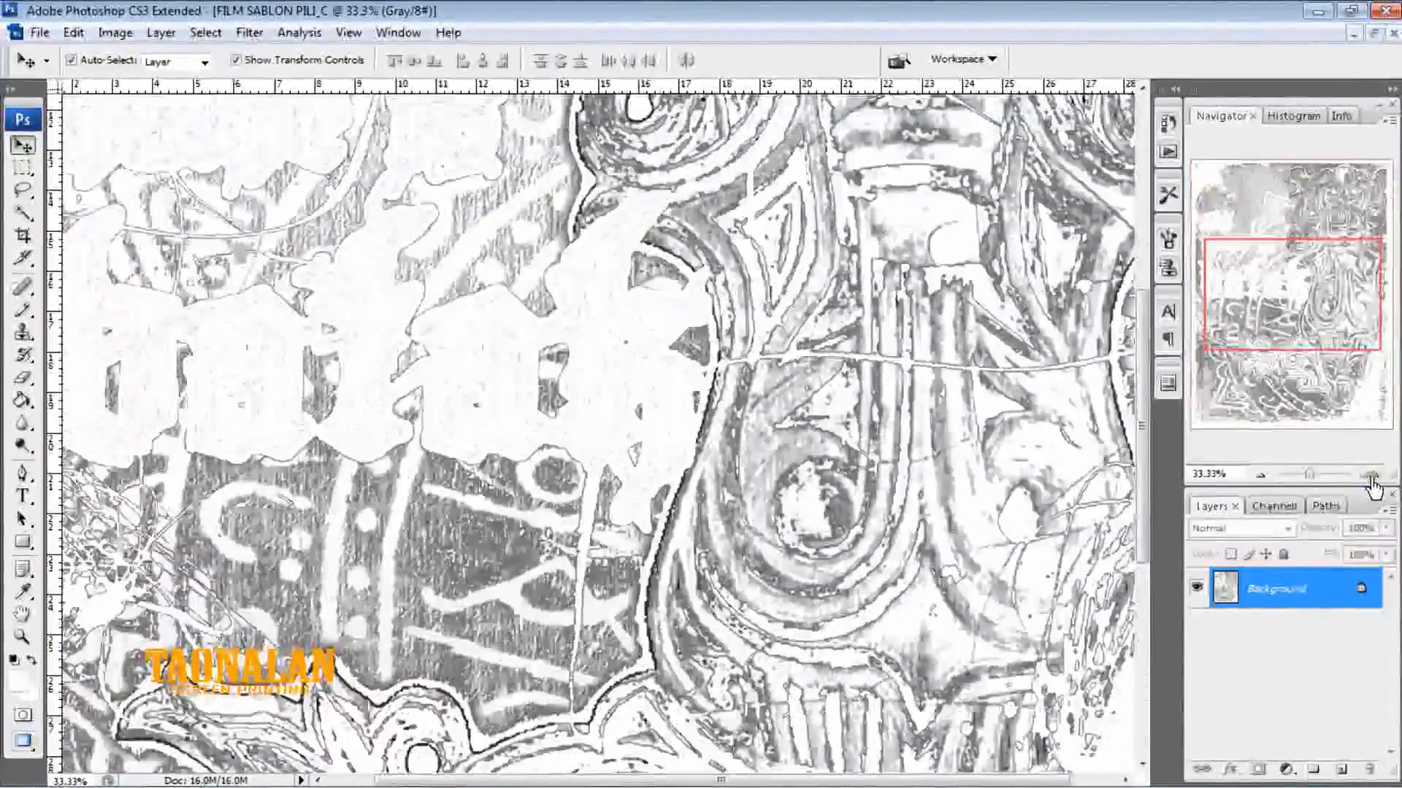
left_click(1370, 476)
left_click(1371, 476)
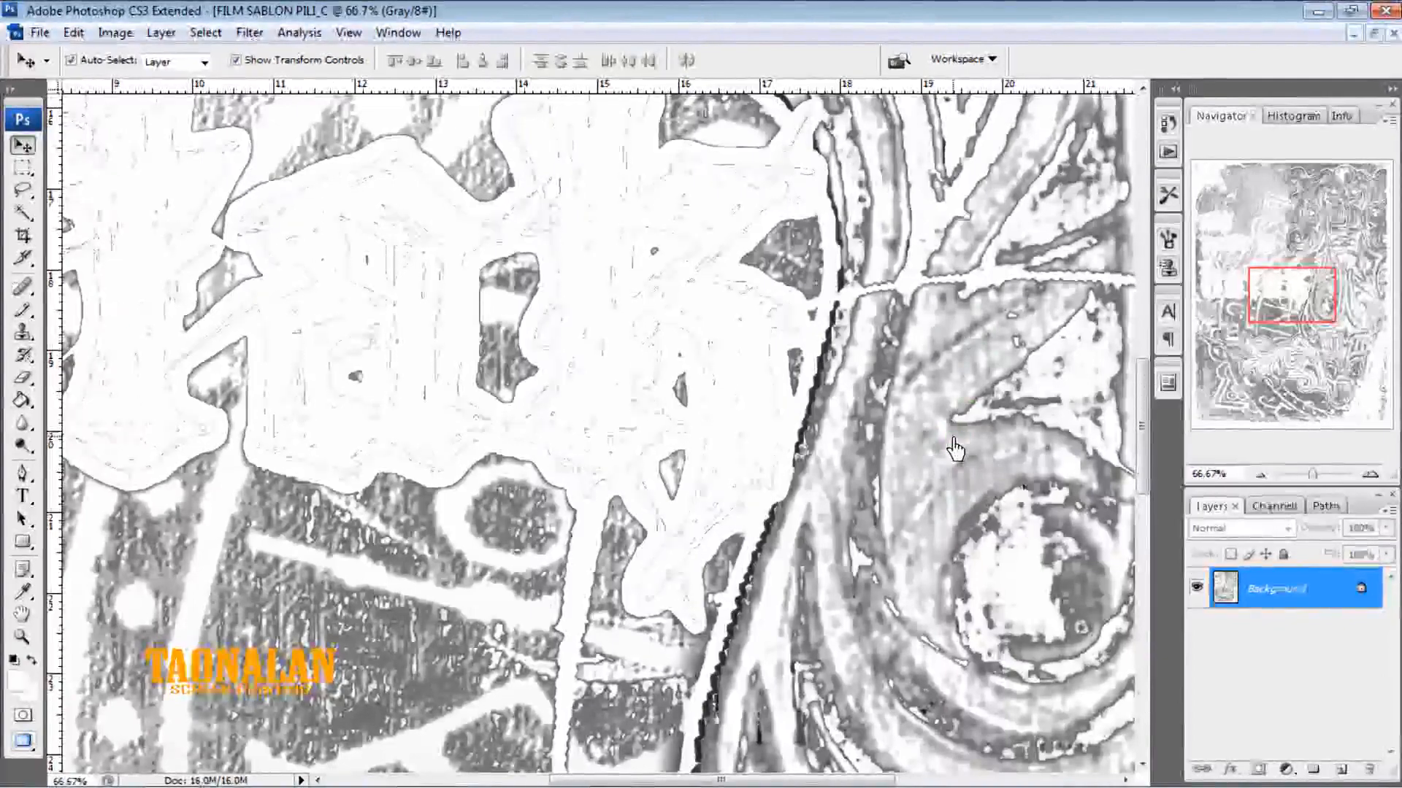
left_click(1250, 475)
left_click(1251, 475)
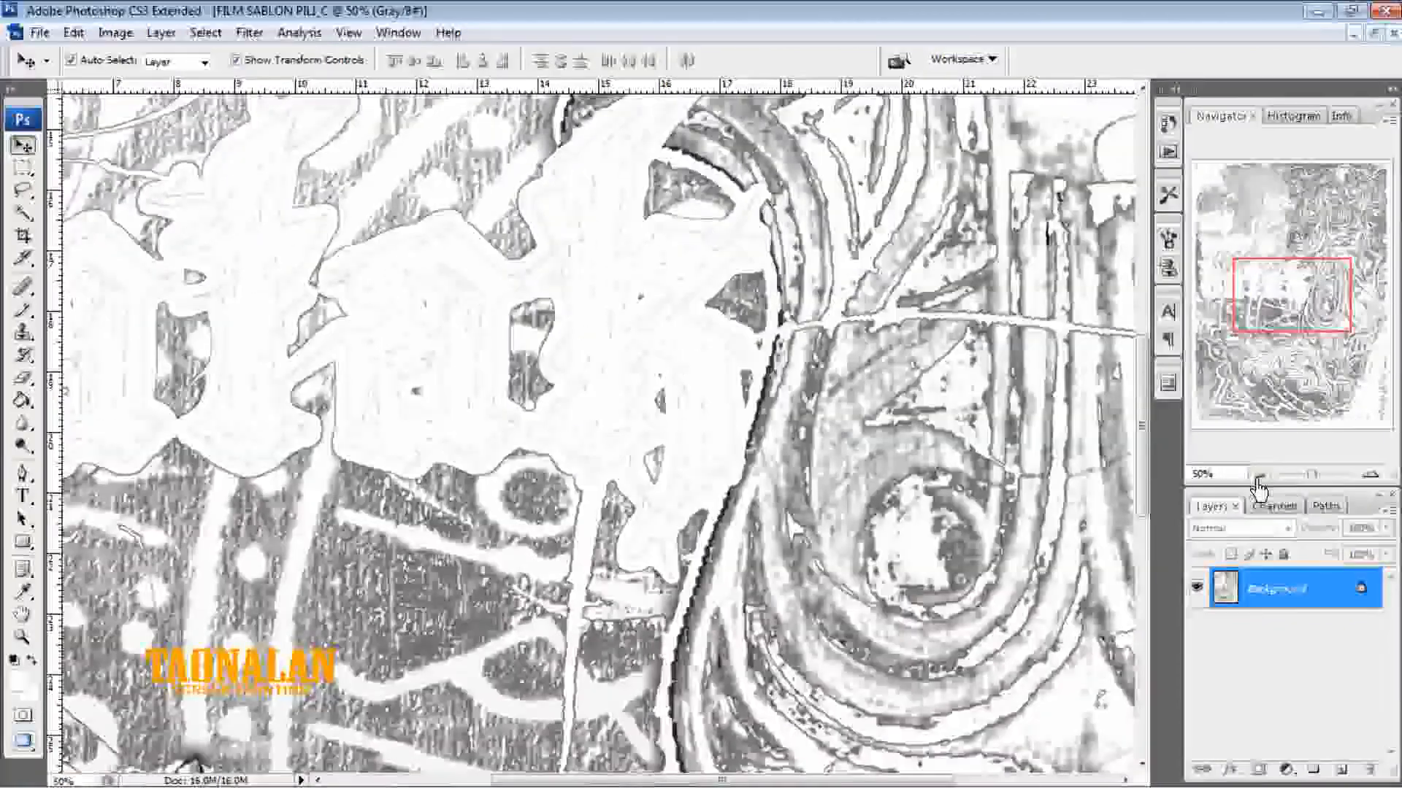
left_click(1250, 475)
left_click(1257, 478)
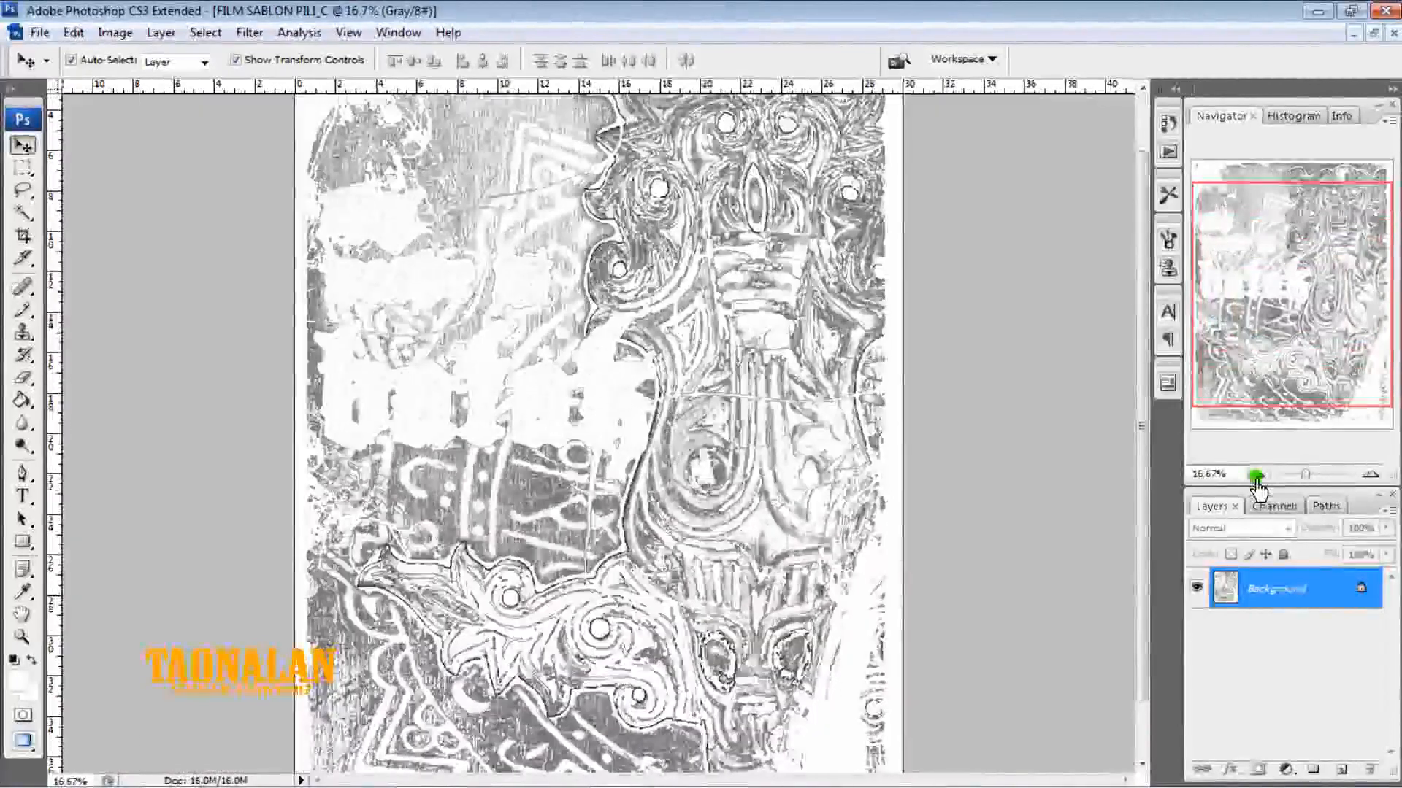
left_click(1257, 478)
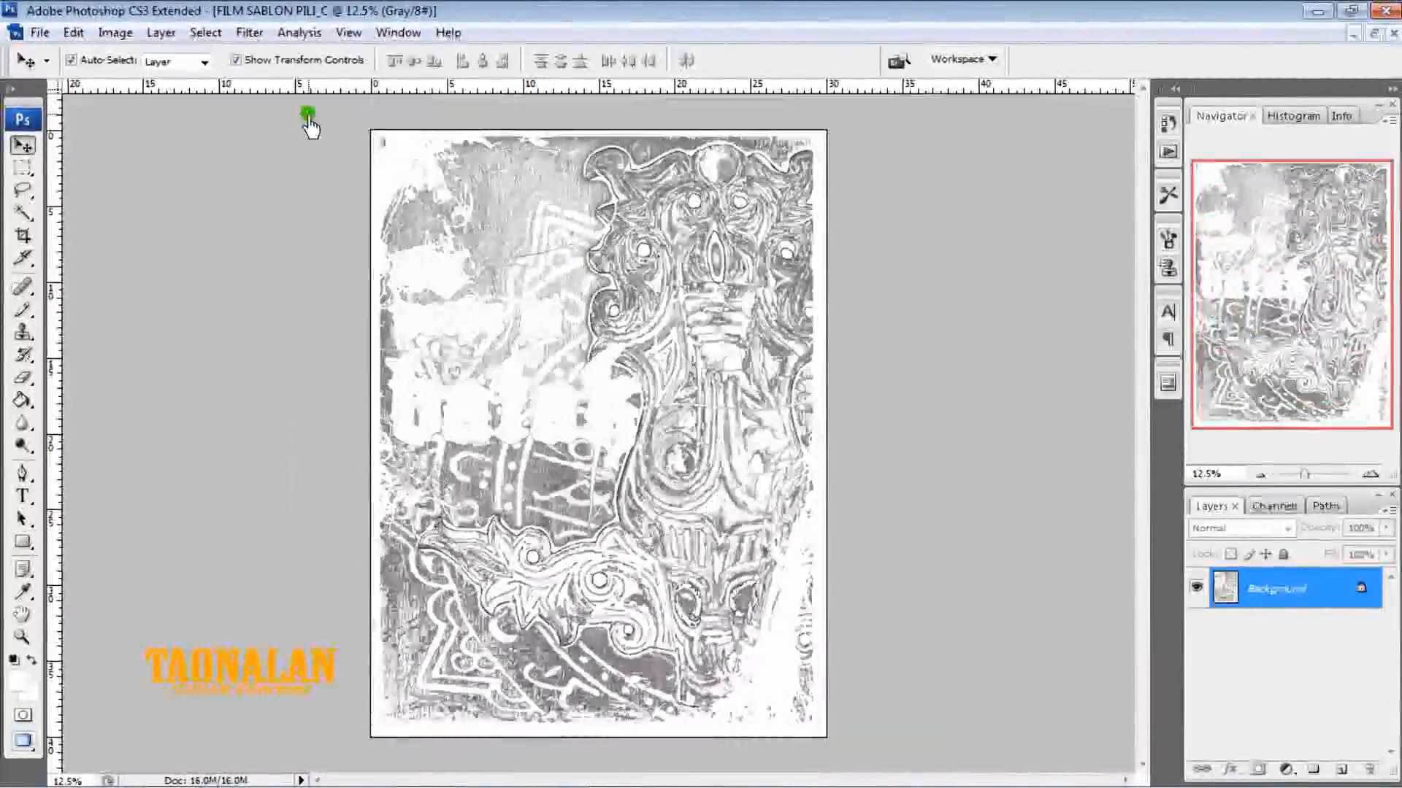
Convert the cyan film to Bitmap at 600 pixels/inch using a halftone screen of 45 lines/inch, 15 degrees angle and Ellipse shape
left_click(126, 35)
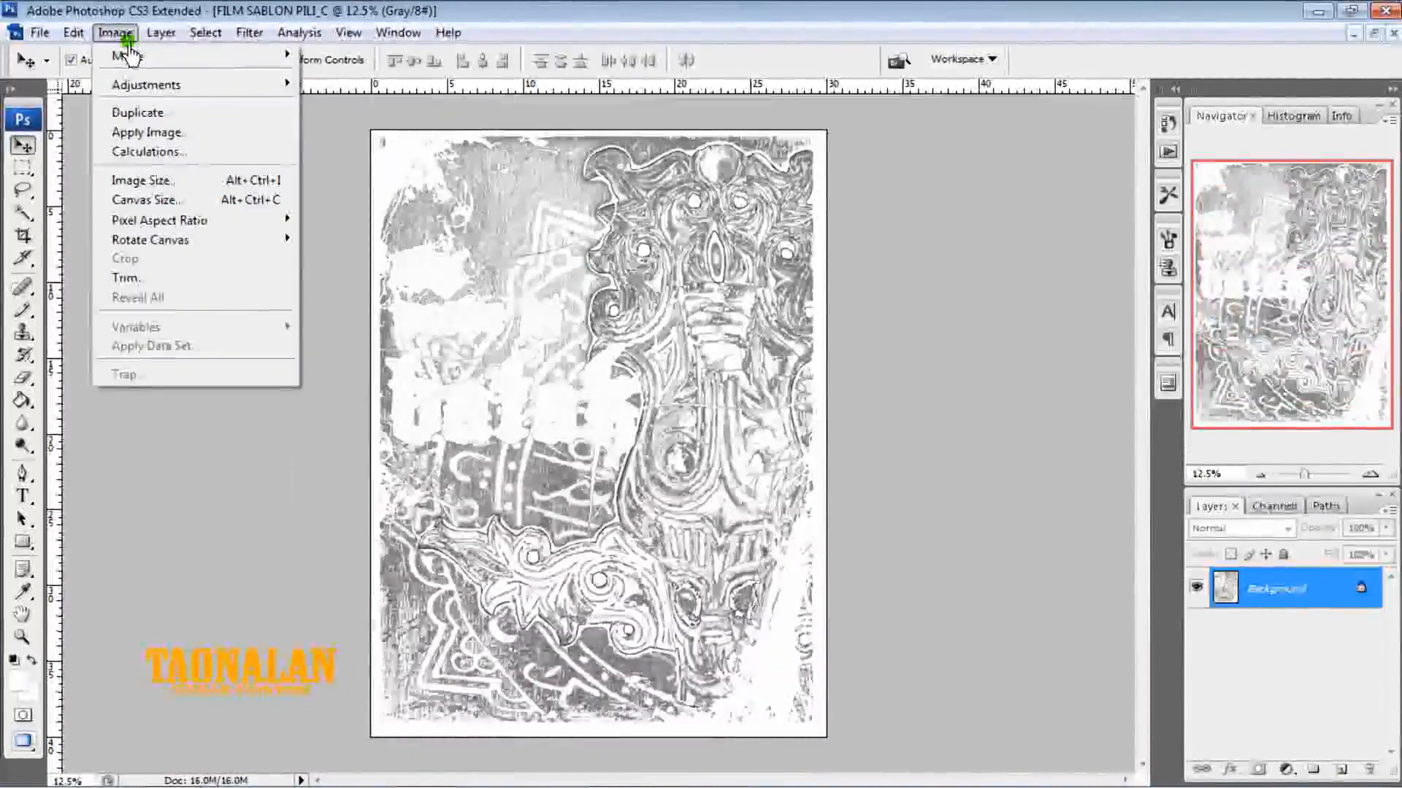
mouse_move(146, 54)
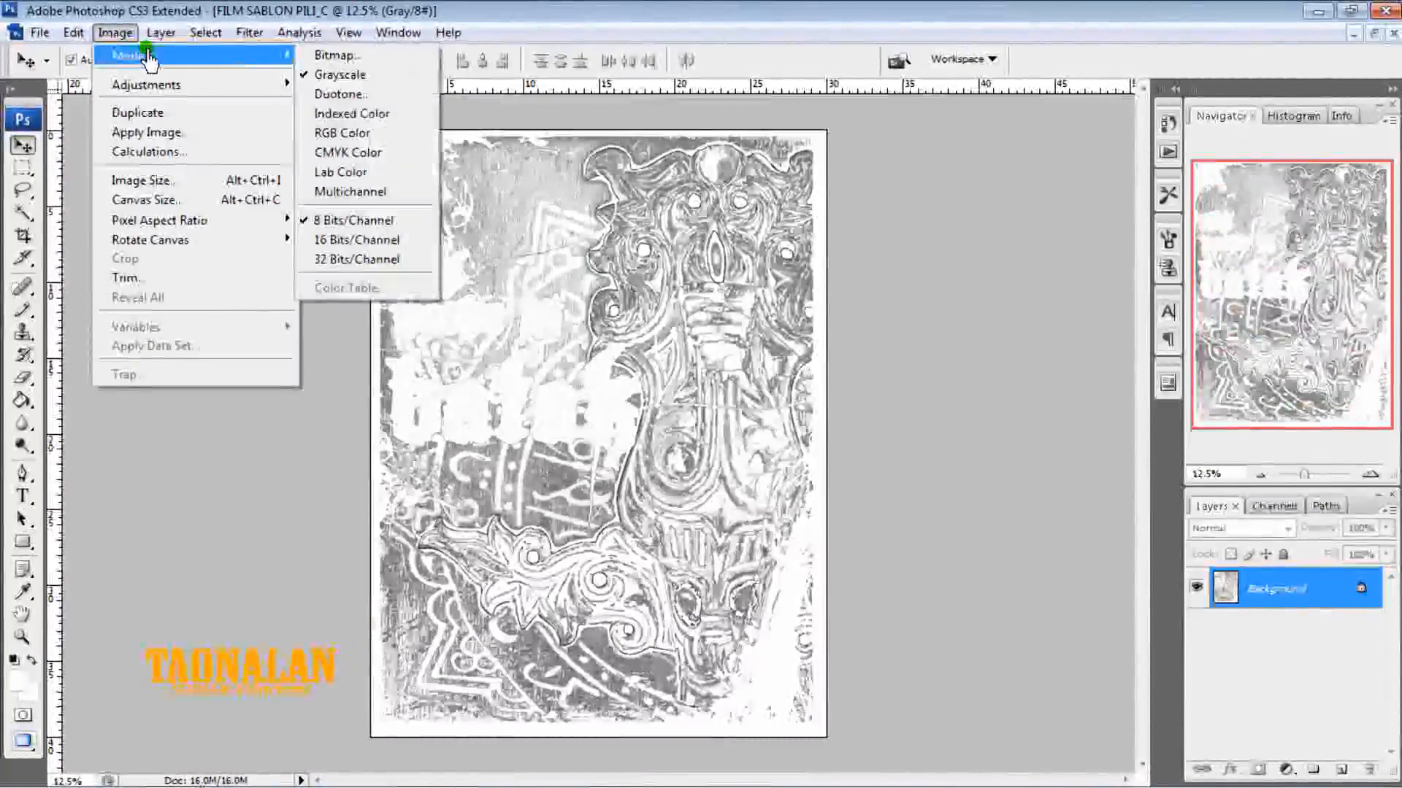
left_click(350, 55)
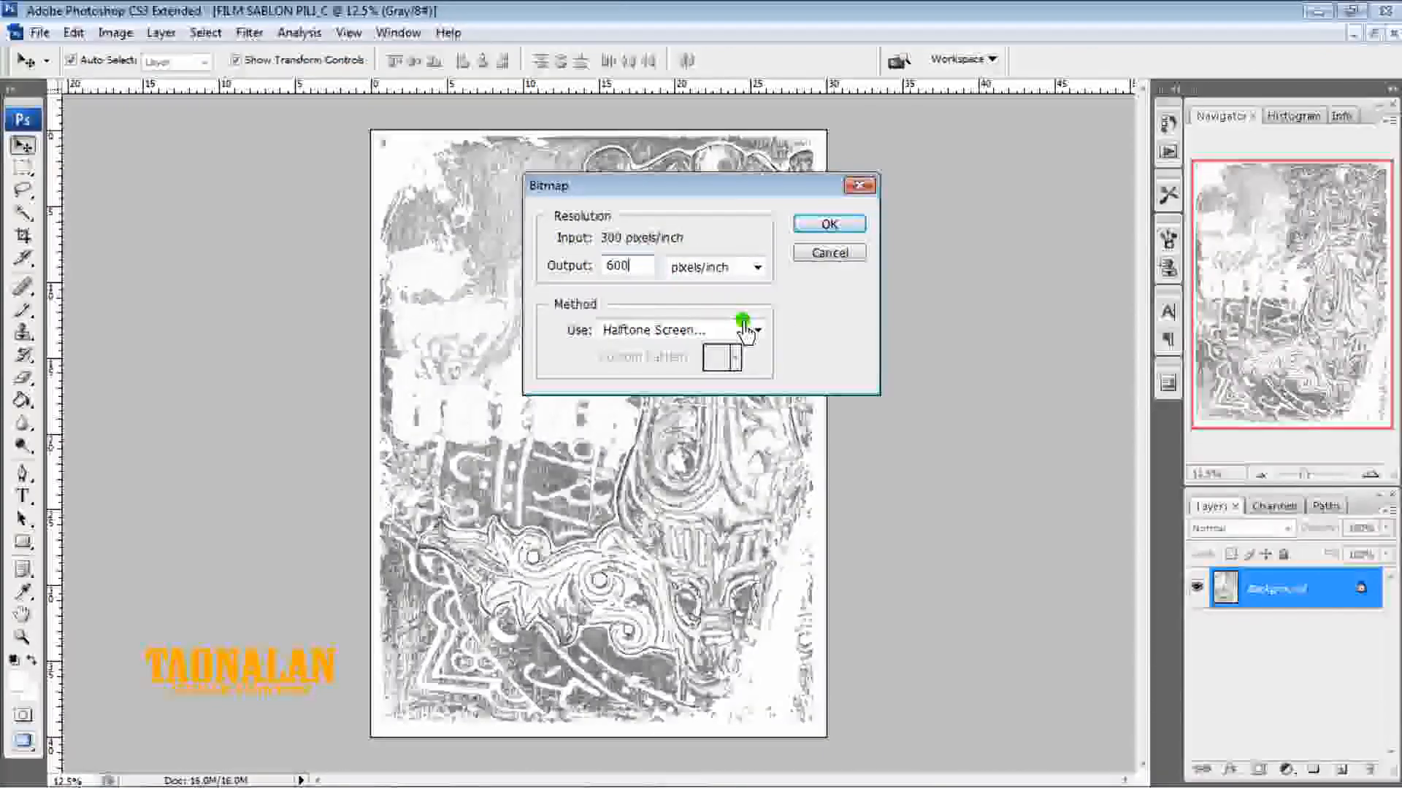
left_click(831, 225)
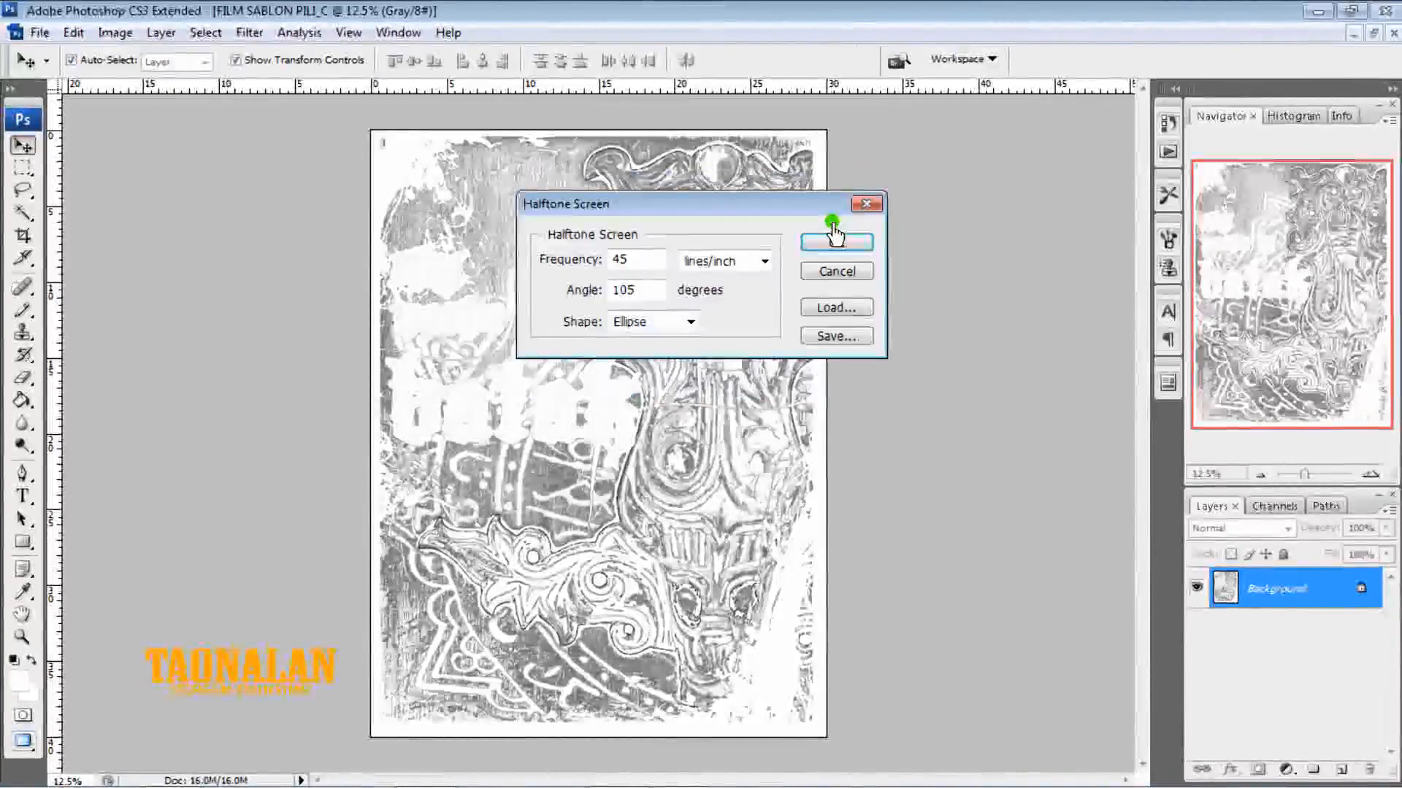
left_click(763, 215)
left_click(626, 295)
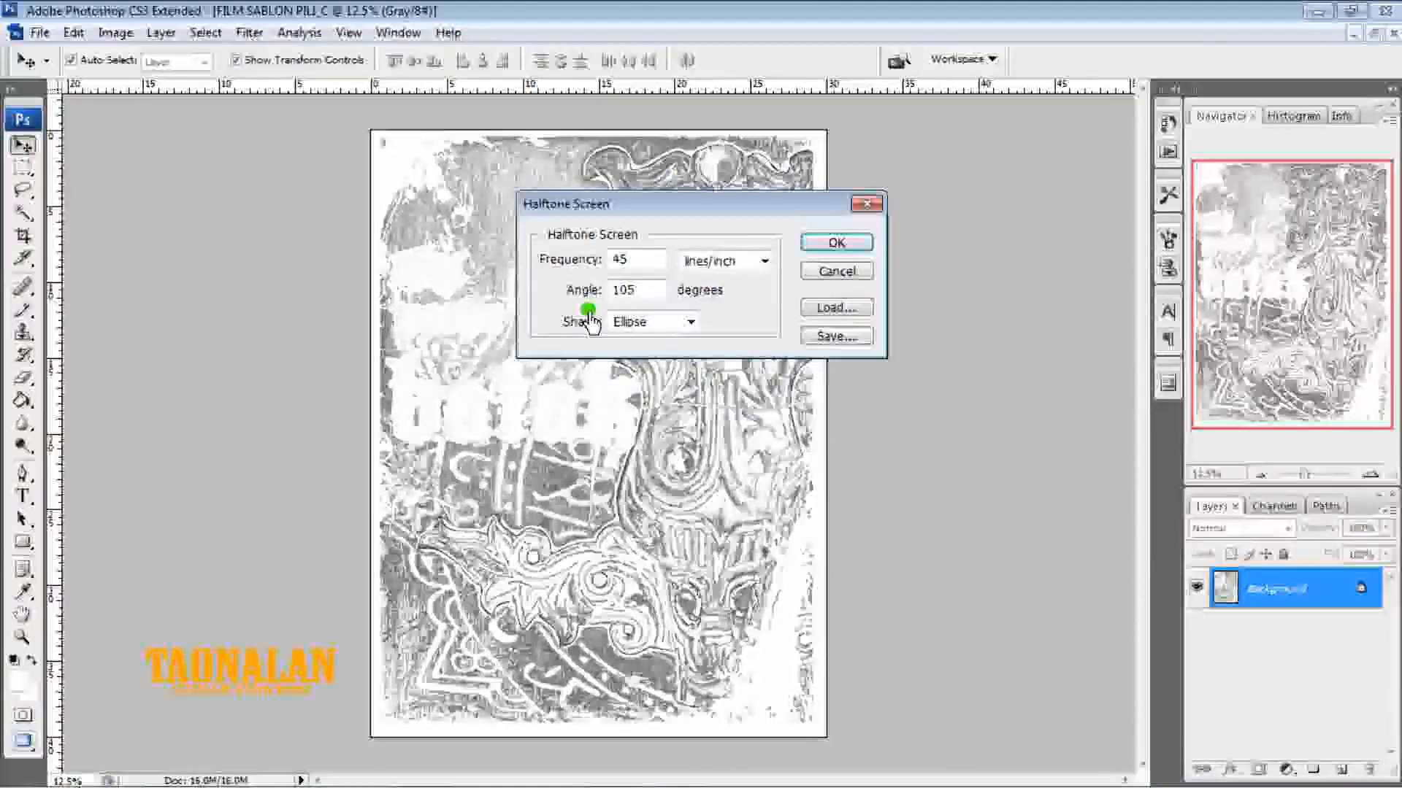
left_click(634, 291)
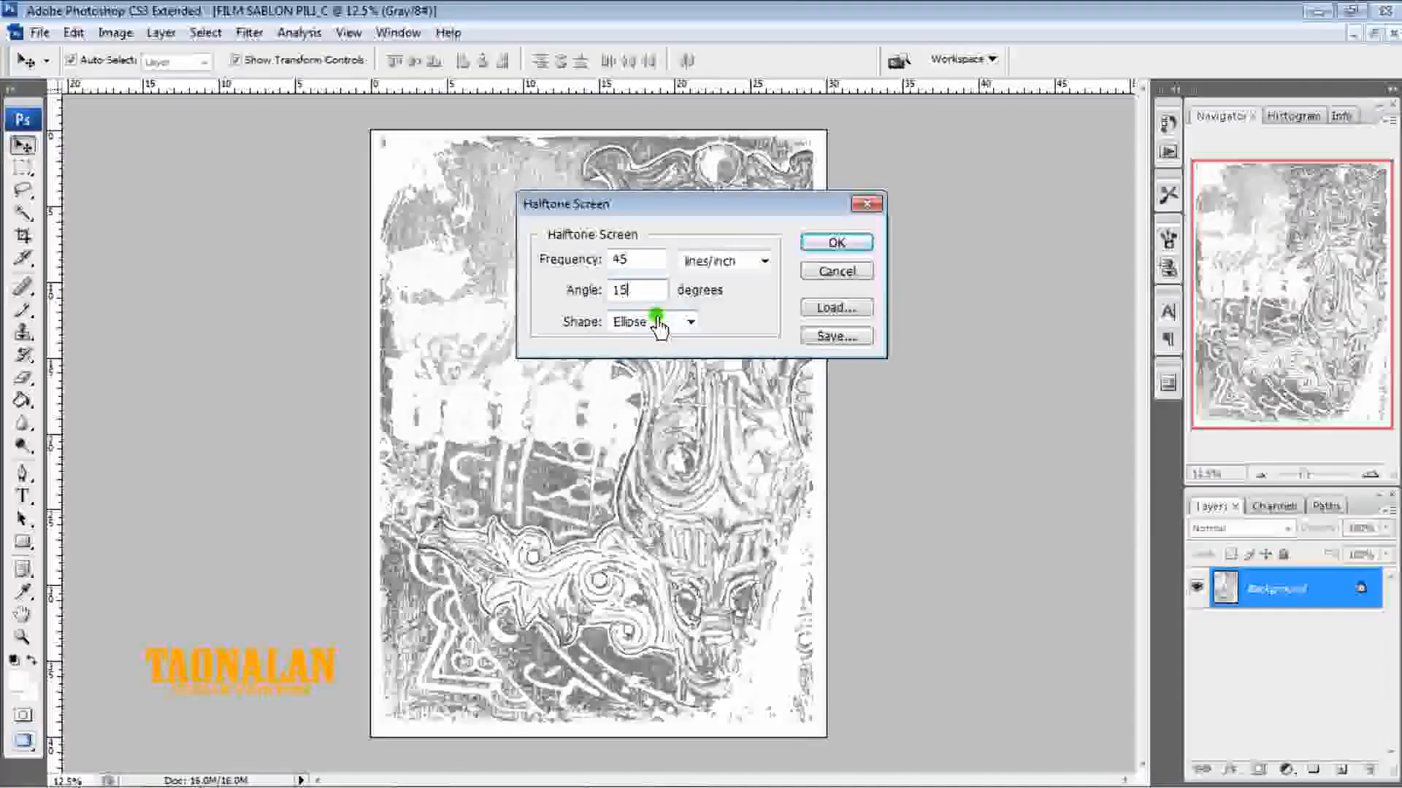
left_click(818, 242)
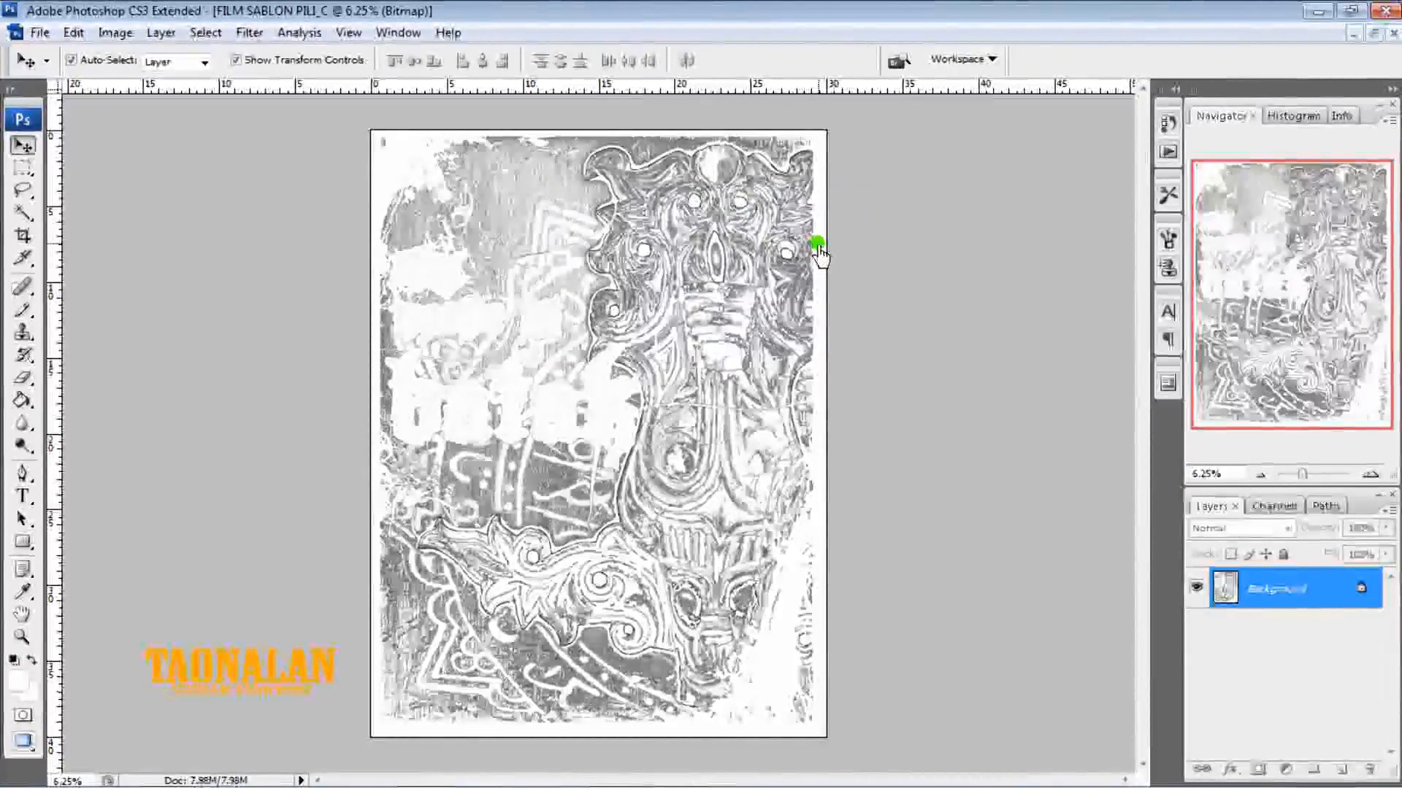
Inspect the halftone dots of the cyan film in close-up
left_click(1371, 476)
left_click(1371, 475)
left_click(1371, 475)
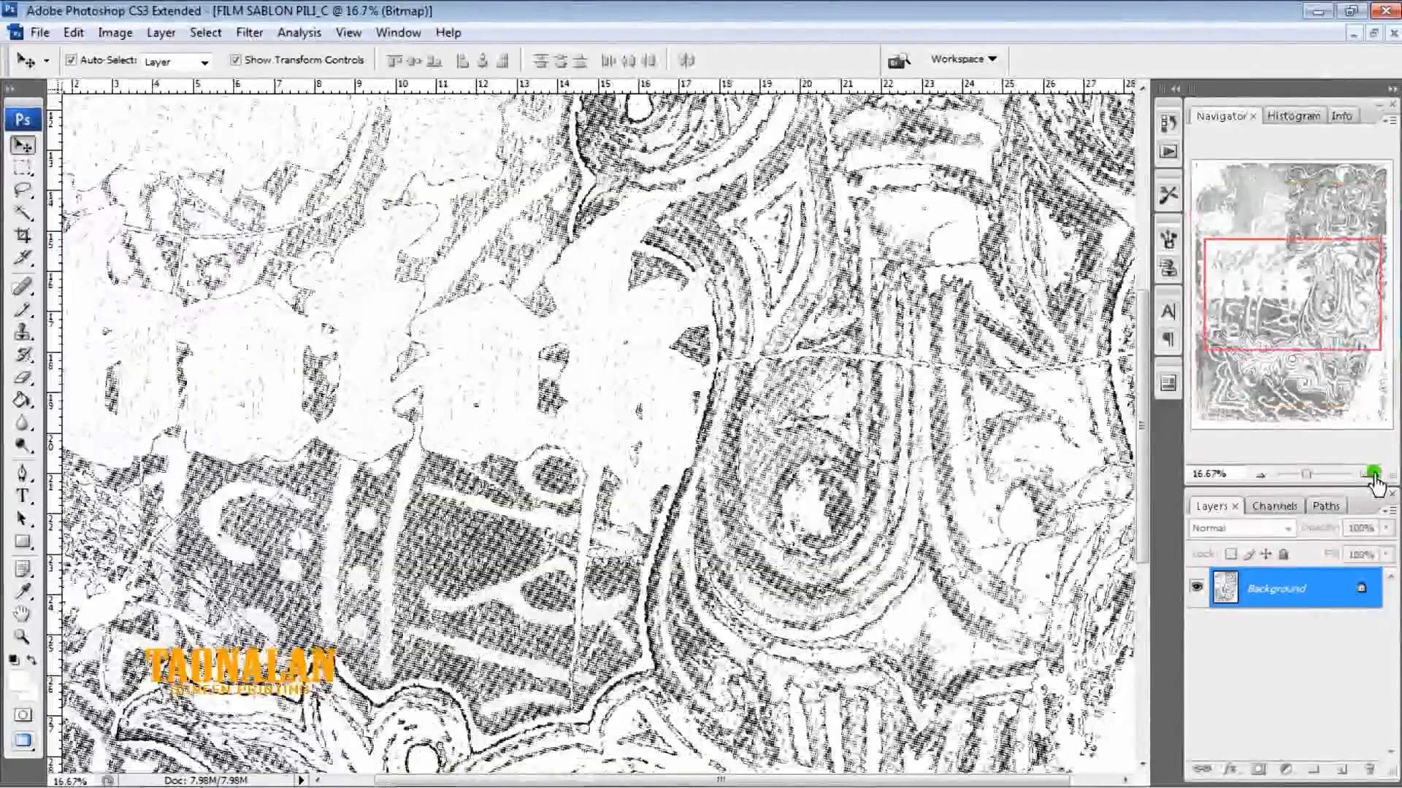
left_click(1371, 475)
left_click(1371, 476)
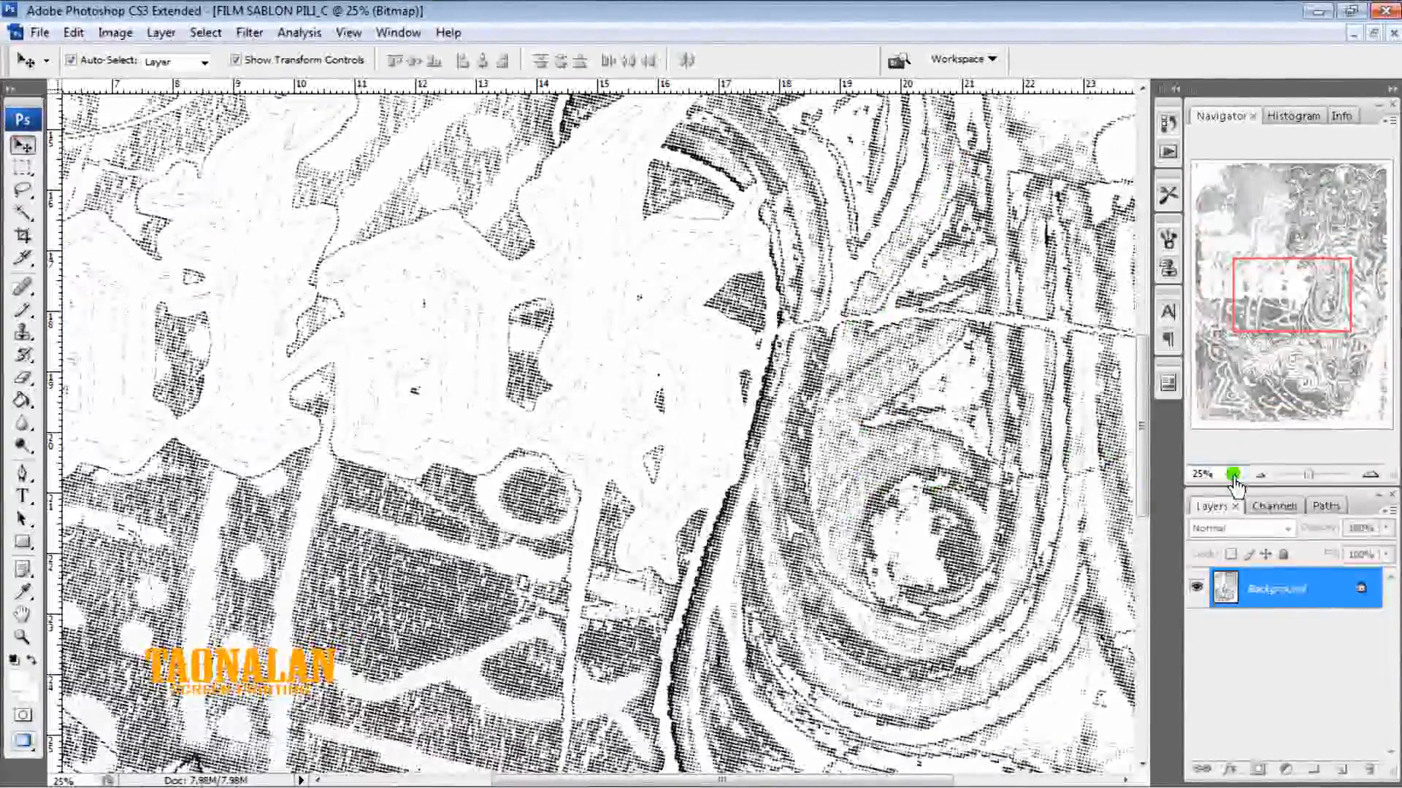
left_click(1262, 476)
left_click(1261, 476)
left_click(1262, 476)
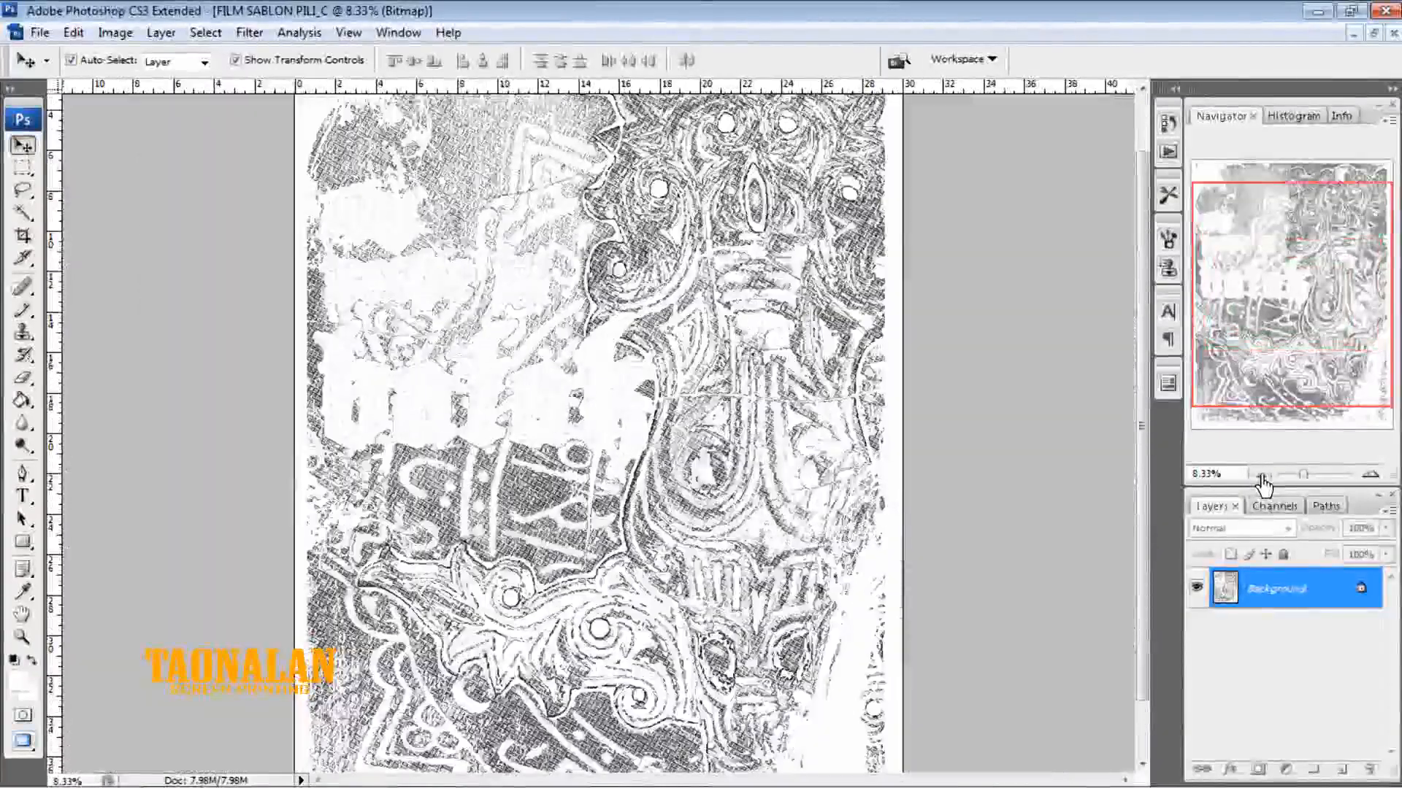
left_click(1261, 476)
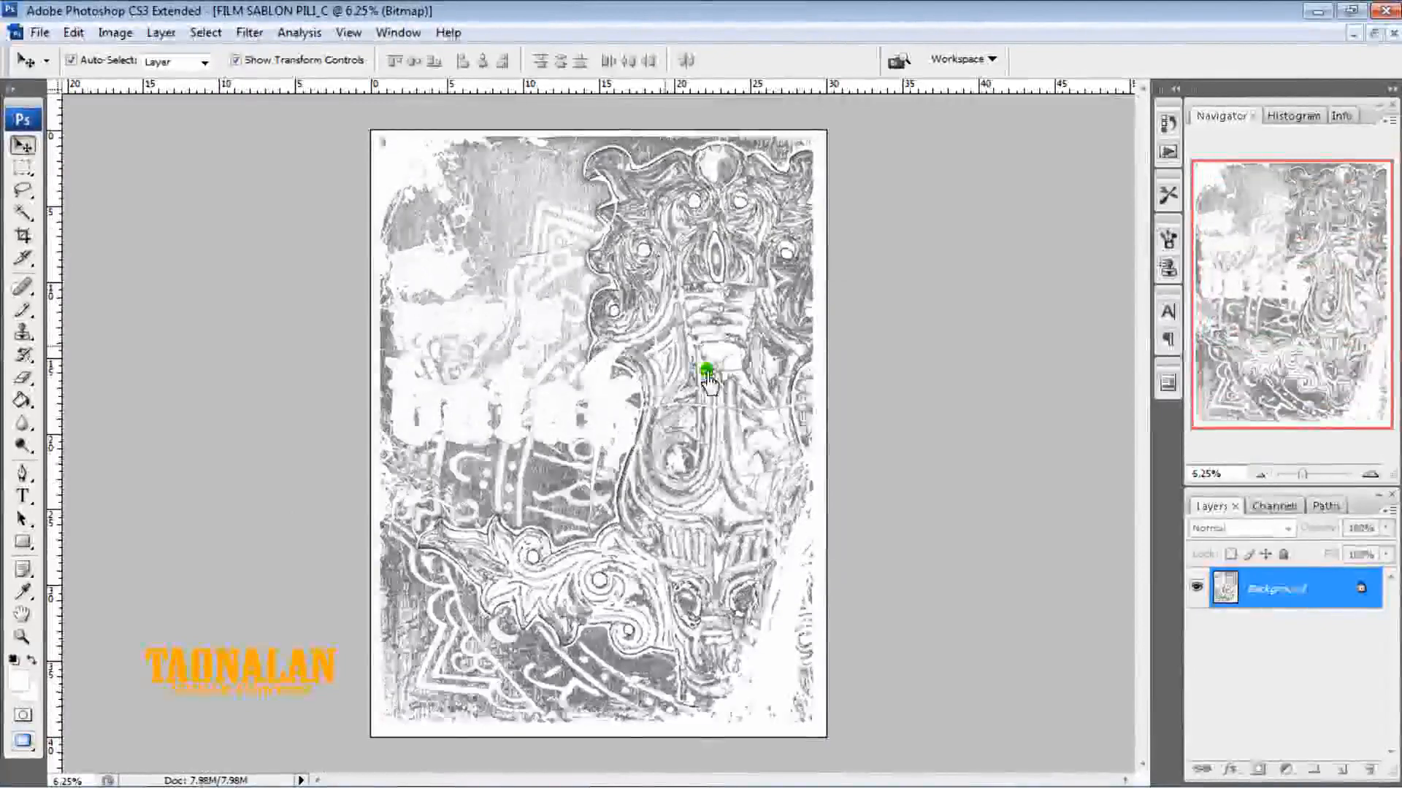
Convert the bitmap back to Grayscale with a size ratio of 1 and turn the Background into a regular layer
left_click(111, 34)
mouse_move(128, 55)
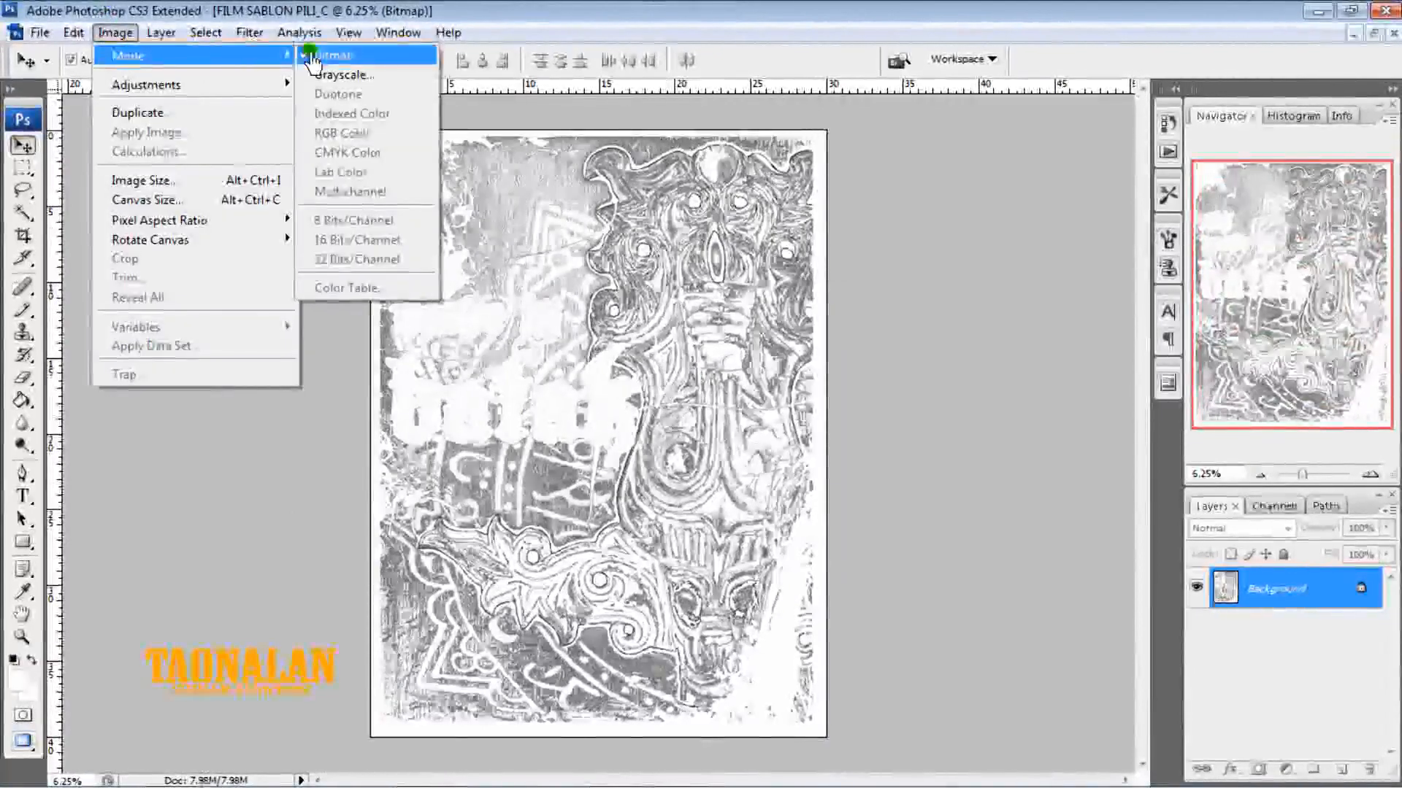
left_click(343, 75)
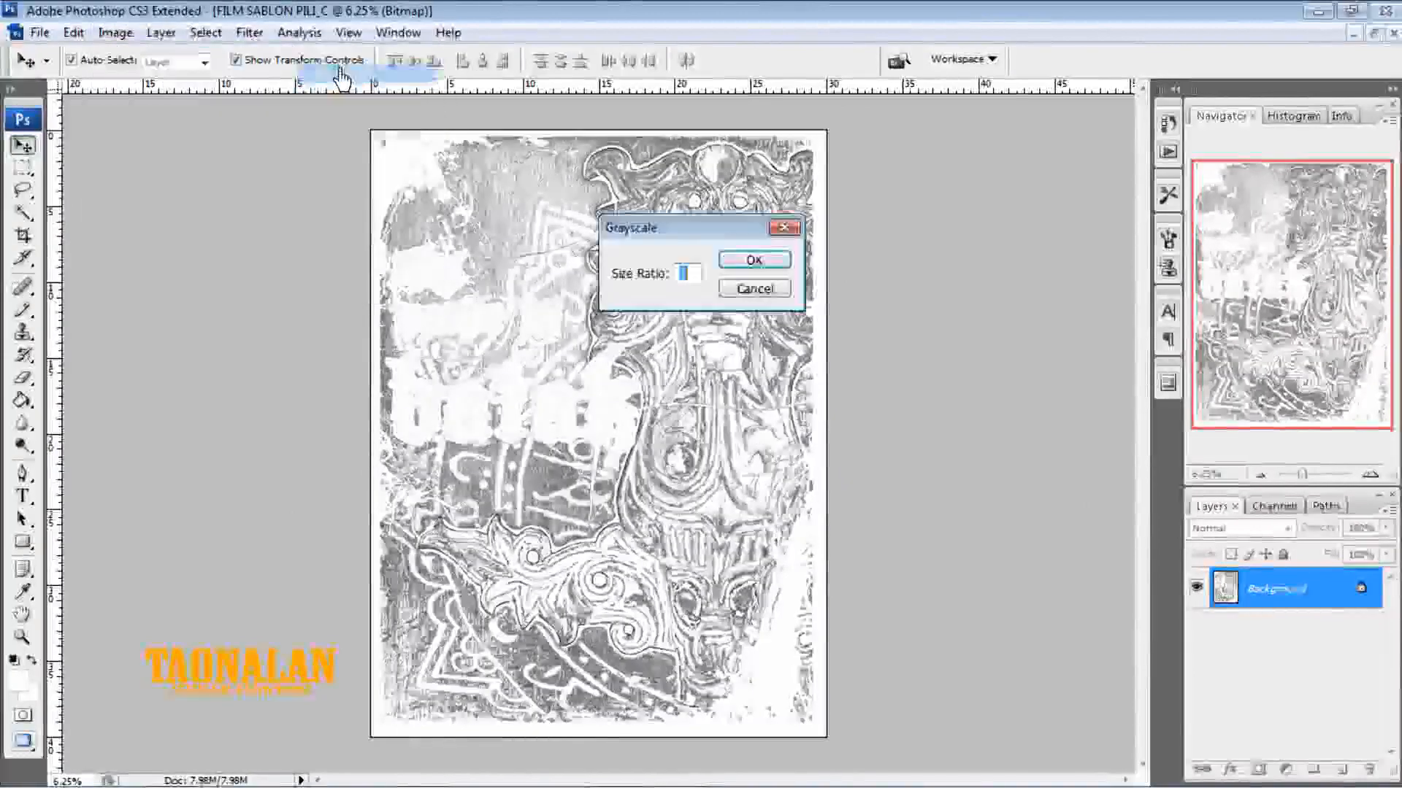
left_click(733, 263)
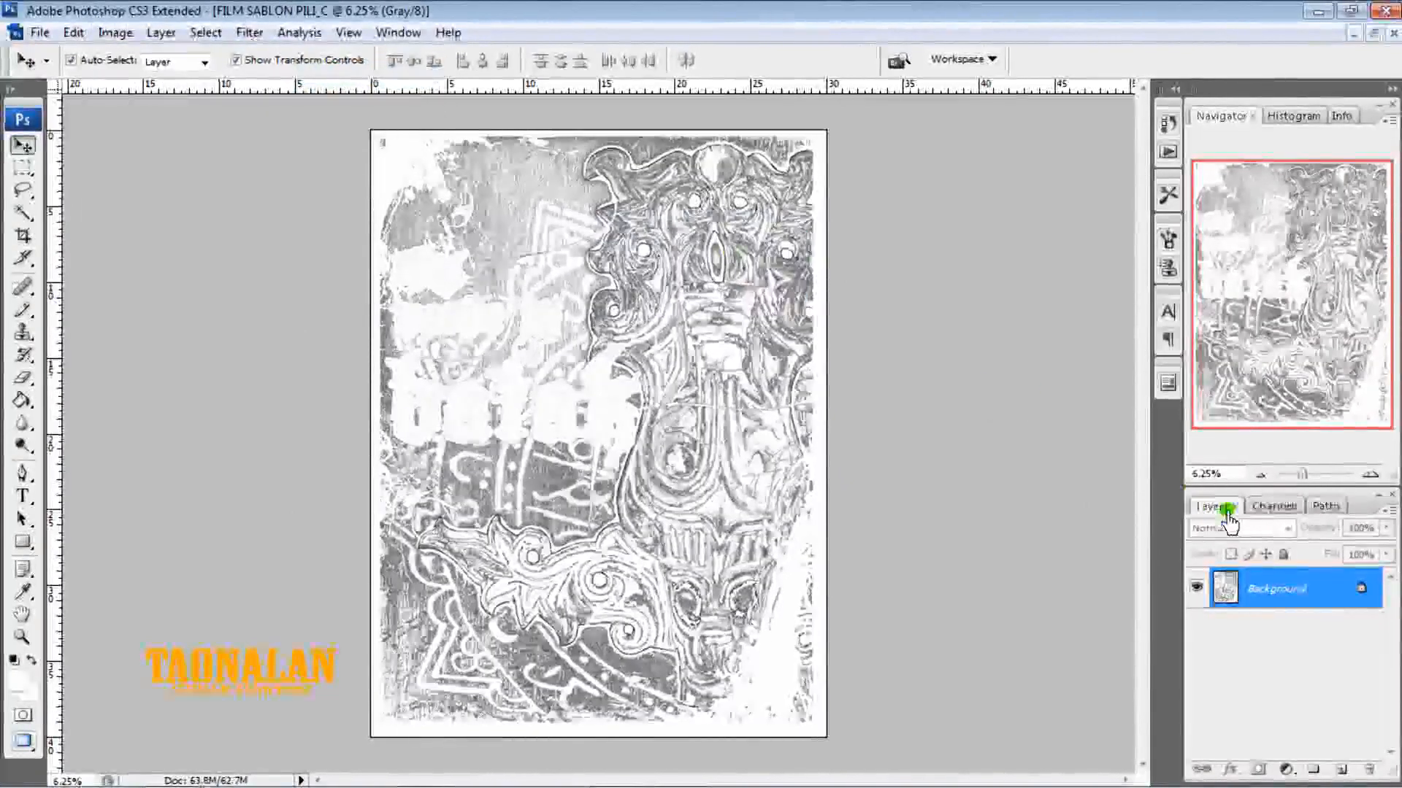
double_click(1297, 600)
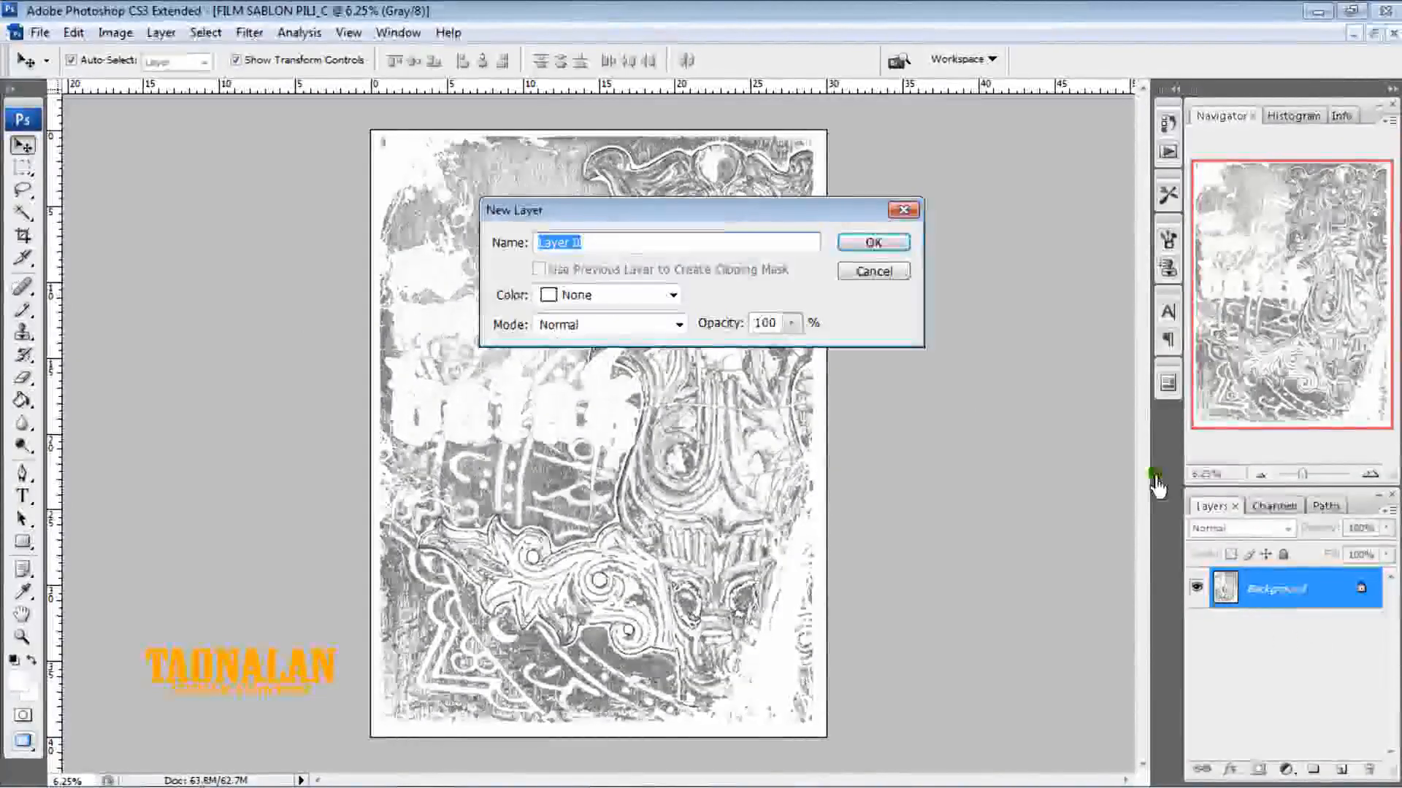
left_click(880, 242)
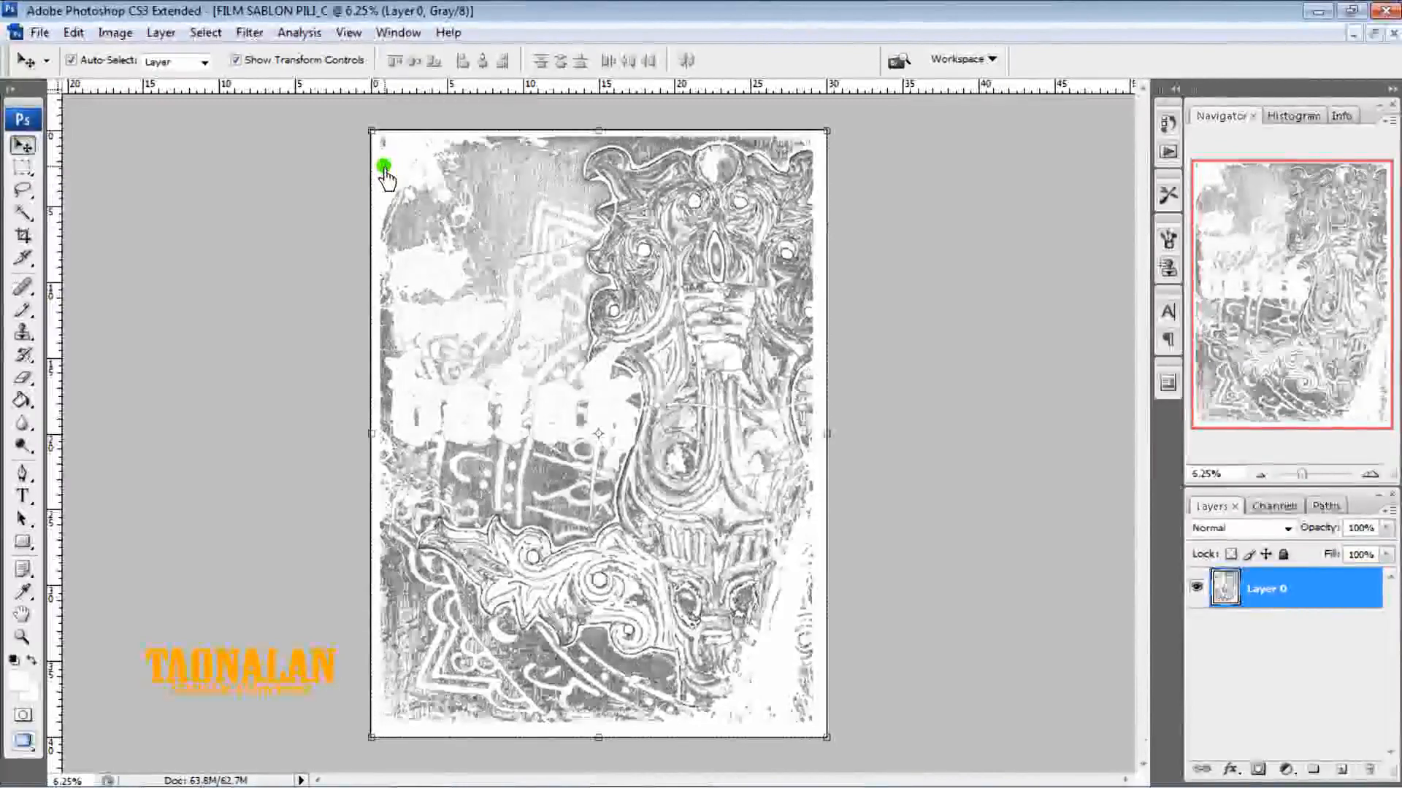
Select the white areas with Color Range using Sampled Colors at fuzziness 40, then delete them and deselect
left_click(218, 34)
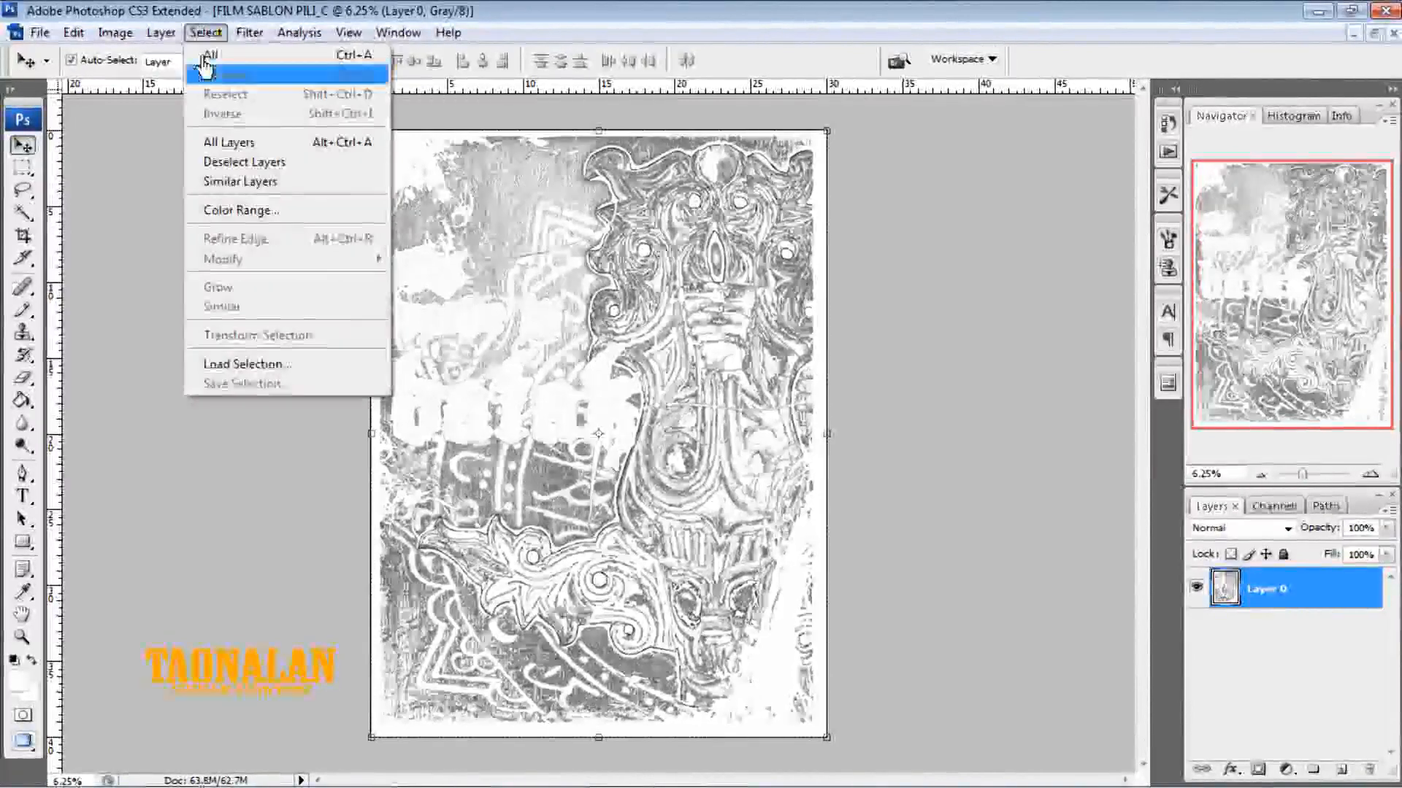
left_click(209, 212)
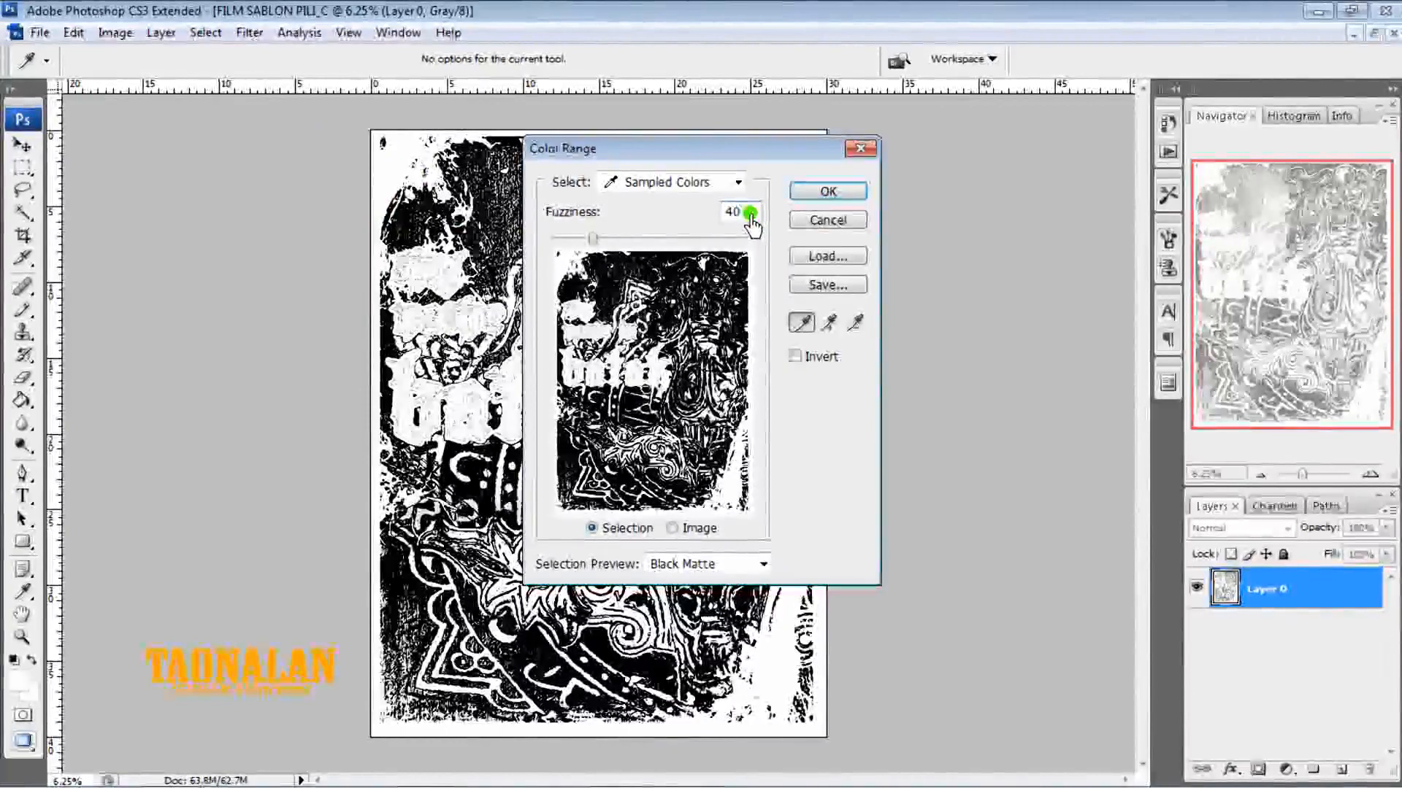
left_click(812, 191)
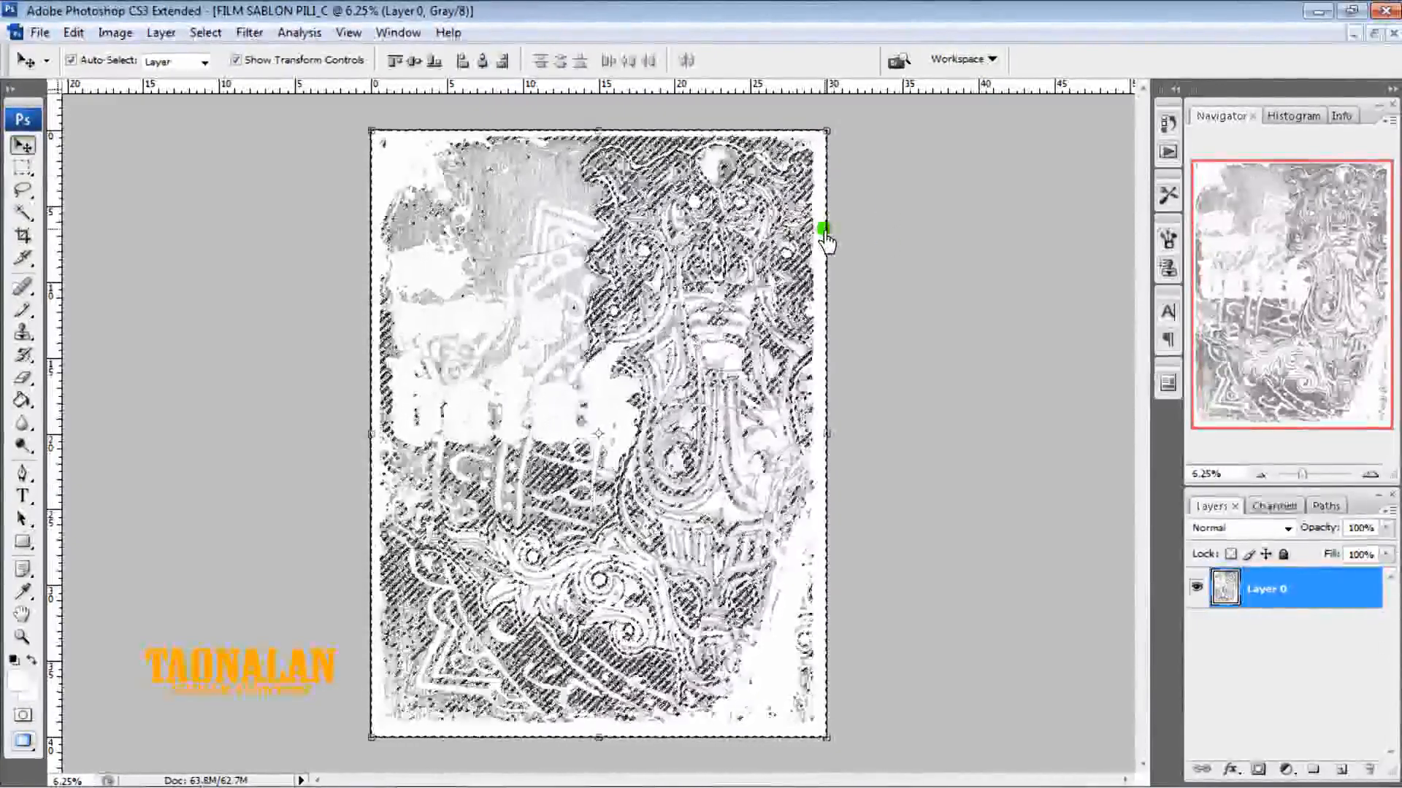
key("Delete")
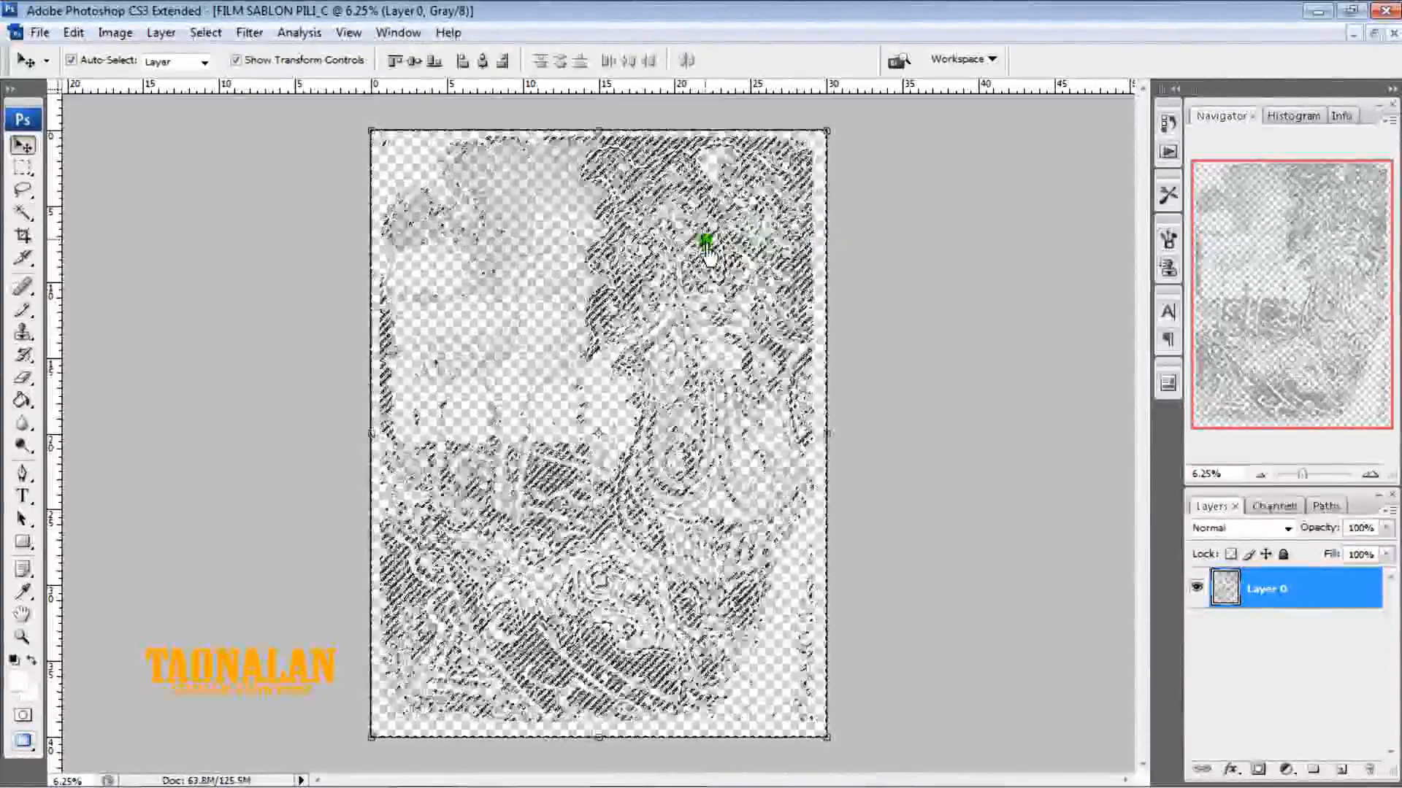
key("ctrl+d")
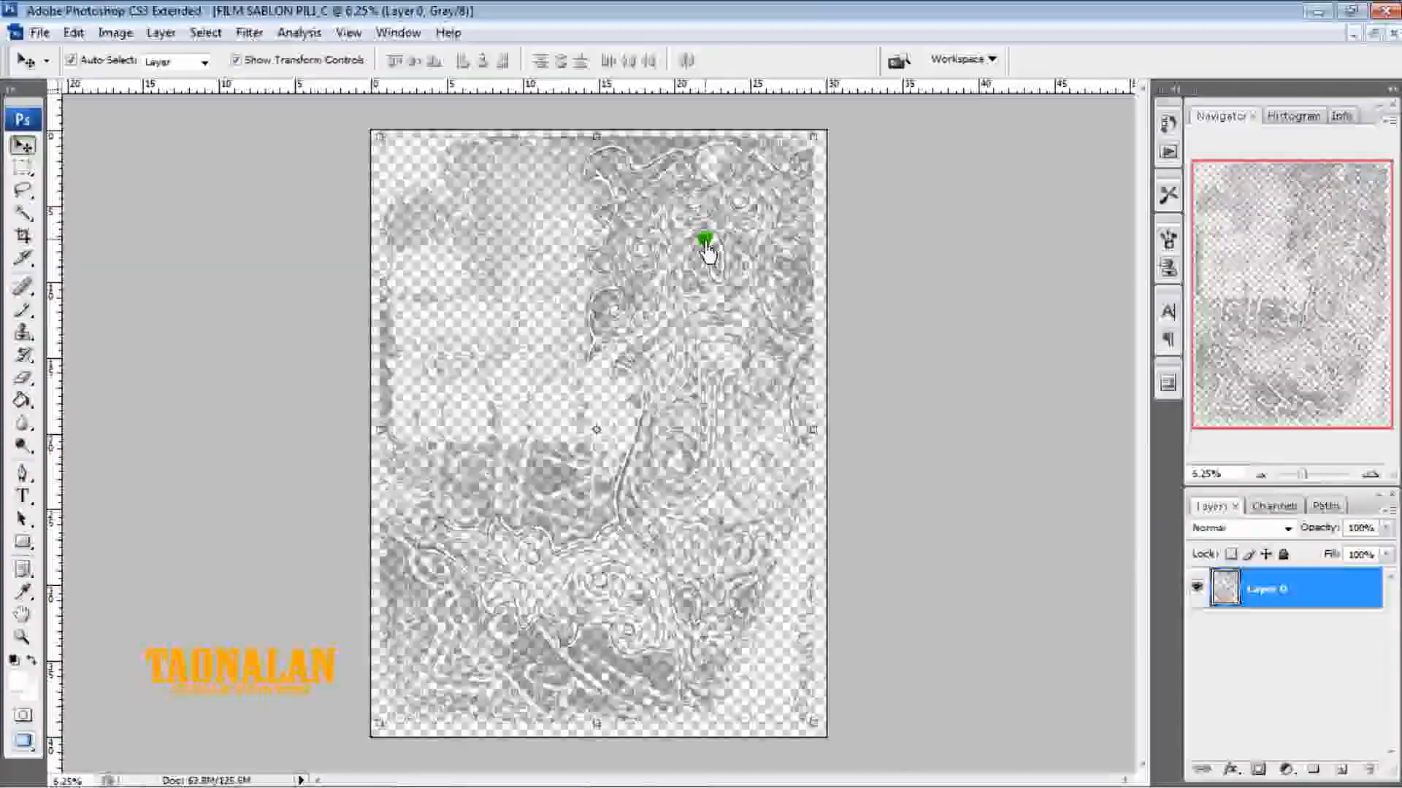
left_click(857, 274)
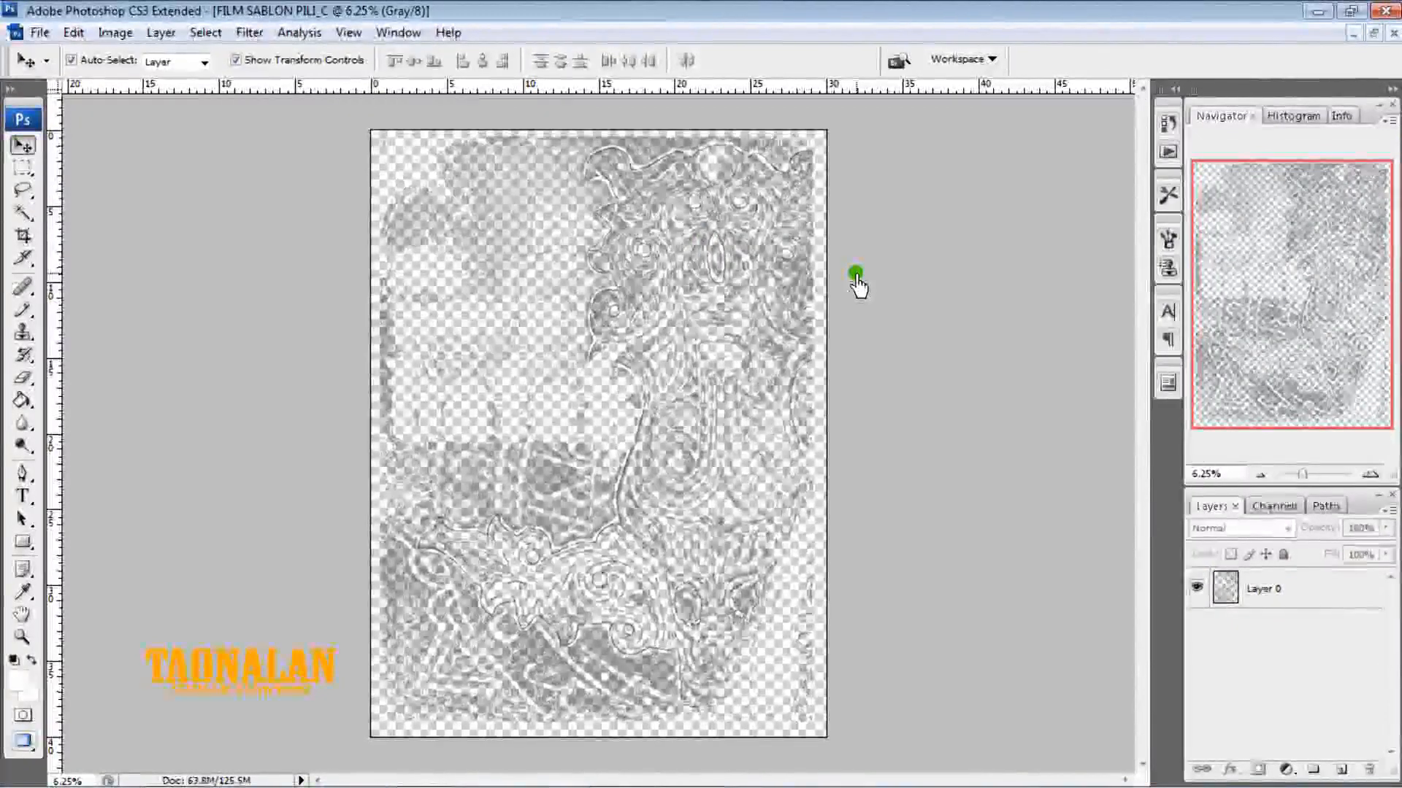
Copy the entire cyan halftone layer into the FILM SABLON PILI_K document as a new layer
left_click(1293, 593)
key("ctrl+a")
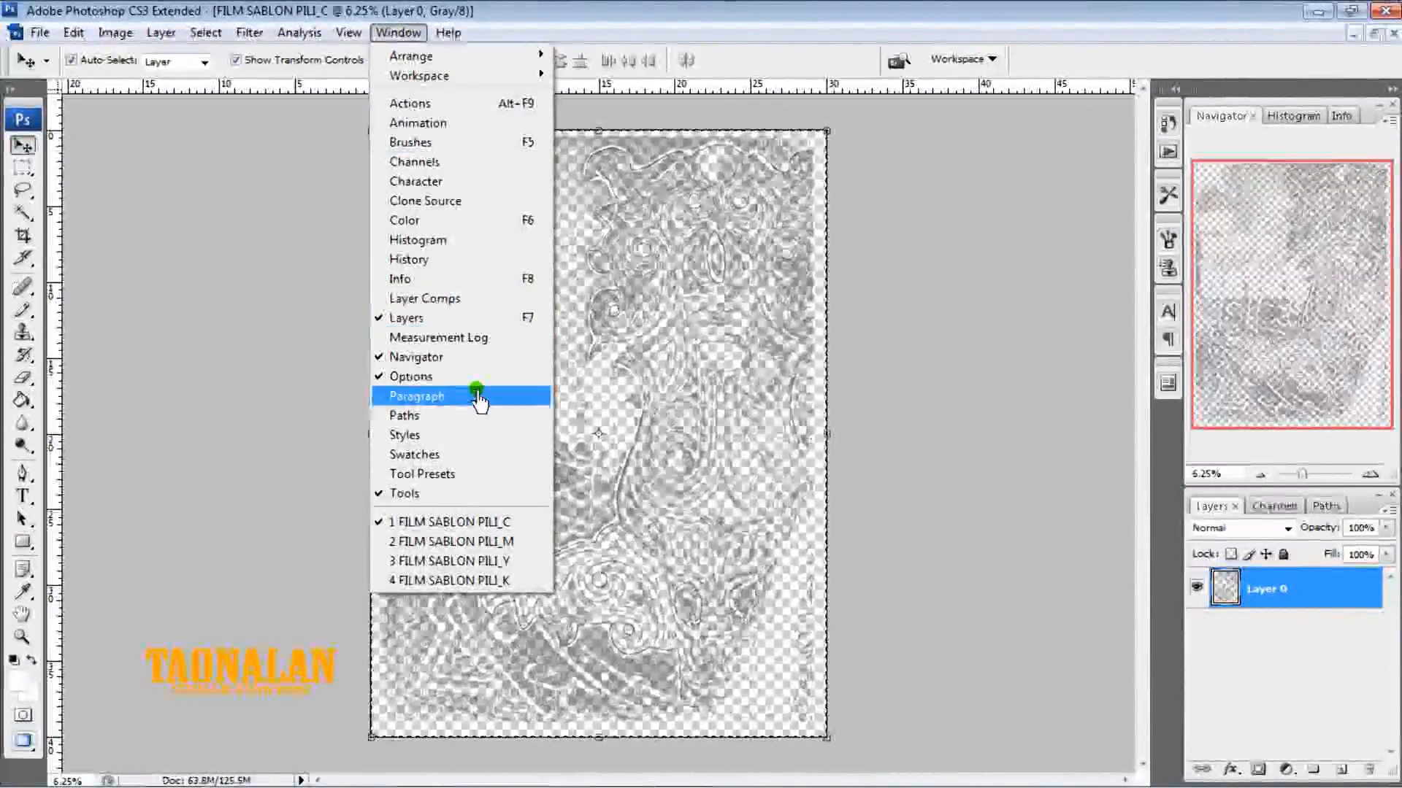
left_click(528, 588)
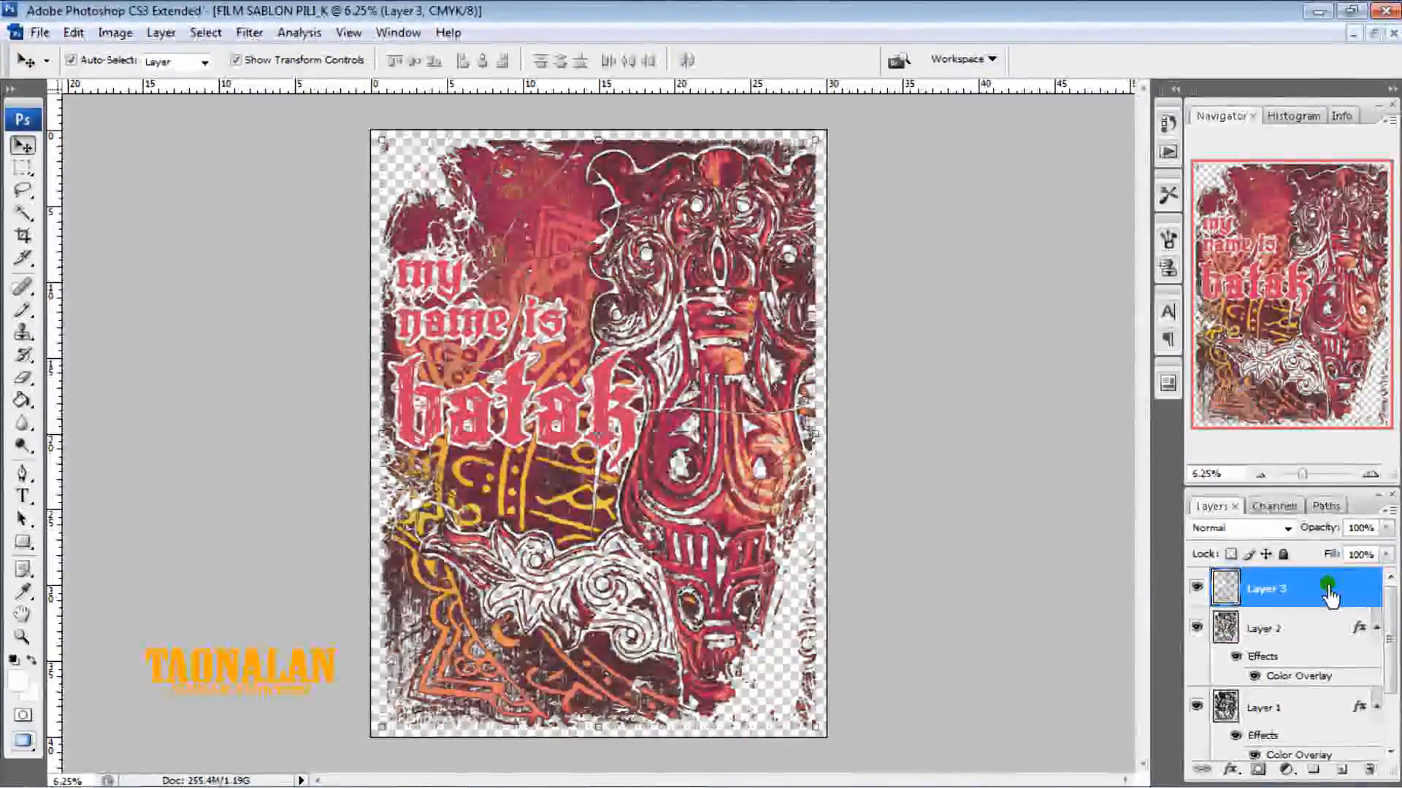
Add a Color Overlay effect to the cyan halftone layer, Layer 3
left_click(1372, 474)
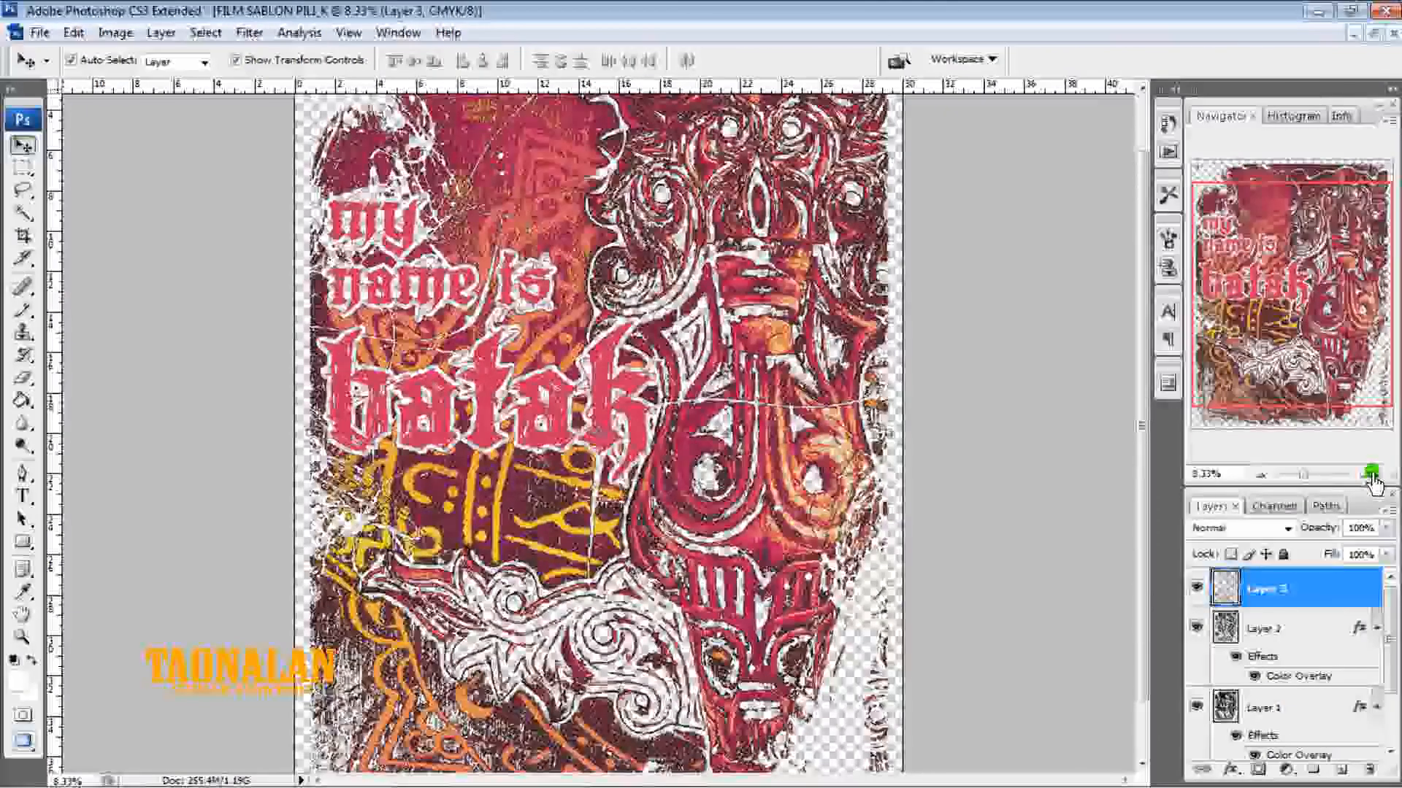
left_click(1372, 475)
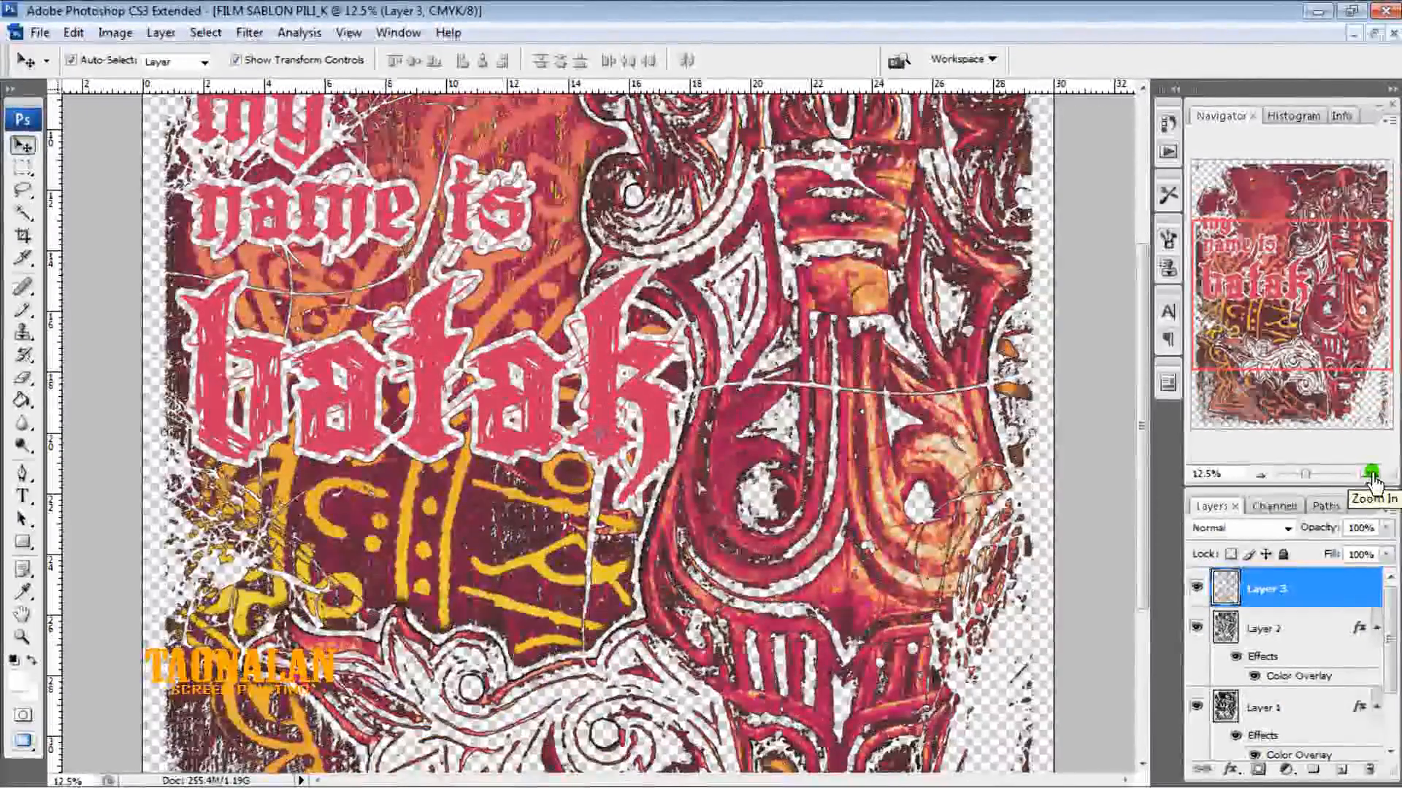
left_click(1371, 475)
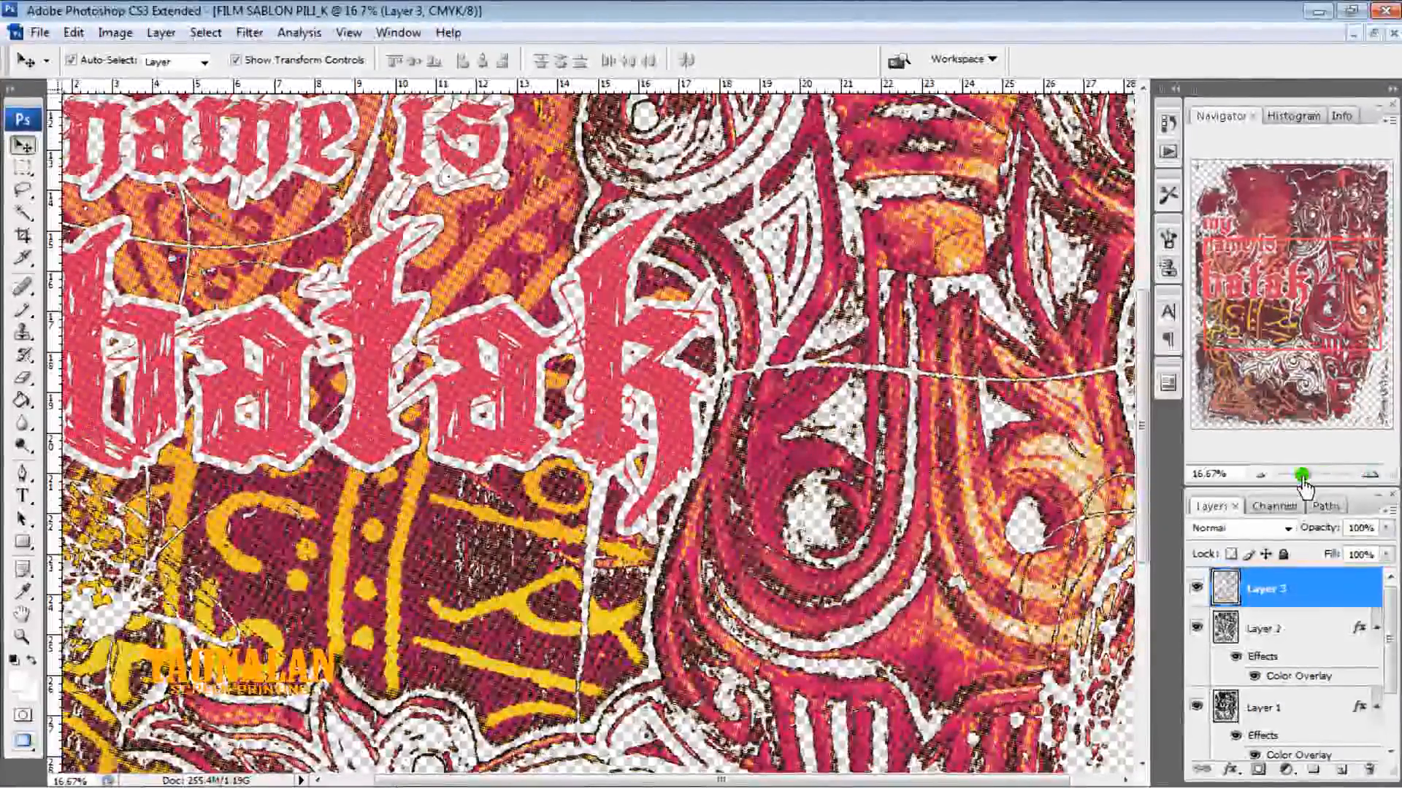
left_click_drag(1302, 482, 1260, 481)
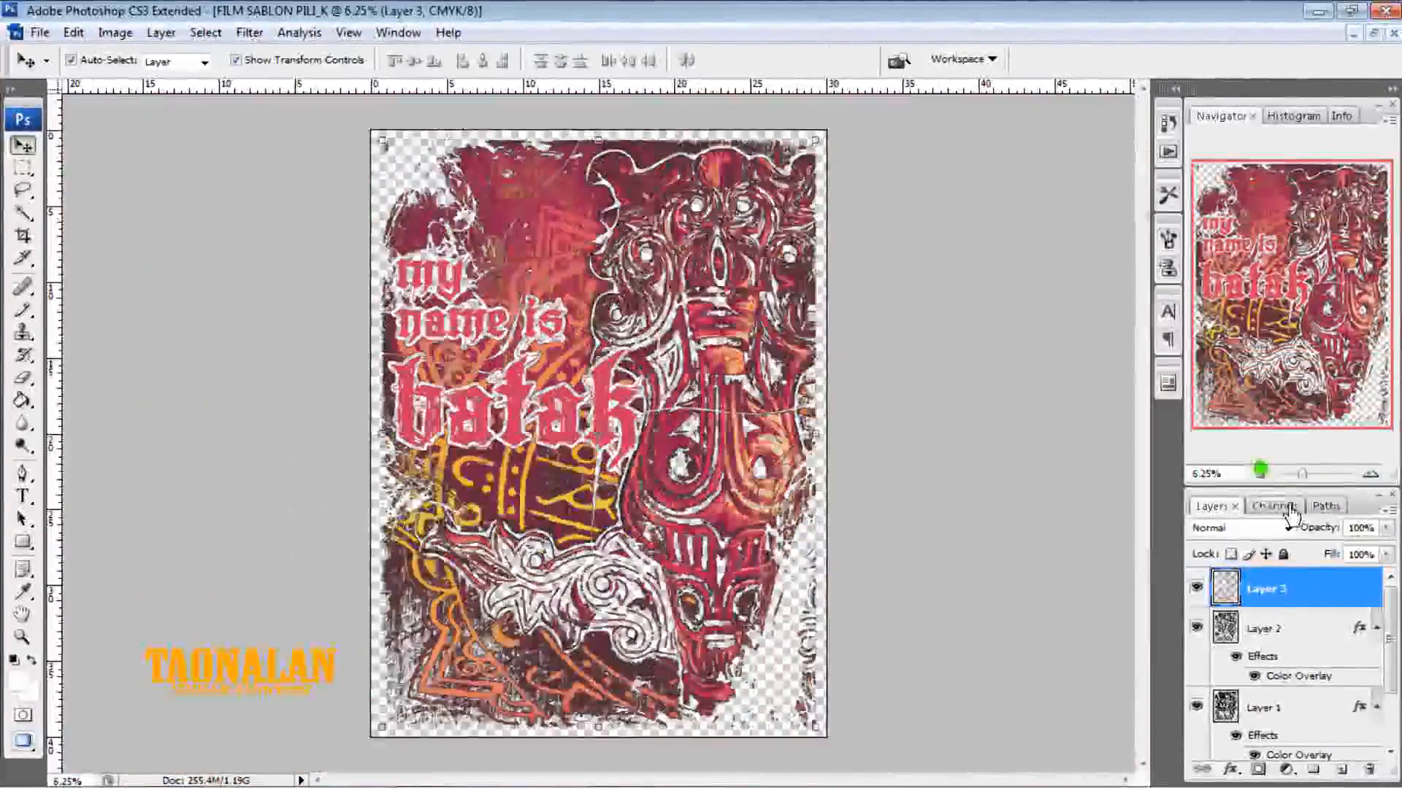
double_click(1345, 606)
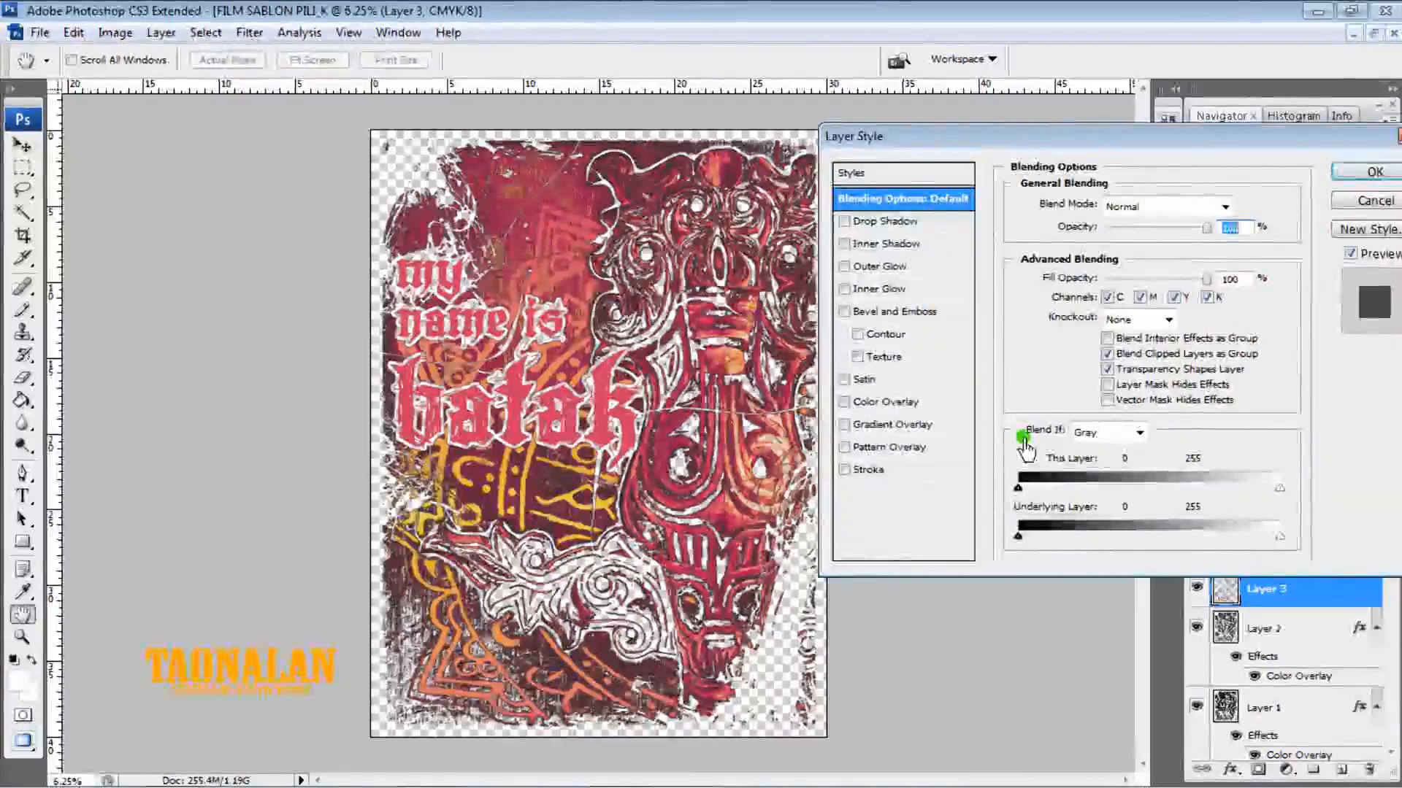
left_click(907, 405)
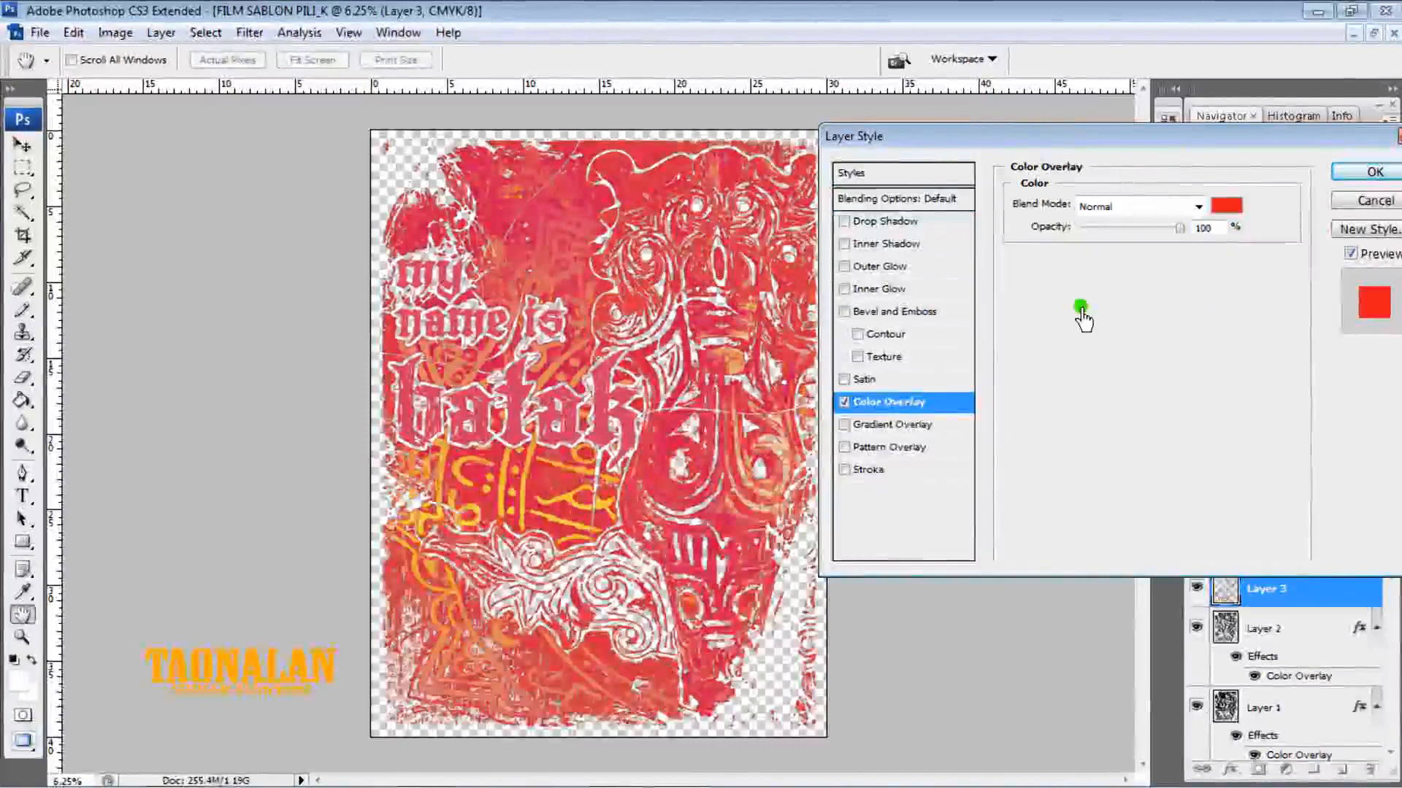
Set the overlay colour to PANTONE Process Cyan C from the PANTONE solid coated library and apply the layer style
left_click(1227, 207)
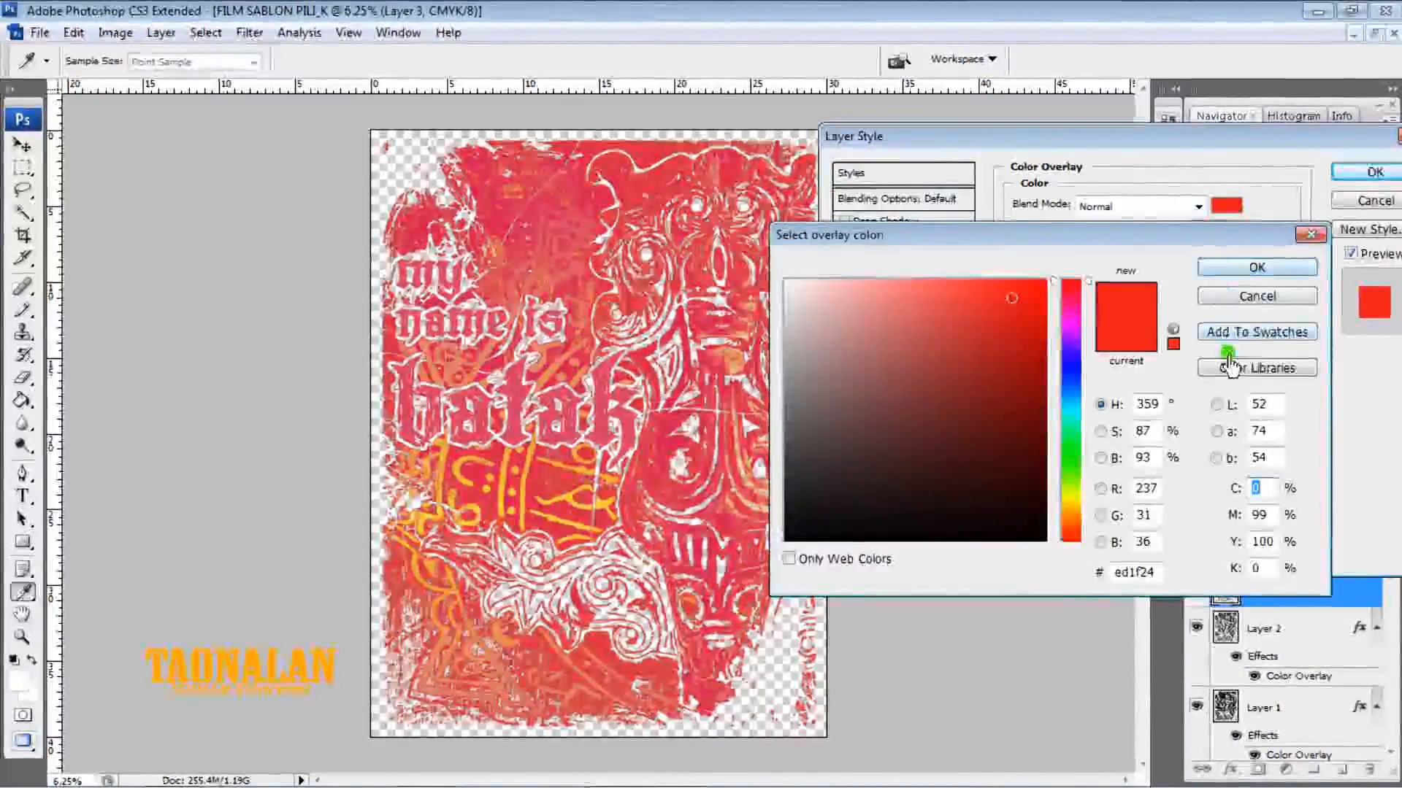
left_click(1257, 367)
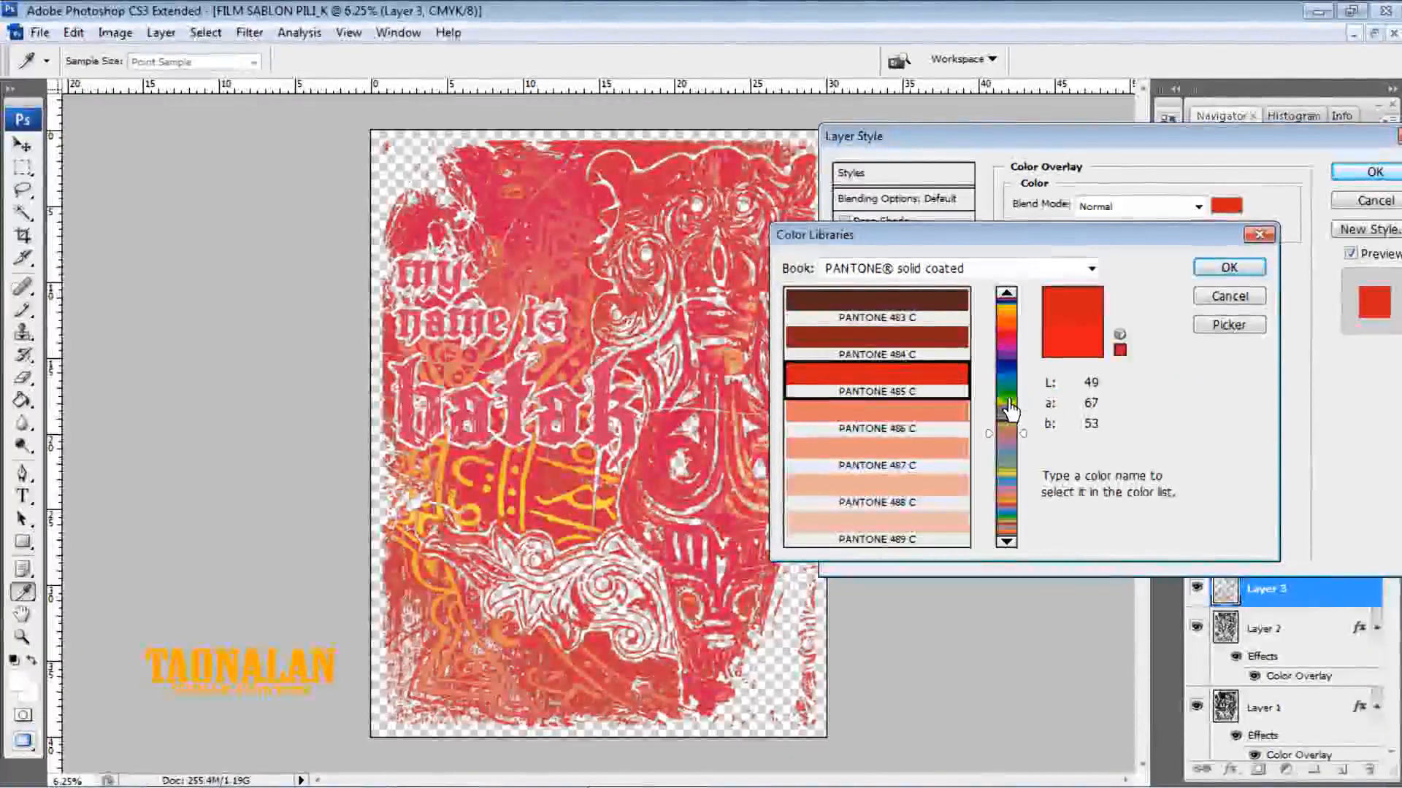
left_click_drag(1009, 410, 1005, 307)
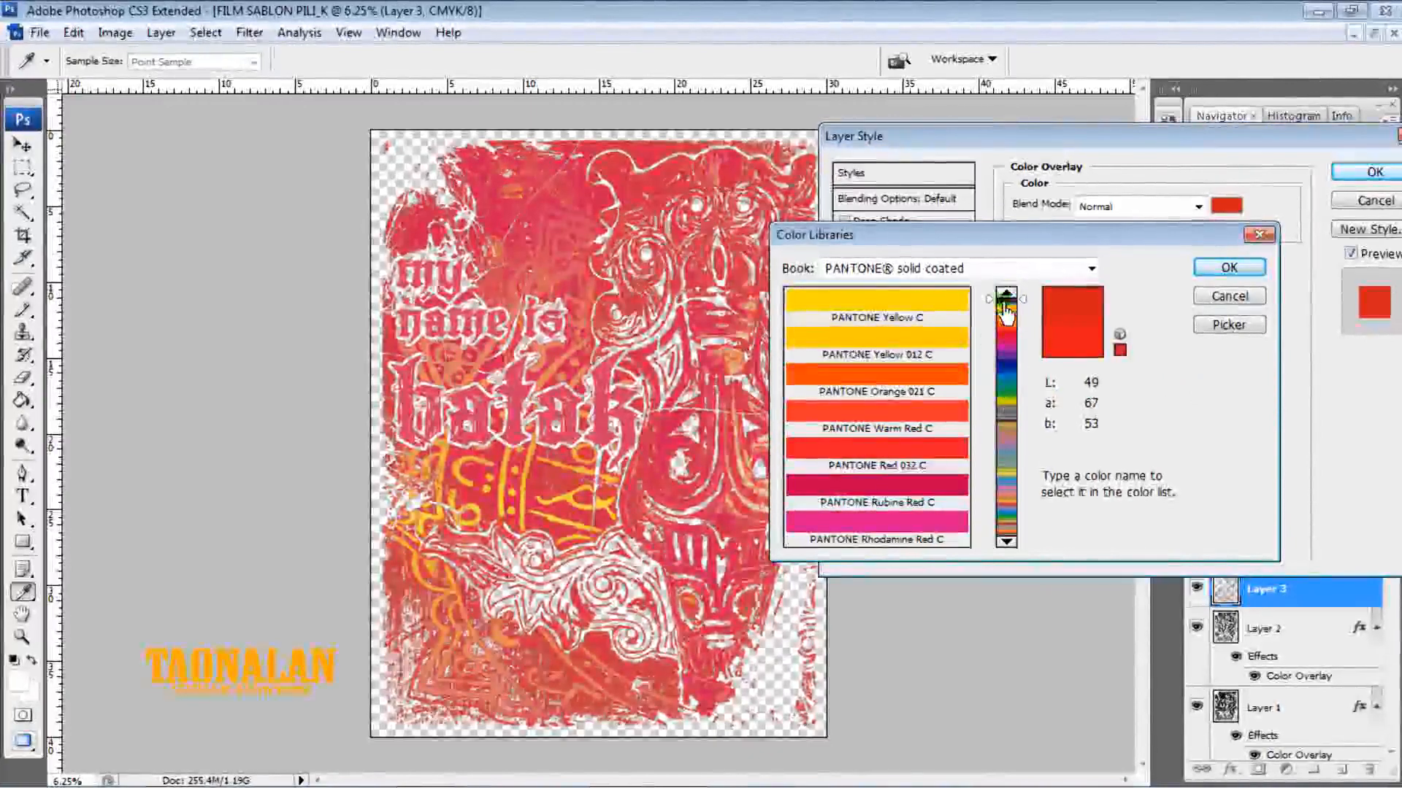
left_click(1008, 539)
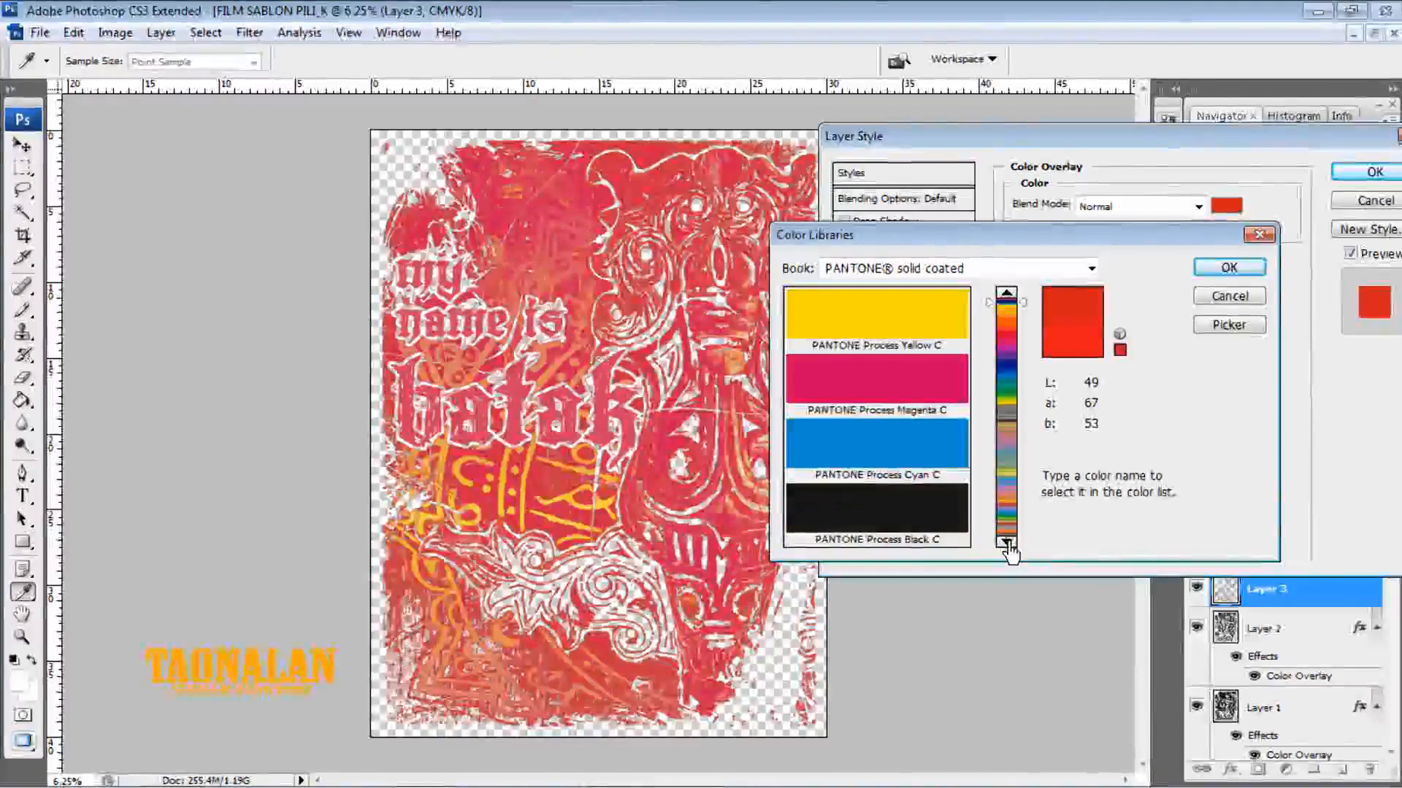
left_click(922, 452)
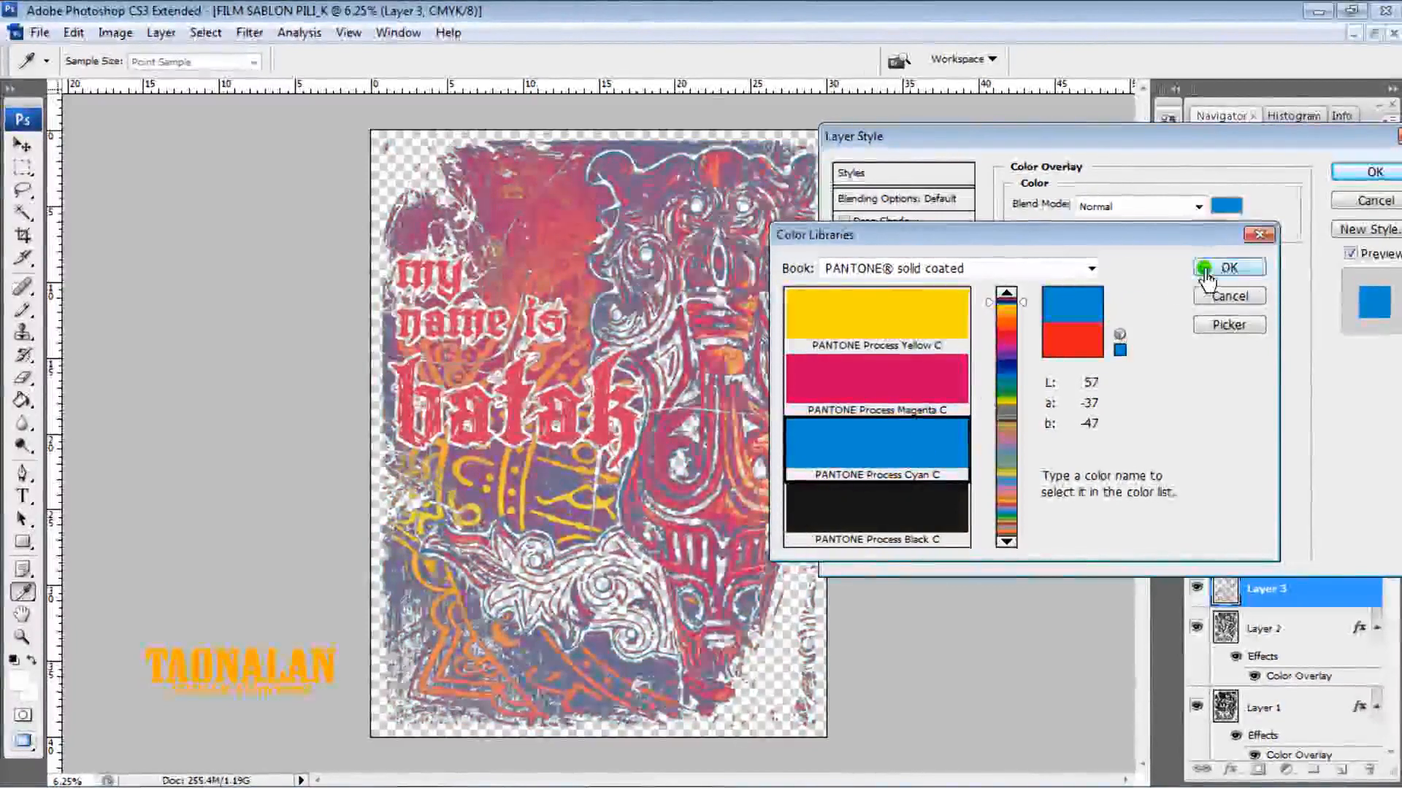
left_click(1228, 270)
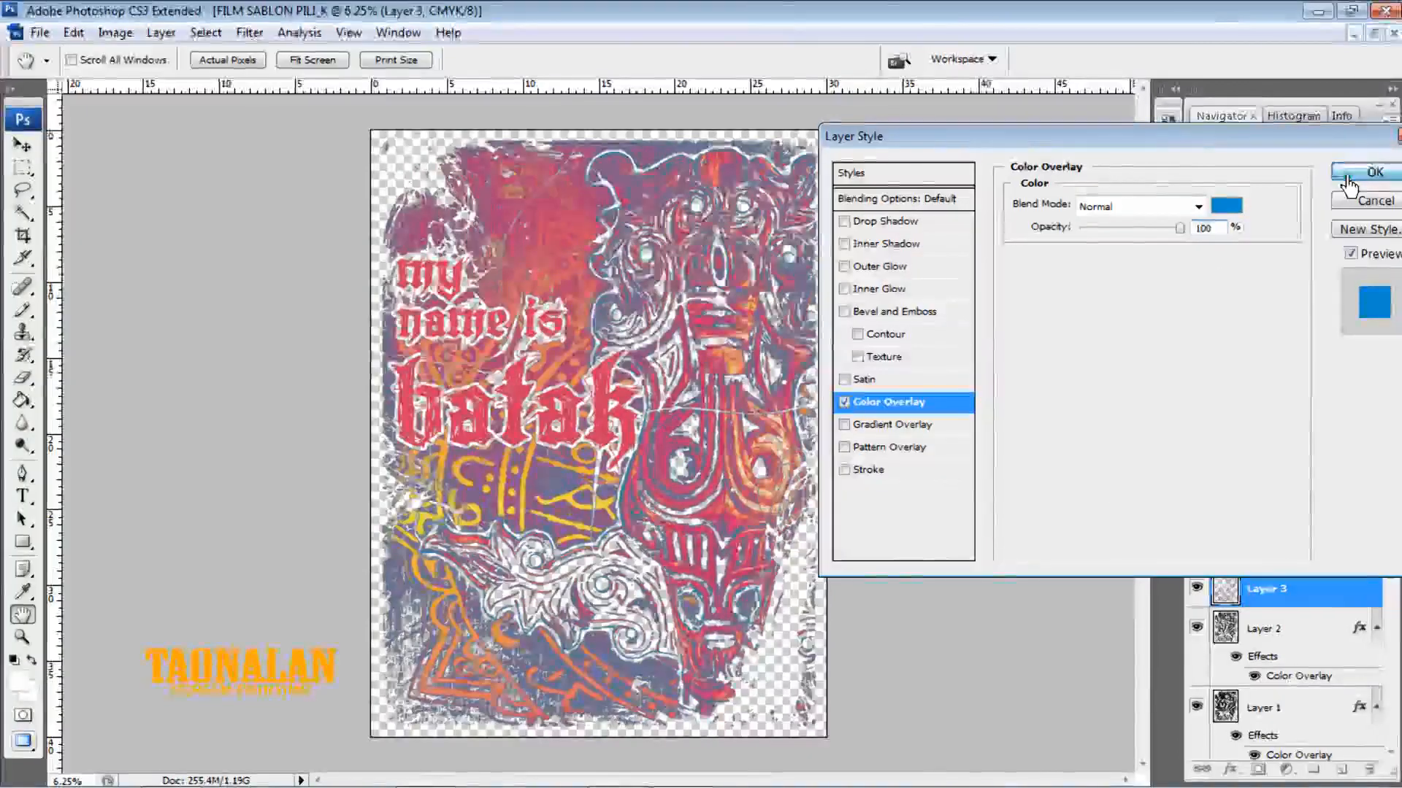
left_click(1371, 174)
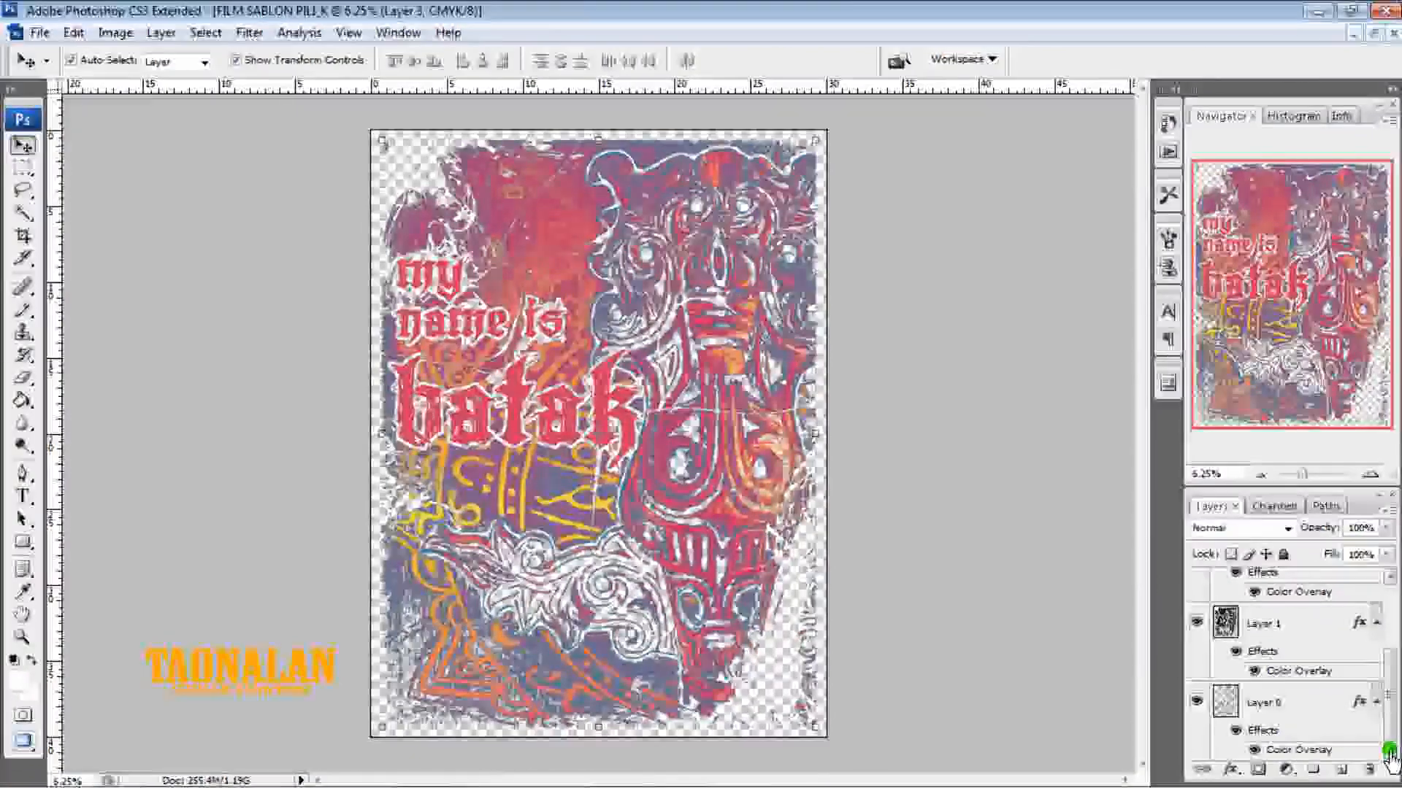
Create a new empty layer and place it directly beneath the black film's Layer 0 at the bottom of the stack
left_click(1389, 752)
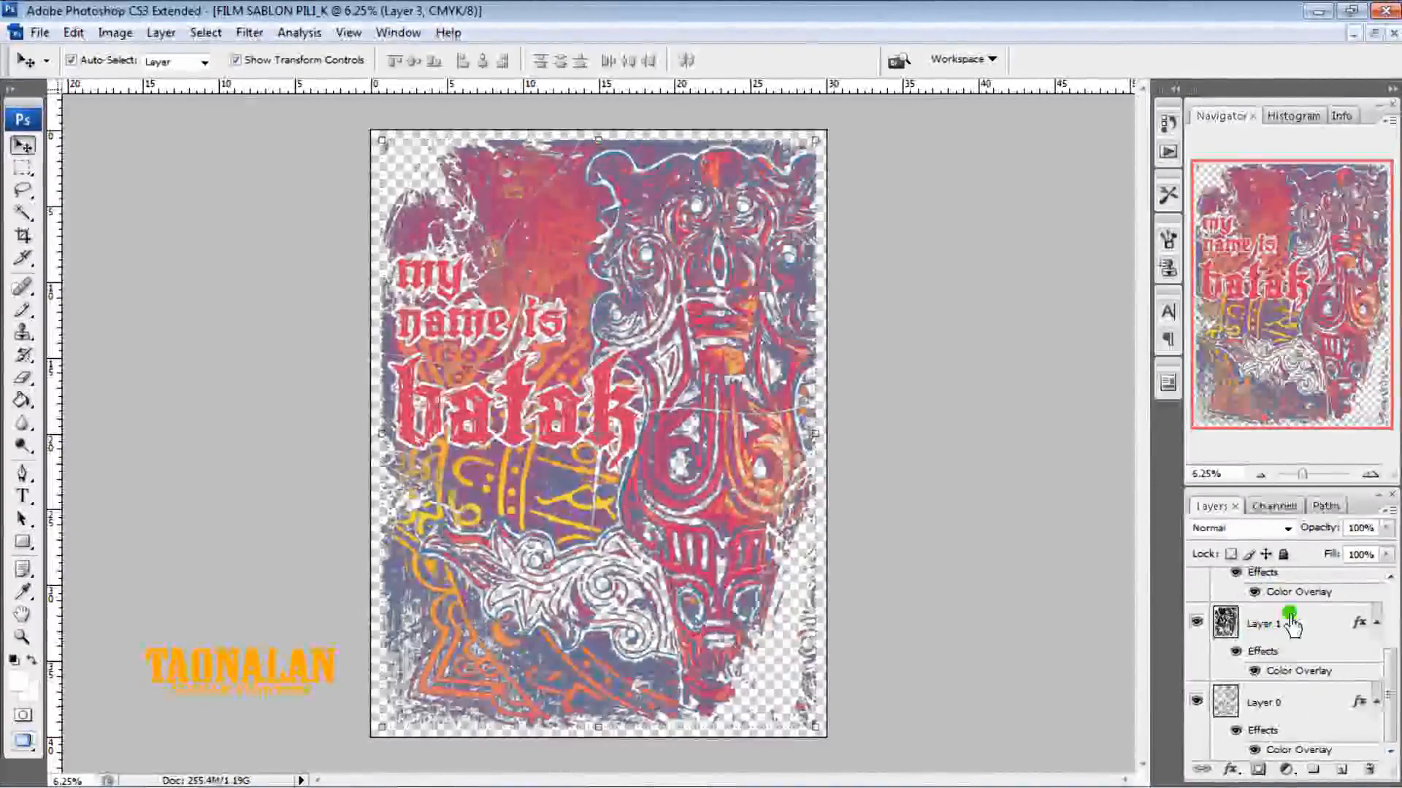
mouse_move(1291, 626)
left_mouse_down()
mouse_move(1294, 646)
mouse_move(1282, 625)
left_mouse_up()
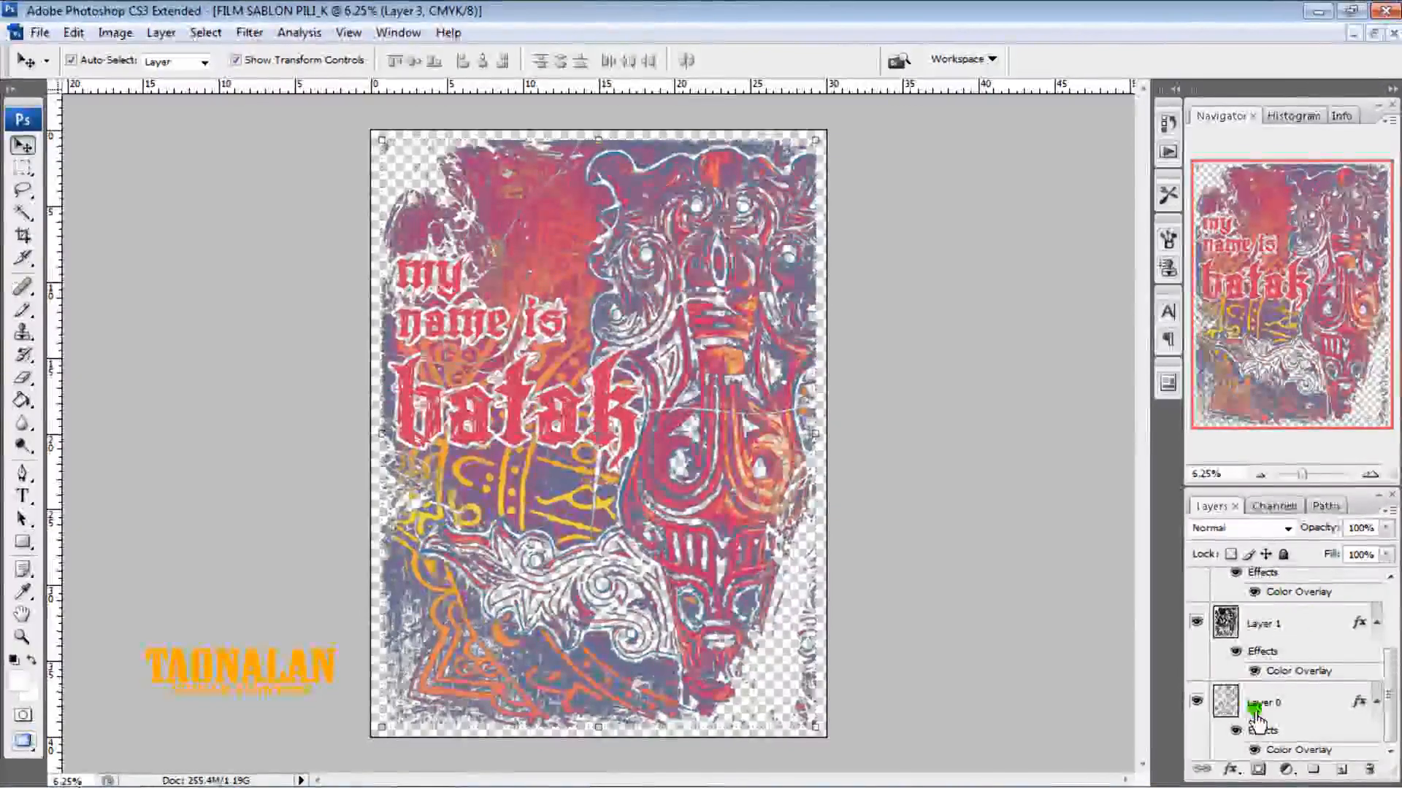
left_click_drag(1297, 716, 1326, 601)
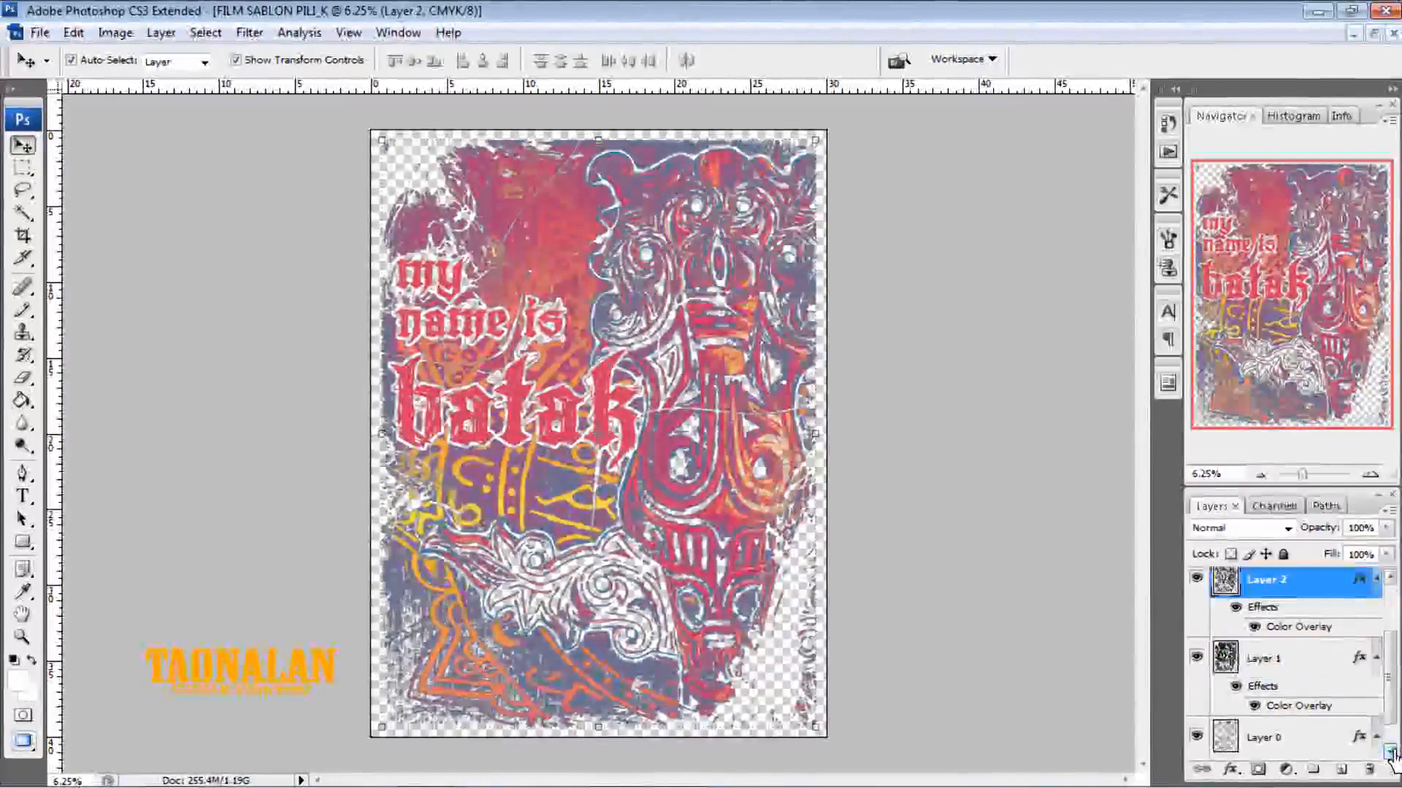
left_click(1328, 701)
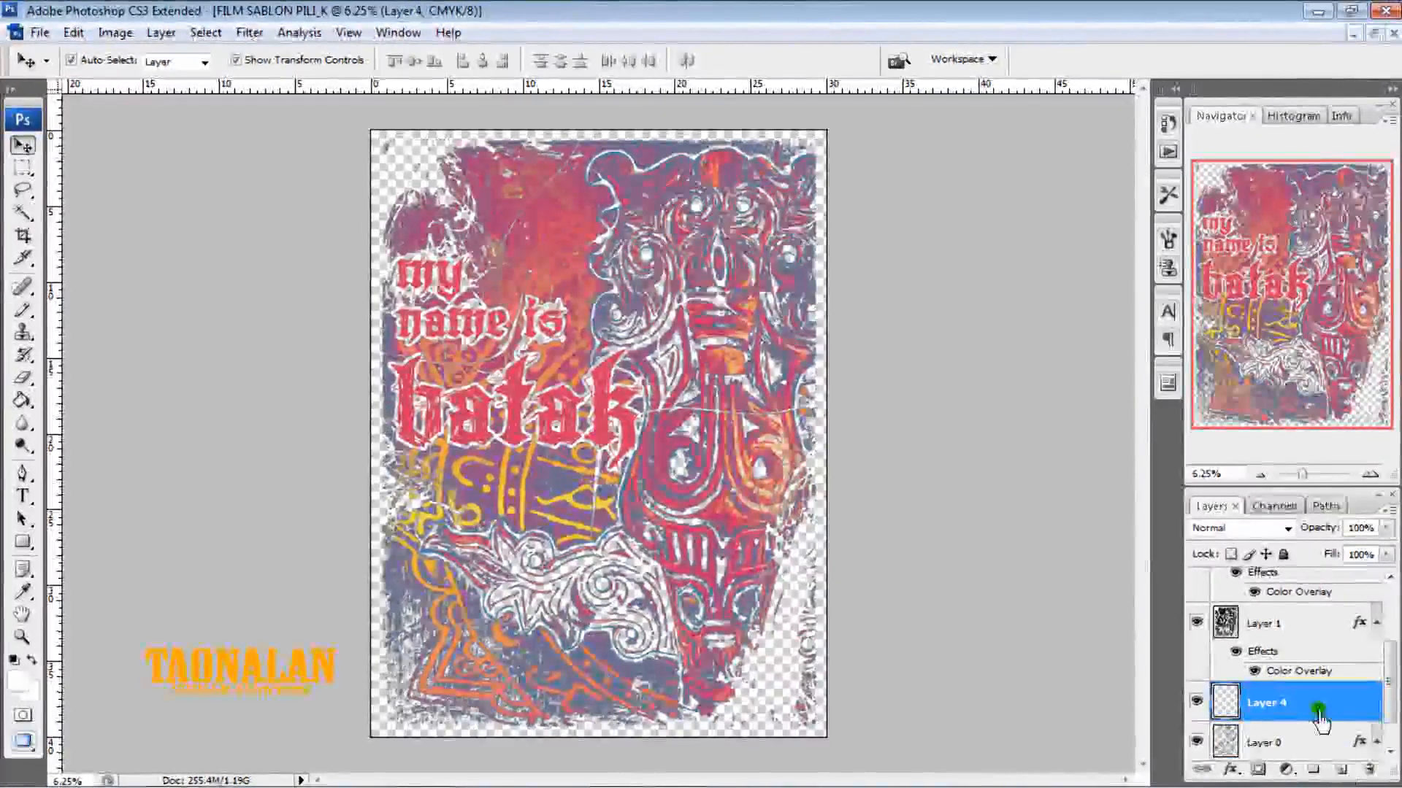
left_click(1389, 741)
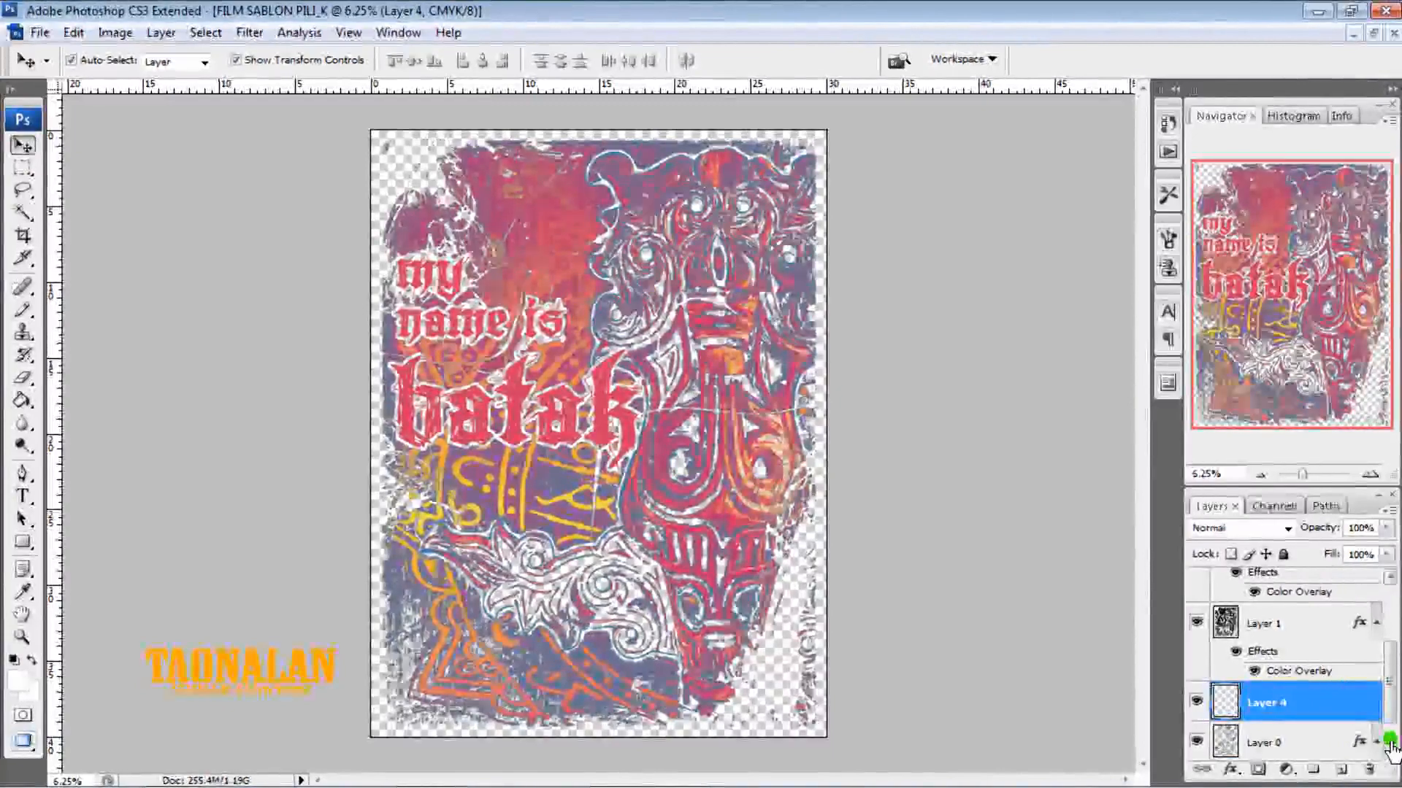
left_click(1325, 699)
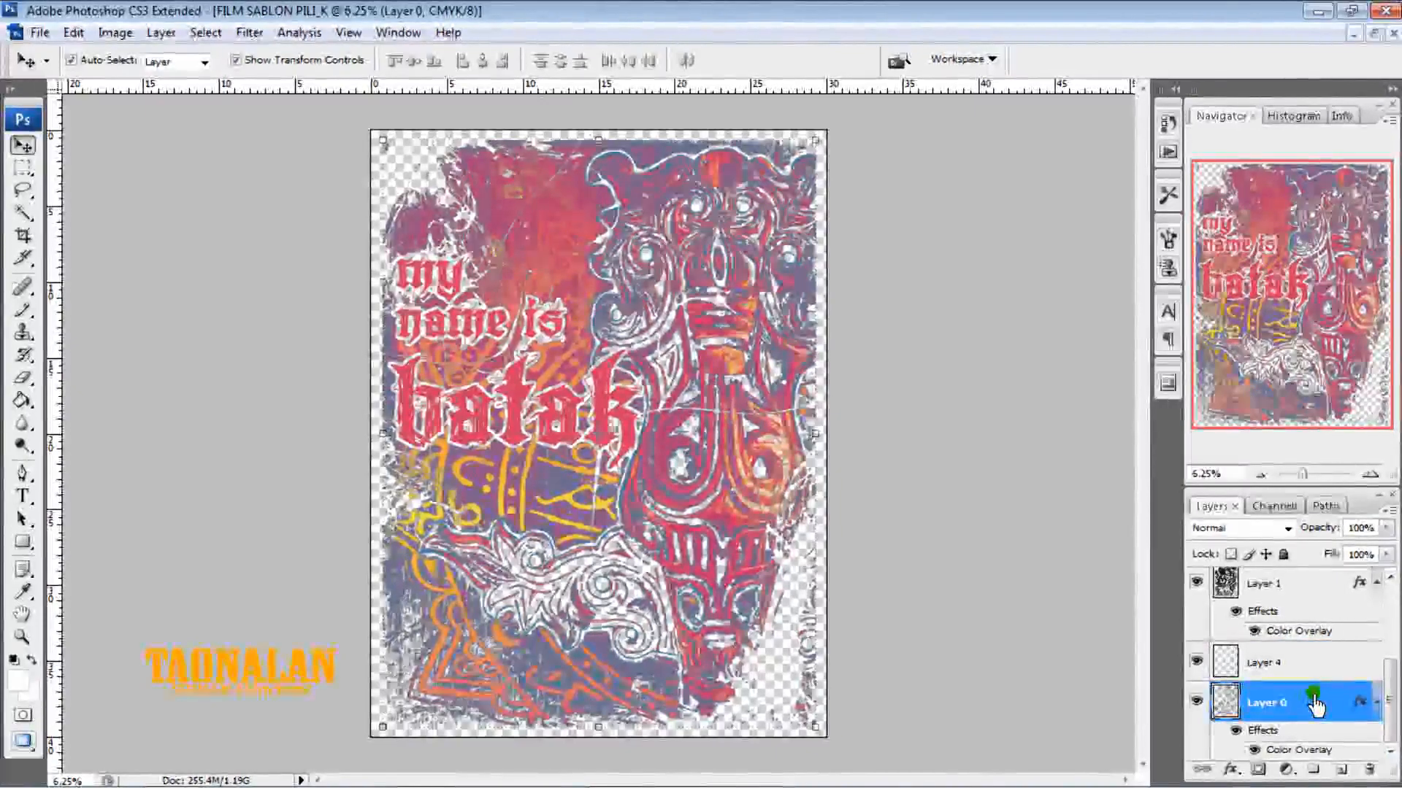
left_click_drag(1311, 666, 1312, 667)
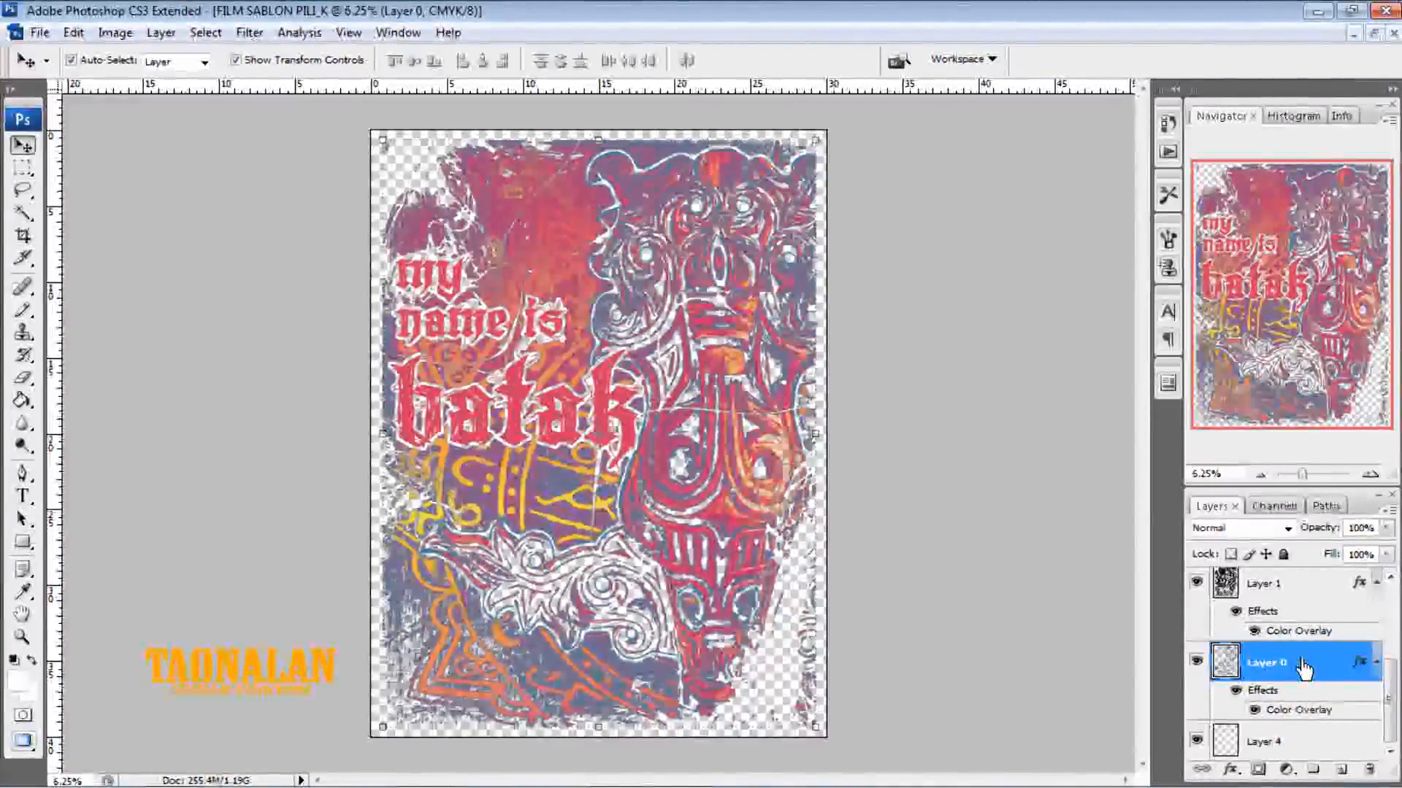
Merge Layer 0 down into the empty layer beneath it and rename the merged layer K
right_click(1303, 666)
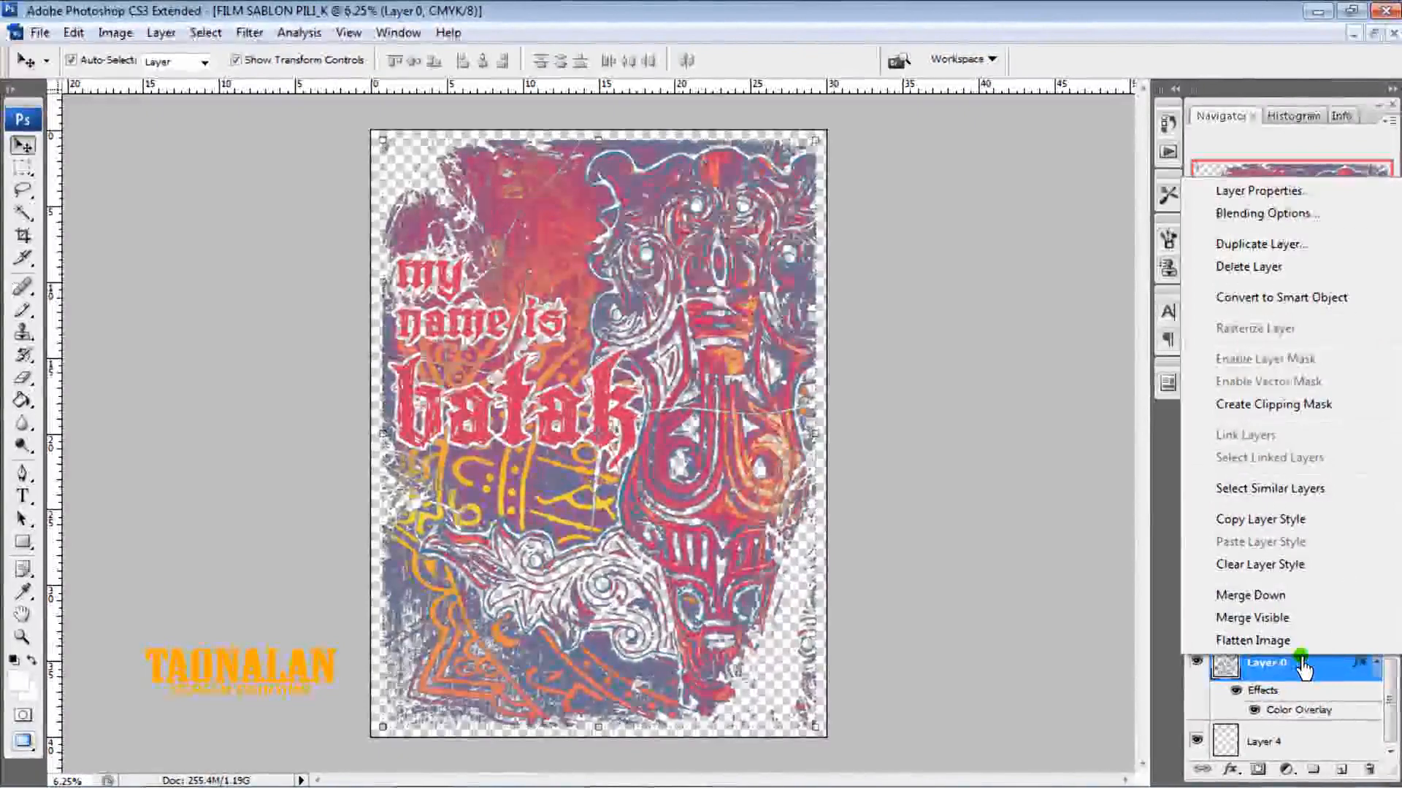
left_click(1284, 595)
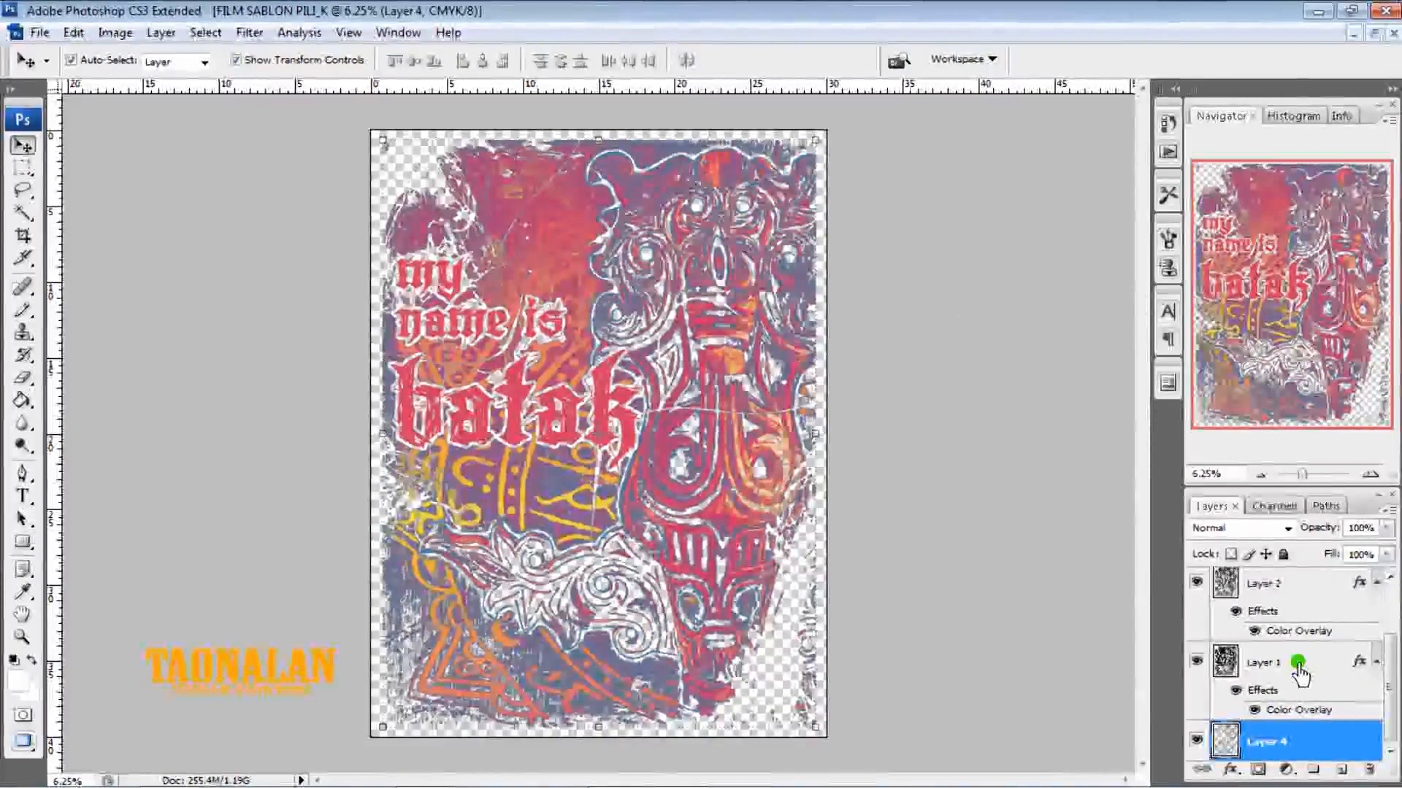
left_click(1276, 743)
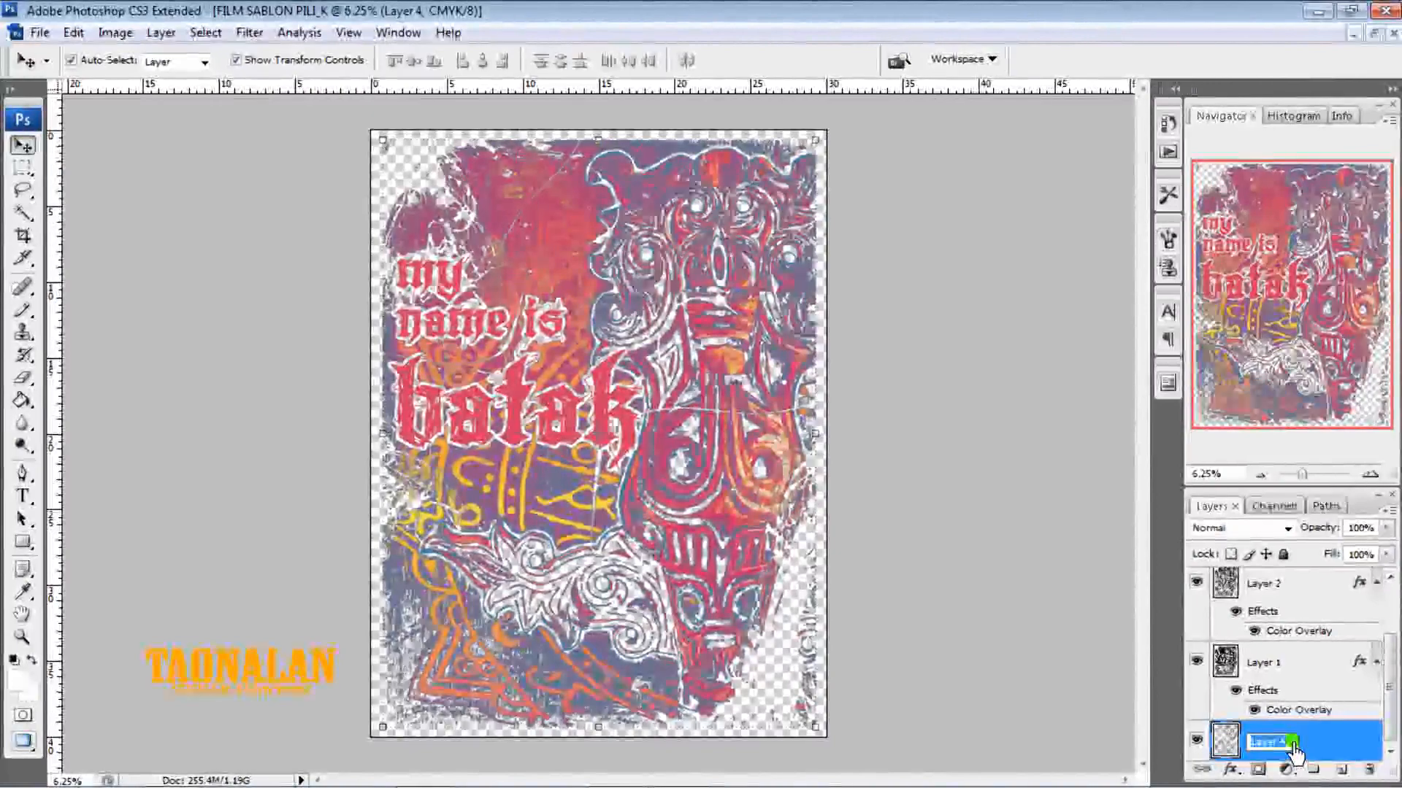
type("K")
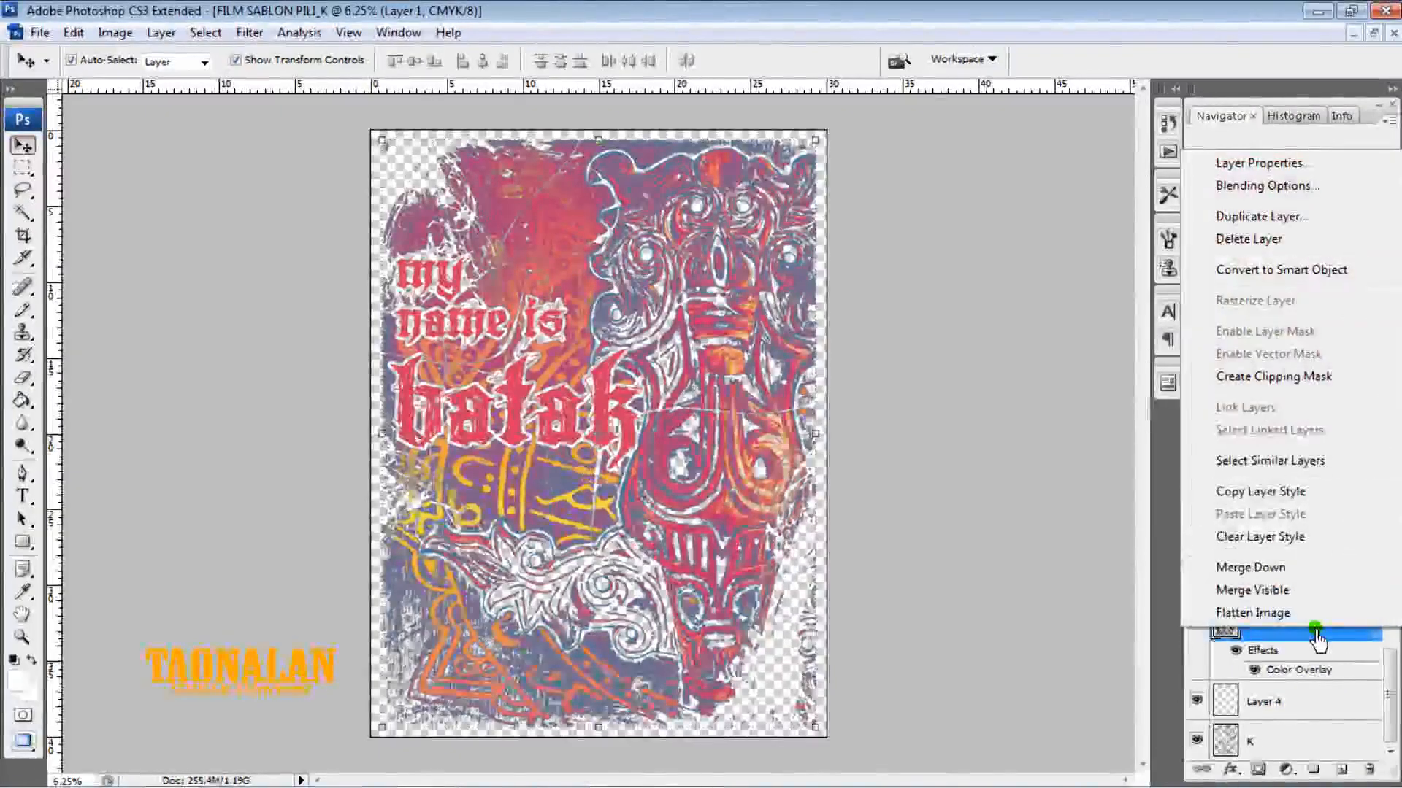
Merge the yellow Layer 1 down into the empty layer above K and rename the merged layer Y
left_click(1302, 576)
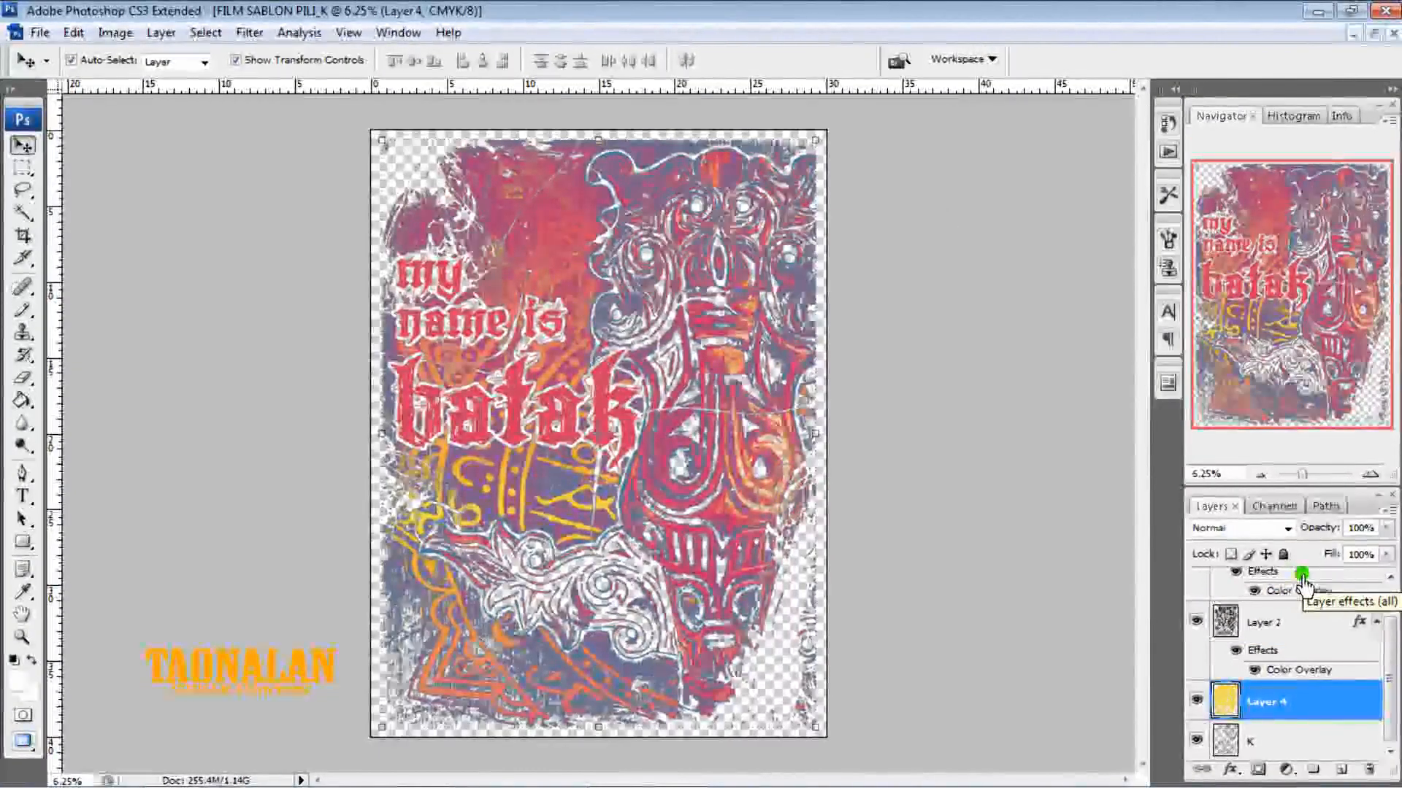
left_click(1274, 703)
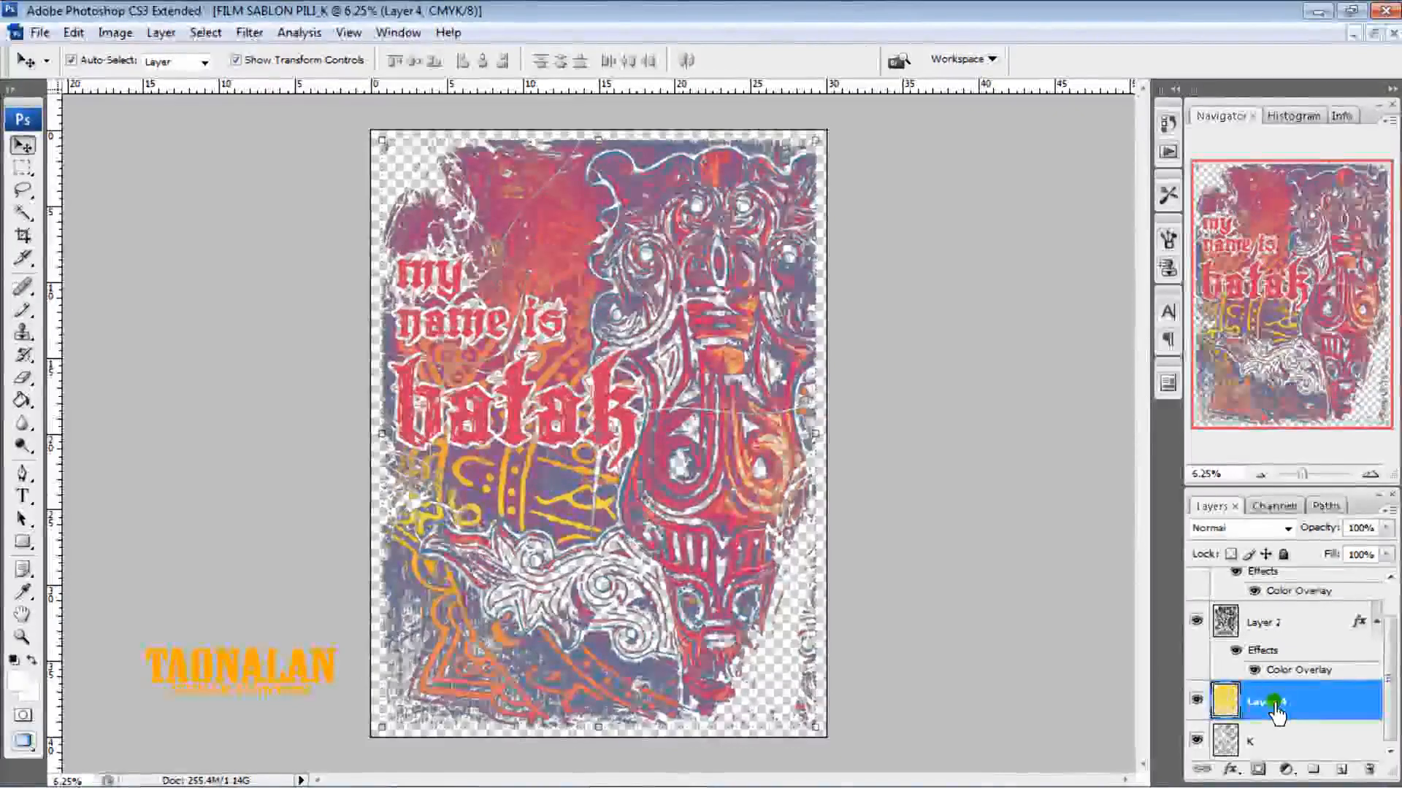
left_click(1285, 704)
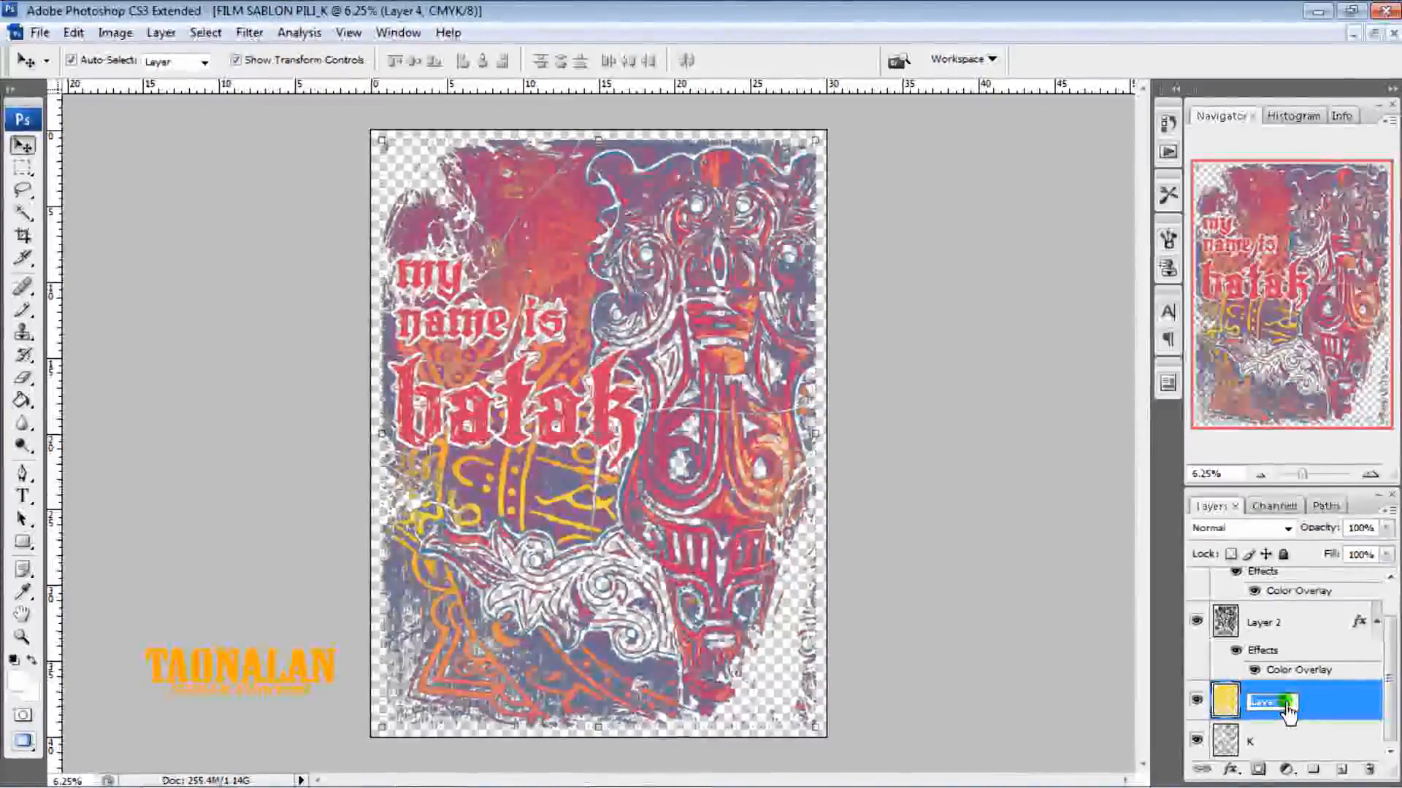
type("Y")
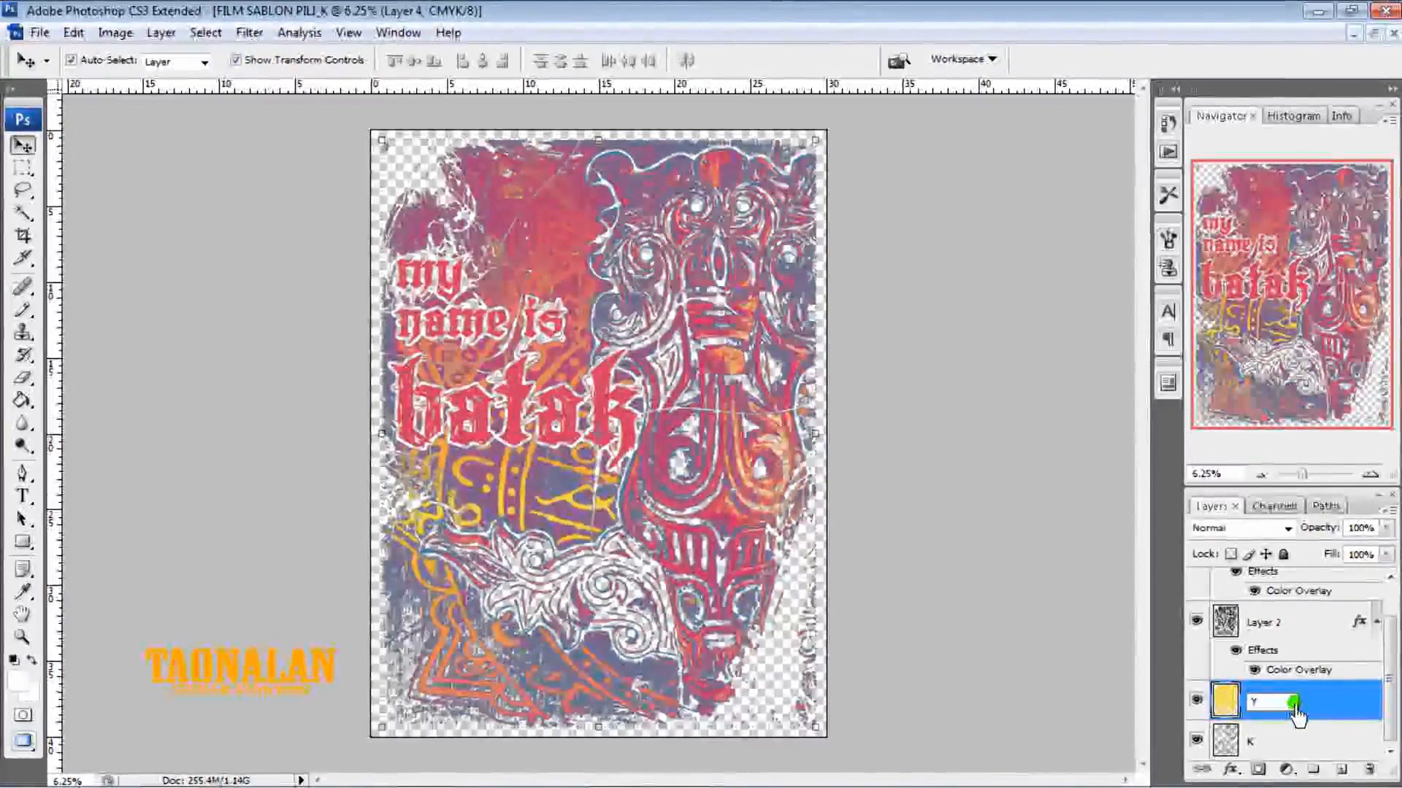
left_click(1360, 700)
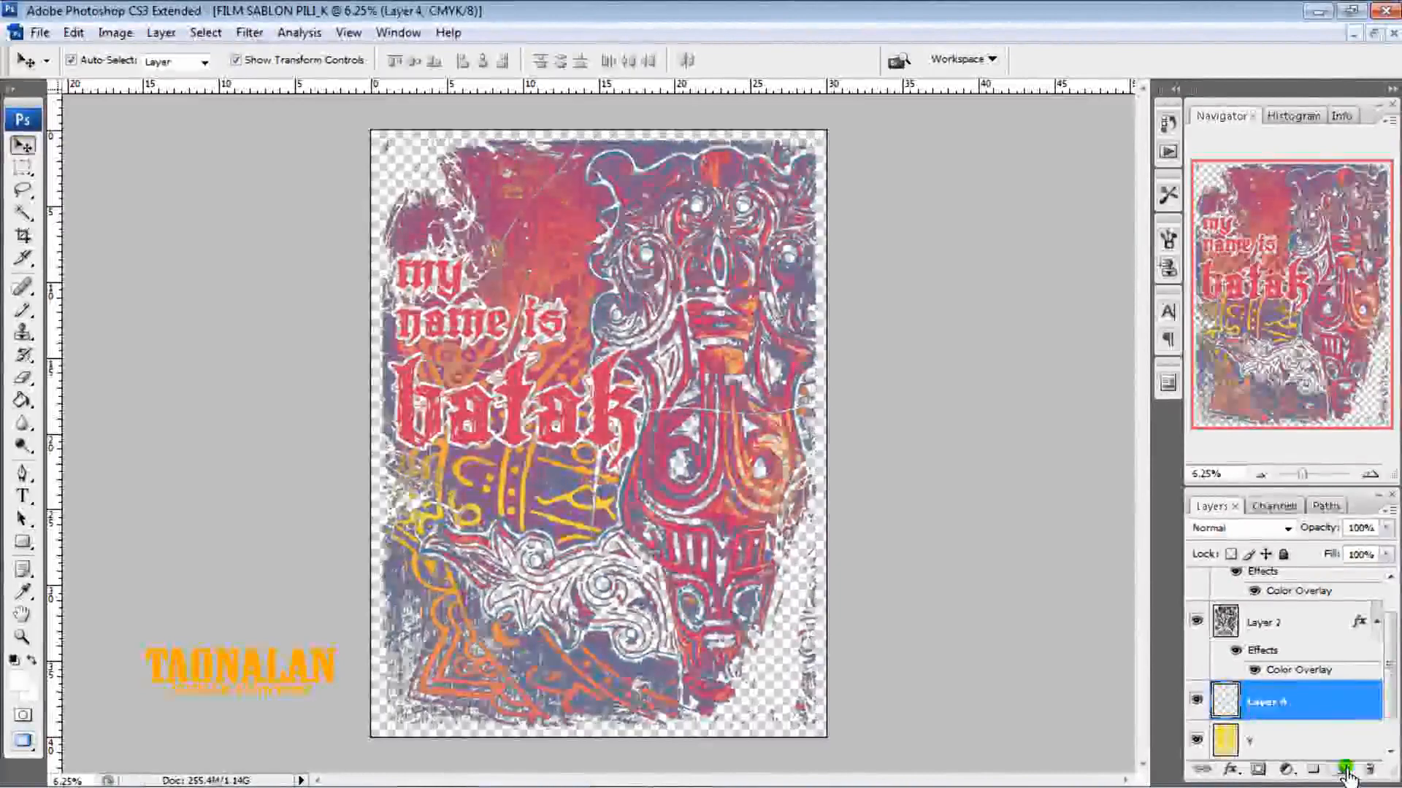
Merge the magenta Layer 2 down into a new empty layer above Y and rename the merged layer M
left_click(1327, 700)
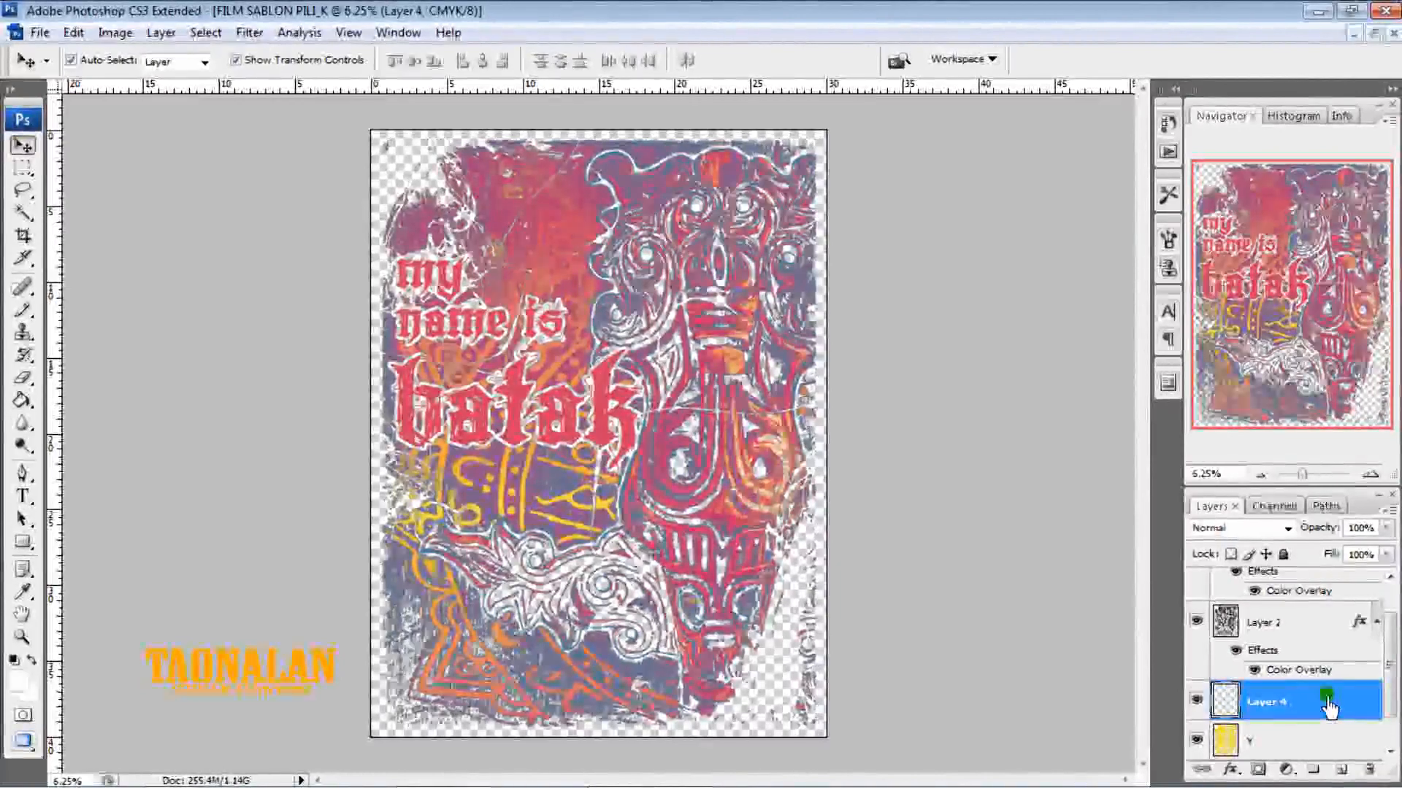
left_click_drag(1328, 706, 1320, 633)
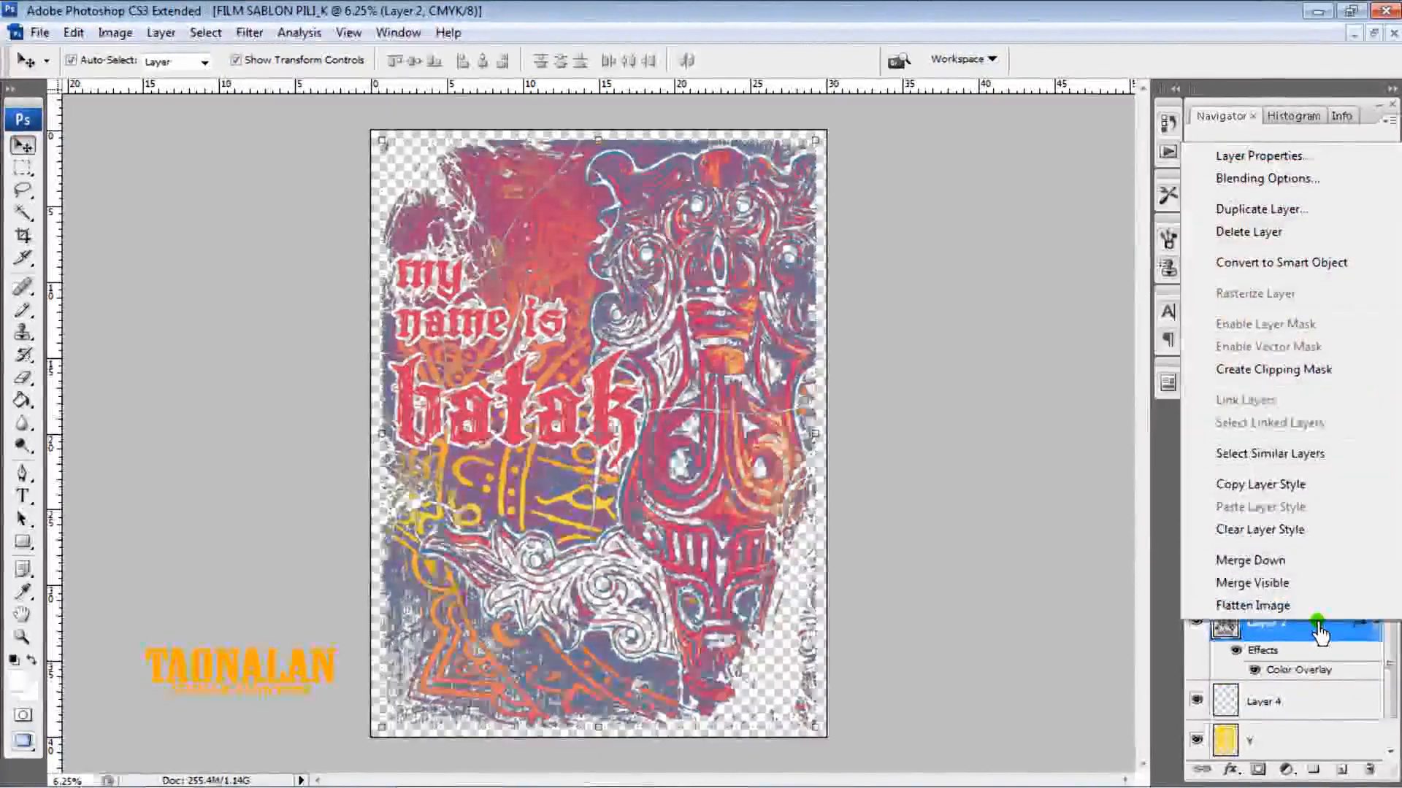
left_click(1310, 562)
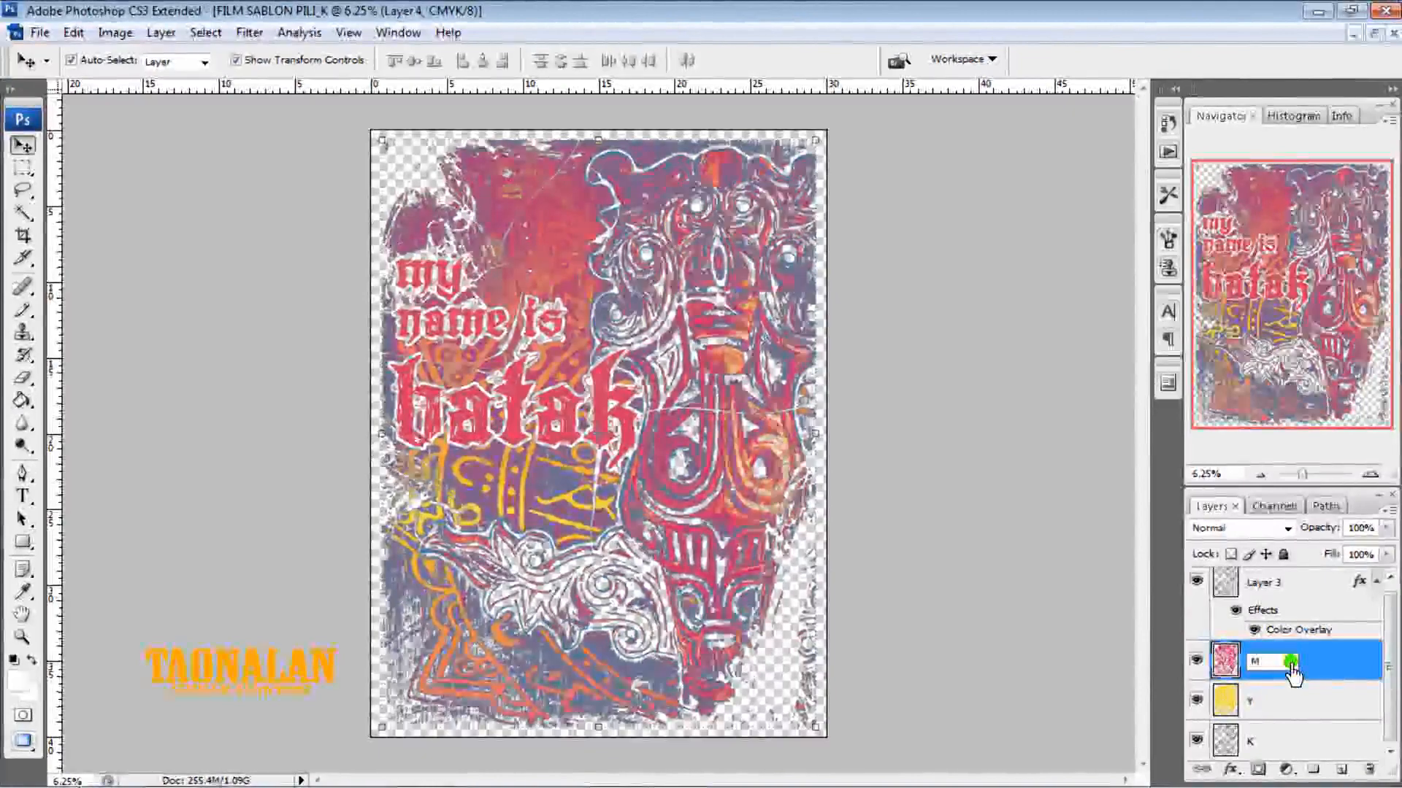
left_click(1342, 668)
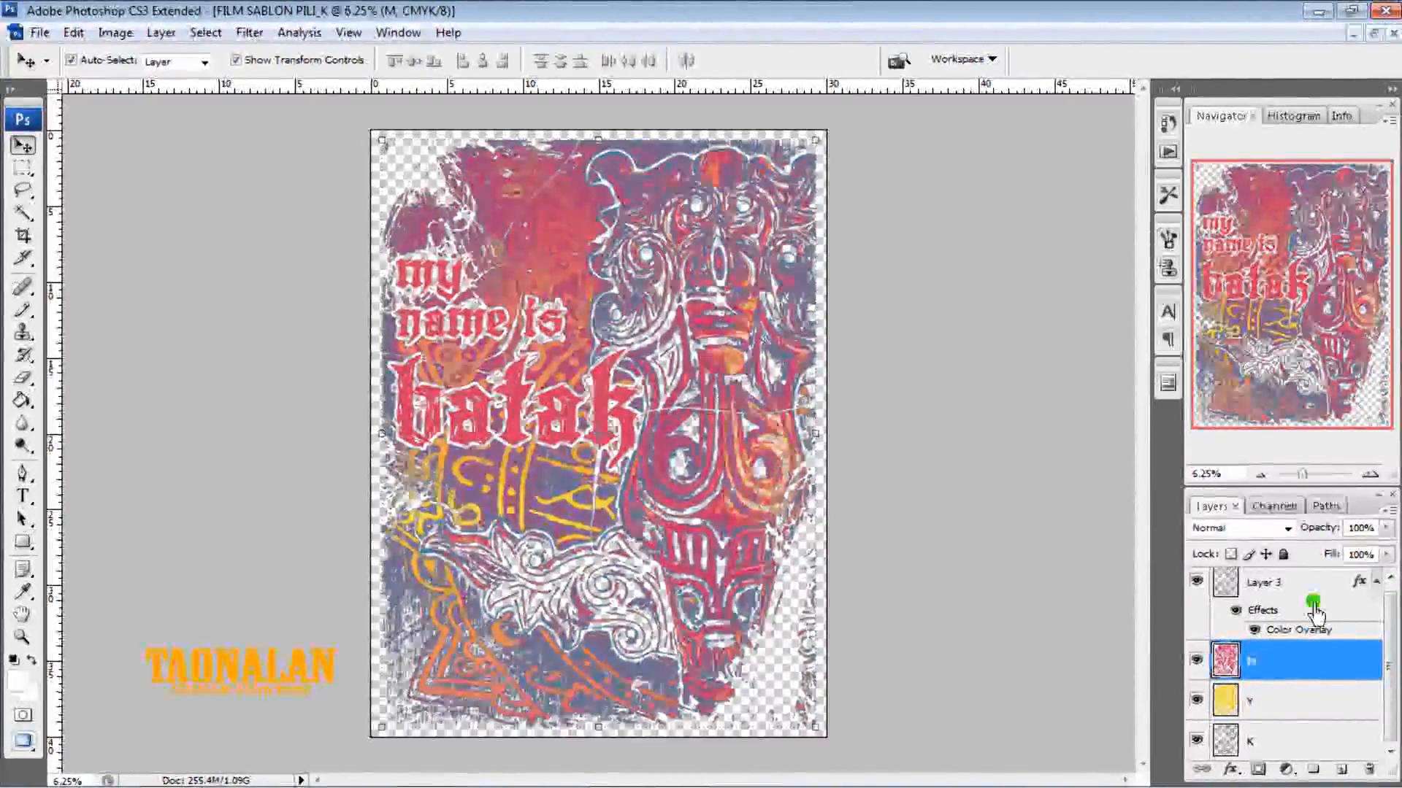
Create an empty layer above M, merge the cyan Layer 3 down into it, and rename the merged layer C
left_click(1298, 662)
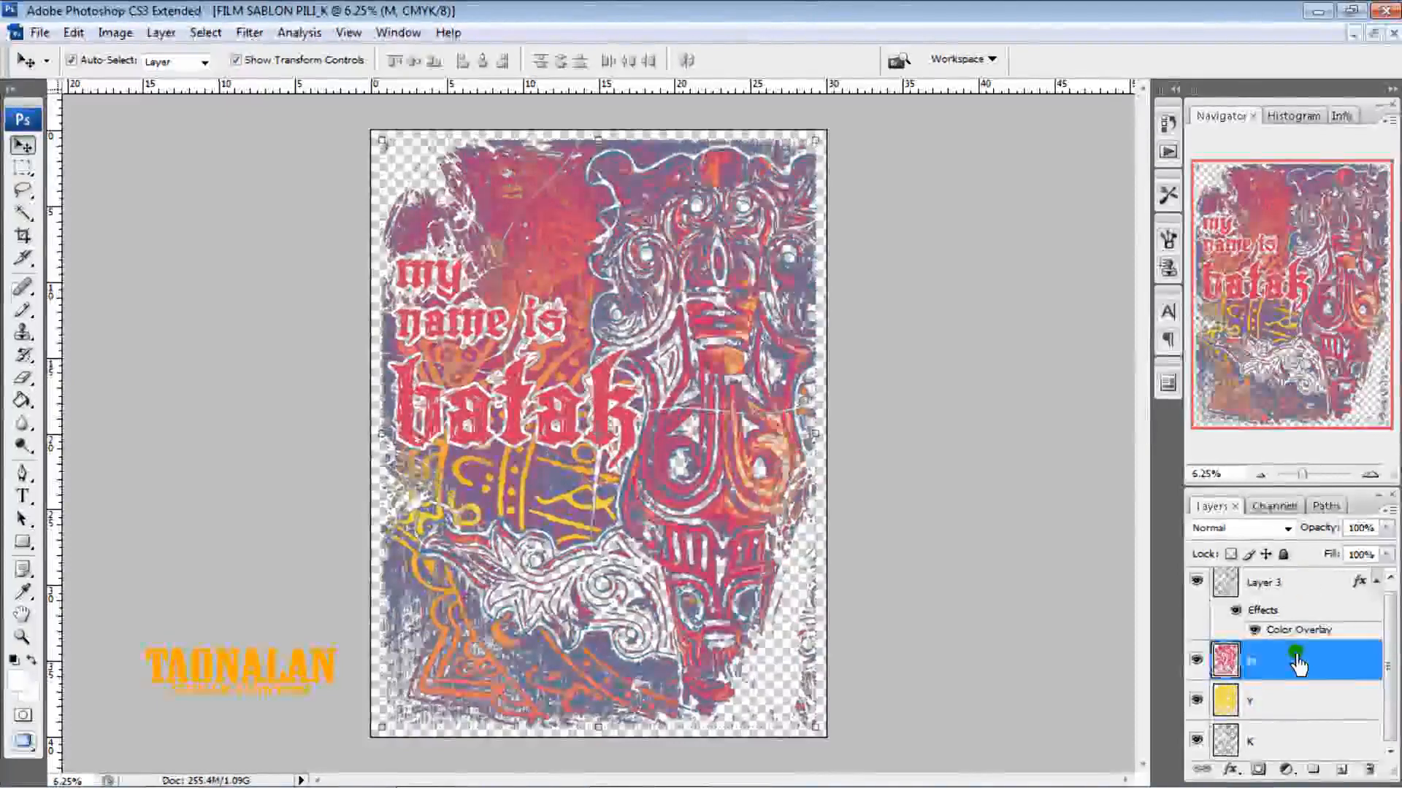
left_click_drag(1314, 688, 1339, 754)
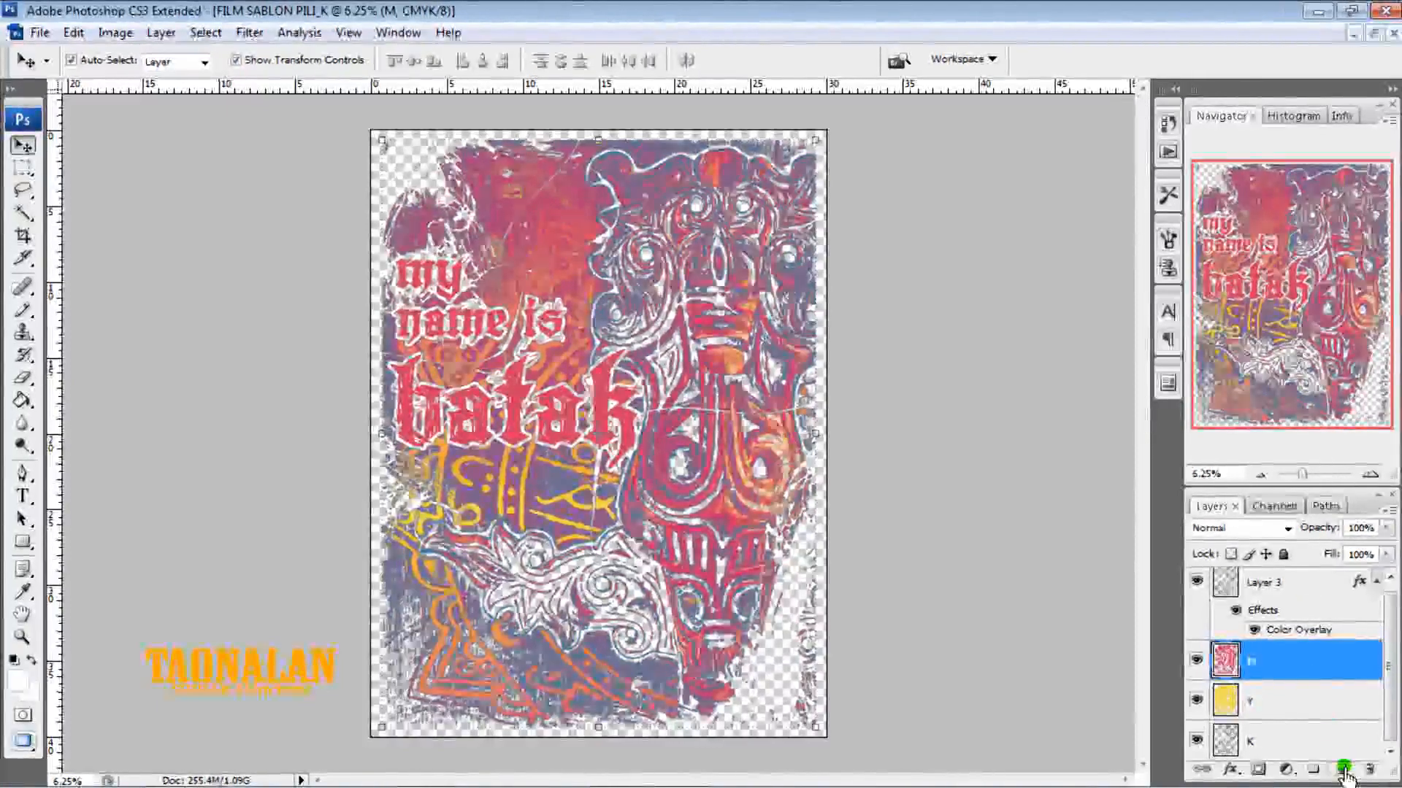
left_click_drag(1326, 625, 1319, 594)
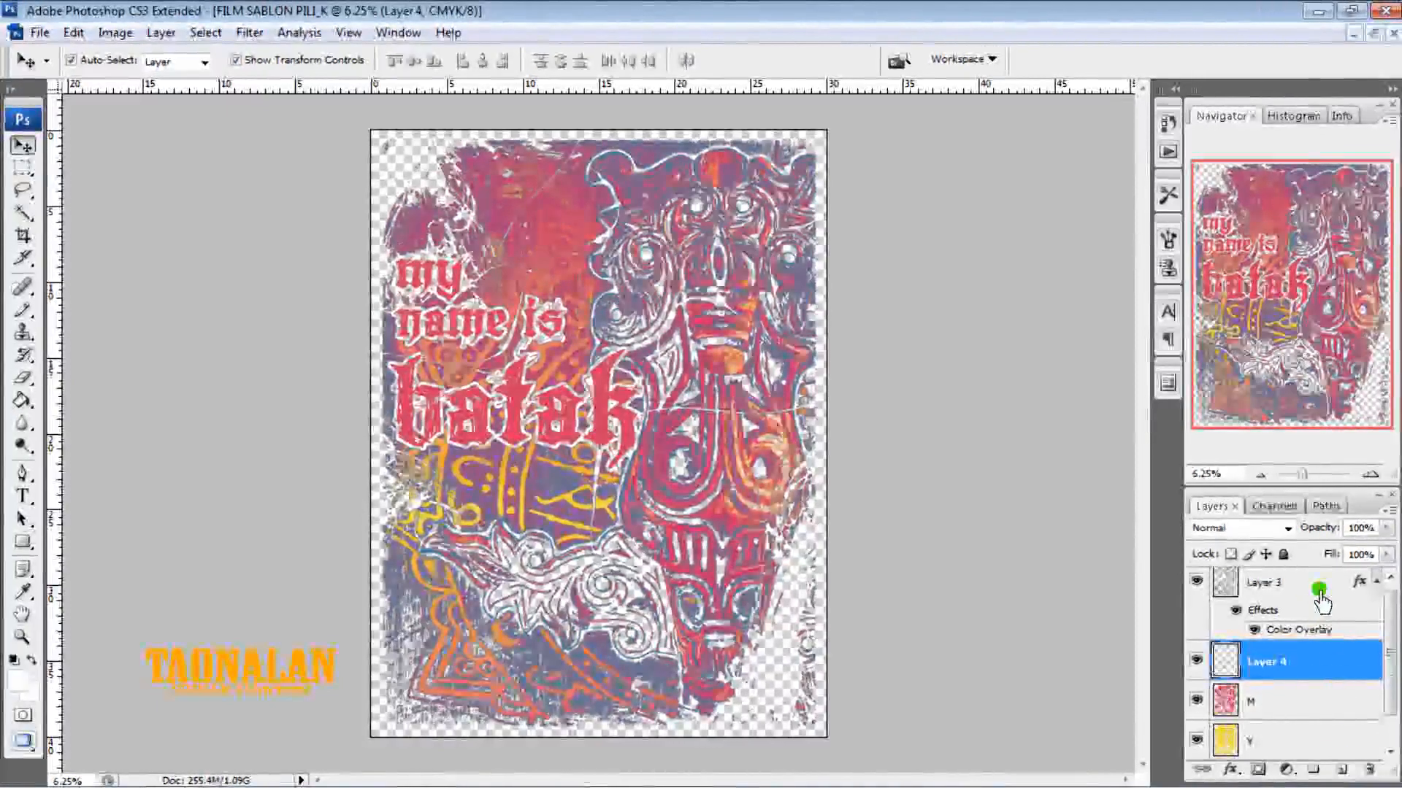
left_click(1314, 591)
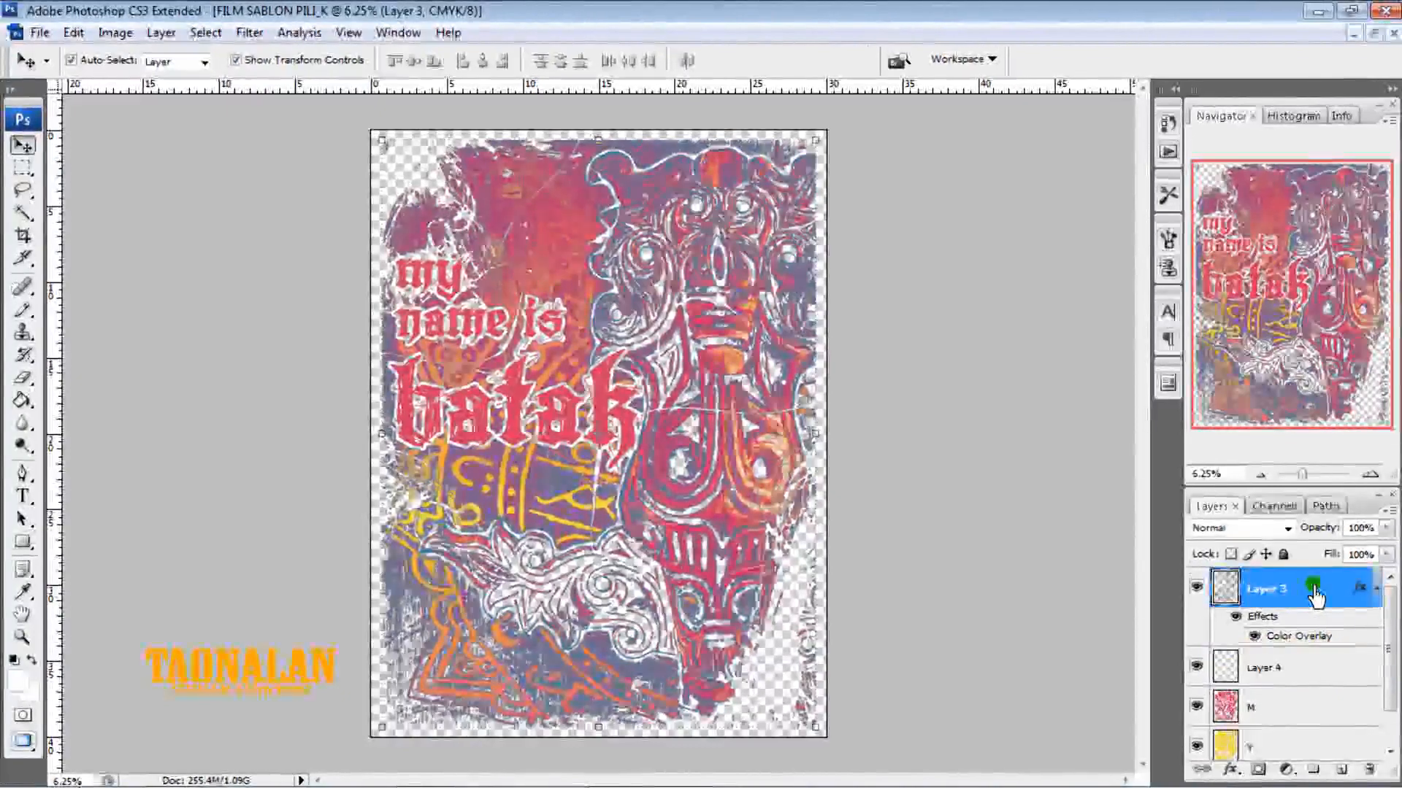
right_click(1314, 593)
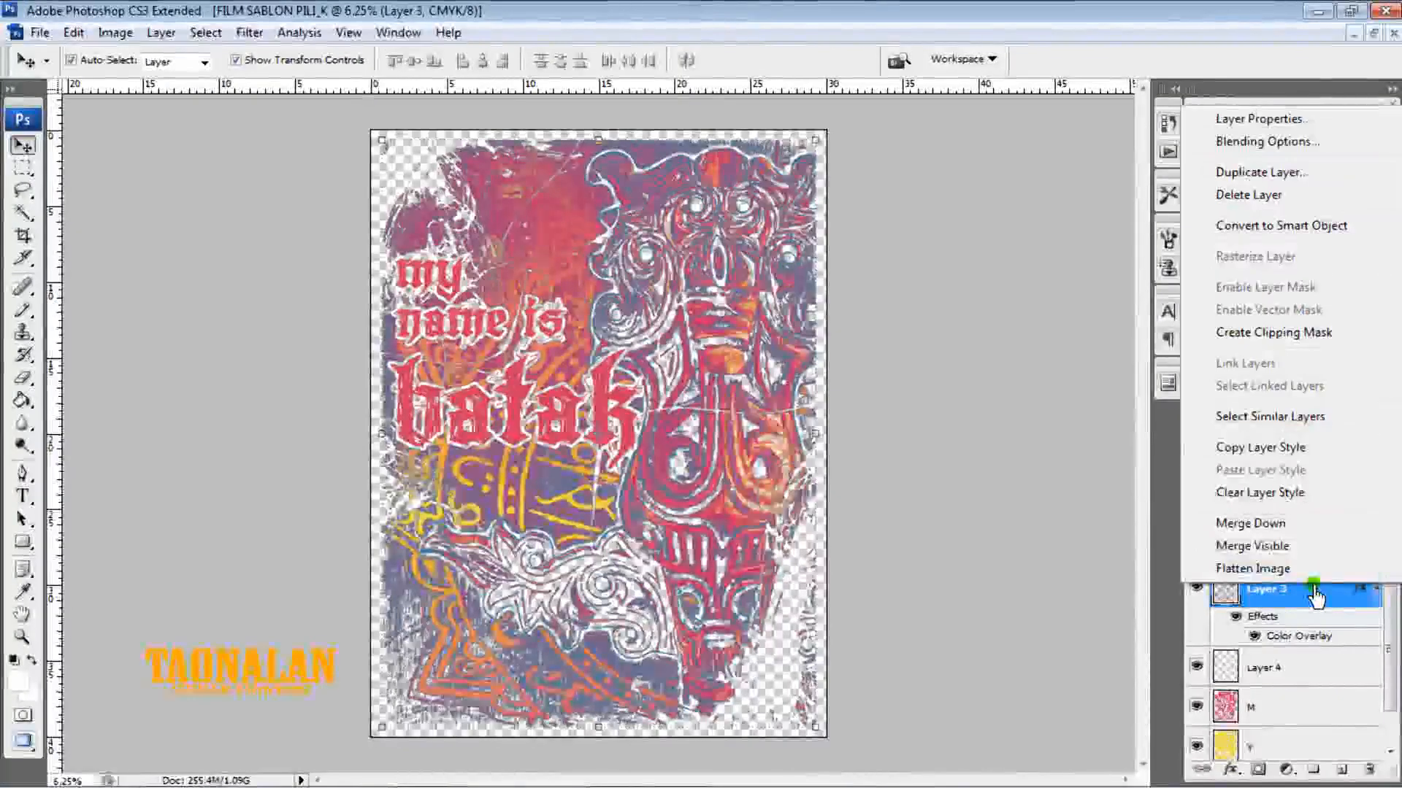
left_click(1304, 526)
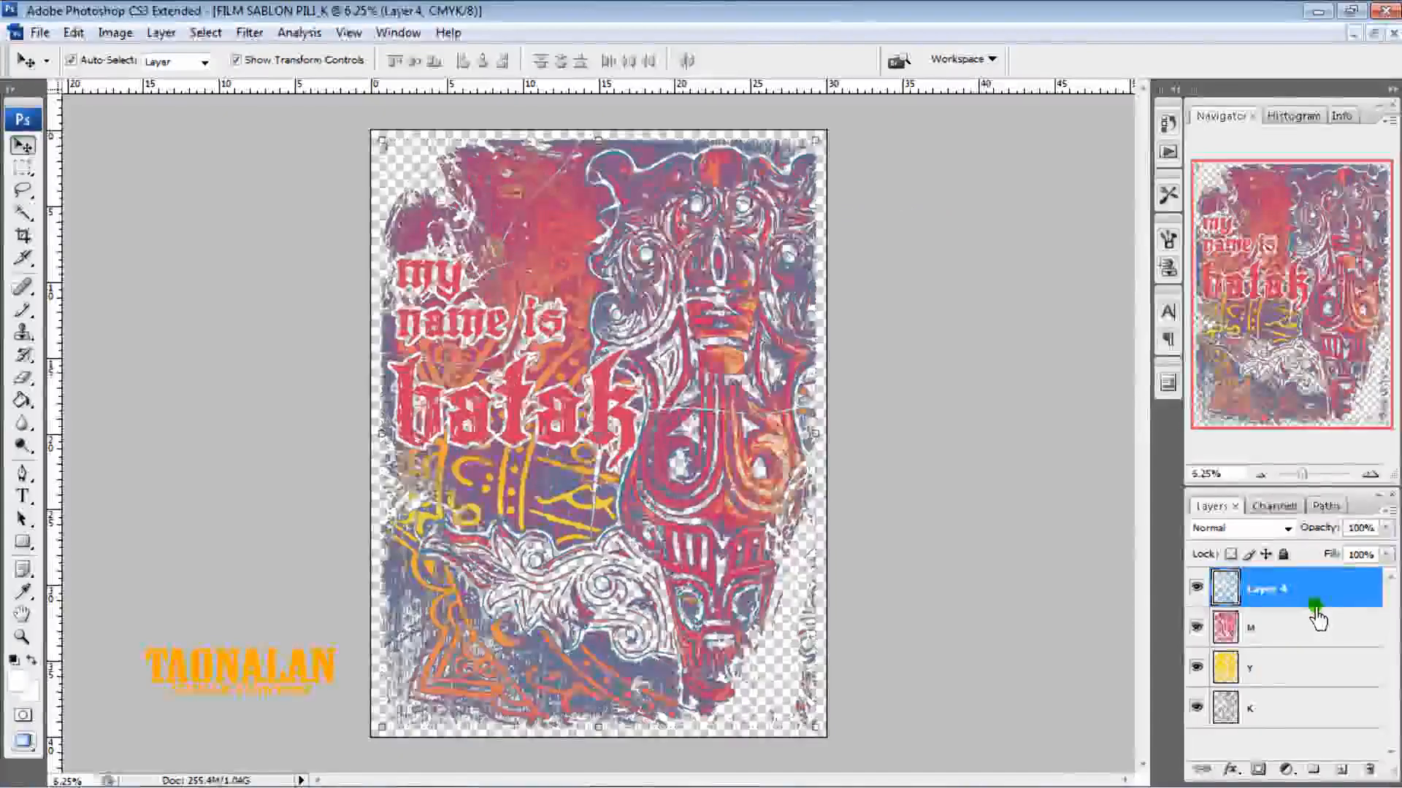
left_click(1281, 597)
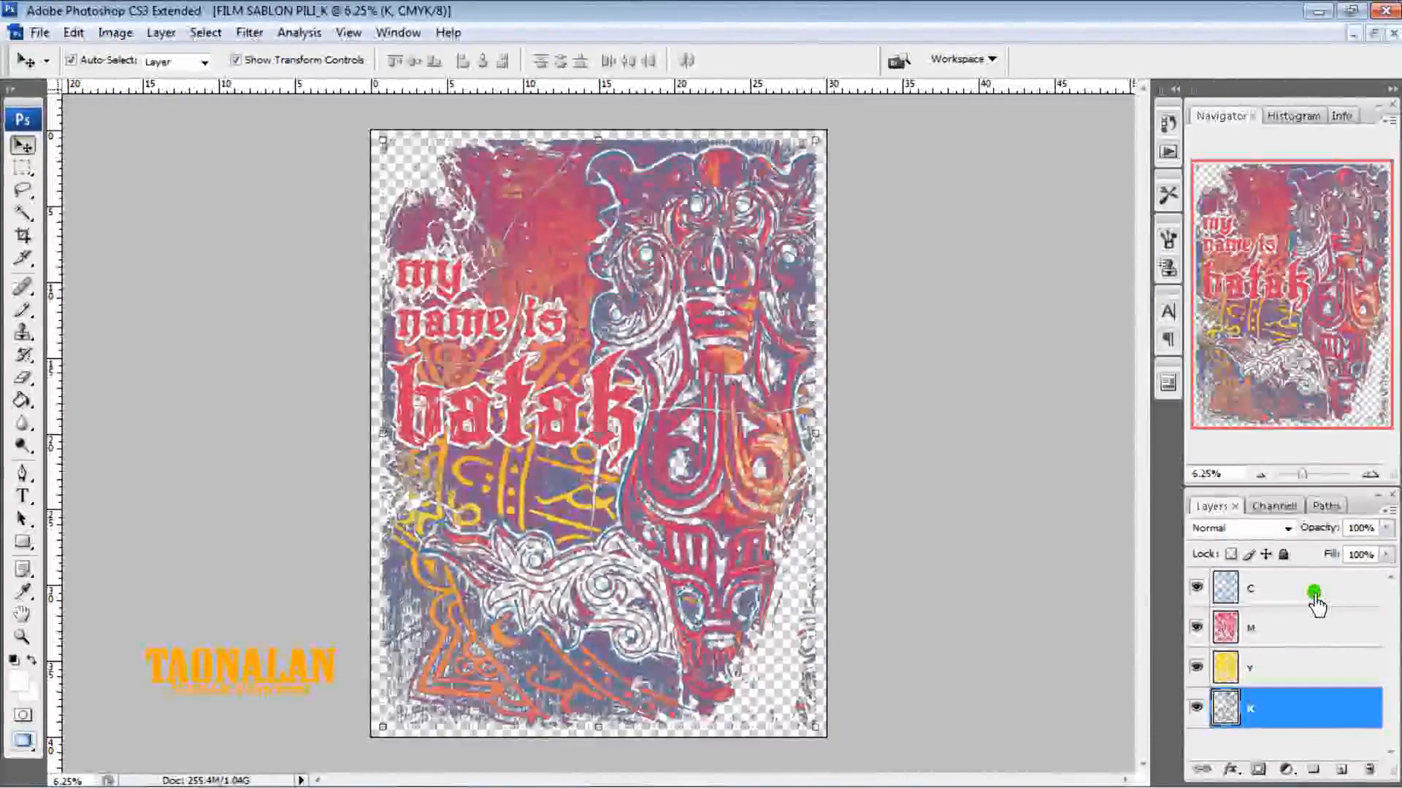
left_click(1312, 629)
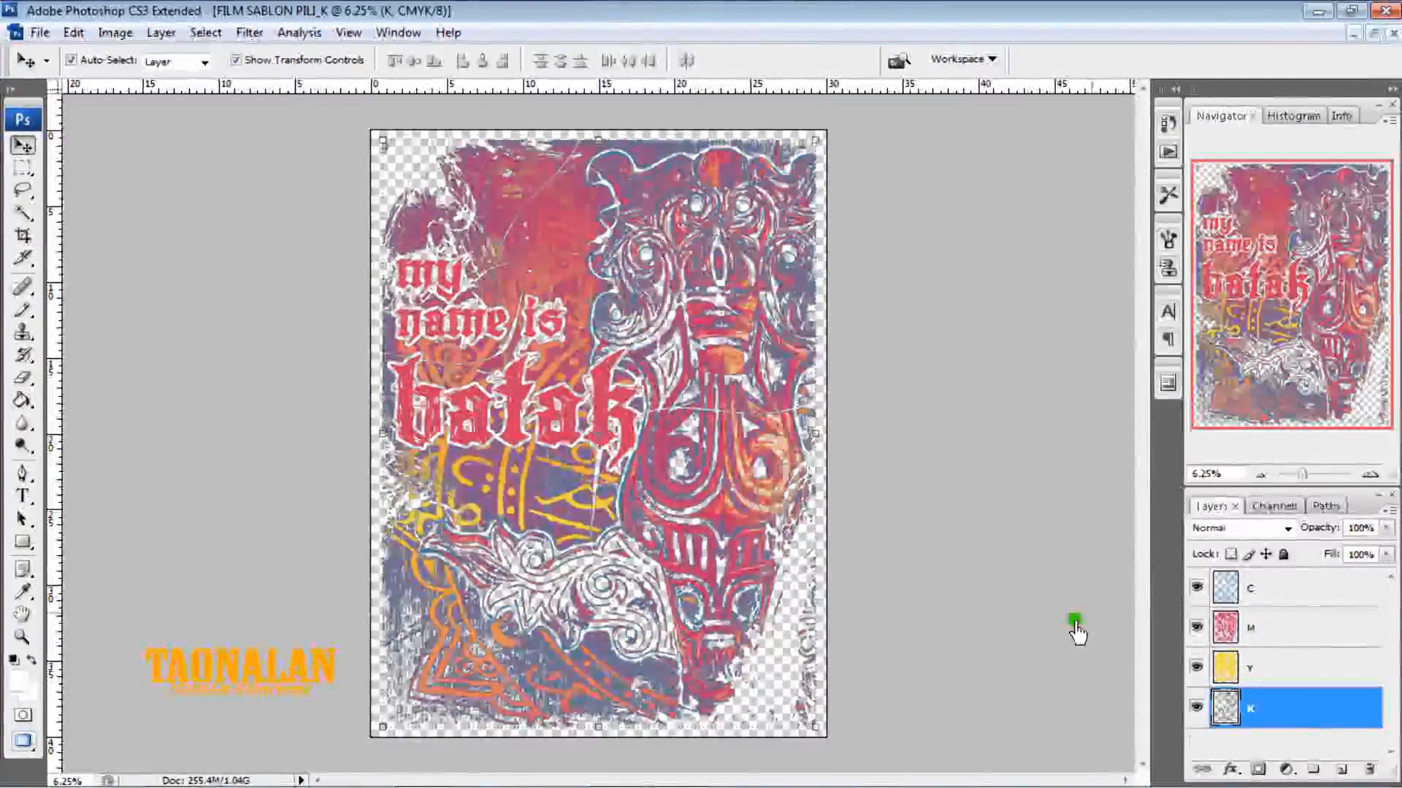
Hide the C, M and Y layers to view K alone, and show Y, M and C again one by one
left_click(1196, 589)
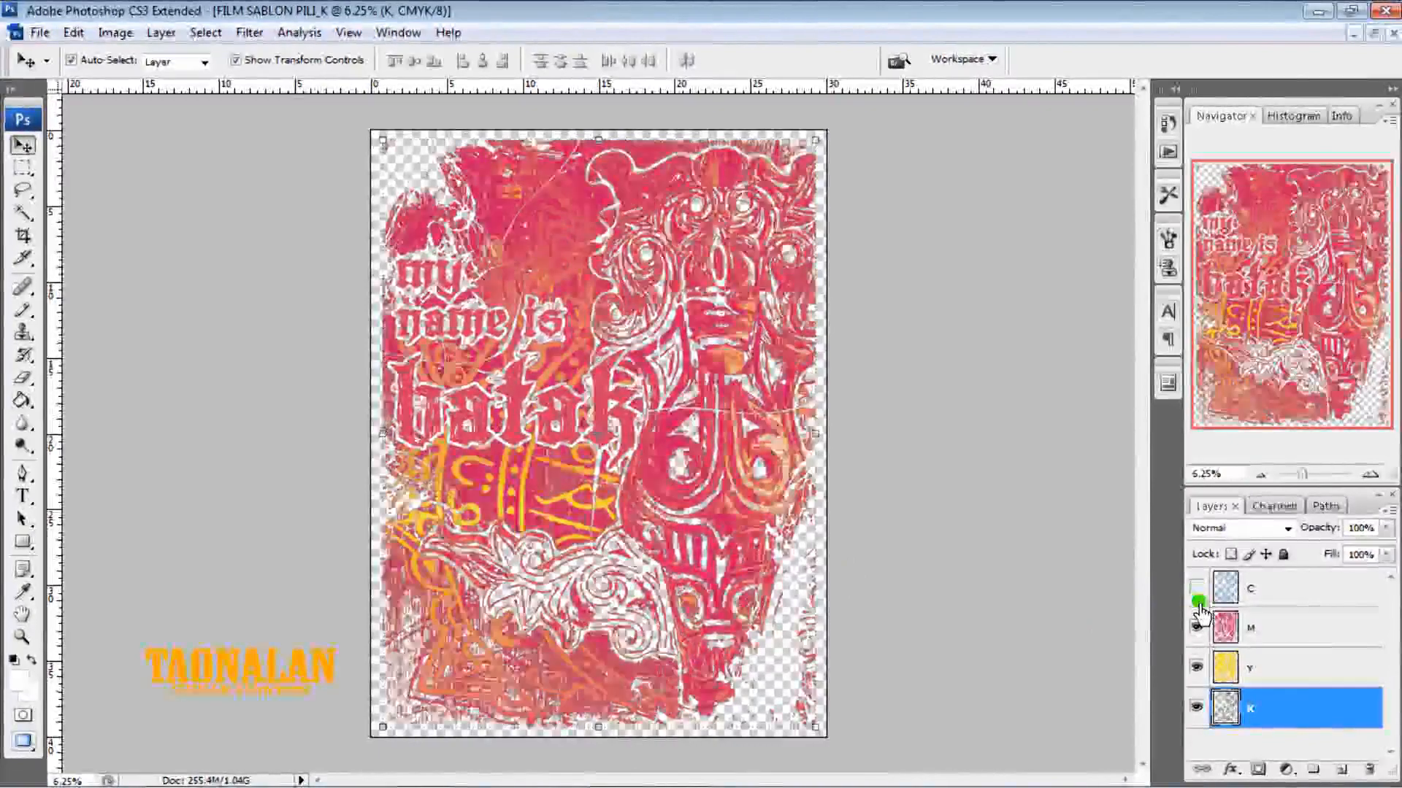
left_click(1197, 669)
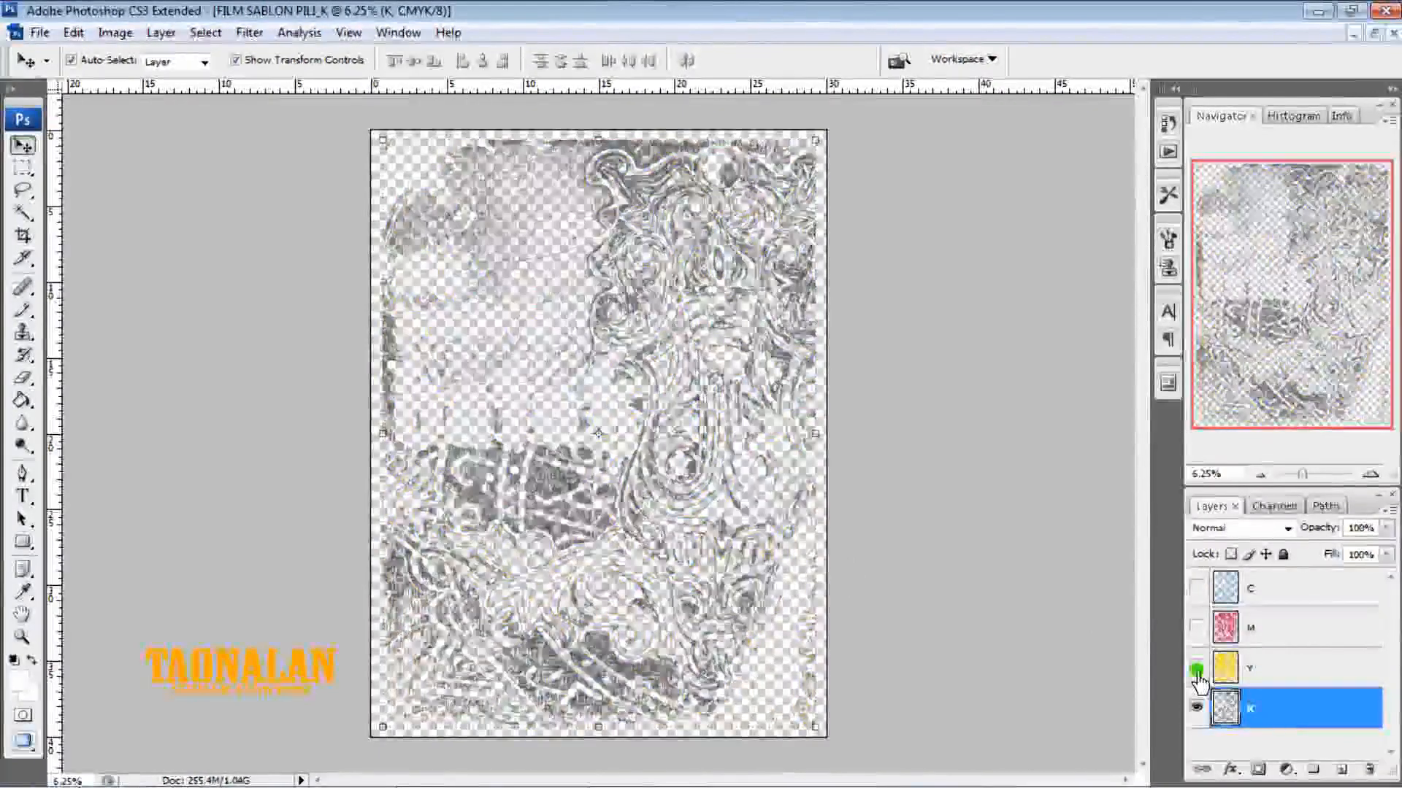
left_click(1364, 479)
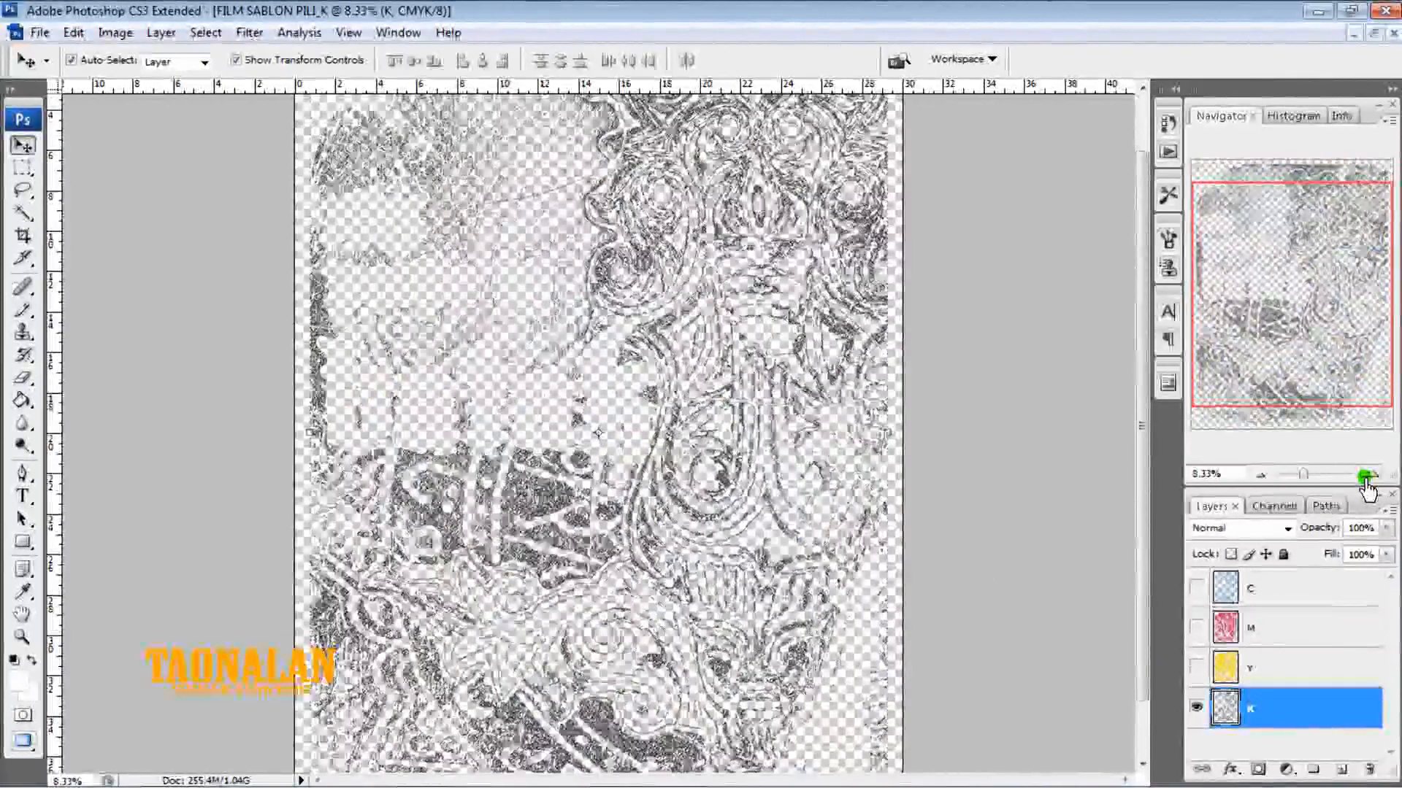
left_click(1196, 669)
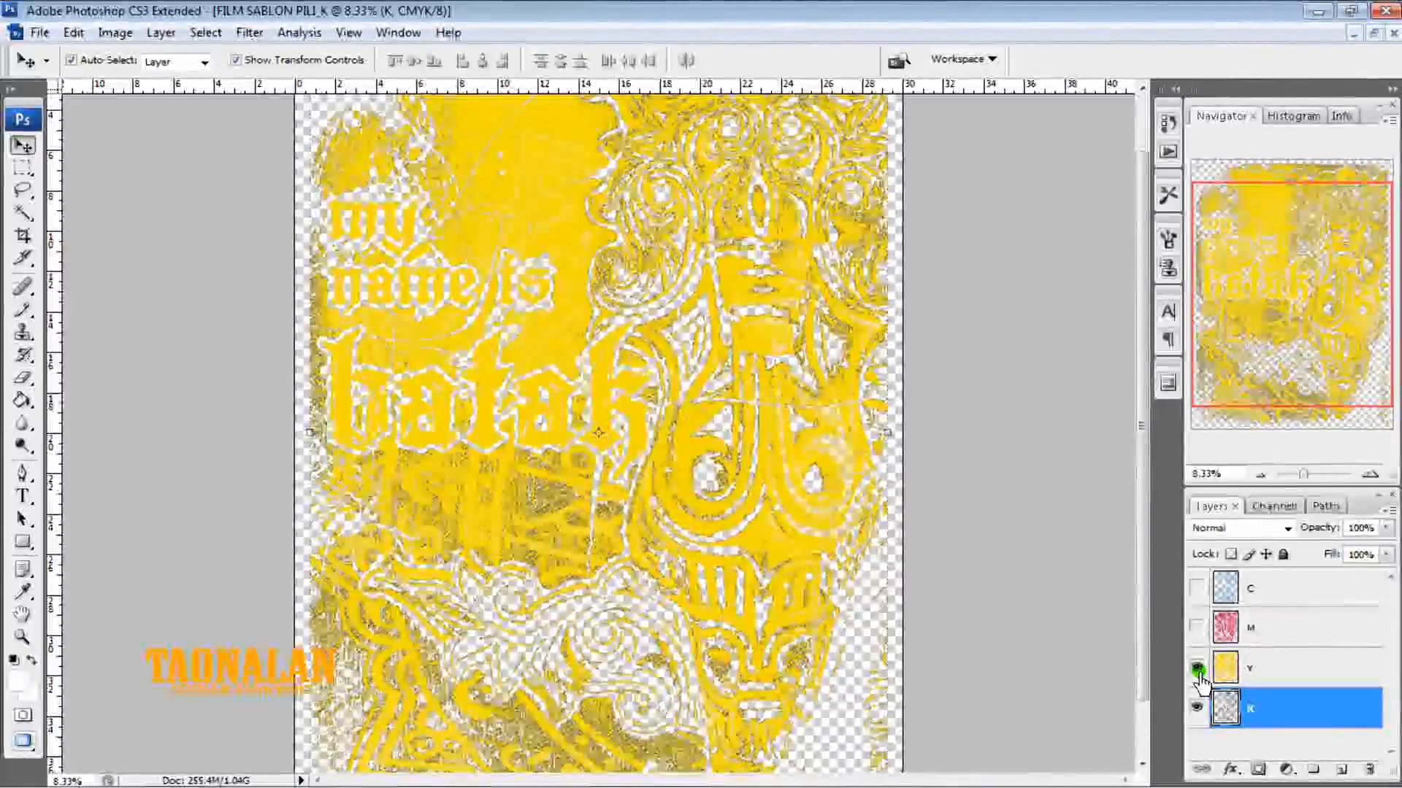
left_click(1197, 632)
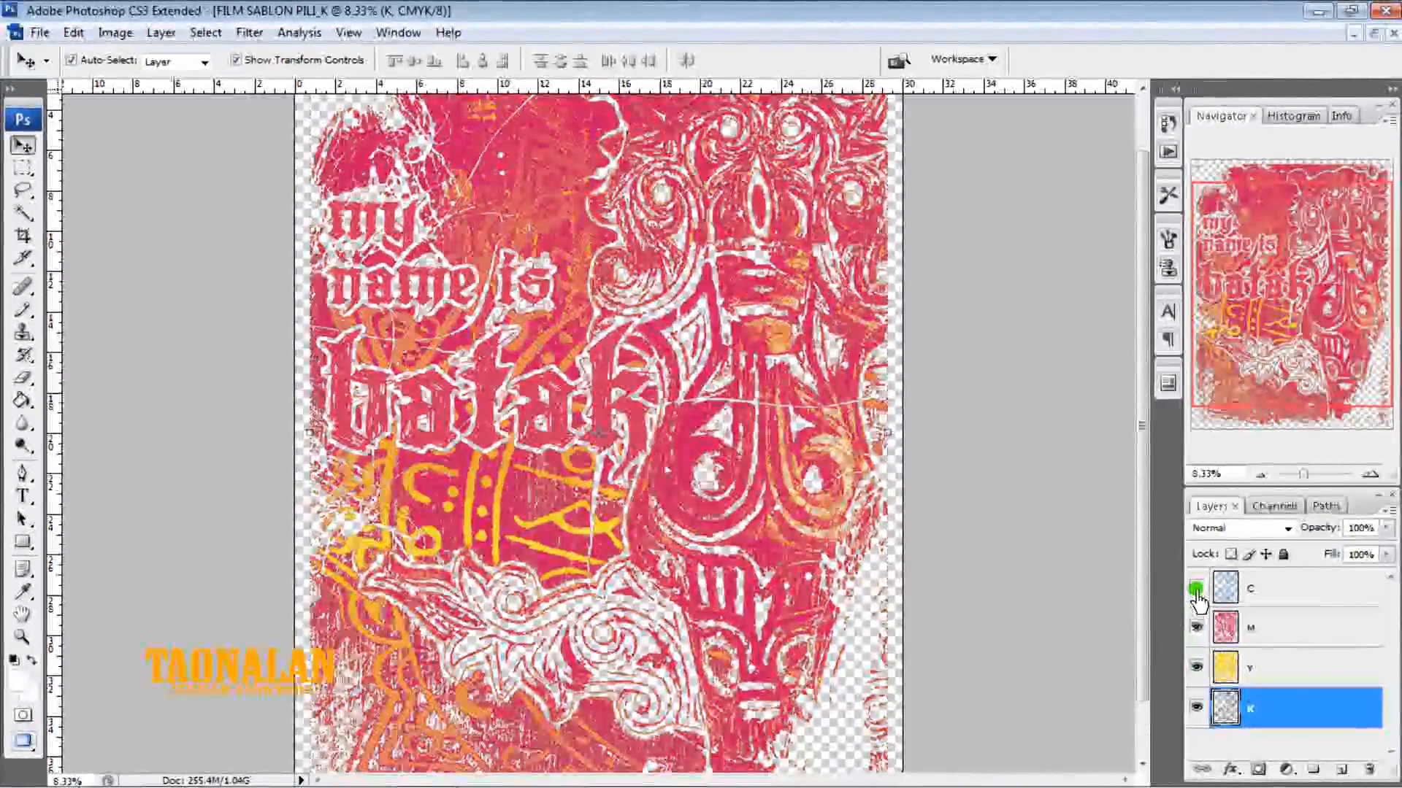
left_click(1195, 591)
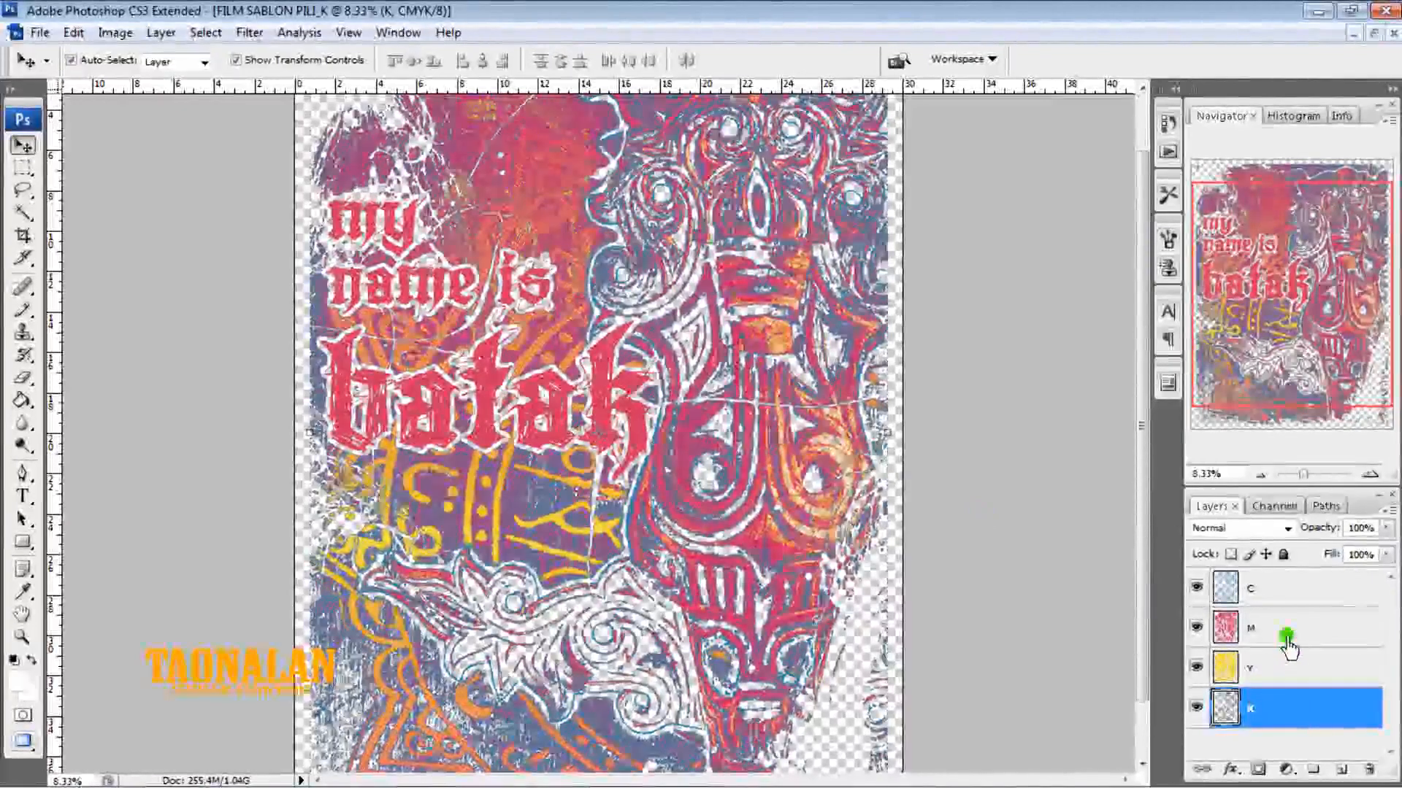
Set the blending mode of the K, Y, M and C layers to Multiply and deselect the layers
left_click(1285, 532)
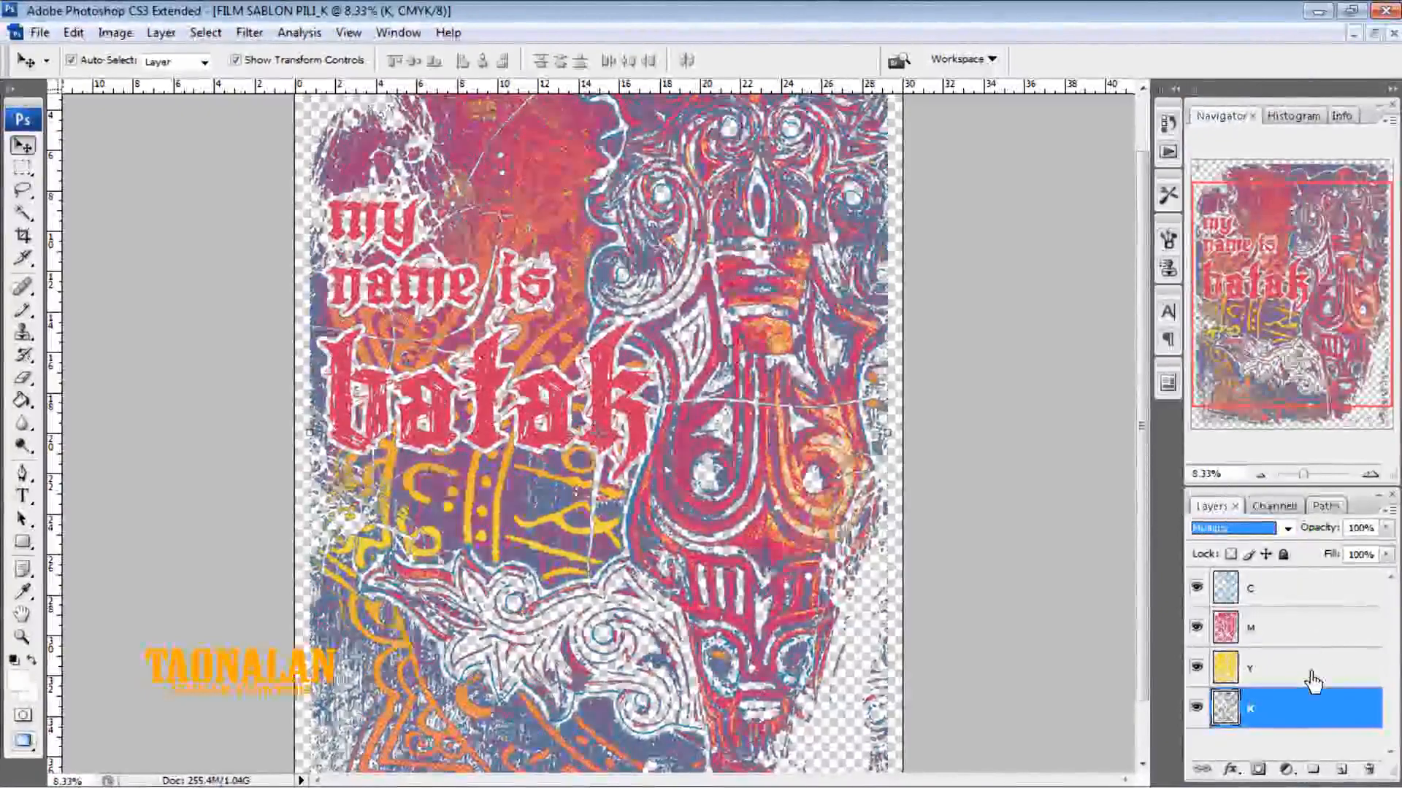
left_click(1287, 529)
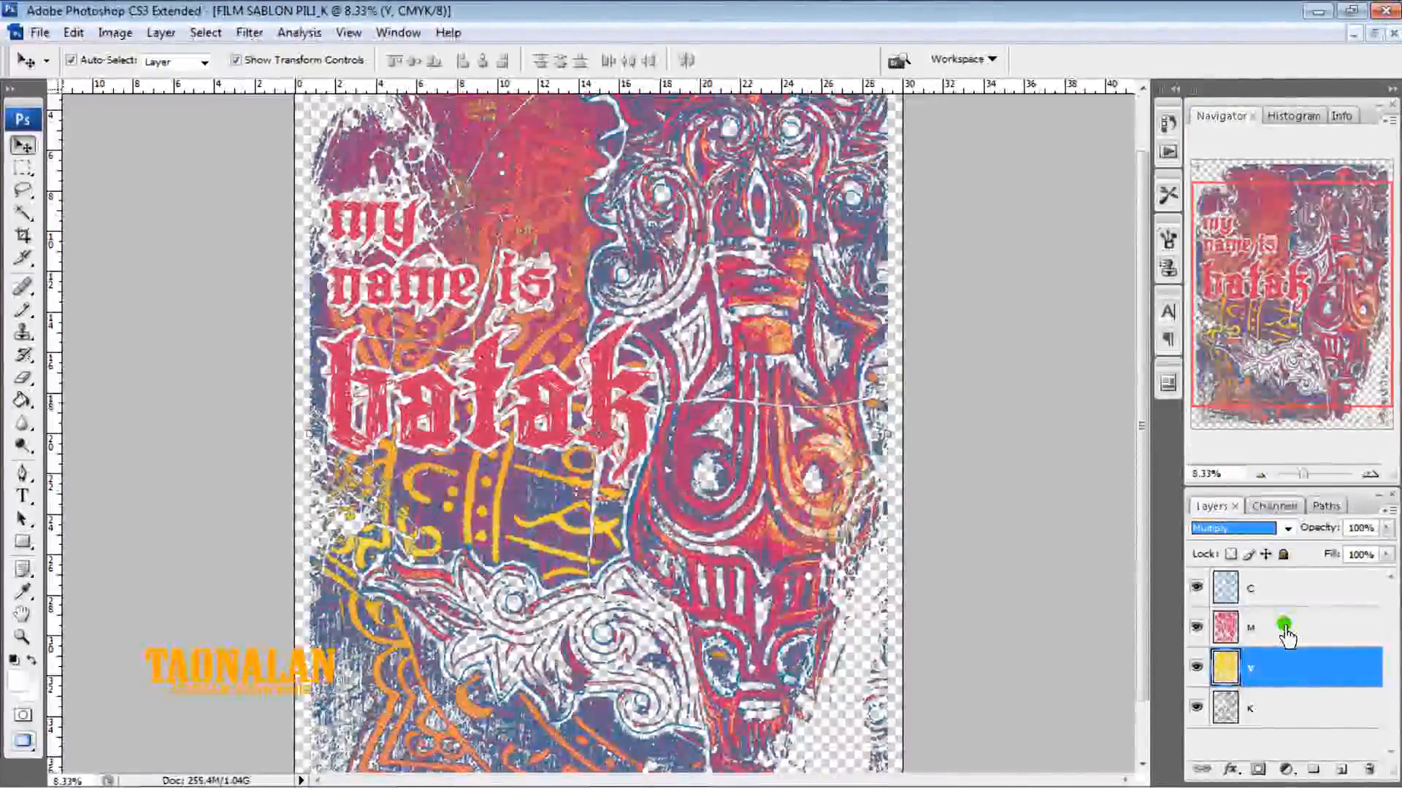
left_click(1287, 528)
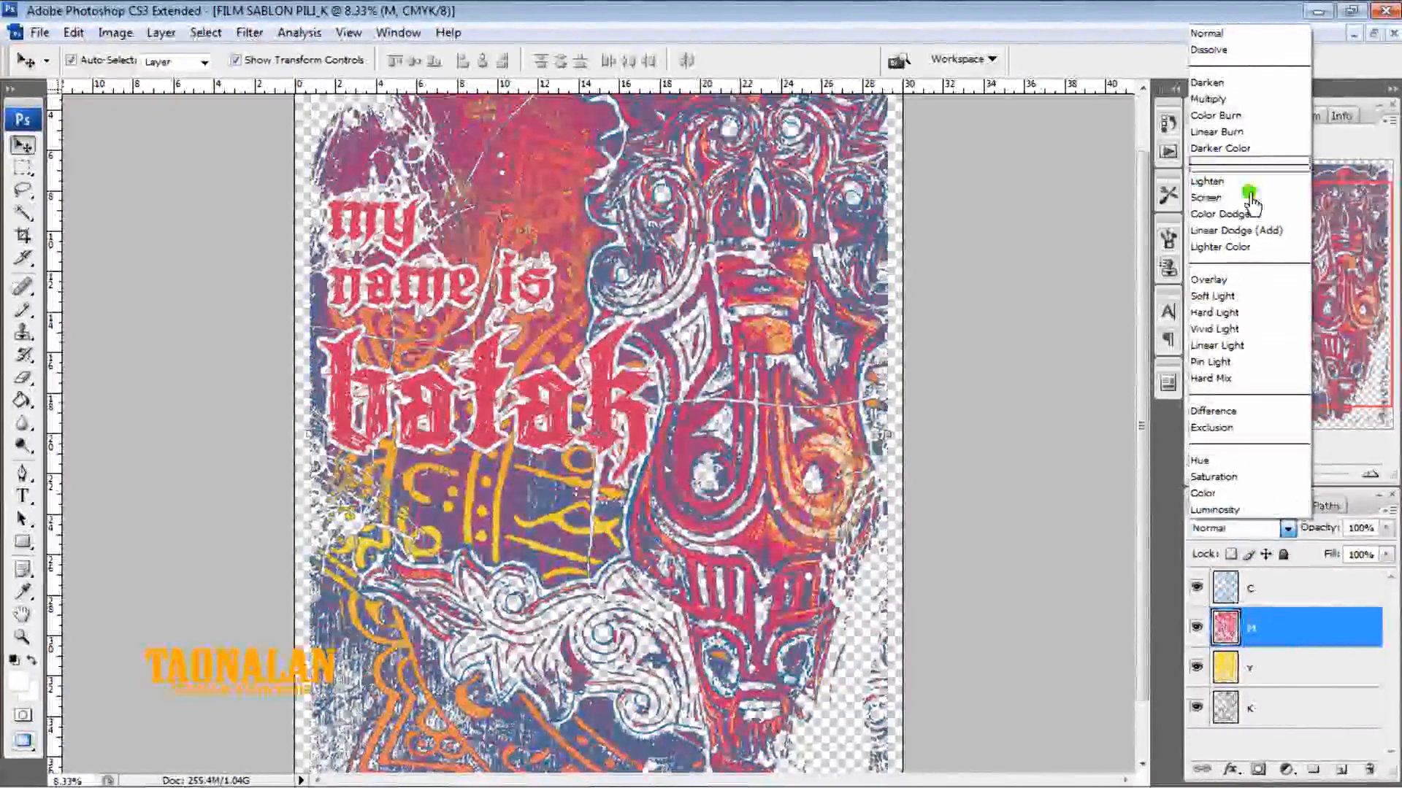
left_click(1208, 98)
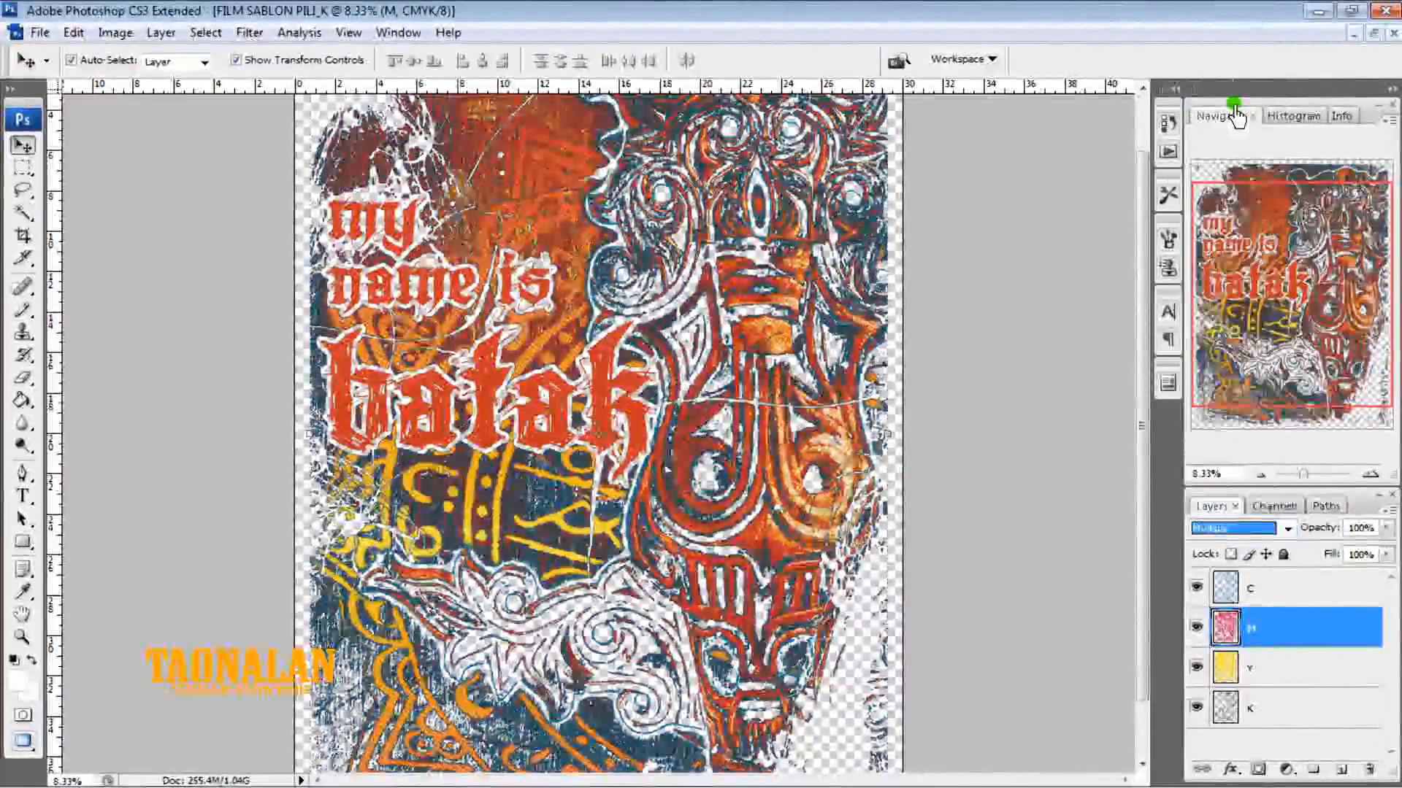
left_click(1281, 597)
left_click(1287, 530)
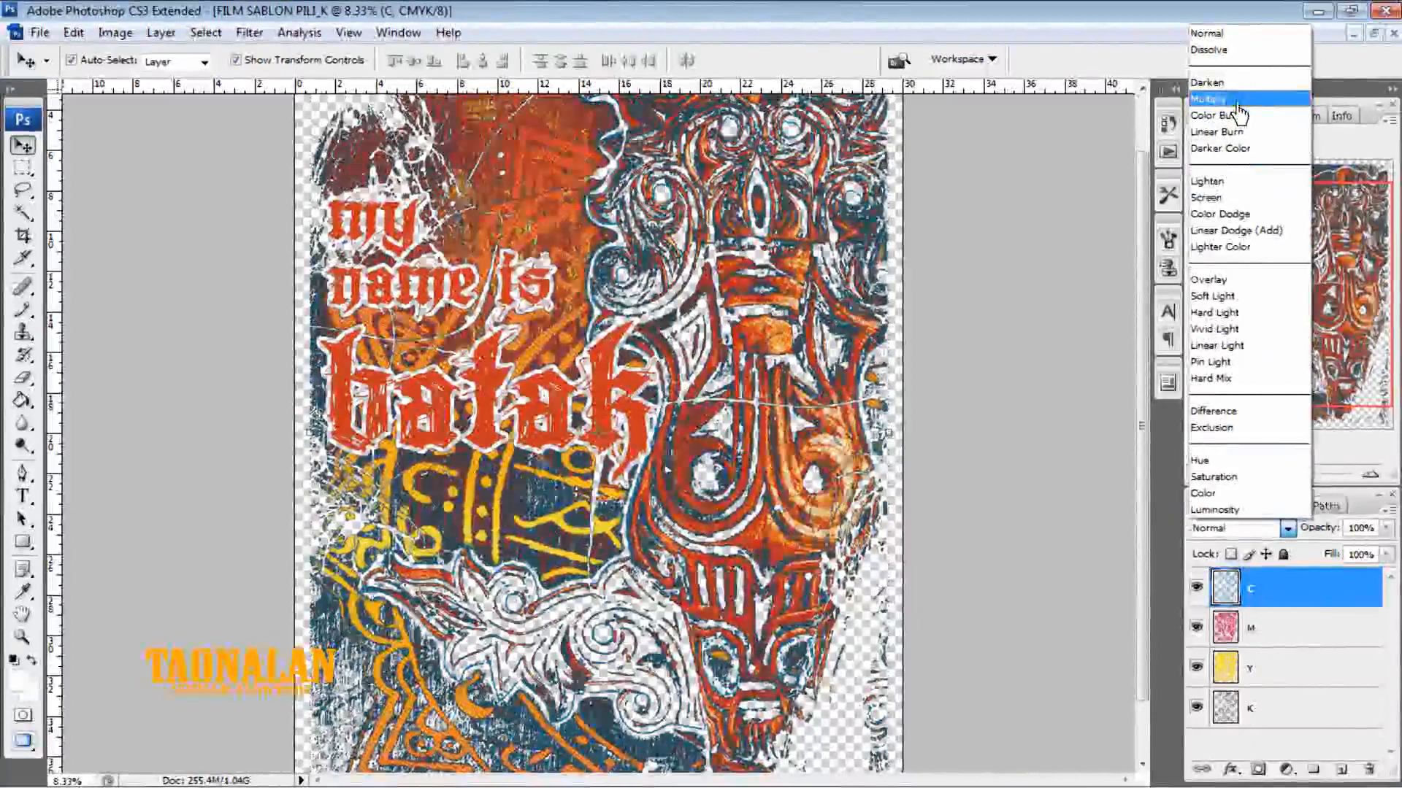
left_click(1076, 335)
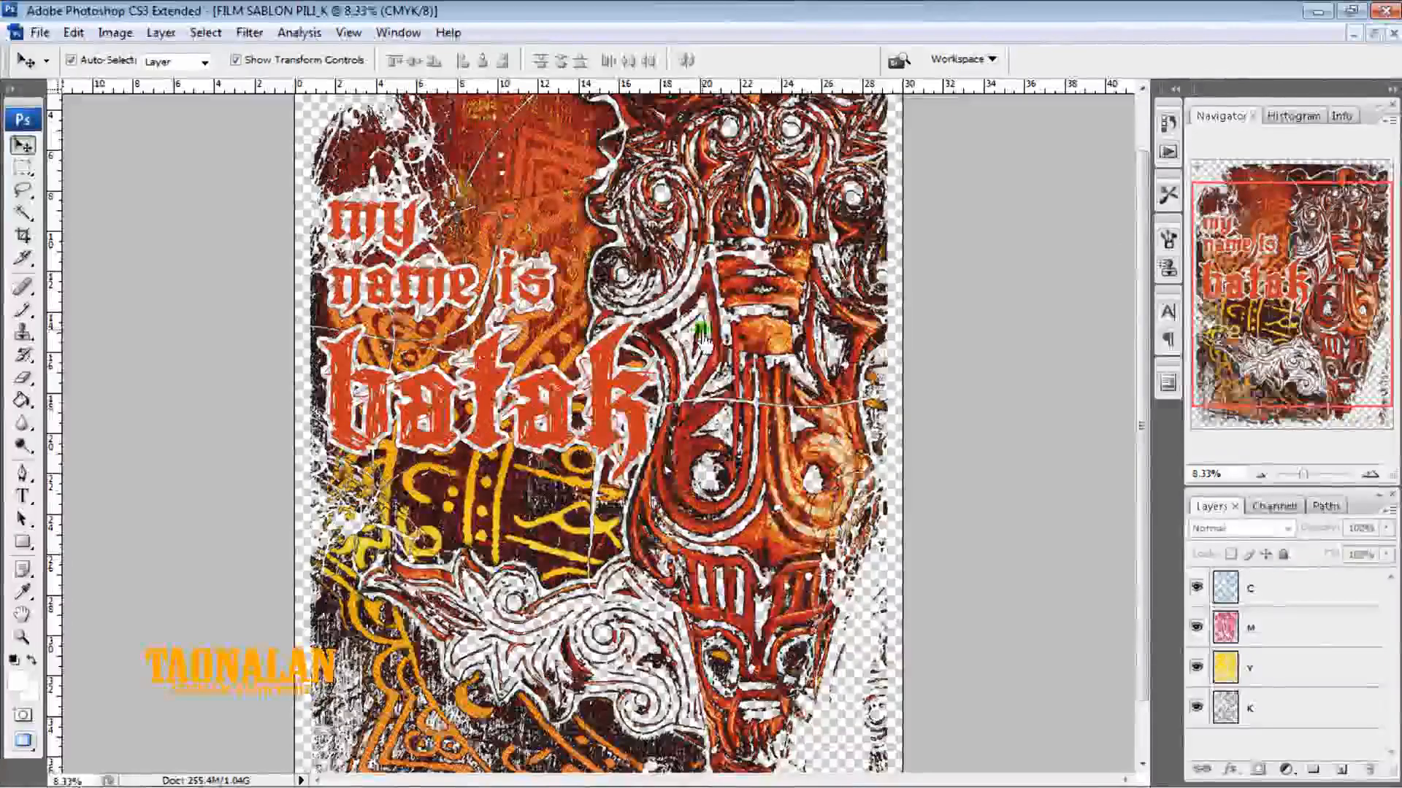
Examine the multiplied CMYK composite, comparing the full artwork with close-up details of the lettering and mask
left_click(1260, 475)
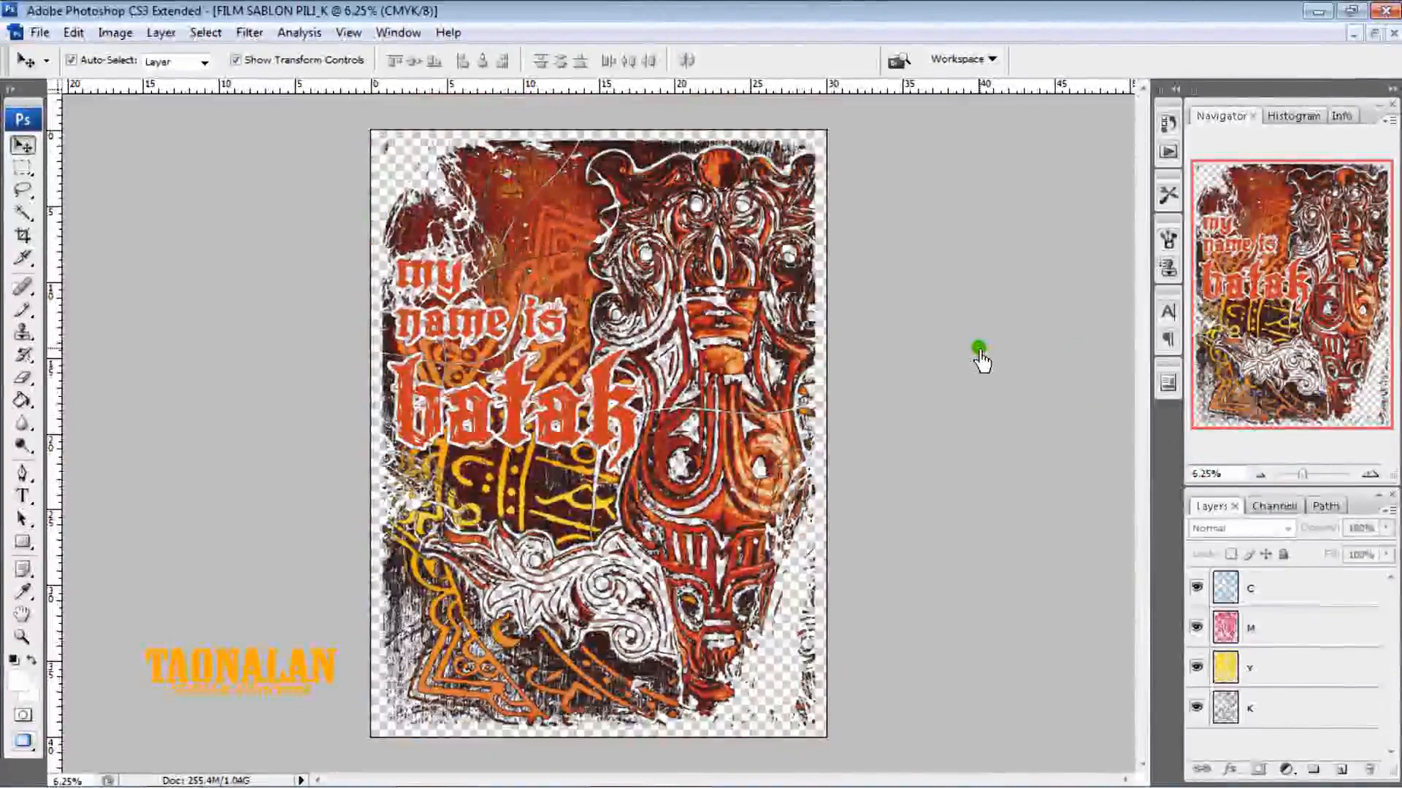
left_click(1369, 476)
left_click(1369, 476)
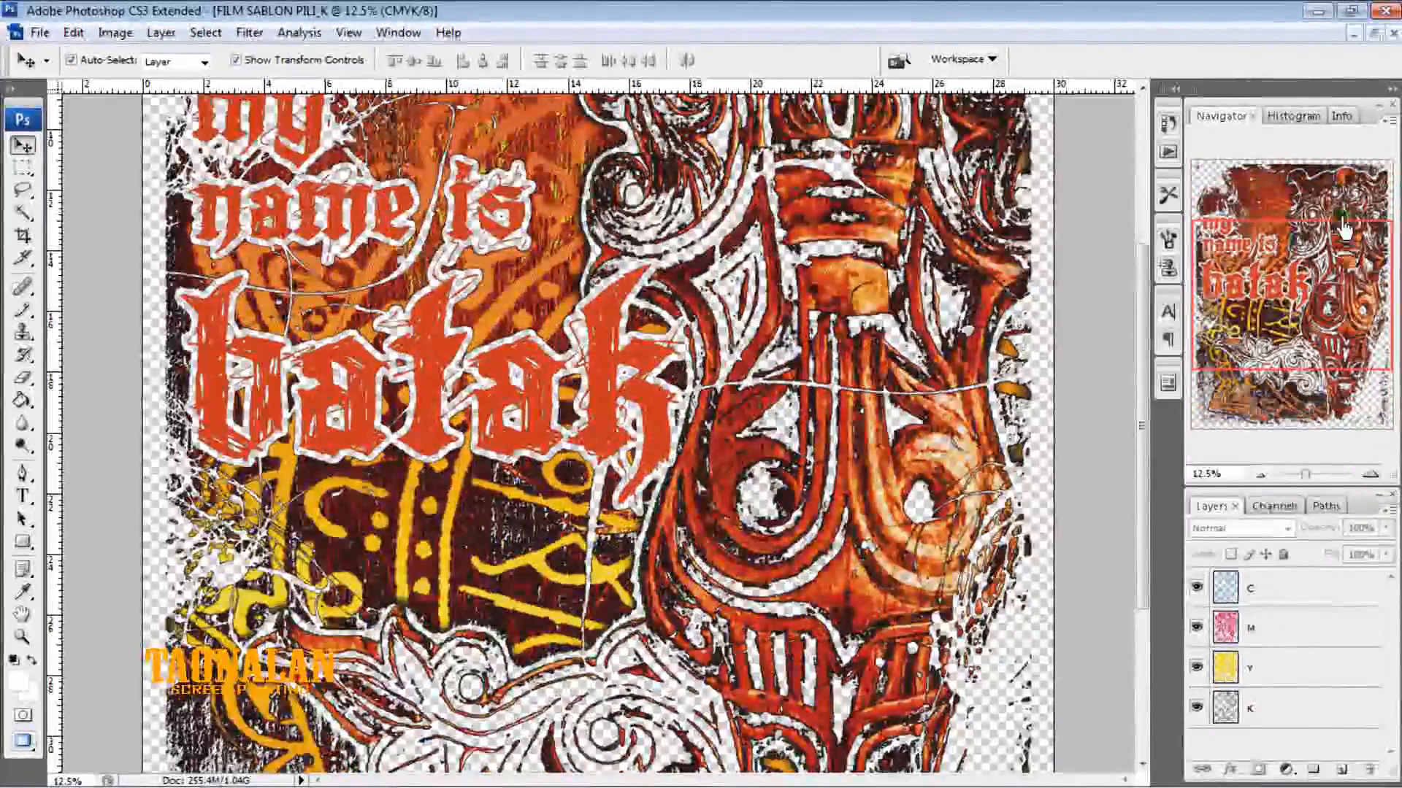
left_click(1279, 209)
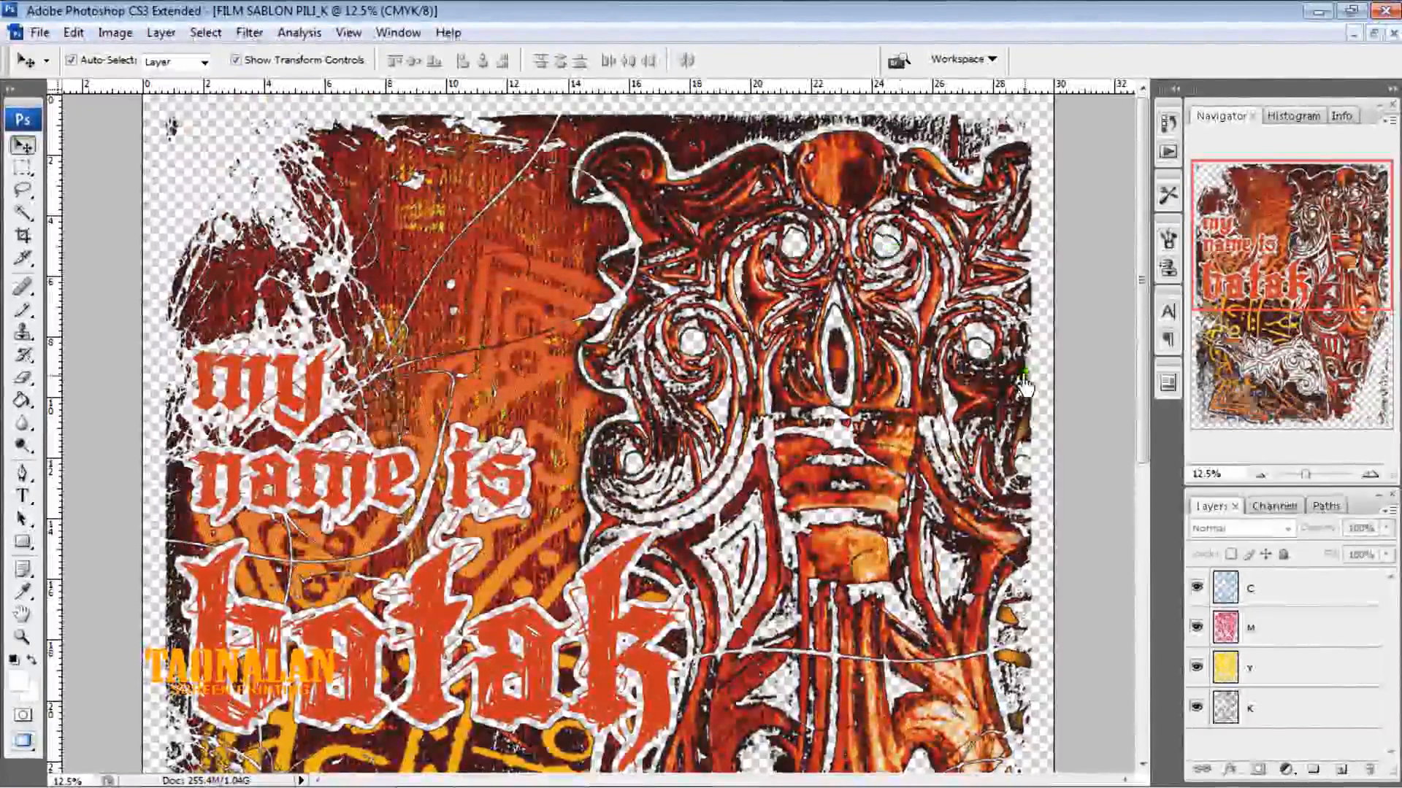
left_click(1261, 480)
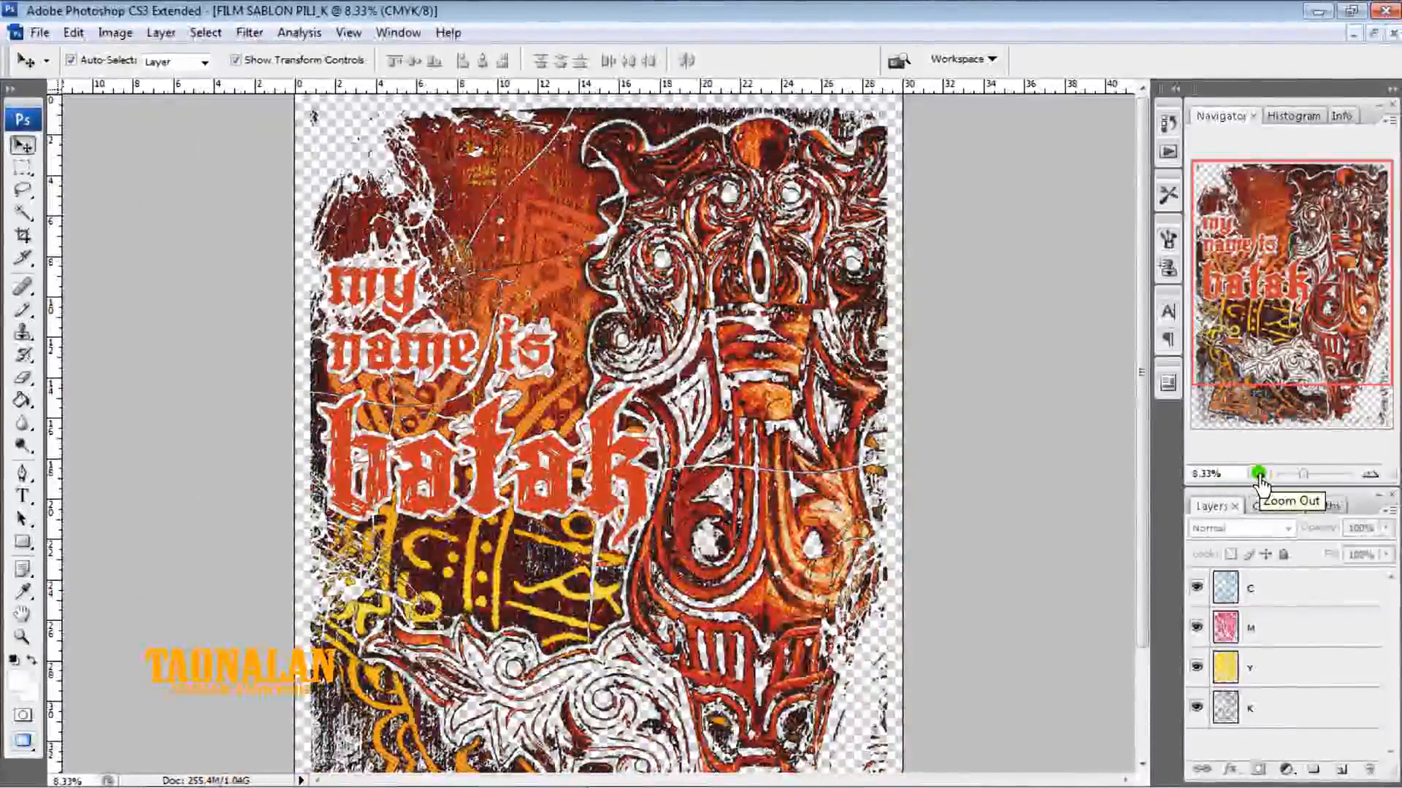
left_click(1259, 476)
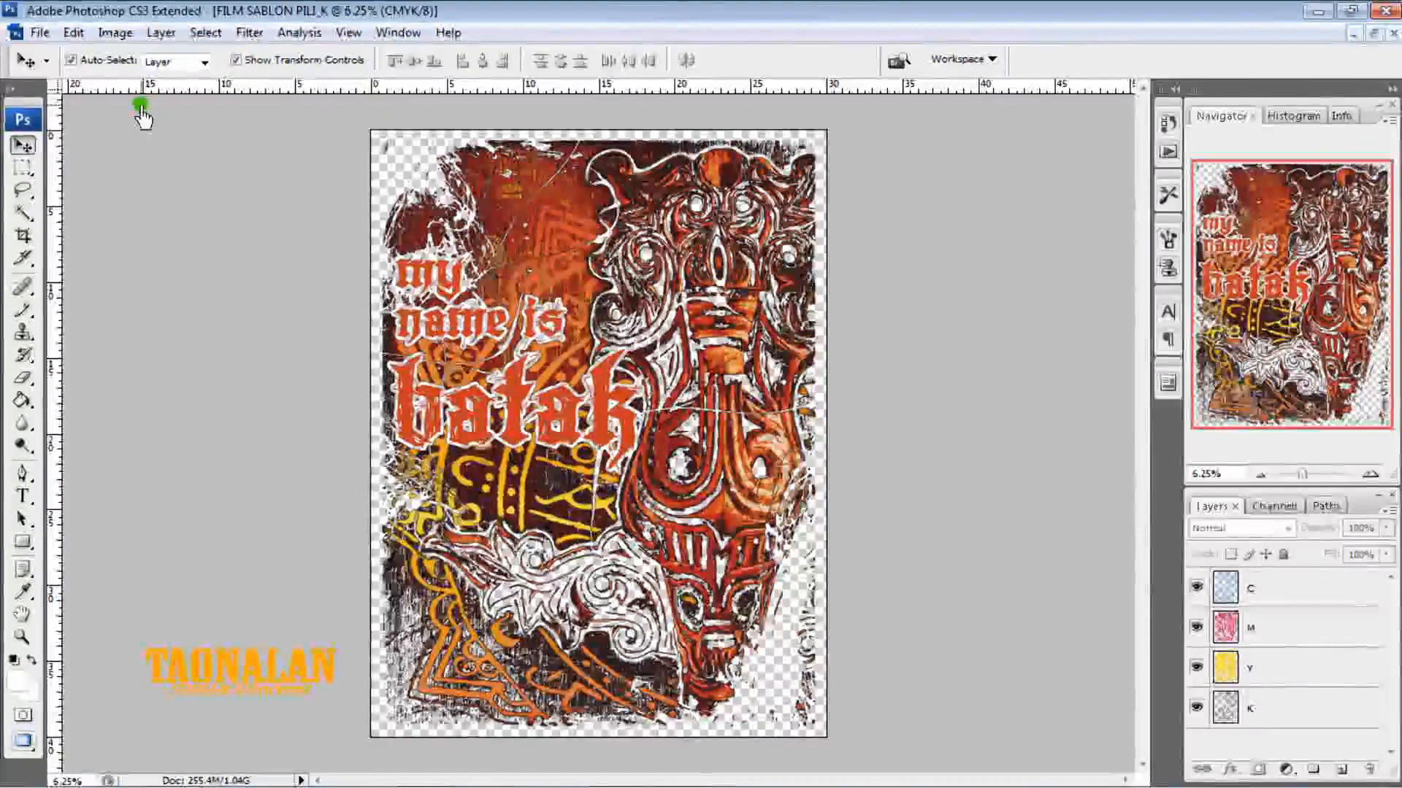
Open the image Gambar Utama from the SIMULASI SABLON folder
left_click(41, 33)
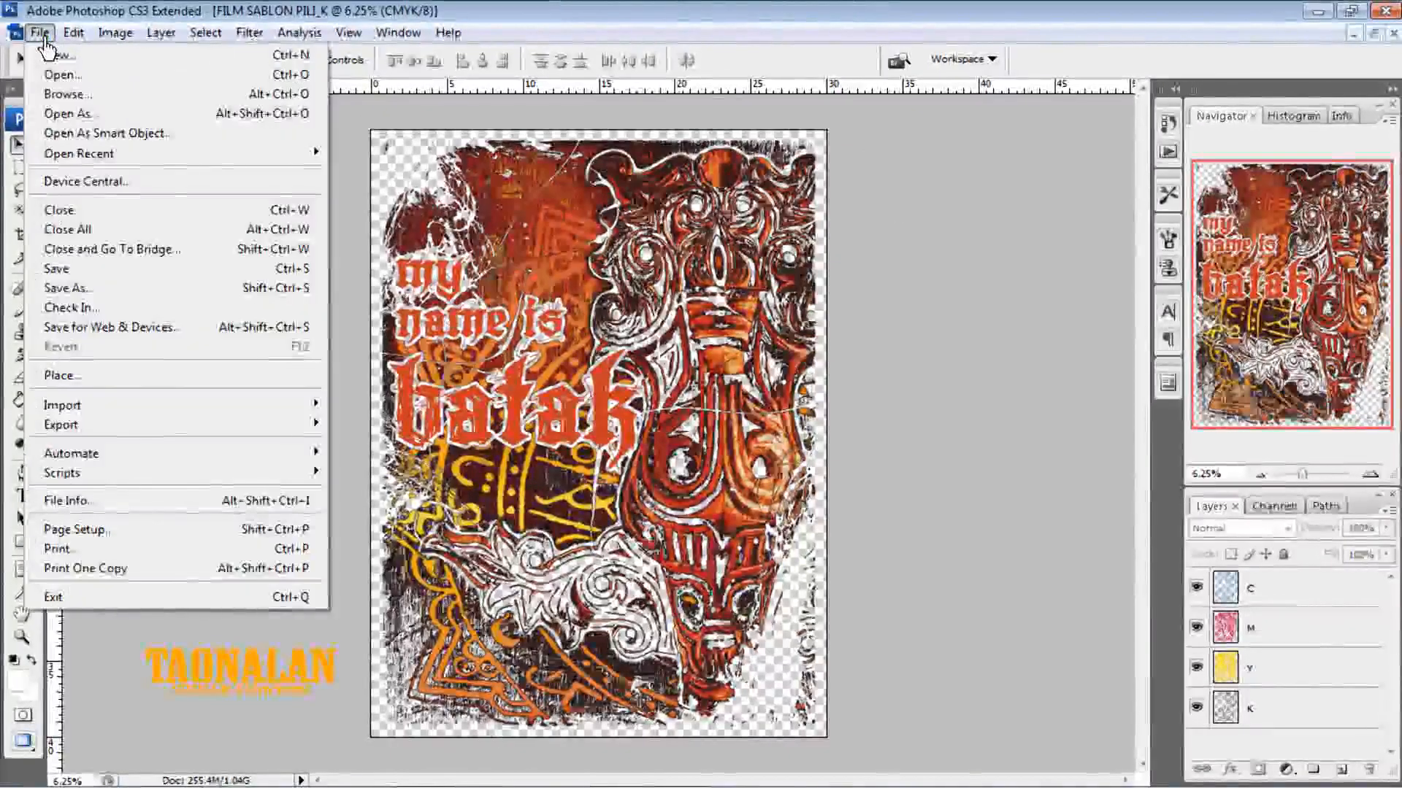
left_click(62, 75)
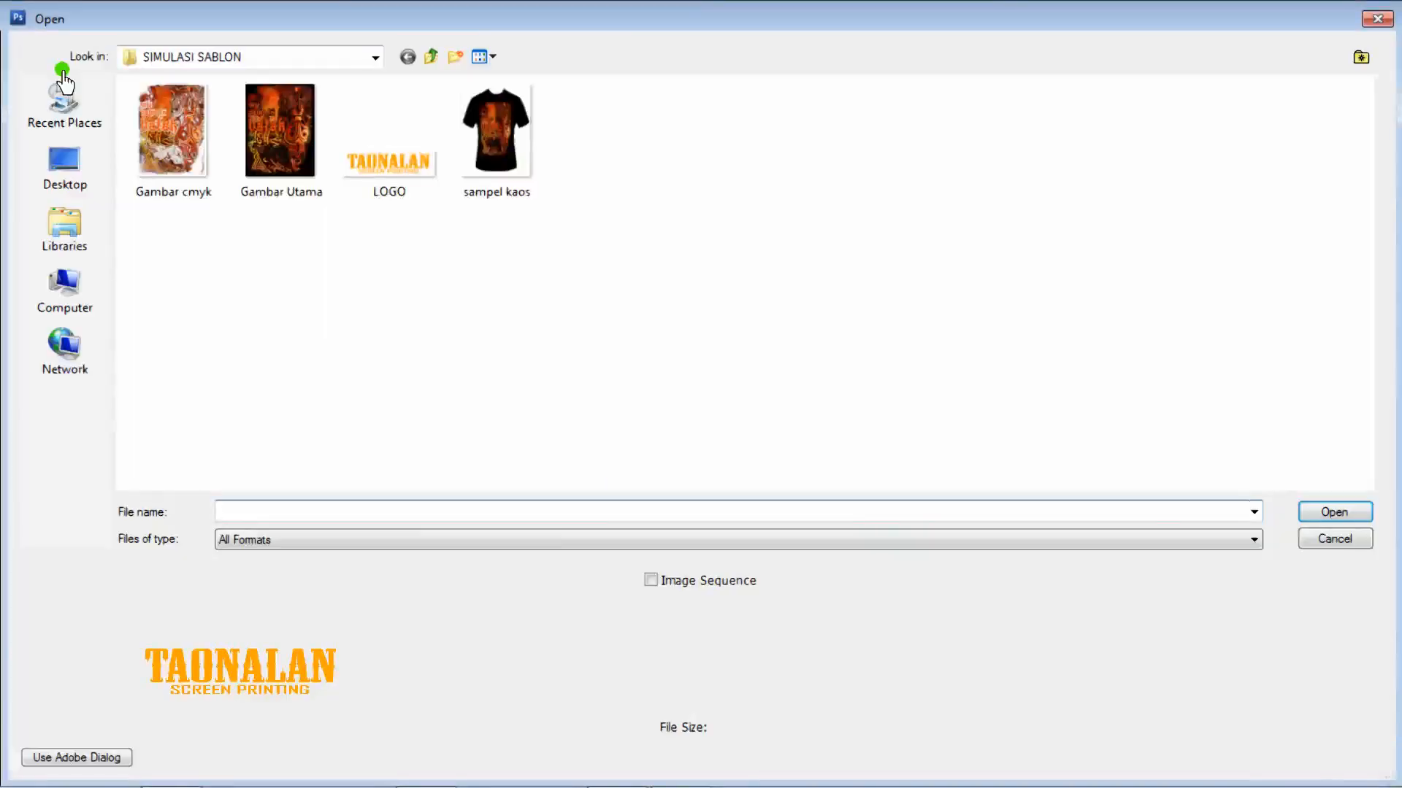
double_click(291, 189)
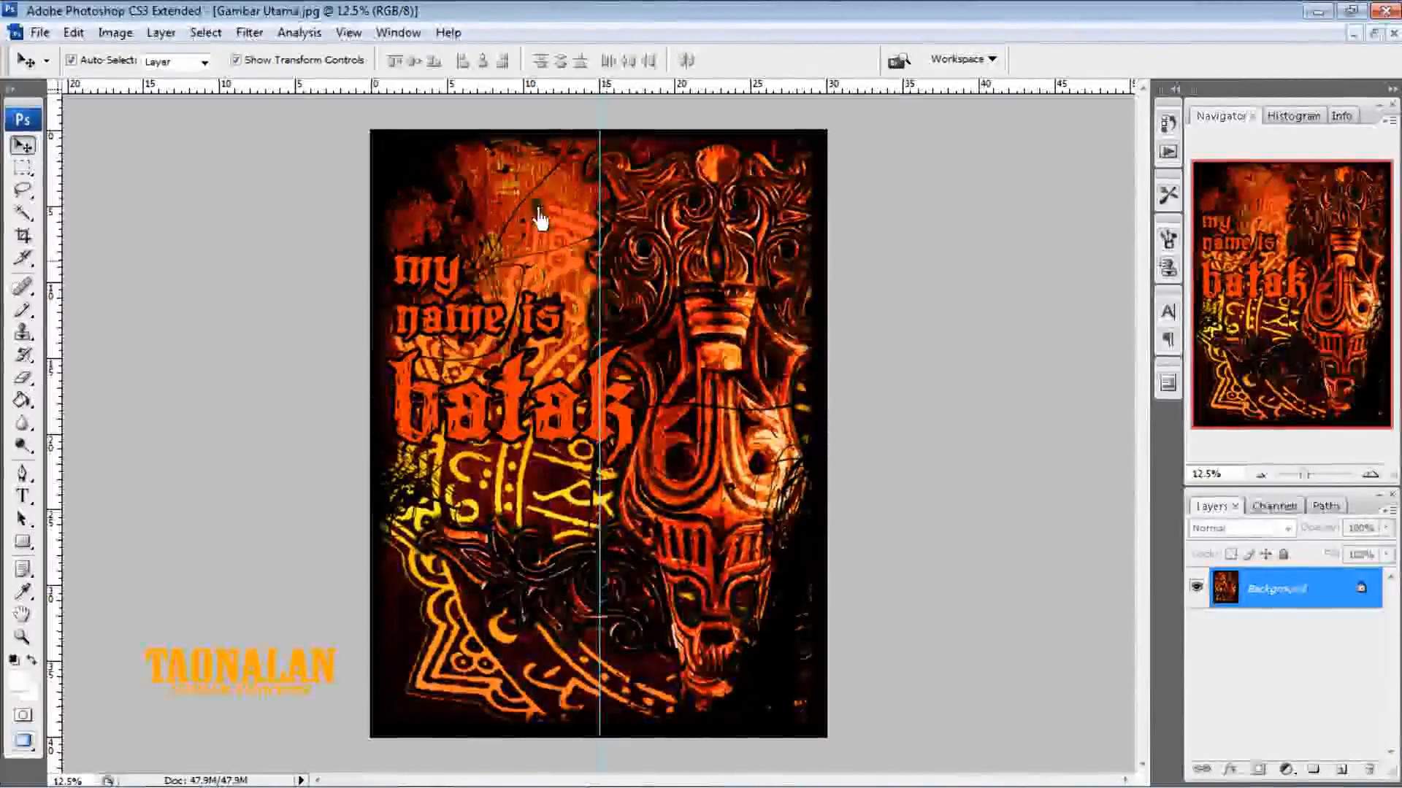
left_click(924, 471)
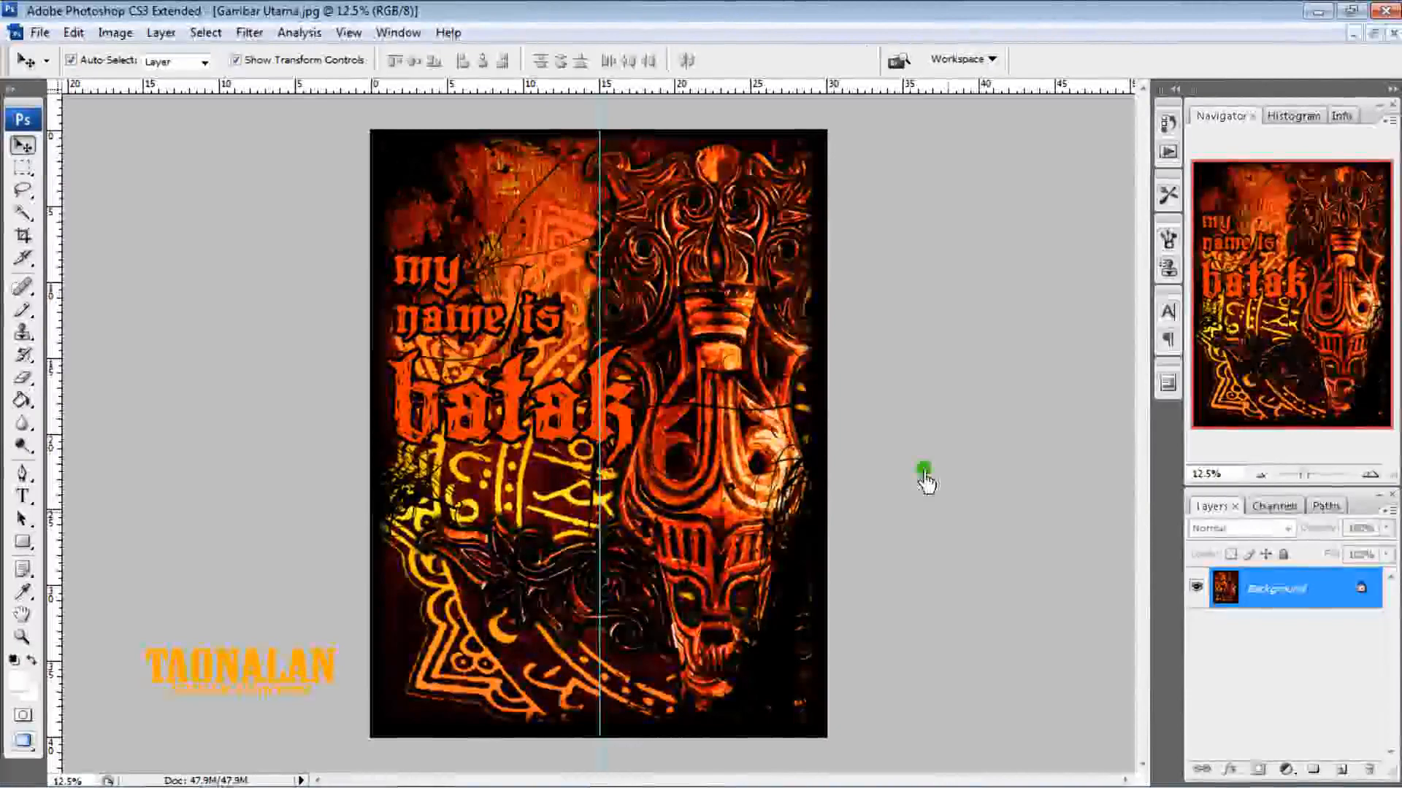
Convert the locked Background of Gambar Utama into an editable layer named Layer 0
left_click(1293, 601)
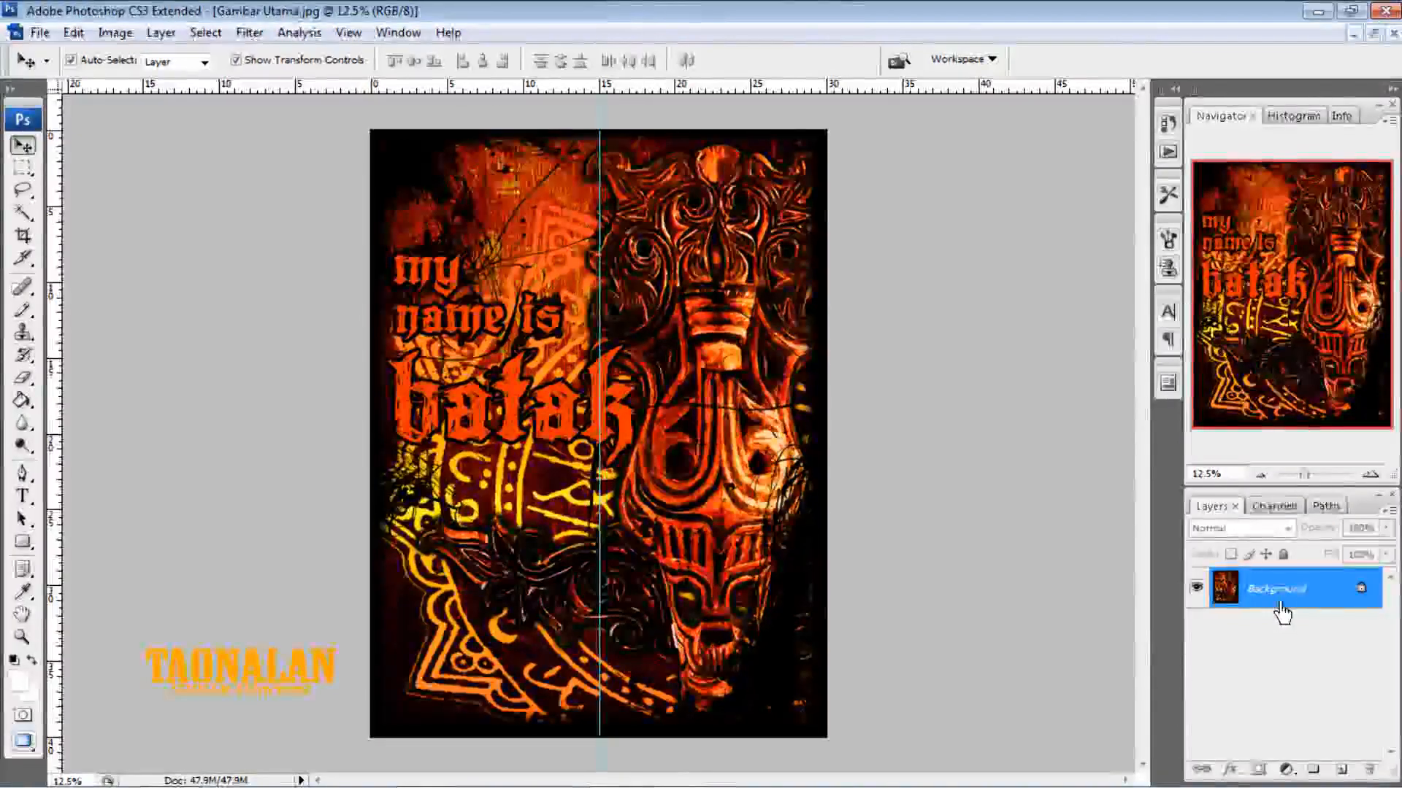
double_click(1279, 602)
left_click(900, 243)
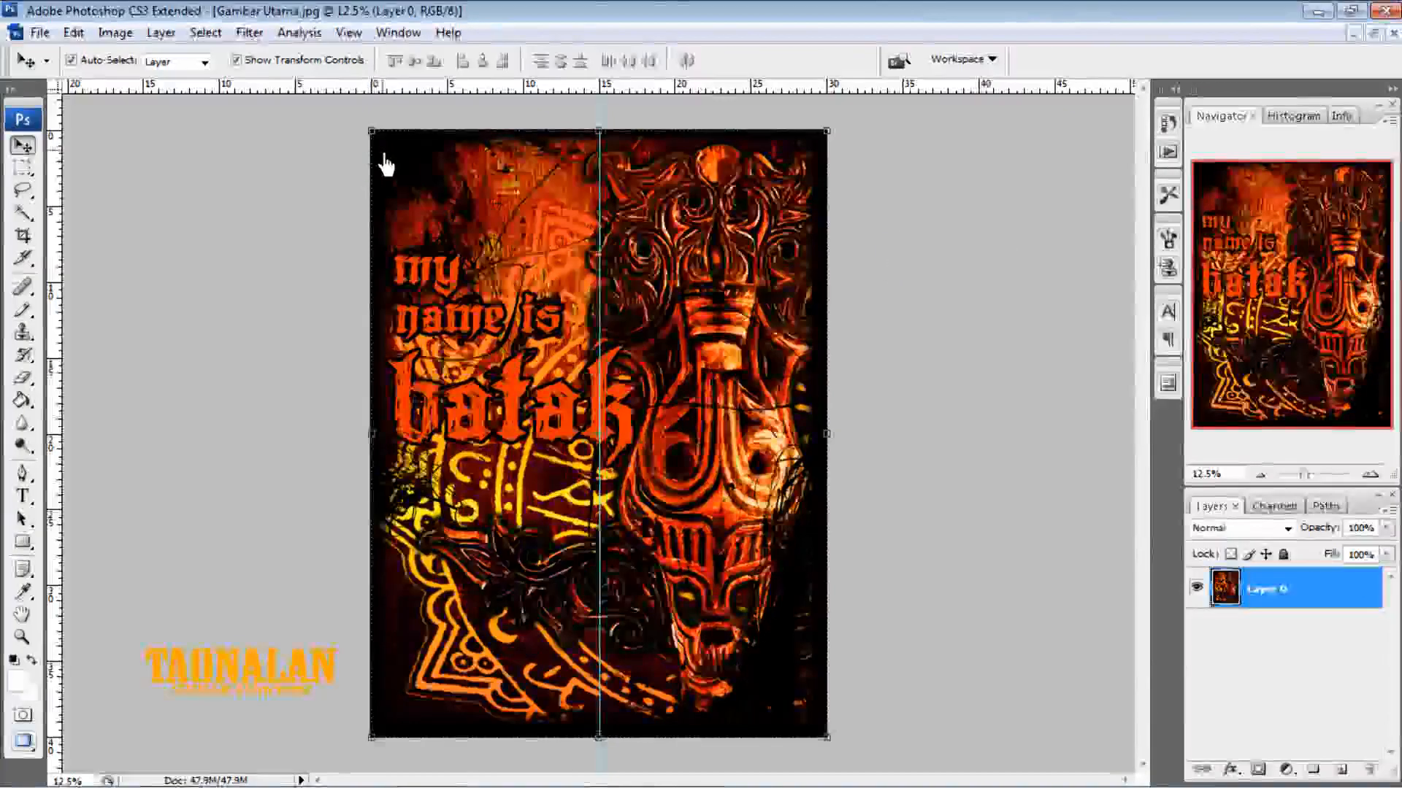
left_click(441, 132)
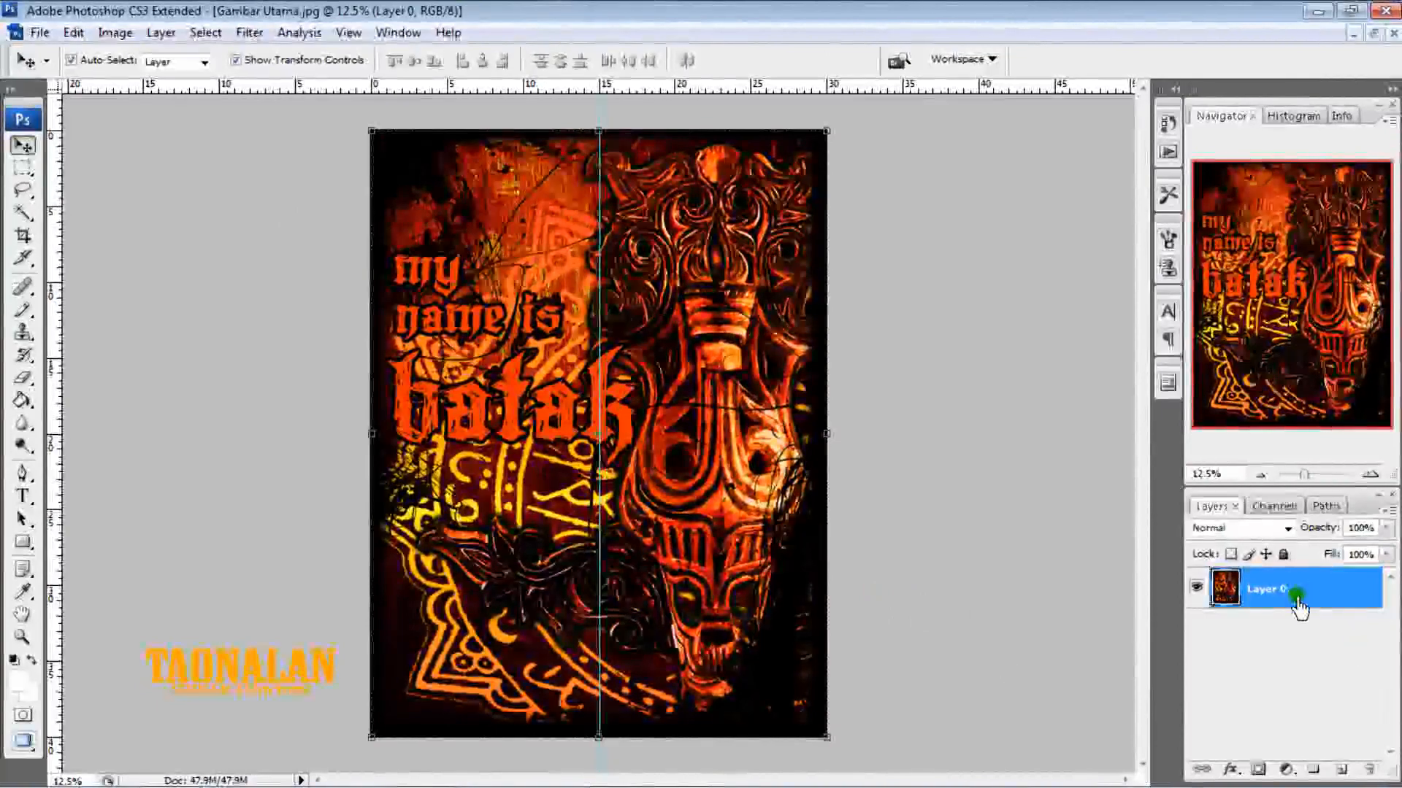
left_click(1007, 504)
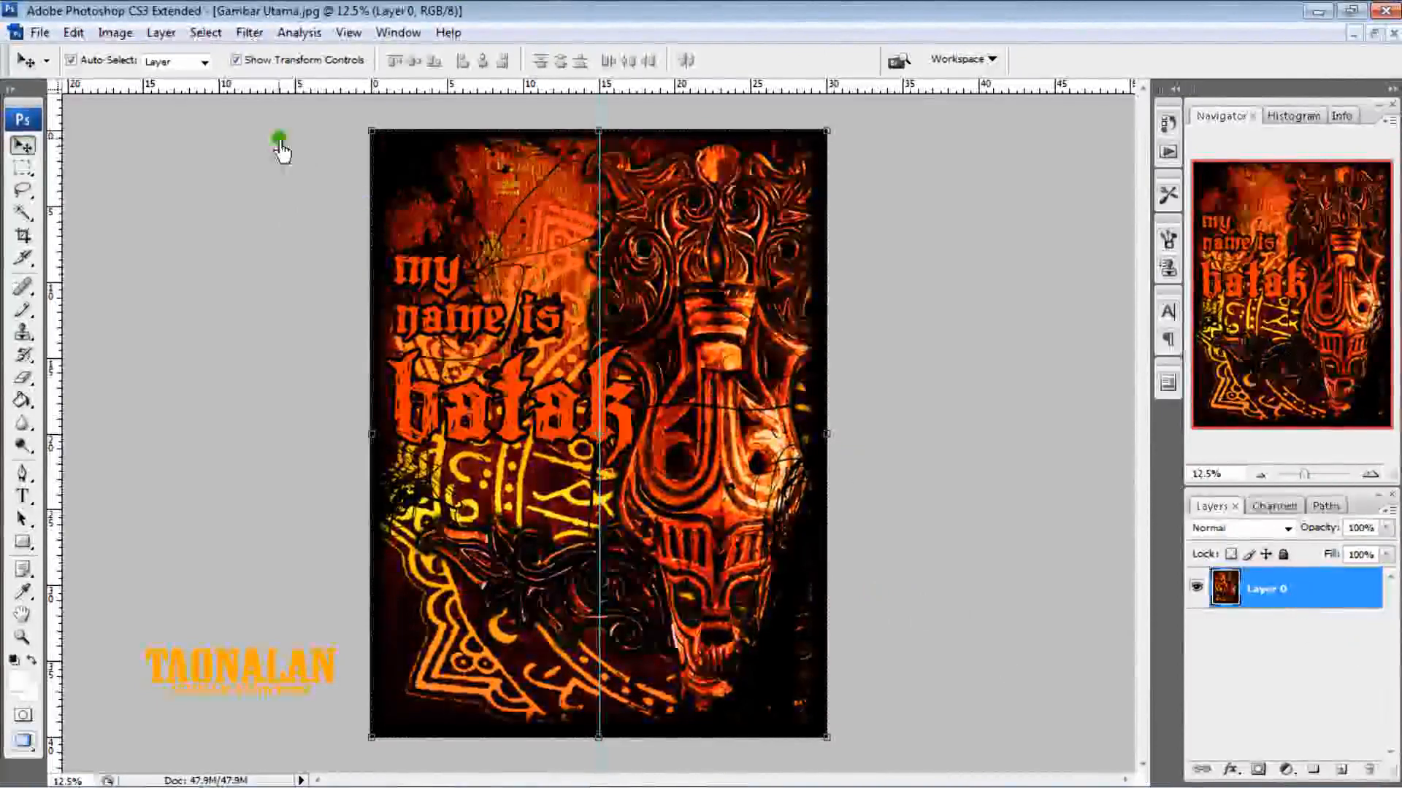
Select the black areas of Layer 0 with Color Range, sampling the black near the artwork's upper-left corner and setting Fuzziness to 200
left_click(196, 62)
left_click(197, 37)
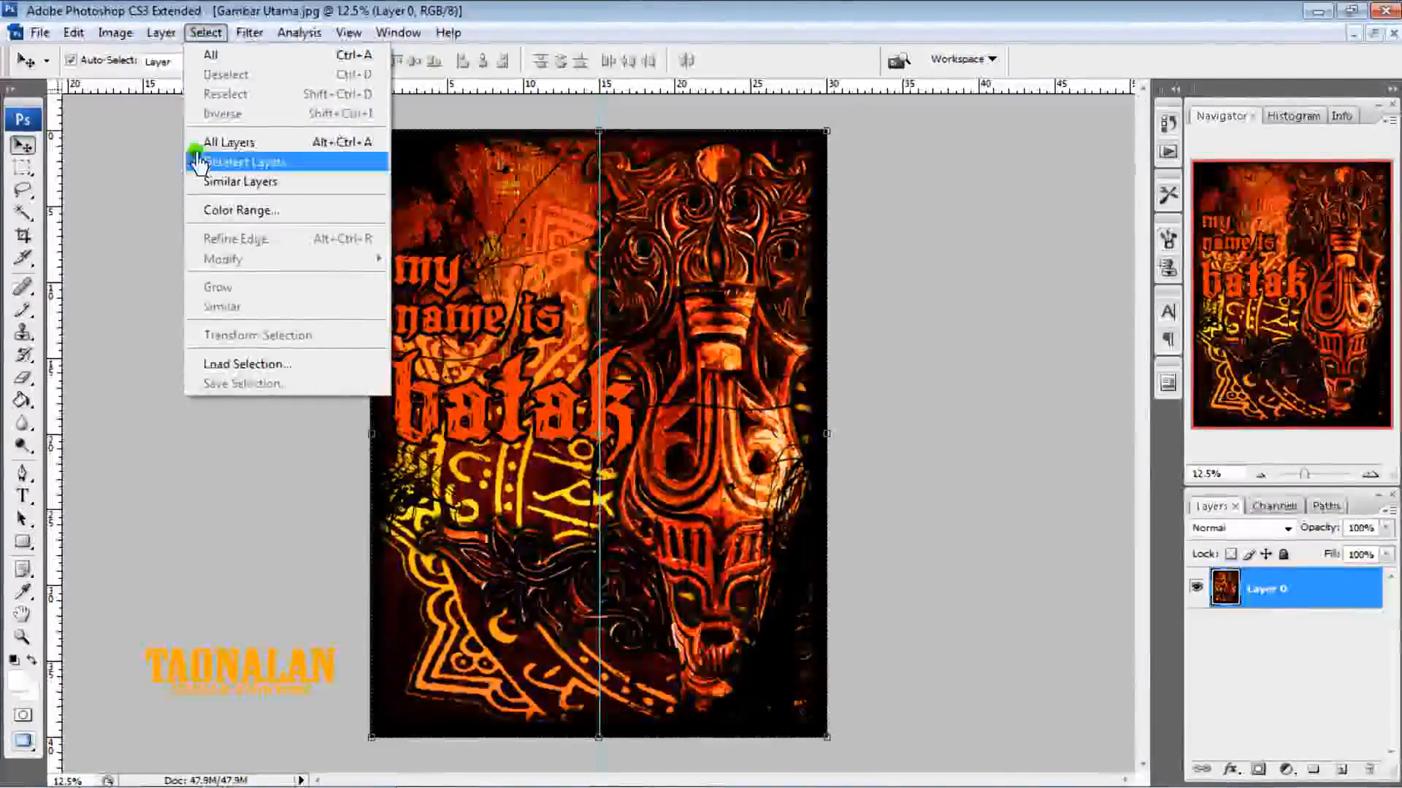
left_click(200, 210)
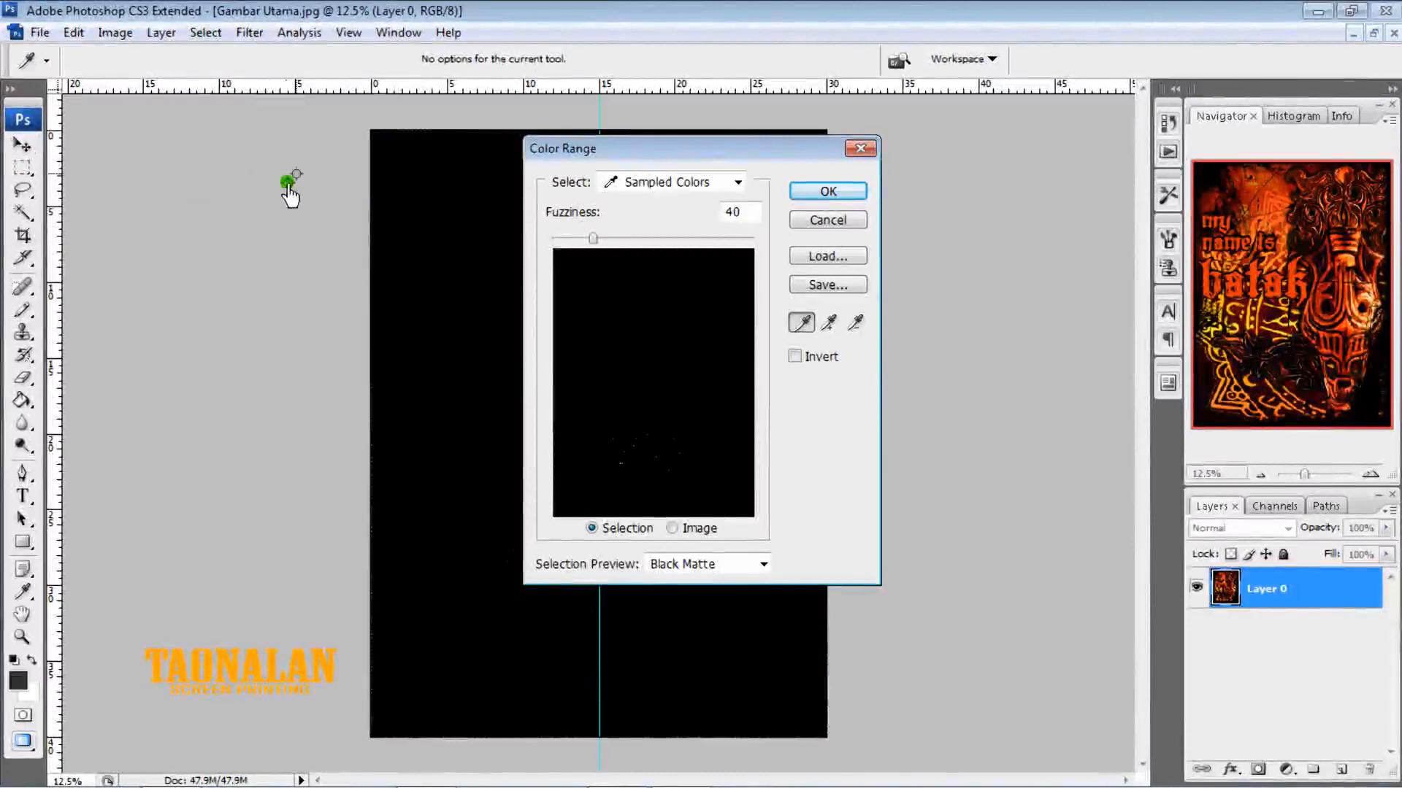
left_click(357, 149)
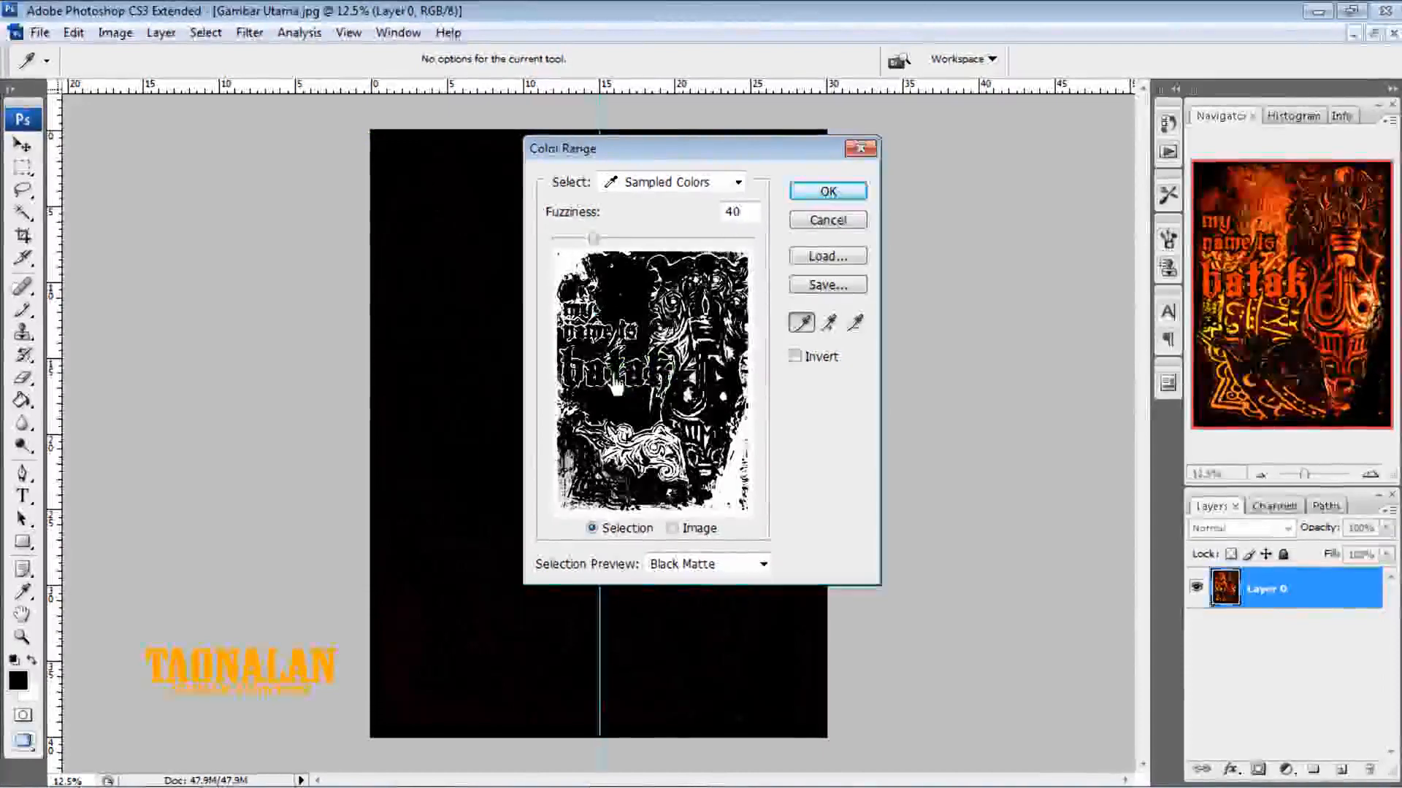
left_click(379, 148)
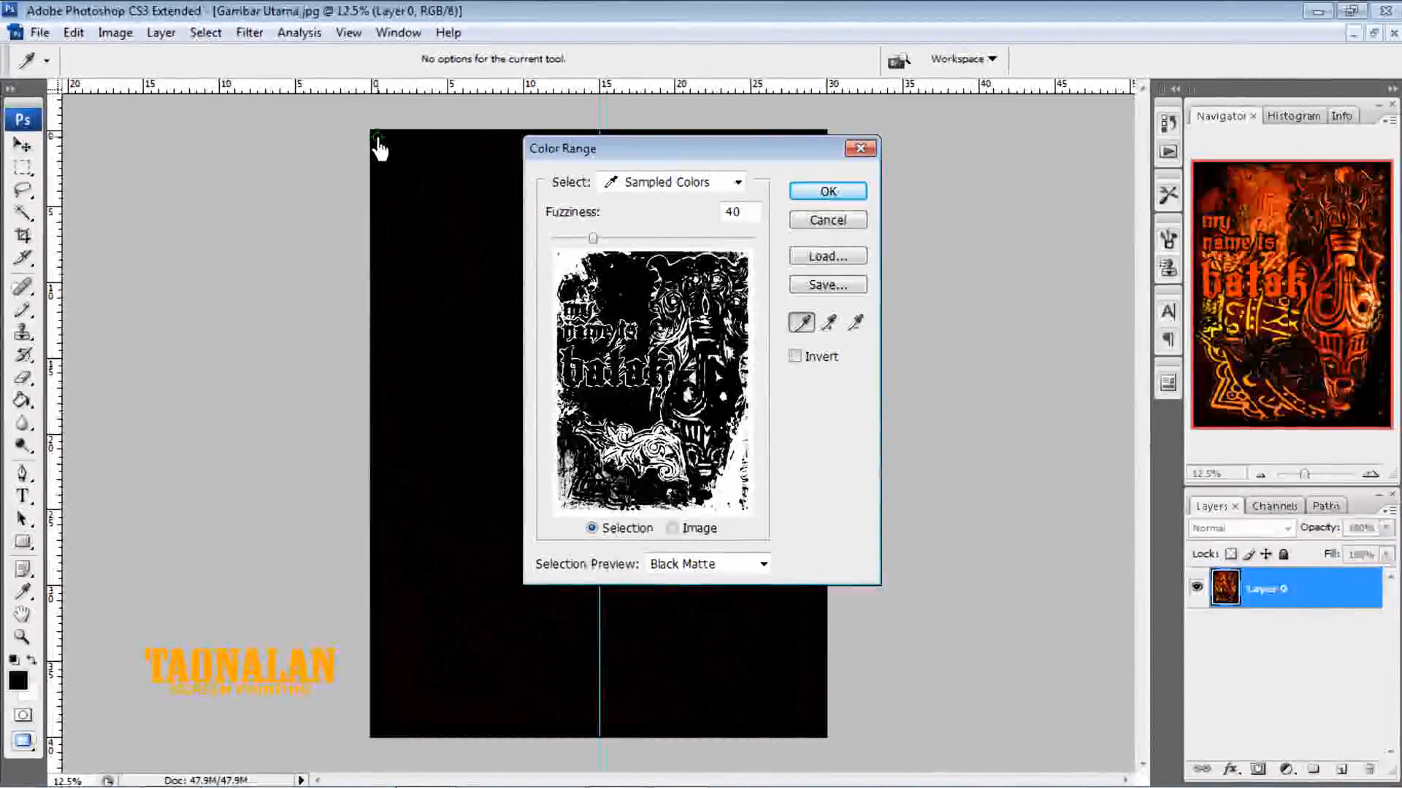
left_click(583, 134)
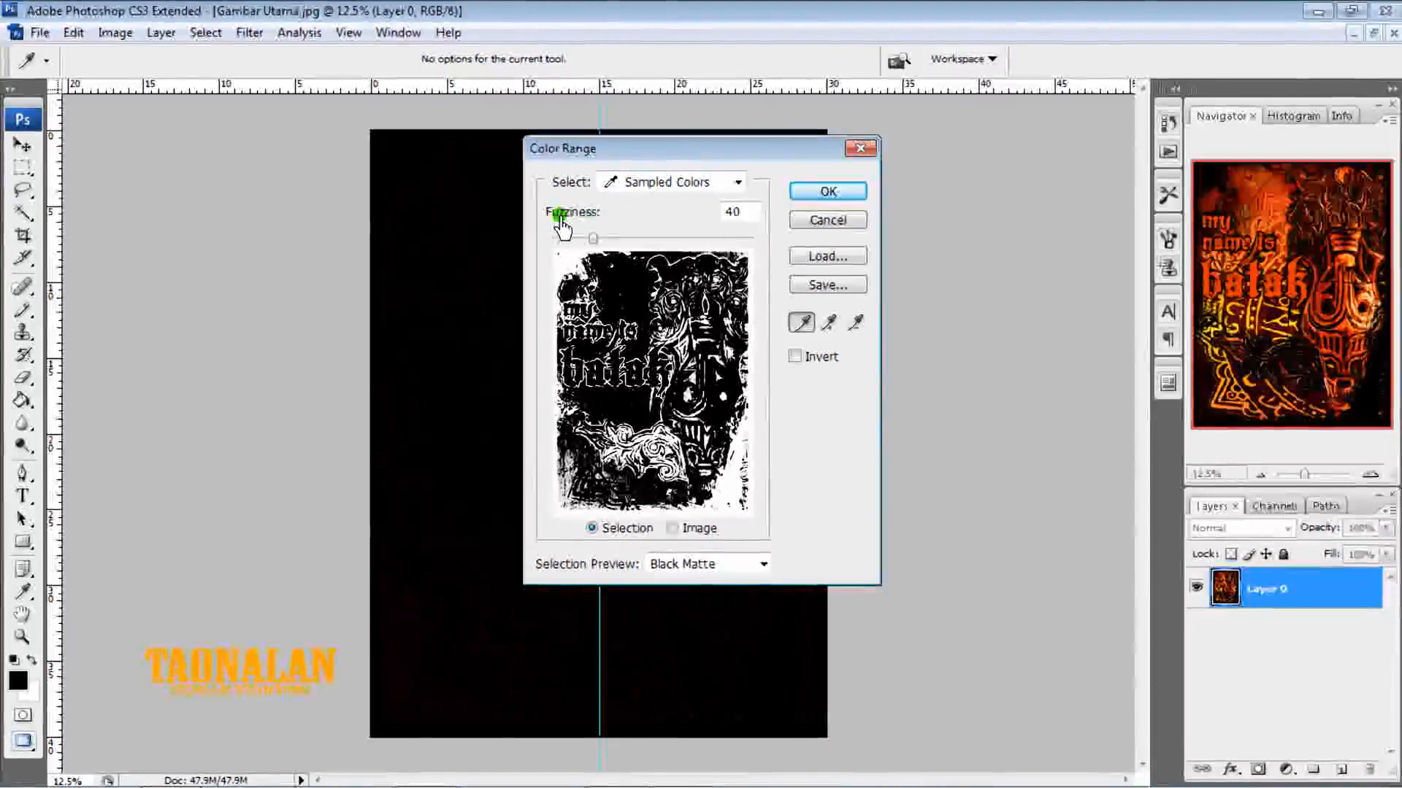
left_click_drag(562, 228, 735, 228)
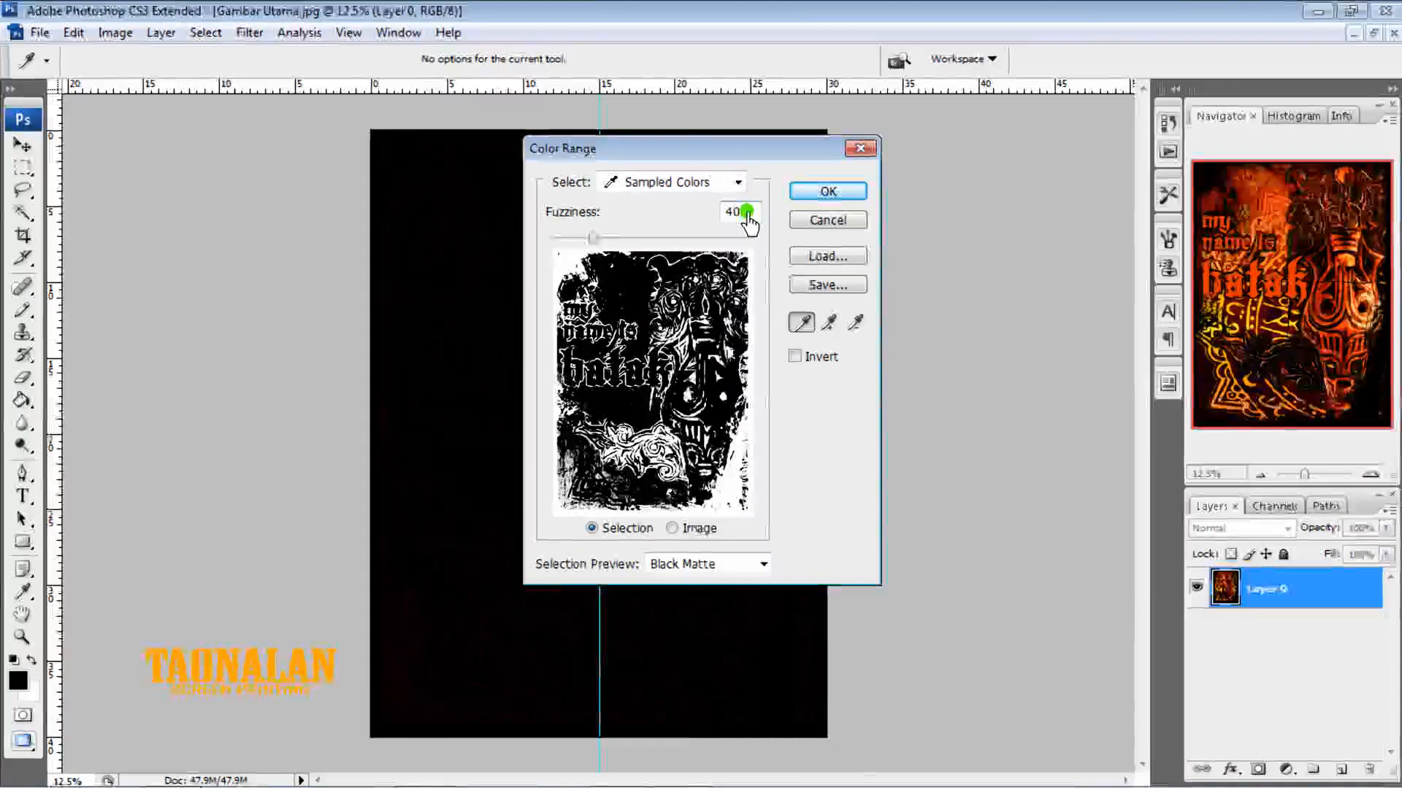
left_click(743, 214)
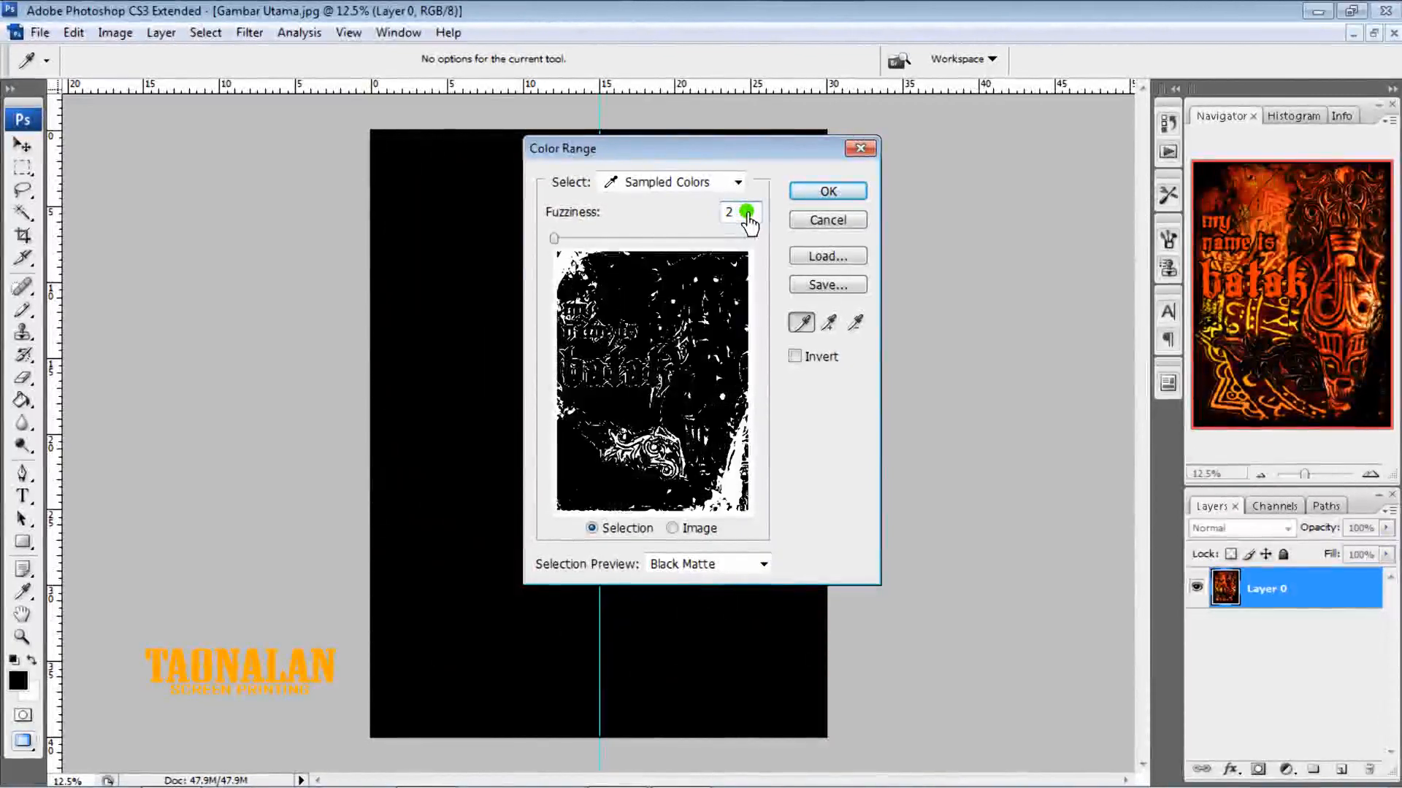
type("00")
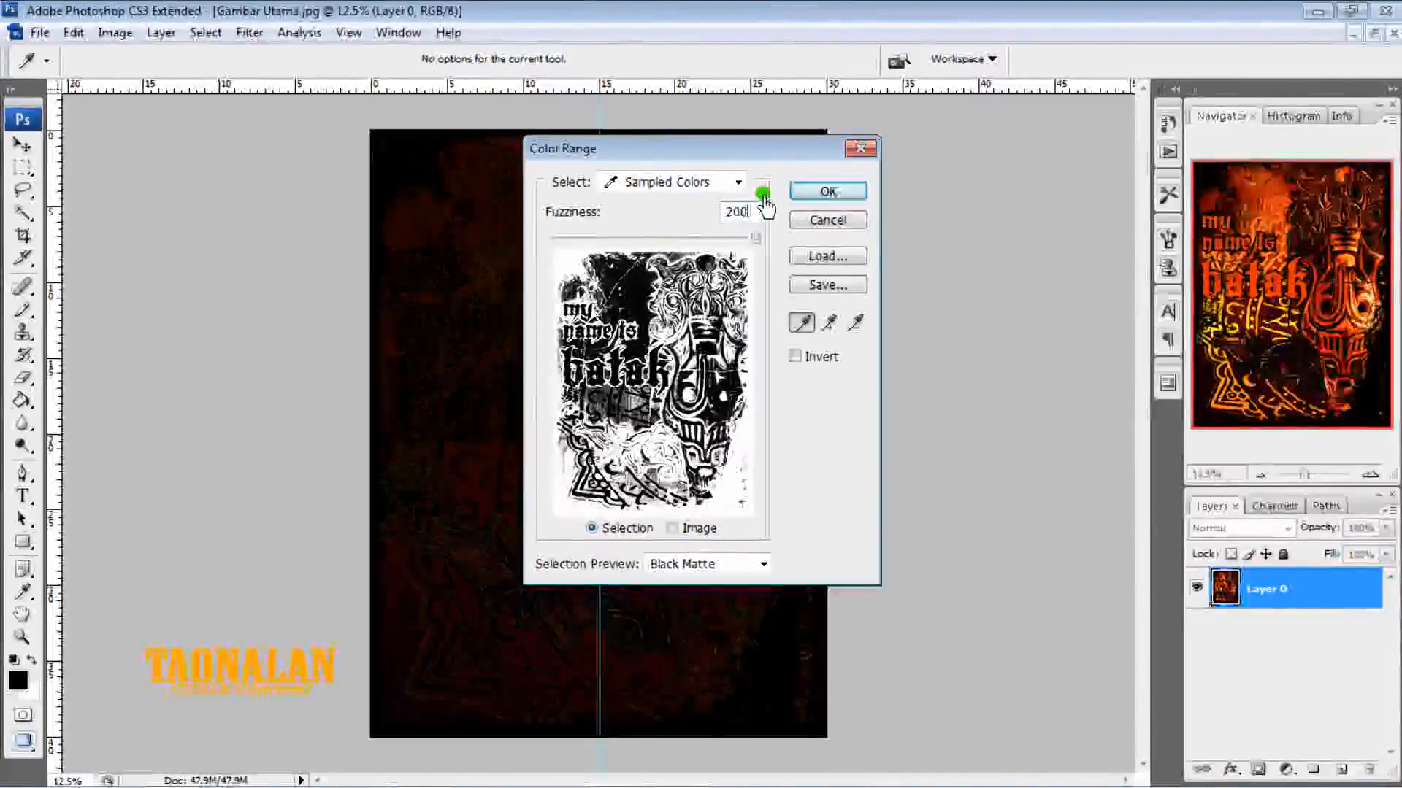
left_click(811, 196)
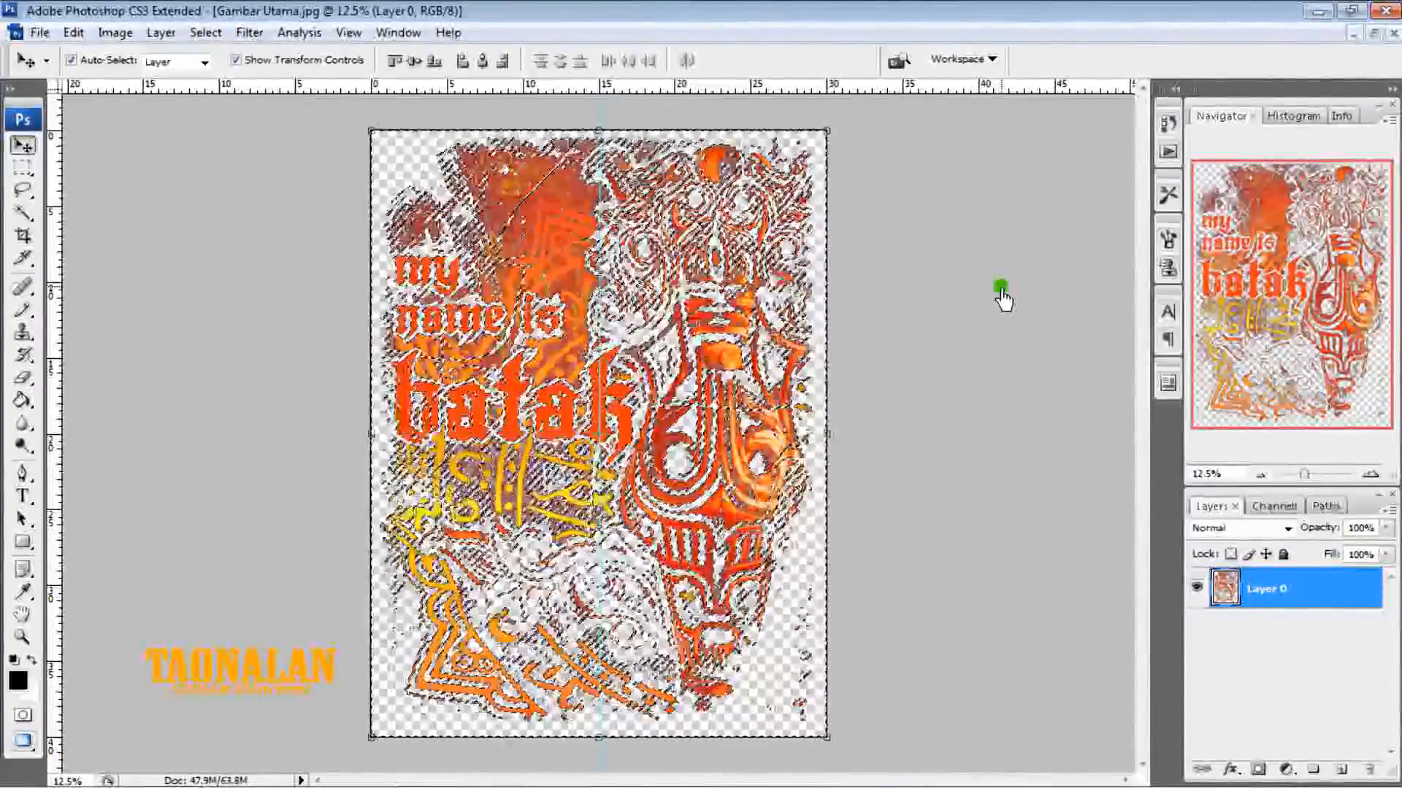
Delete the selected black areas from Layer 0 and clear the selection
key("ctrl+d")
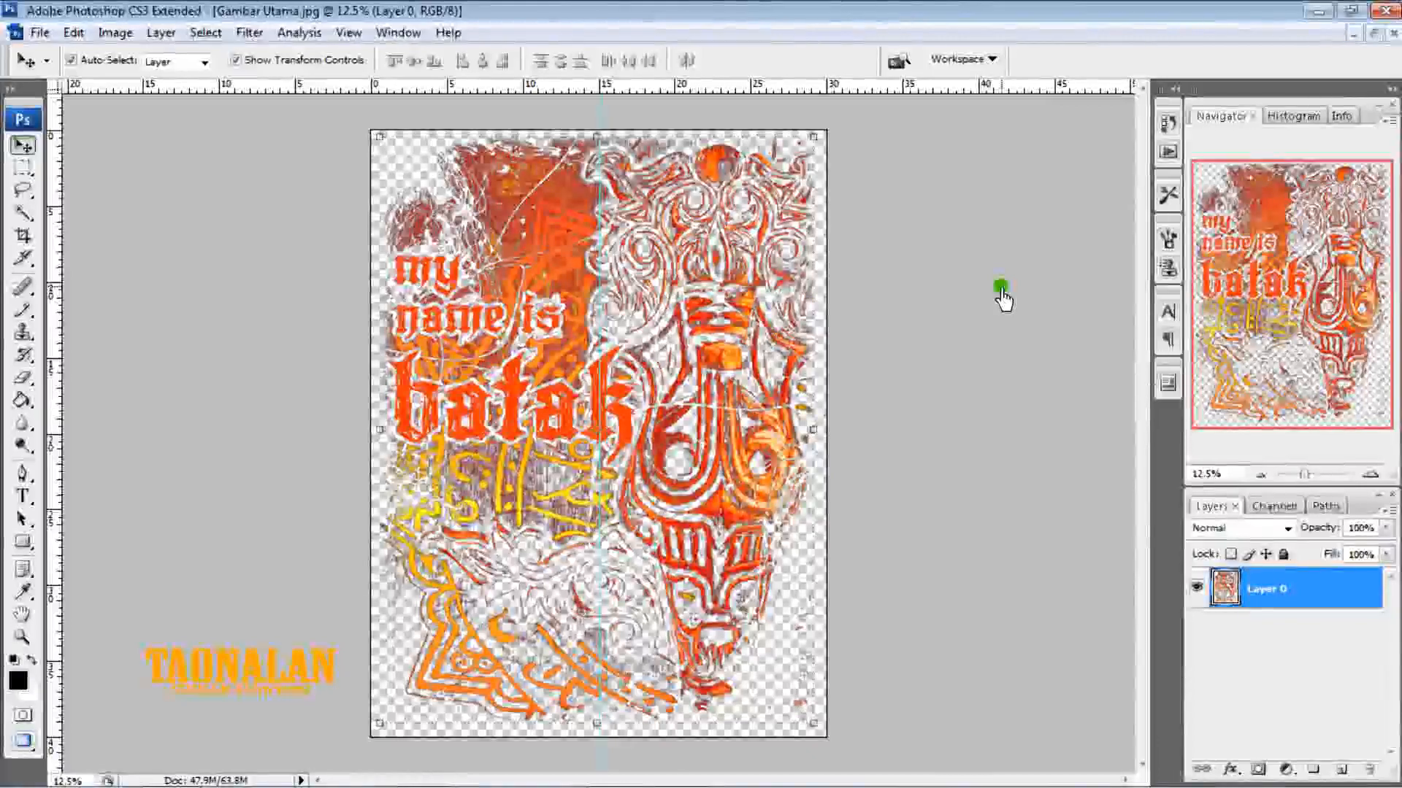
left_click(1367, 475)
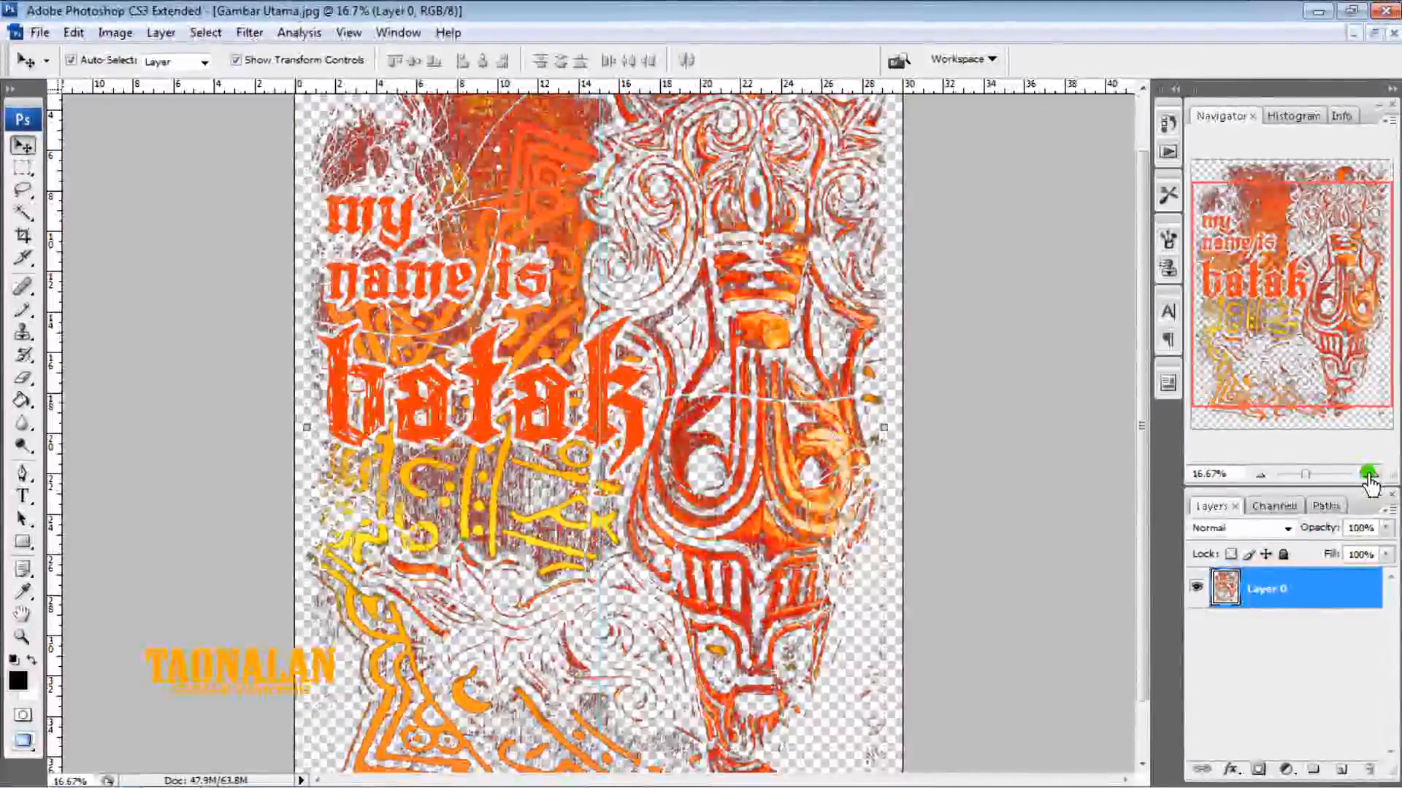
left_click(1263, 475)
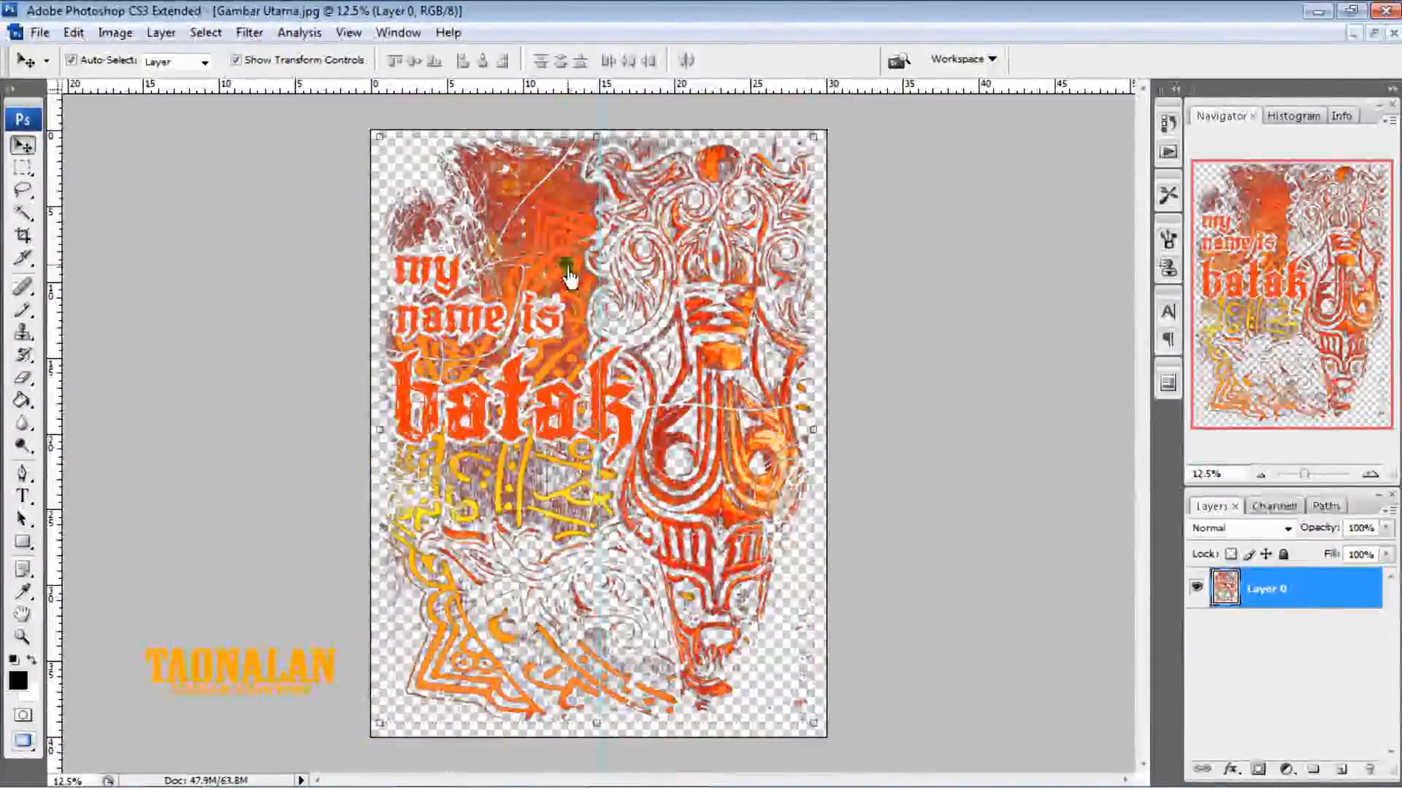
left_click(602, 230)
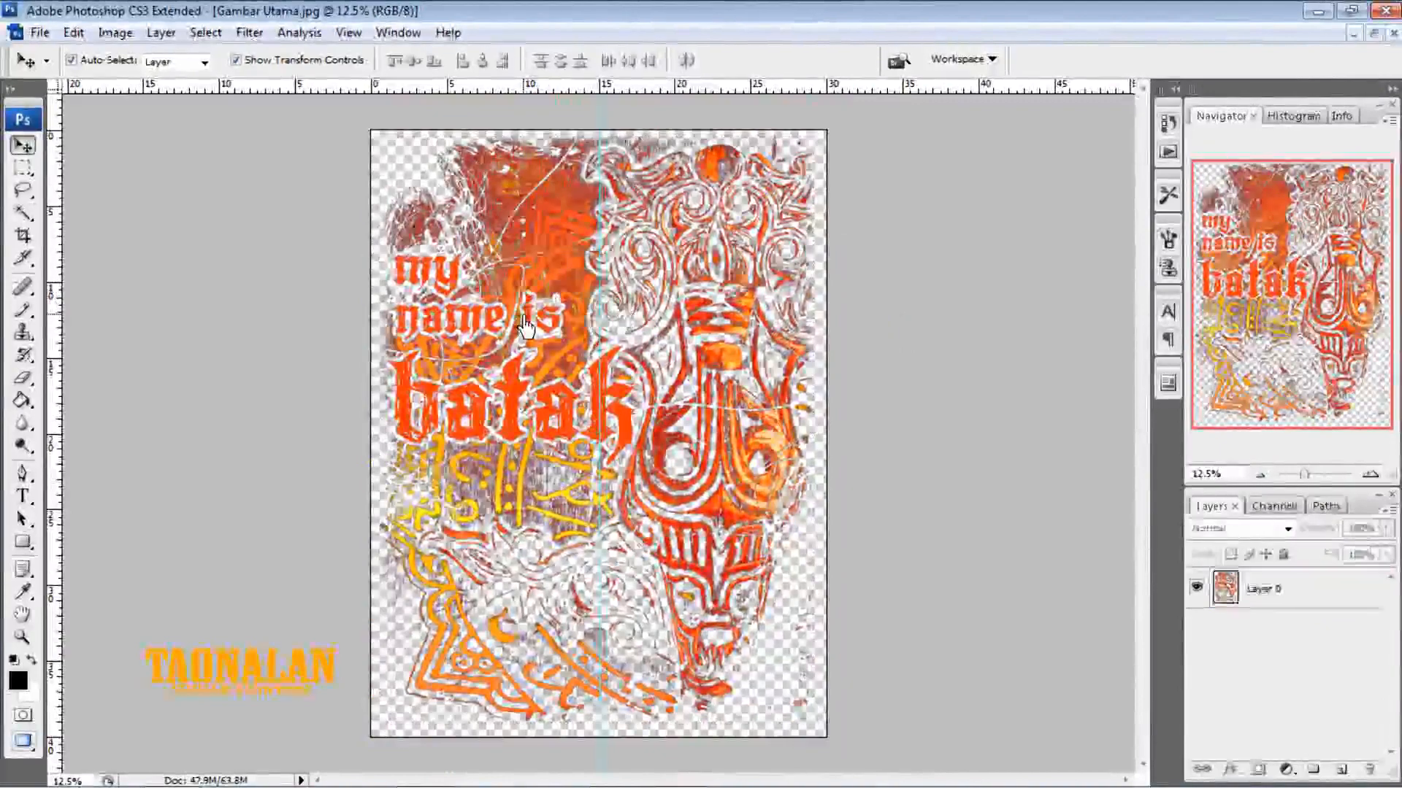
Apply a Color Overlay layer style to Layer 0 using pure black (000000)
left_click(1318, 595)
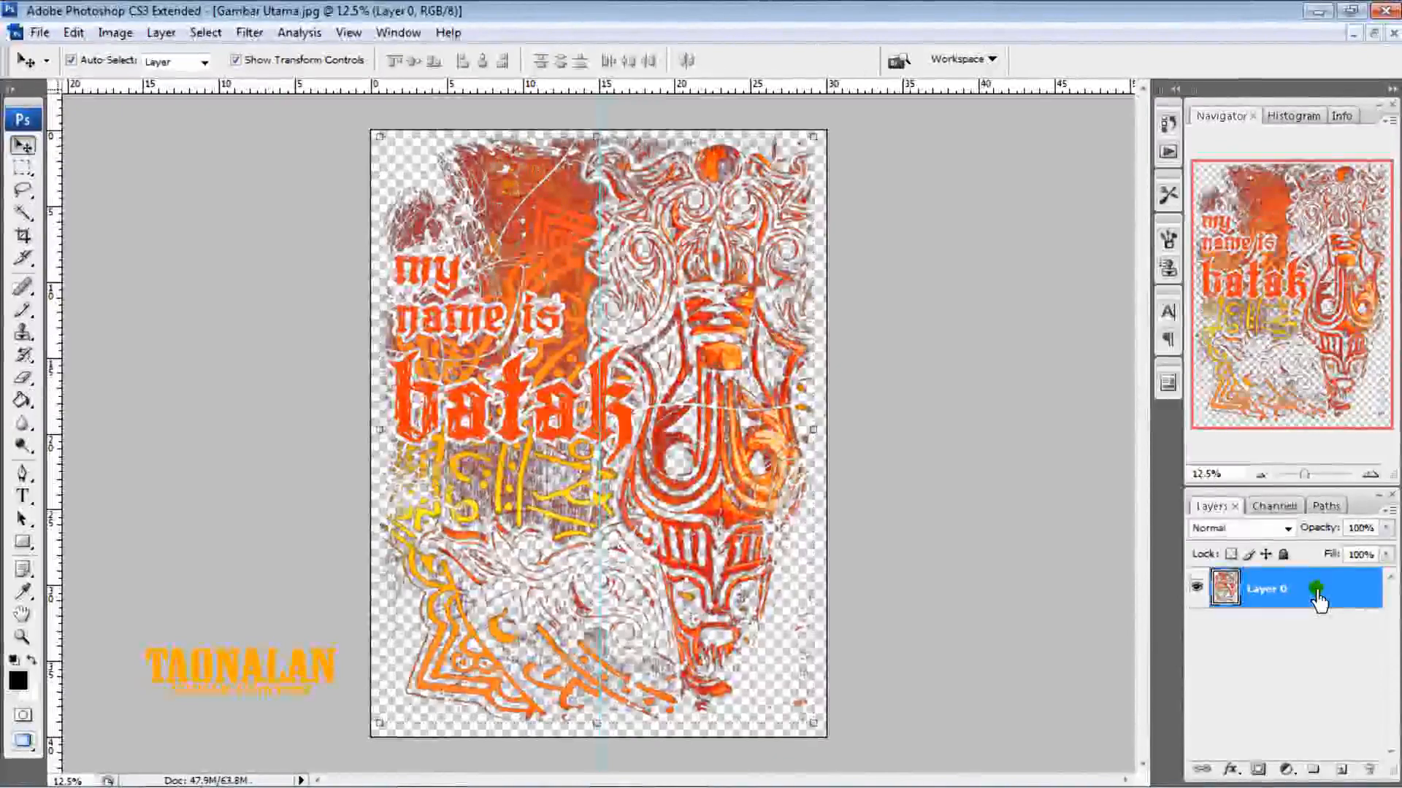
double_click(1317, 600)
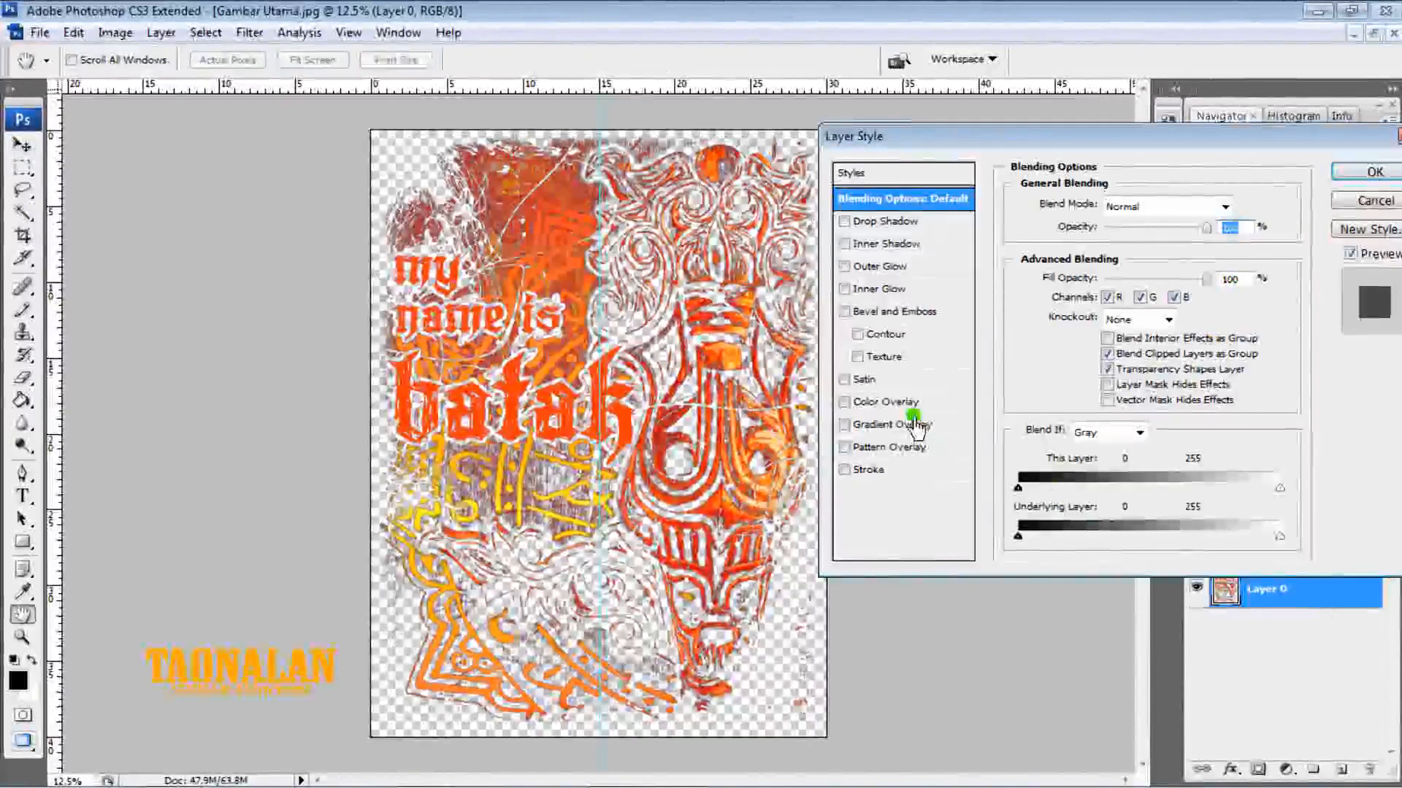
left_click(898, 403)
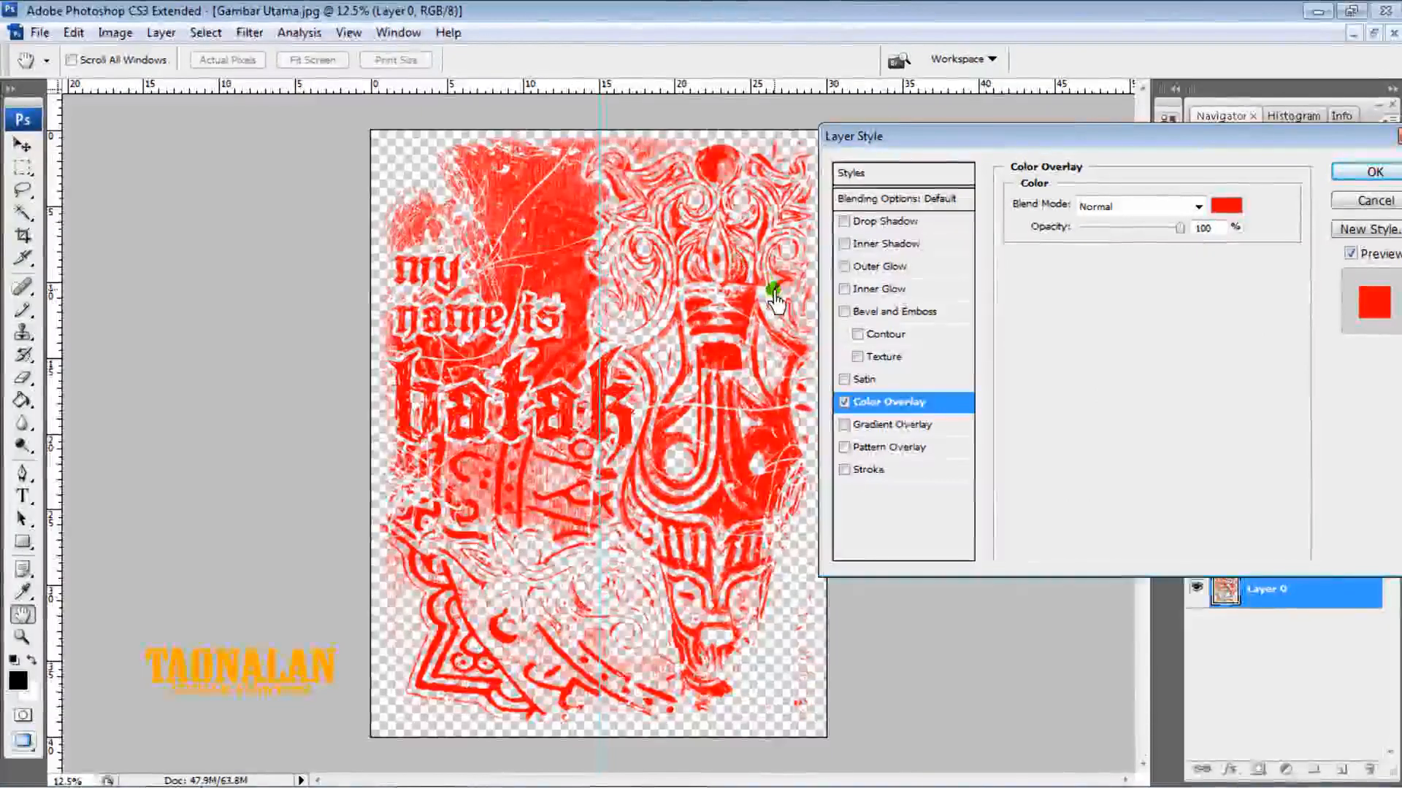
left_click(1227, 206)
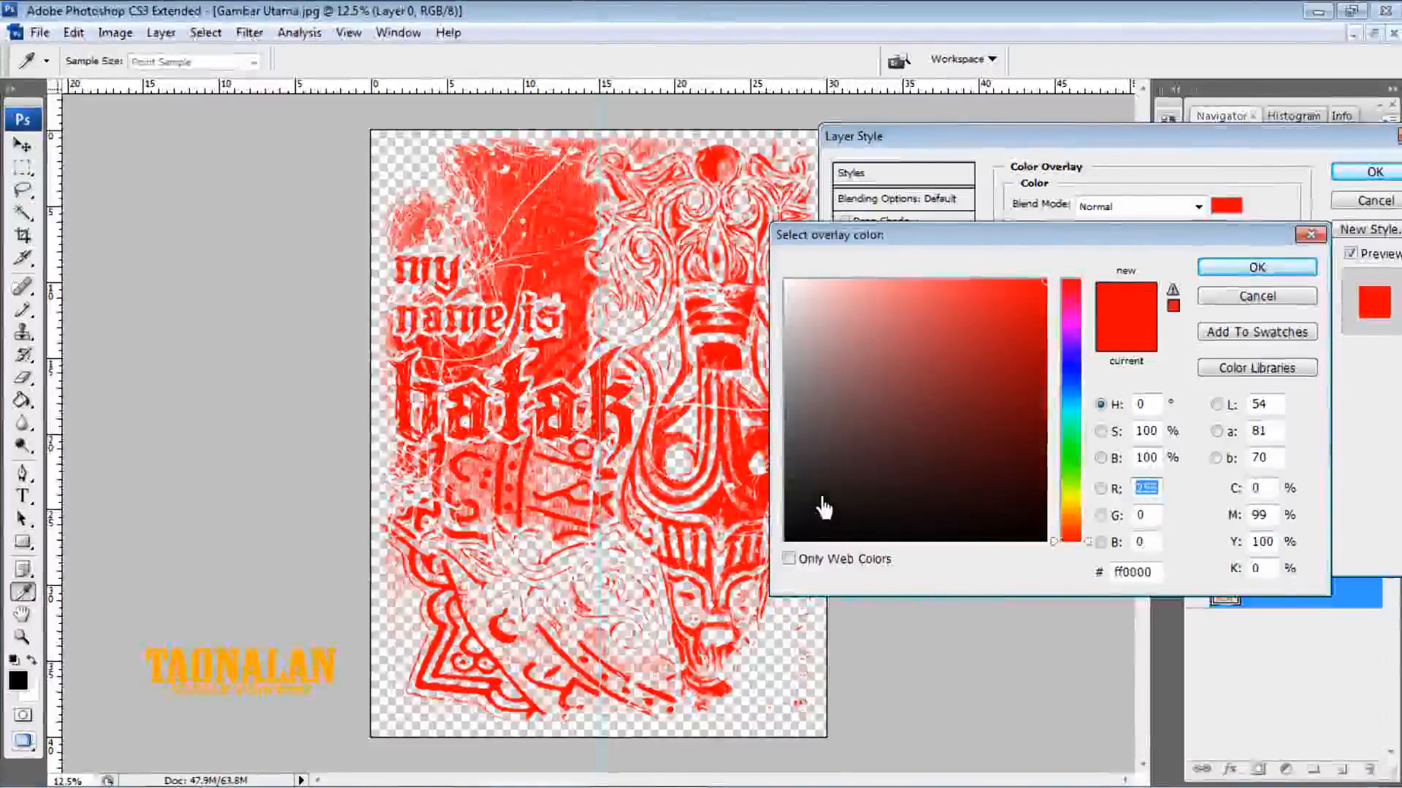
left_click(798, 527)
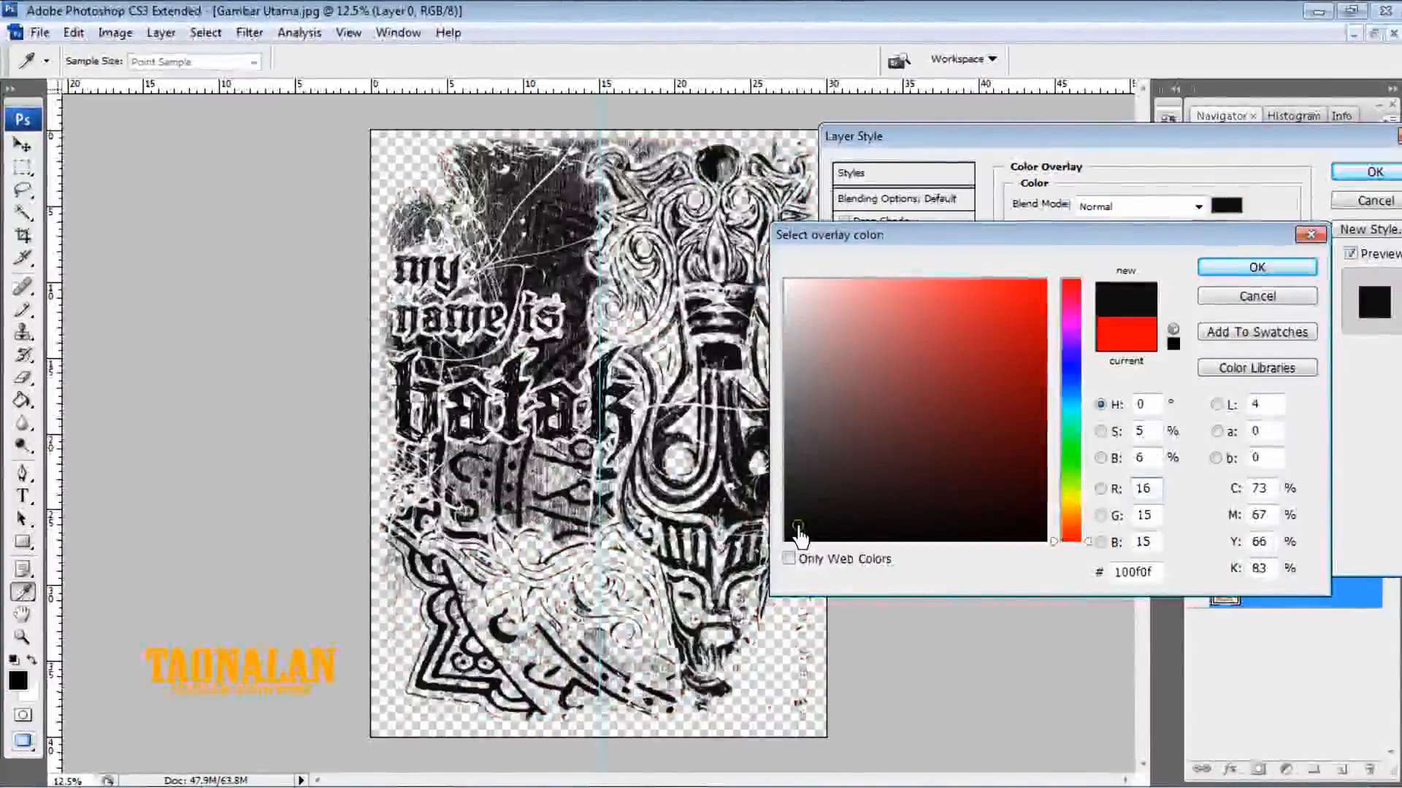
left_click(784, 544)
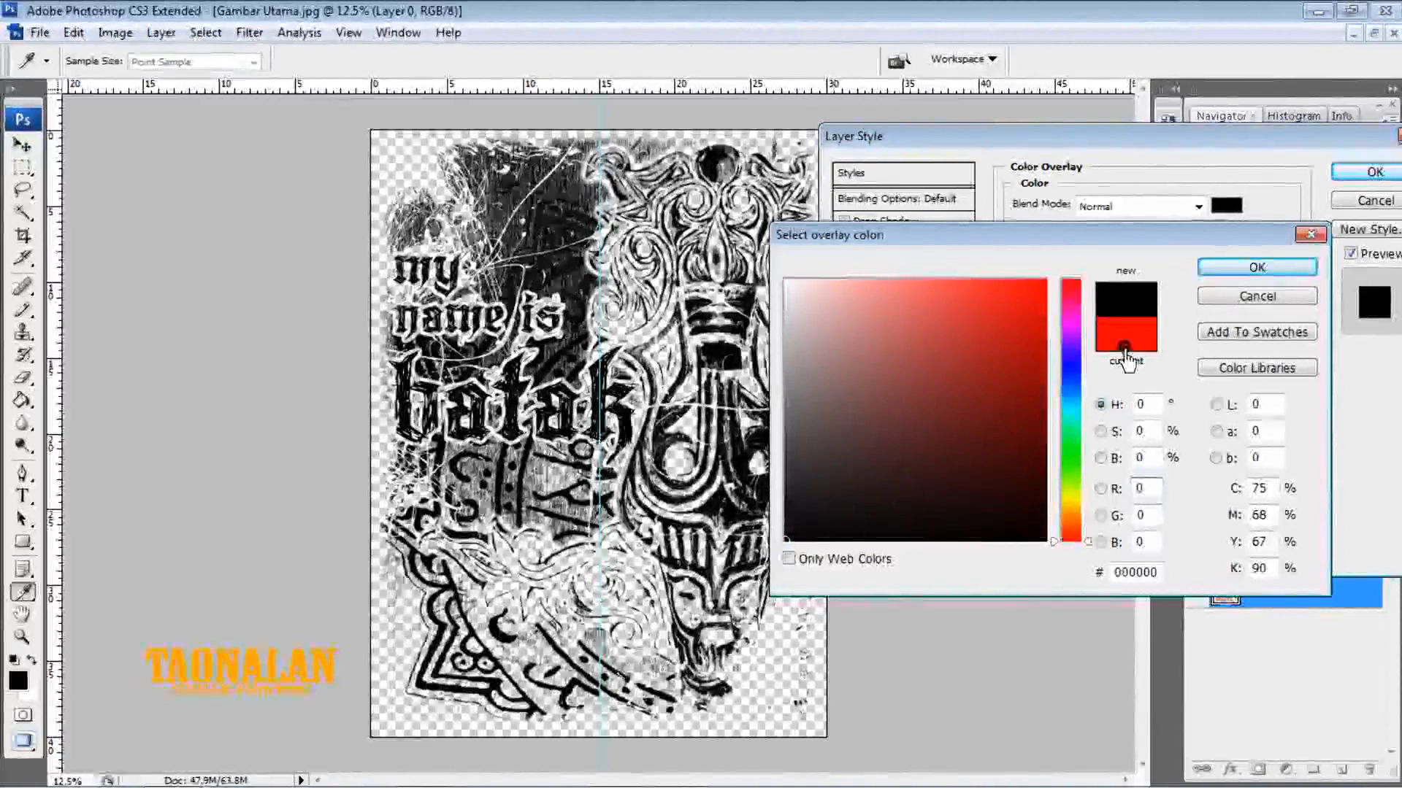
left_click(1248, 269)
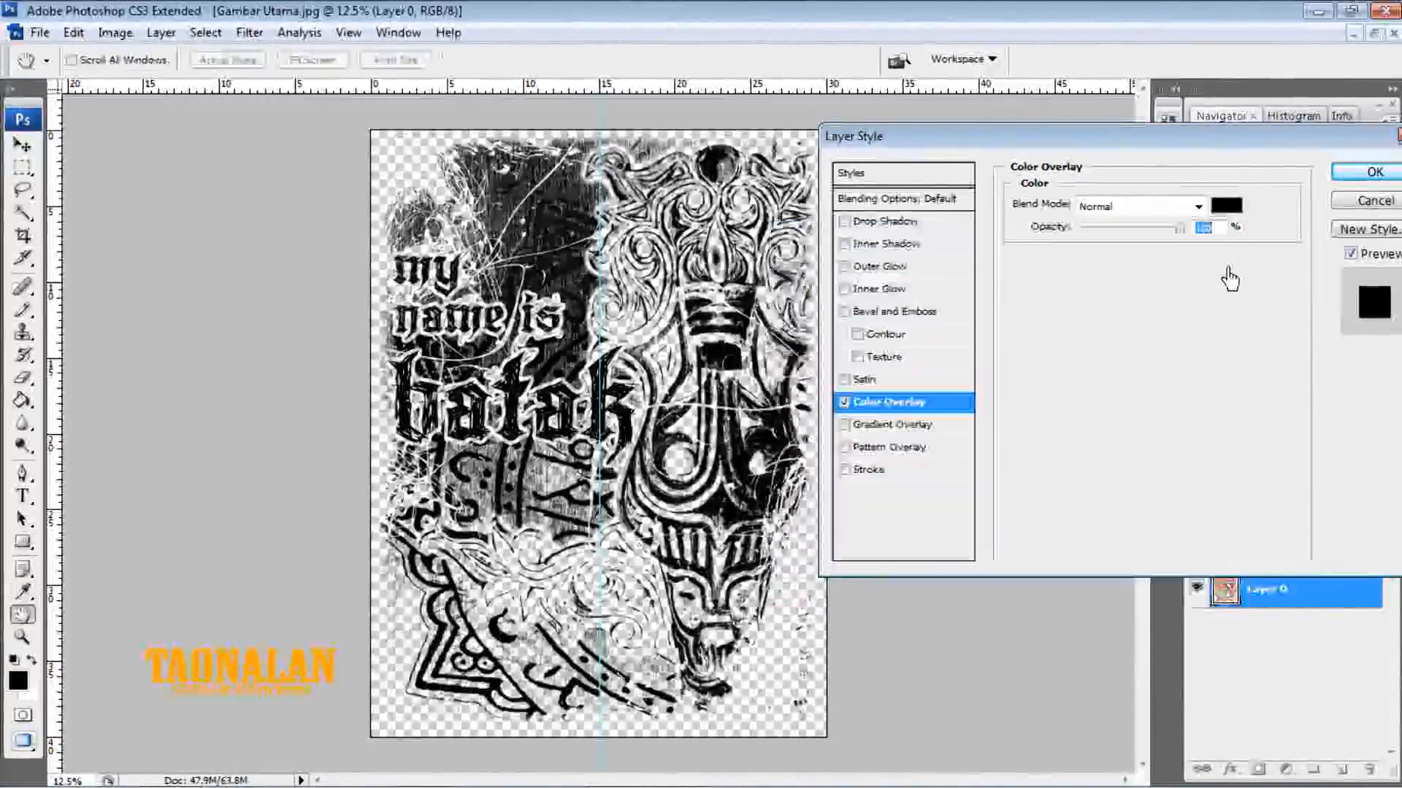
left_click(1373, 173)
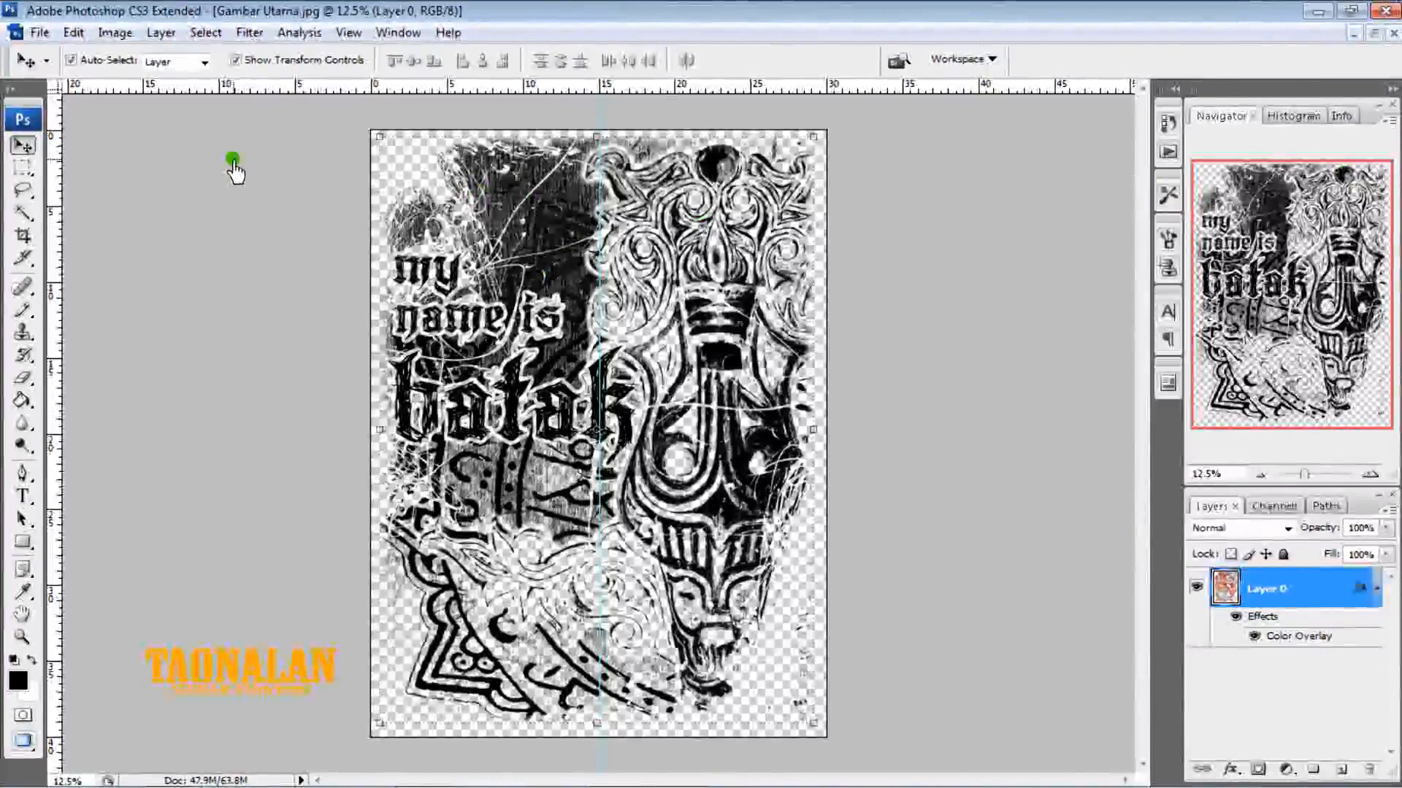
Convert the image's color mode from RGB to Grayscale
left_click(115, 33)
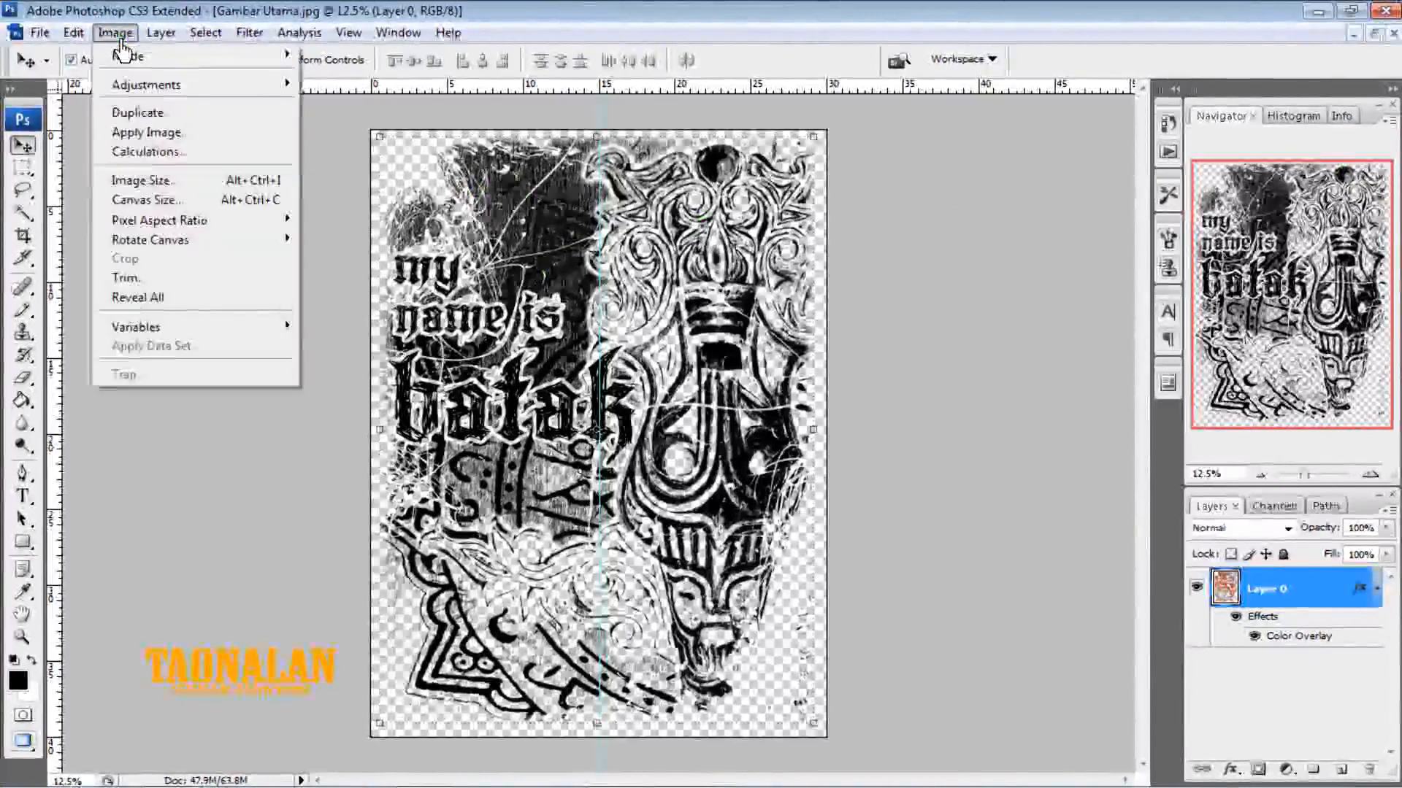
mouse_move(139, 56)
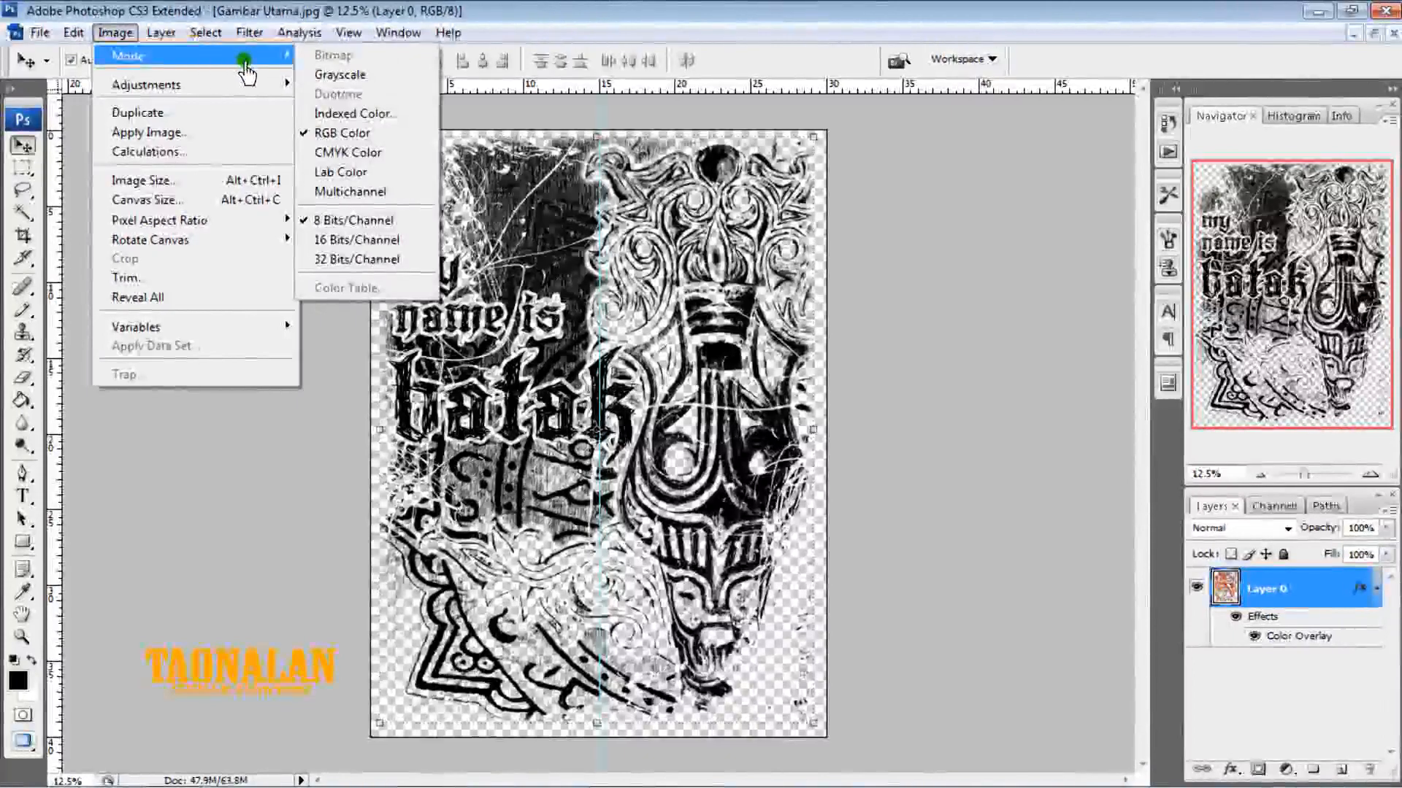
left_click(338, 76)
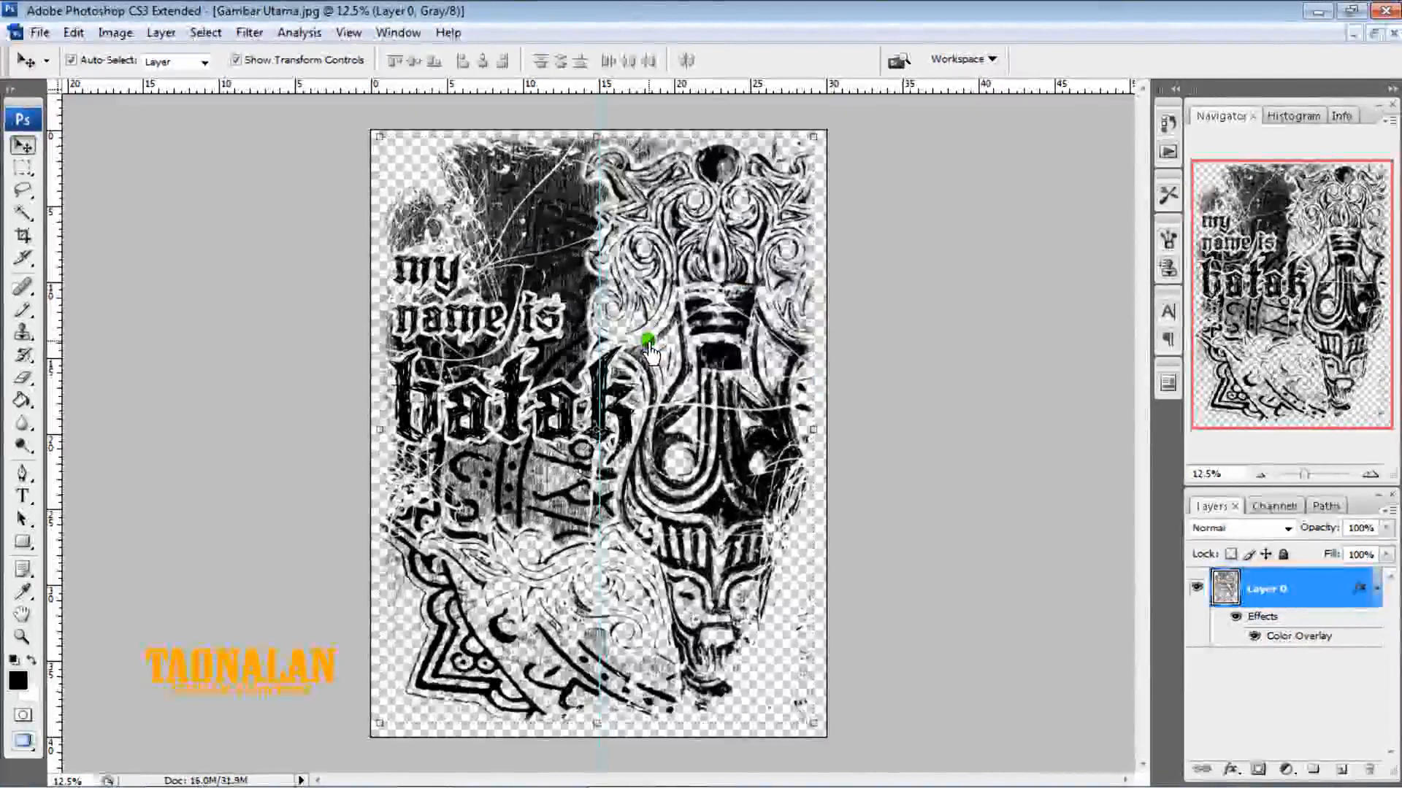
Flatten and convert the image to Bitmap at 600 pixels/inch, using a Halftone Screen of 45 lines/inch, 45 degrees and Ellipse shape
left_click(117, 33)
left_click(125, 55)
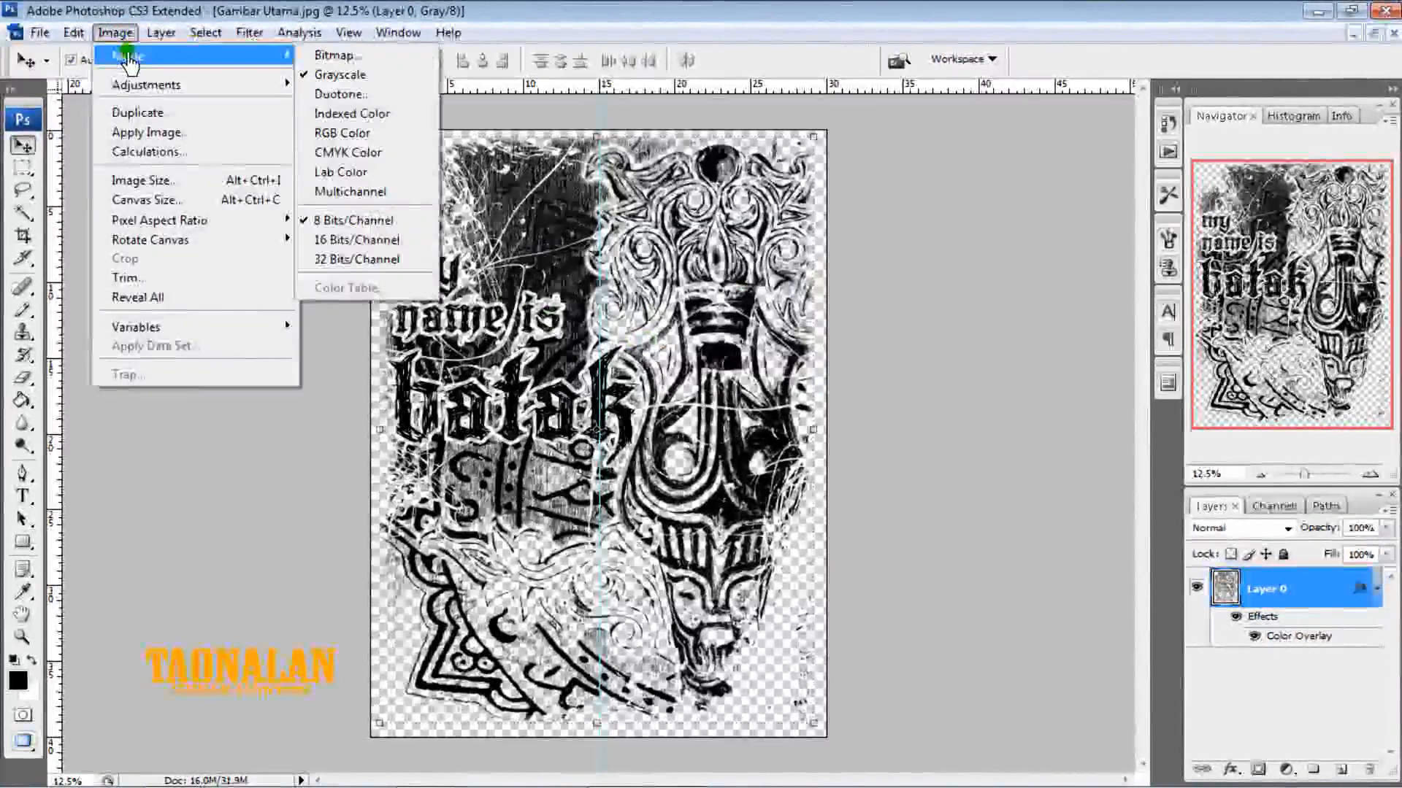
left_click(330, 57)
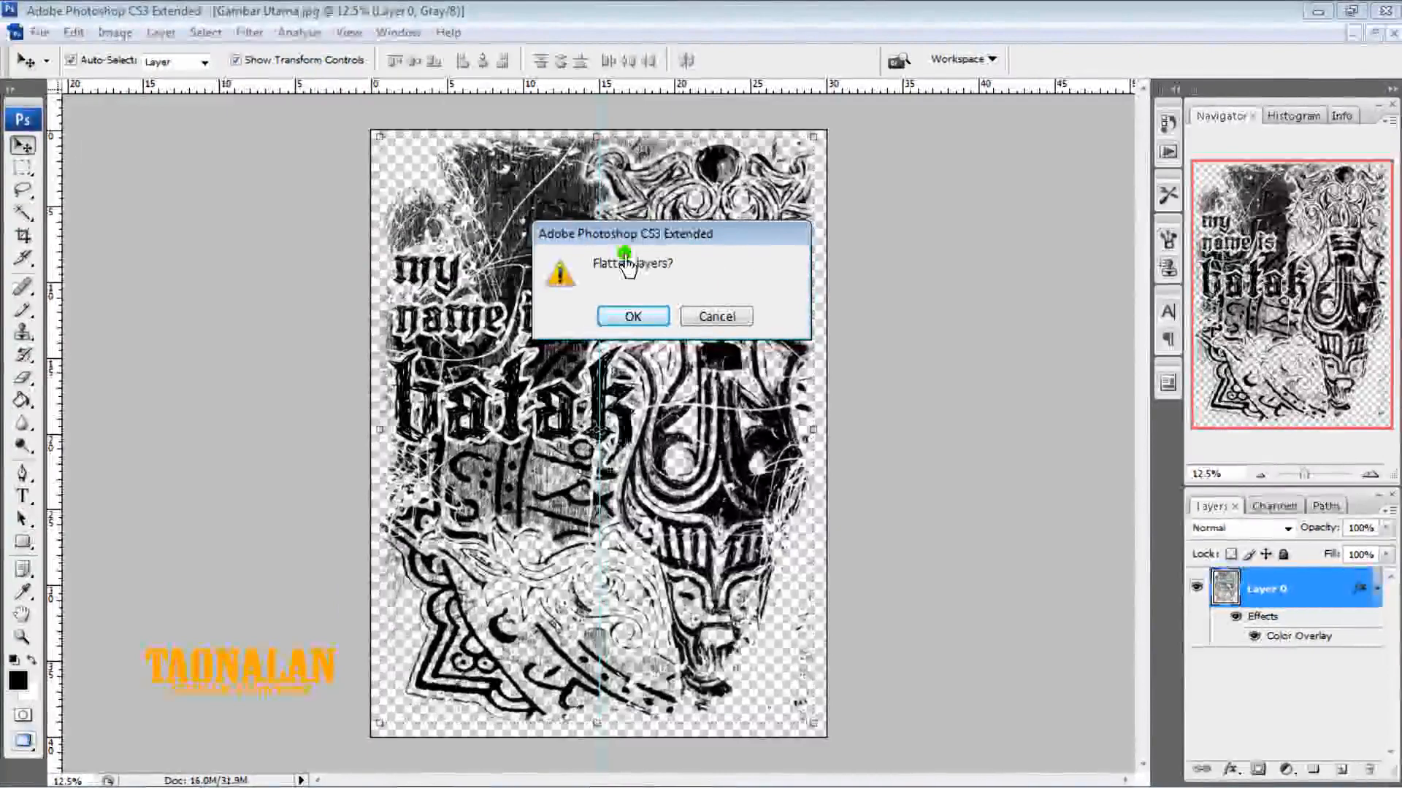
left_click(633, 317)
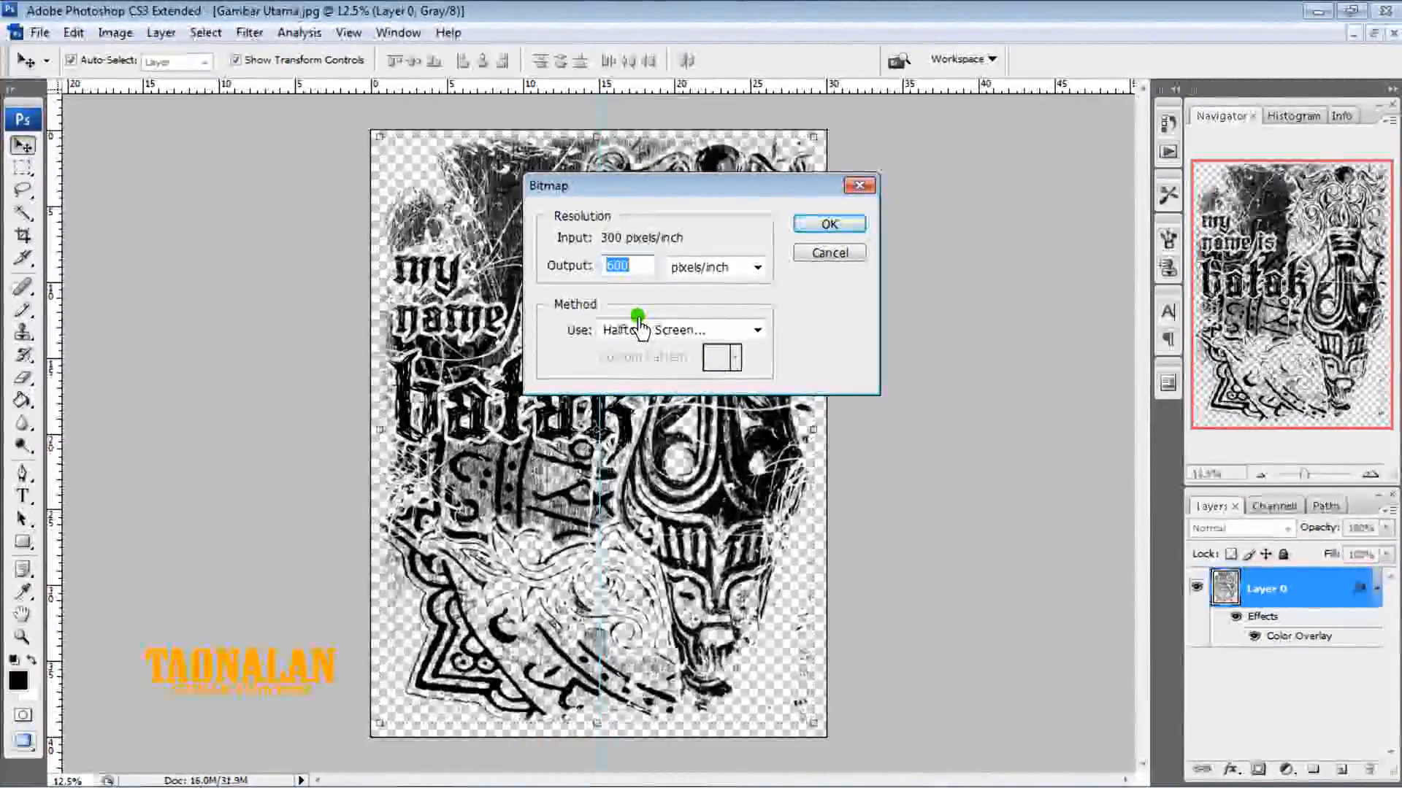
left_click(628, 267)
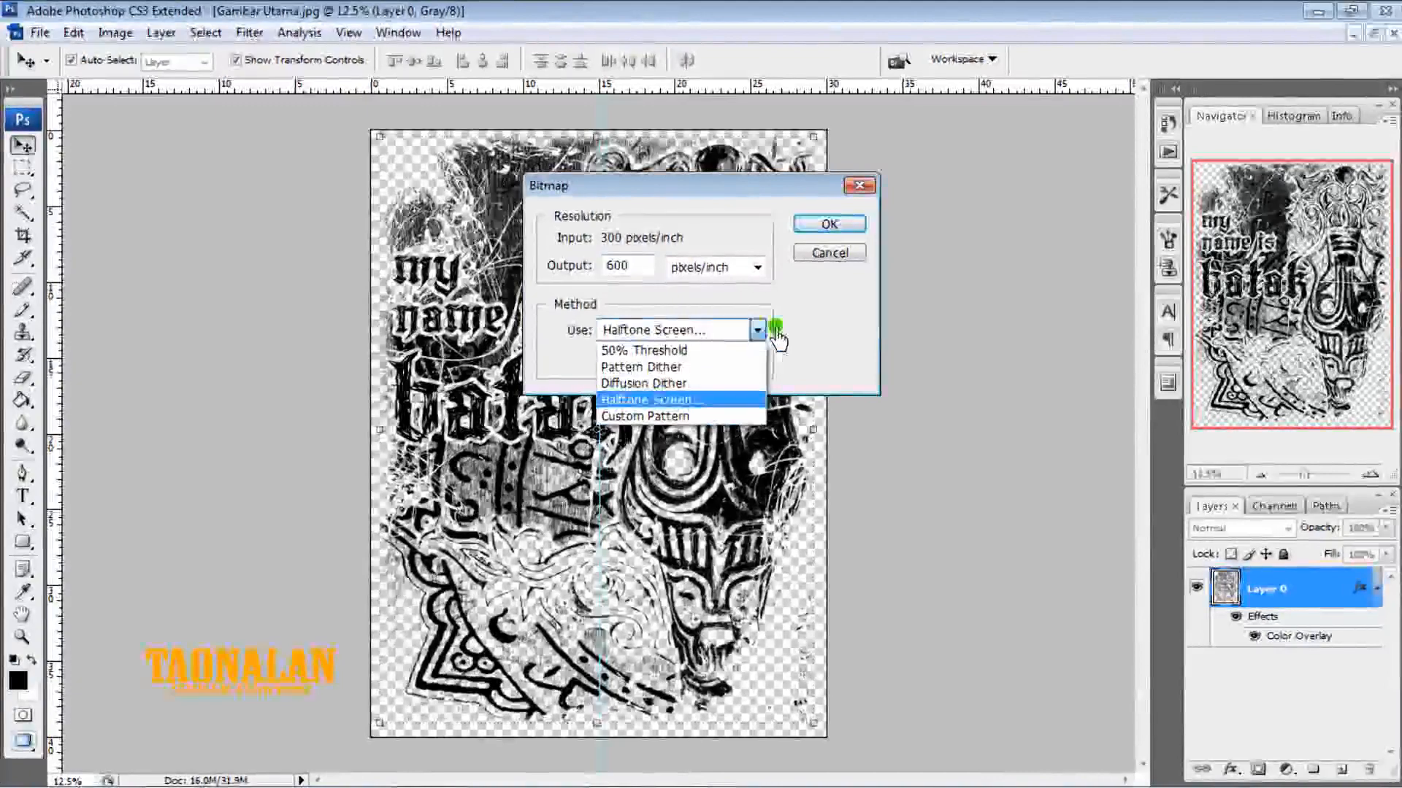
left_click(830, 224)
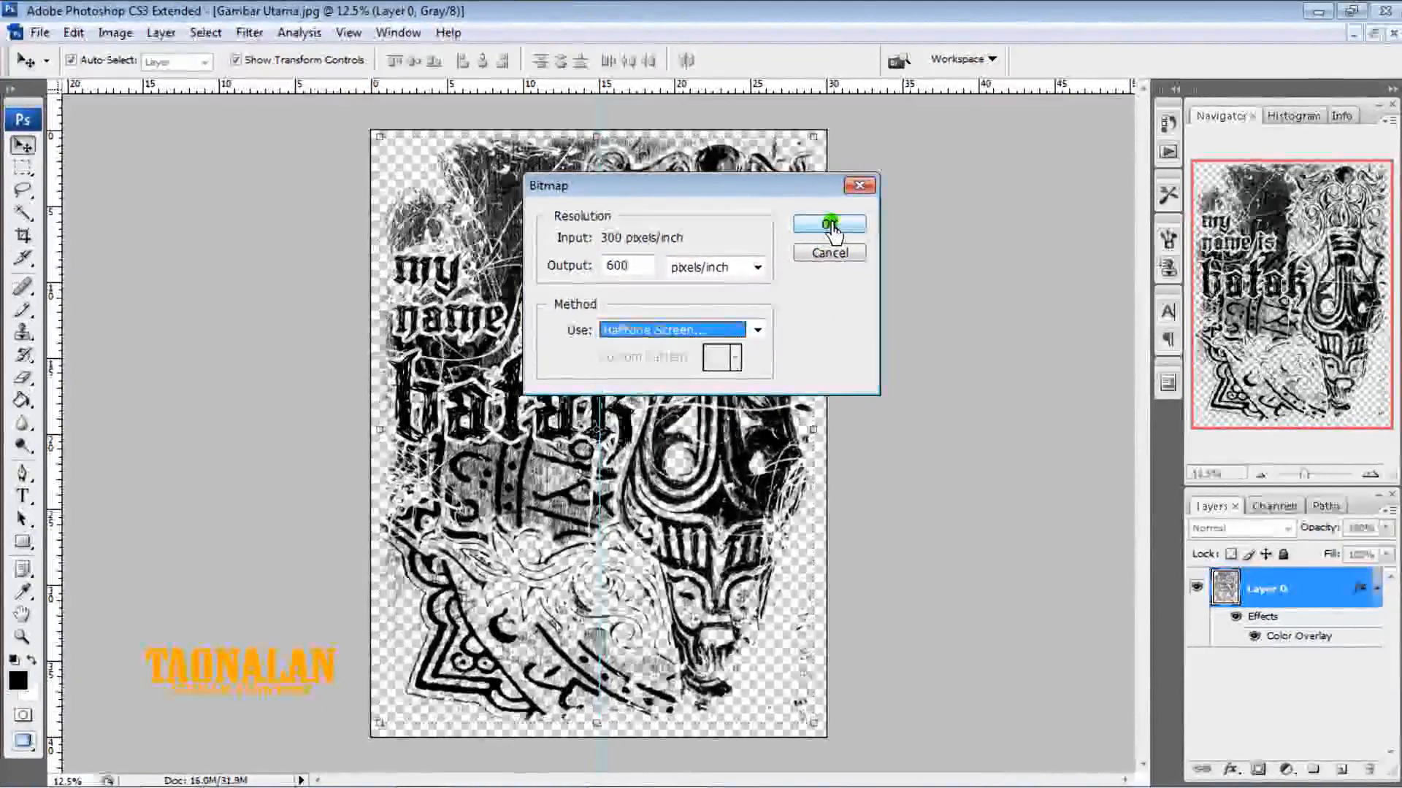
left_click(684, 212)
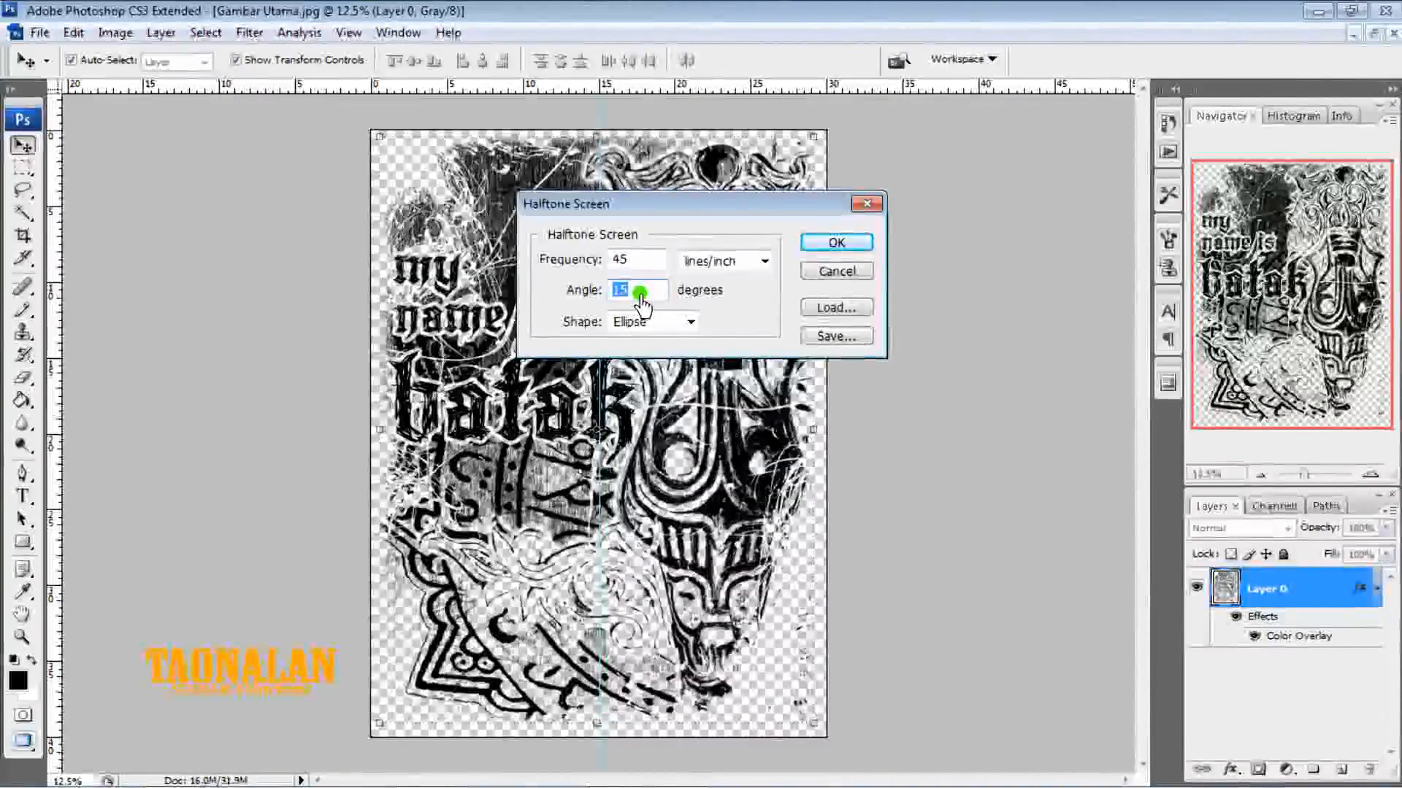
type("45")
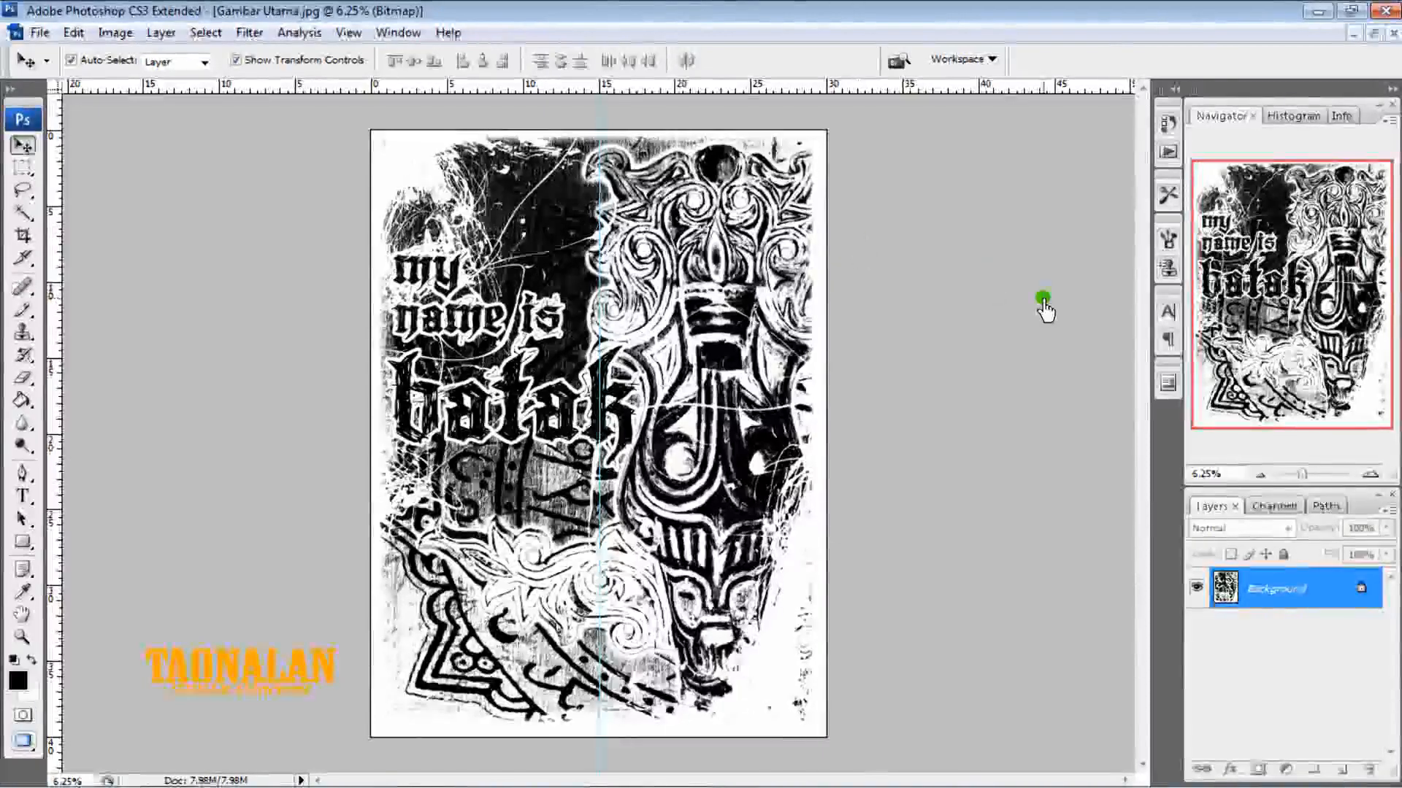
Examine the halftone dots up close on the batak lettering and the mask
left_click(1372, 476)
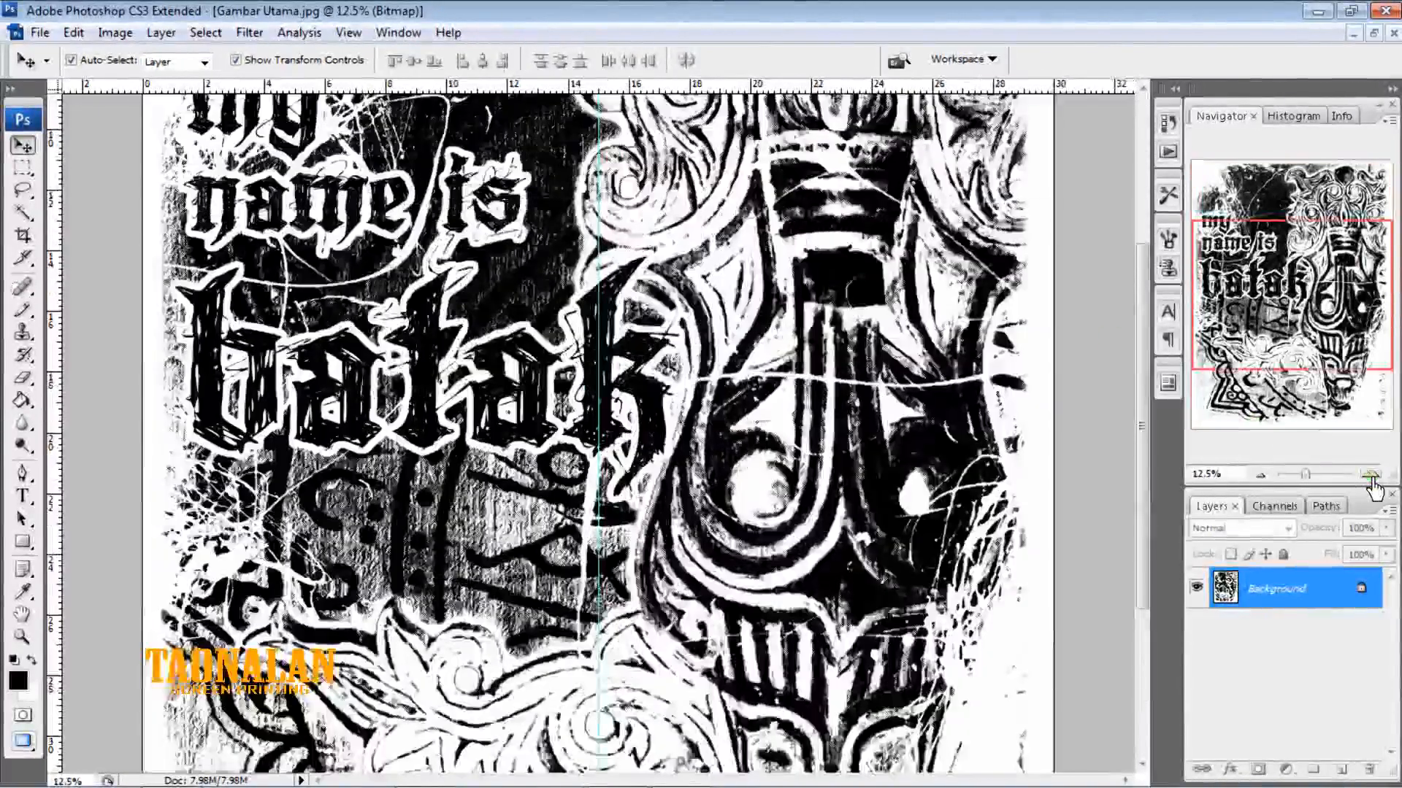
left_click(1371, 476)
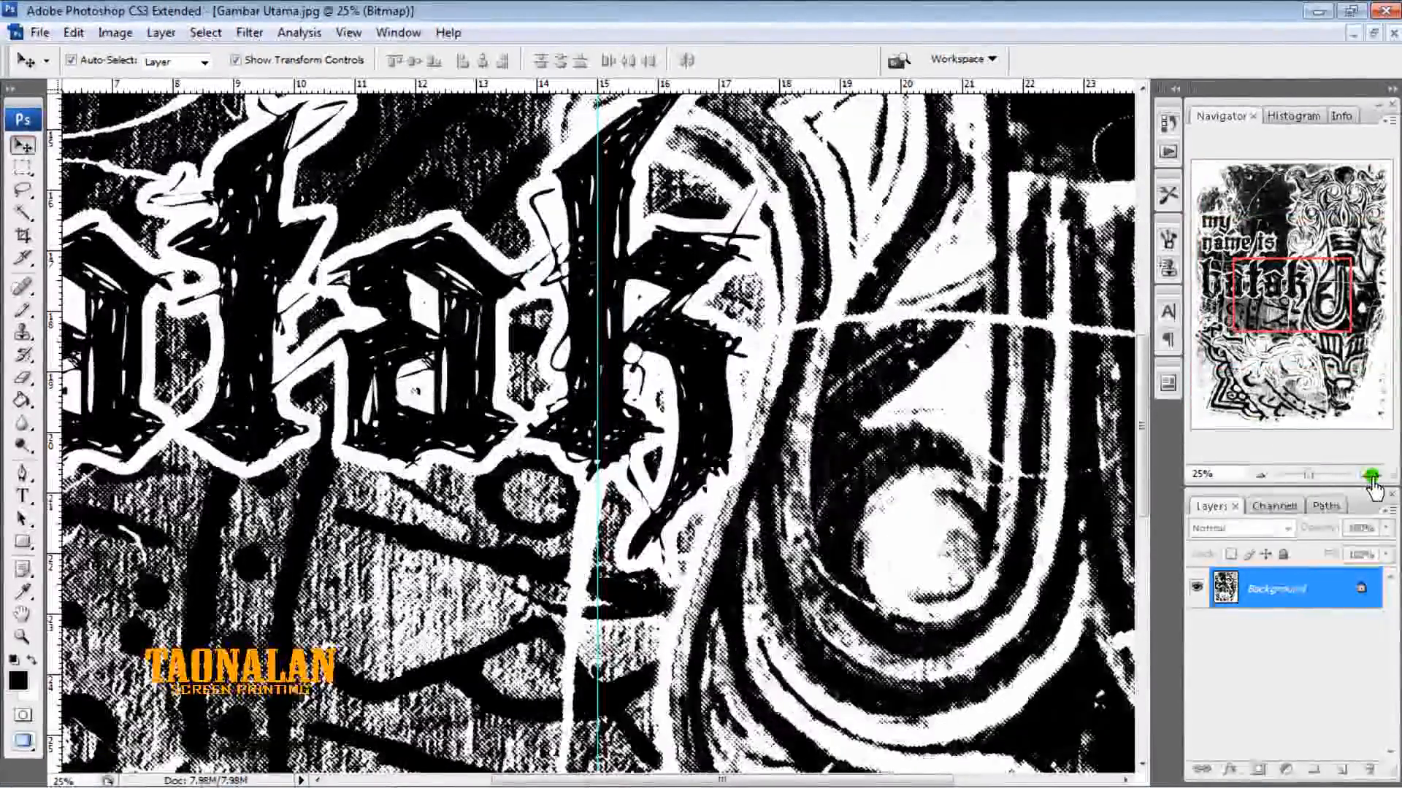
left_click(1372, 476)
key("ctrl+minus")
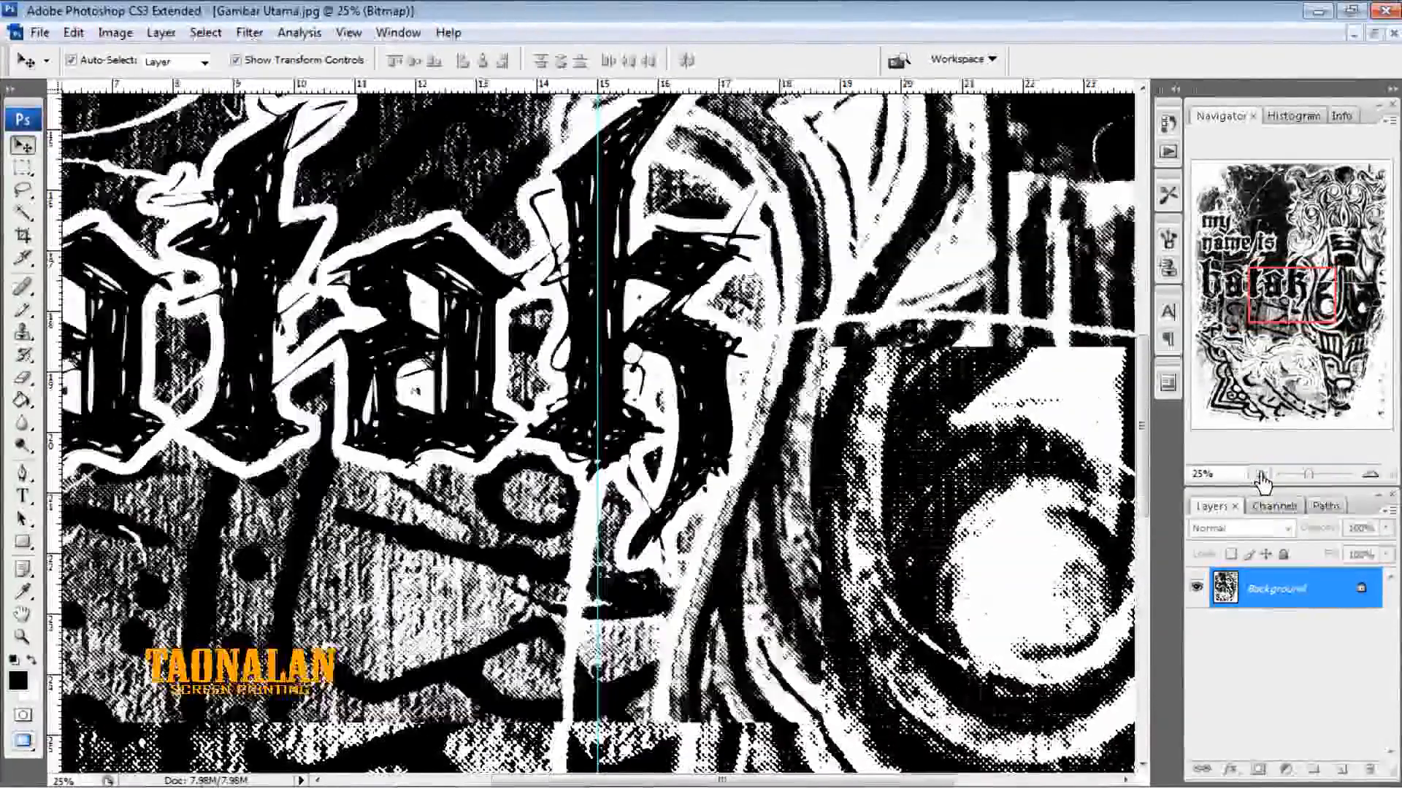
left_click(1261, 474)
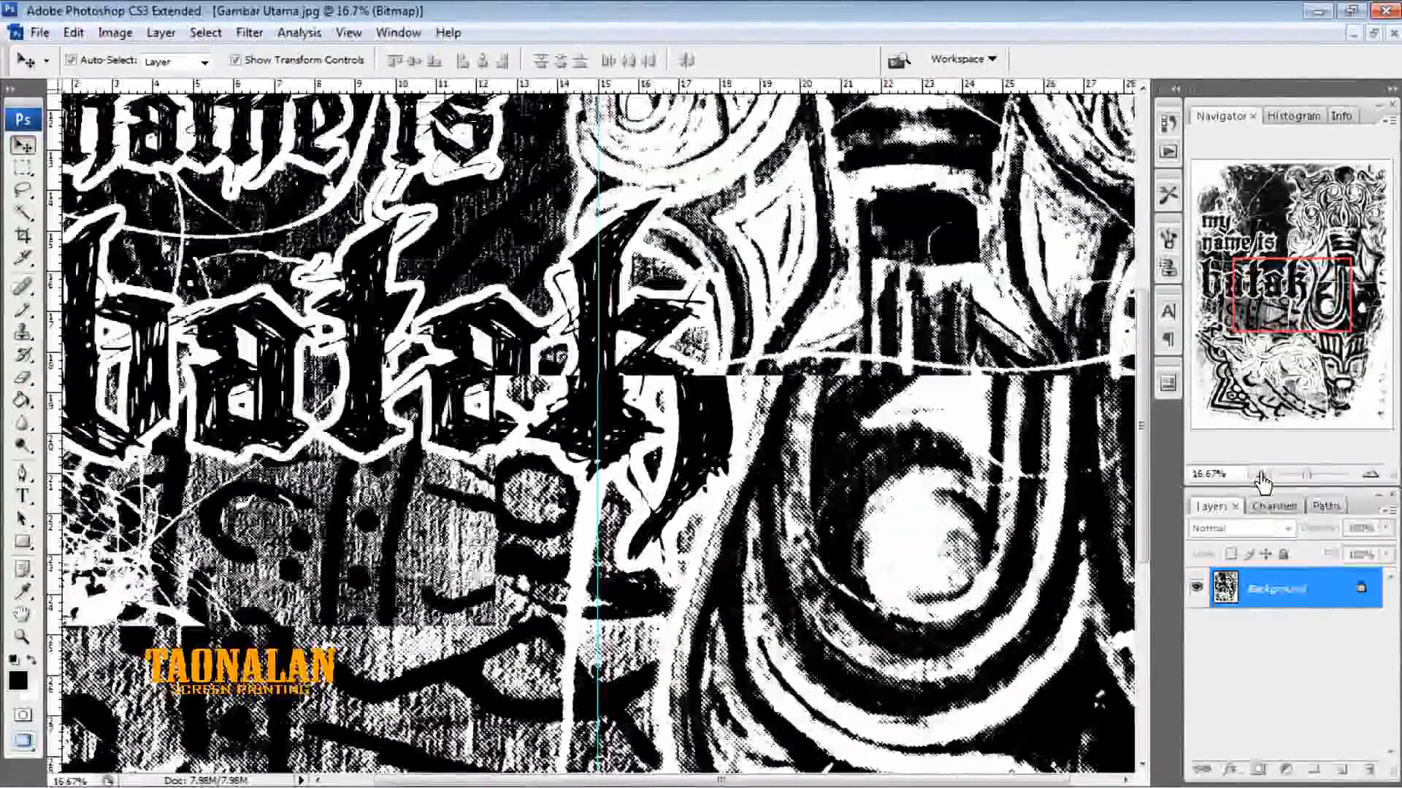
Convert the bitmap image back to Grayscale with a size ratio of 1 and turn its Background into Layer 0
left_click(1261, 474)
left_click(1261, 474)
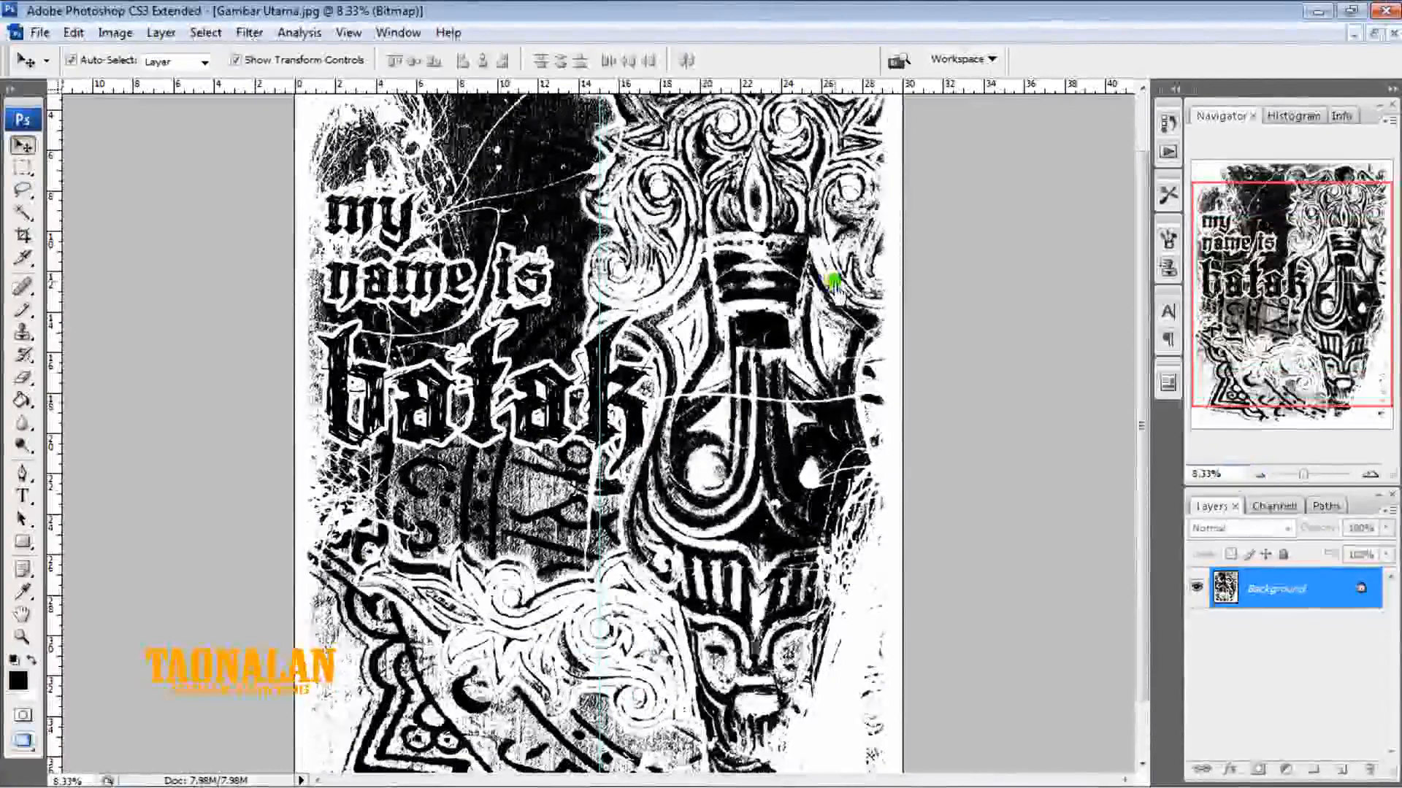
left_click(124, 35)
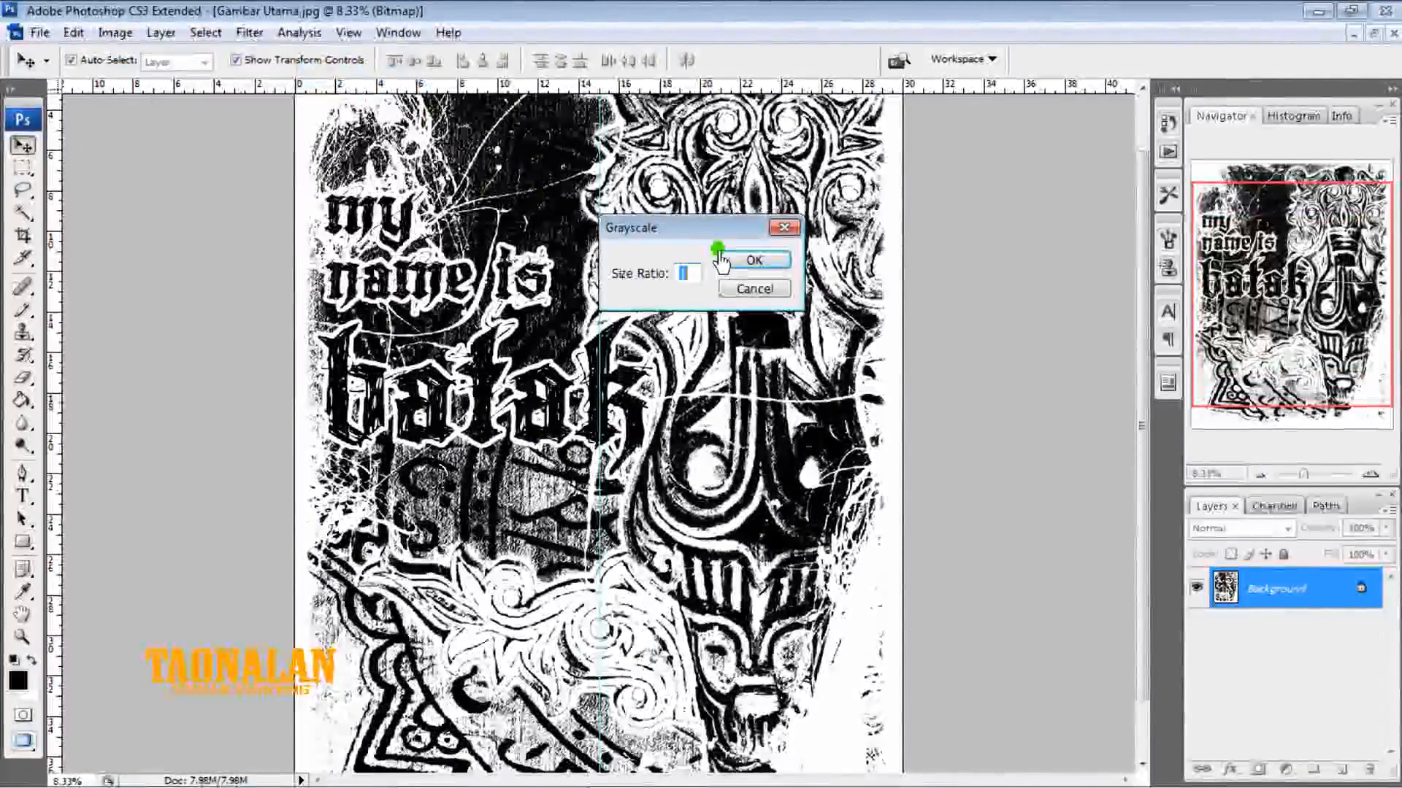
left_click(739, 258)
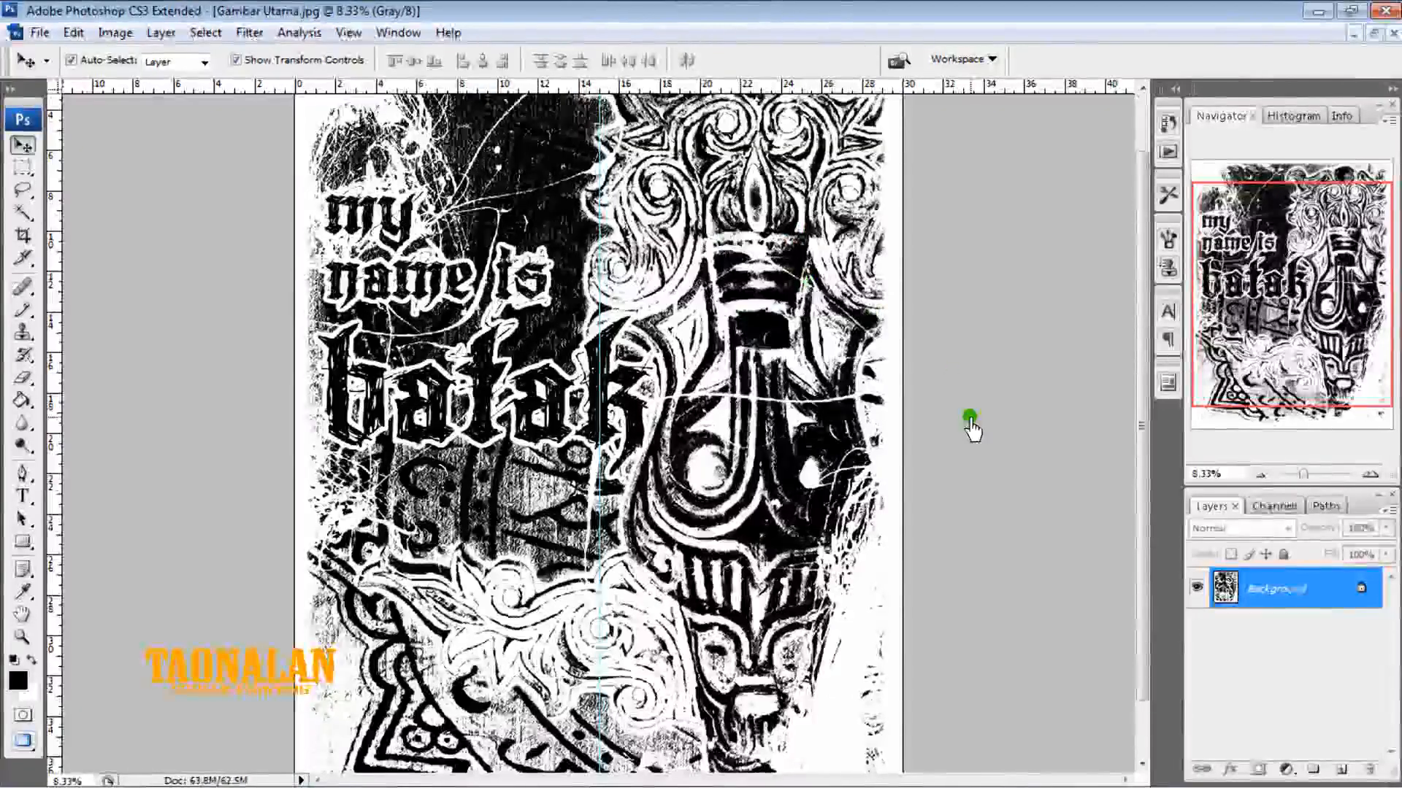
double_click(1307, 605)
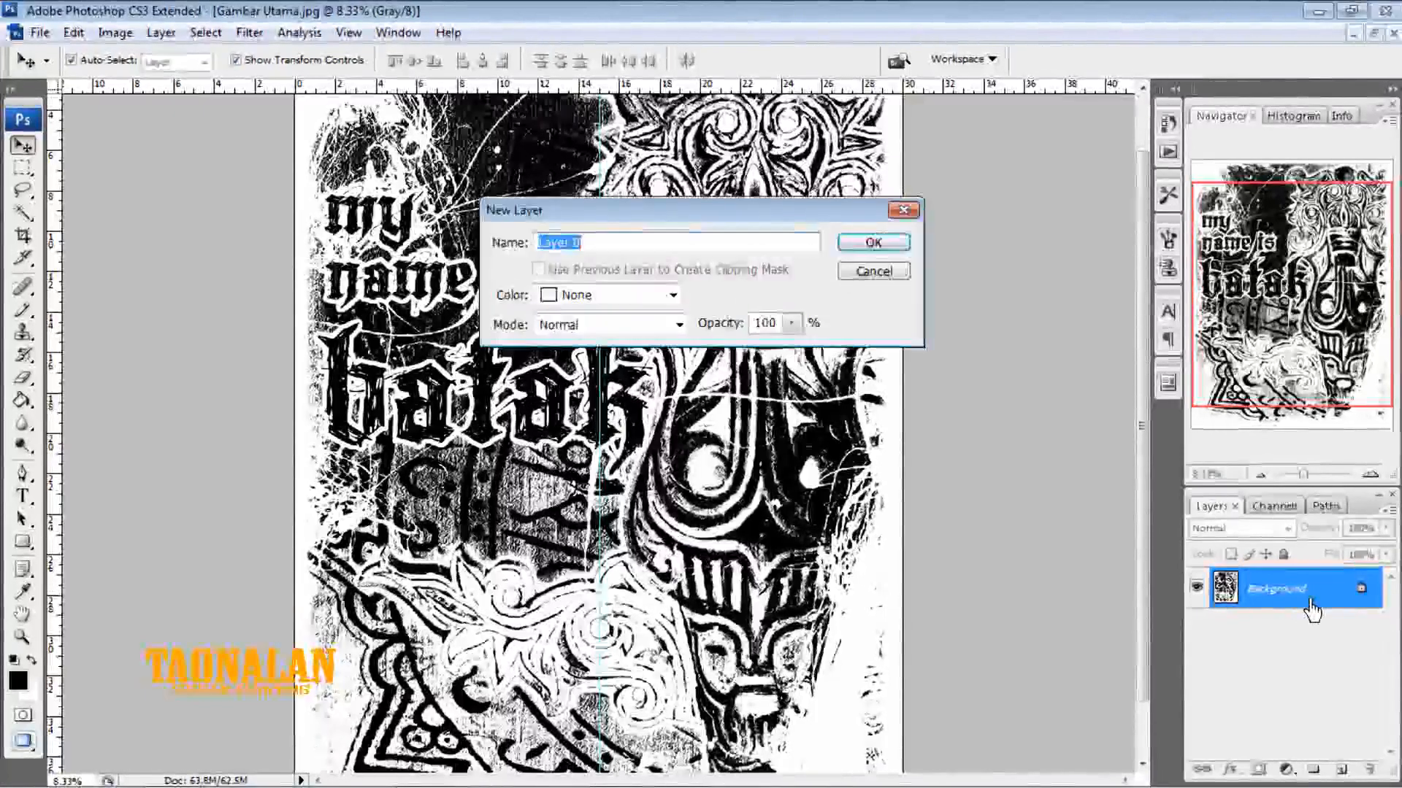
left_click(880, 248)
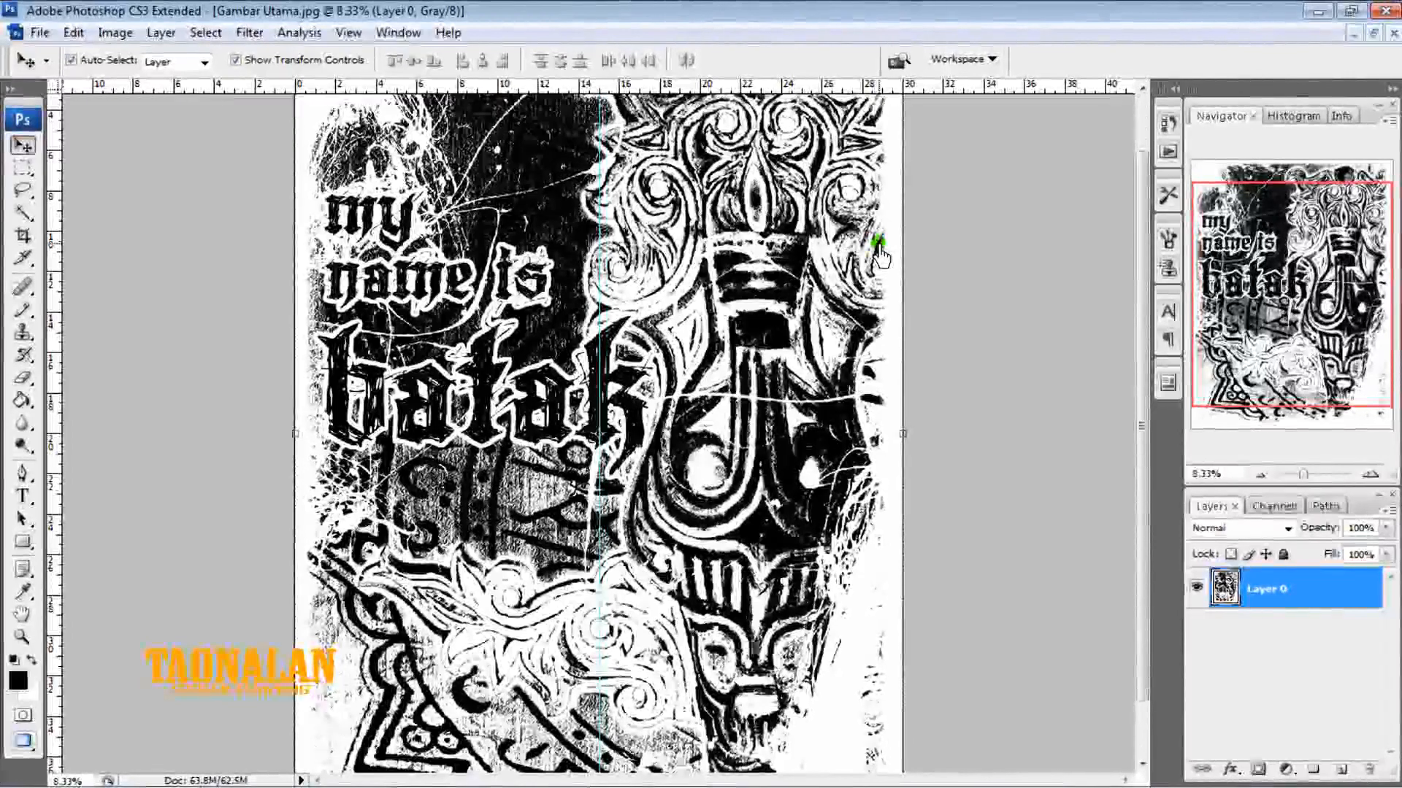
Select the white areas of Layer 0 with Color Range at a fuzziness of 40, delete them and clear the selection
left_click(1263, 475)
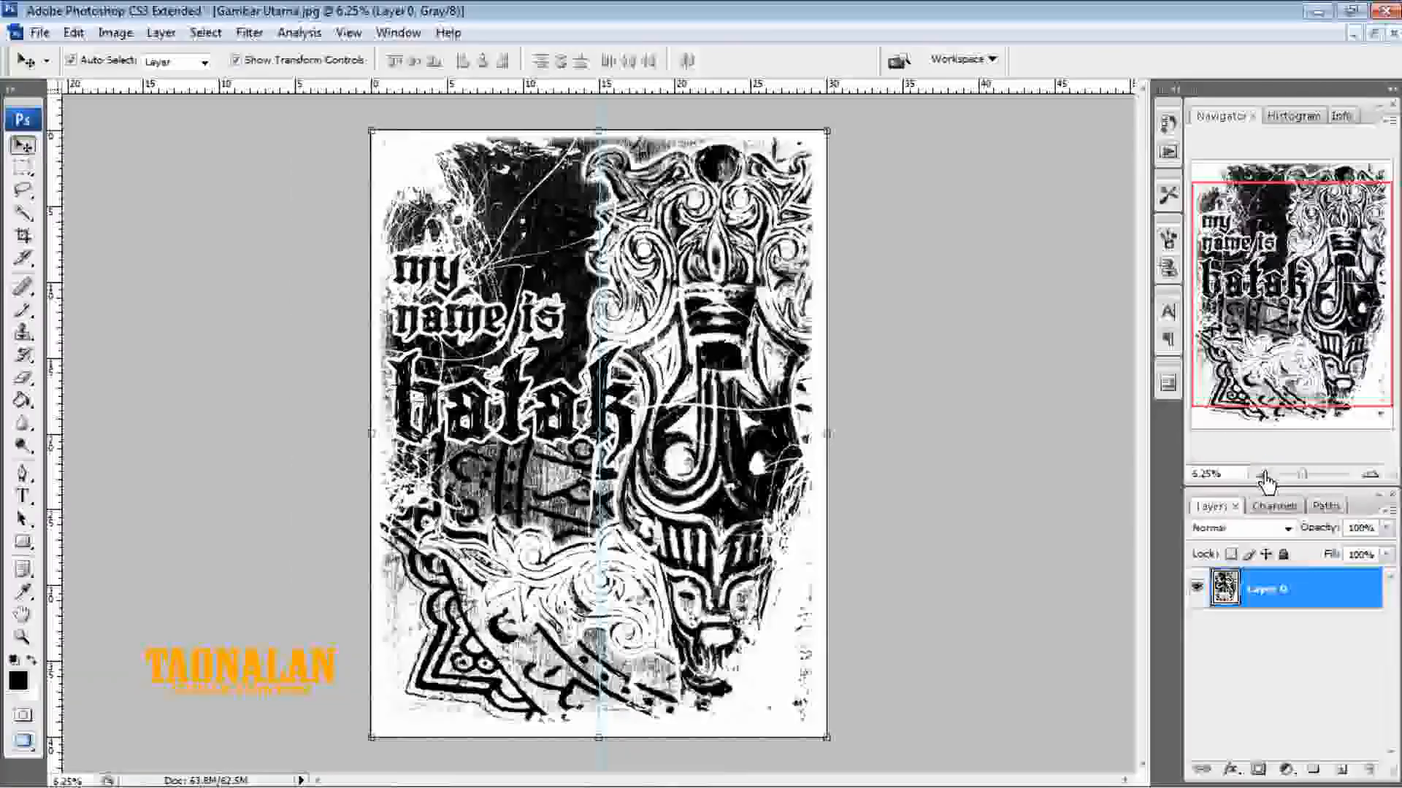
left_click(1264, 475)
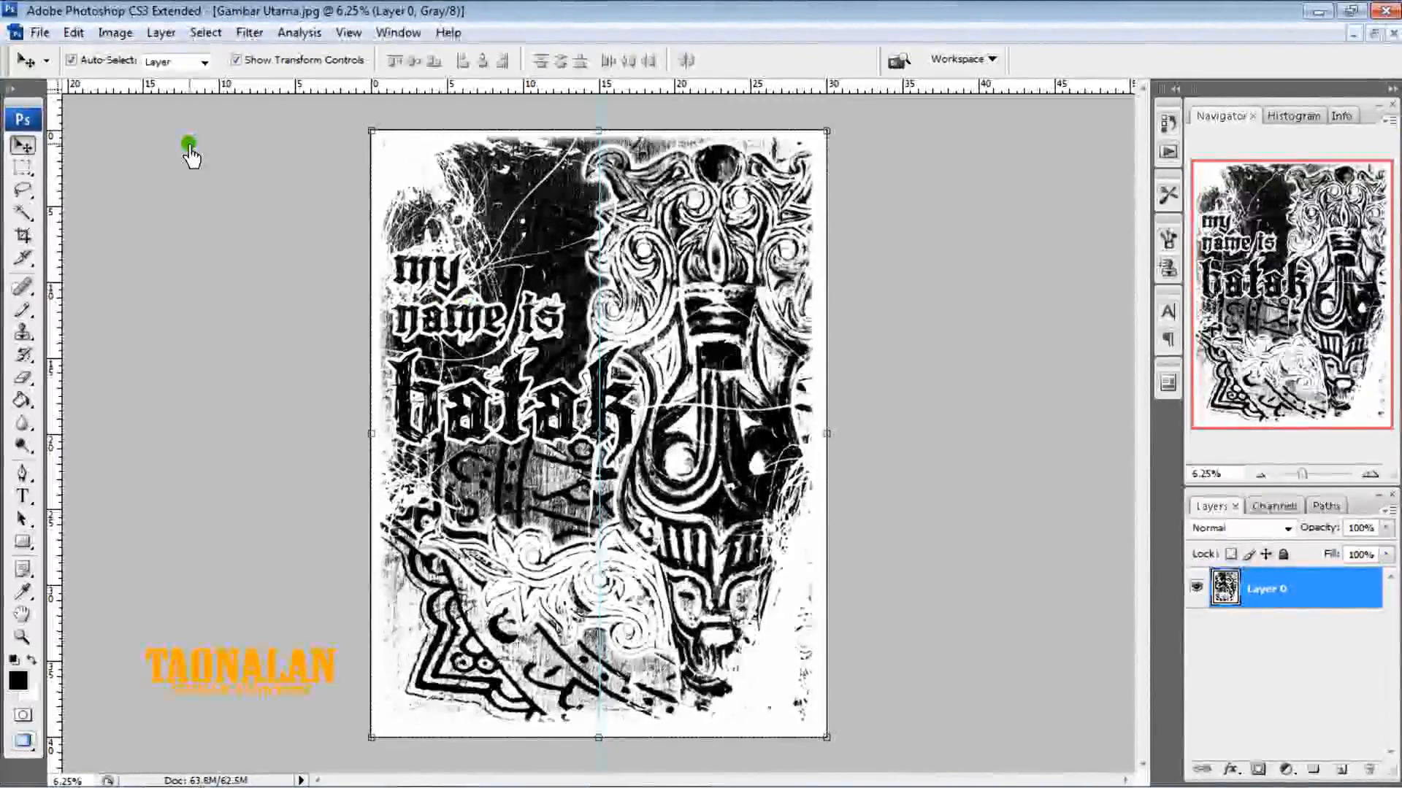
left_click(203, 33)
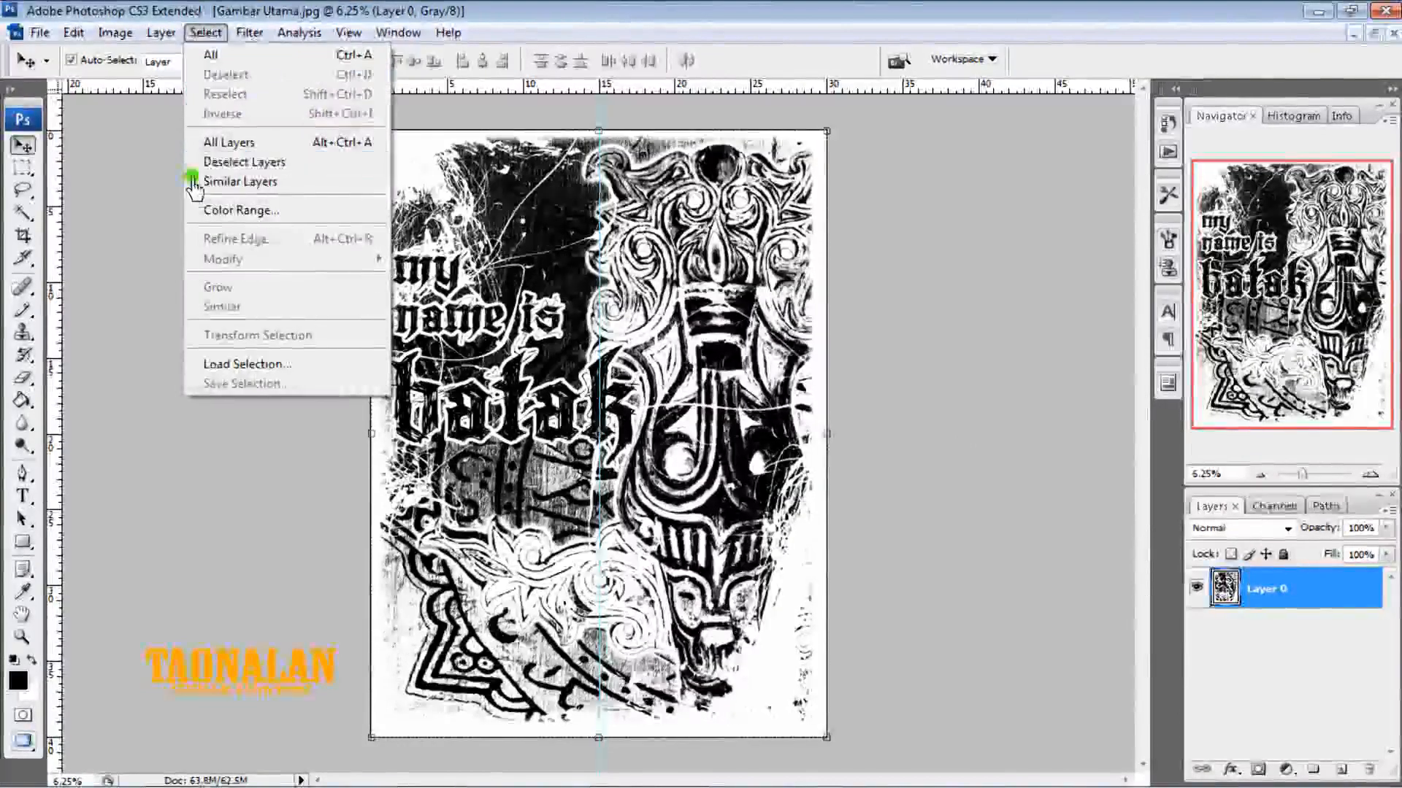
left_click(215, 211)
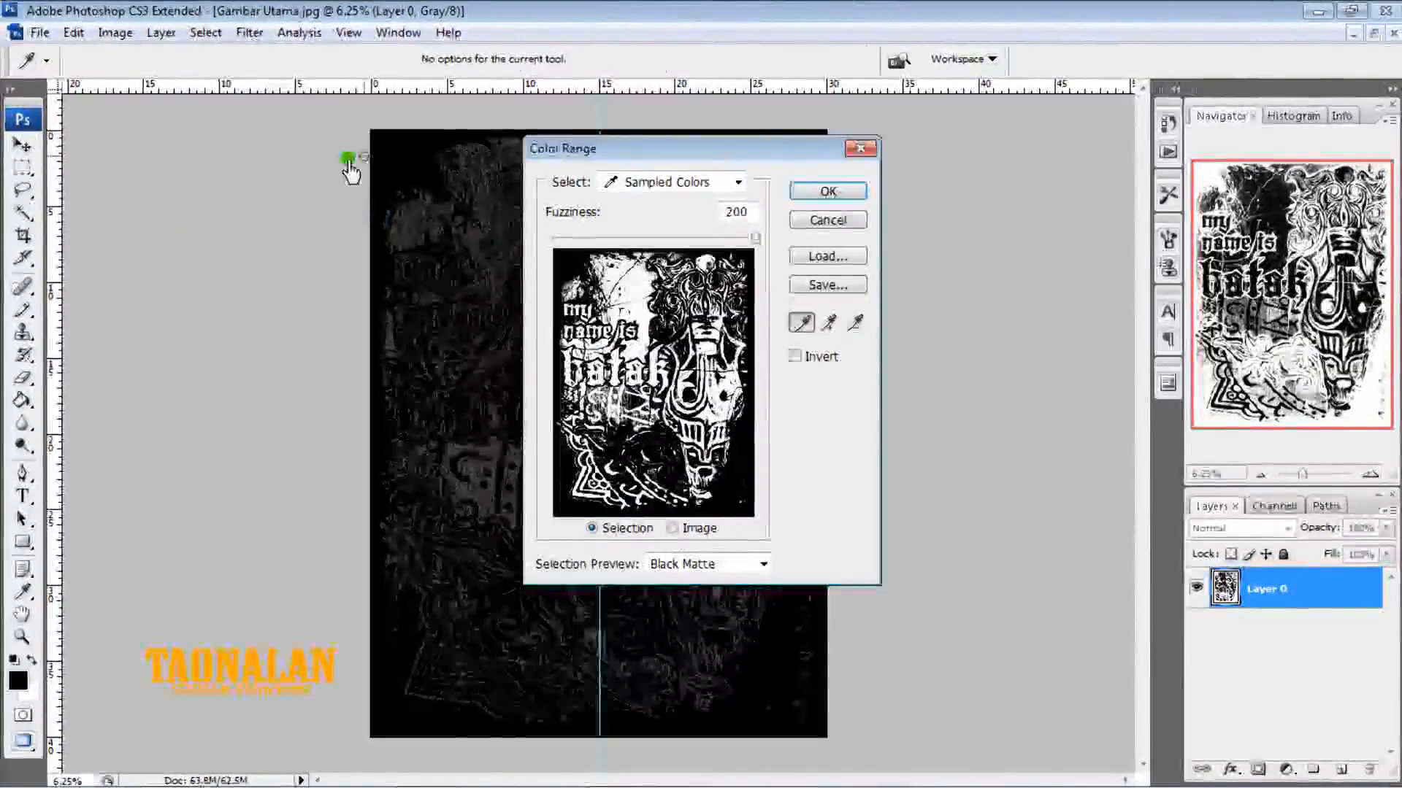
left_click(379, 146)
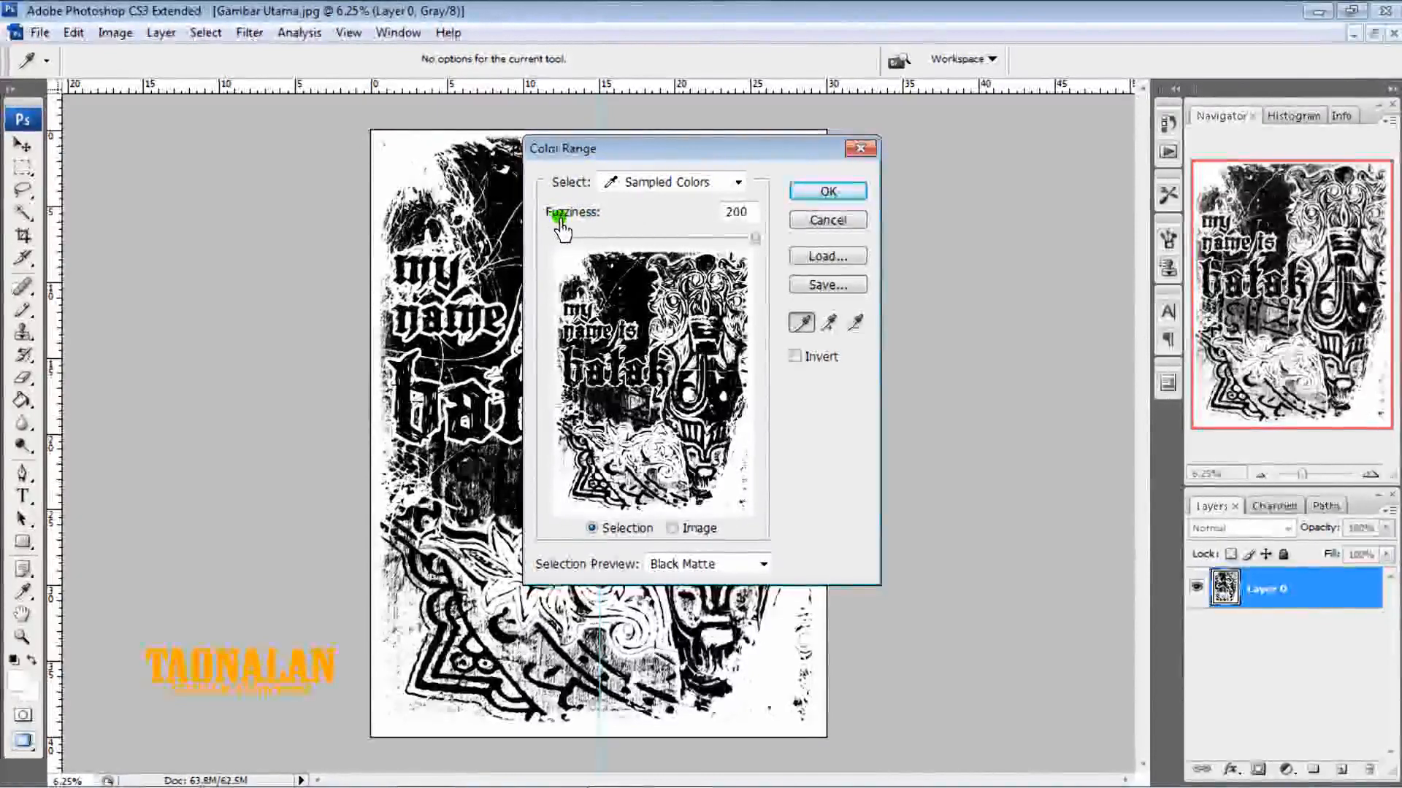
double_click(746, 213)
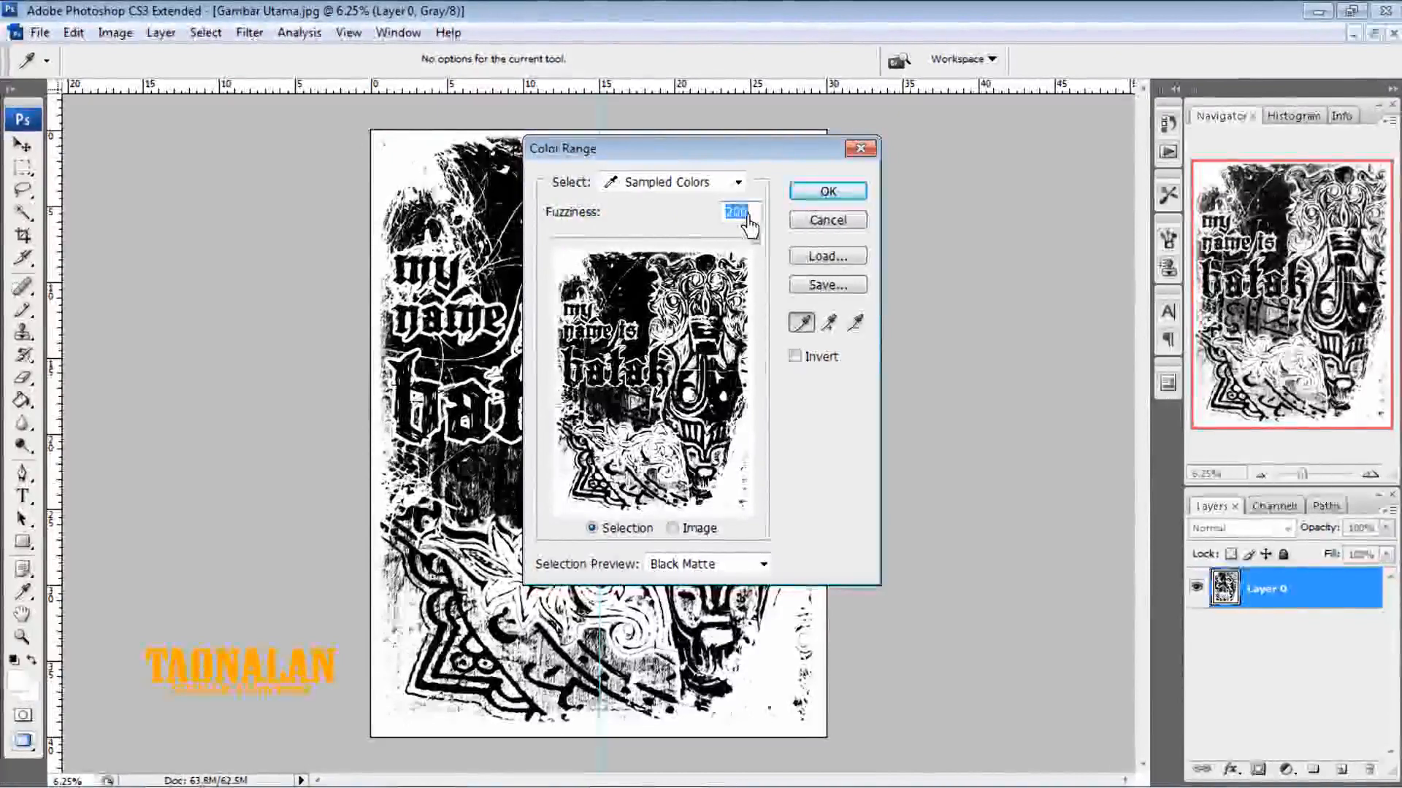
type("40")
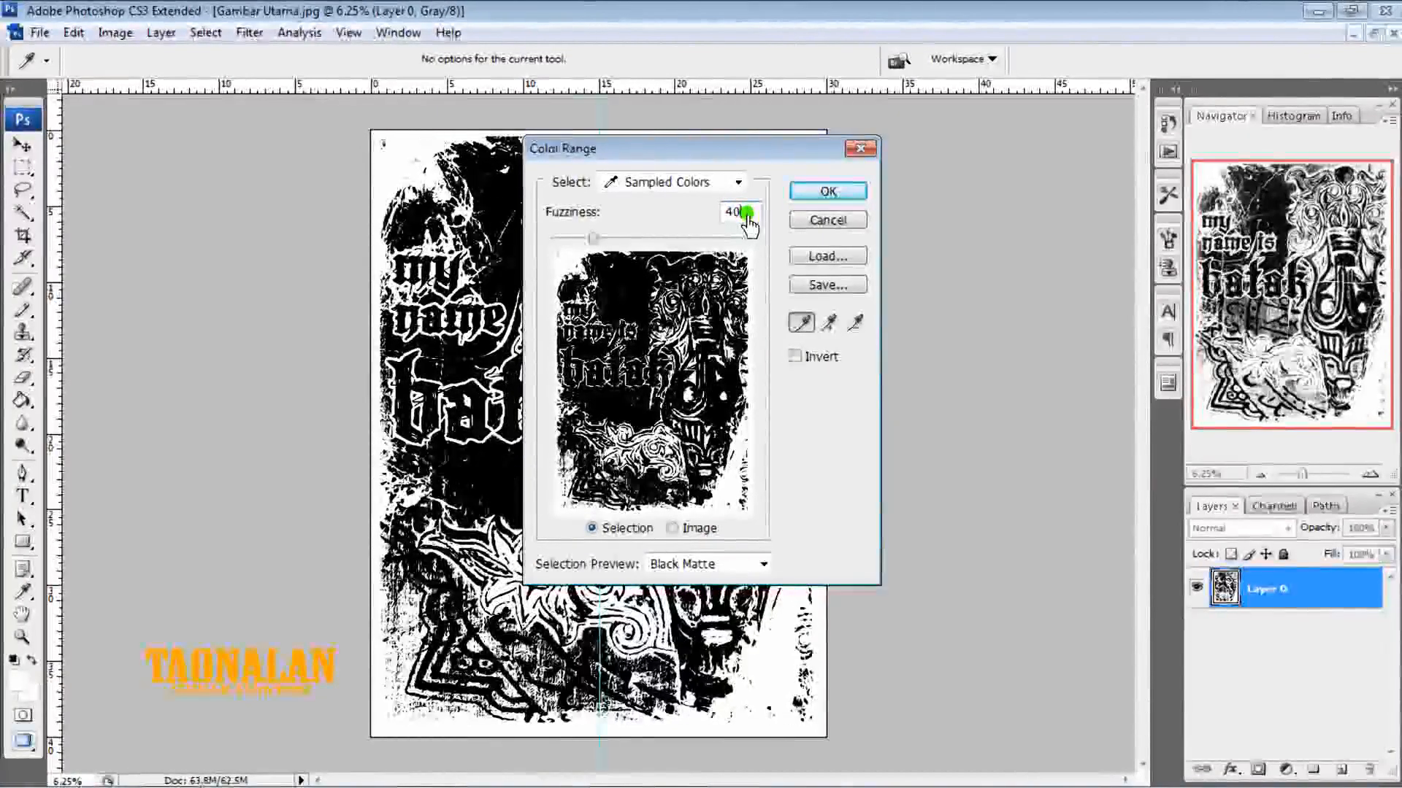
left_click(825, 192)
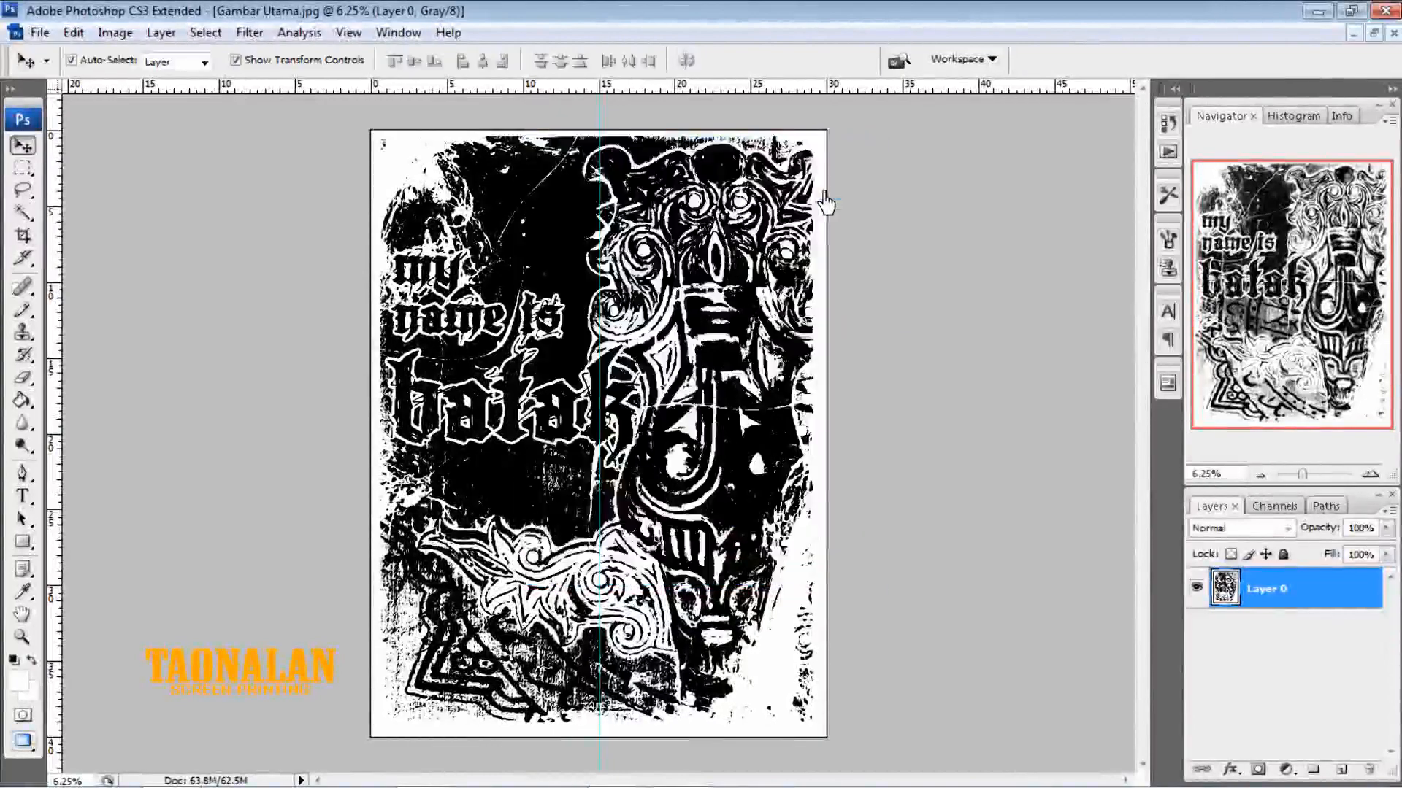
left_click(406, 159)
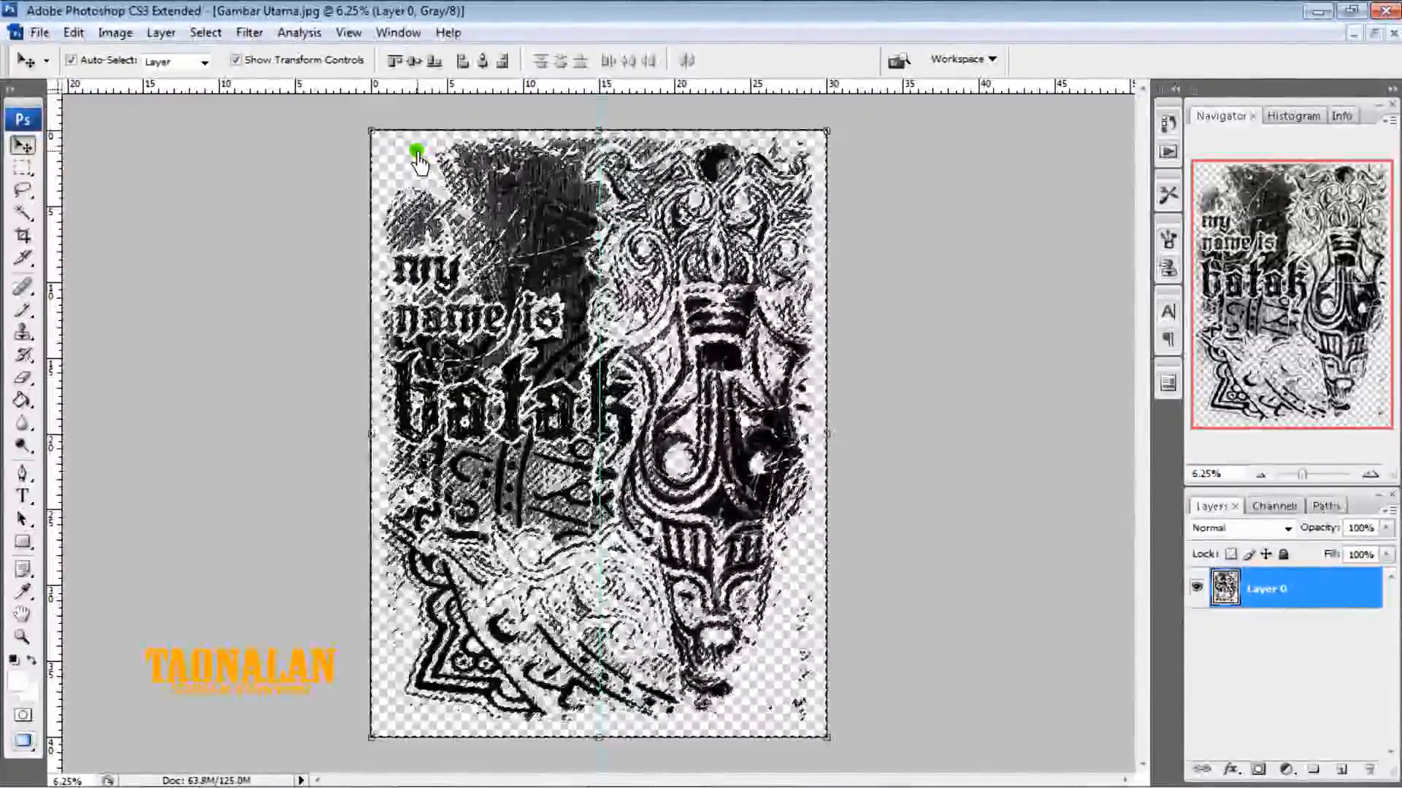
key("ctrl+d")
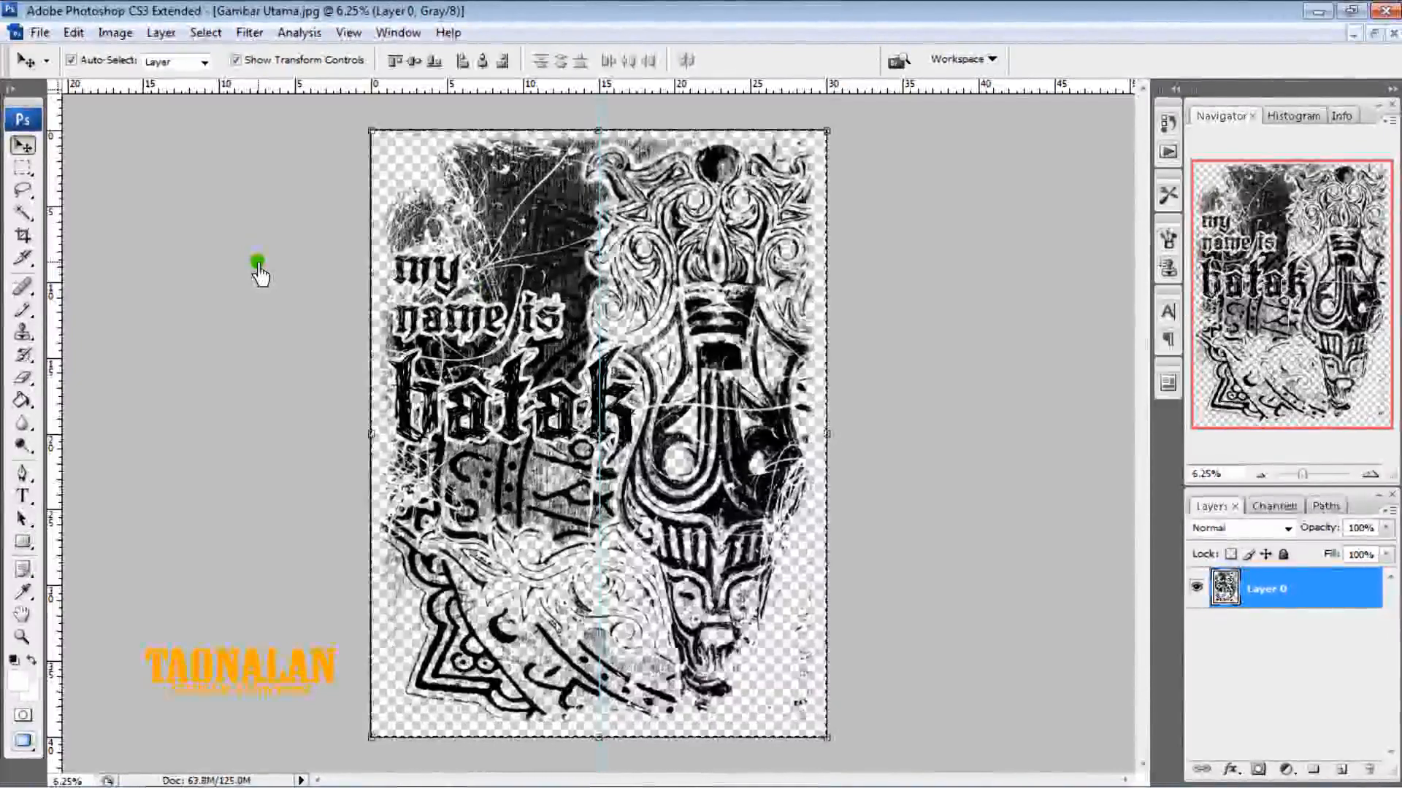
Switch to the FILM SABLON PILI_K document and paste the halftone artwork as a new layer directly above the K layer
left_click(400, 32)
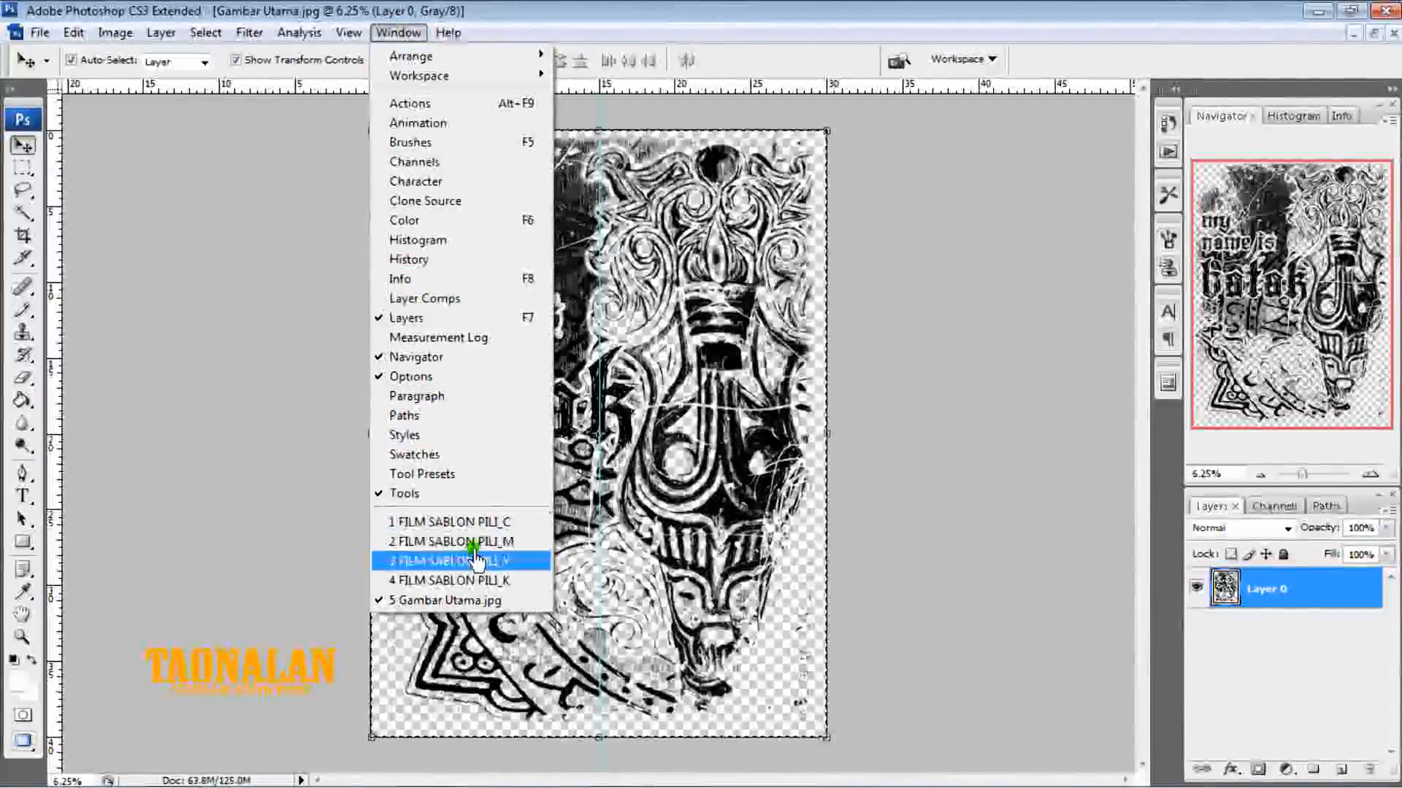
left_click(490, 581)
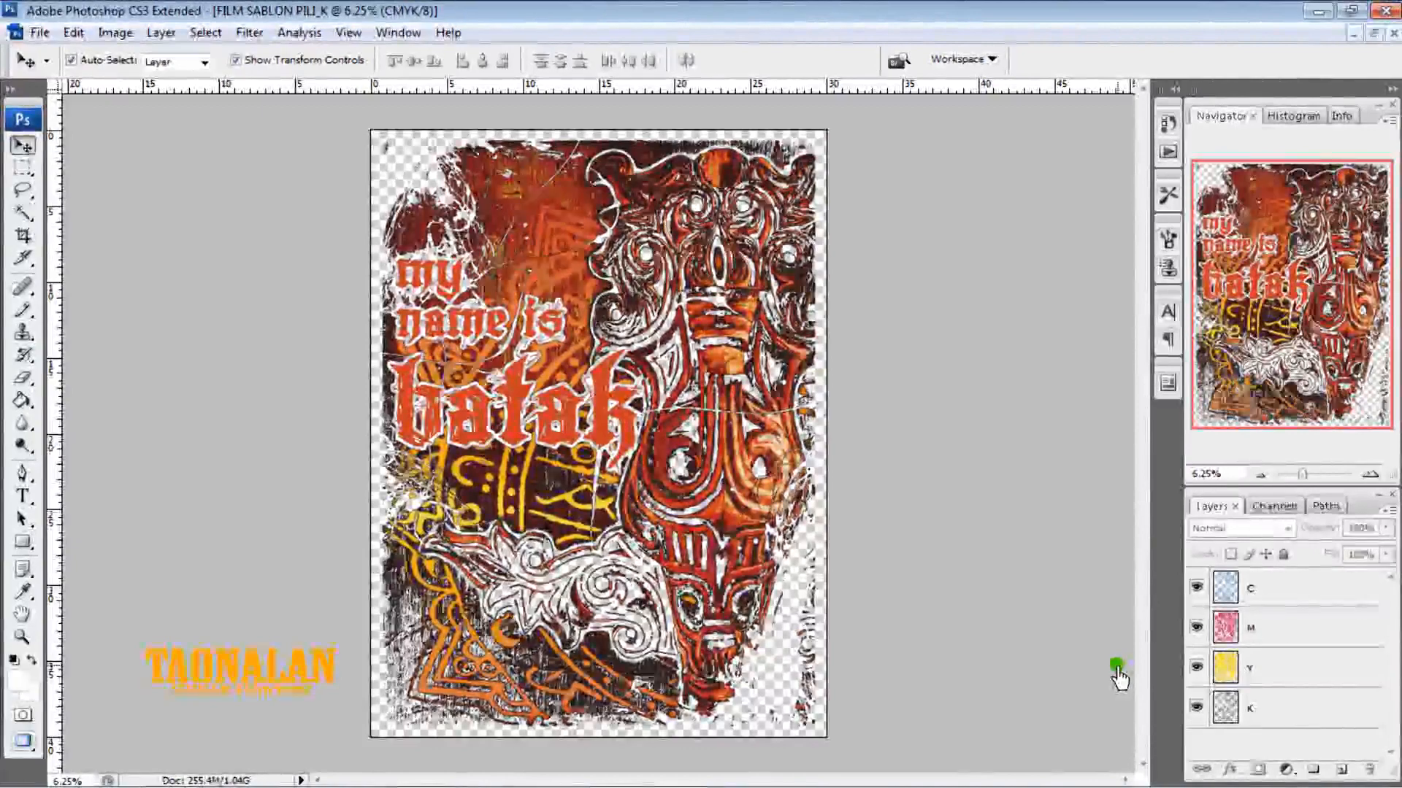
left_click(1284, 704)
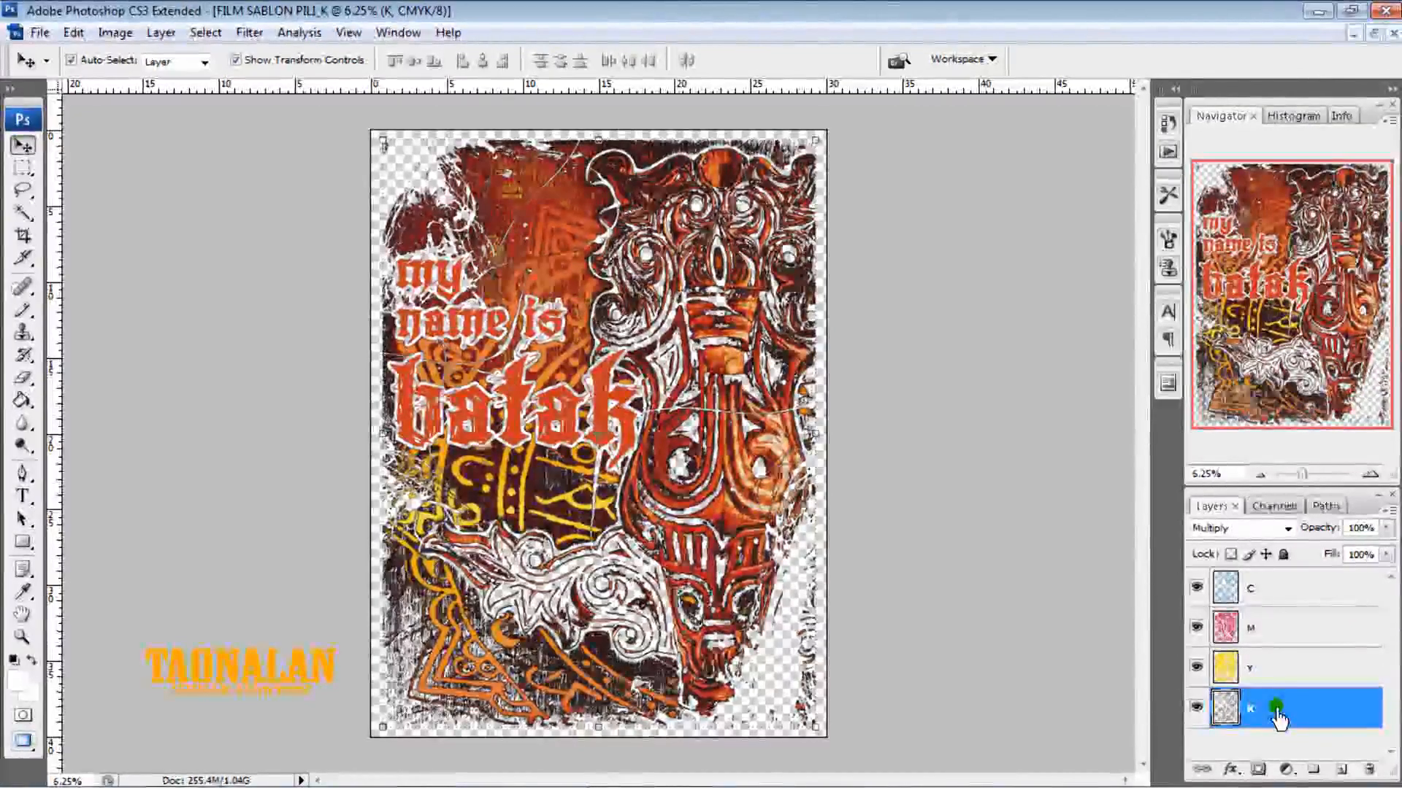
key("ctrl+shift+alt+e")
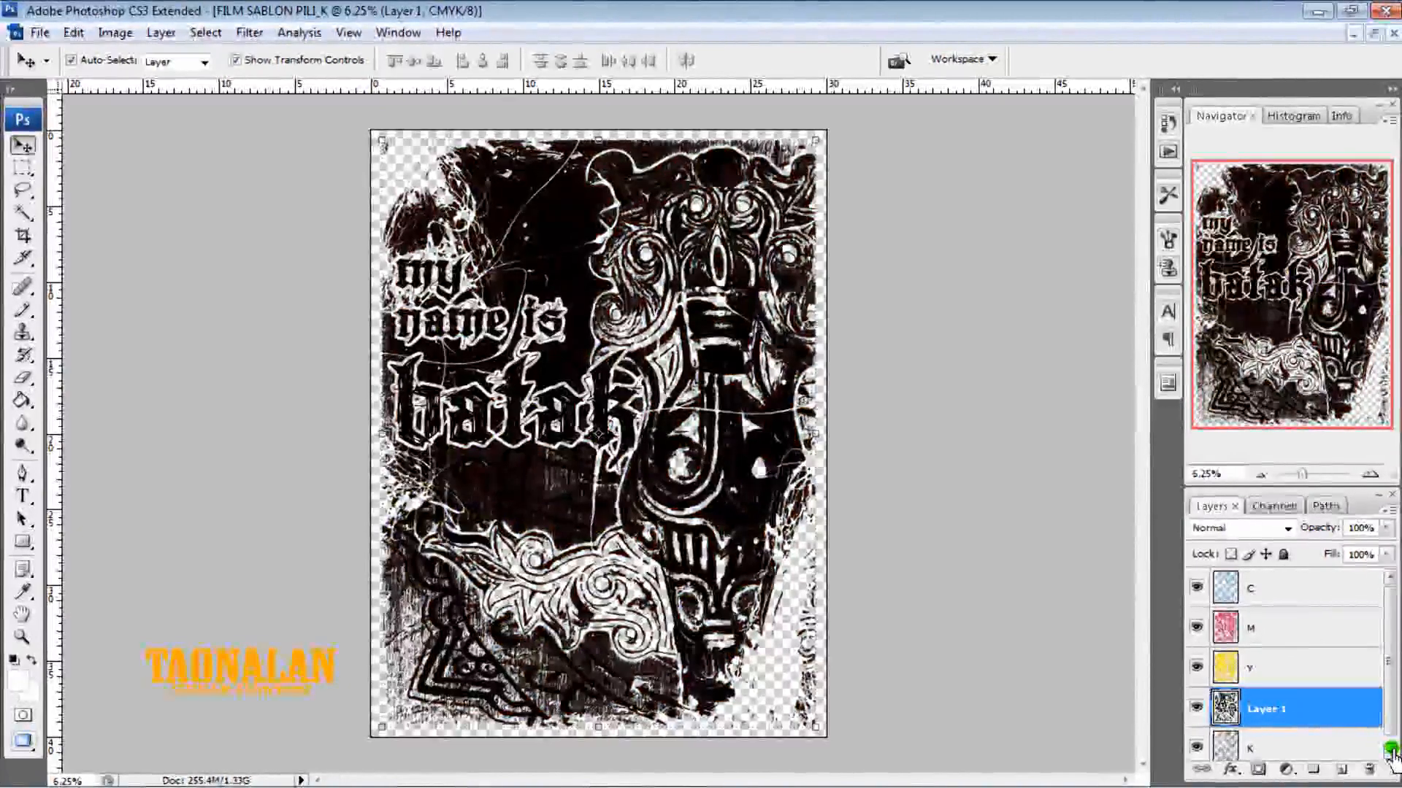
Move the K layer above Layer 1 so the halftone artwork is the lowest layer
left_click(1391, 752)
left_click(1333, 704)
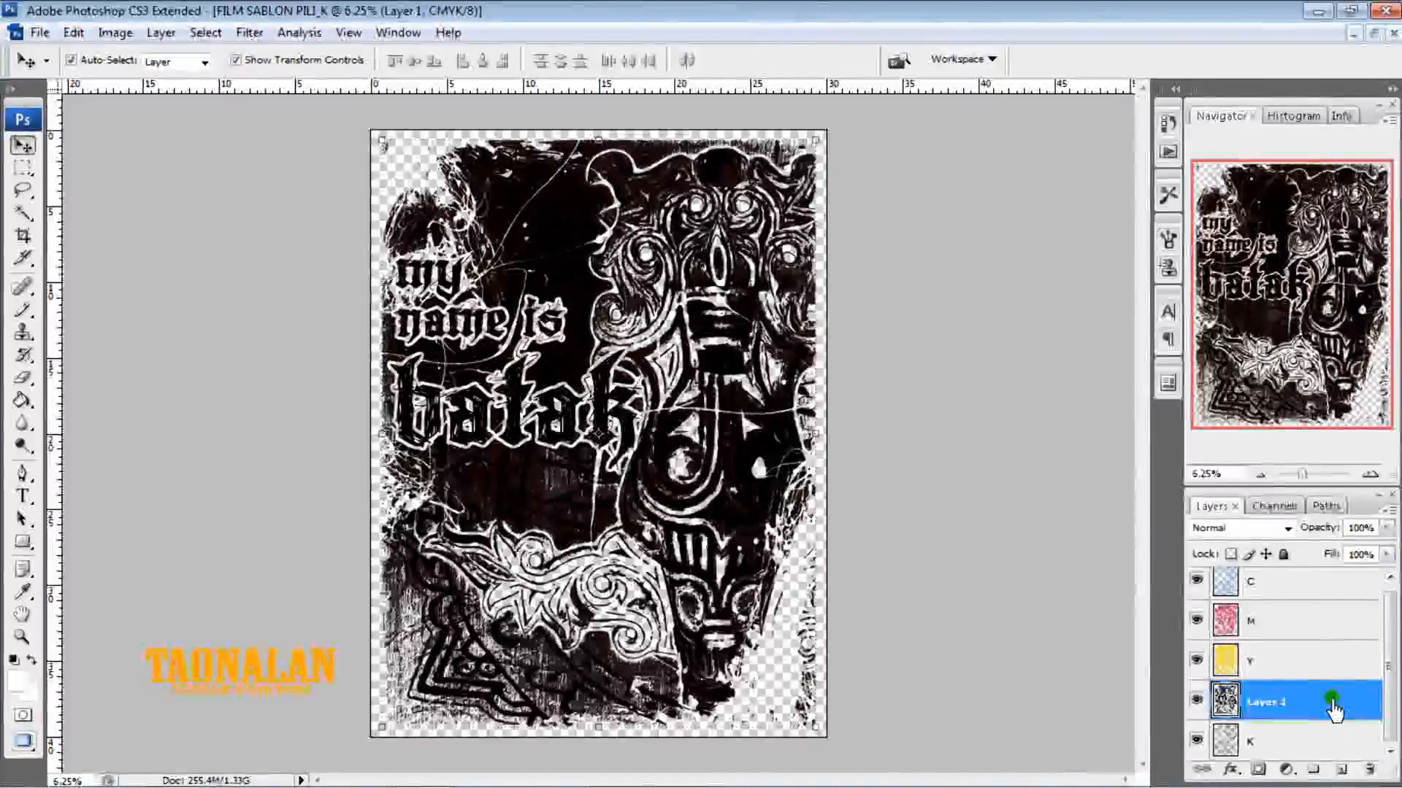
left_click(1319, 739)
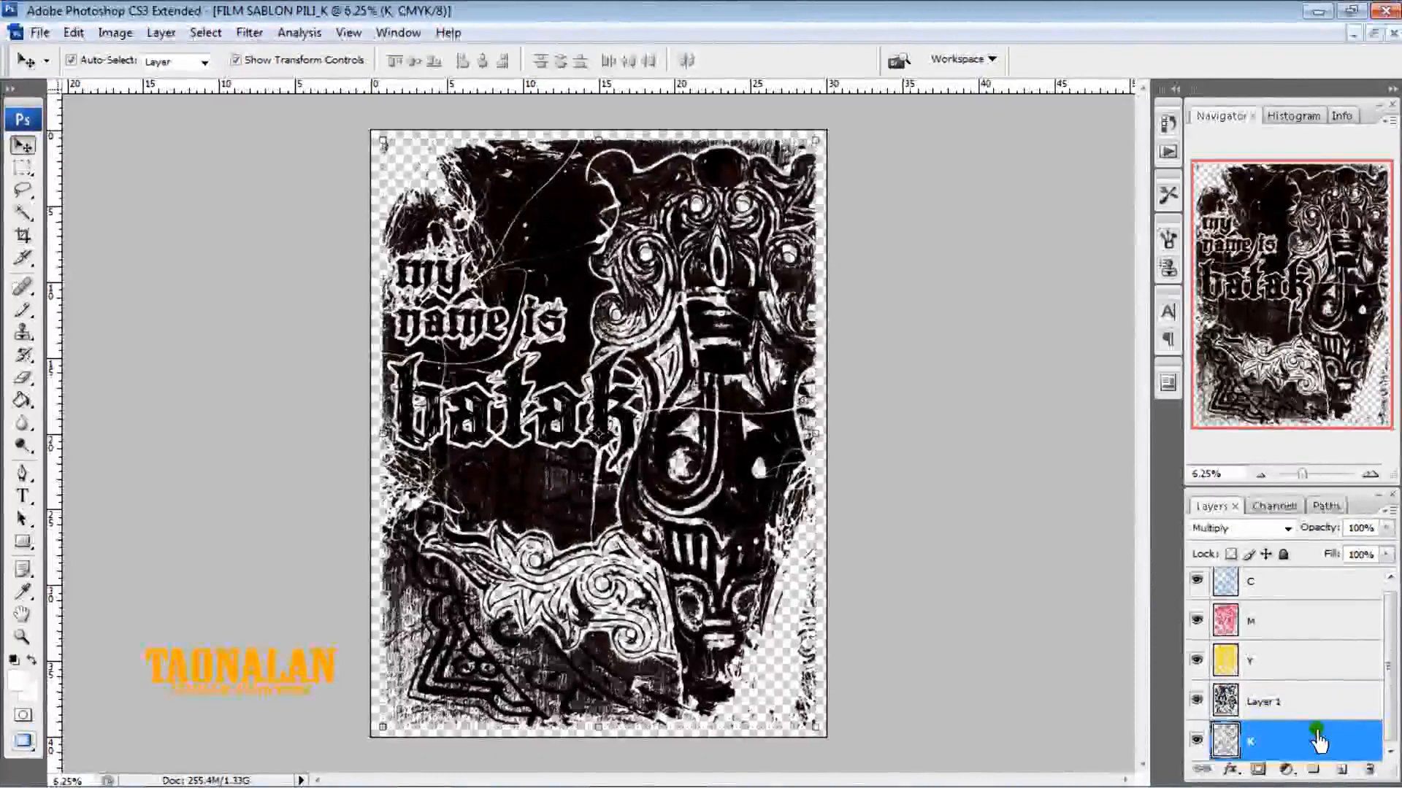
left_click_drag(1318, 741, 1320, 707)
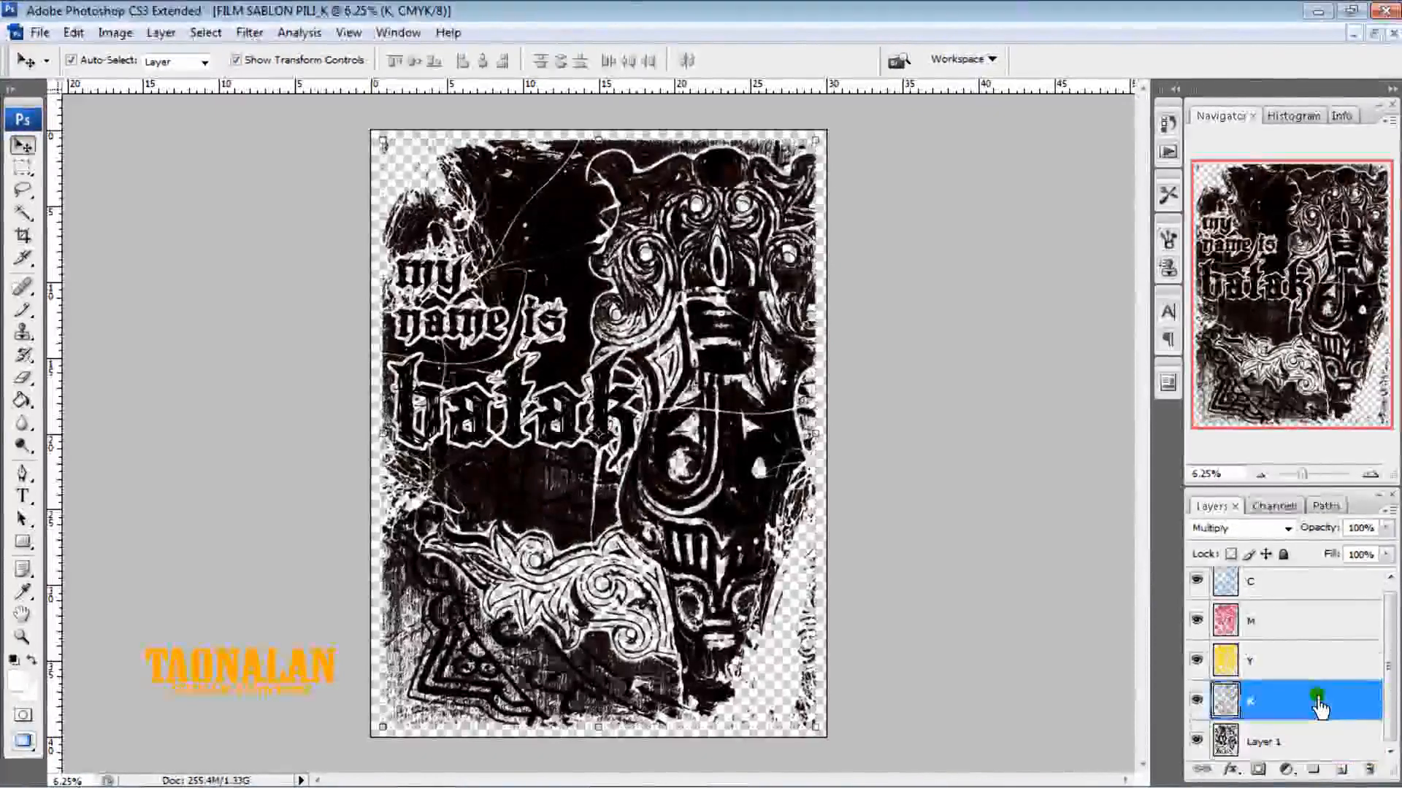
Apply a Color Overlay layer style to Layer 1 using pure white (ffffff) in Normal blend mode at 100% opacity
left_click(1318, 741)
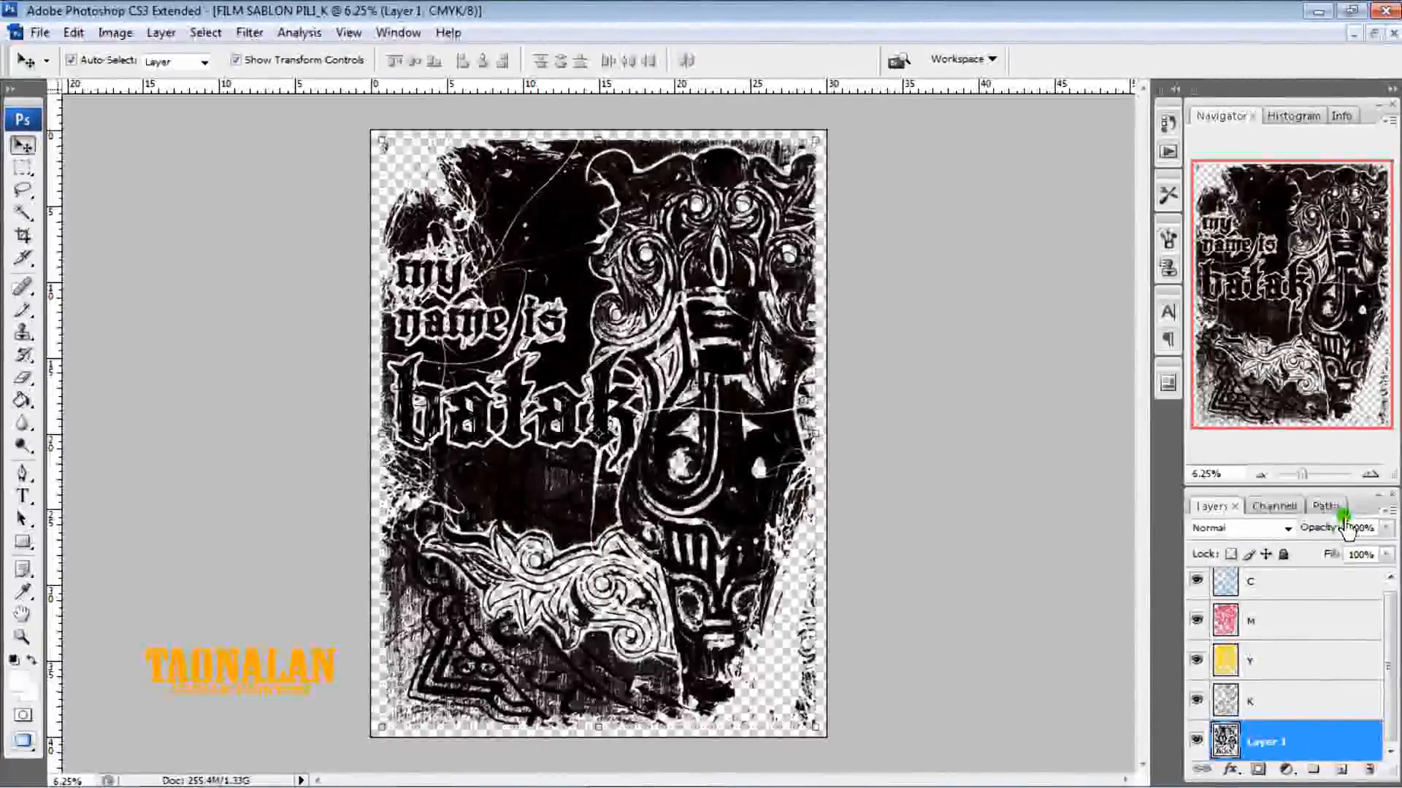
left_click(1370, 474)
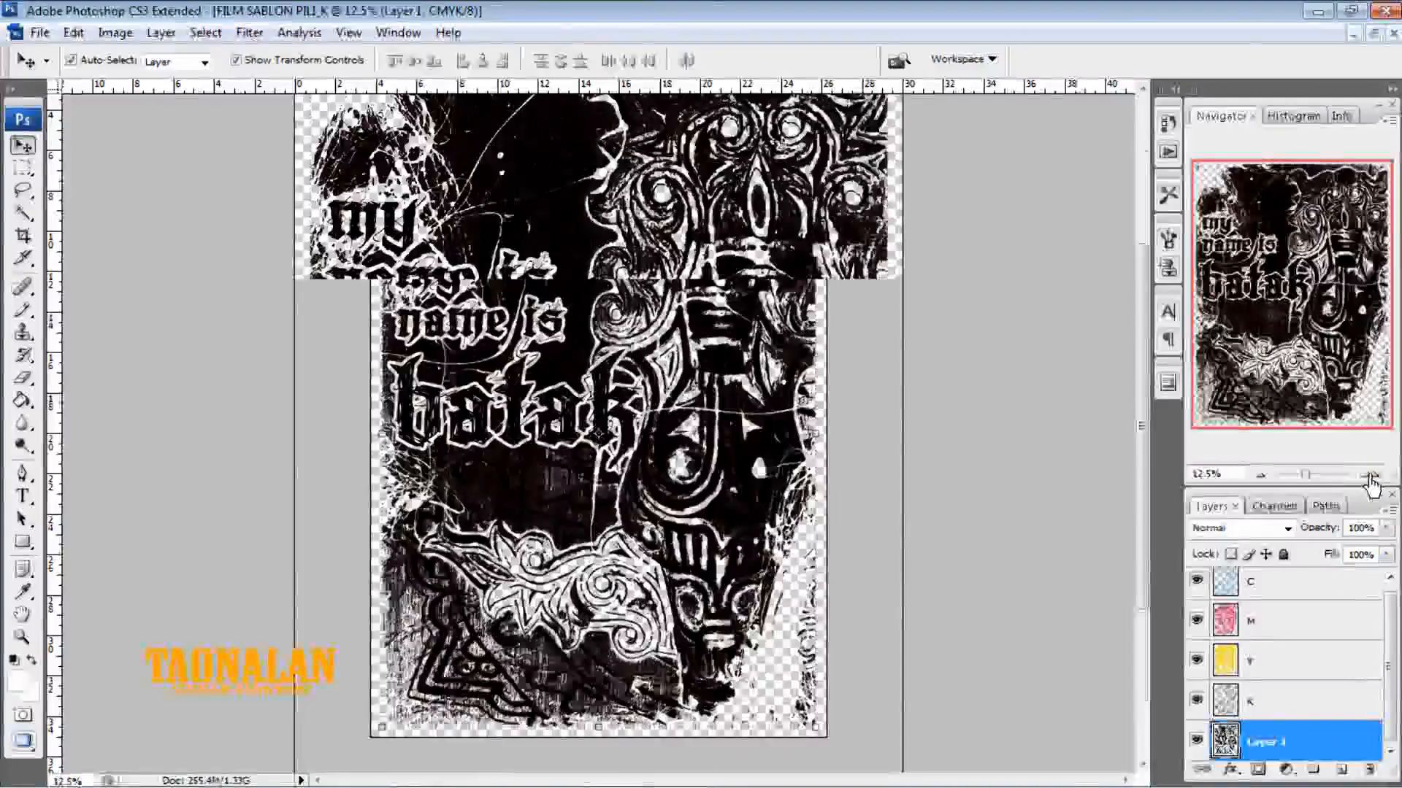
left_click(1369, 475)
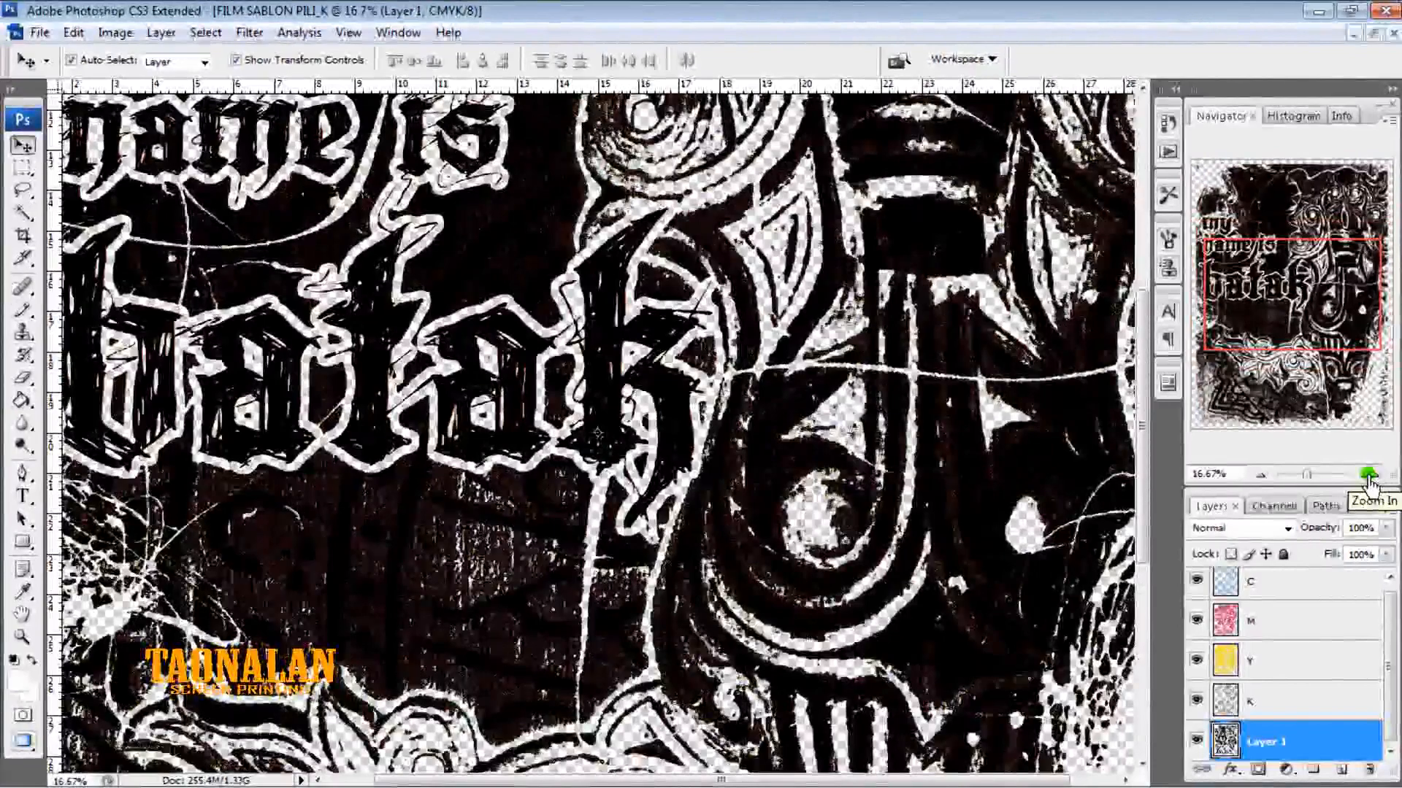
left_click_drag(1303, 479, 1254, 483)
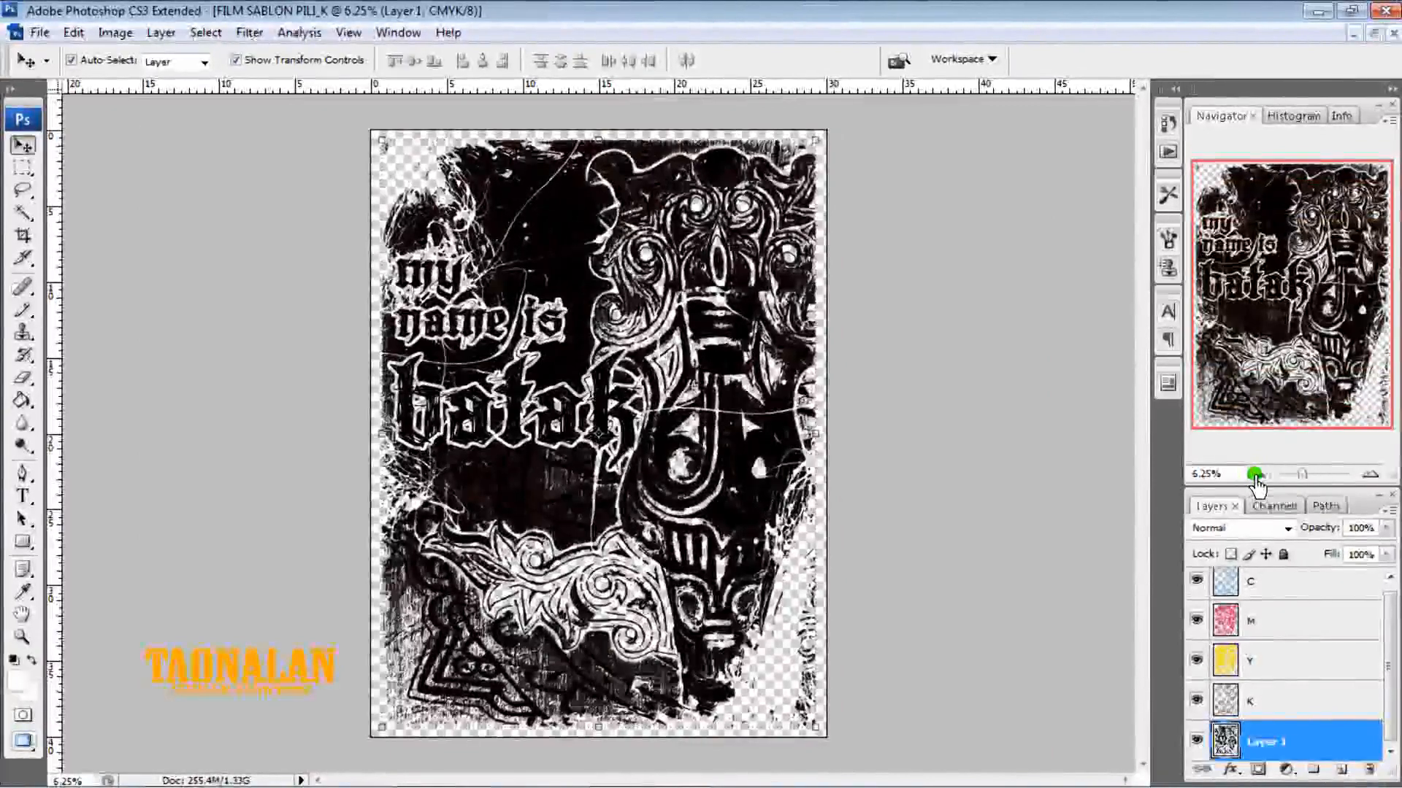
double_click(1319, 739)
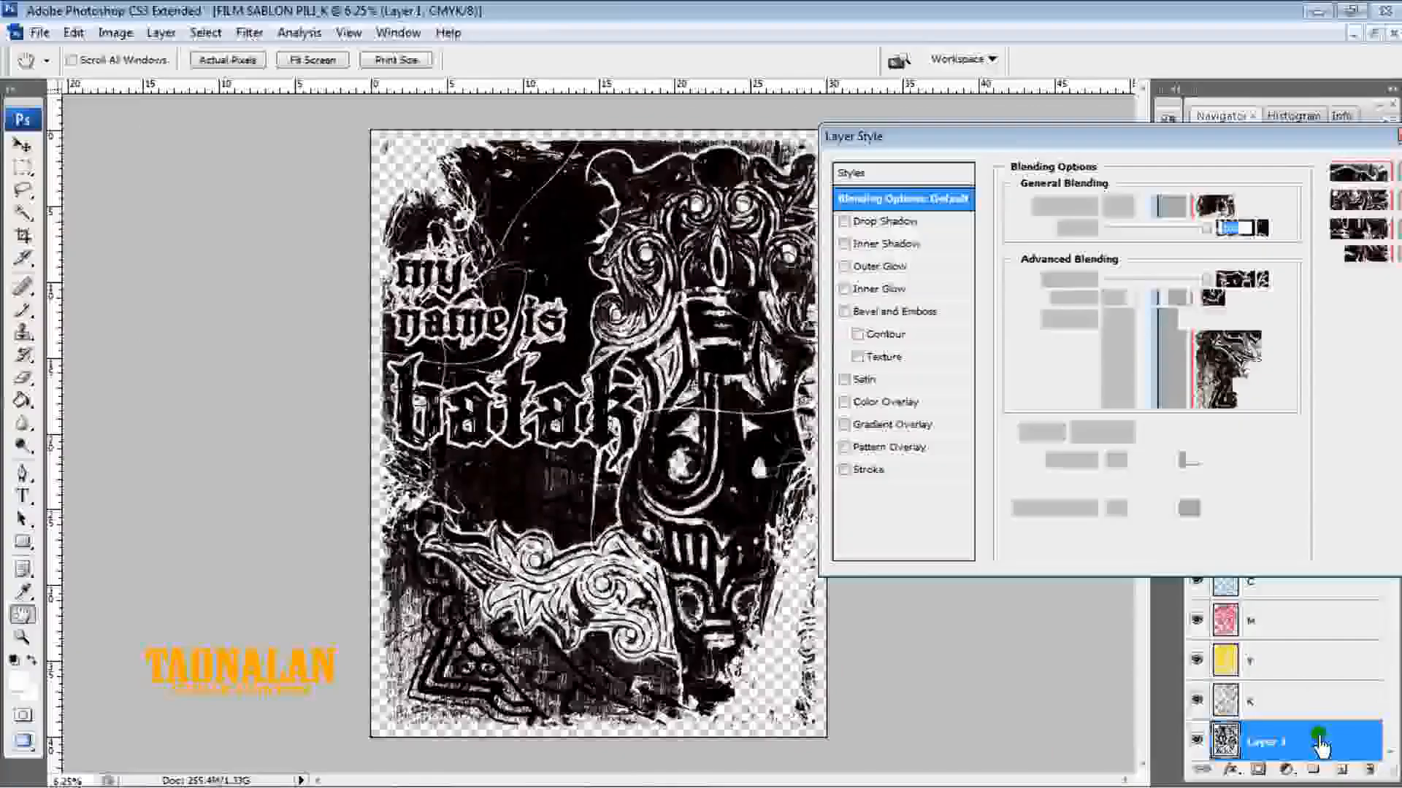
left_click(895, 403)
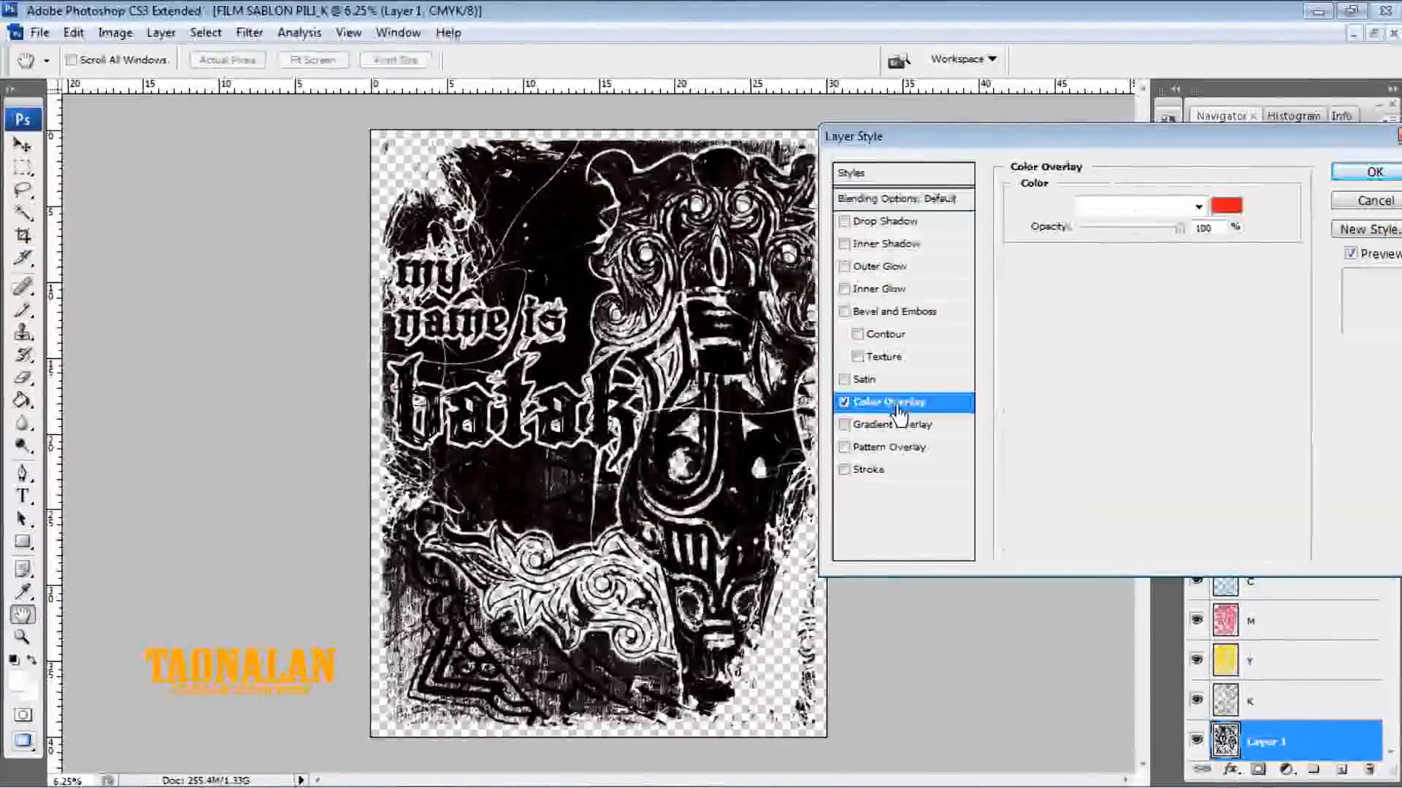
left_click(1229, 221)
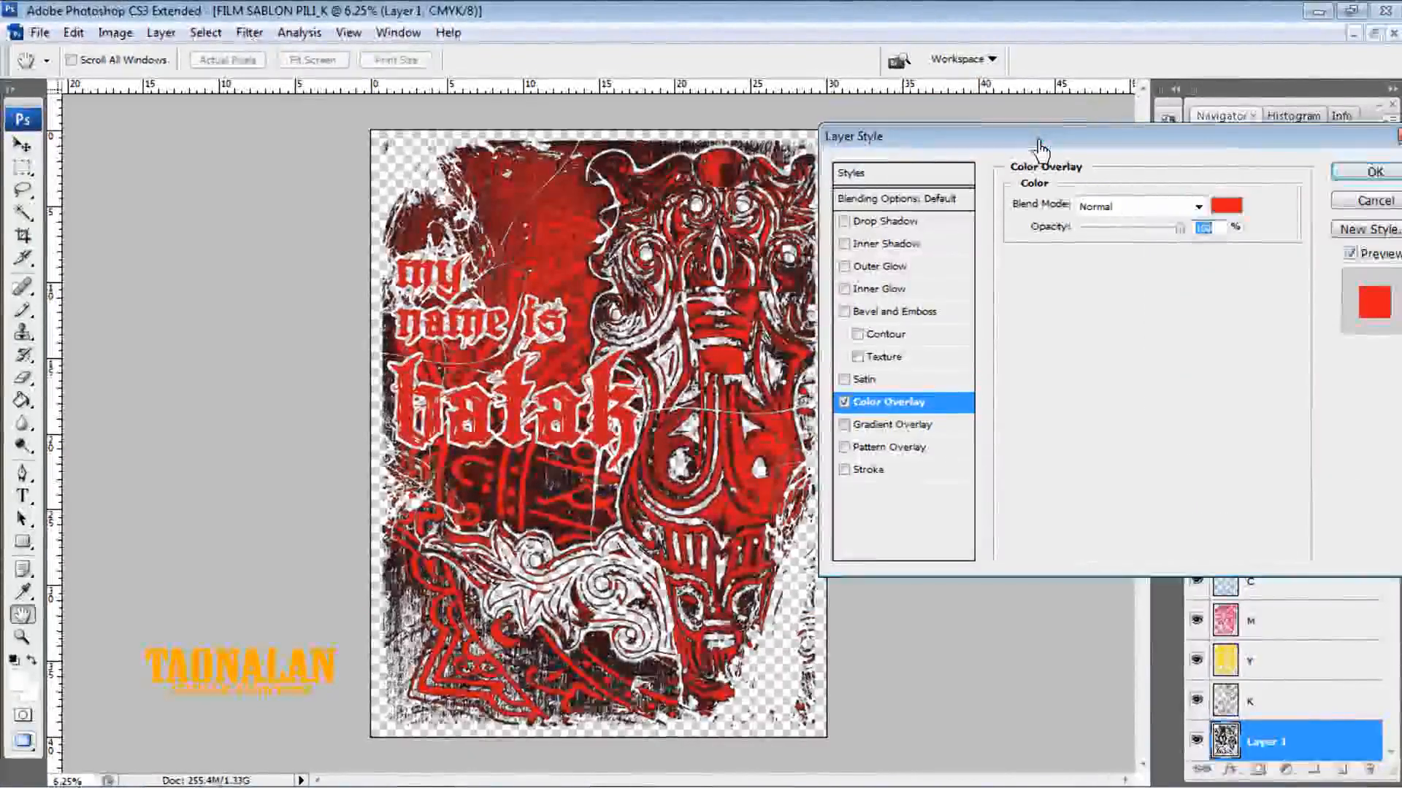
left_click(1228, 205)
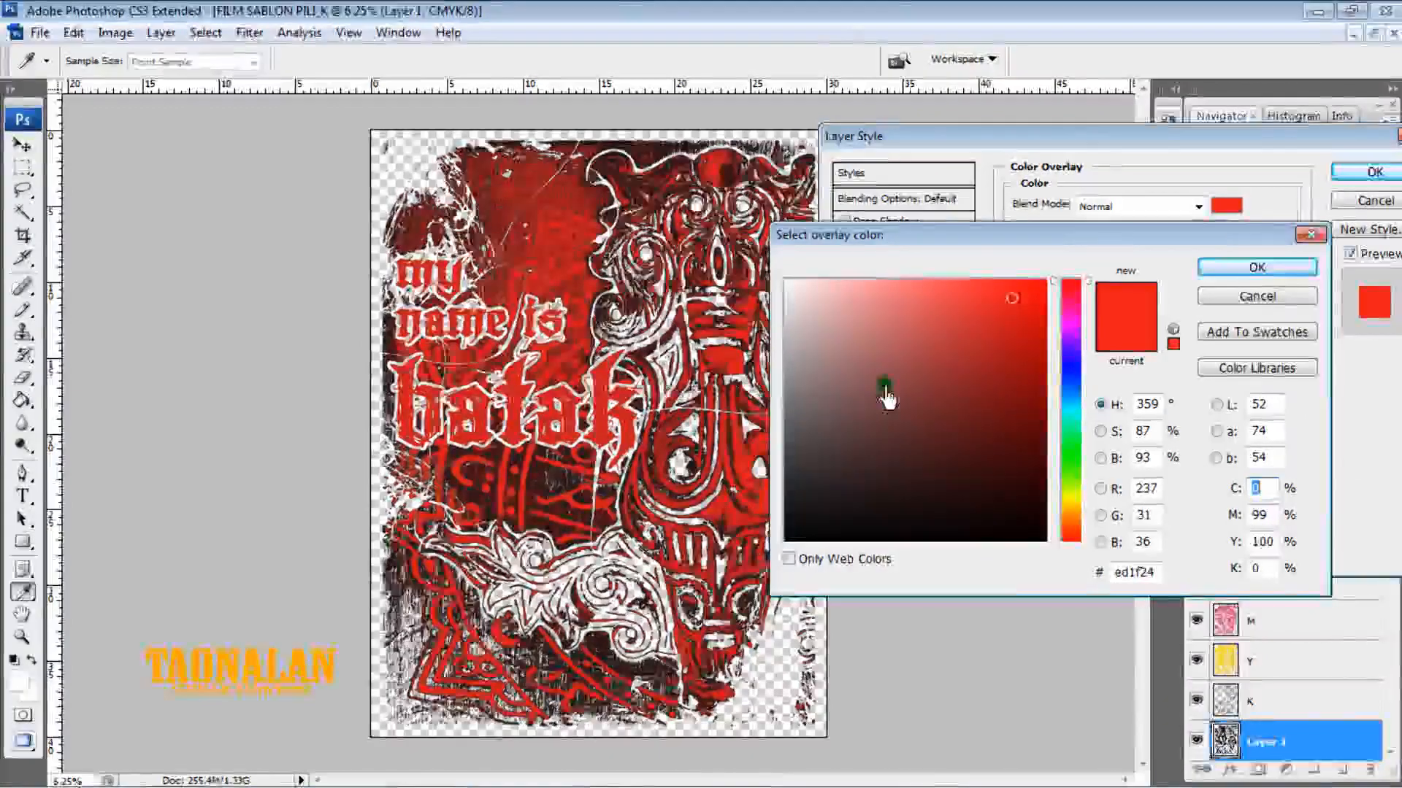
left_click(792, 287)
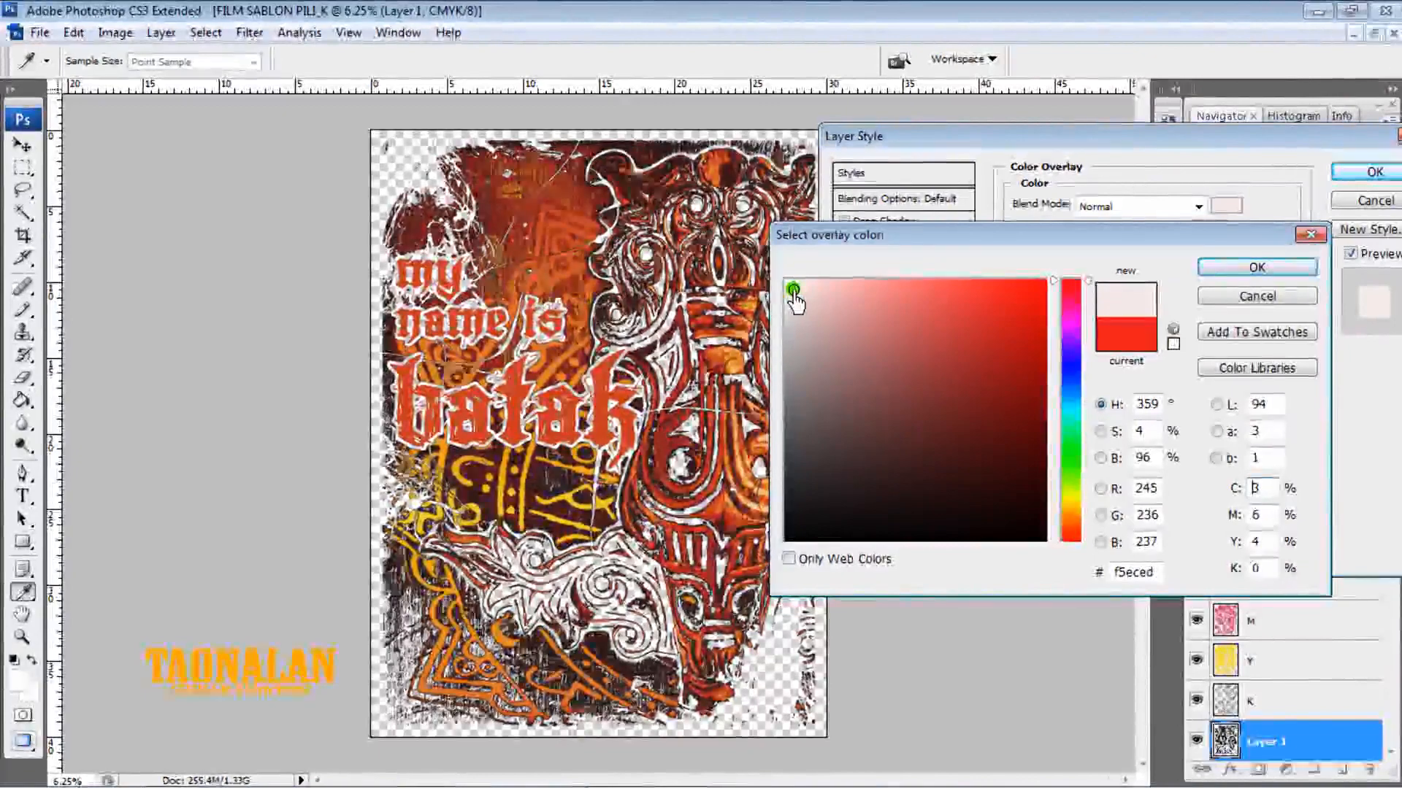
left_click_drag(794, 296, 783, 285)
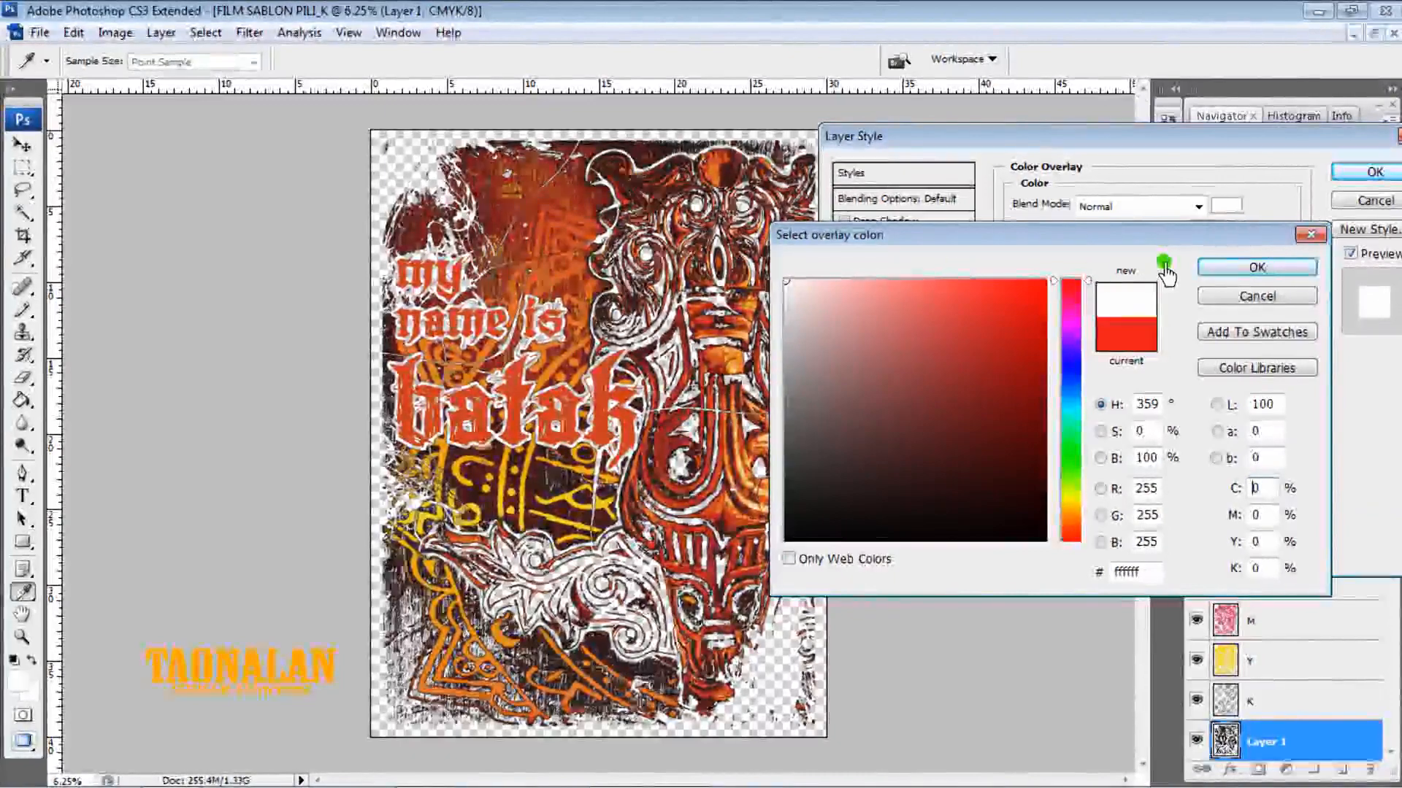
left_click(1226, 272)
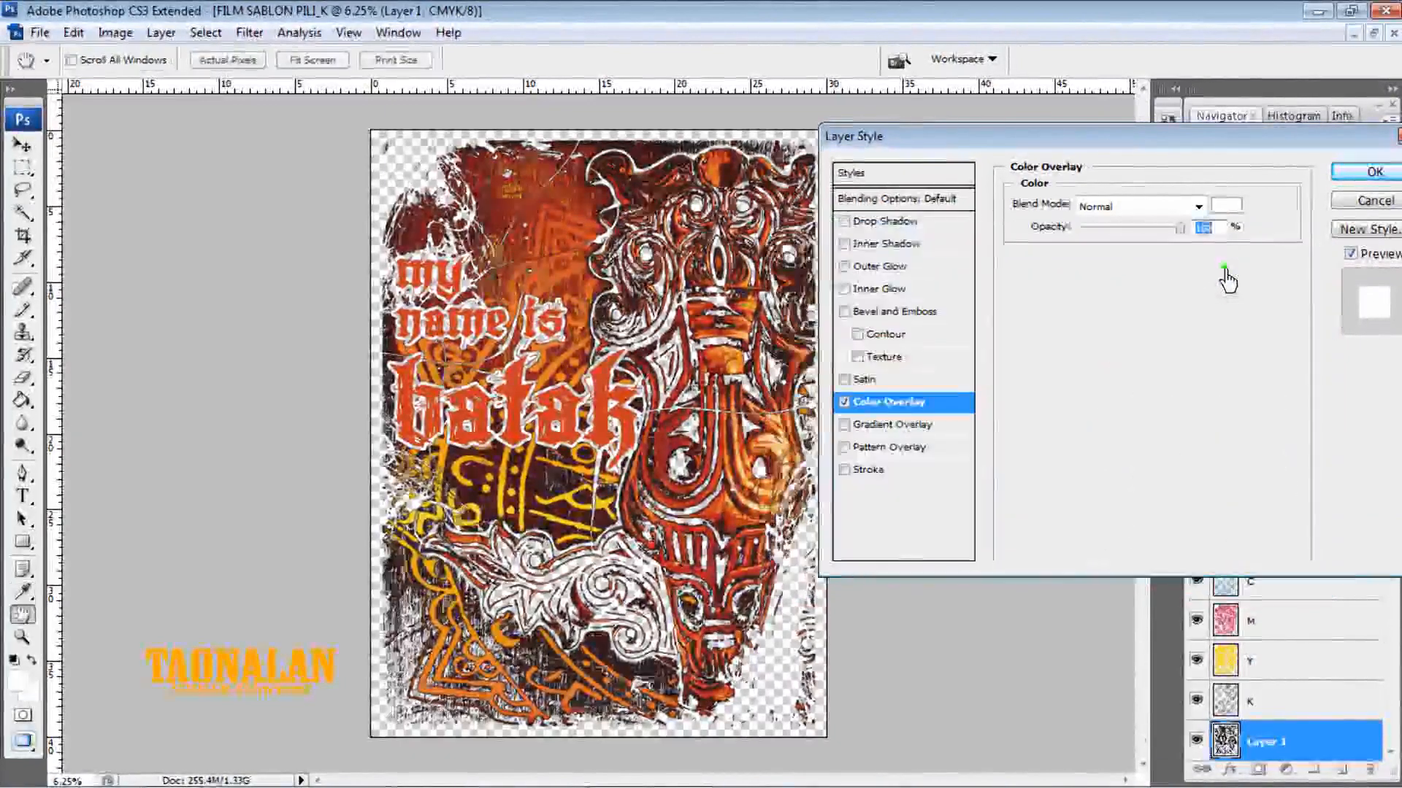
left_click(1350, 173)
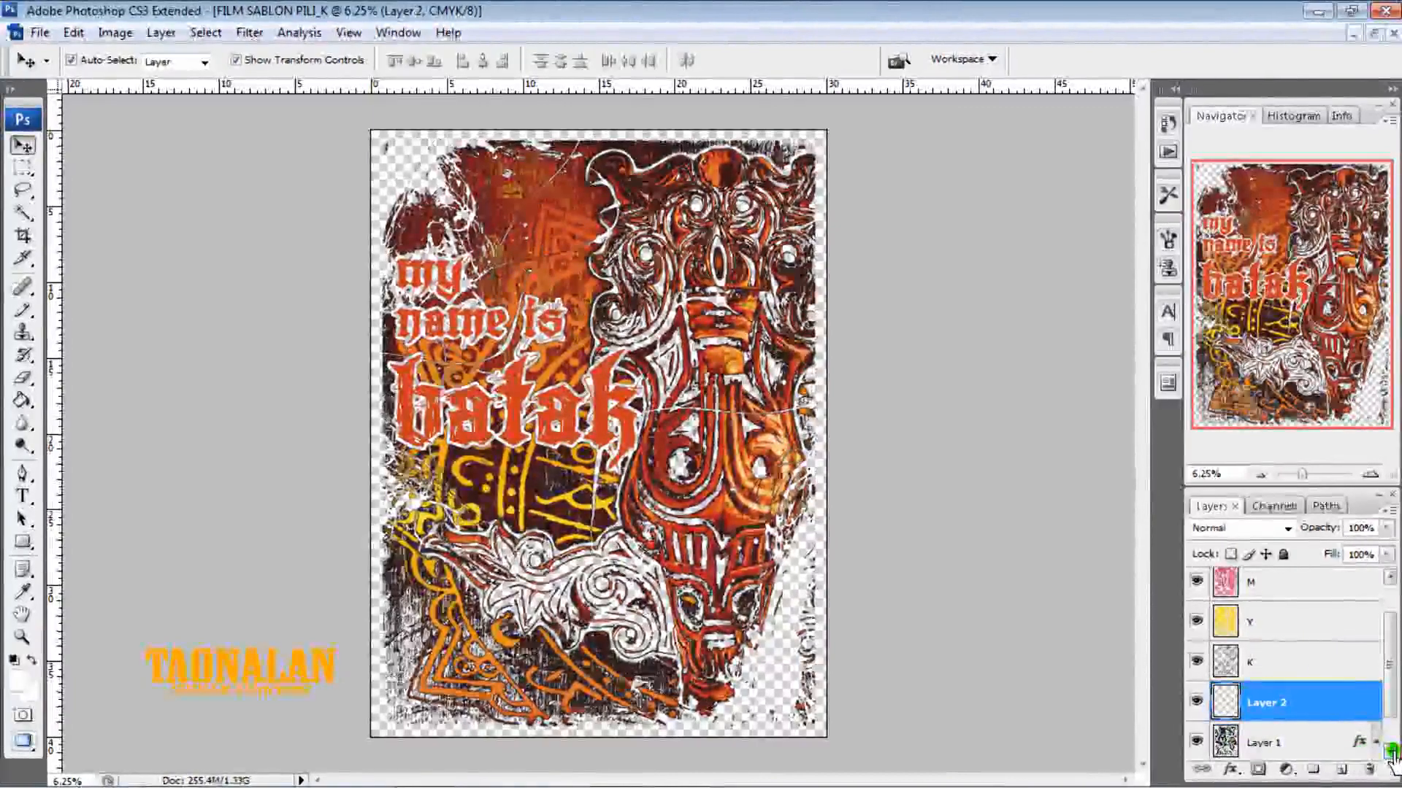
Move Layer 1 above the empty Layer 2 and merge it down to flatten its white Color Overlay
left_click(1308, 713)
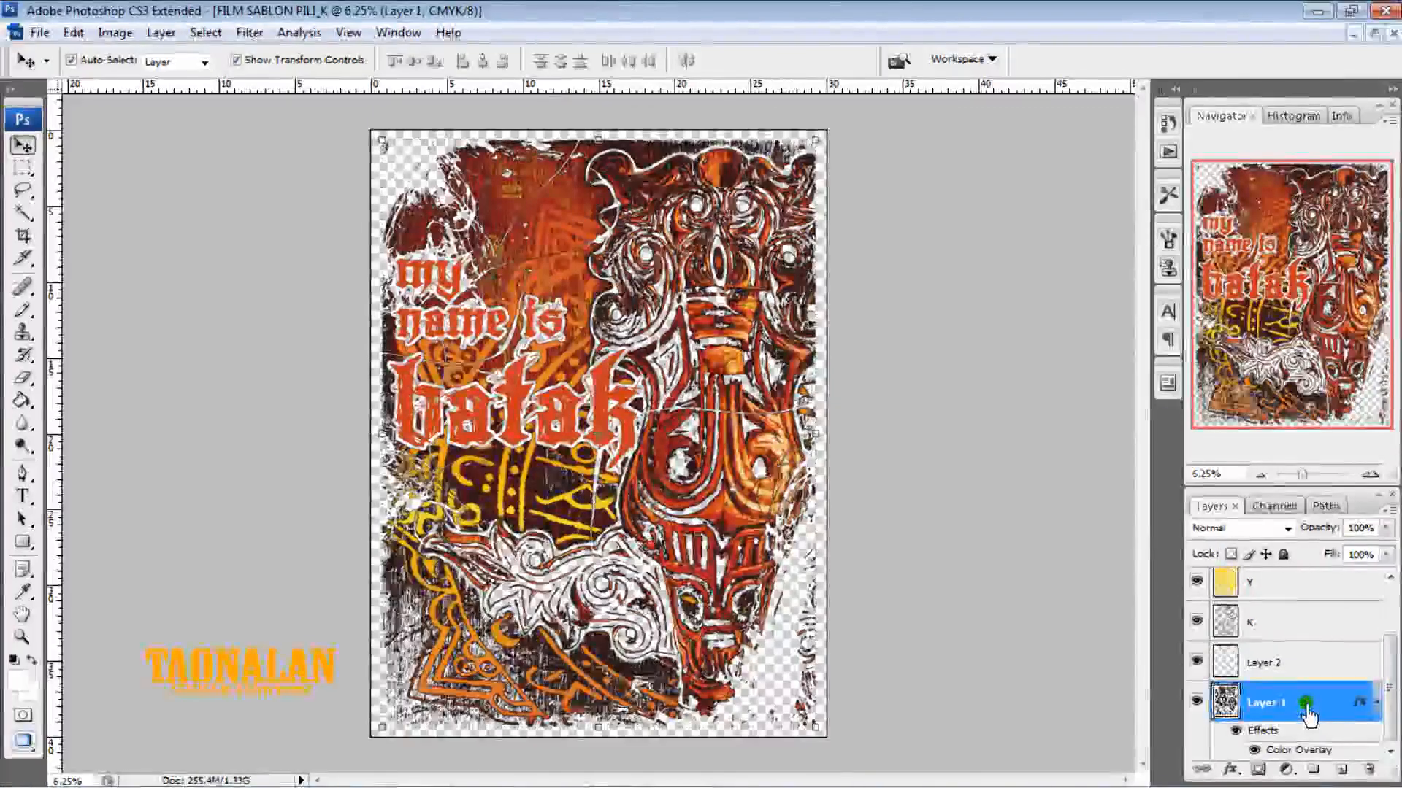
left_click_drag(1307, 715, 1318, 676)
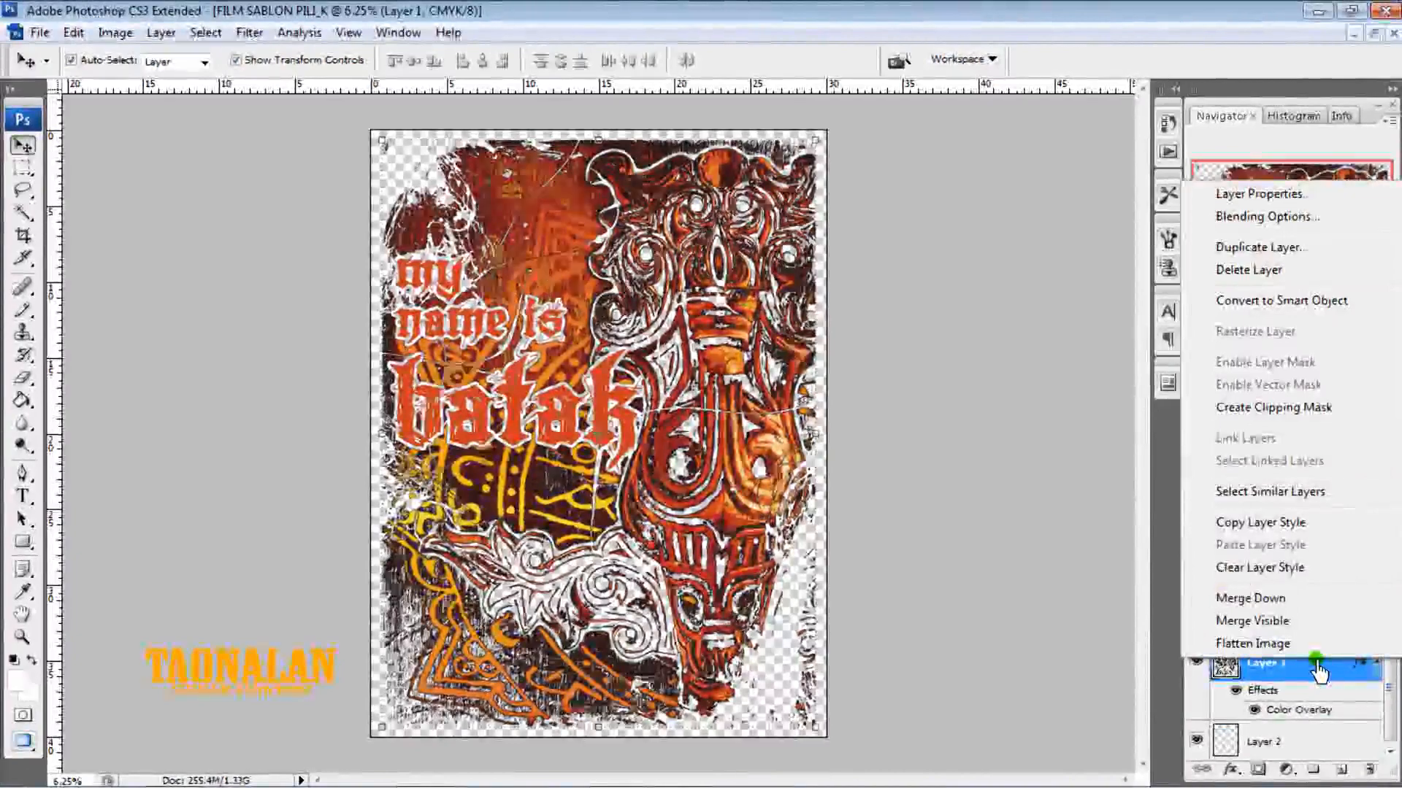
left_click(1312, 604)
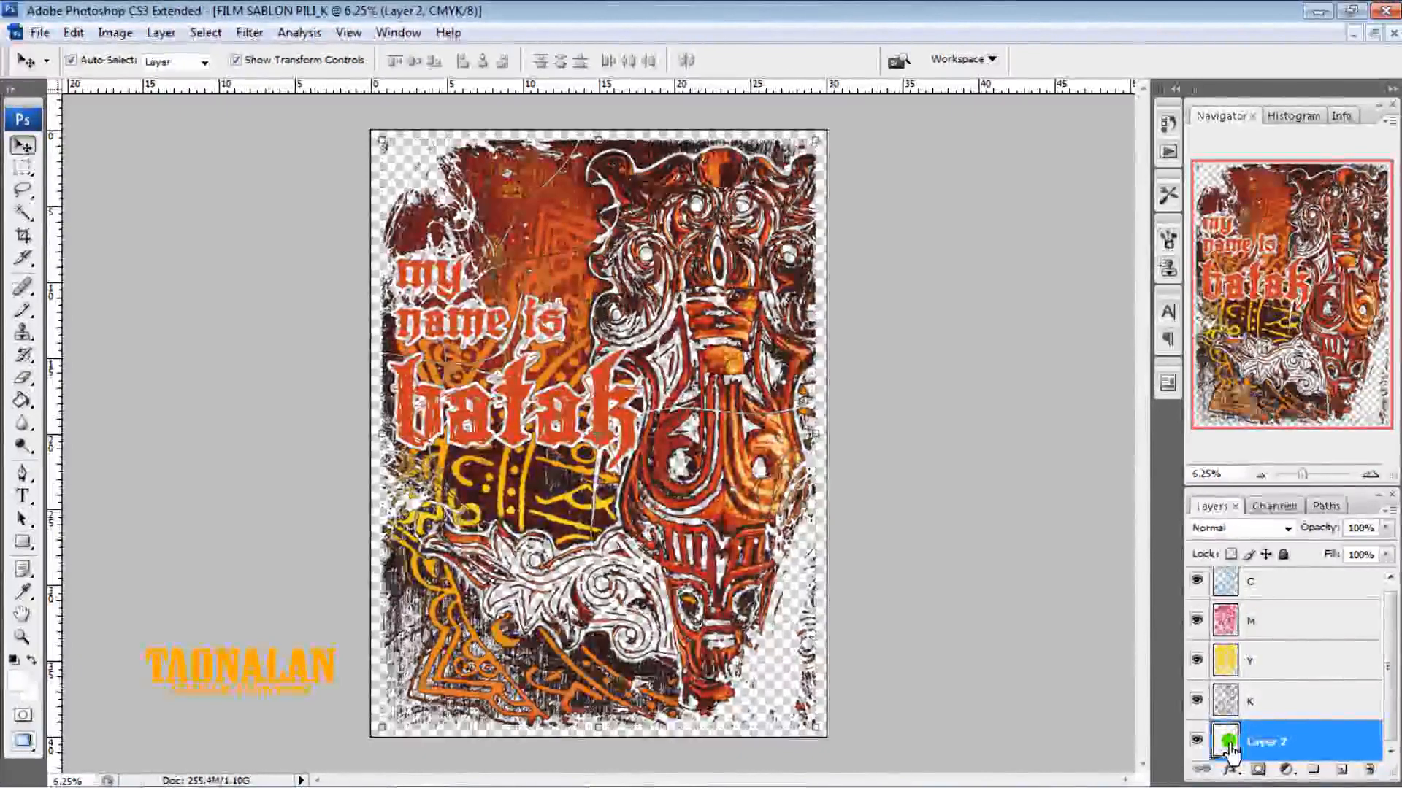
Create a blank Grayscale document of 6736 × 9130 pixels at 600 pixels/inch, then select and copy its whole canvas
left_click_drag(1230, 744, 803, 487)
mouse_move(377, 266)
left_mouse_down()
mouse_move(103, 113)
mouse_move(44, 46)
left_mouse_up()
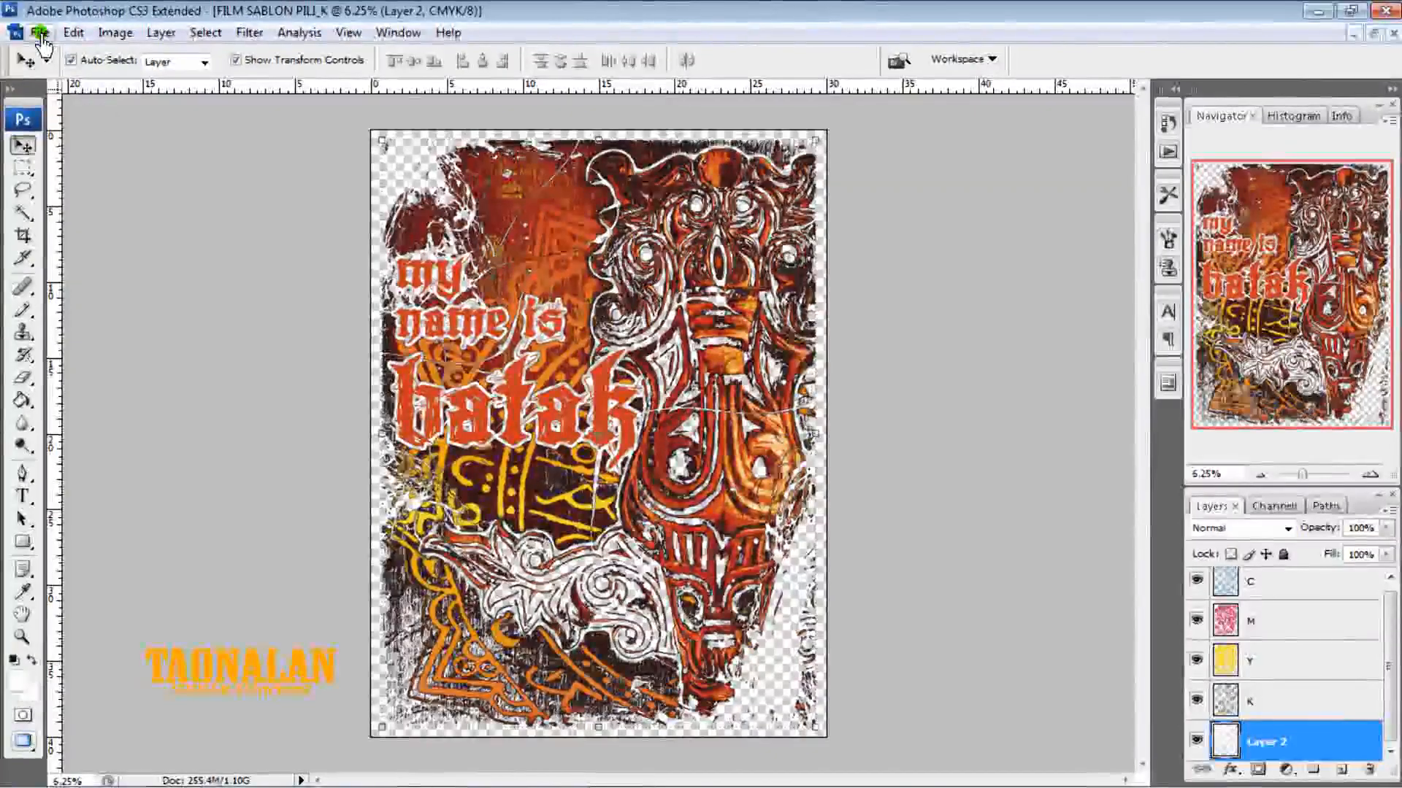
left_click(40, 34)
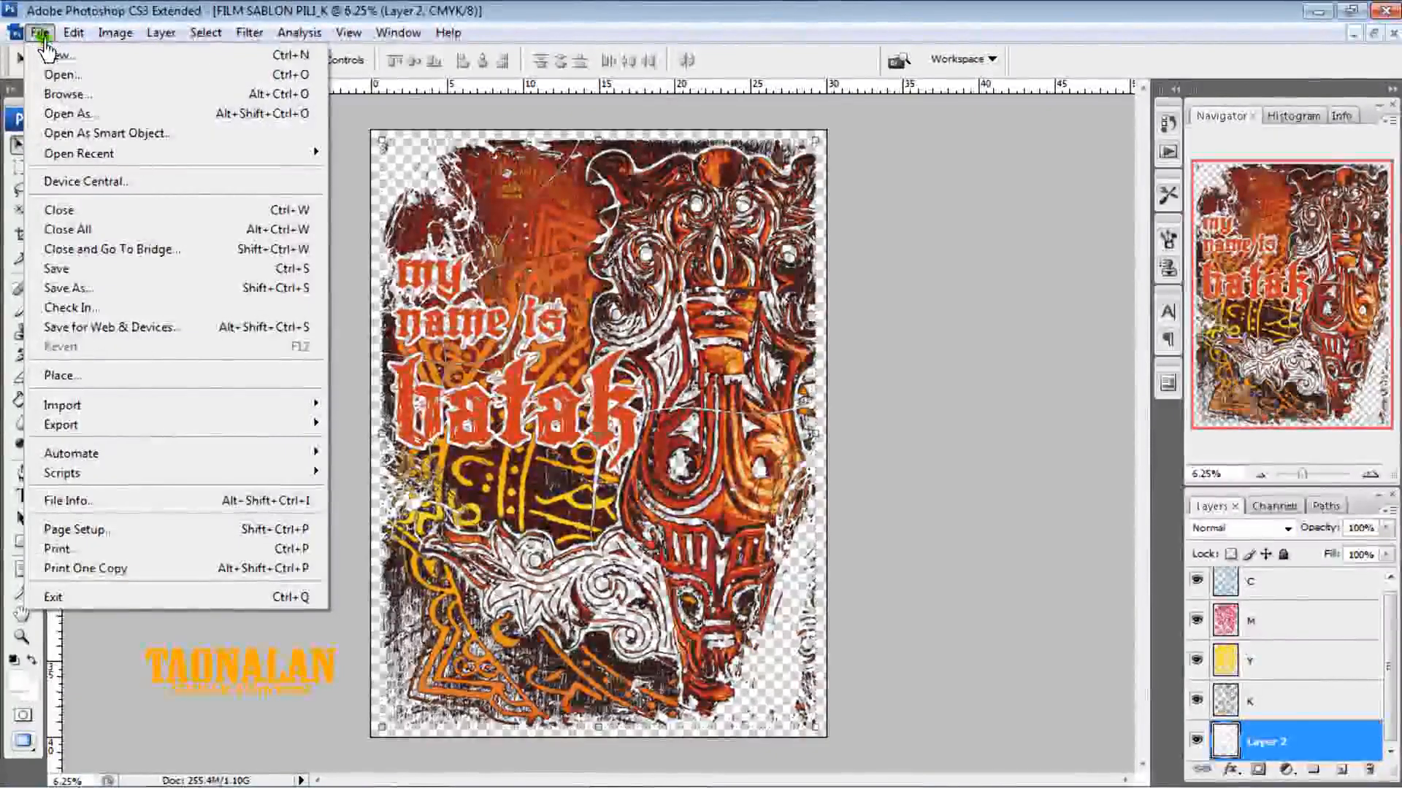
left_click(64, 56)
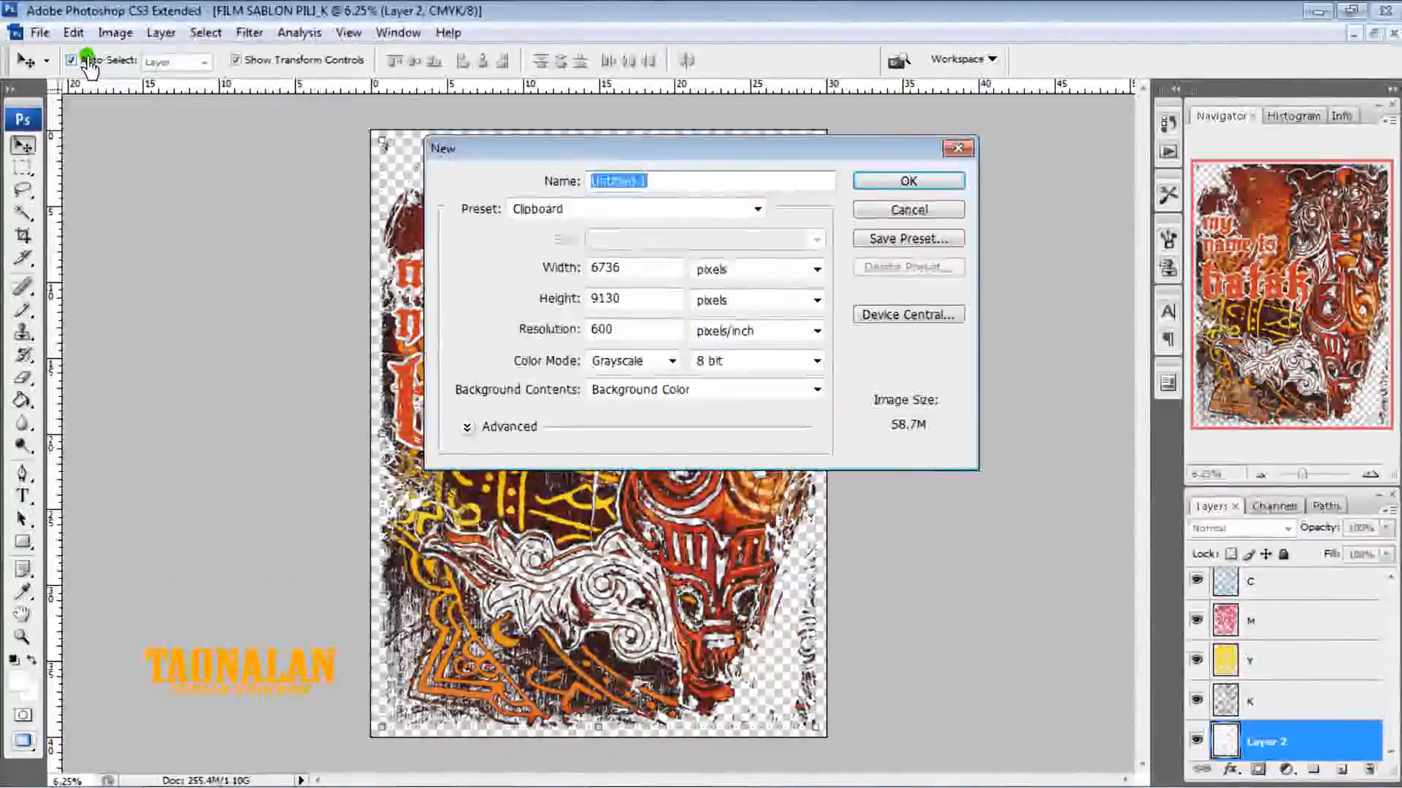
left_click(868, 181)
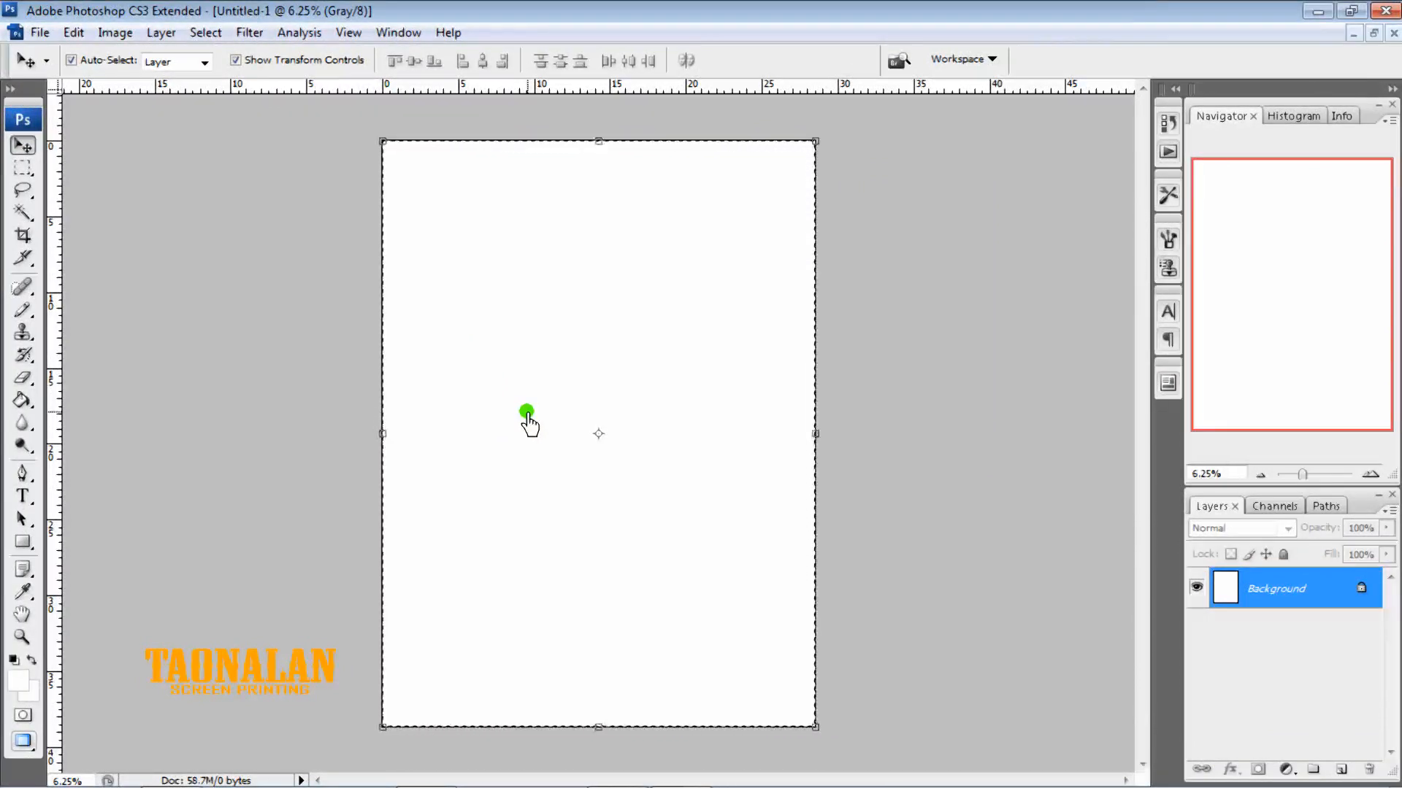
left_click(459, 395)
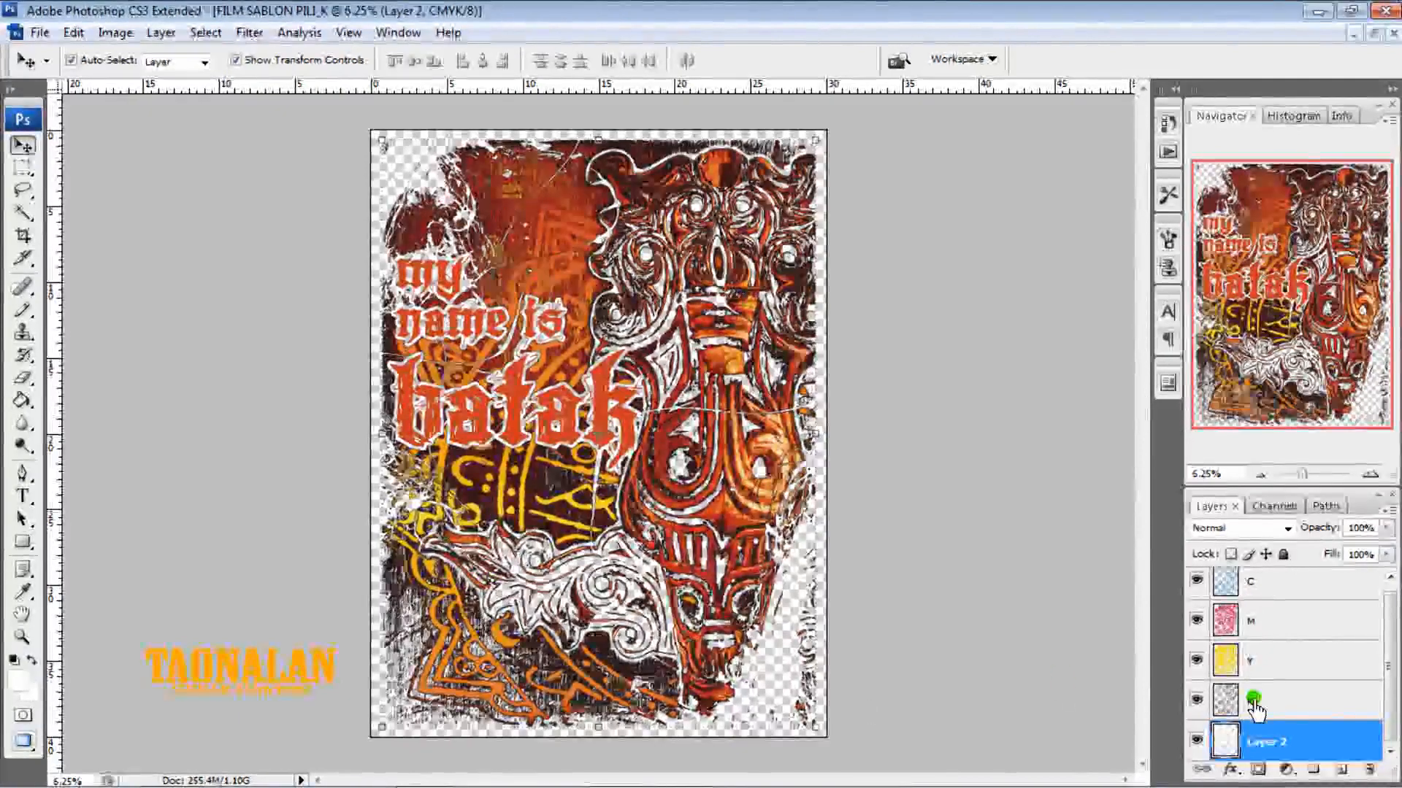
Paste the copied blank canvas into FILM SABLON PILI_K as a new layer and place it below Layer 2
left_click(1389, 752)
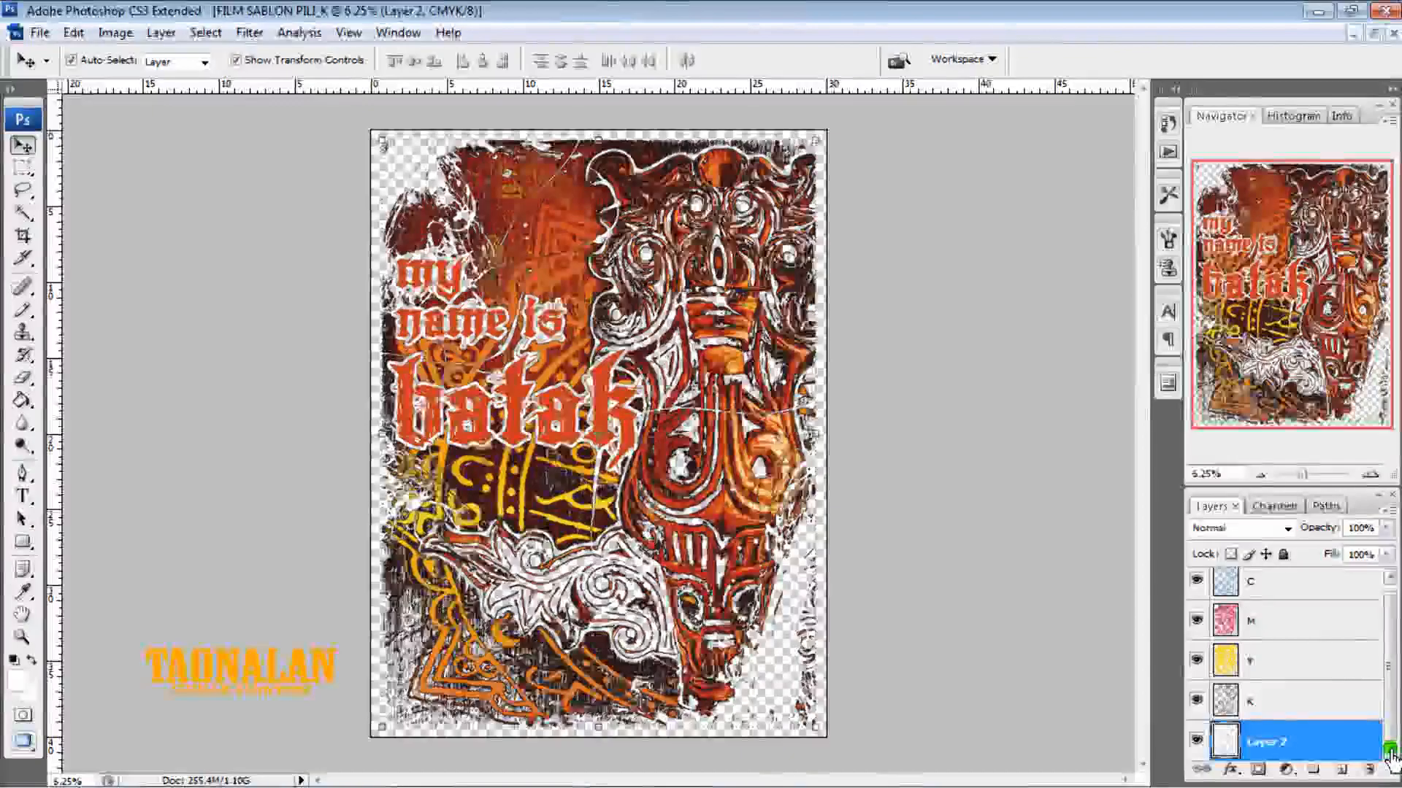
key("ctrl+v")
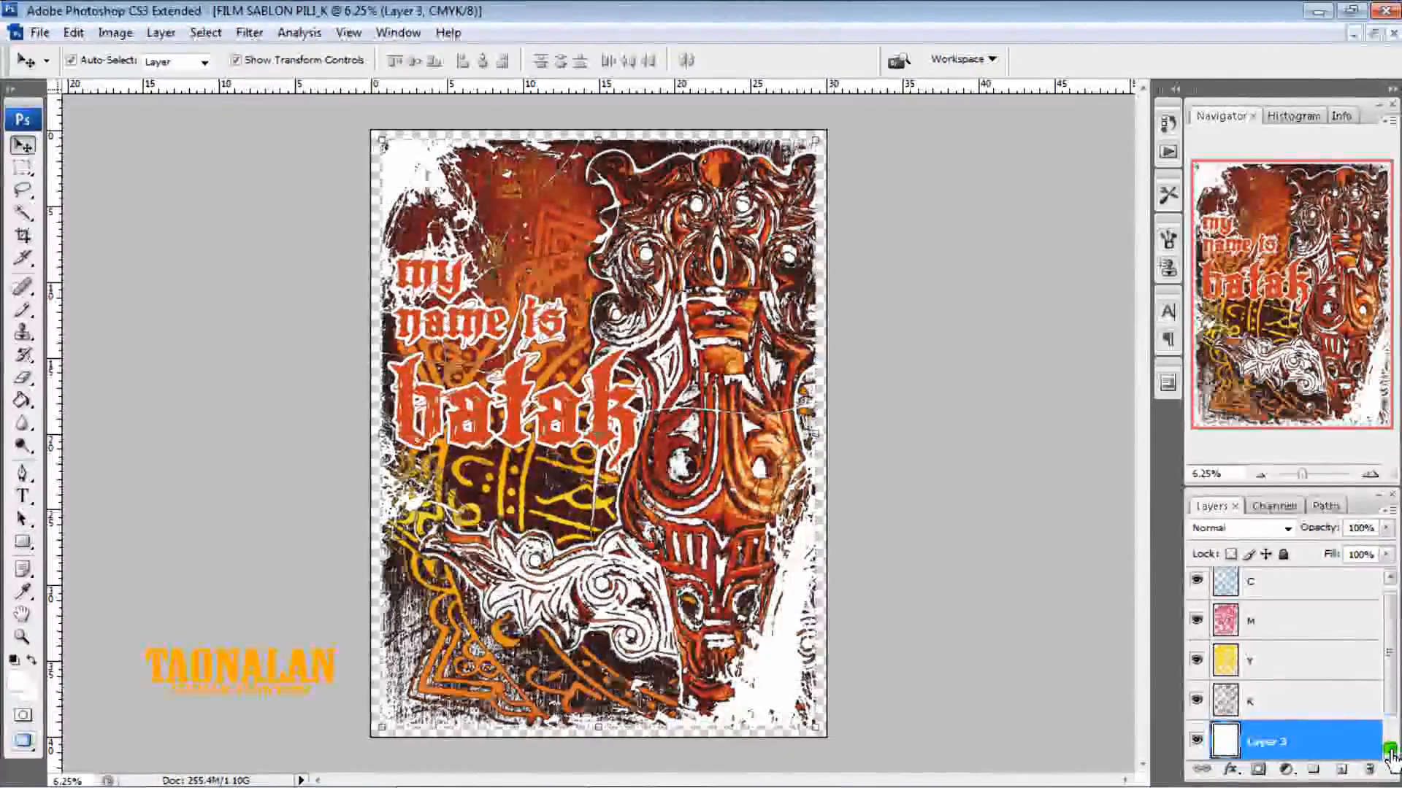
left_click(1390, 749)
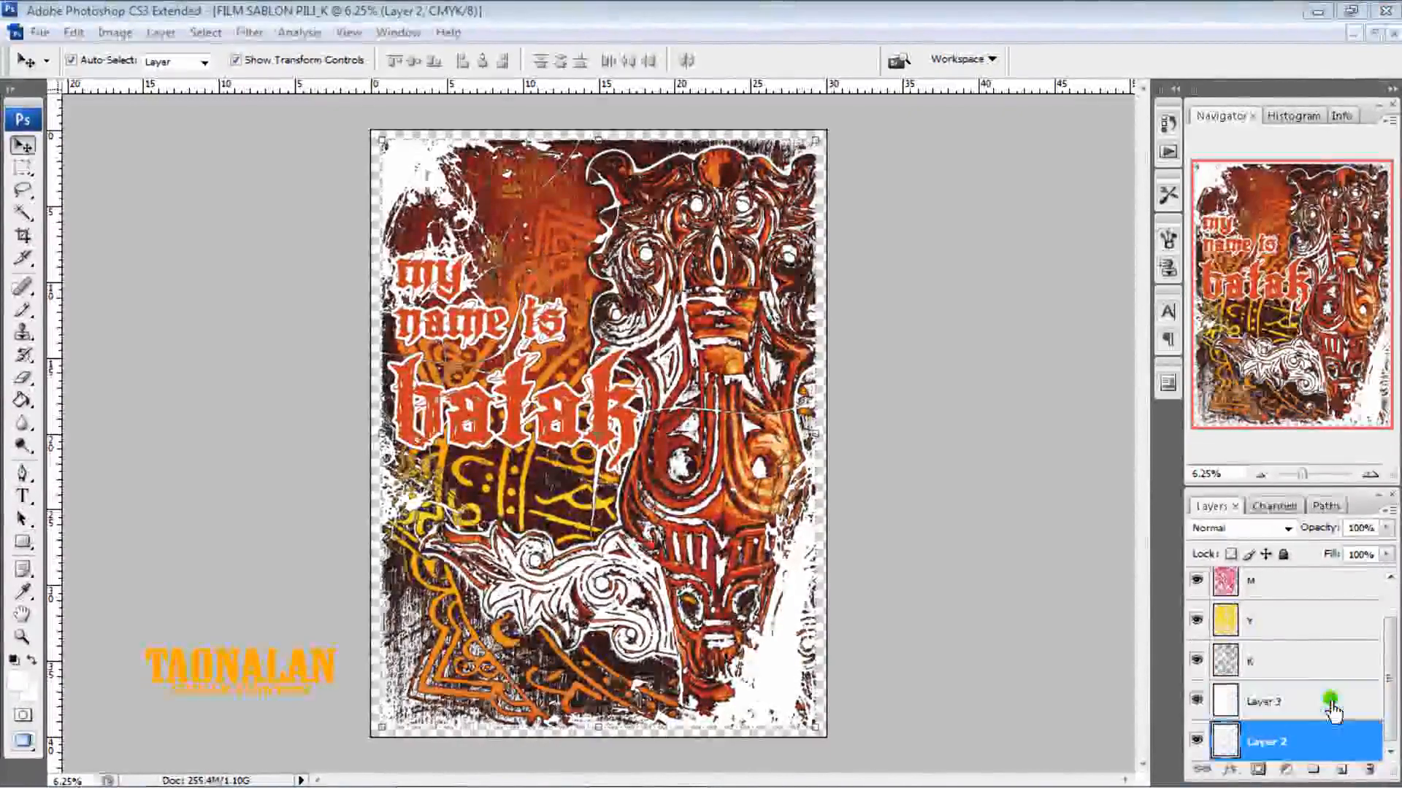
left_click_drag(1330, 702, 1331, 700)
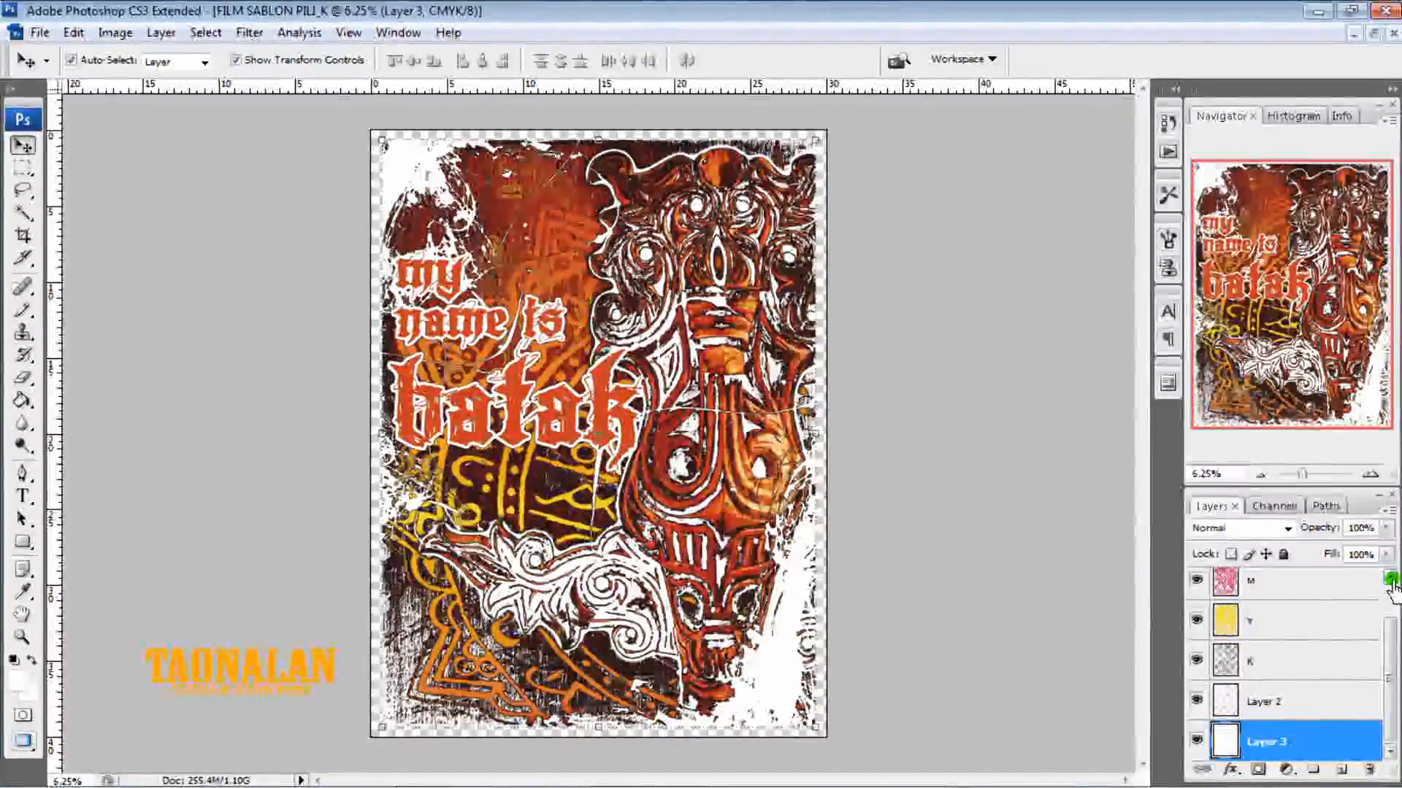
Hide the C, M, Y, K and Layer 2 layers so only Layer 3 is shown
left_click(1196, 587)
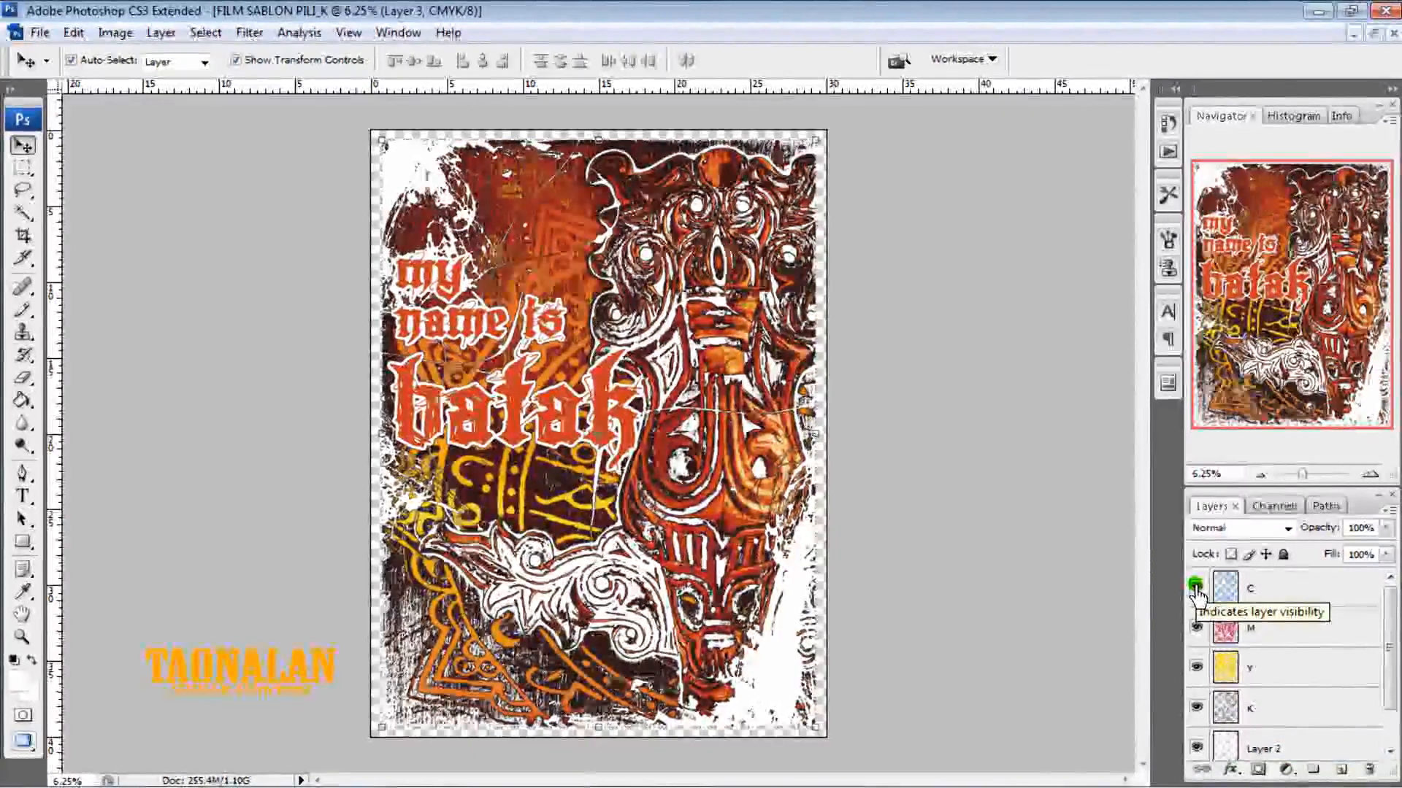
left_click(1195, 592)
left_click(1195, 626)
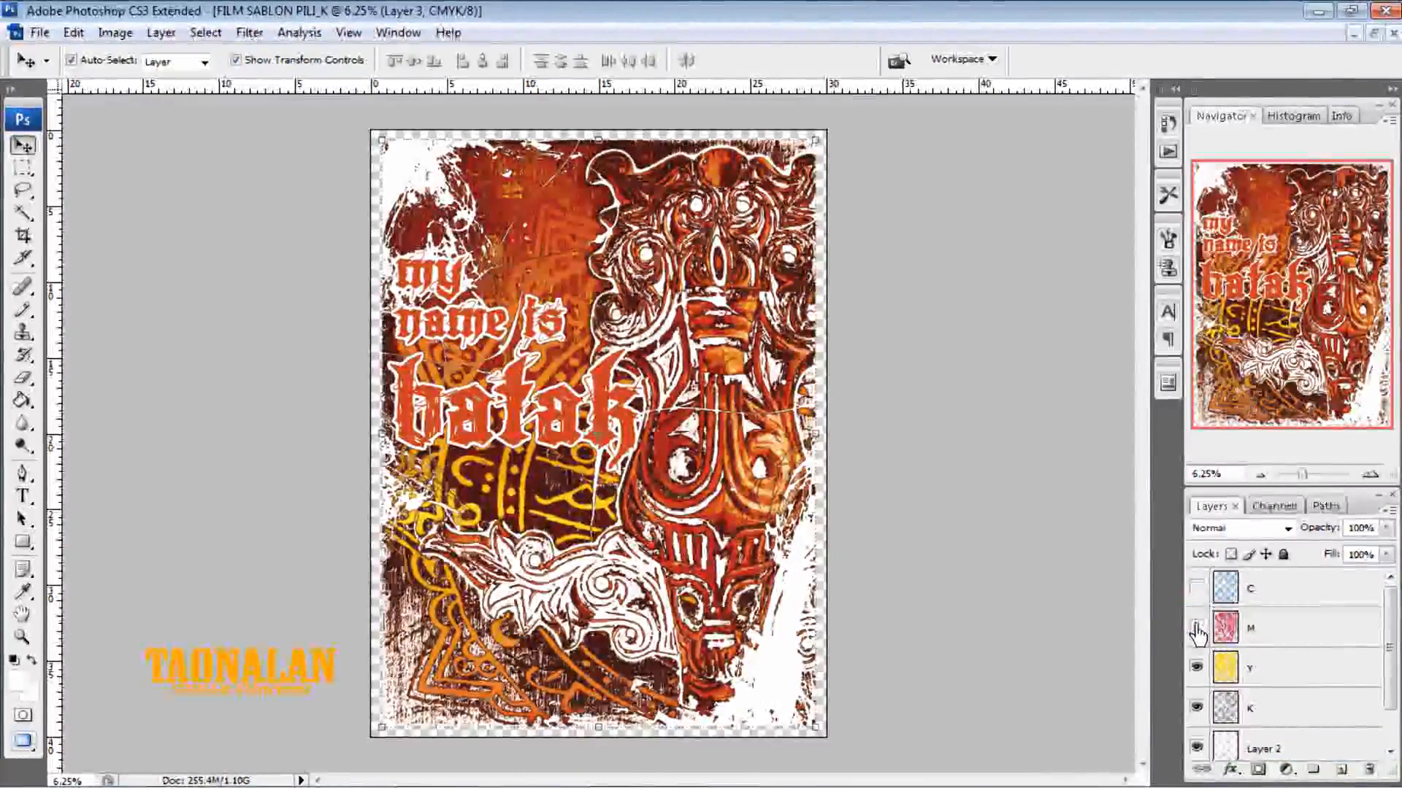
left_click(1195, 666)
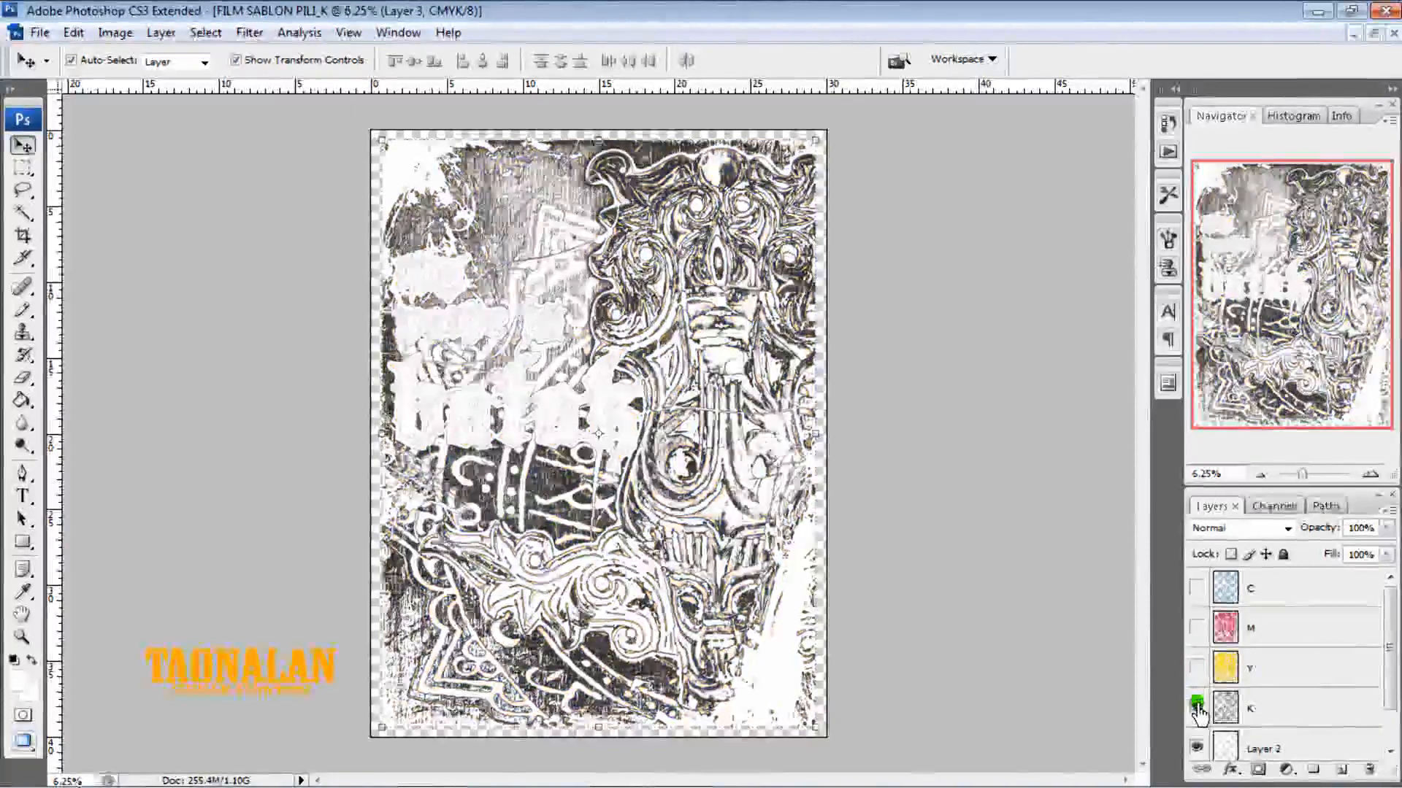
left_click(1197, 707)
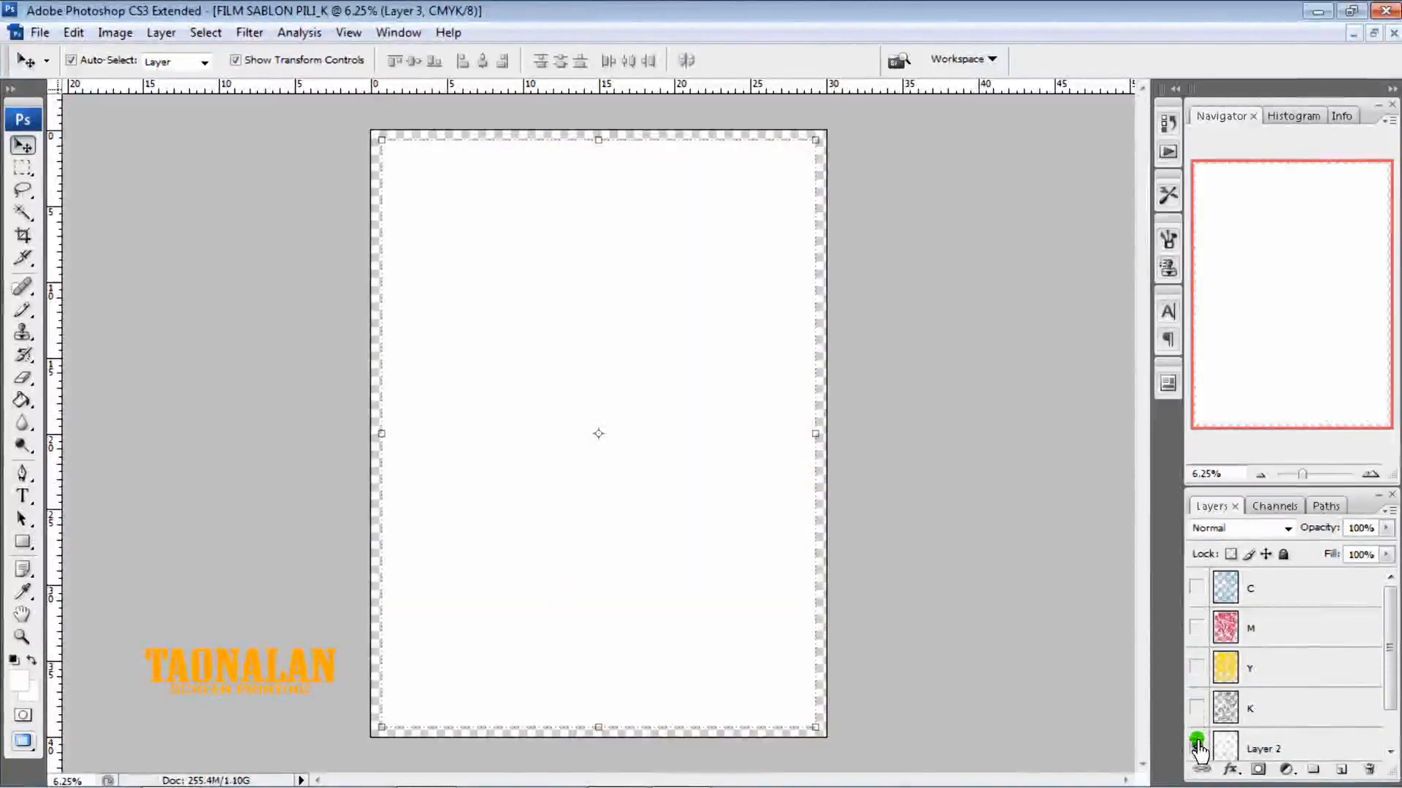
Apply a Color Overlay layer style to Layer 3 using pure black (000000) in Normal blend mode at 100% opacity
left_click(1389, 752)
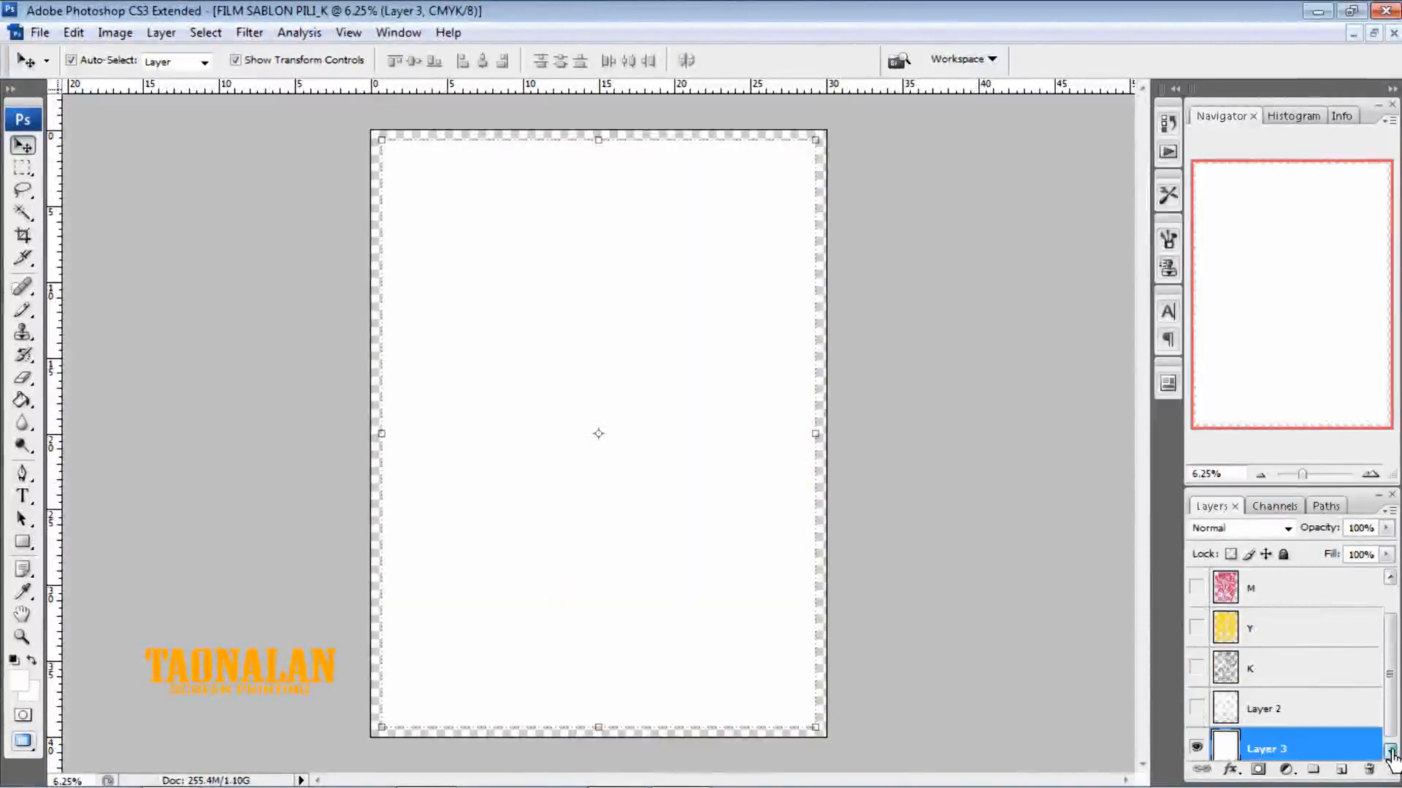
left_click(1341, 740)
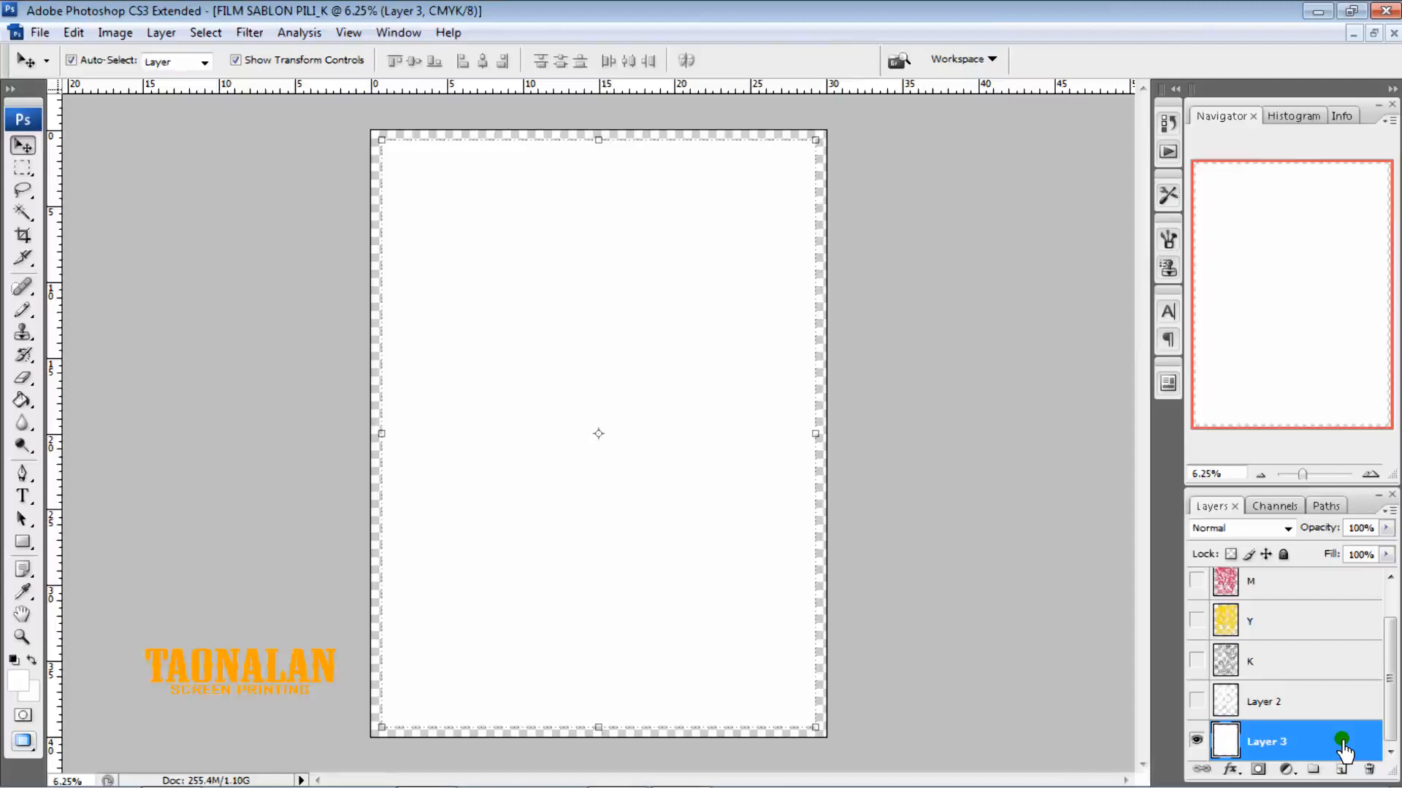
double_click(1343, 741)
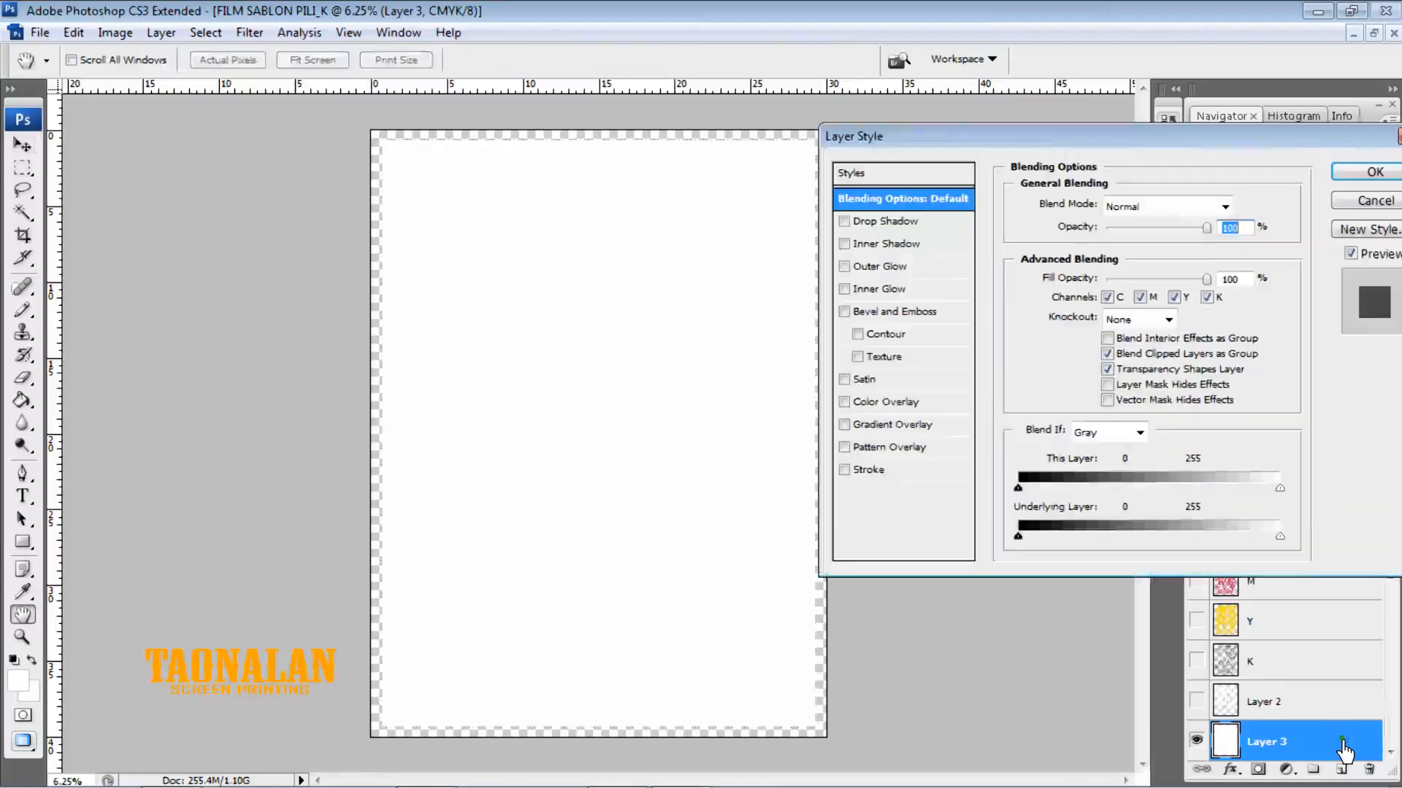
left_click(894, 401)
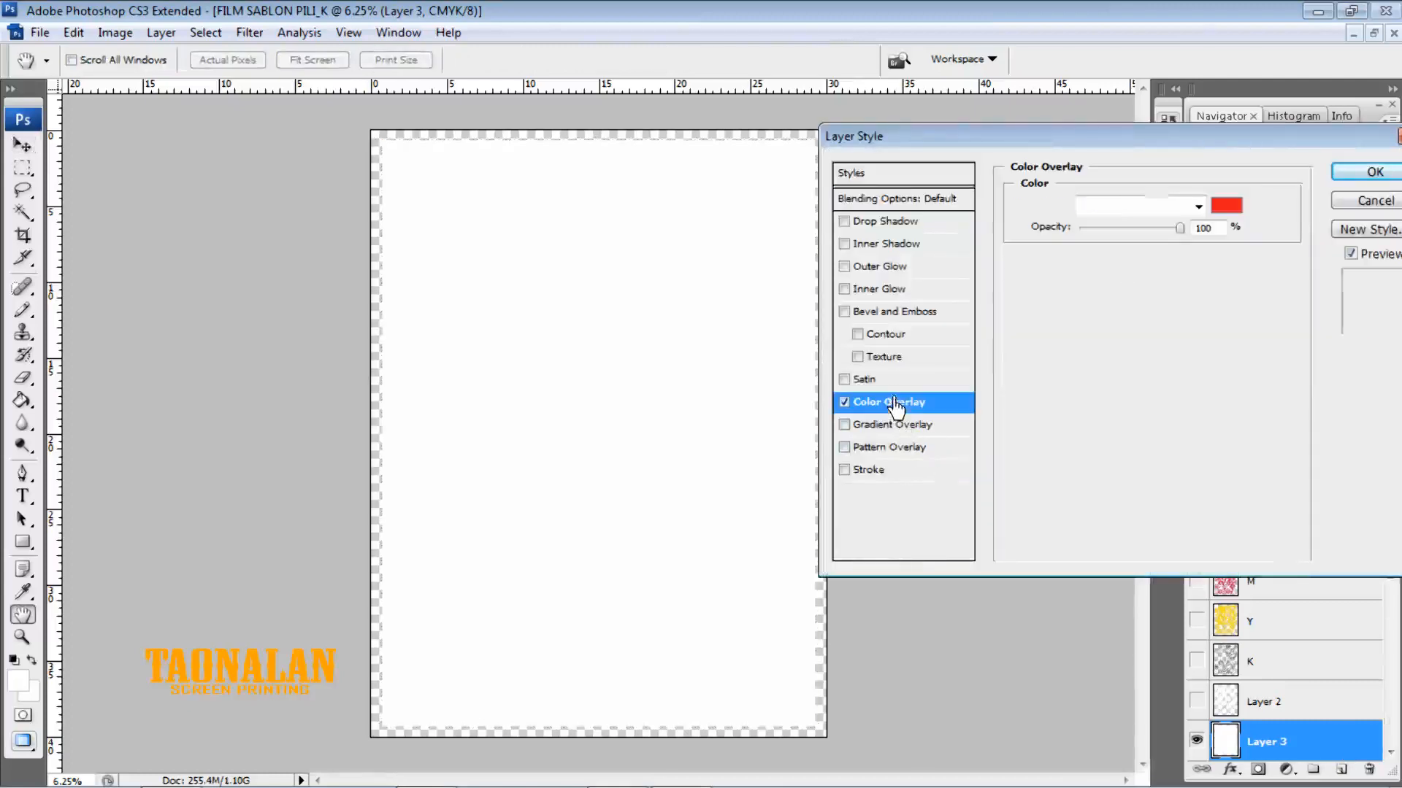
left_click(1225, 206)
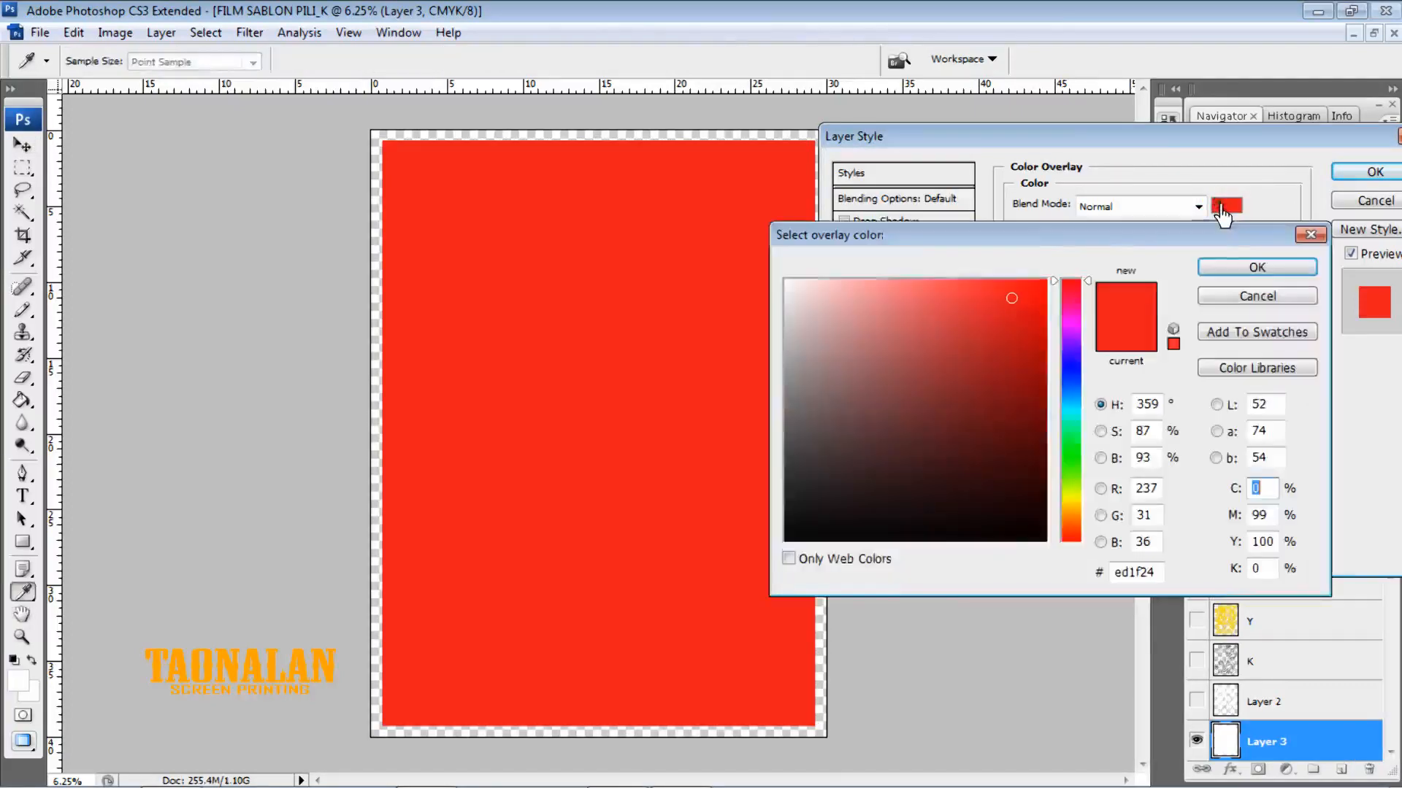
left_click(789, 540)
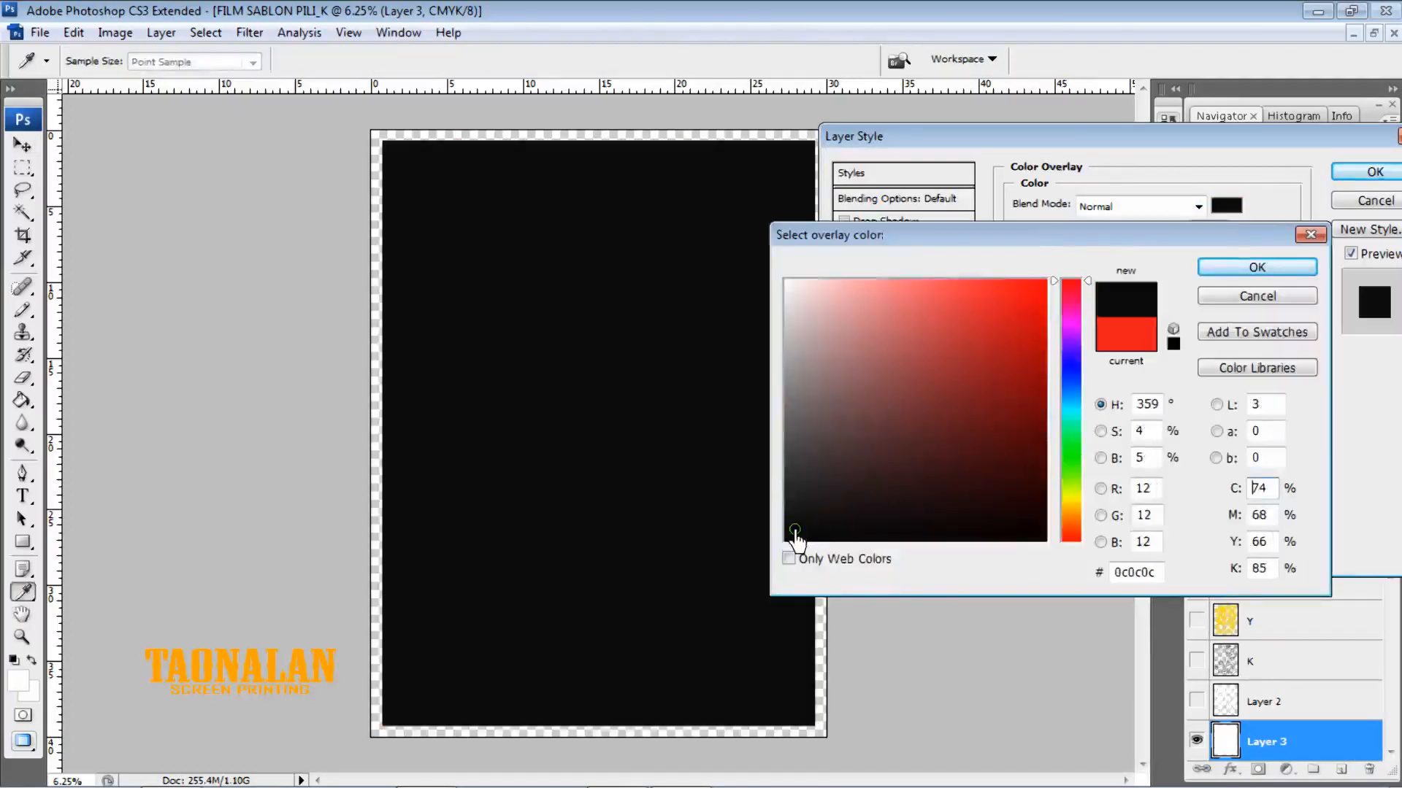
left_click_drag(789, 544, 782, 557)
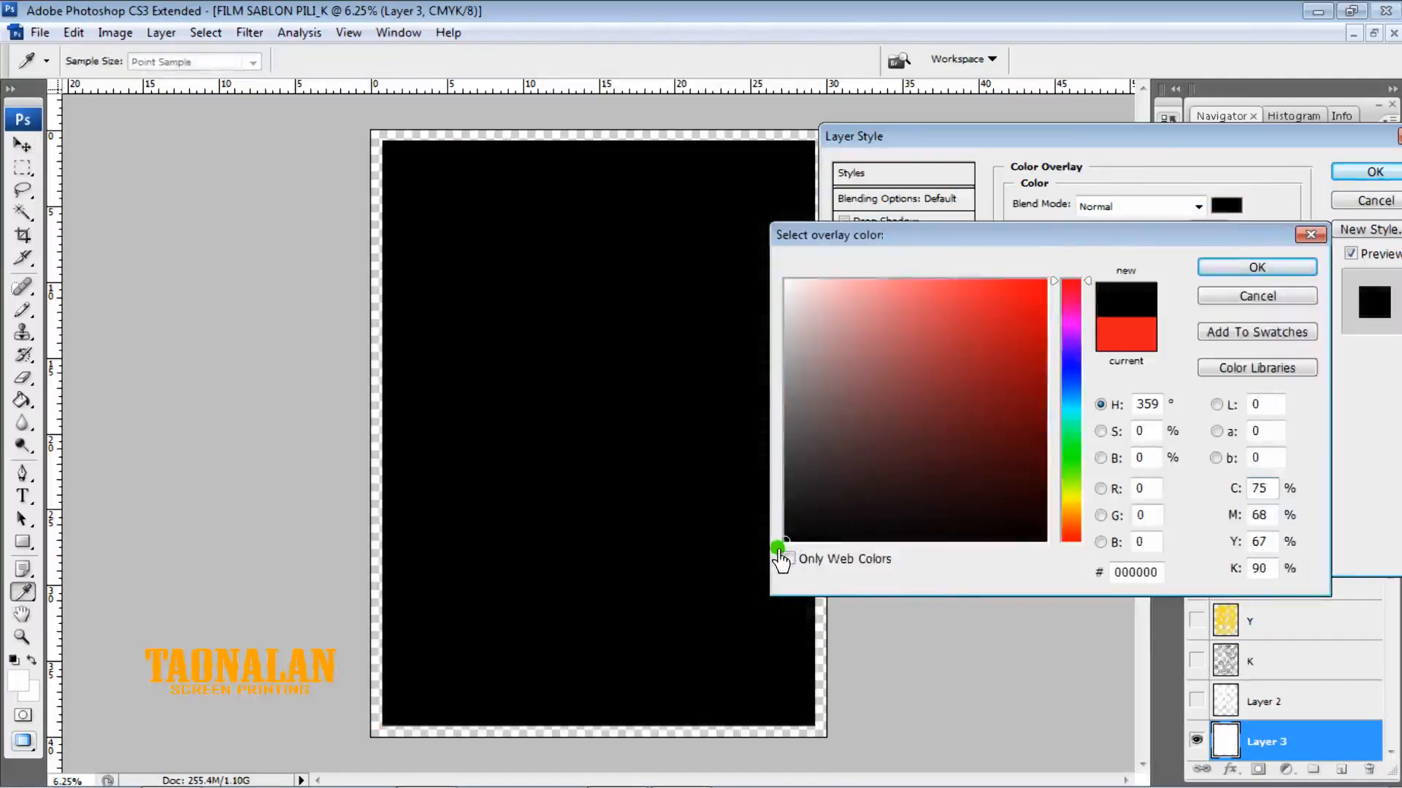
left_click(1209, 270)
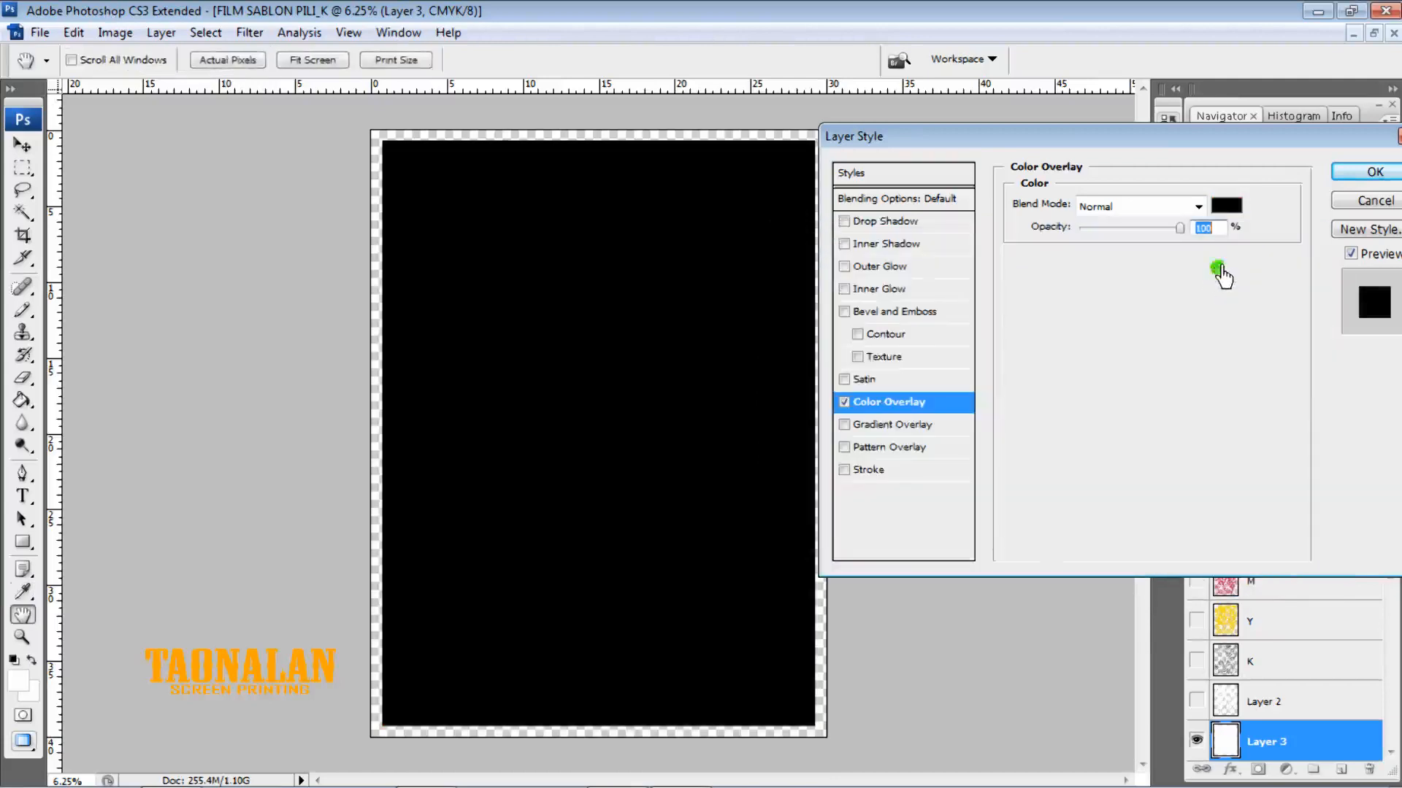
left_click(1342, 176)
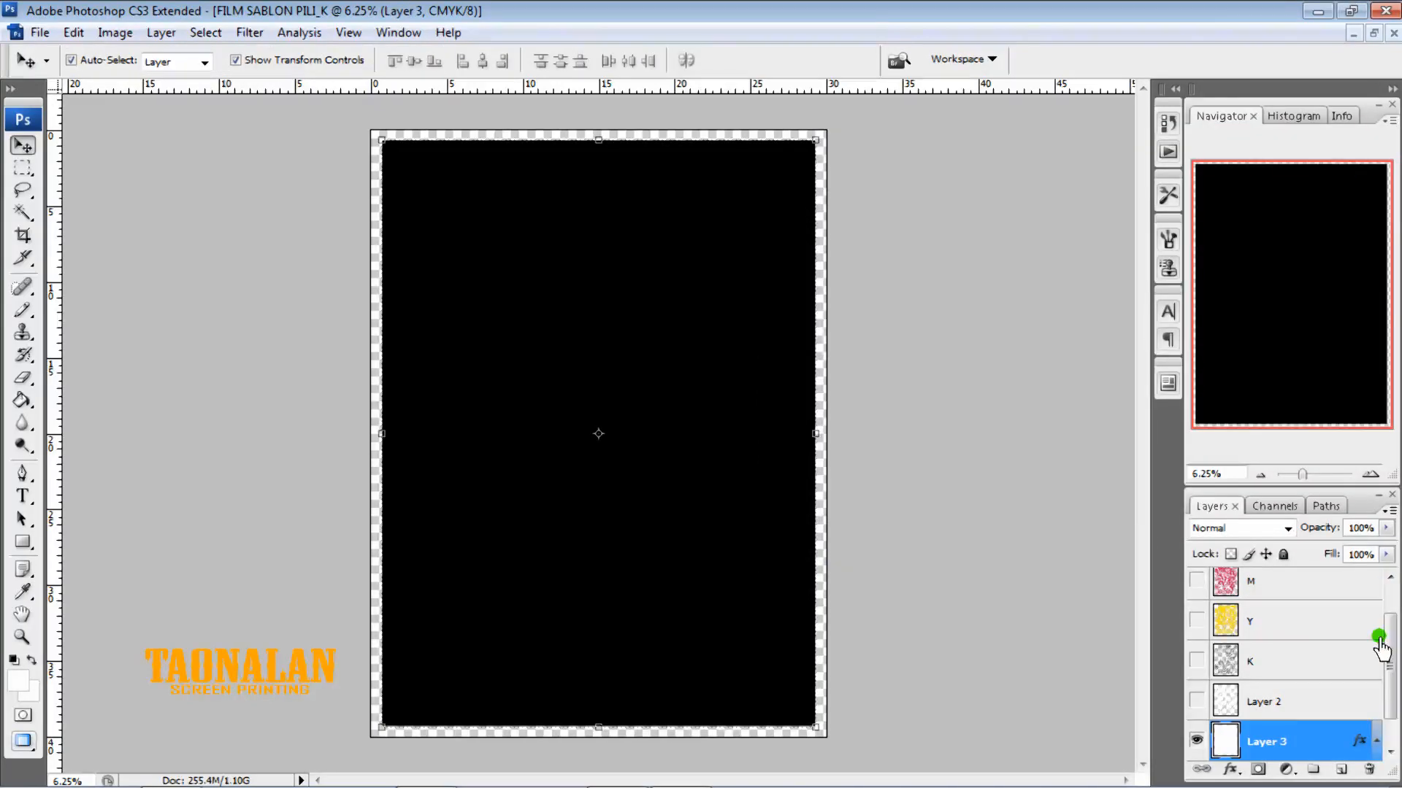
Add an empty layer, place Layer 3 above it and merge down to flatten the black Color Overlay
left_click(1391, 751)
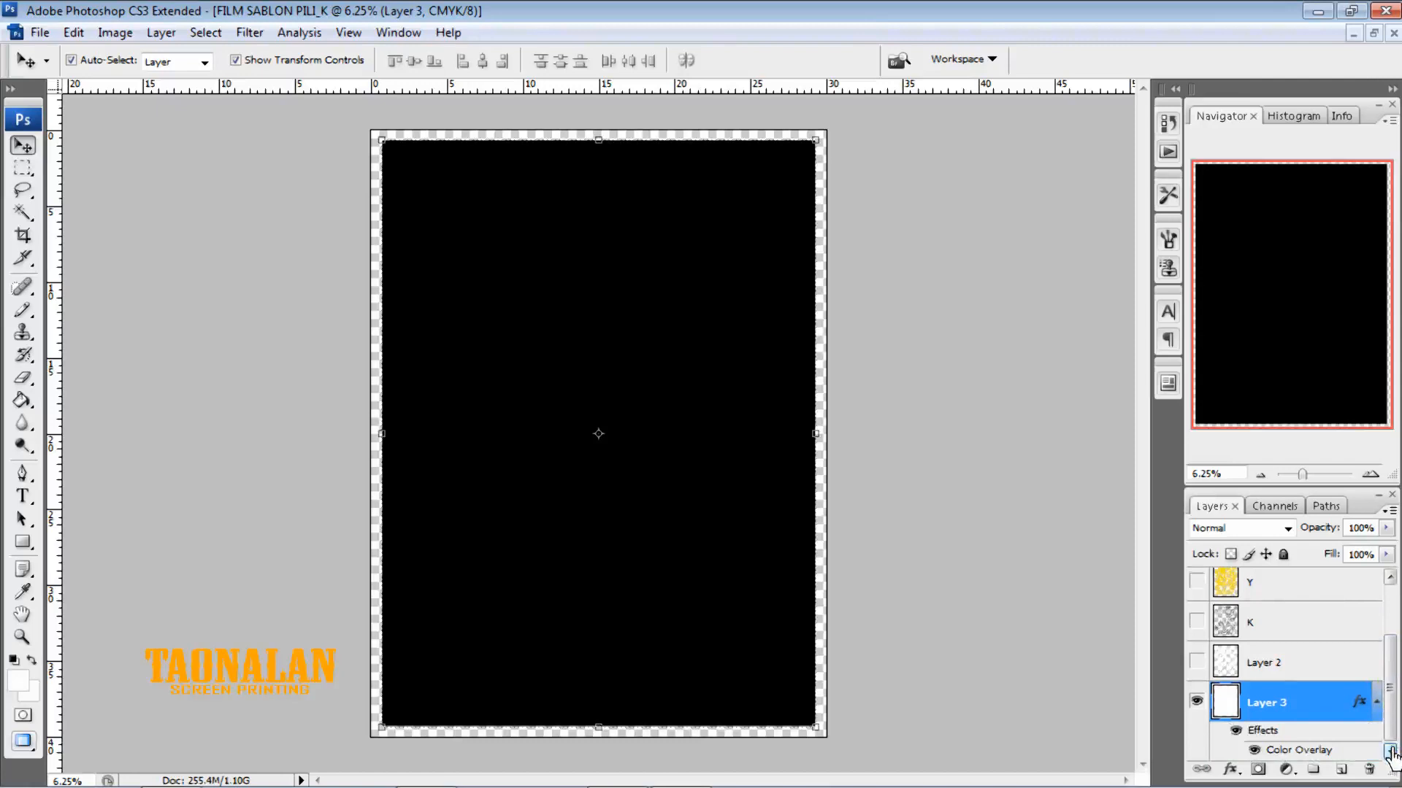
left_click(1391, 752)
left_click(1344, 769)
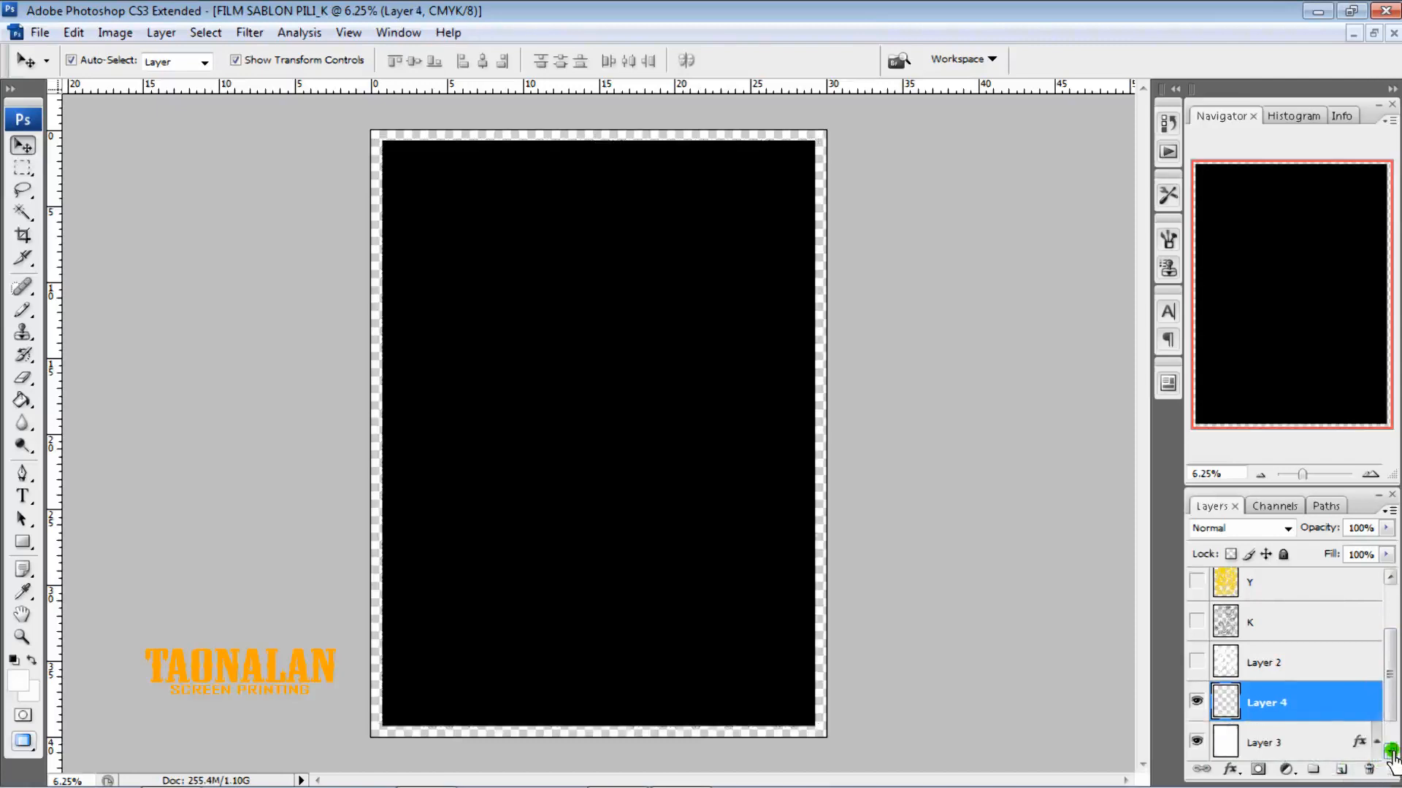
left_click(1391, 751)
left_click(1317, 708)
left_click(1318, 709)
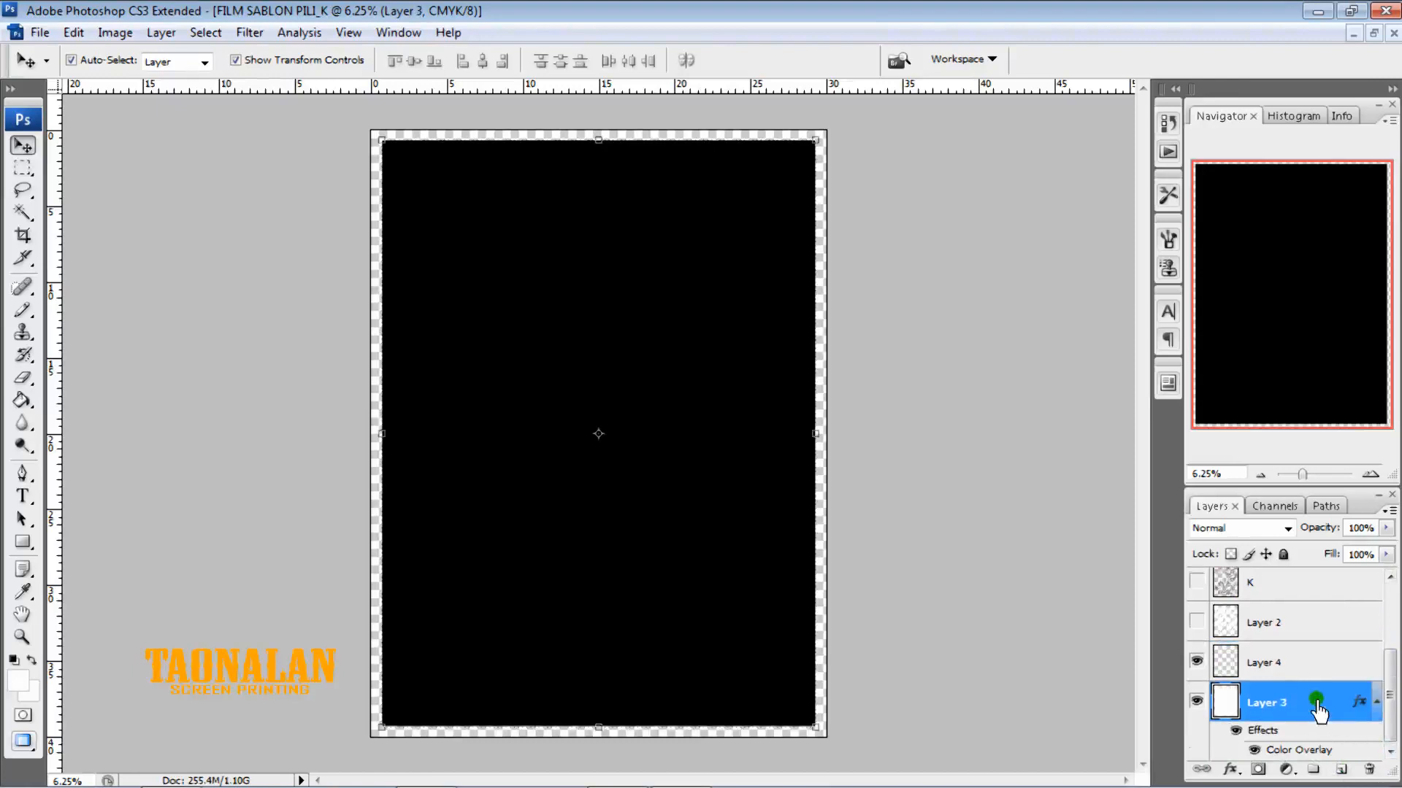
left_click_drag(1318, 712, 1310, 668)
right_click(1311, 665)
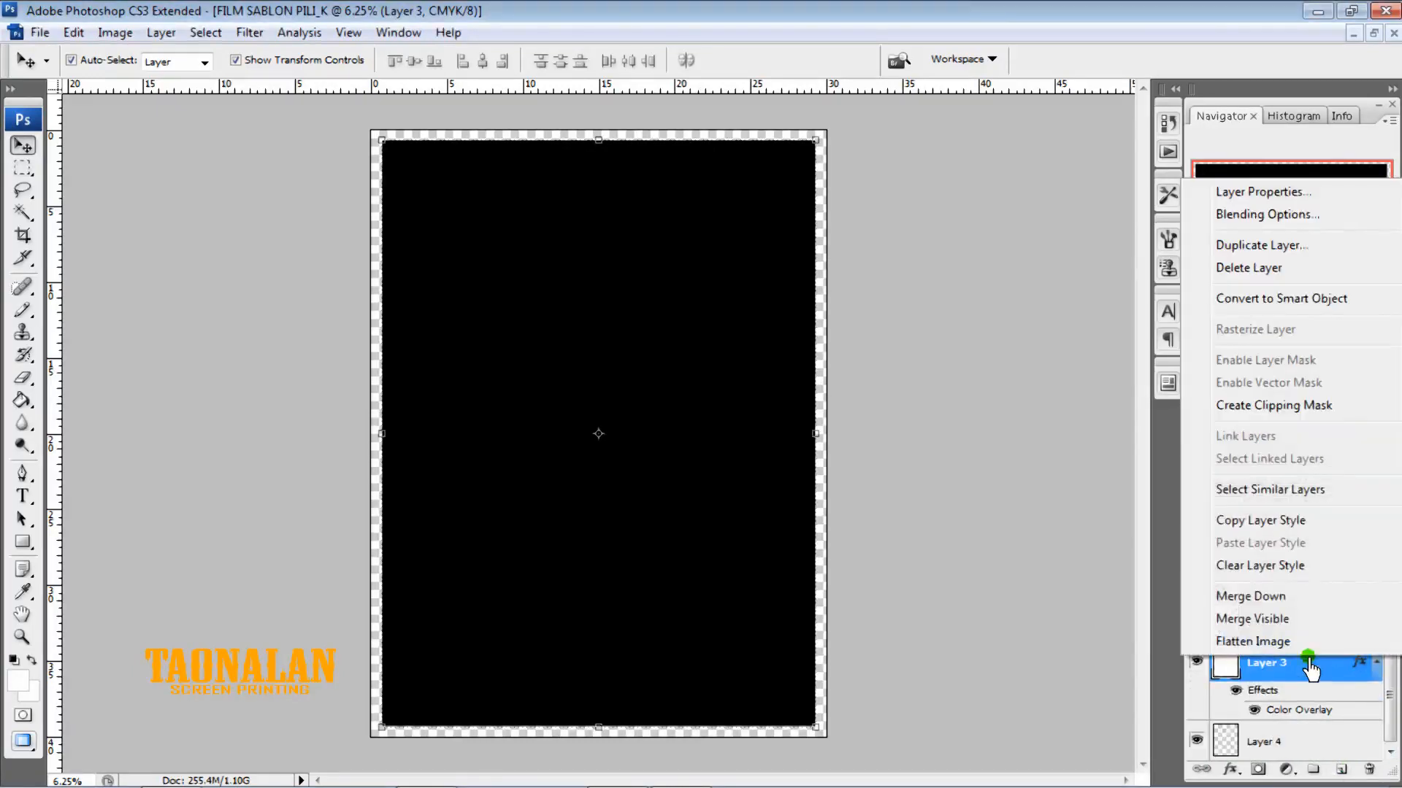
left_click(1312, 600)
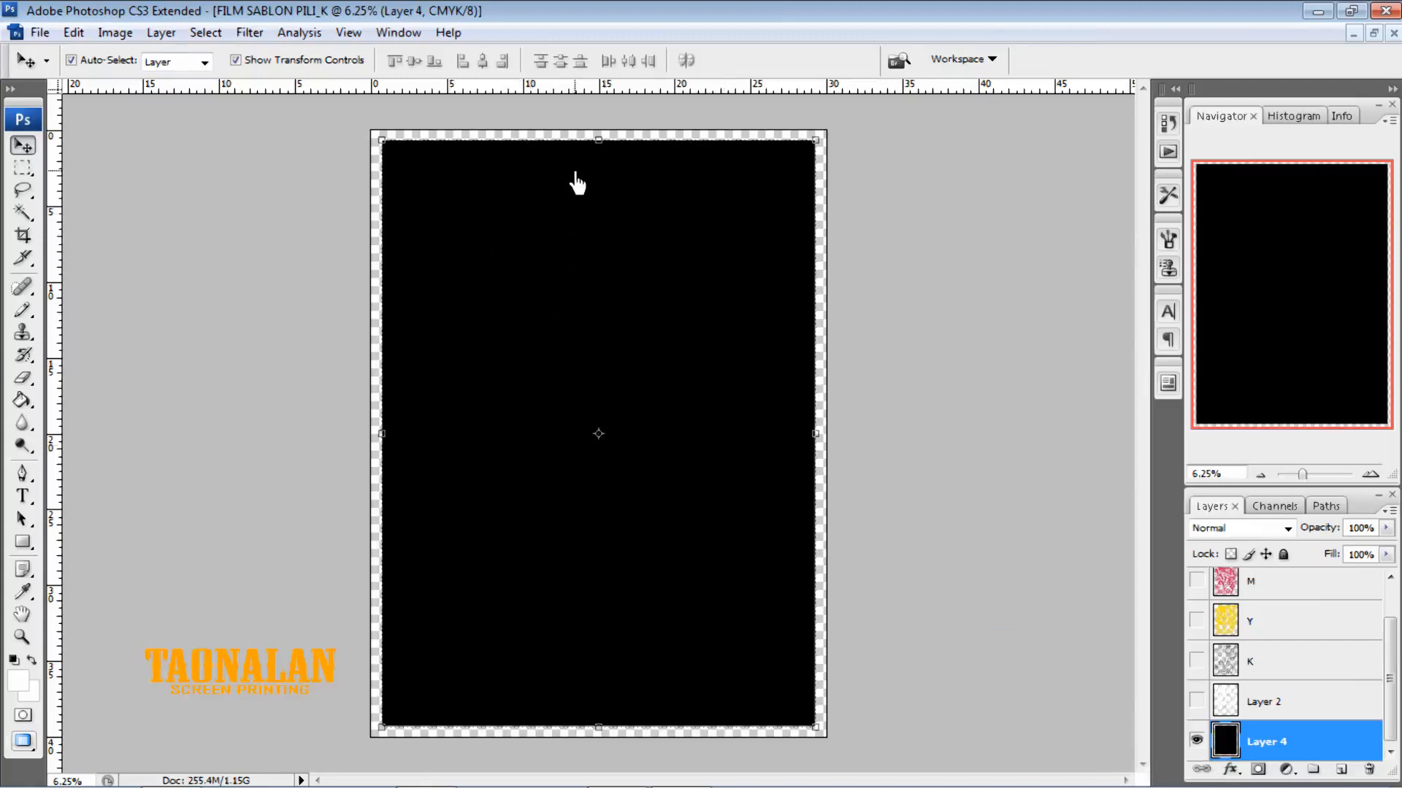
Stretch Layer 4 on all four sides to fill the canvas, at 105.2% width and 103.5% height, and deselect it
left_click(598, 139)
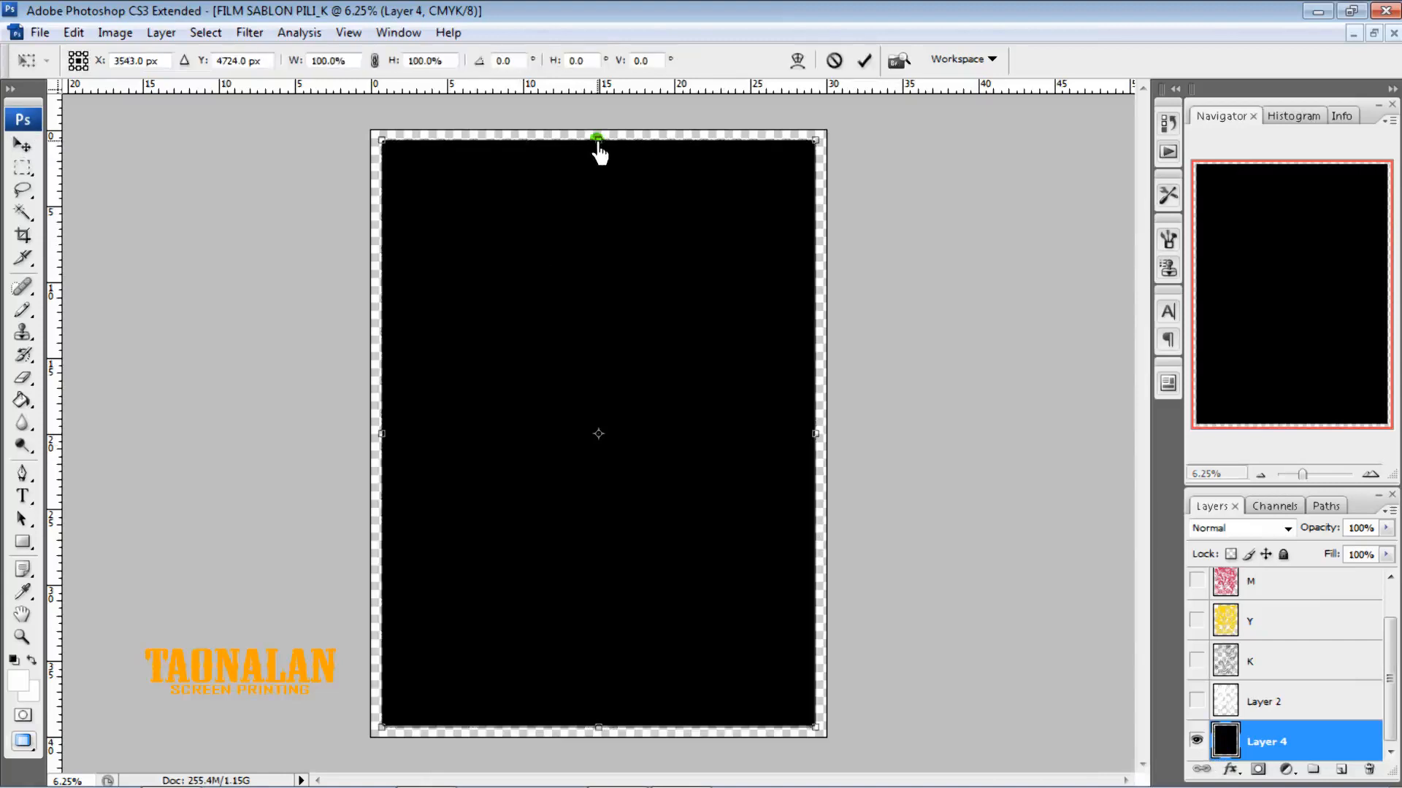
left_click_drag(597, 142, 597, 135)
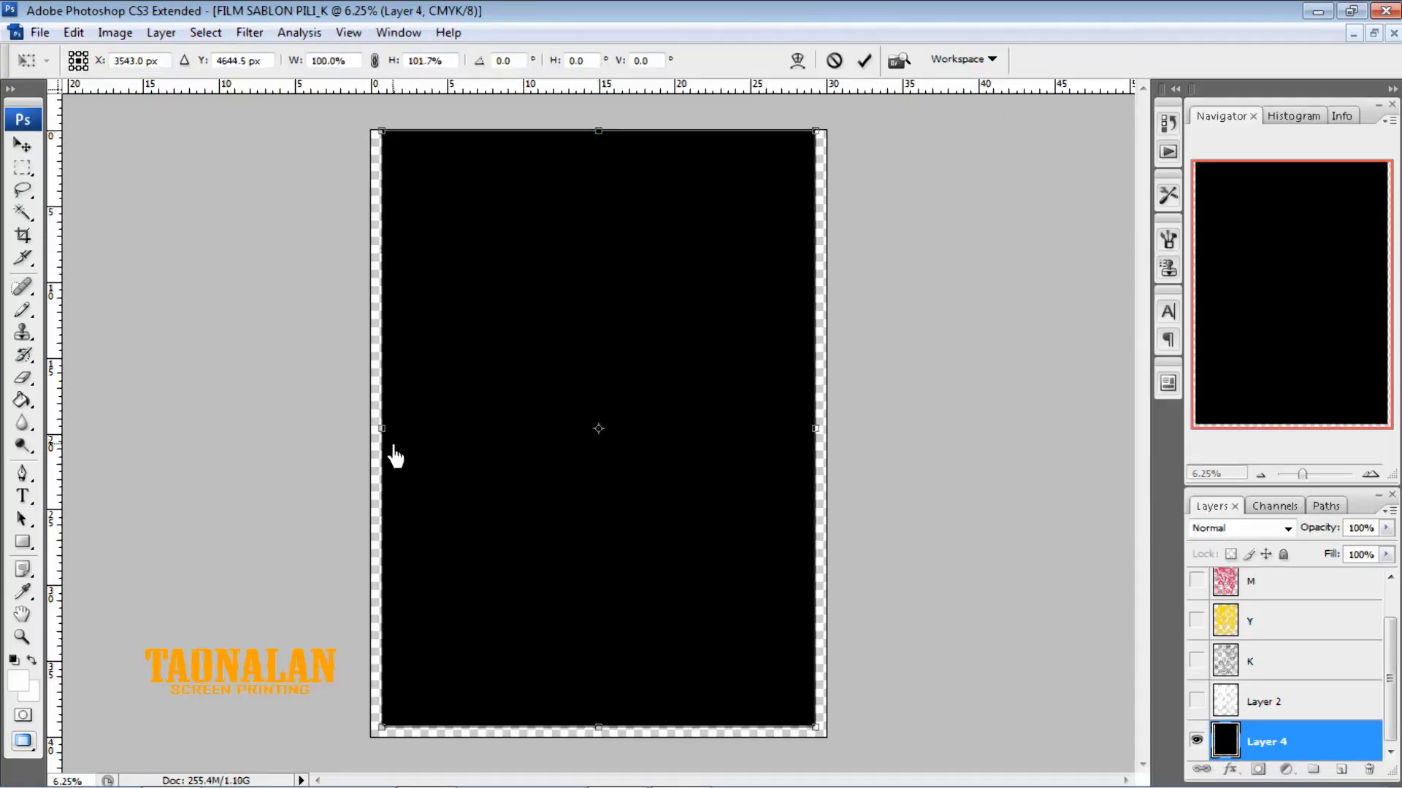
left_click_drag(382, 431, 373, 431)
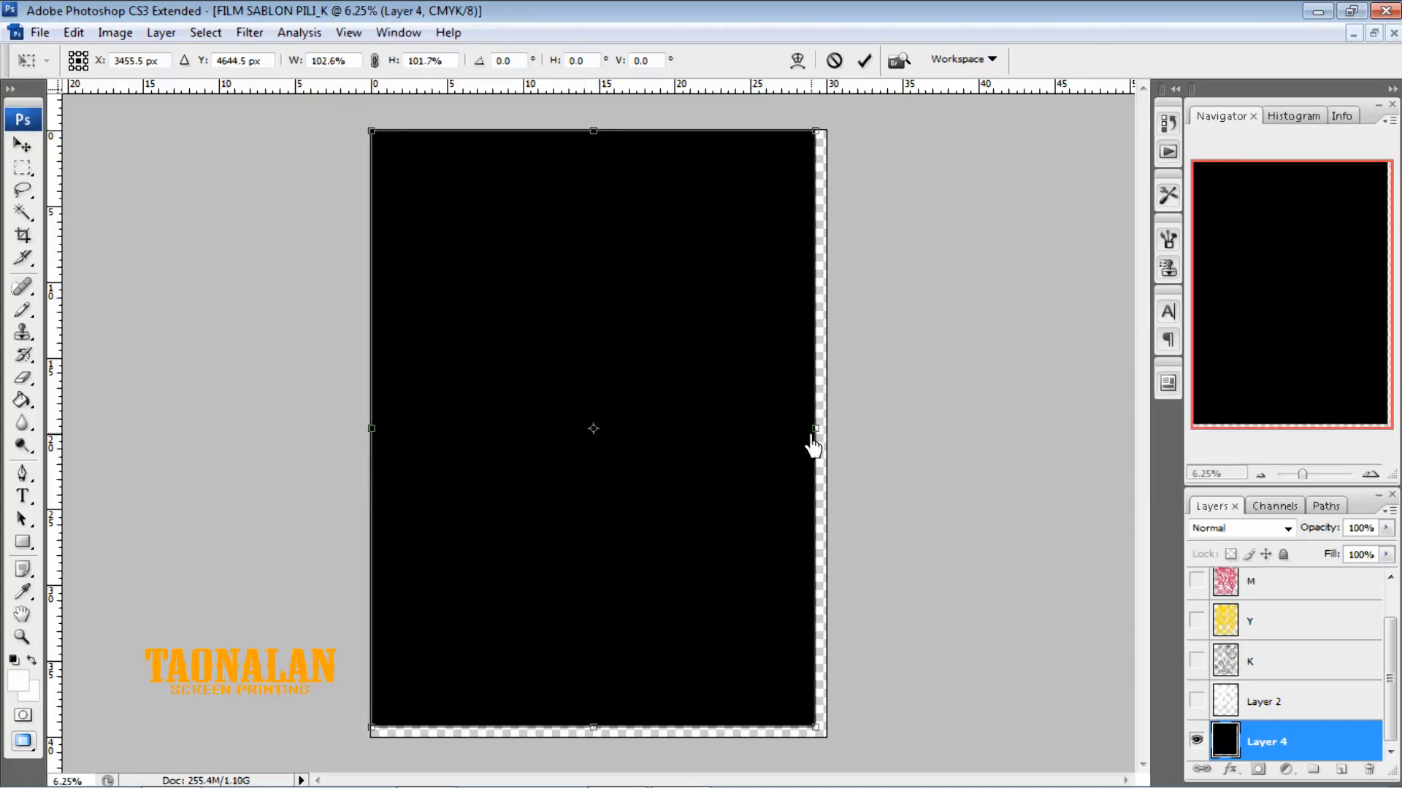
left_click_drag(819, 435, 830, 438)
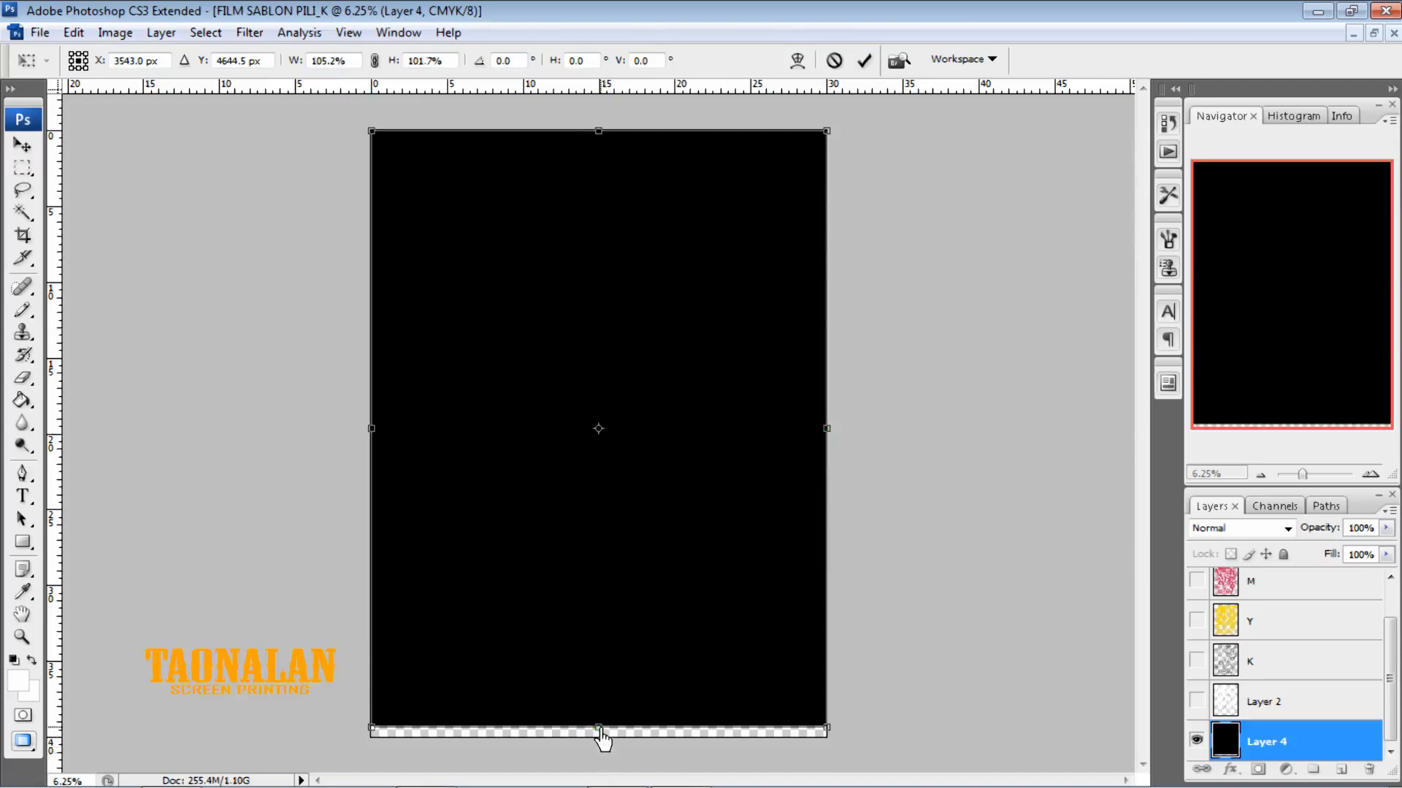
left_click_drag(598, 728, 599, 738)
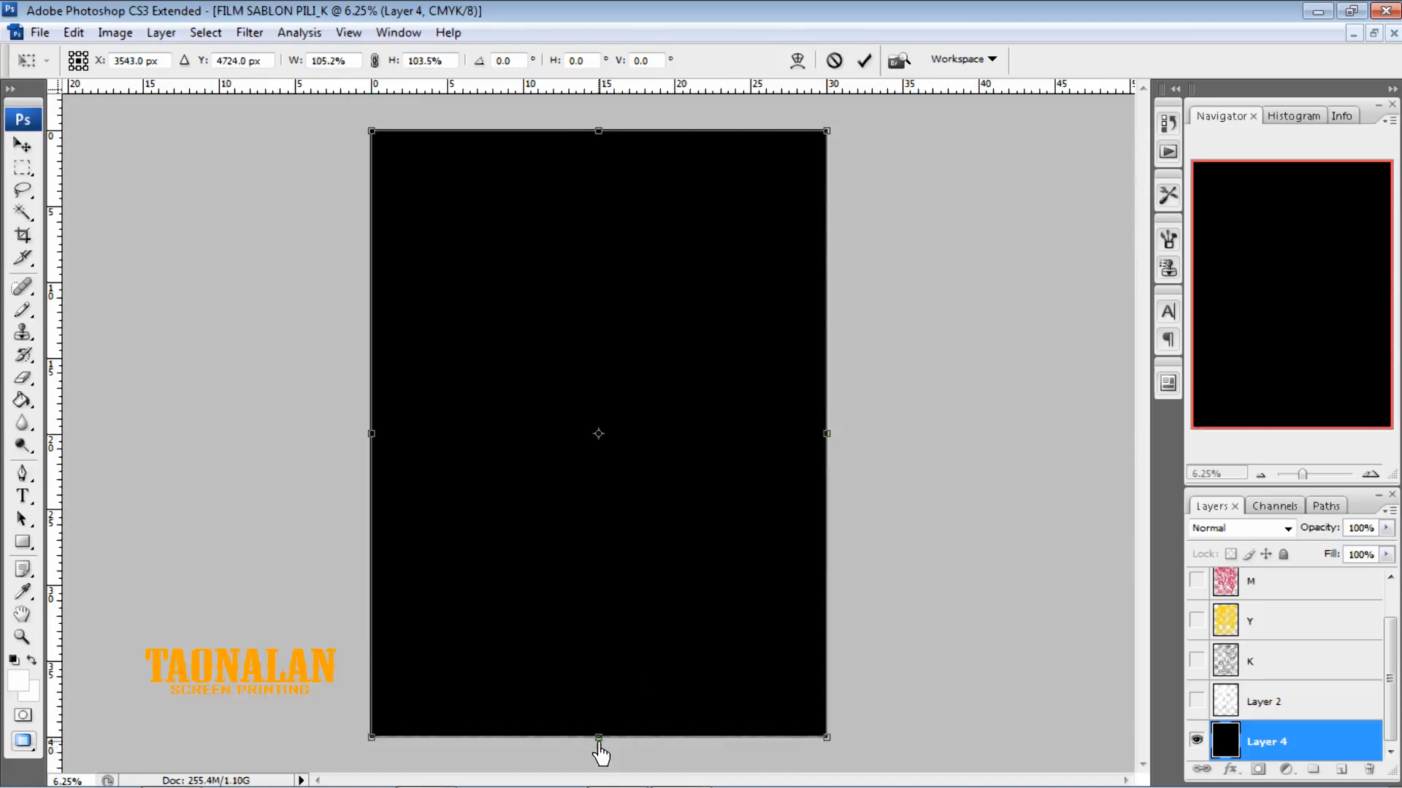
key("v")
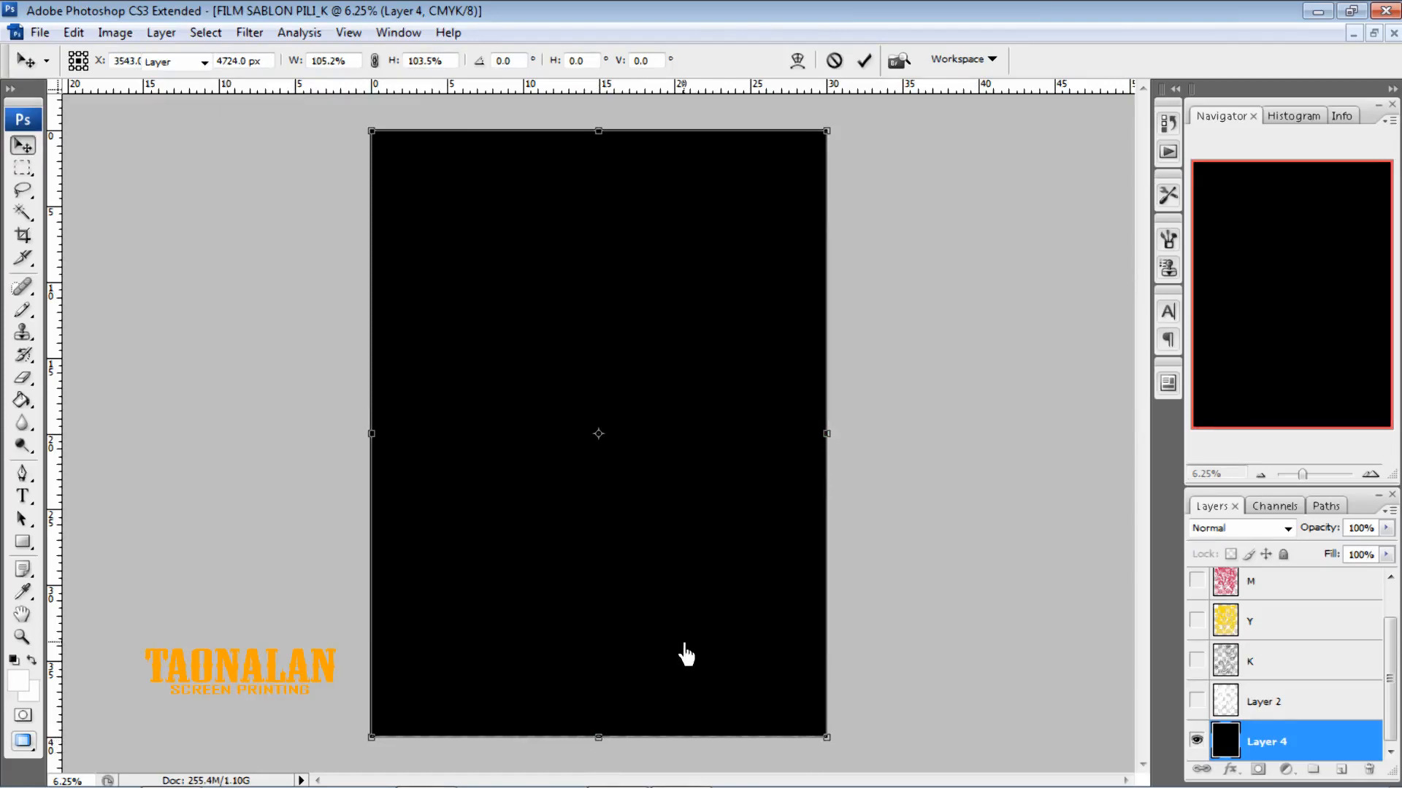
key("Return")
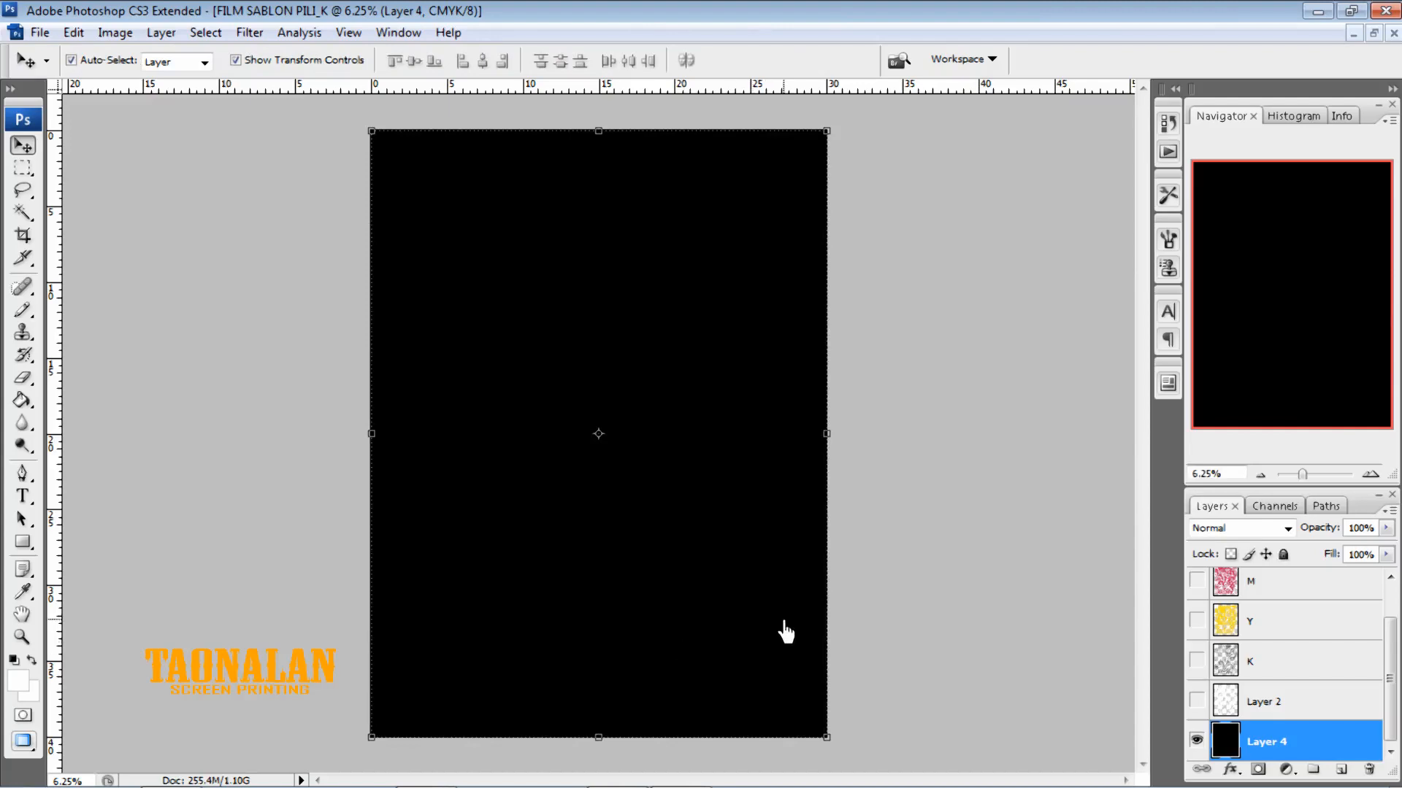
left_click(905, 501)
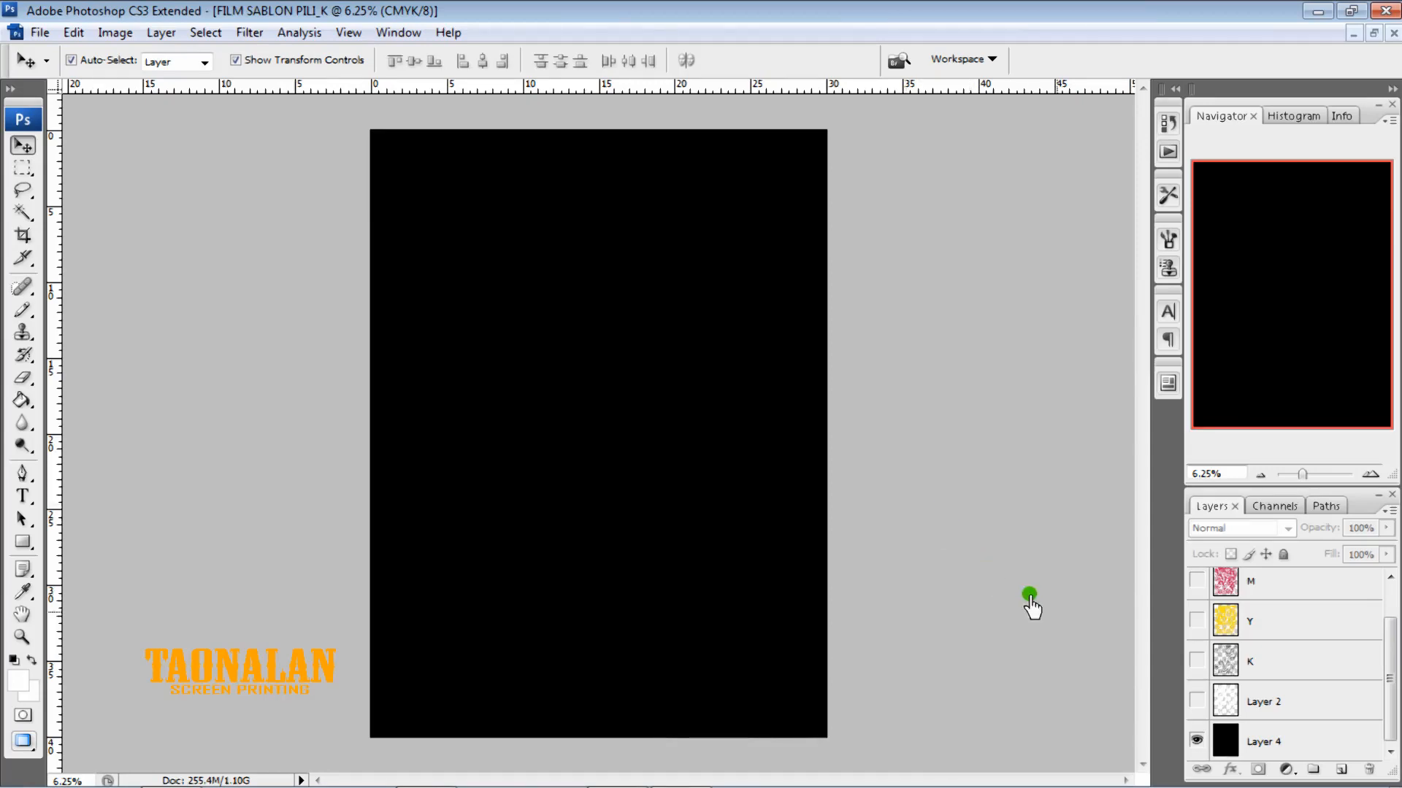
Show Layer 2 and the C, M, Y and K layers over the black Layer 4
left_click(1198, 701)
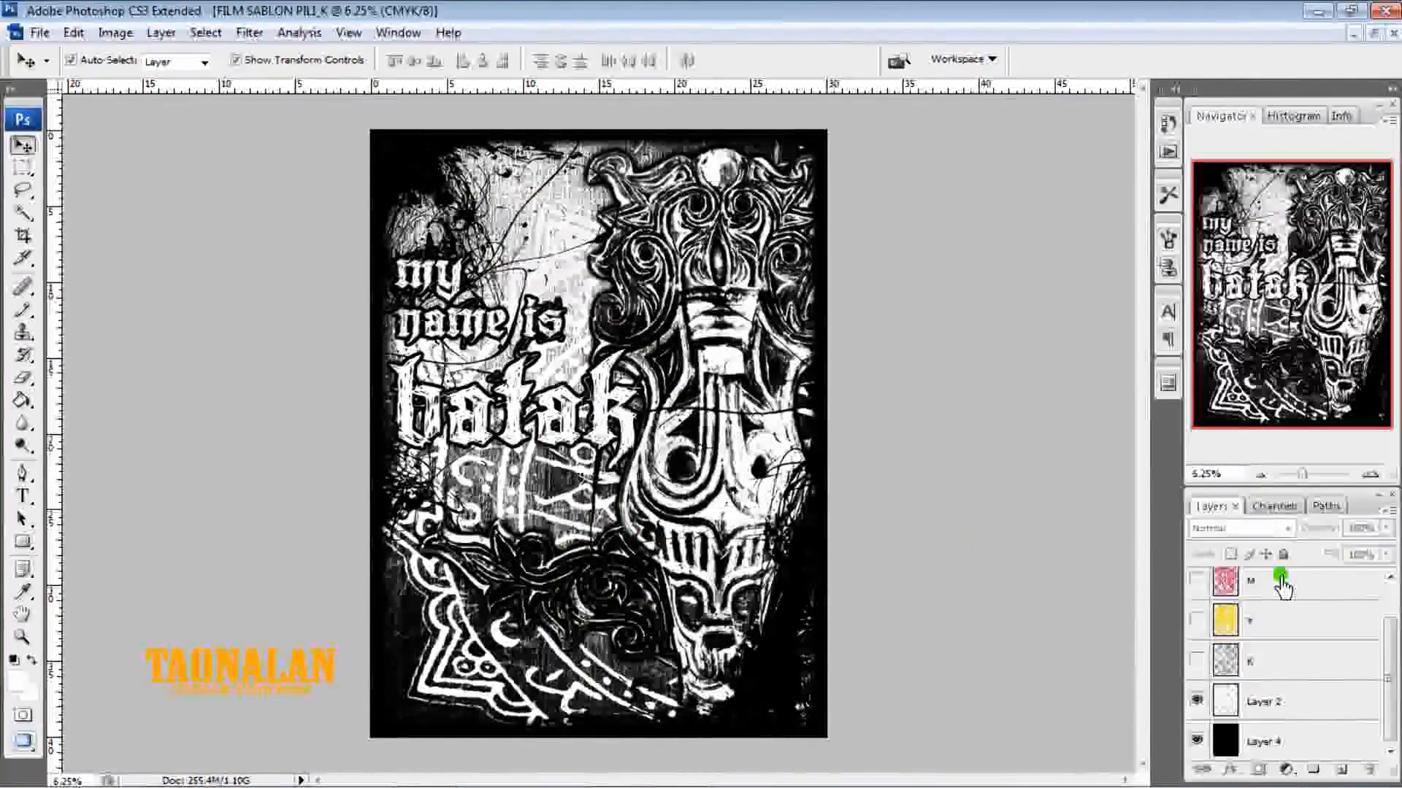
left_click(1389, 581)
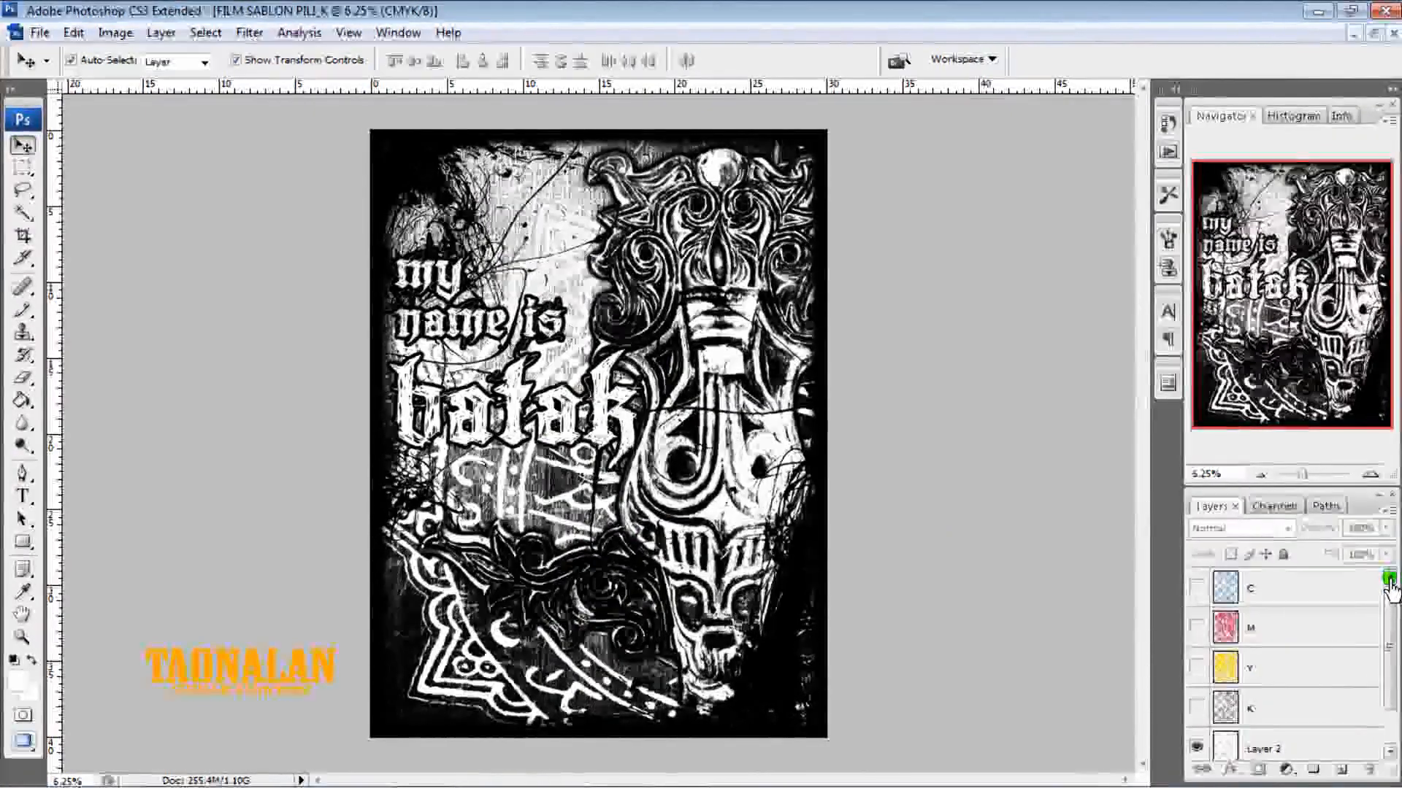
left_click(1197, 591)
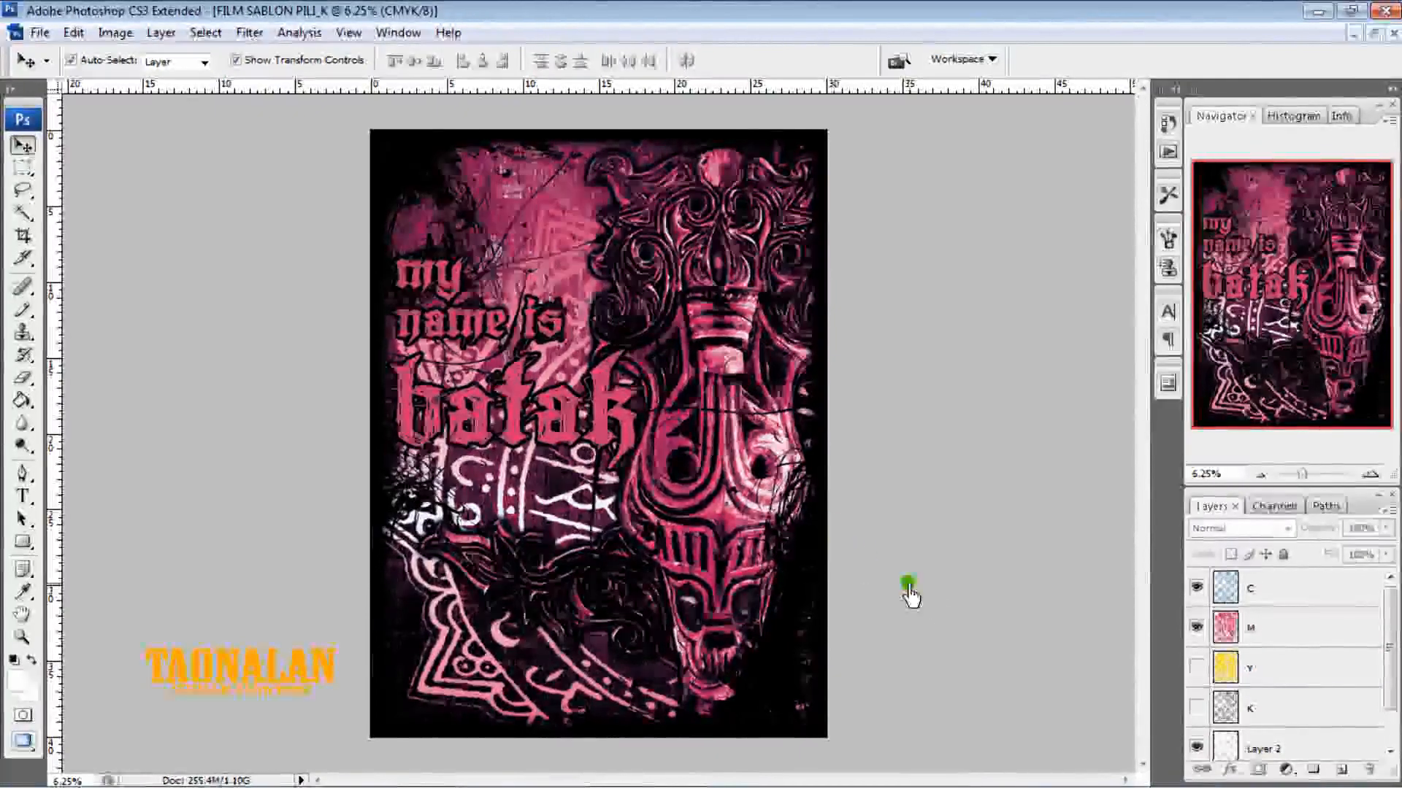
left_click(1196, 669)
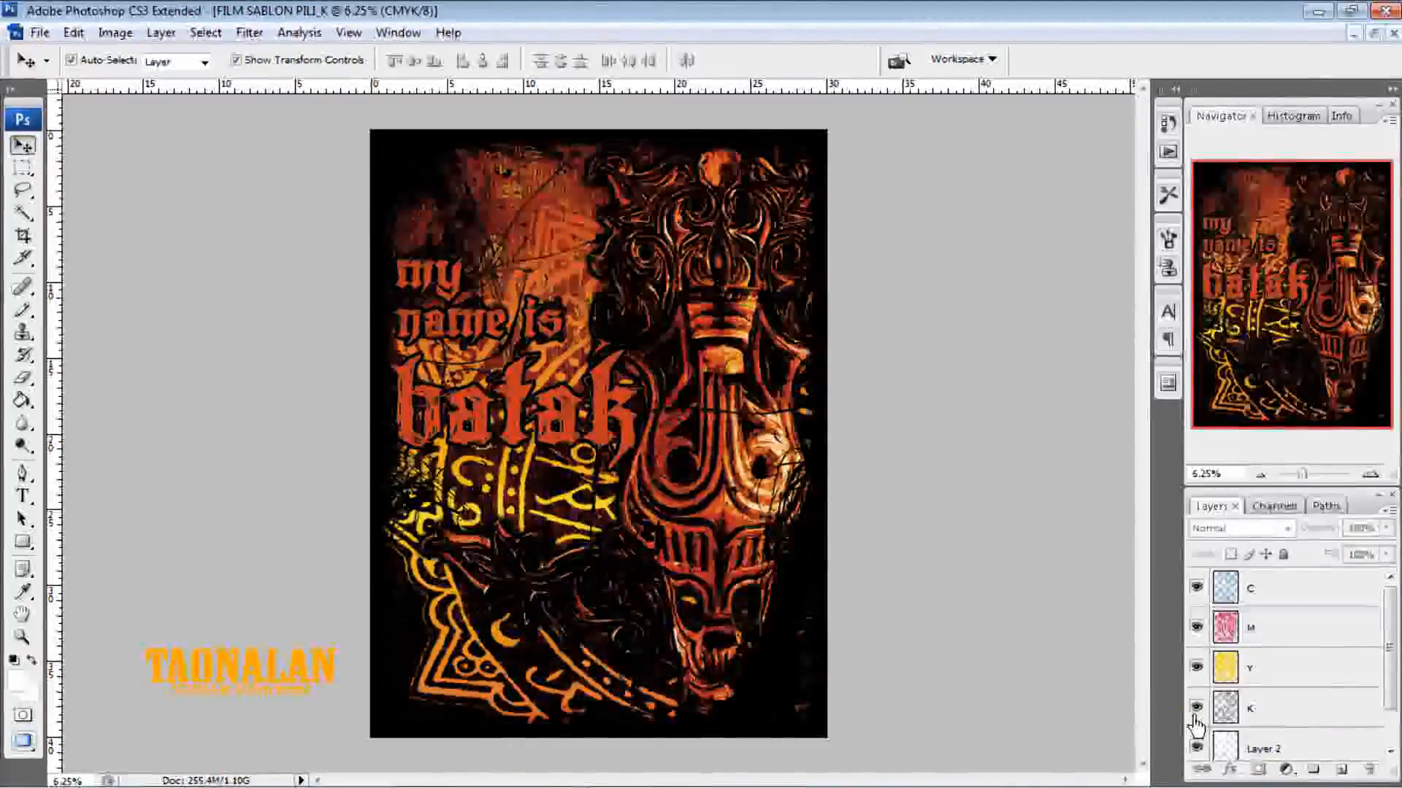
Examine the halftone detail of the combined print up close at 25% around the word batak
left_click(1202, 474)
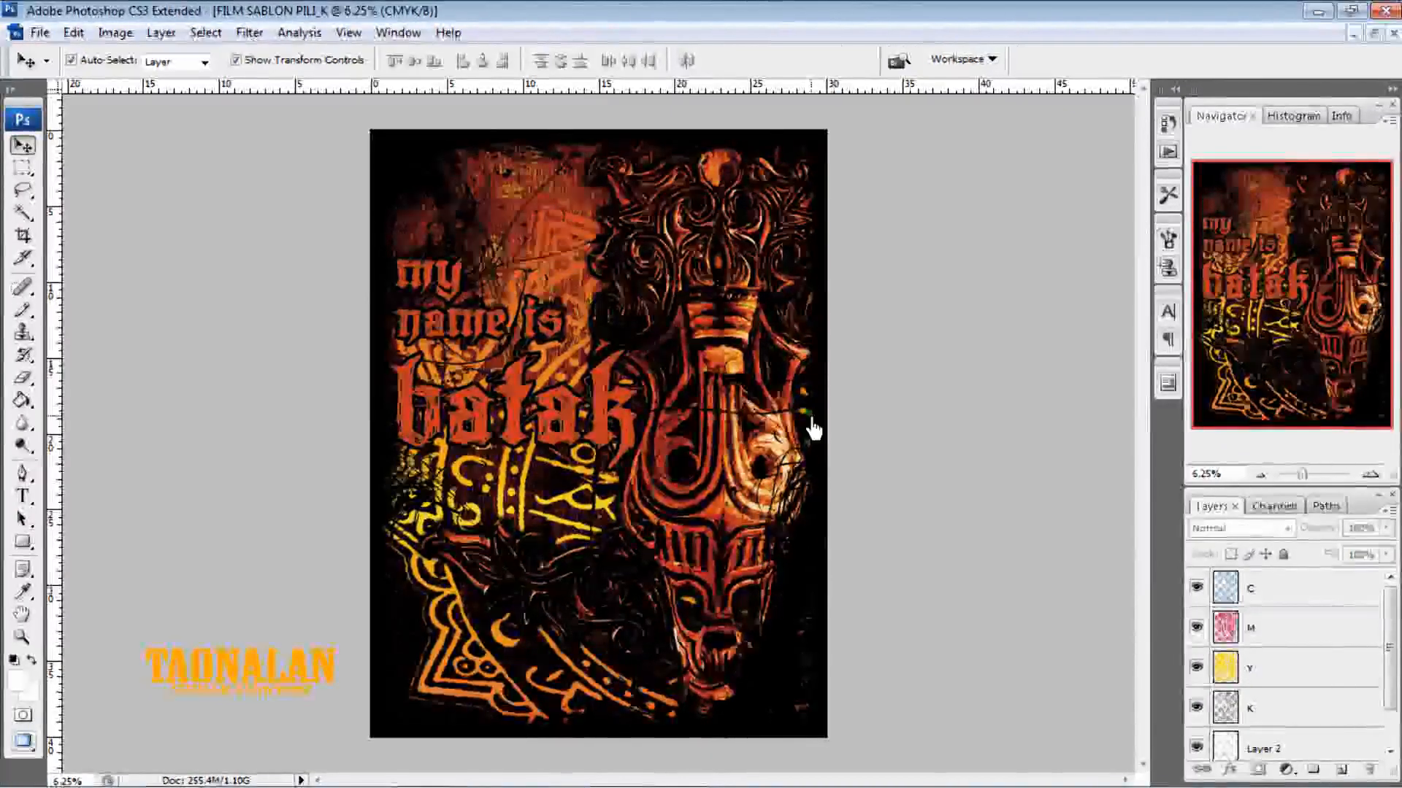
left_click(1371, 476)
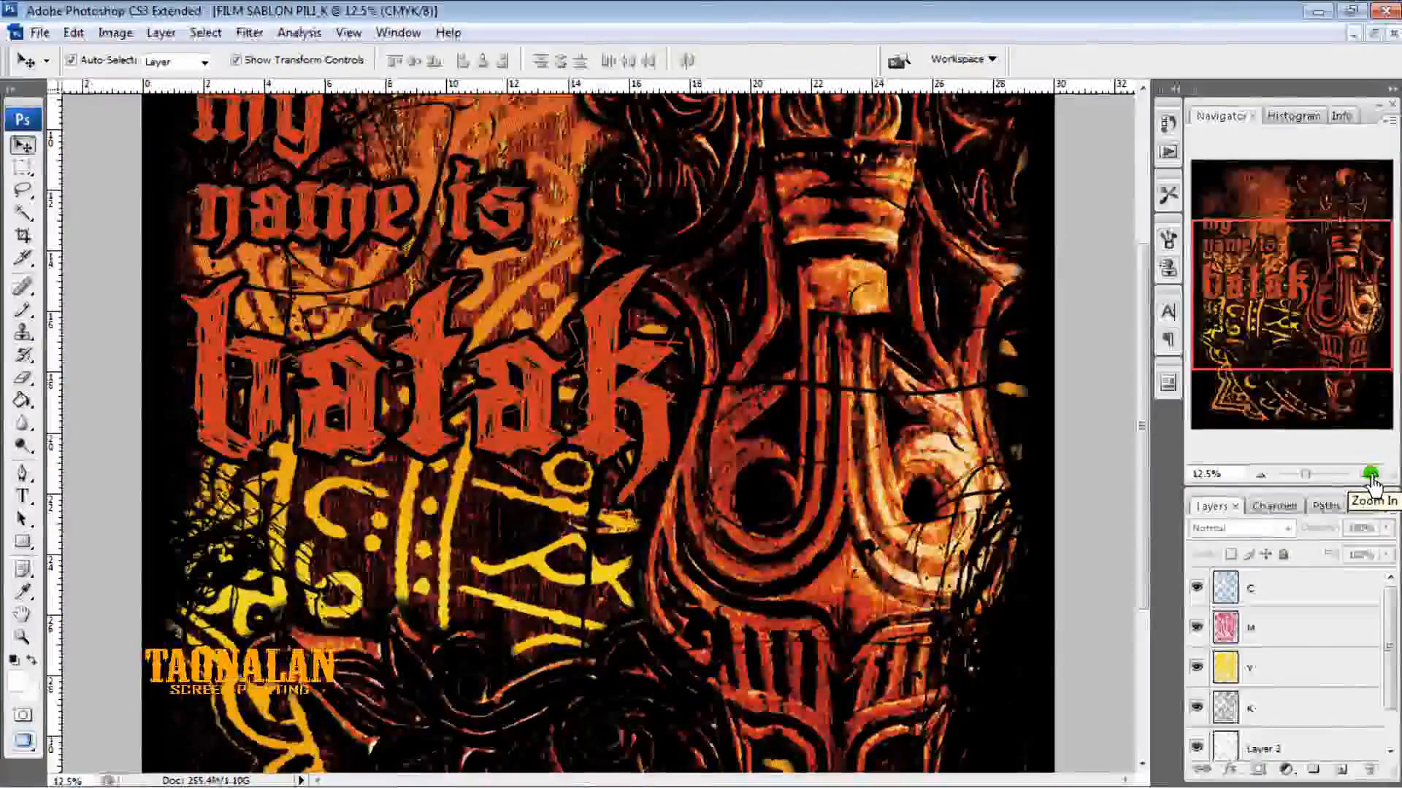
left_click(1371, 476)
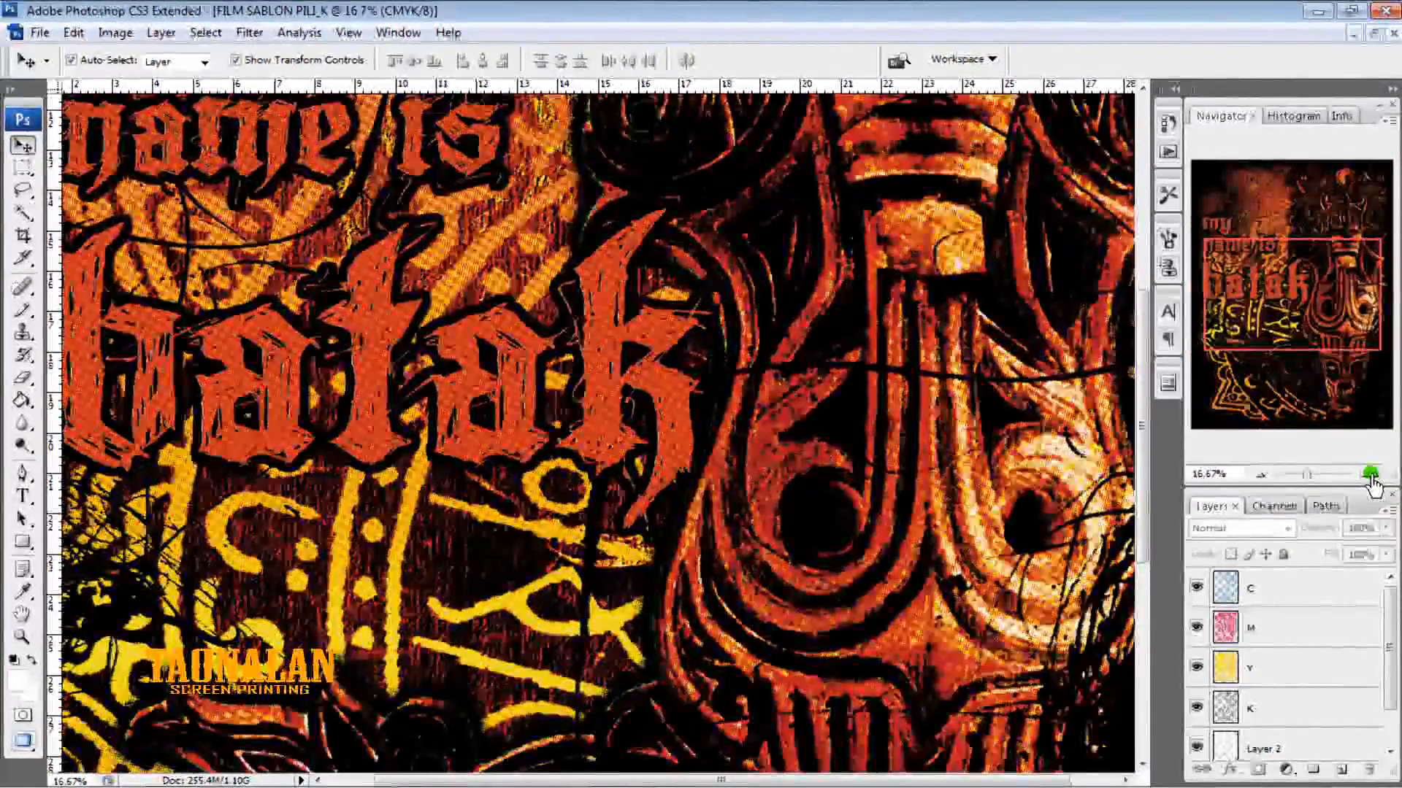
left_click(1370, 476)
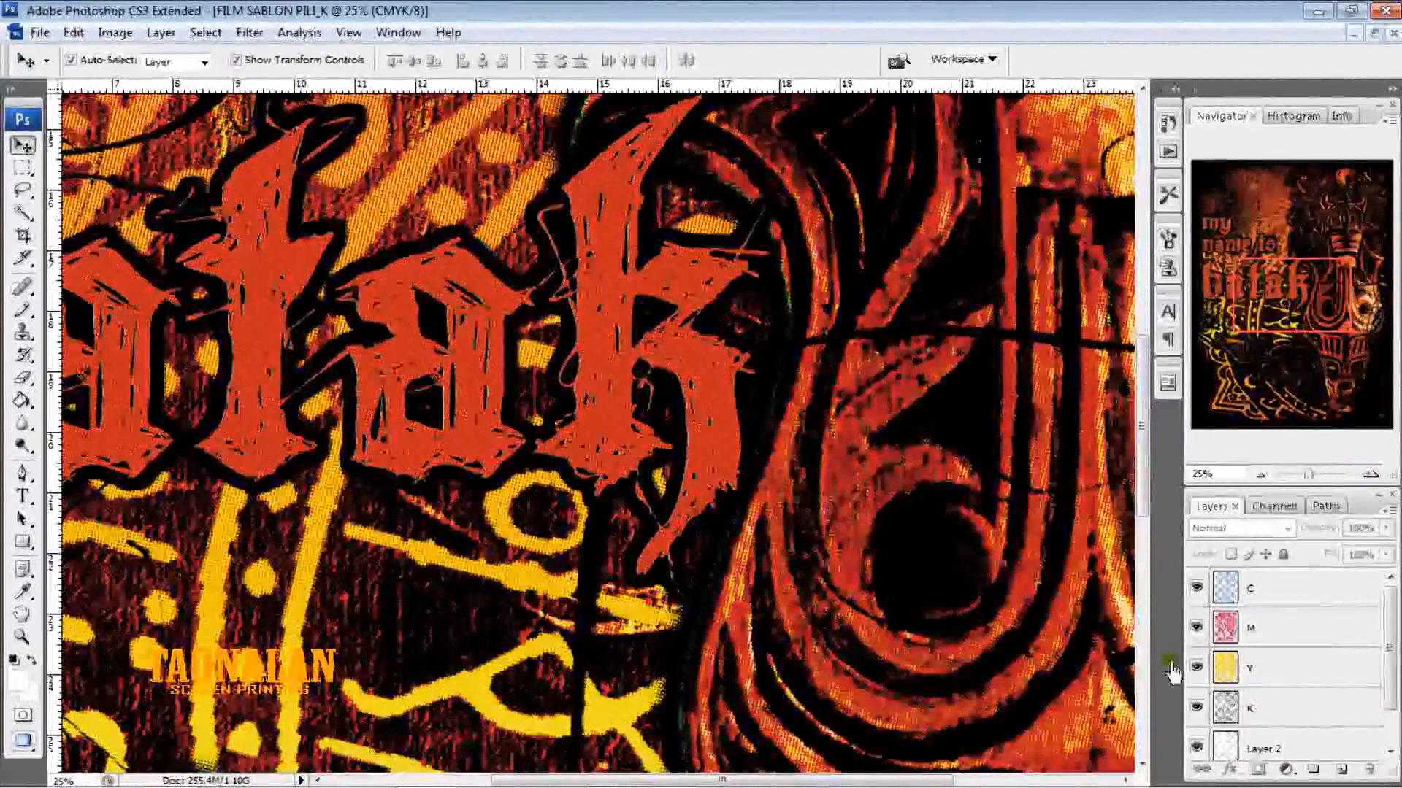
left_click(1391, 755)
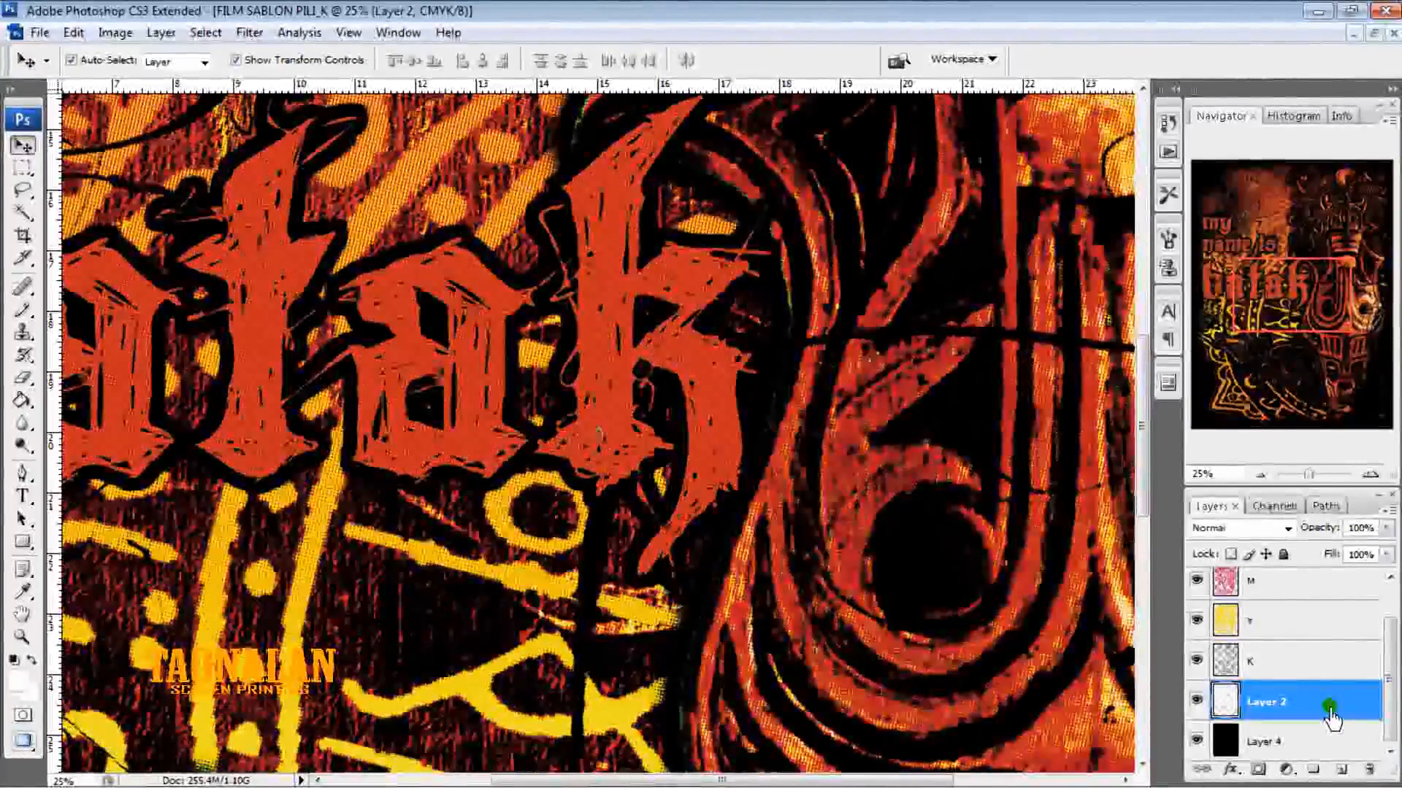
left_click(1257, 474)
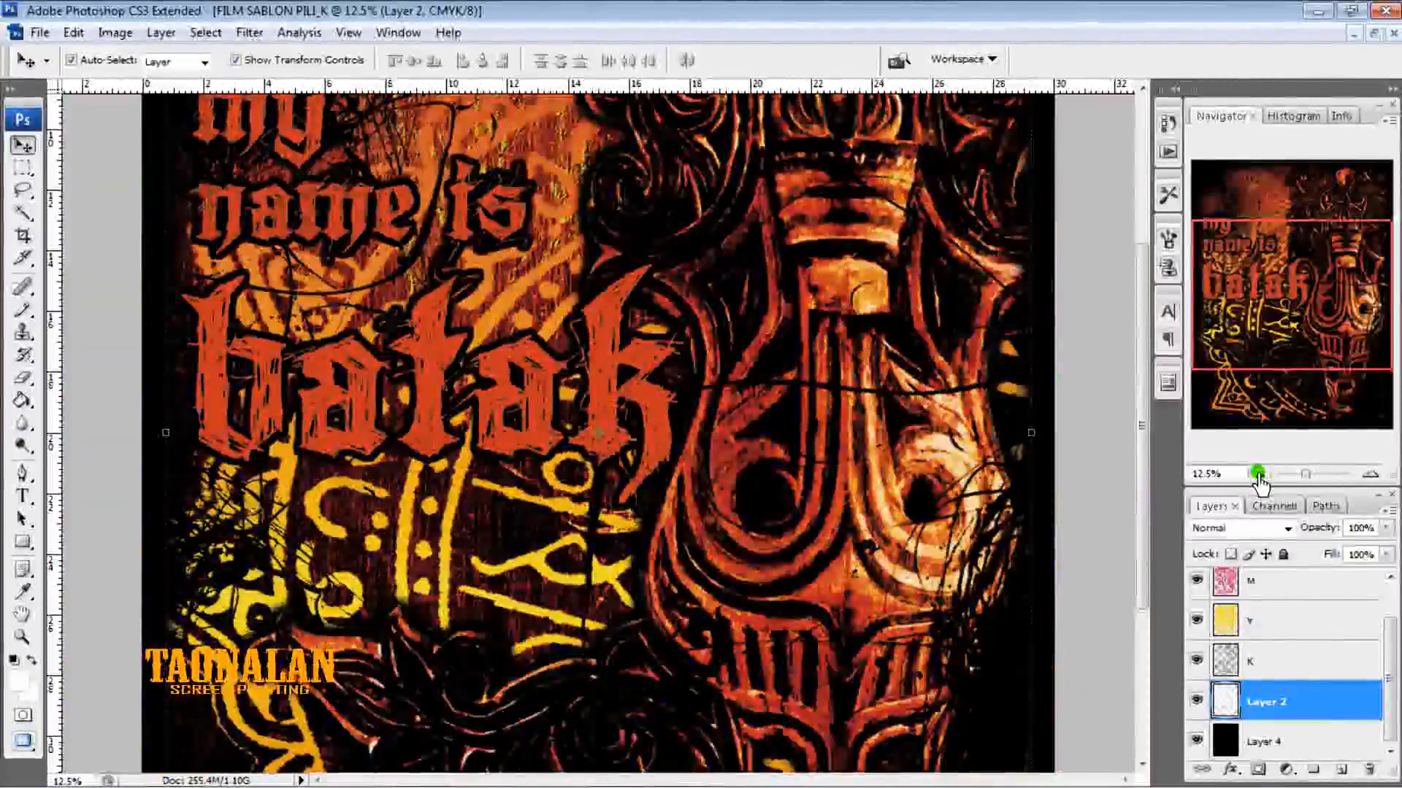
left_click(1257, 474)
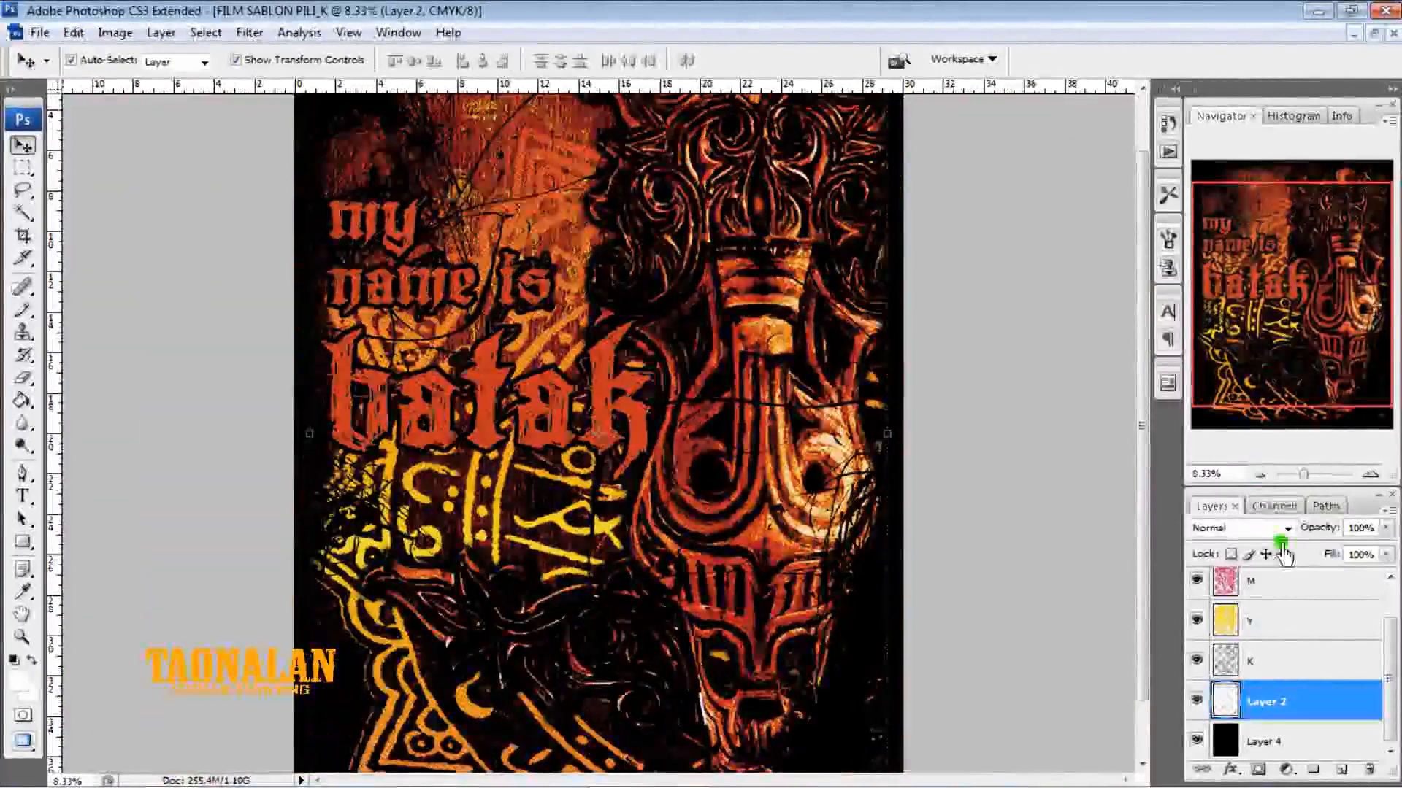
Rename Layer 2 as PUTIH and Layer 4 as KAOS
double_click(1270, 702)
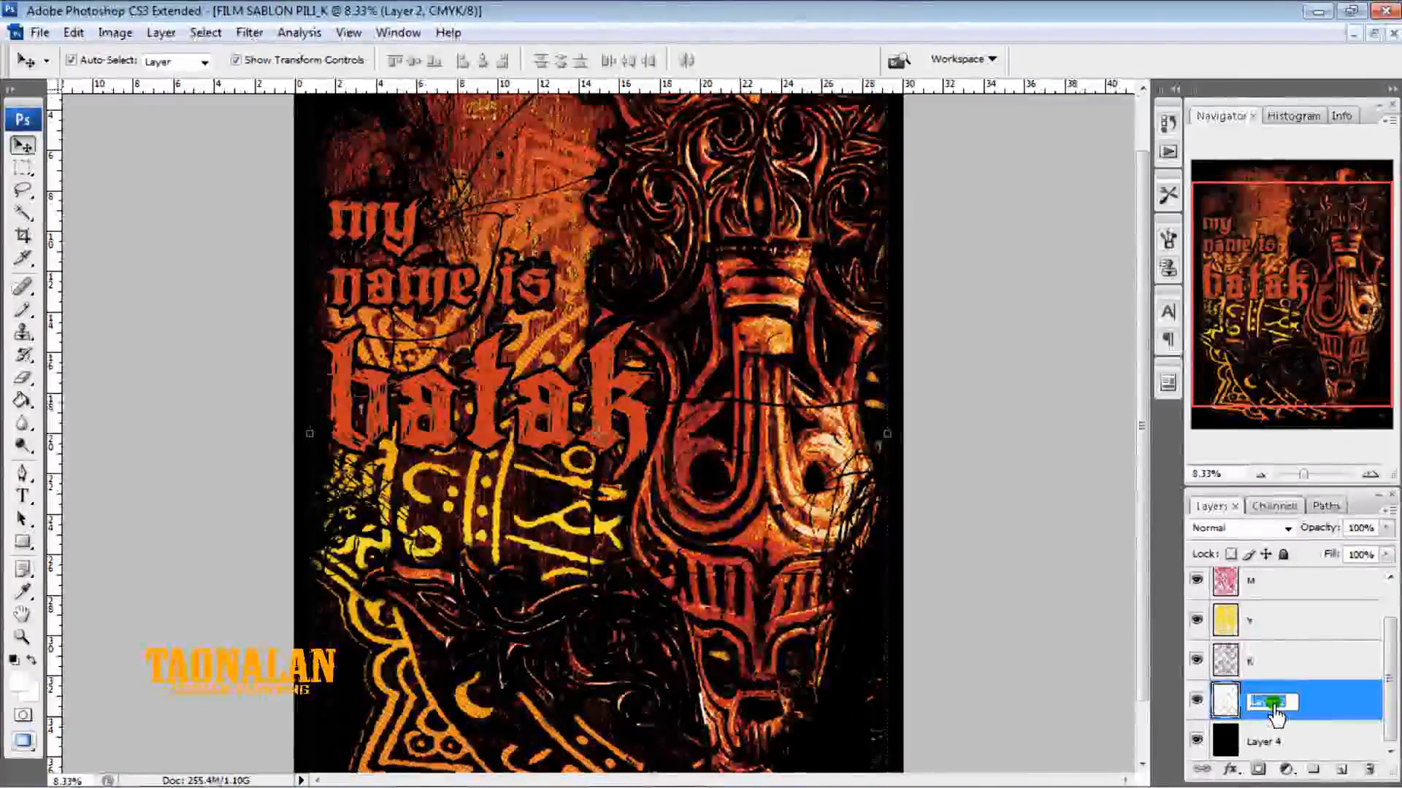
type("PUT")
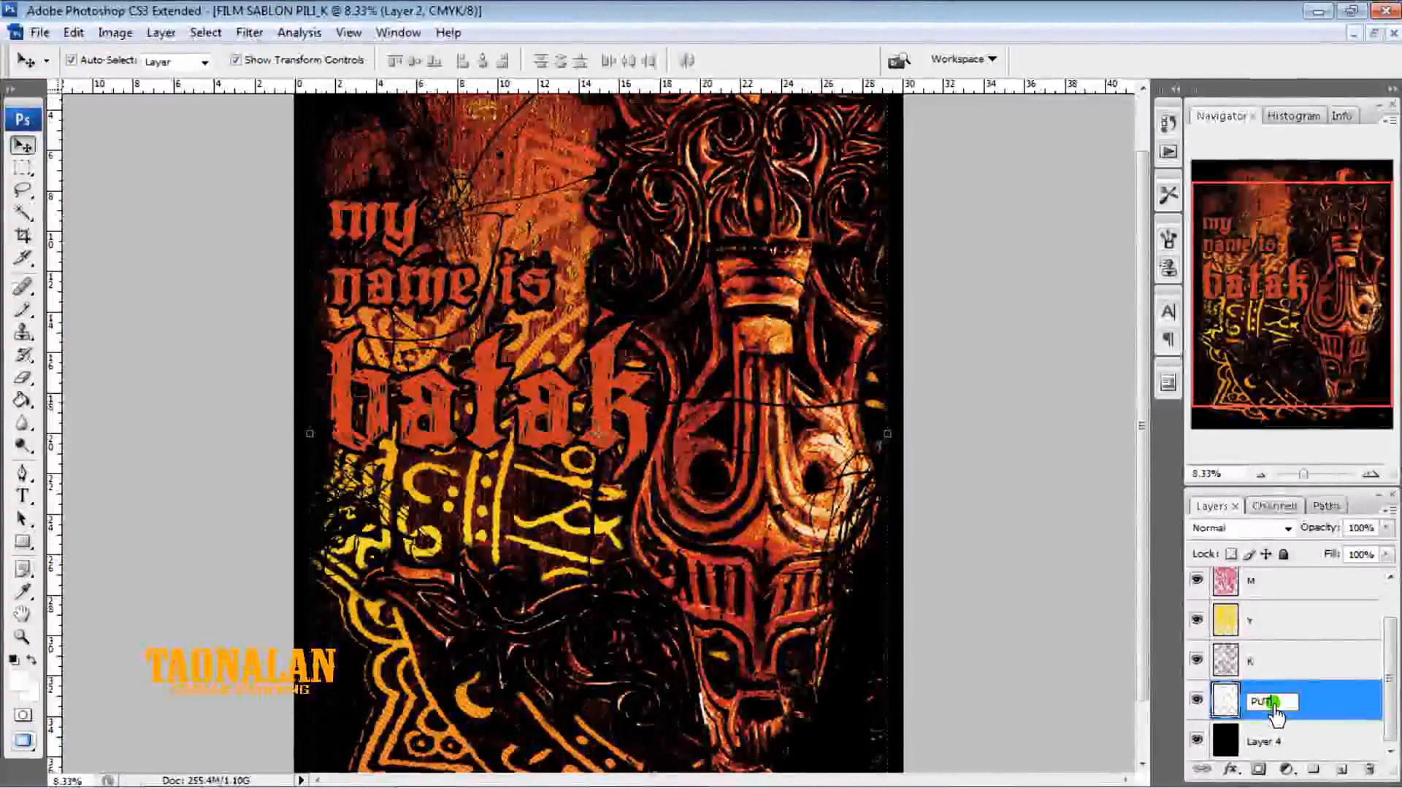
type("IH")
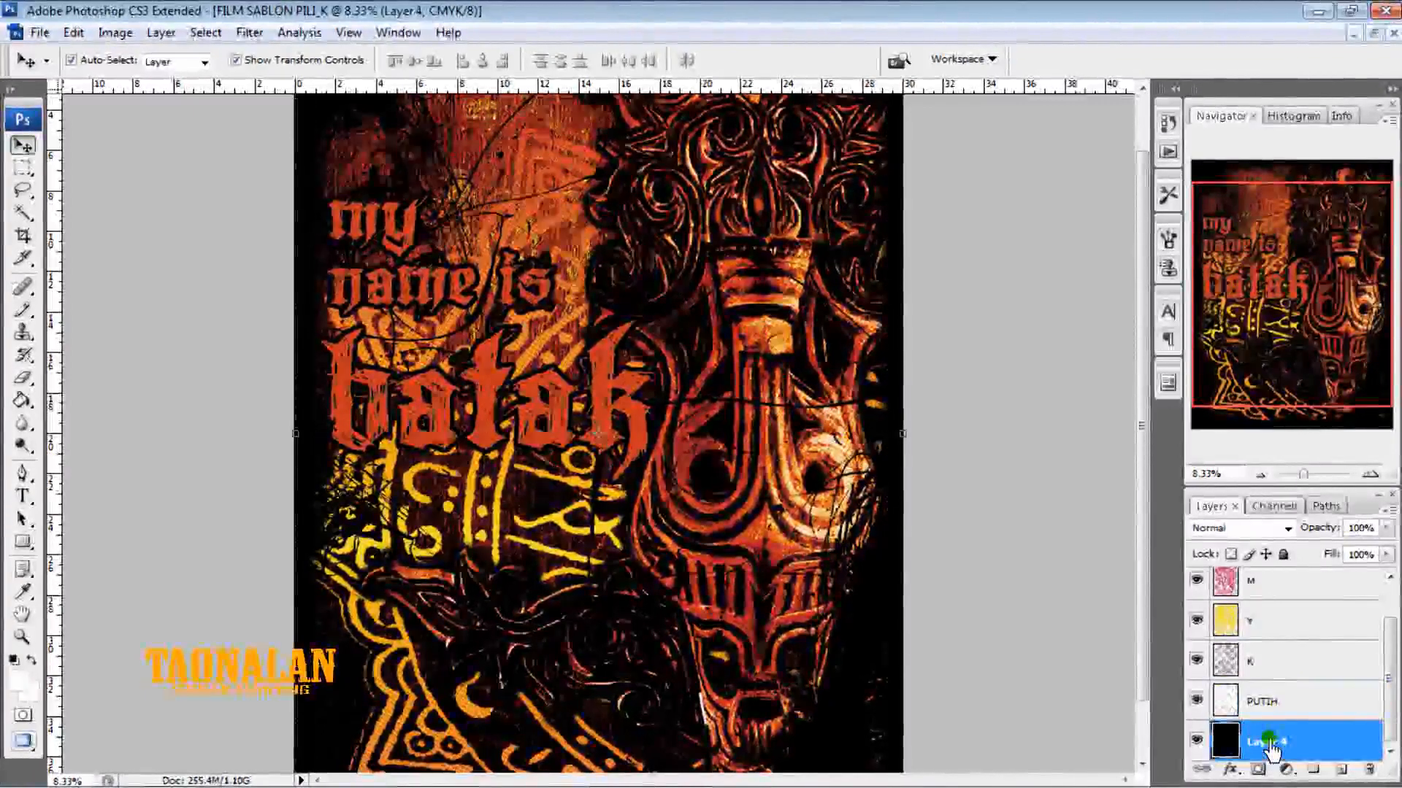
double_click(1270, 743)
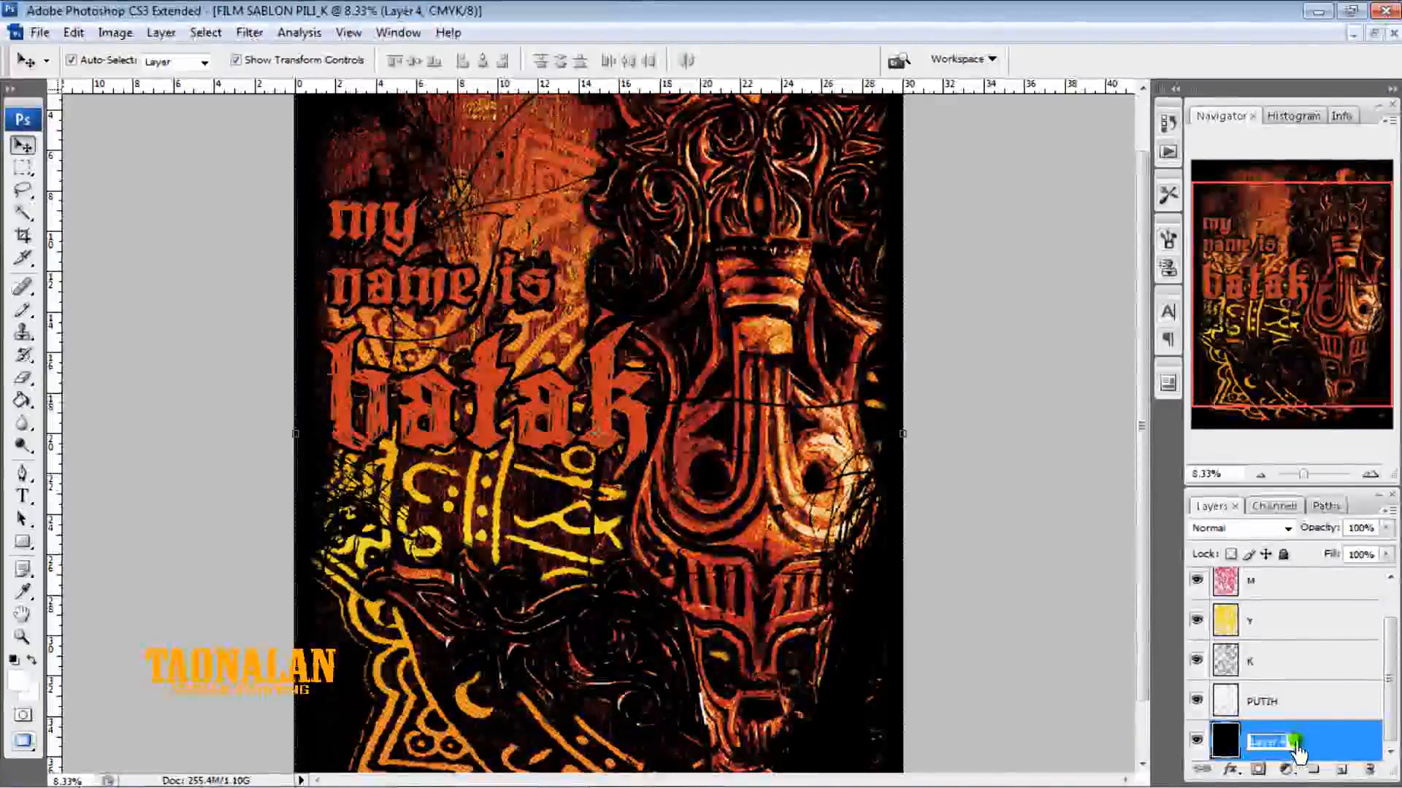
type("KAOS")
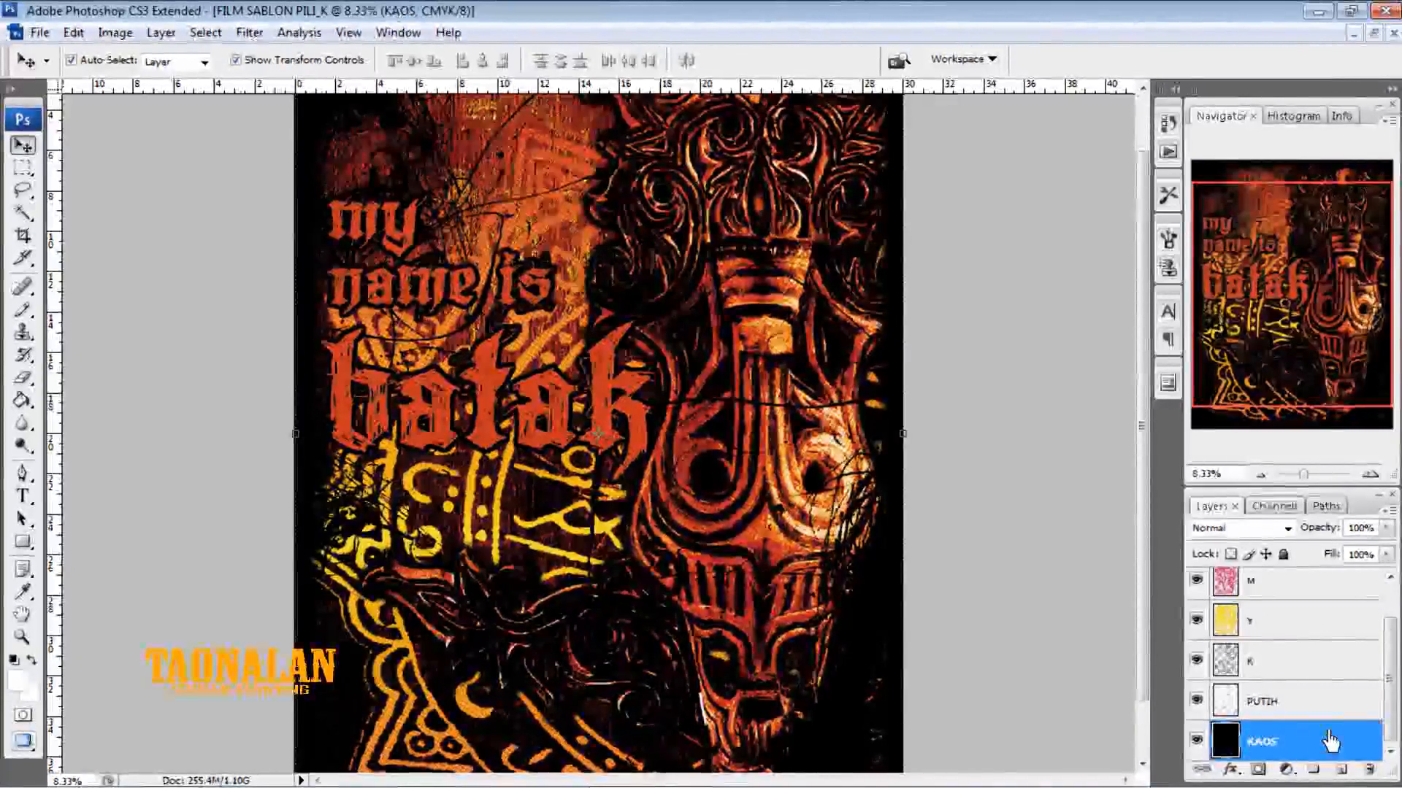
View the whole composite print at 6.25% with no layer selected
left_click(1375, 635)
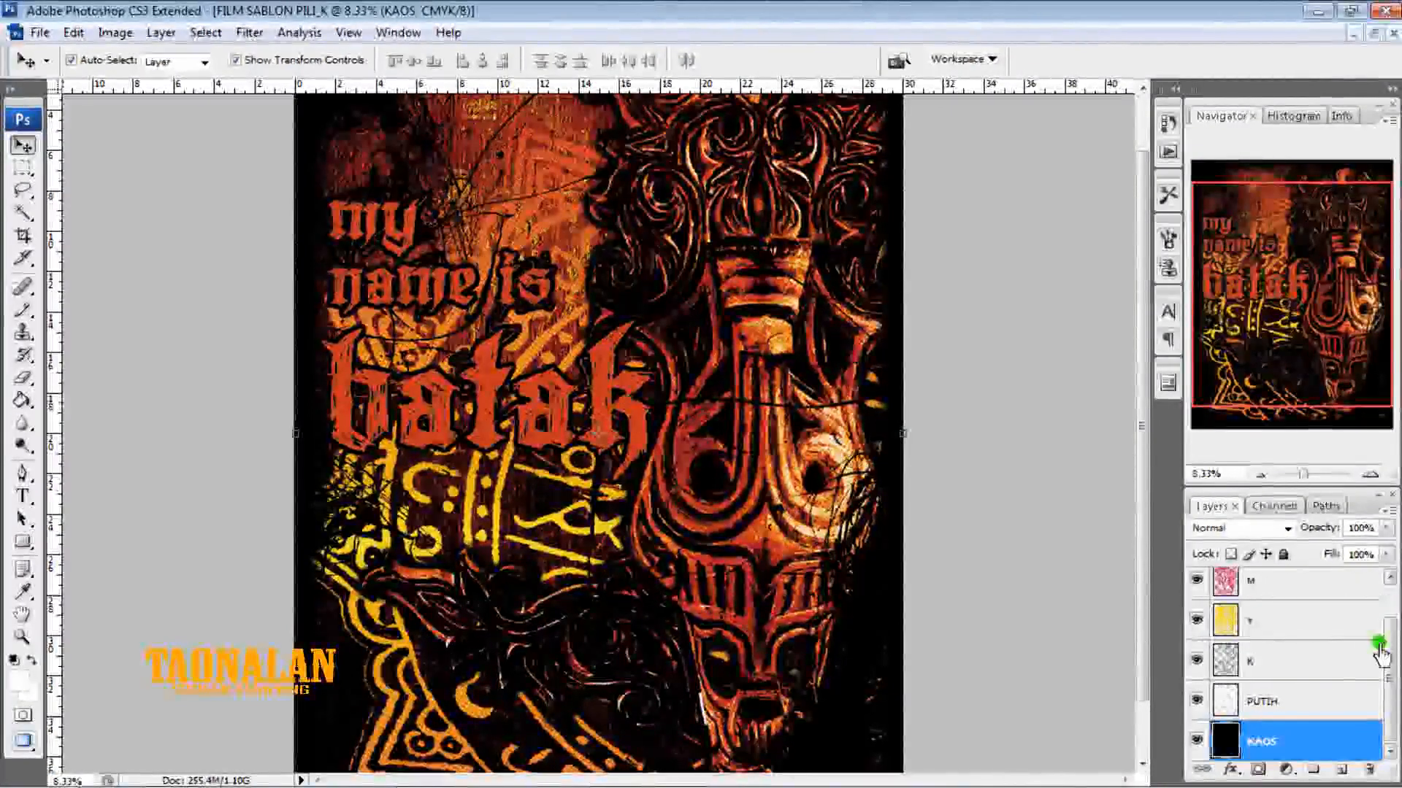
left_click(1305, 738)
left_click(1317, 698)
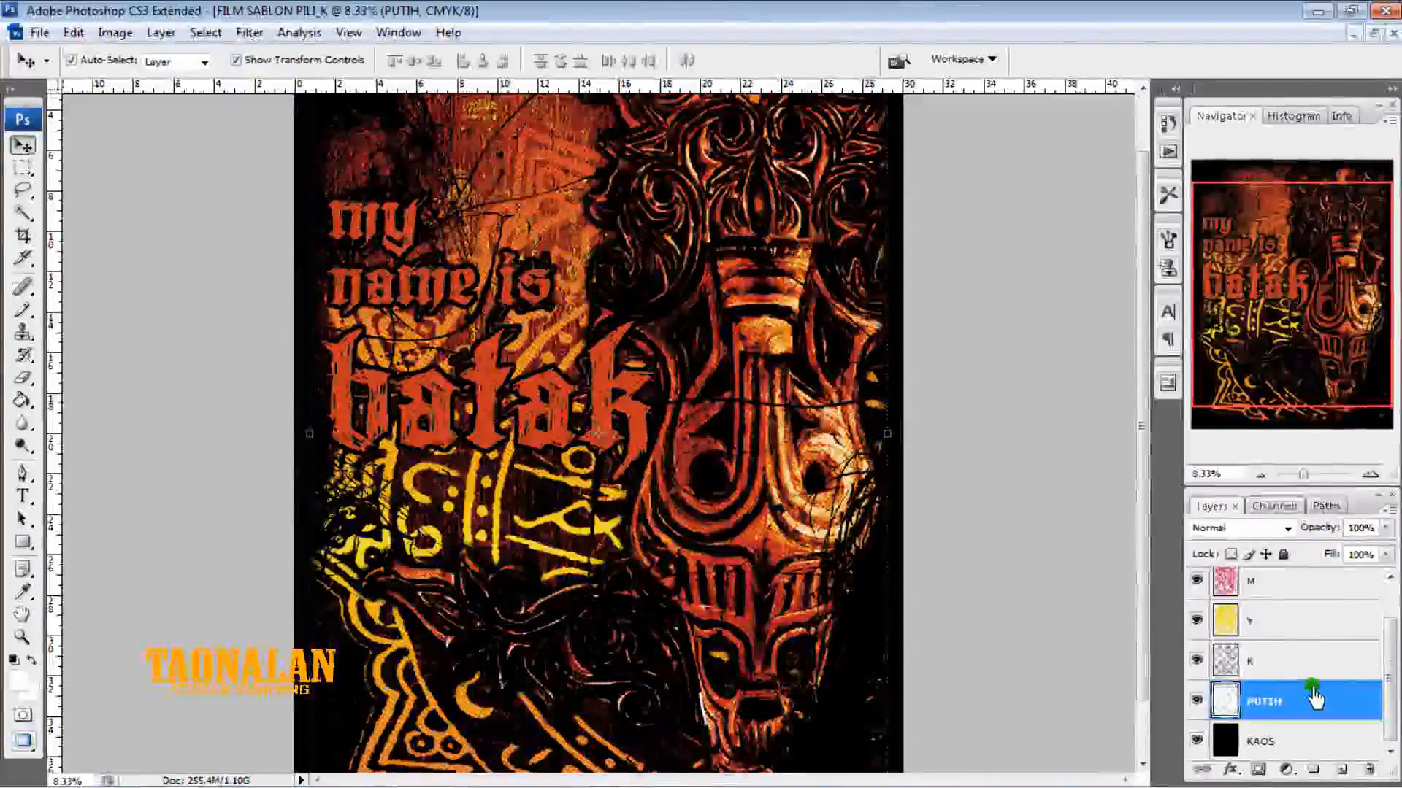
left_click(1253, 506)
left_click(1259, 475)
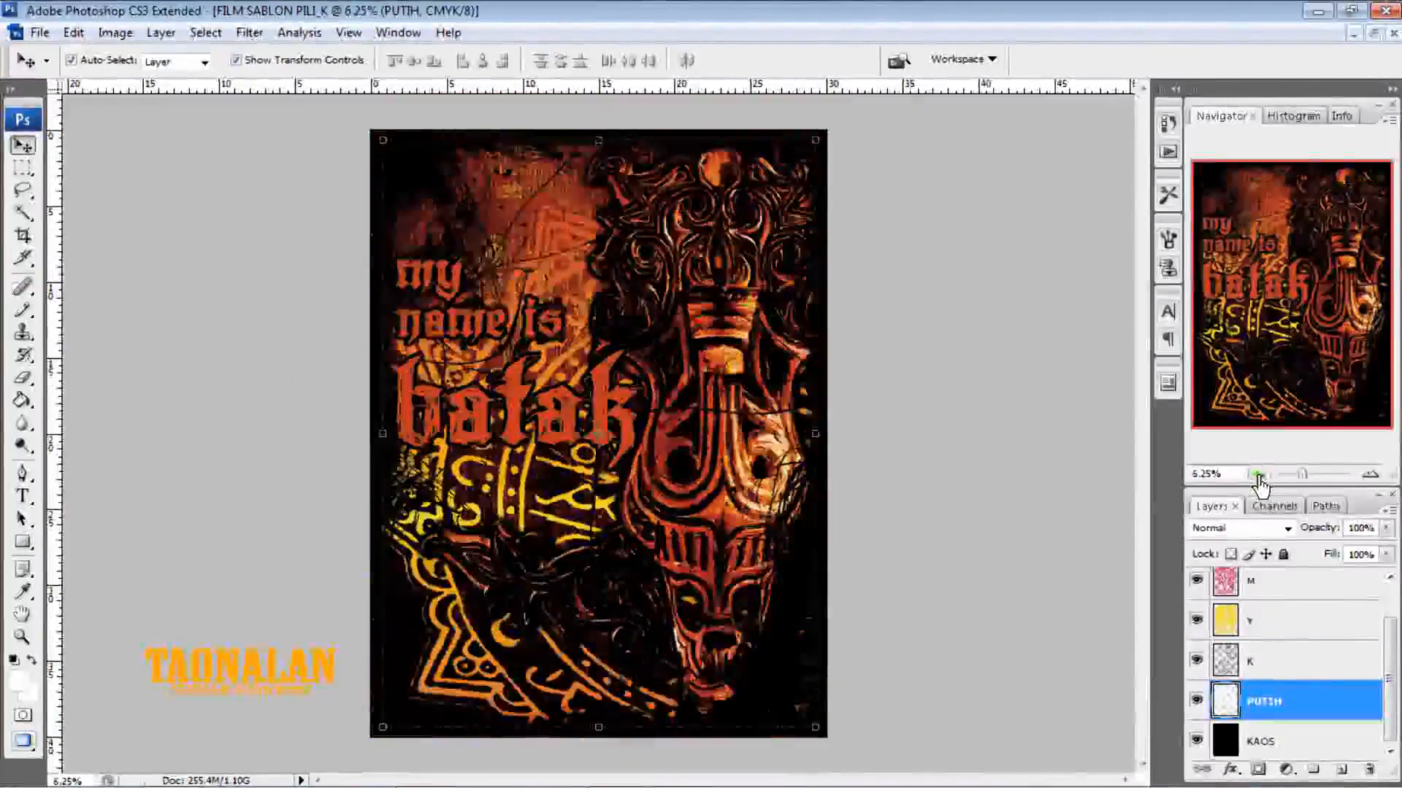
left_click(1005, 465)
left_click(1006, 465)
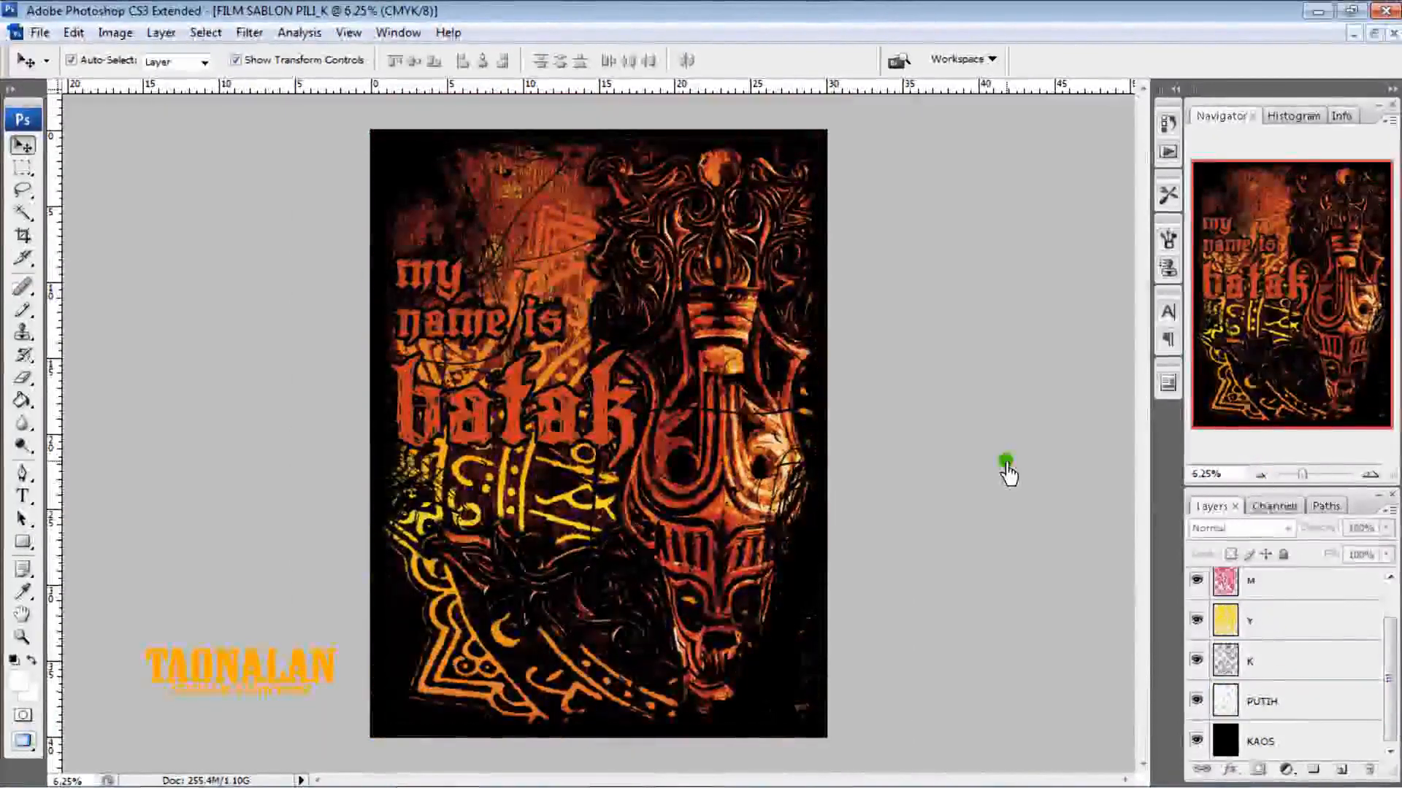
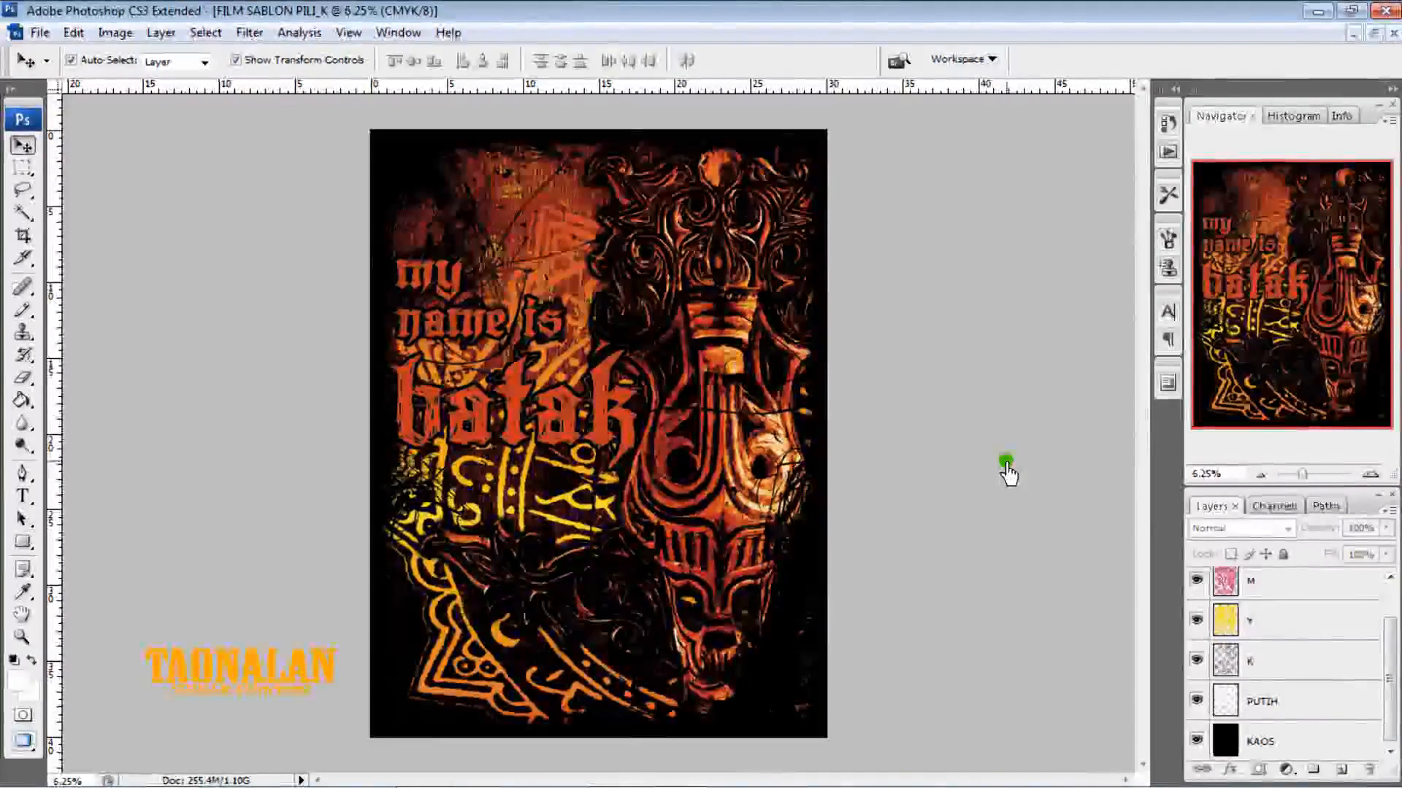
Hide the C, M, Y, K and PUTIH layers so only the black KAOS layer is shown
left_click(1386, 599)
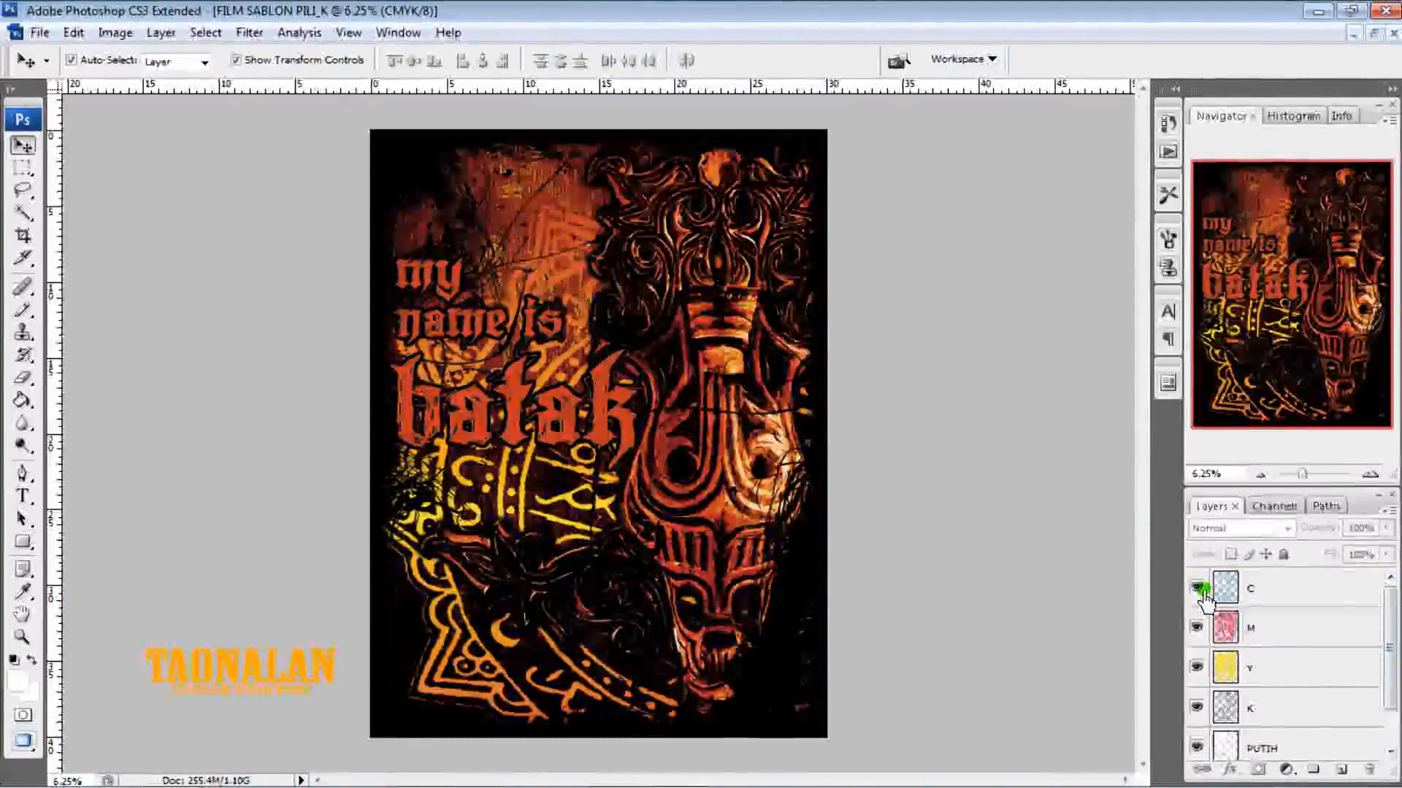
left_click(1197, 626)
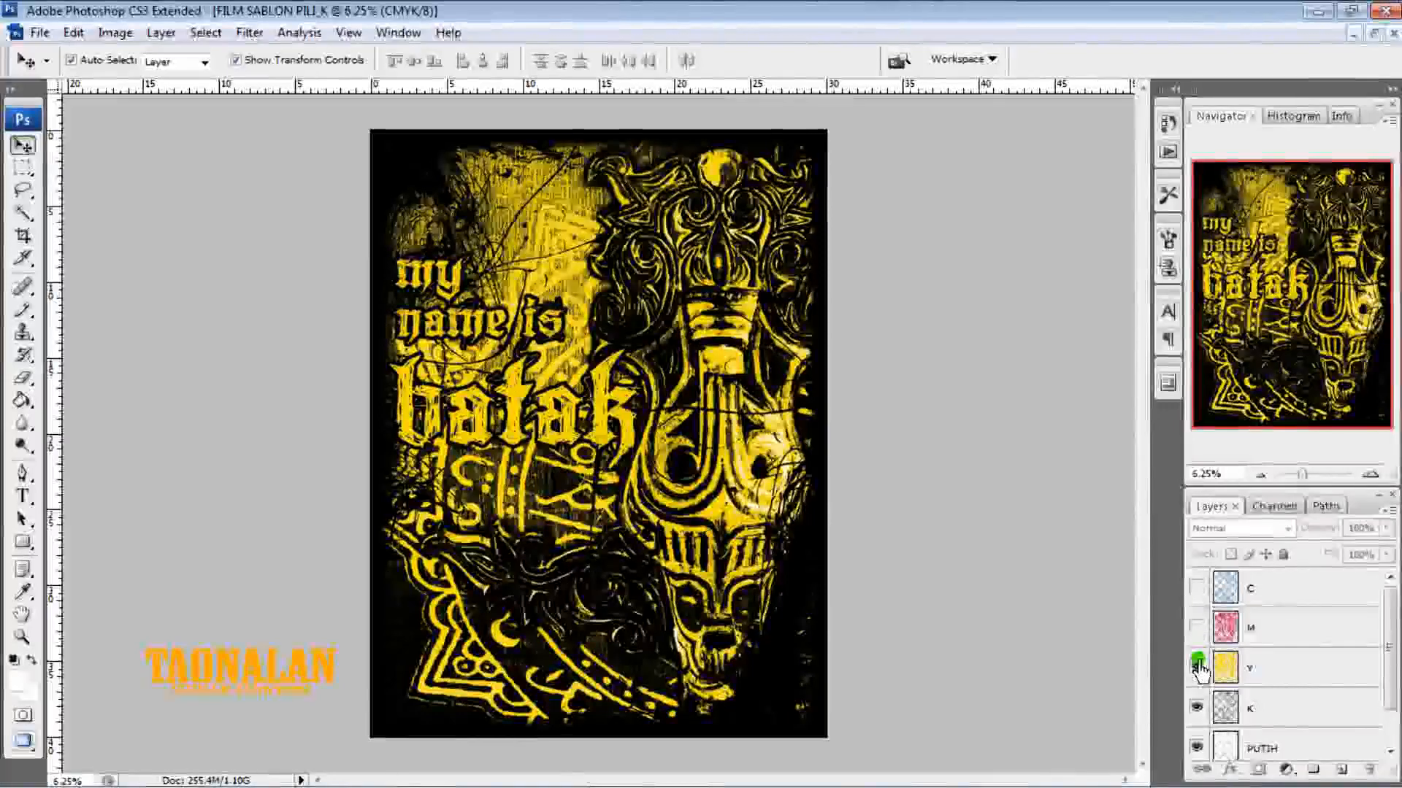
left_click(1197, 667)
left_click(1198, 705)
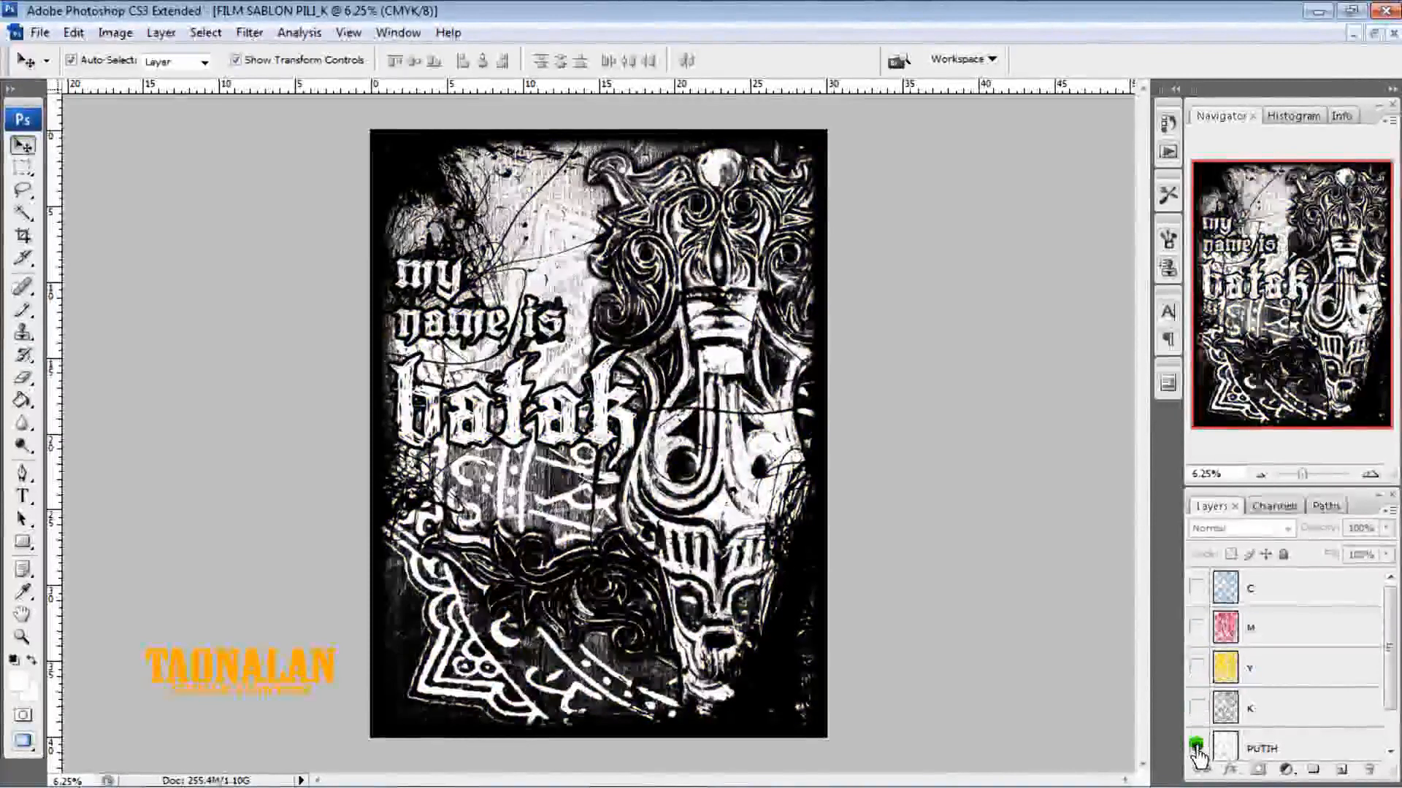
left_click(1197, 746)
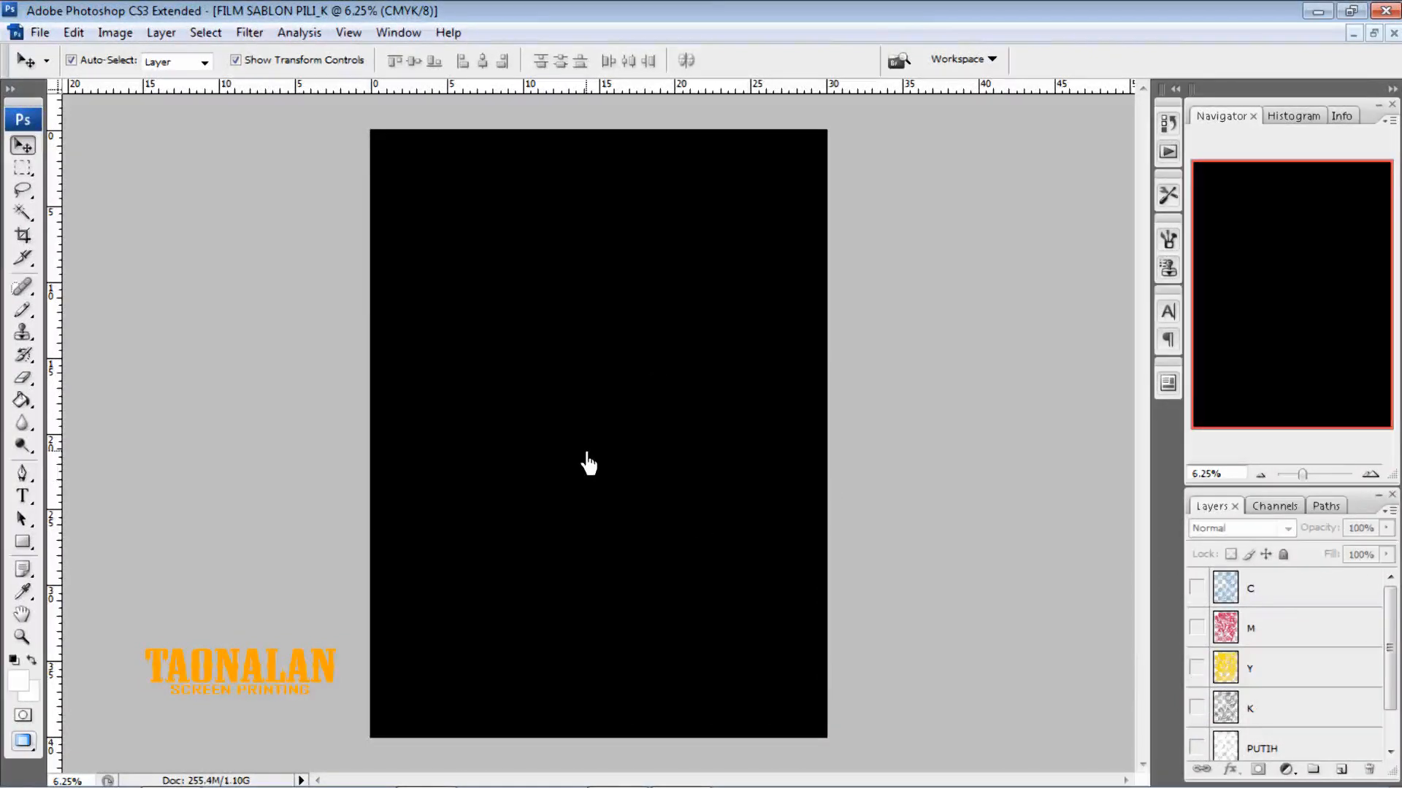
Show the white PUTIH underbase layer on top of the black KAOS layer
left_click(1201, 684)
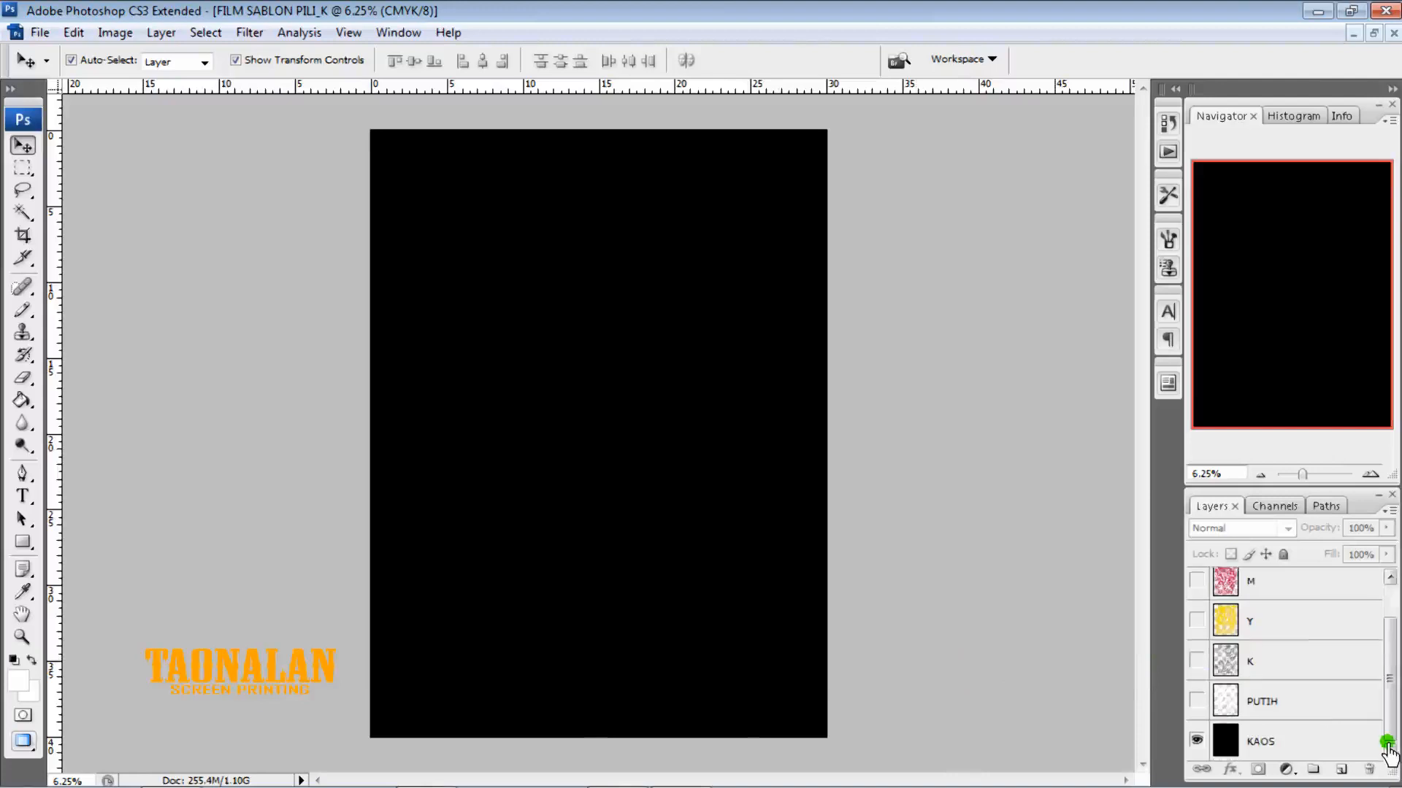
left_click(1199, 702)
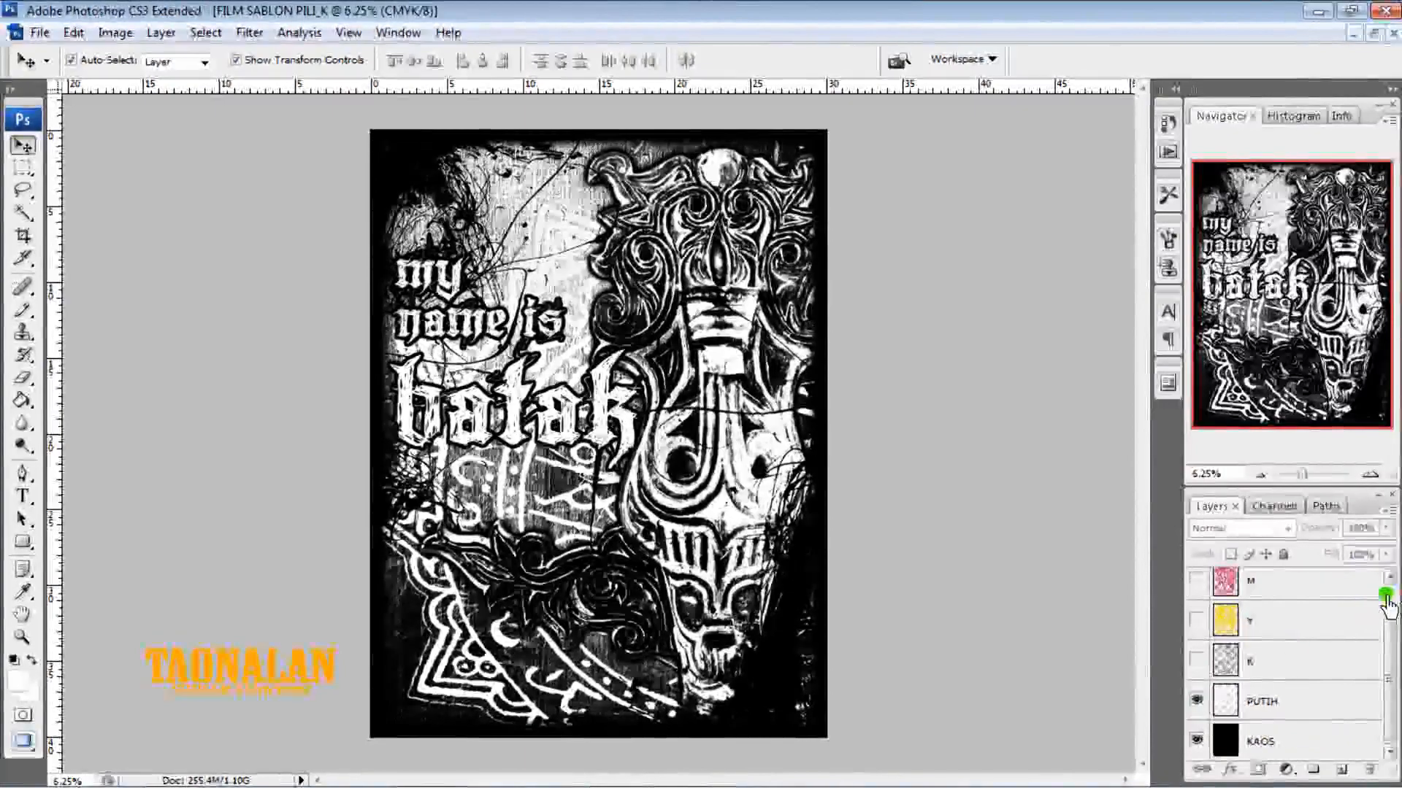
Show the C, M, Y and K layers one after another over the white underbase to build up the full-color print
left_click_drag(1387, 602, 1391, 602)
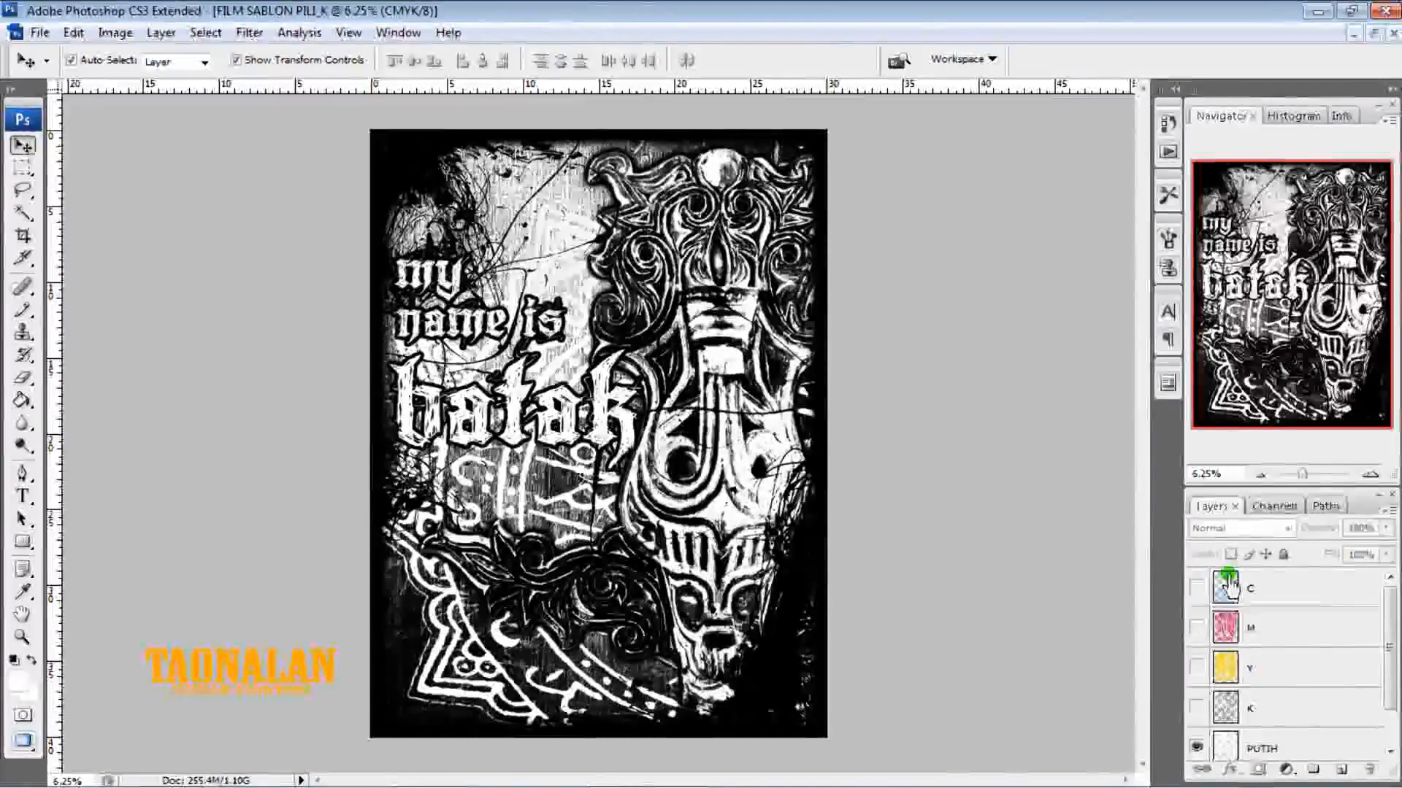
left_click(1370, 476)
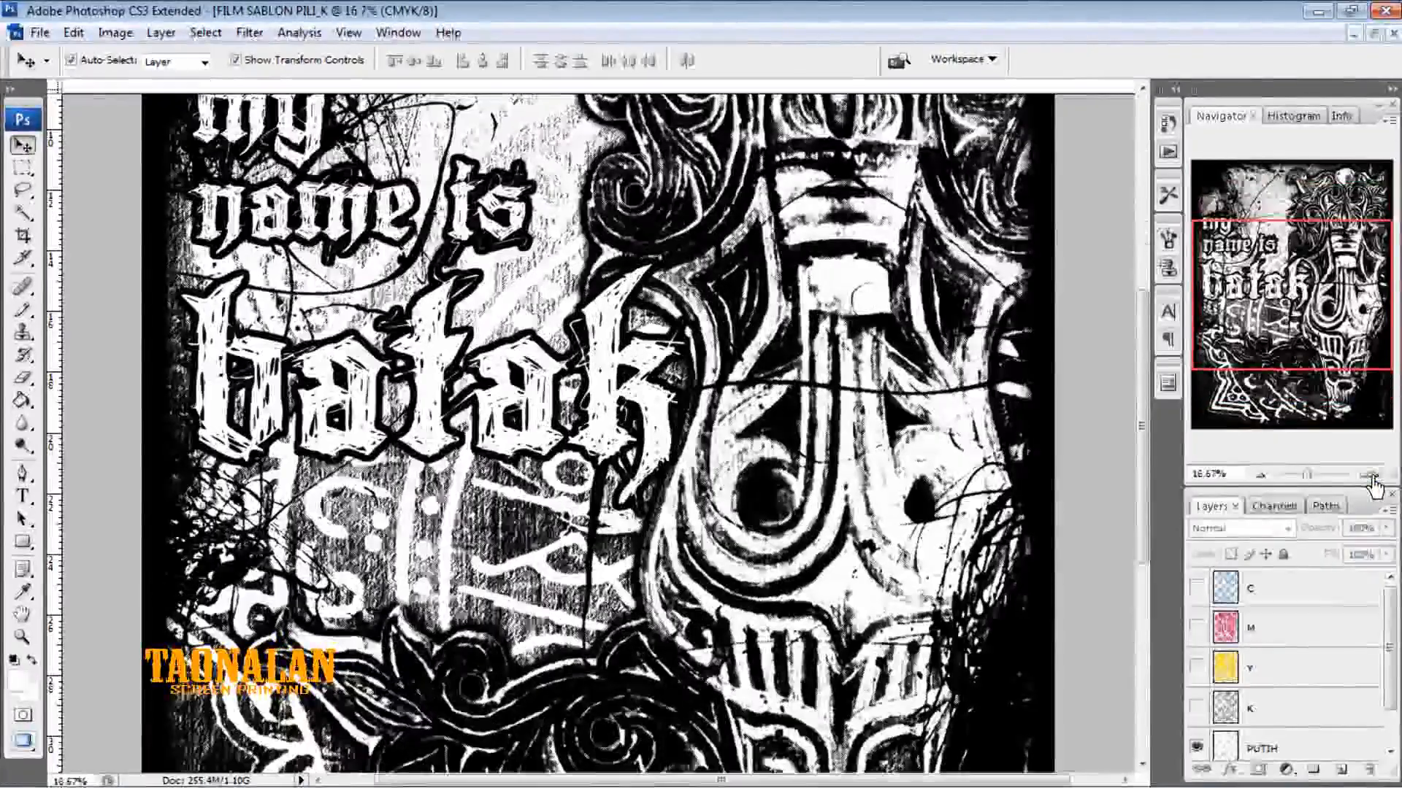
left_click(1370, 476)
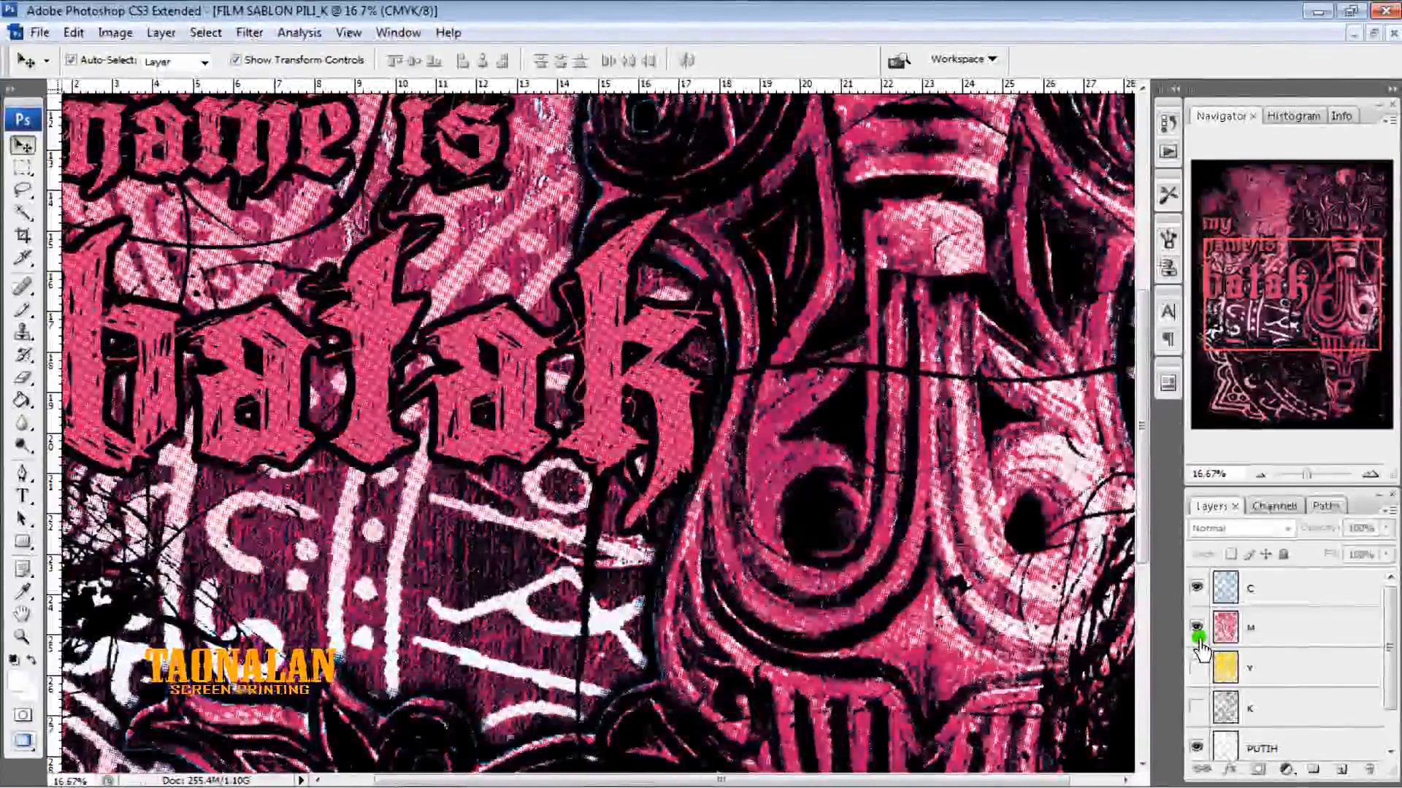
left_click(1198, 668)
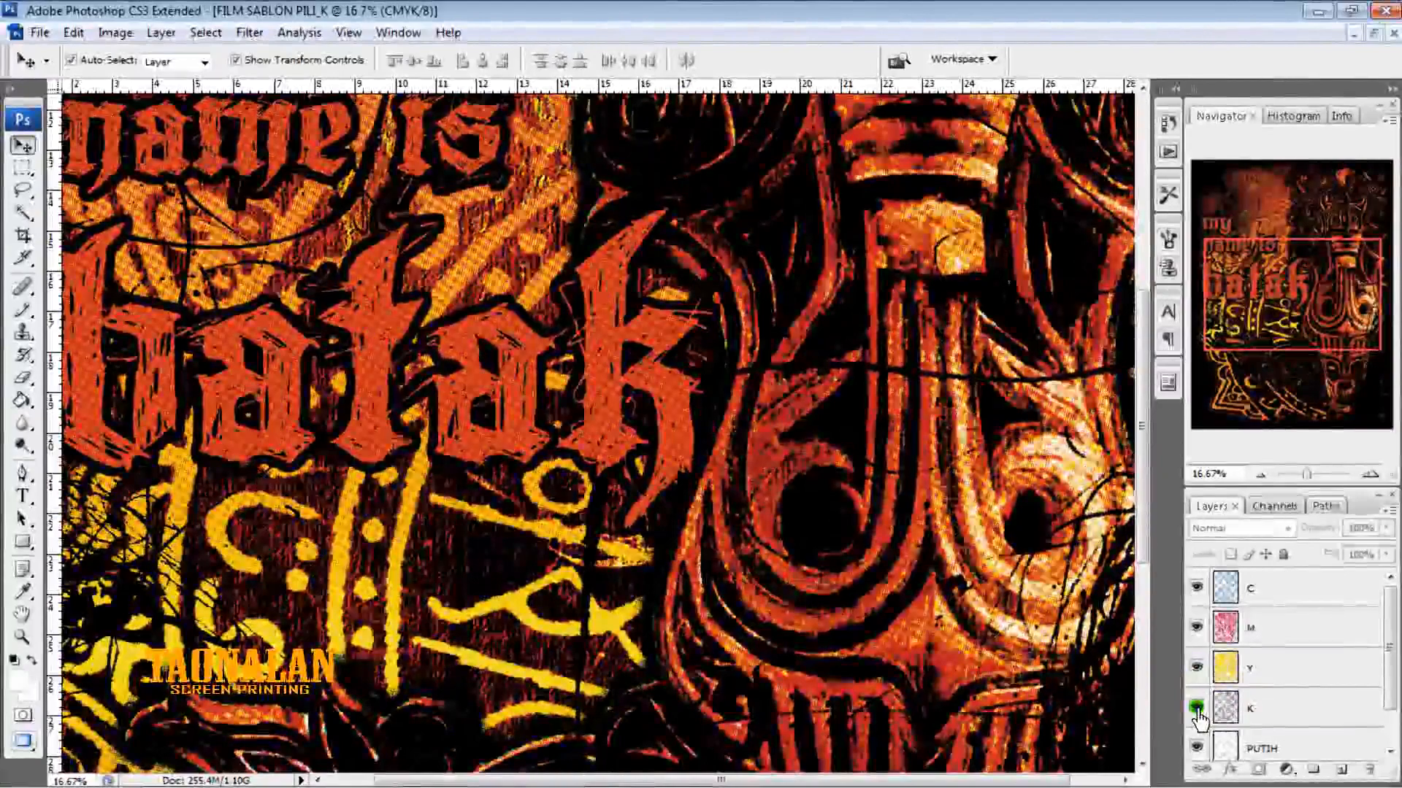
left_click(1260, 475)
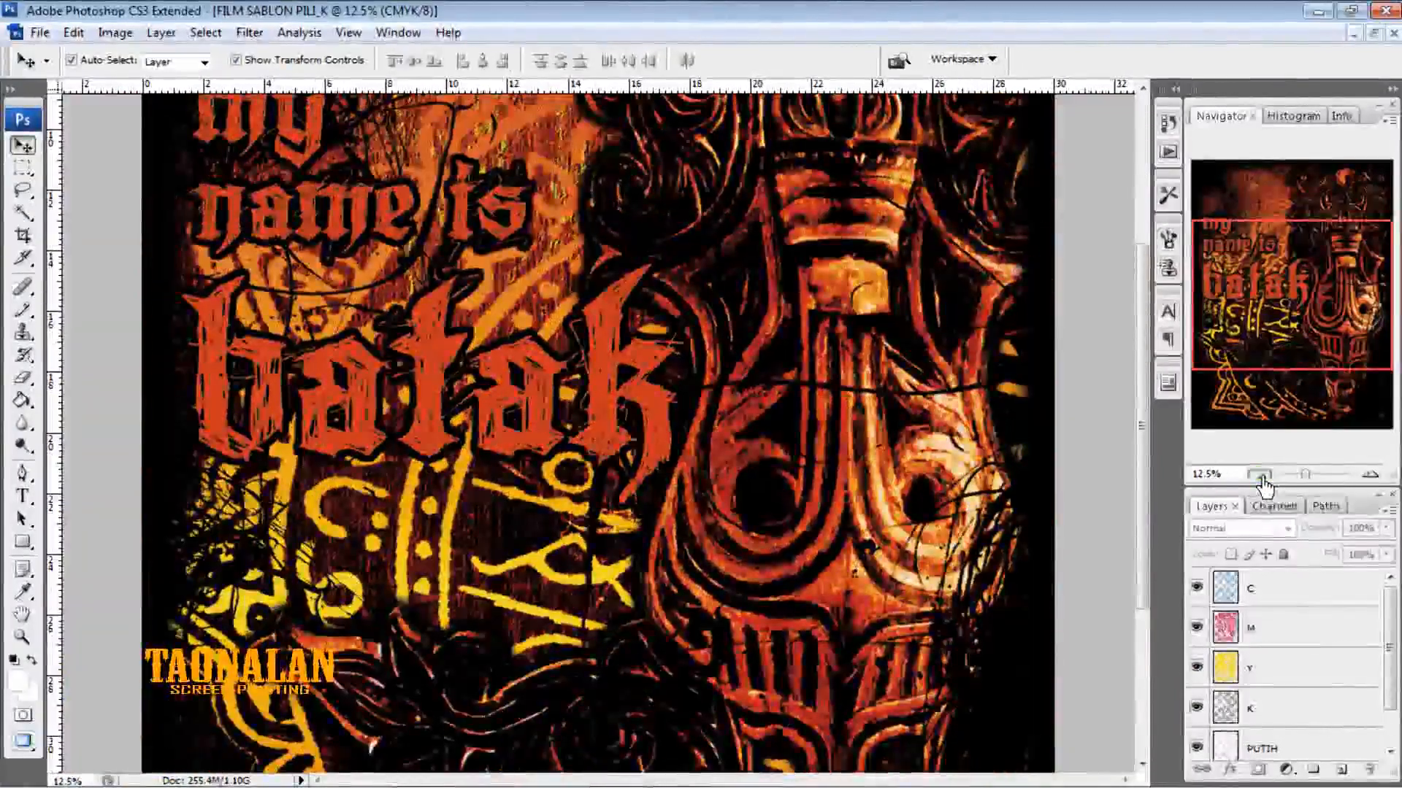
left_click(1261, 475)
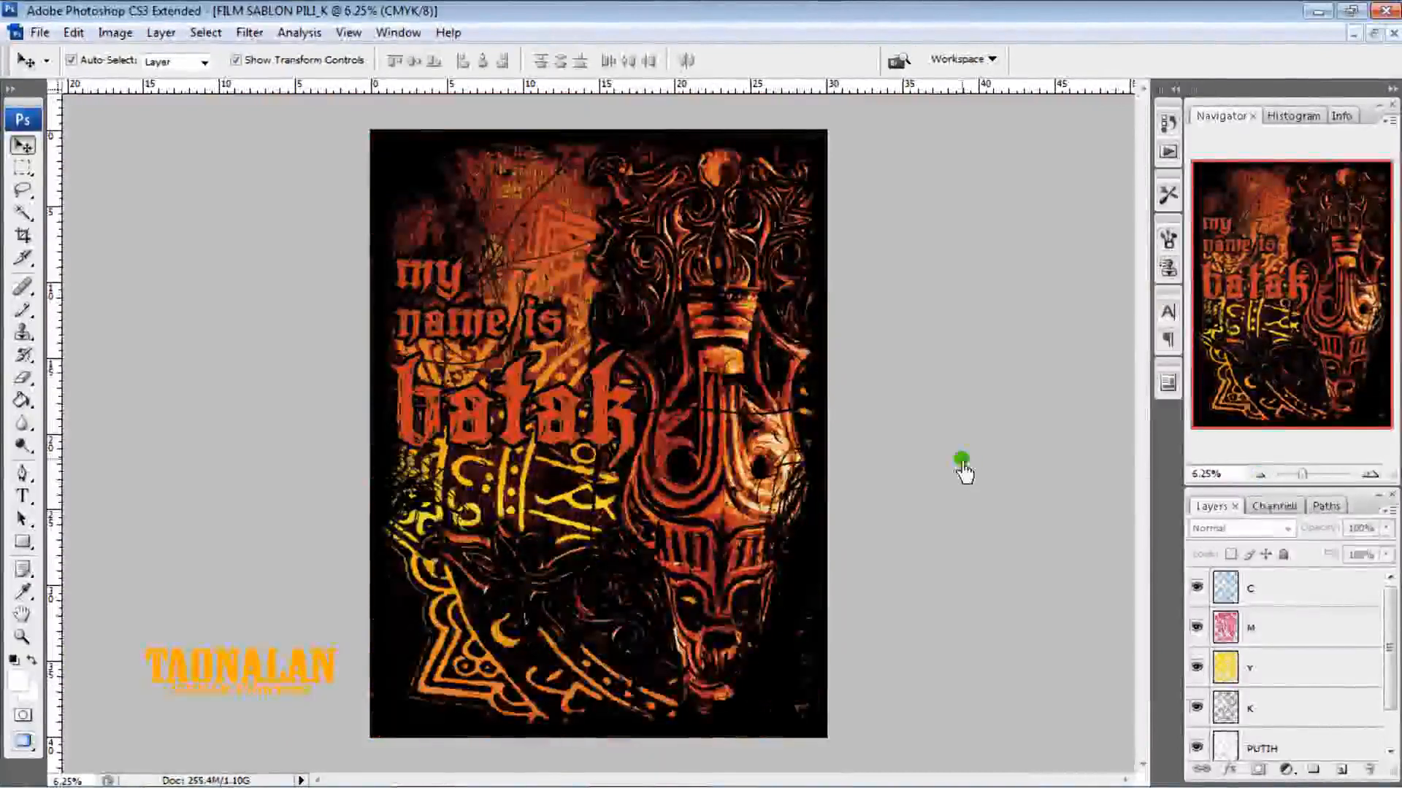